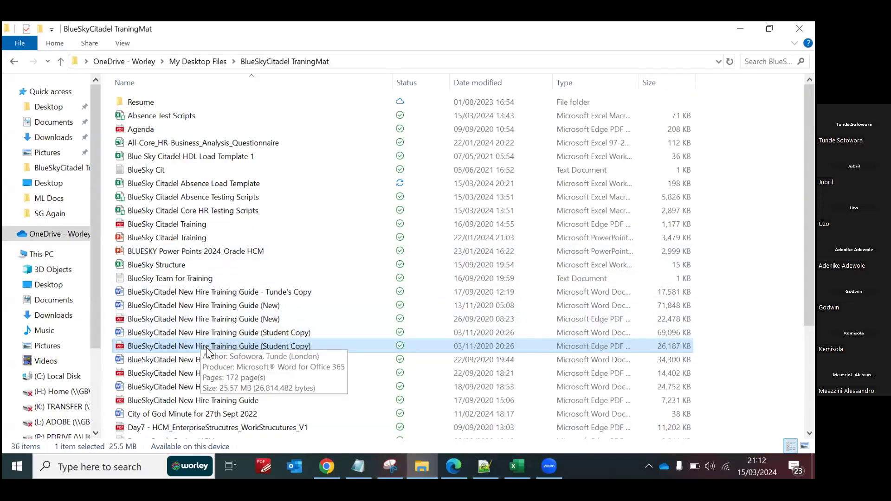
Step: Open the PDF BlueSkyCitadel New Hire Training Guide (Student Copy) and examine the configuration topics in its table of contents
double_click(206, 345)
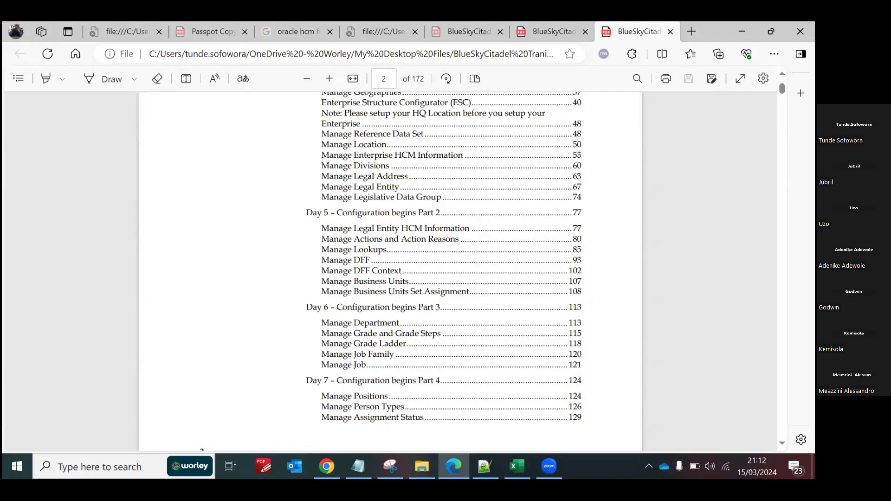
scroll(390, 272, up, 2)
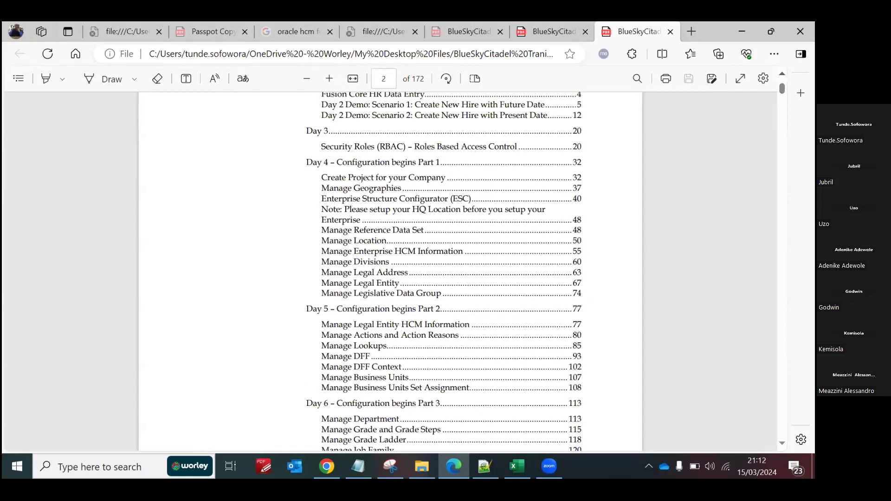
scroll(390, 272, up, 1)
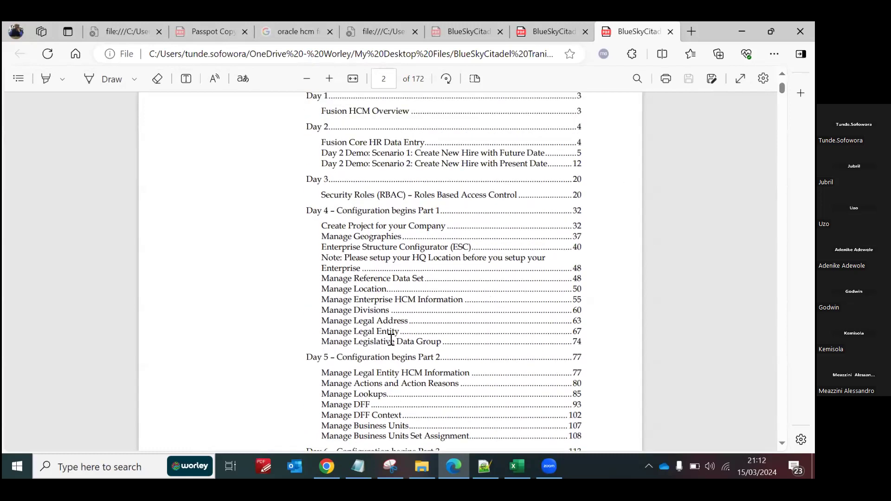
scroll(444, 271, down, 3)
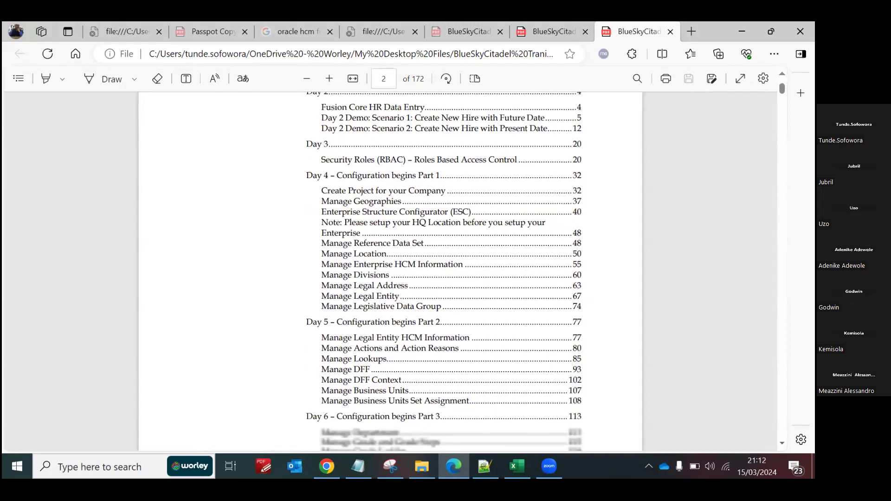
scroll(318, 192, down, 1)
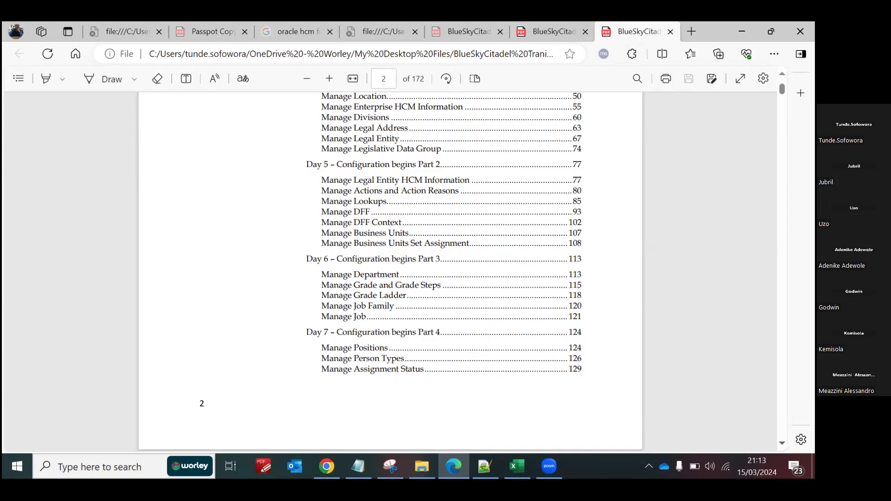
scroll(419, 322, down, 6)
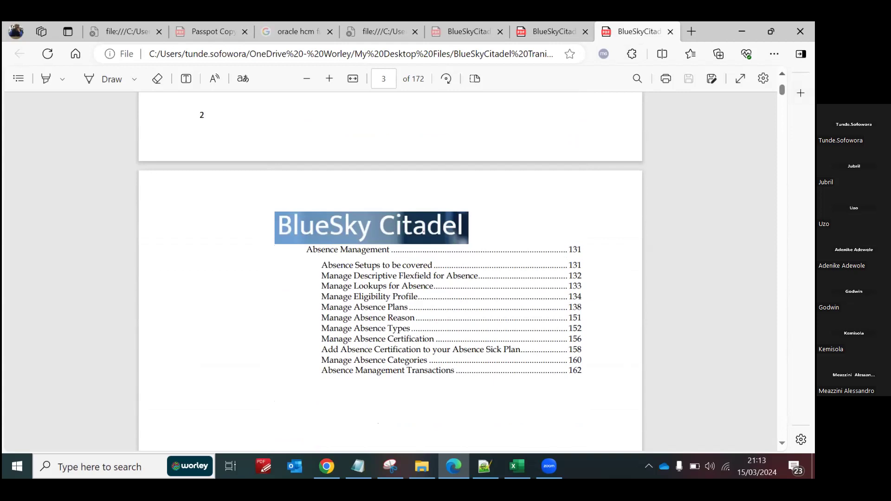
scroll(390, 272, up, 3)
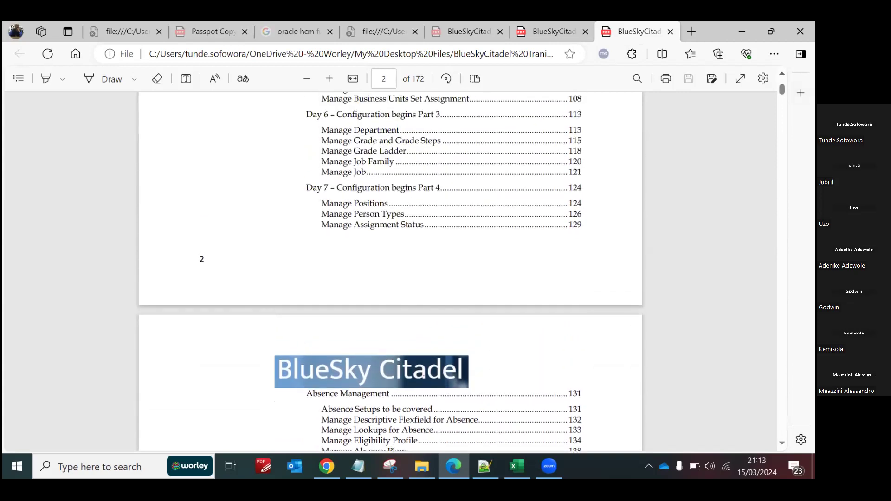
scroll(483, 177, up, 3)
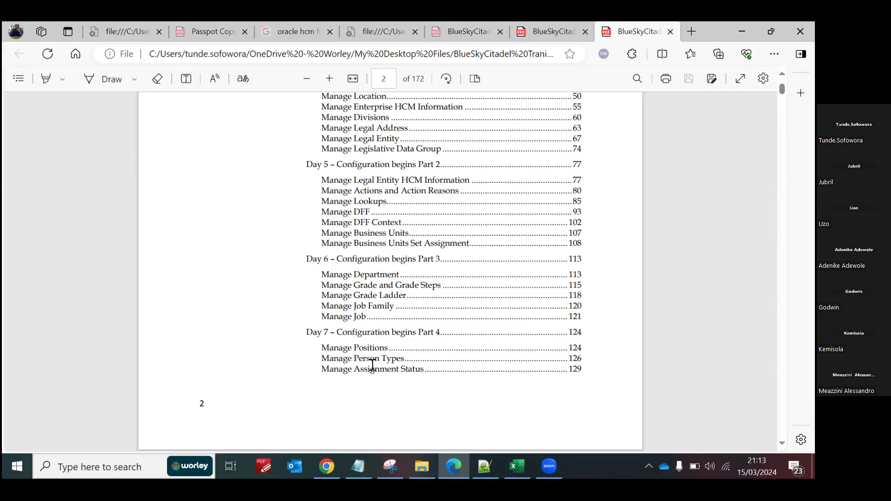
Step: Switch to Oracle Fusion in Chrome, search Person Management by the employee's person number, and open the matching employment record
click(326, 466)
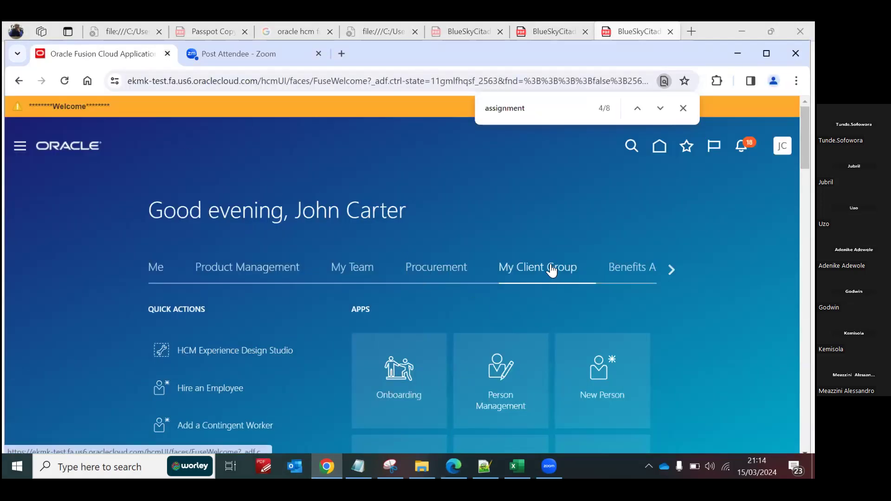
click(500, 374)
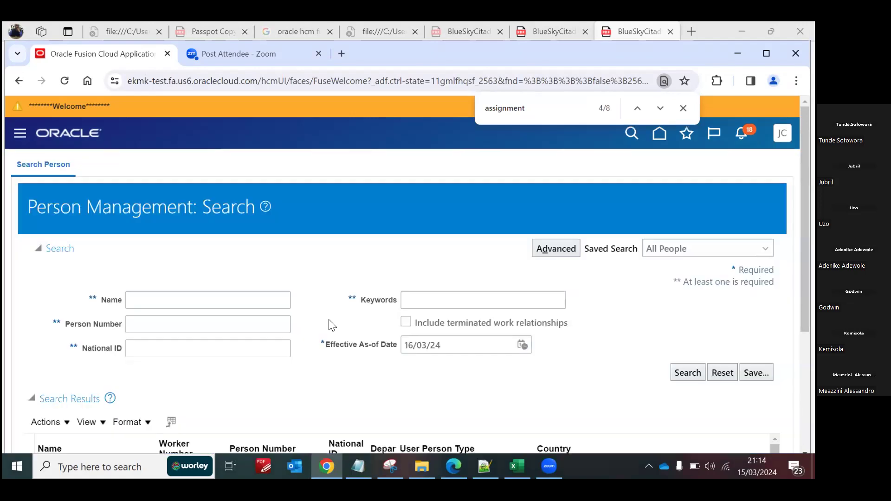
click(223, 322)
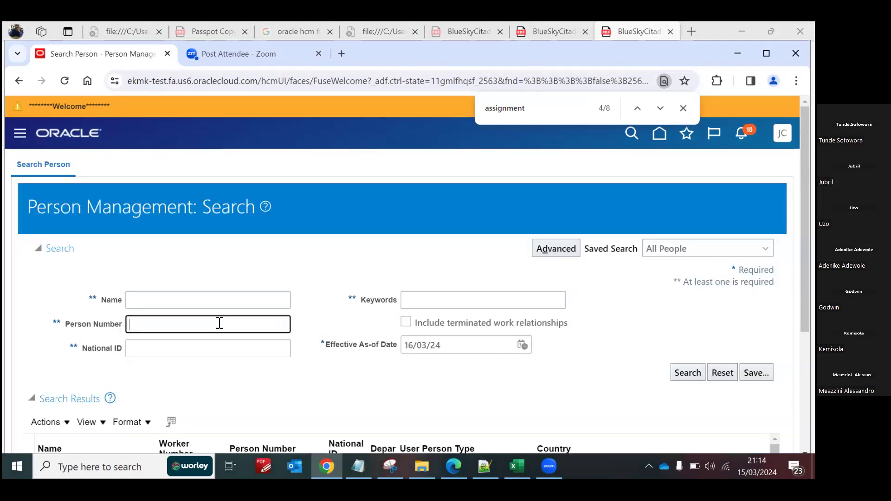
text(121212)
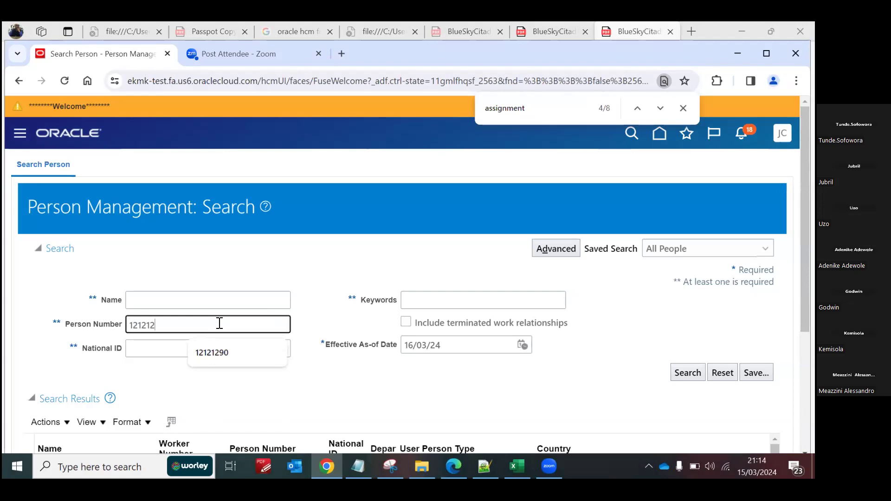
text(90)
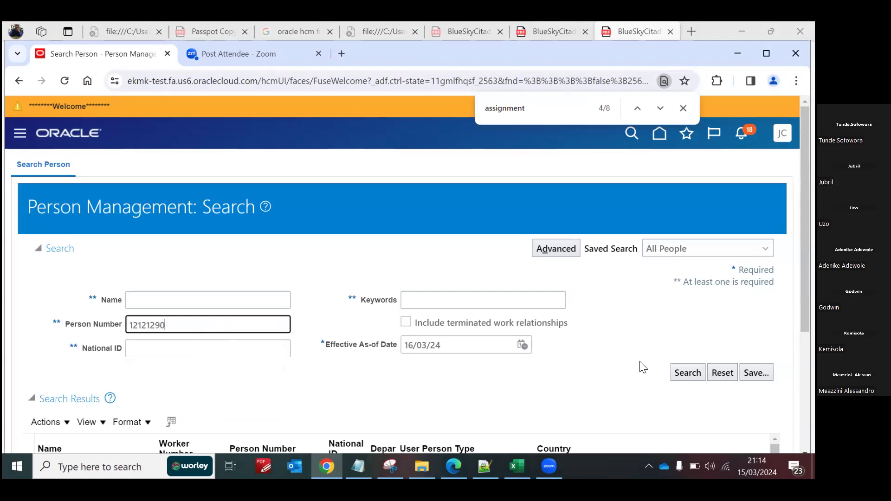
click(687, 373)
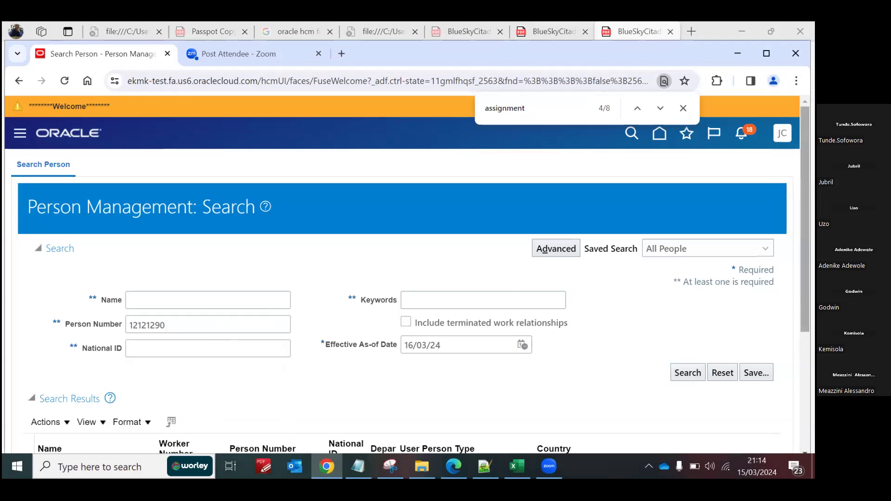
scroll(402, 297, down, 3)
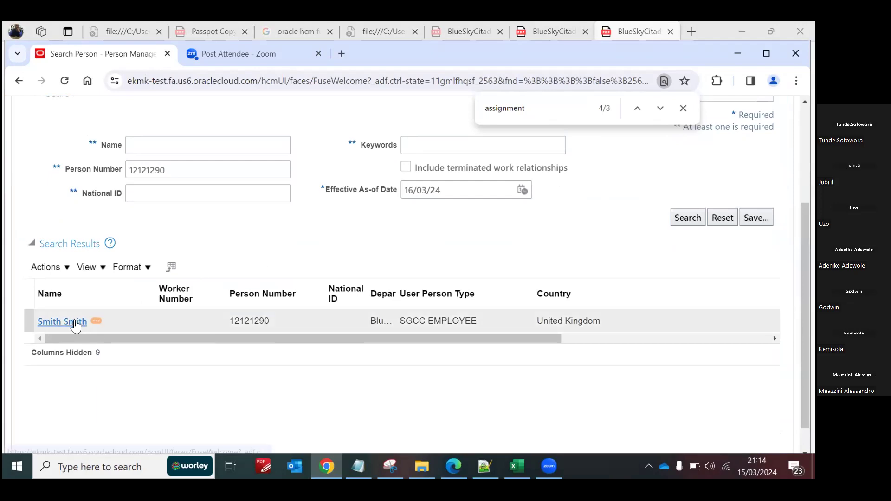
click(75, 322)
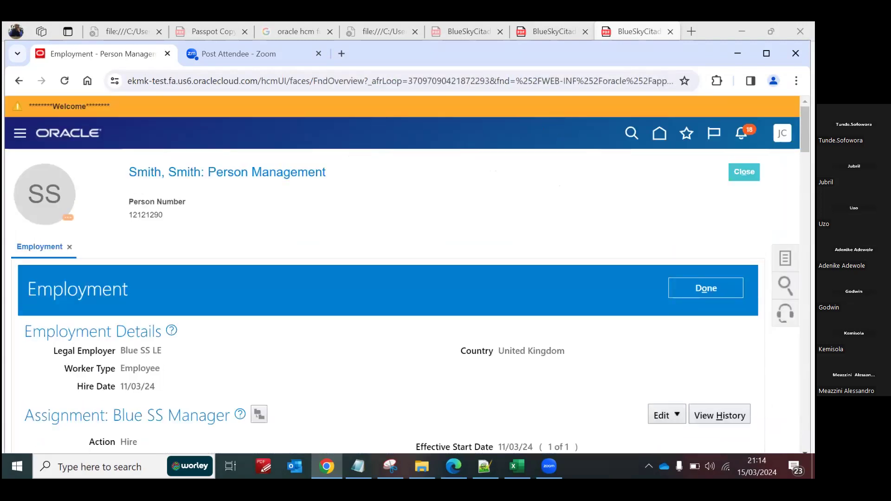
Step: Open the Correct Employment dialog for the Blue SS Manager assignment and review the available Action choices
scroll(649, 280, down, 3)
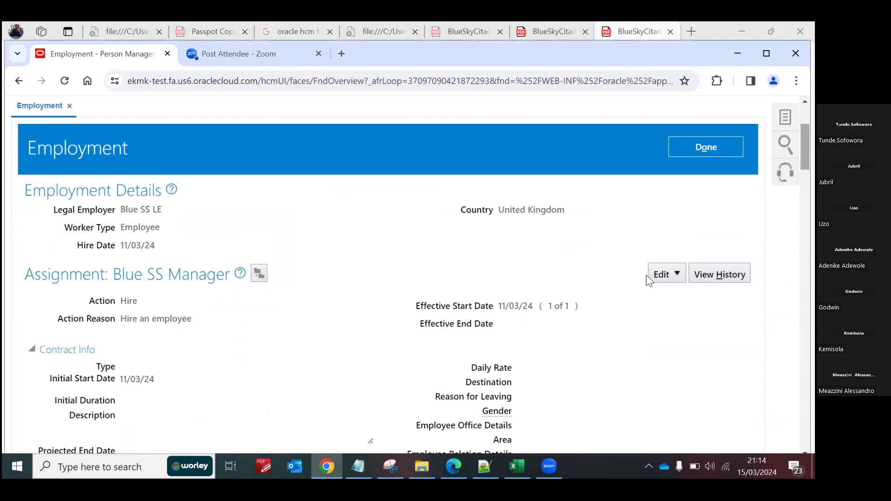
click(656, 274)
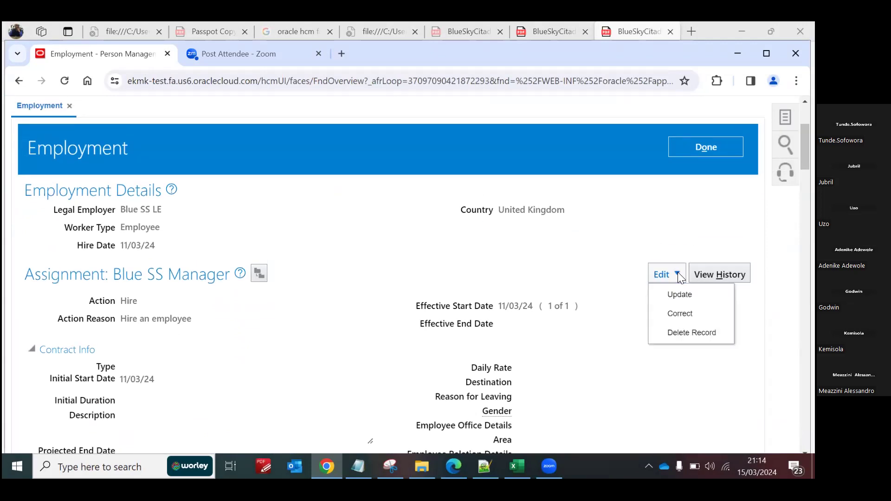
click(676, 313)
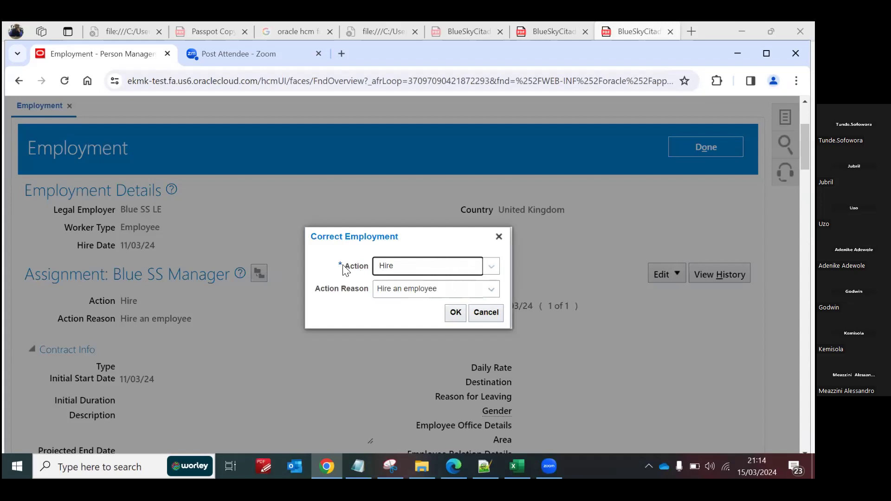
click(491, 266)
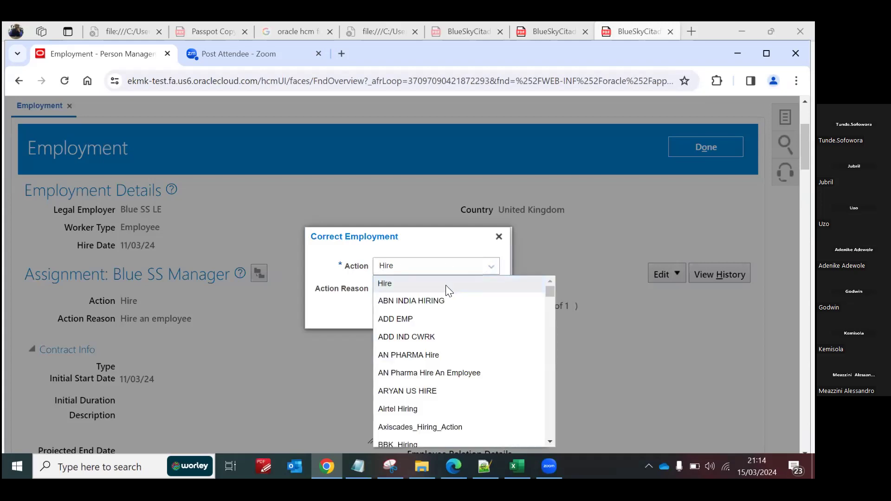
click(353, 321)
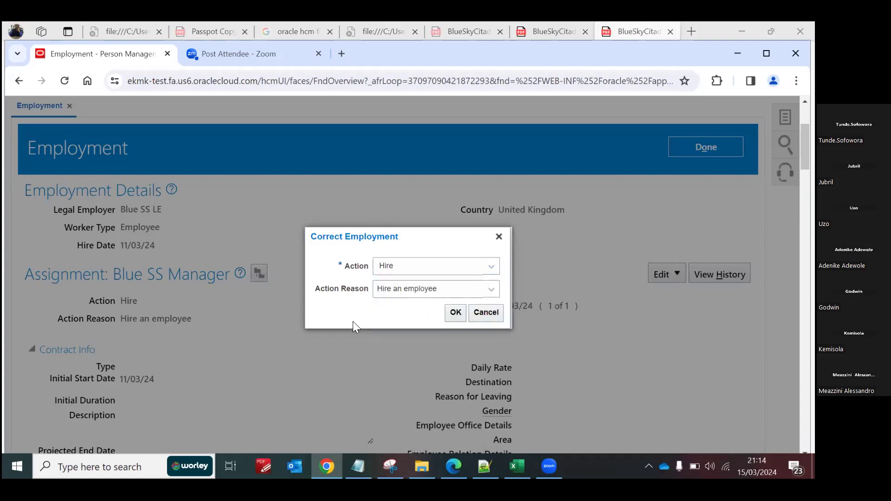
Step: Review the available Action Reason choices for the employment correction and close the dialog without applying it
click(490, 292)
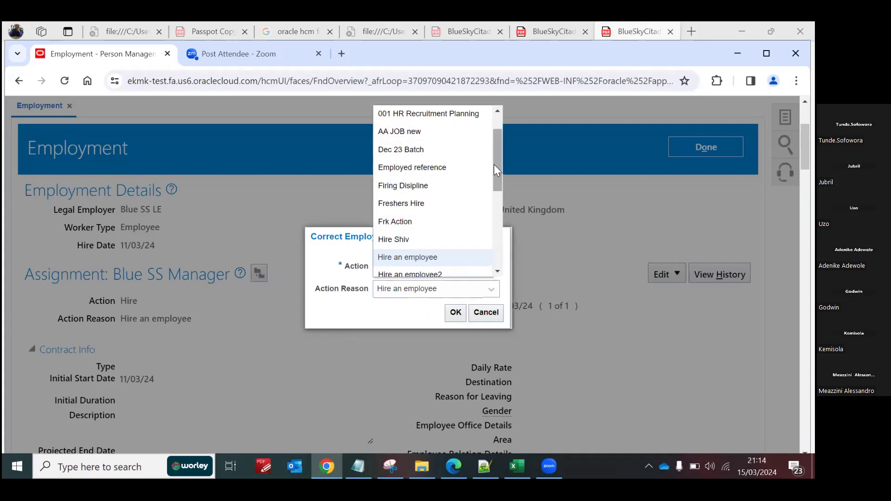
drag(495, 165, 497, 174)
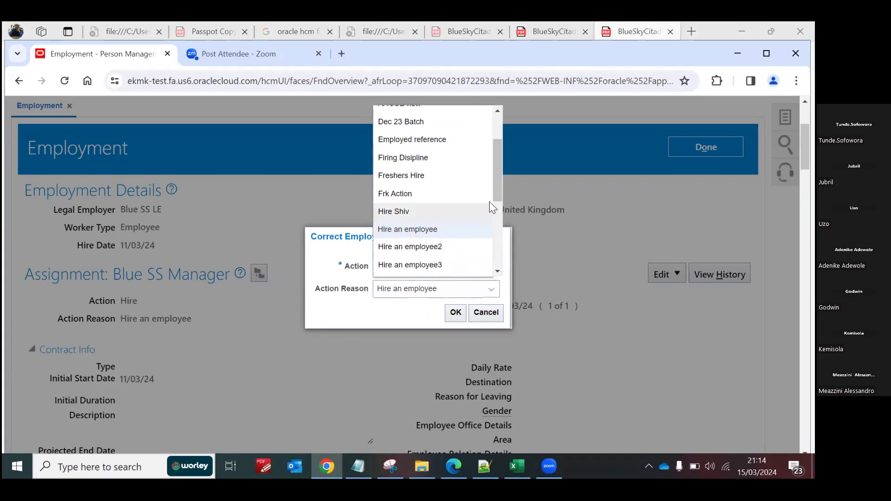
scroll(471, 180, up, 1)
scroll(470, 181, down, 8)
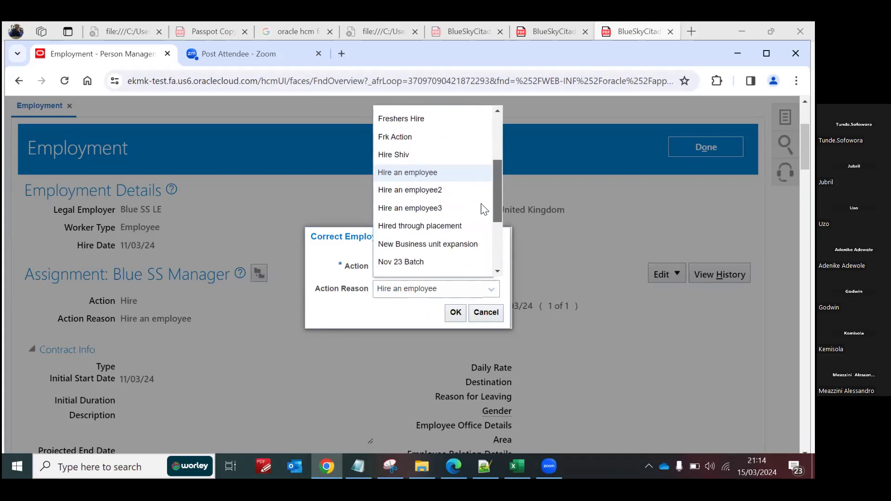
drag(491, 227, 495, 199)
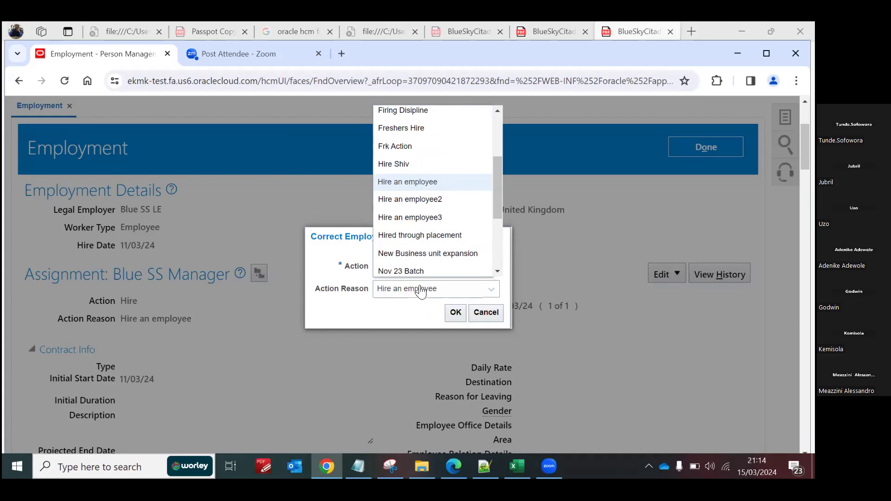
mouse_move(496, 182)
mouse_down()
mouse_move(503, 252)
mouse_move(500, 180)
mouse_up()
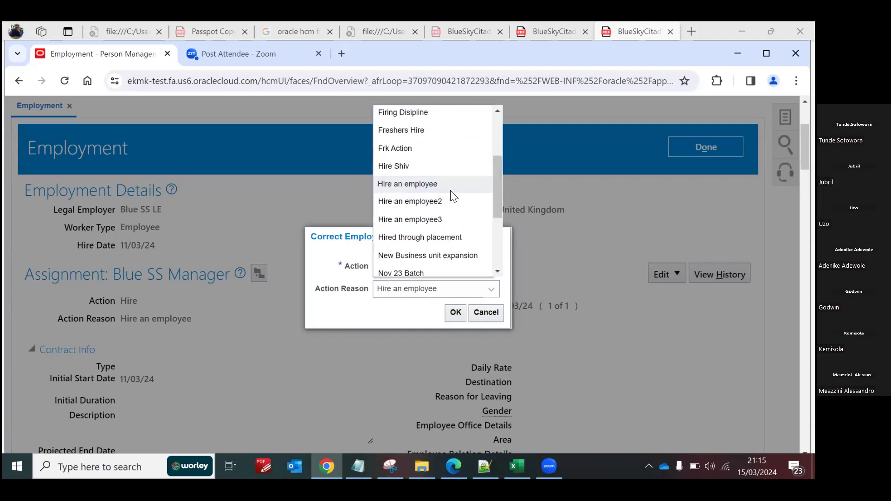
drag(494, 188, 496, 143)
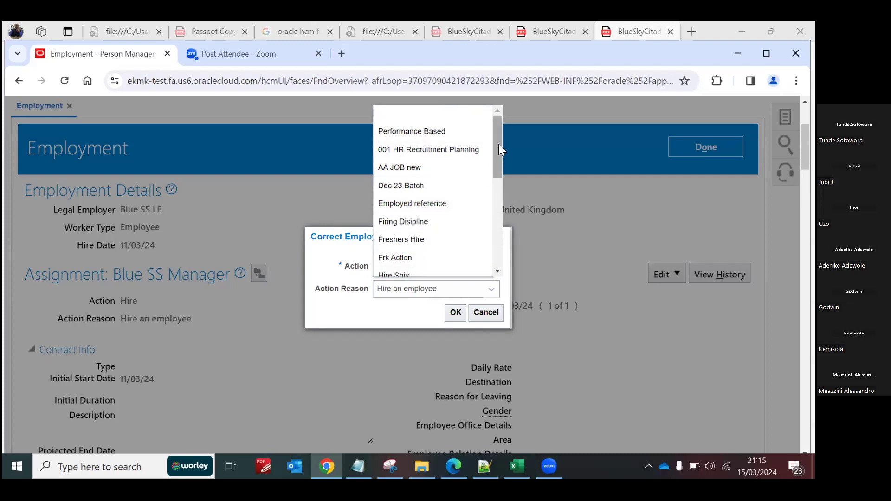
drag(497, 144, 498, 166)
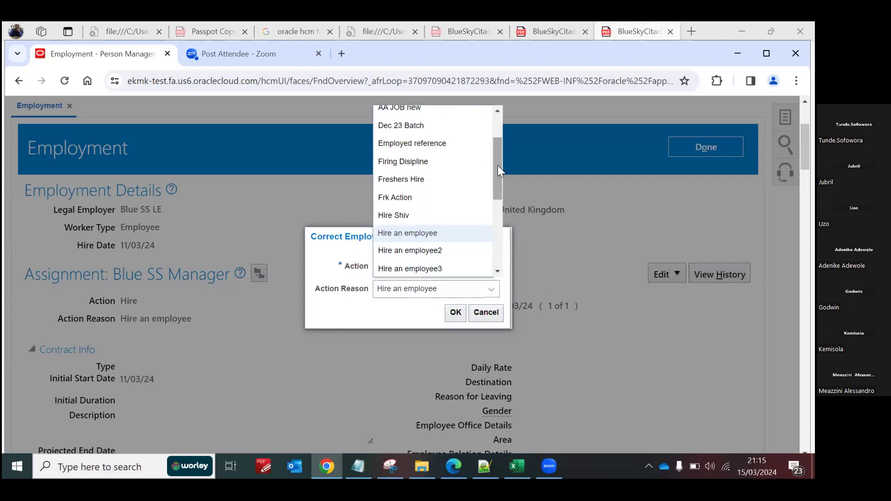
click(486, 312)
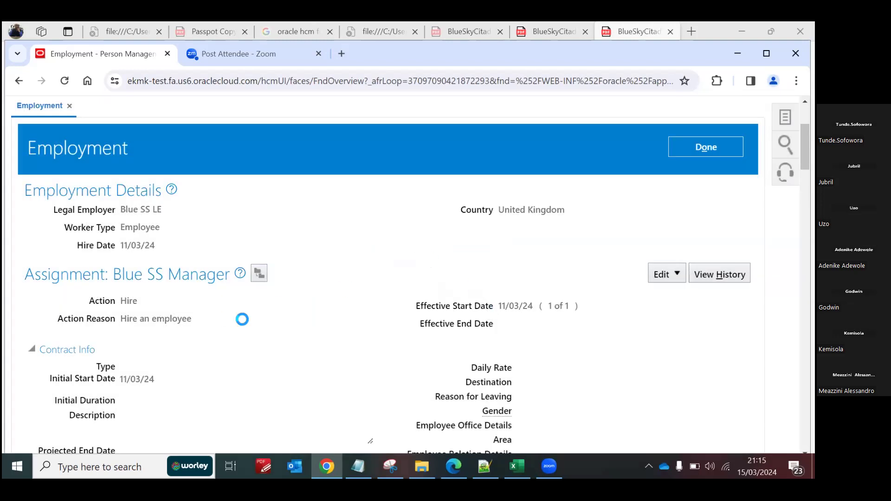
Step: Start correcting the Blue SS Manager assignment with action Hire and action reason Hire an employee
click(679, 271)
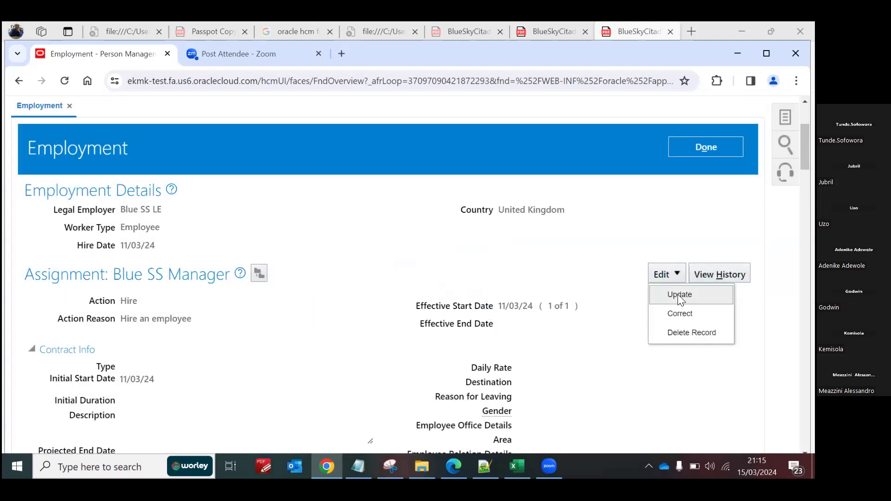
click(680, 312)
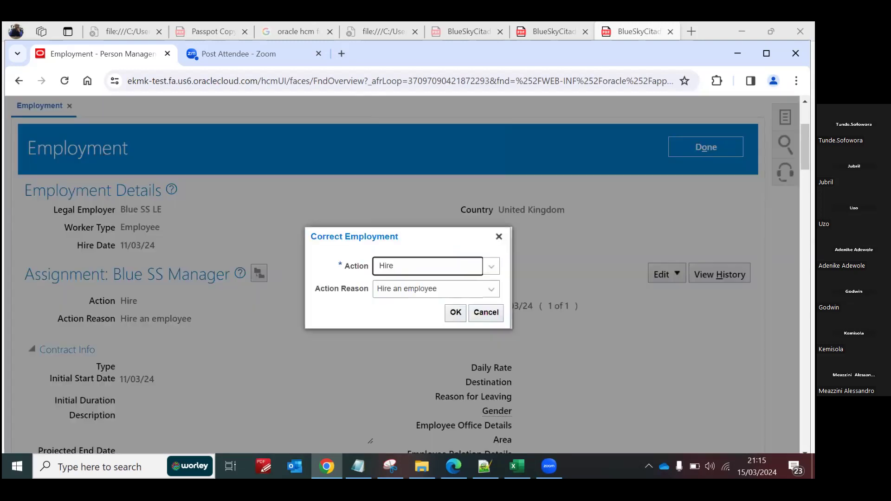
click(456, 313)
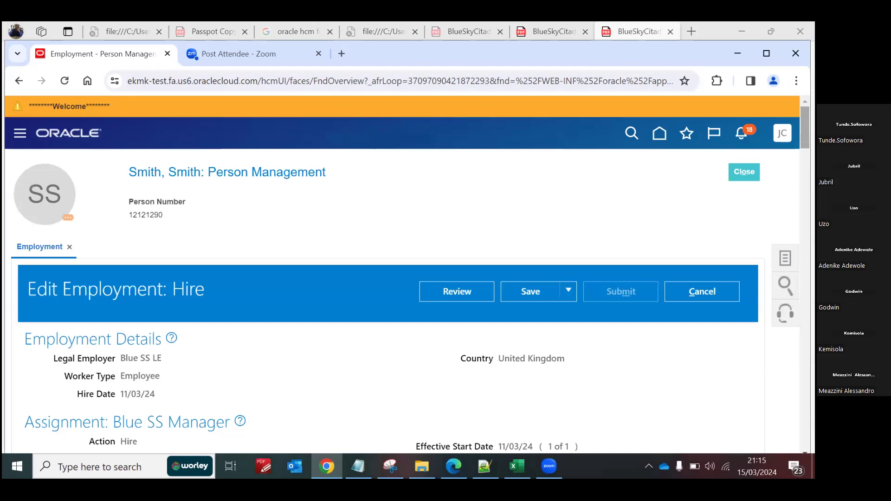
Step: Review the available Person Type choices for the assignment without changing the selected type
scroll(407, 277, down, 10)
scroll(407, 278, down, 5)
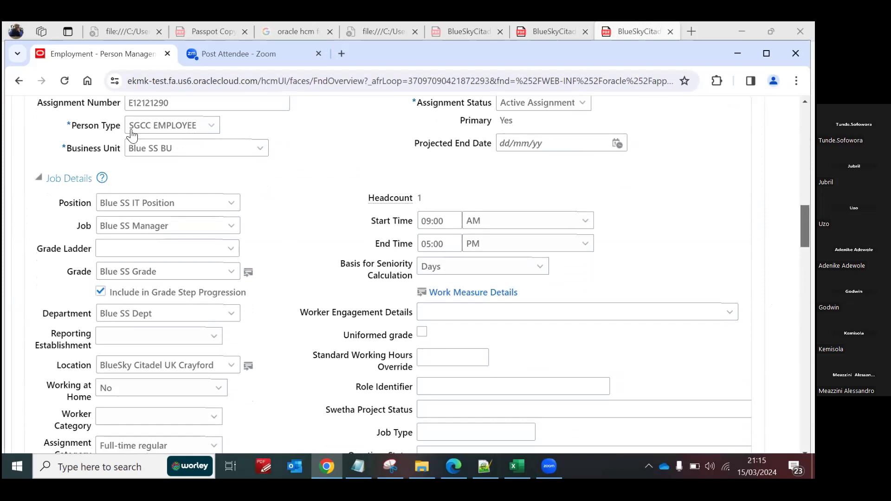
click(211, 125)
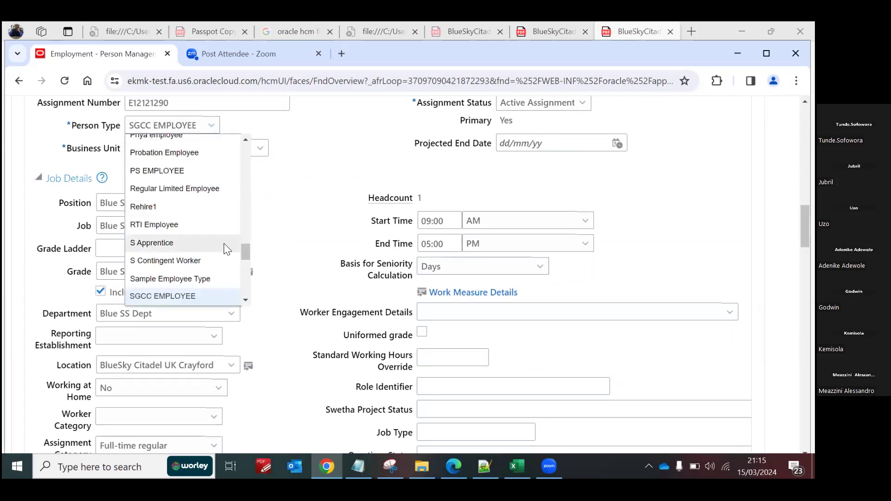
drag(245, 251, 247, 180)
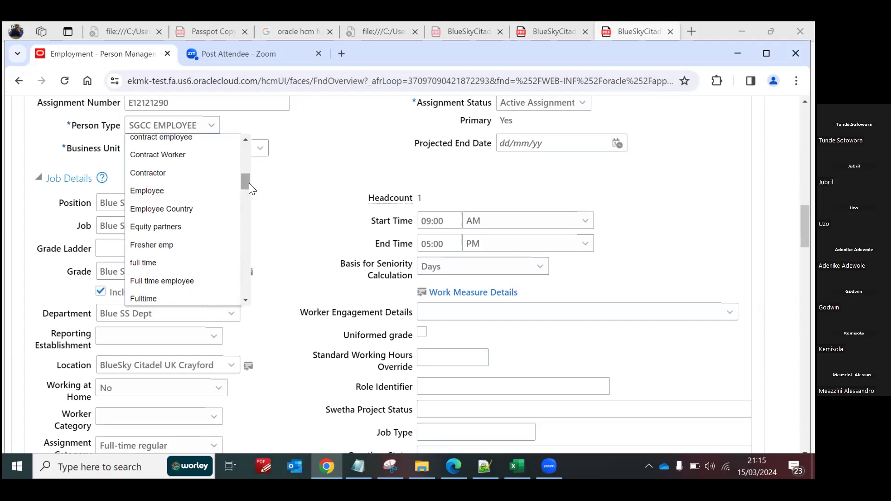
drag(244, 179, 250, 201)
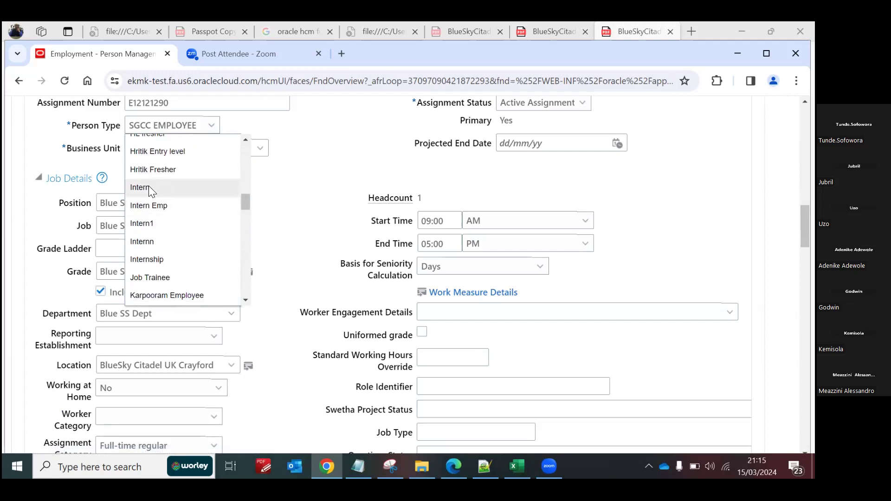
drag(244, 204, 238, 160)
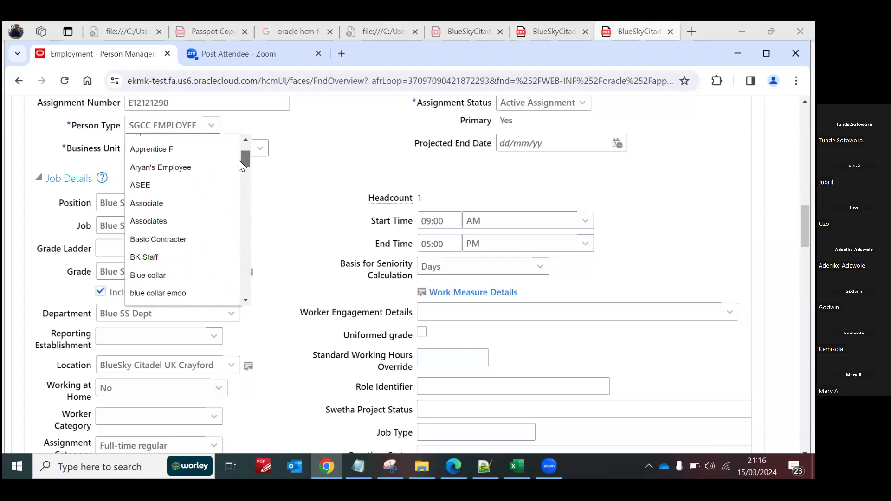
click(290, 230)
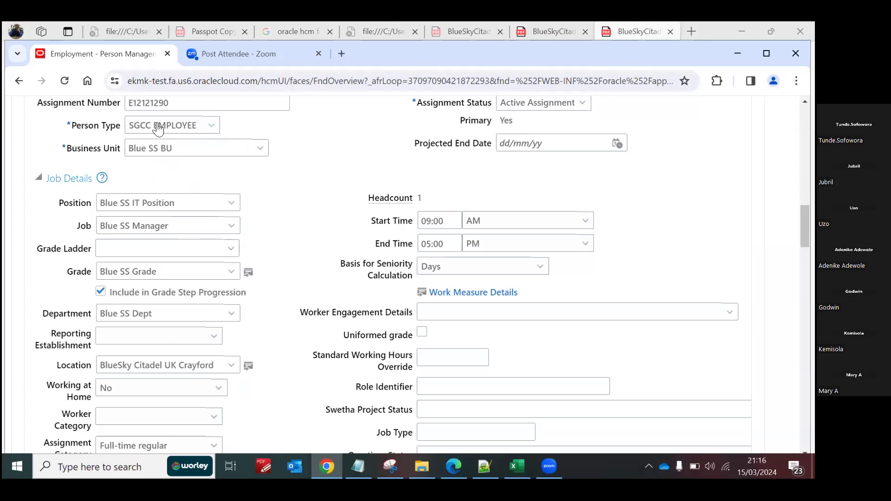
click(212, 127)
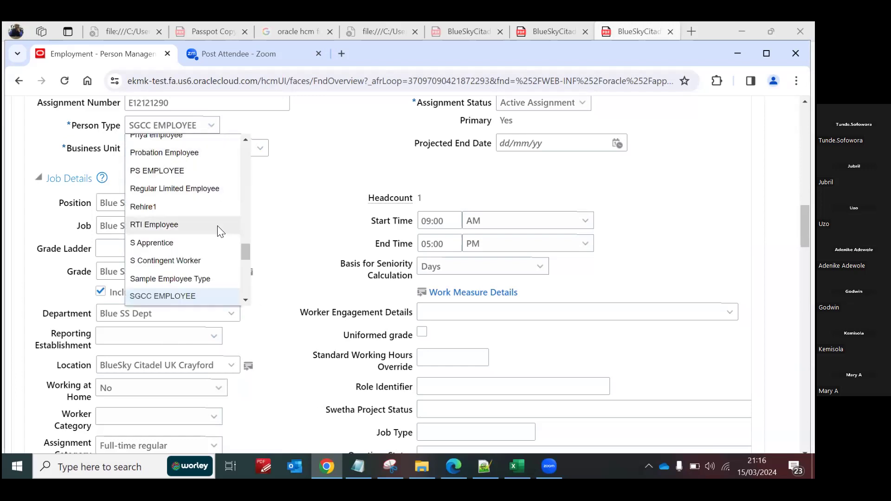
drag(244, 251, 238, 185)
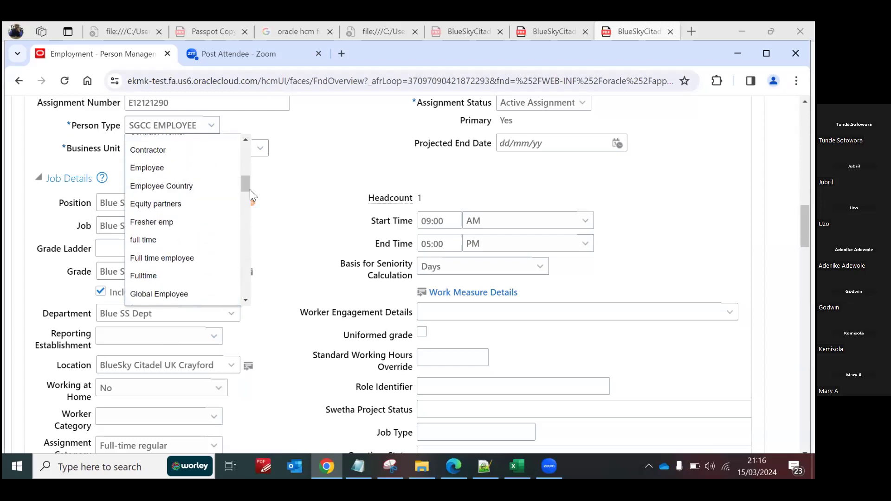
click(302, 215)
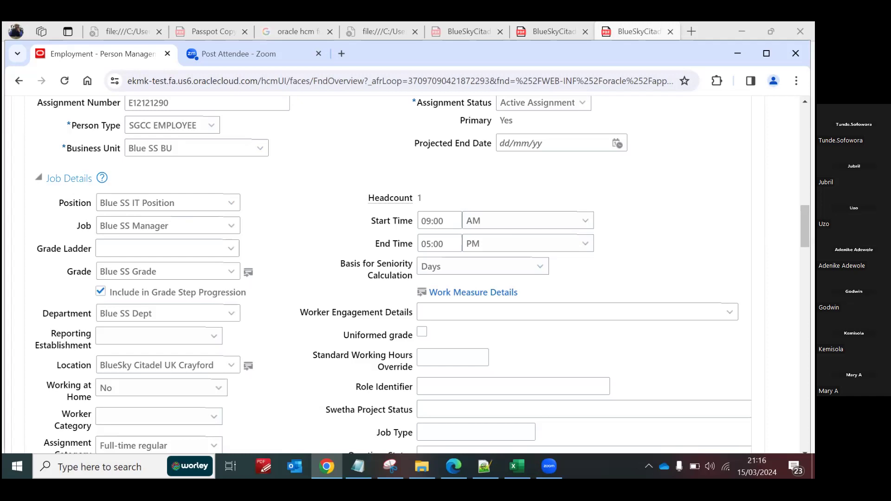
Step: Review the available Worker Category and Assignment Category choices in the job details without selecting any
scroll(409, 274, down, 5)
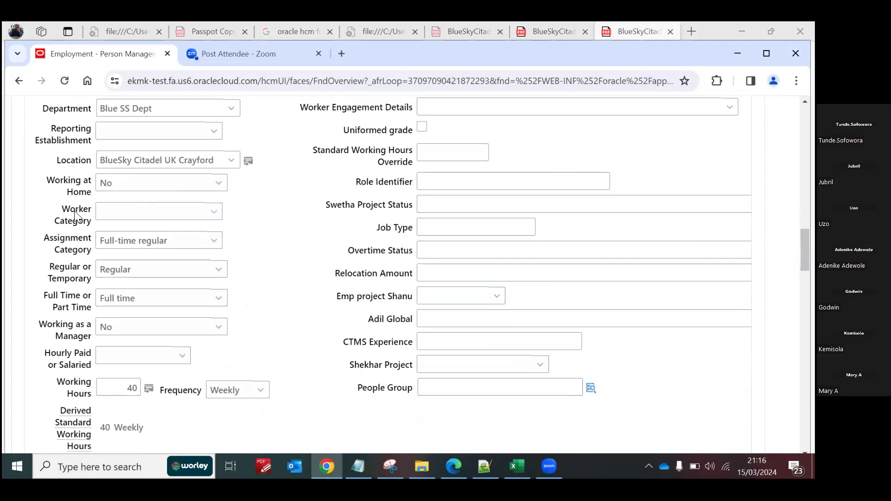
click(217, 213)
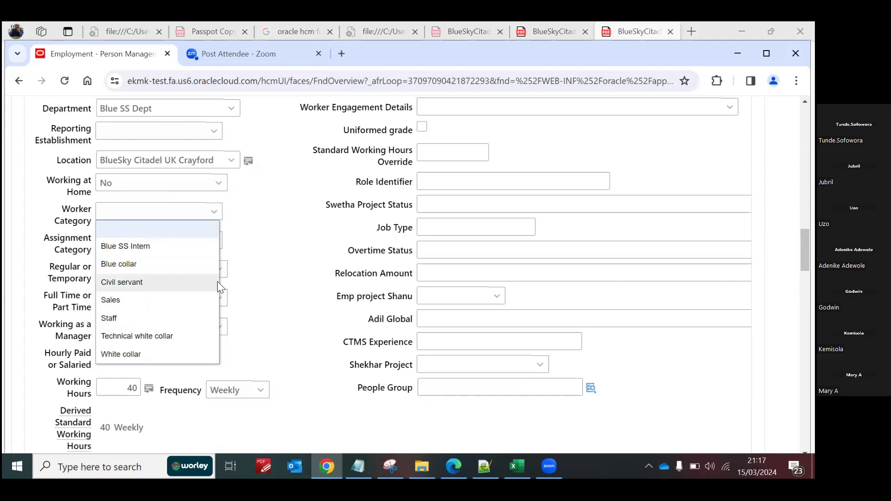
click(277, 290)
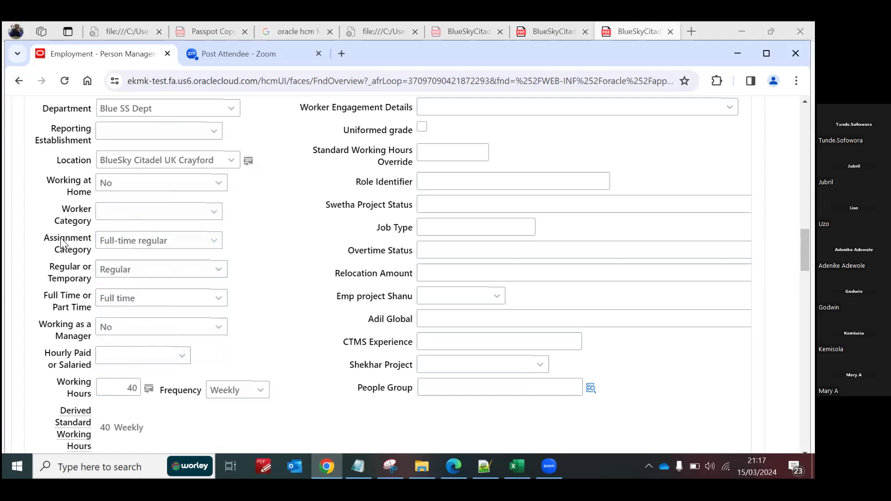
click(214, 242)
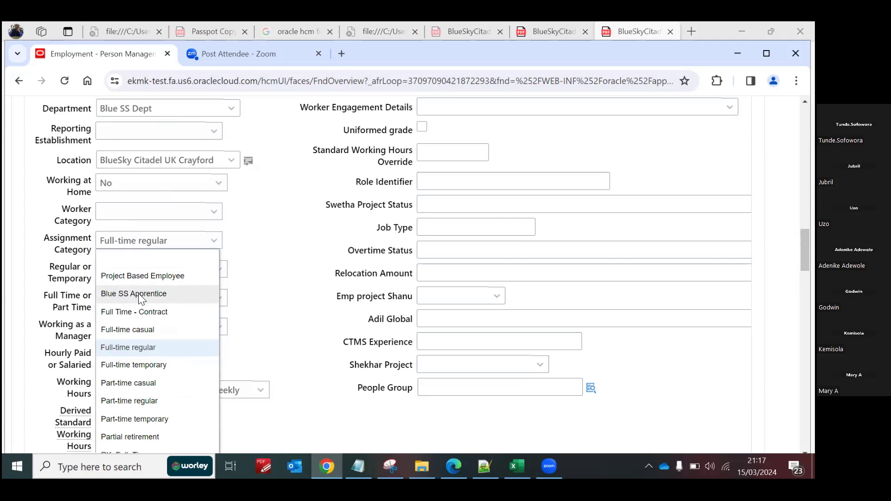
click(272, 294)
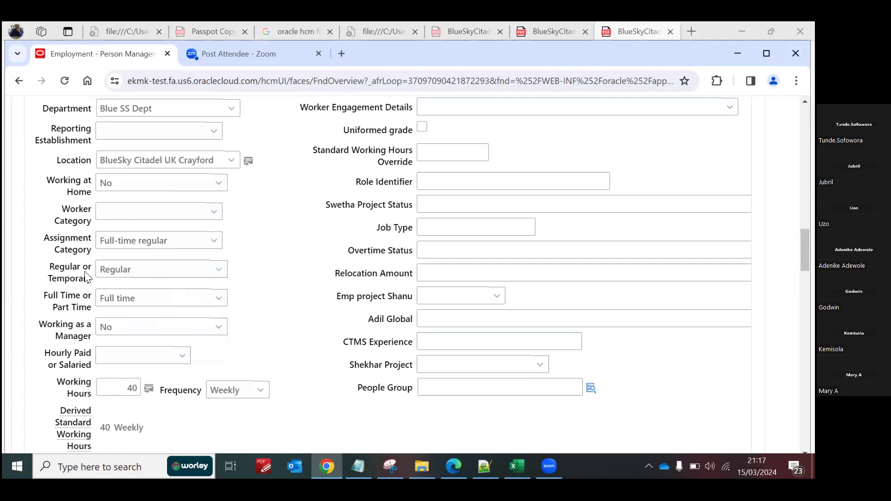
Step: Review the Regular or Temporary and Full Time or Part Time choices in the job details, keeping the current selections
click(135, 277)
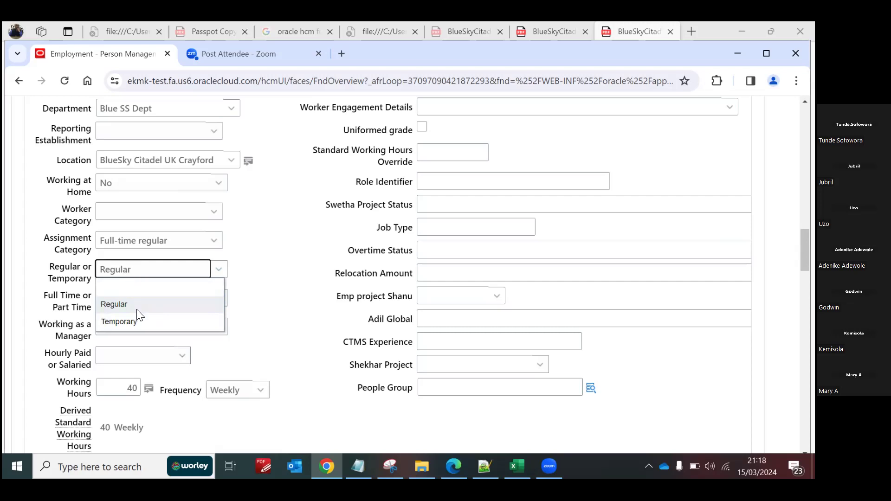
click(285, 307)
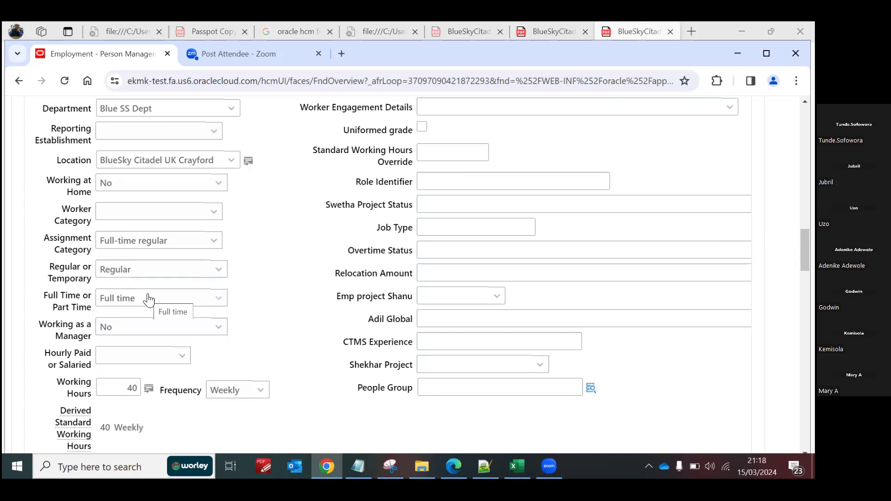
click(220, 300)
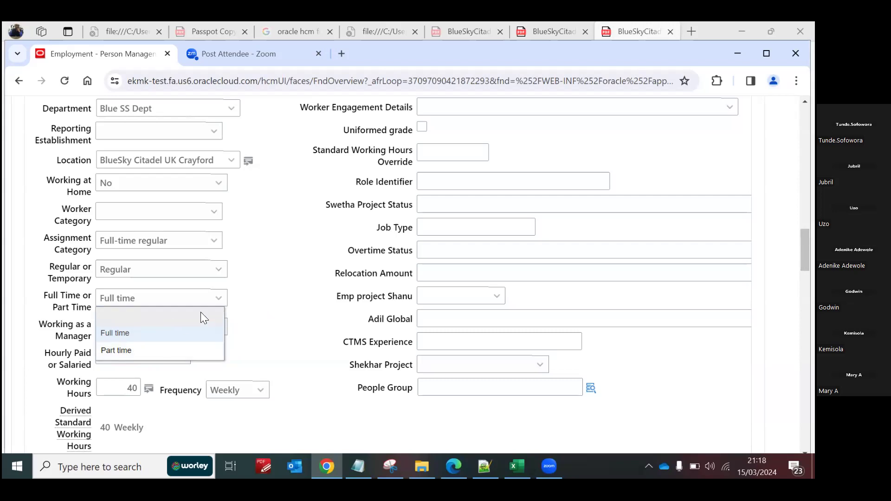
click(277, 315)
click(172, 271)
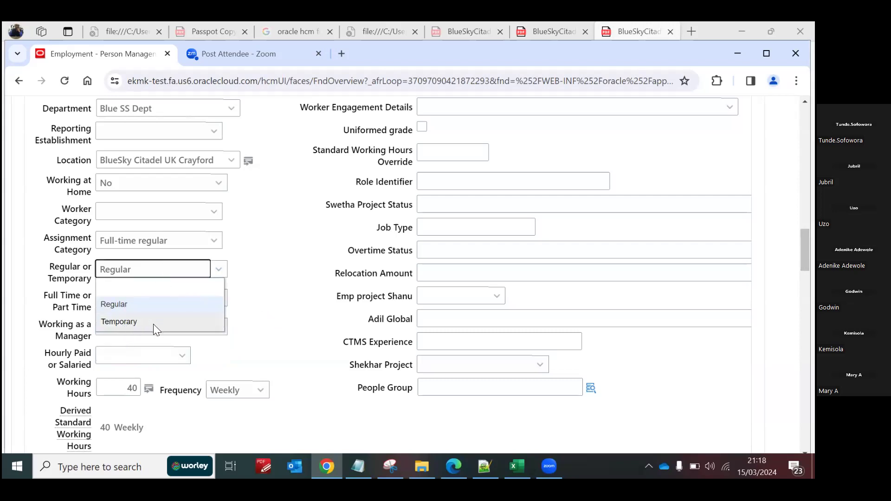
click(273, 305)
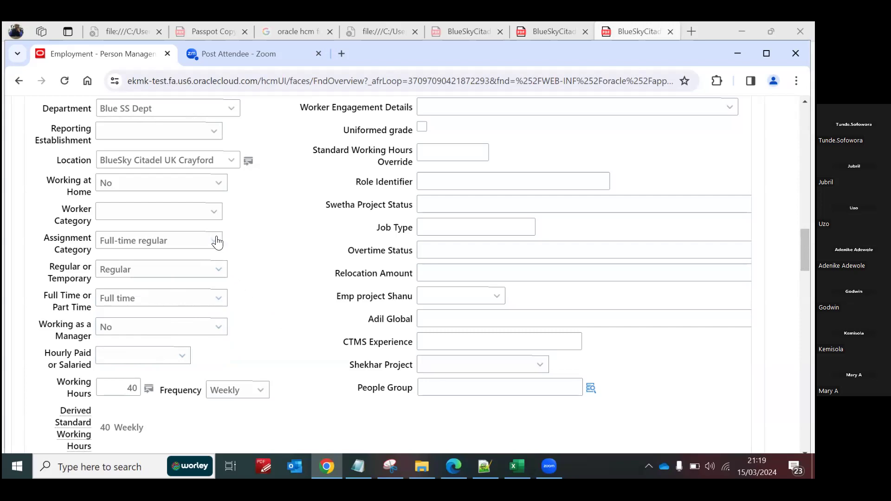
Step: Compare the Regular or Temporary choices with the full list of Assignment Category choices, keeping the current selections
click(219, 270)
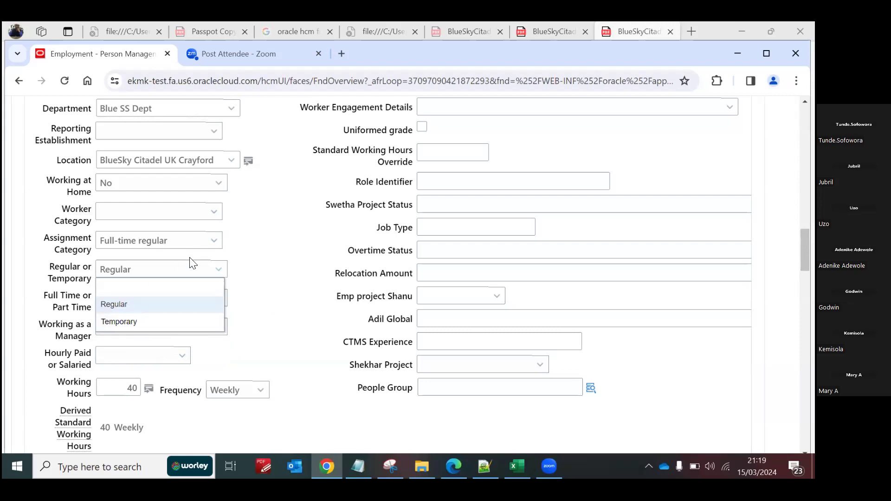
click(214, 241)
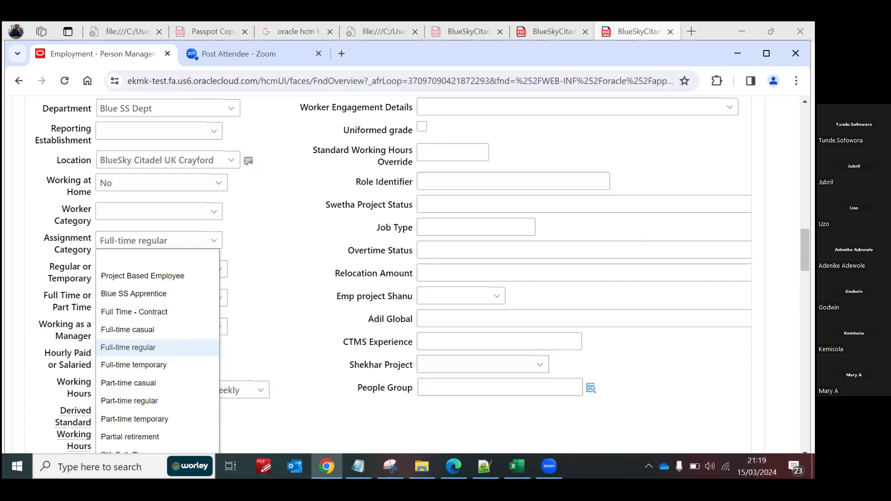
scroll(418, 269, down, 5)
scroll(418, 269, up, 3)
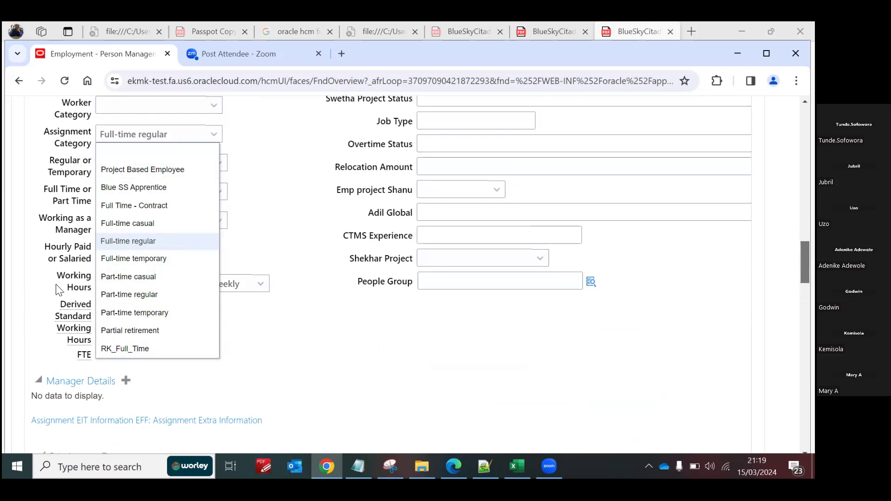
click(283, 262)
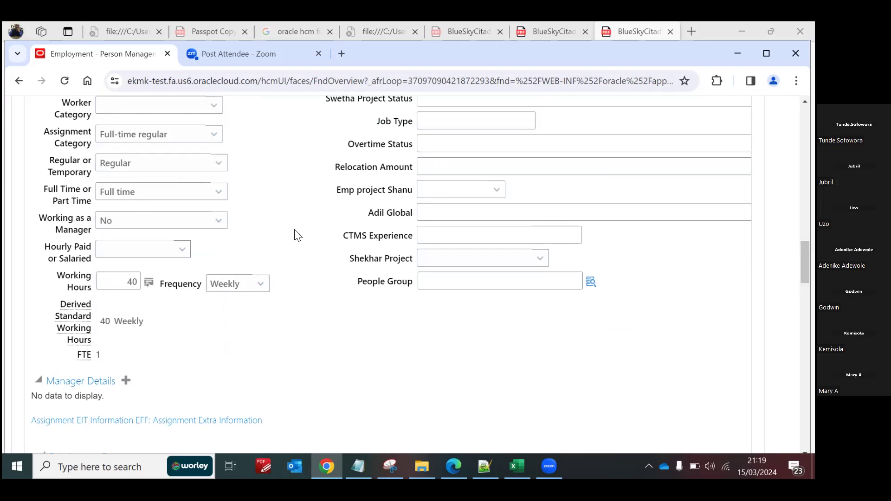
click(482, 257)
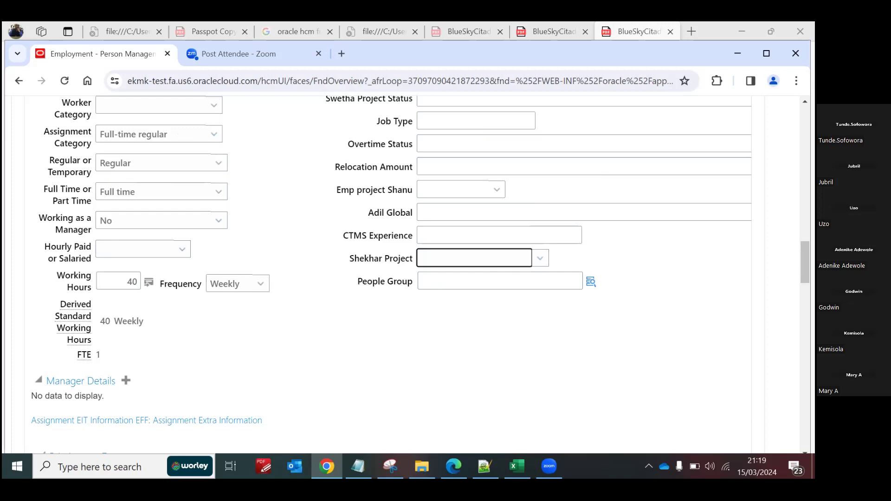
Step: Review the Worker Category choices again and the Working at Home choices without changing either field
scroll(310, 293, up, 2)
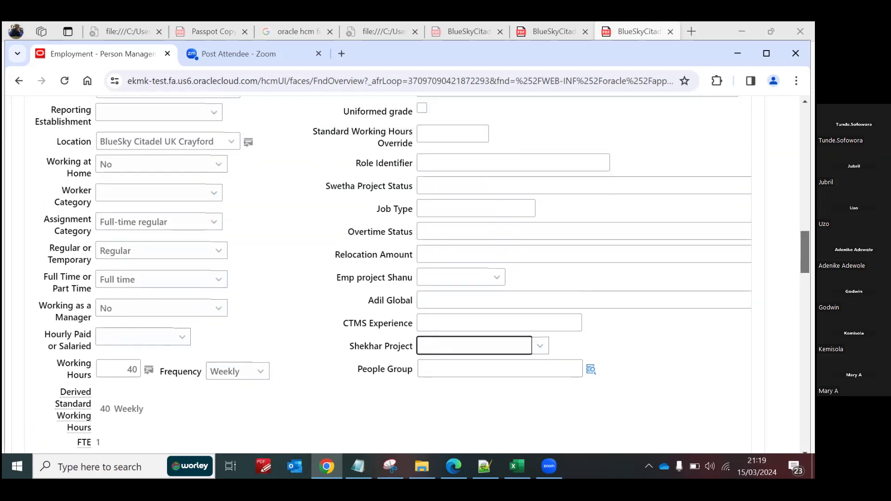
click(215, 196)
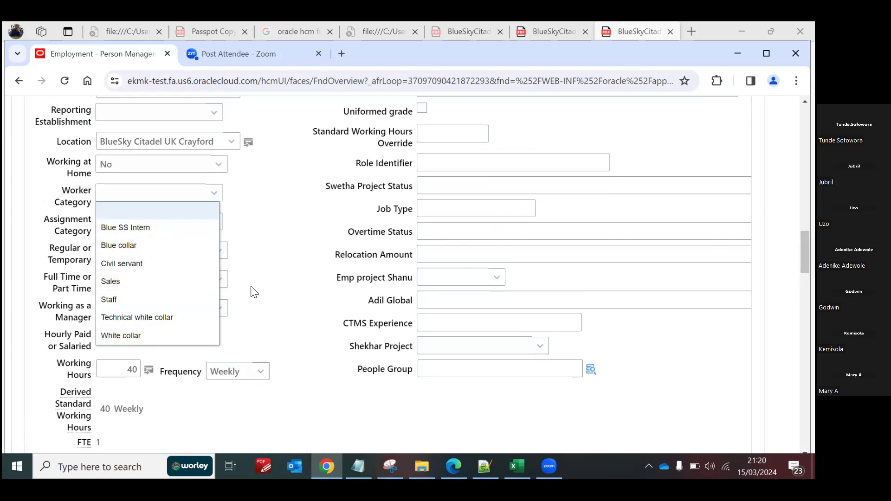
click(288, 298)
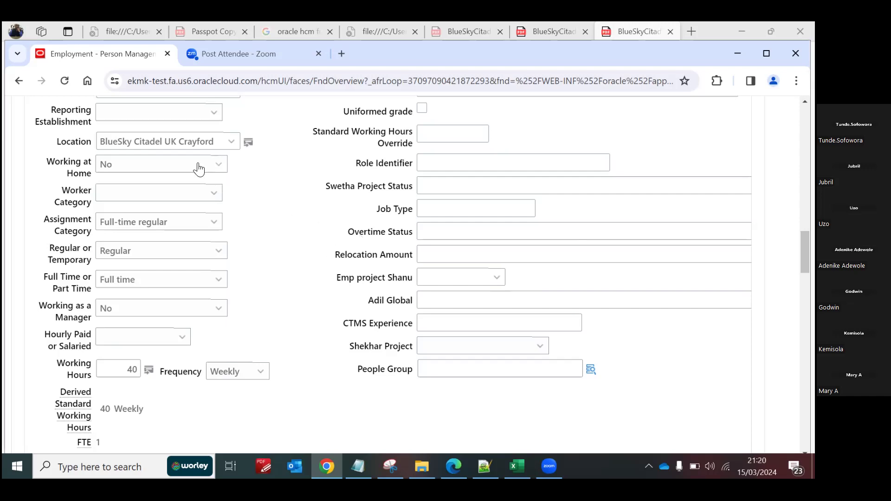
click(218, 165)
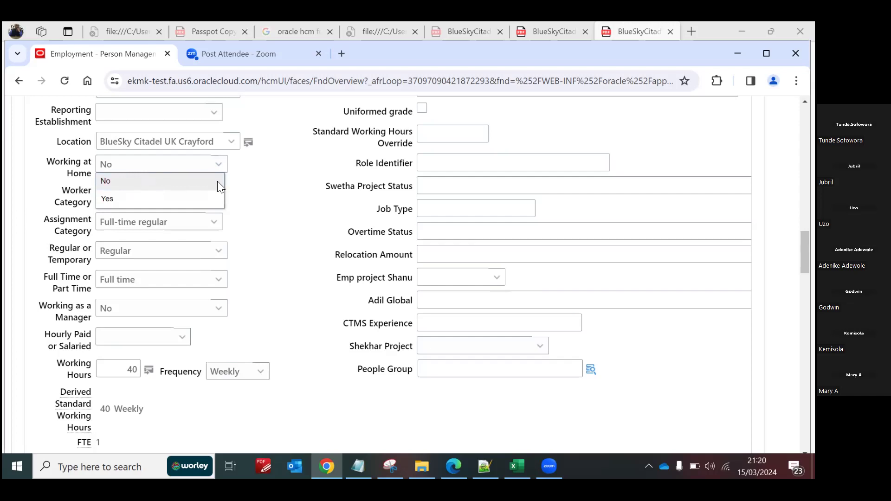
click(288, 214)
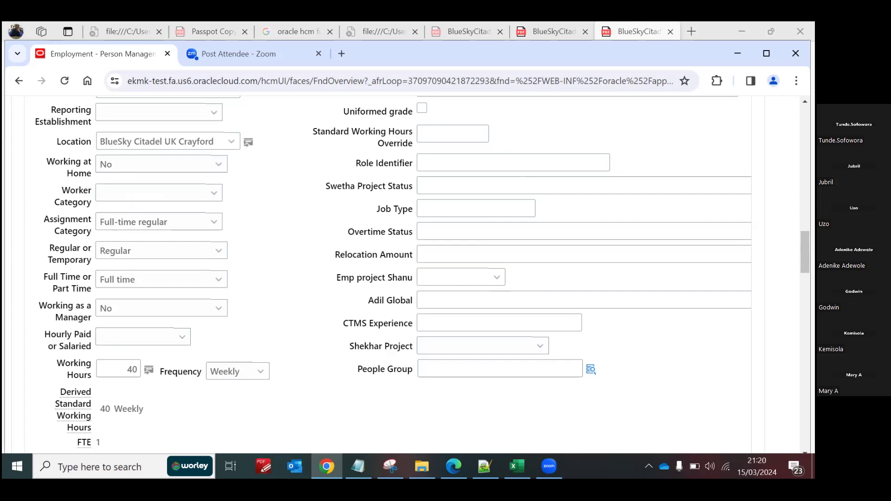
Step: Look over the assignment's job details, contract information and assignment details on the Edit Employment page
scroll(418, 277, up, 5)
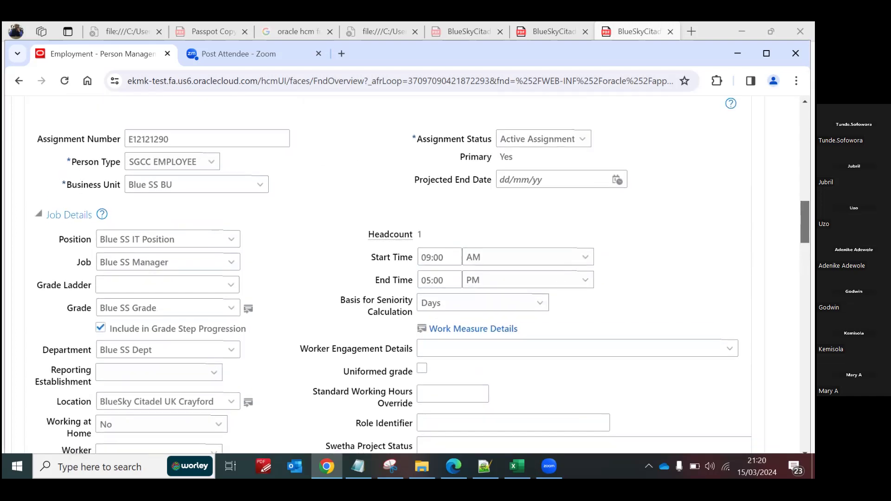
scroll(418, 276, down, 2)
scroll(418, 274, down, 3)
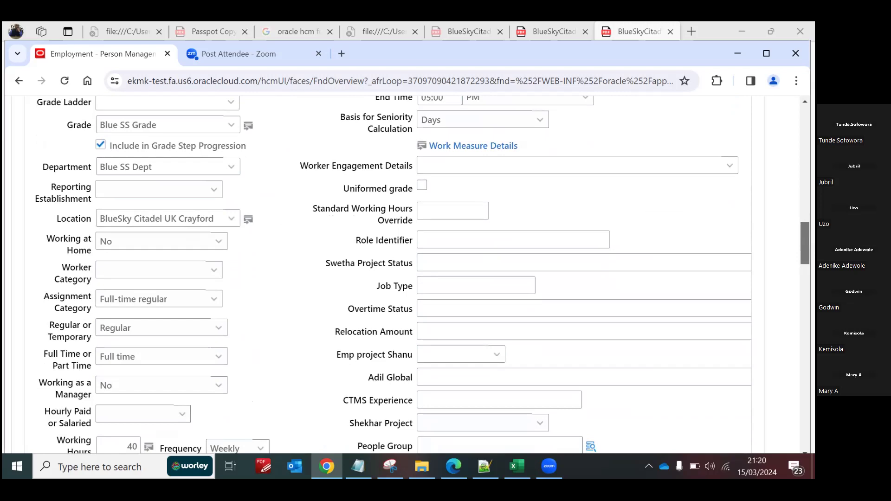
scroll(393, 274, up, 1)
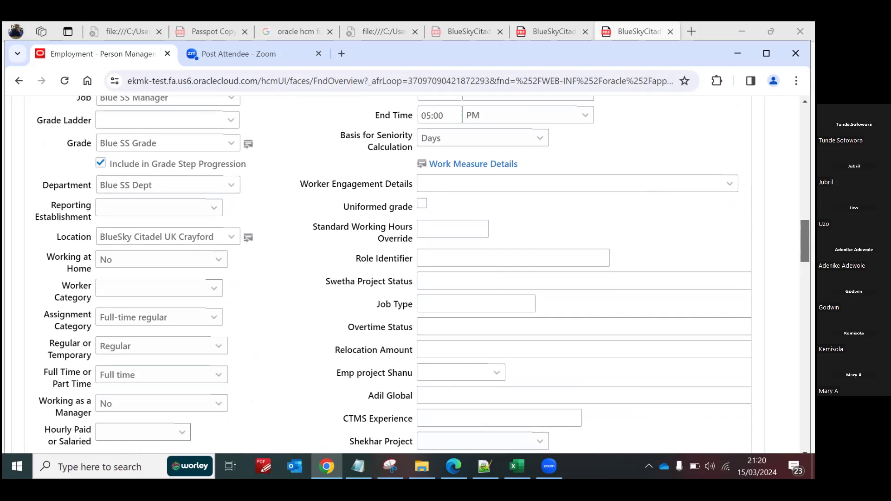
scroll(411, 274, up, 6)
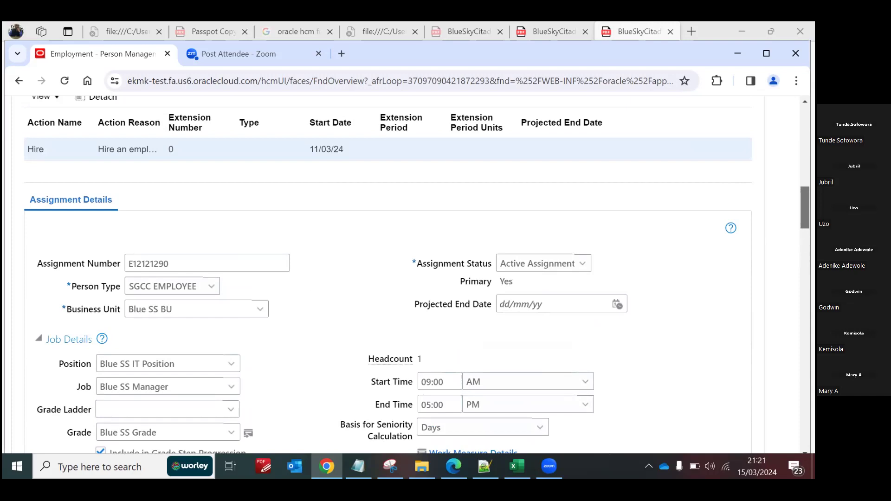
scroll(408, 277, up, 10)
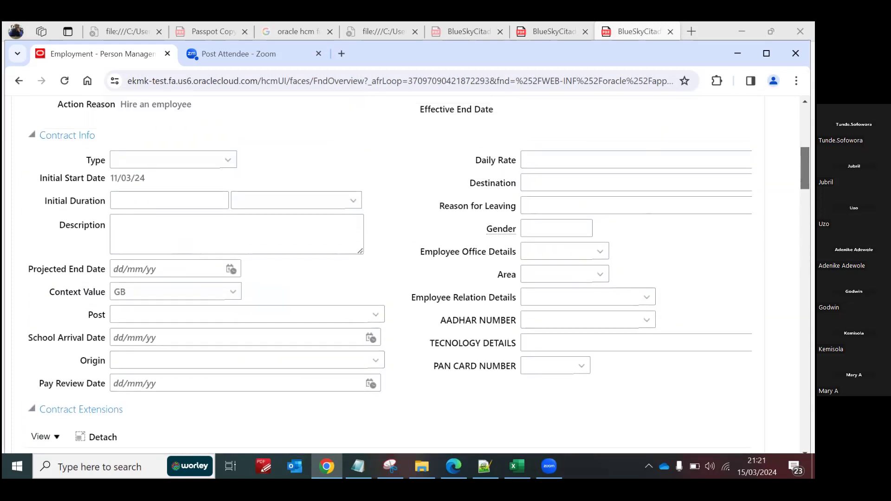
scroll(679, 284, down, 10)
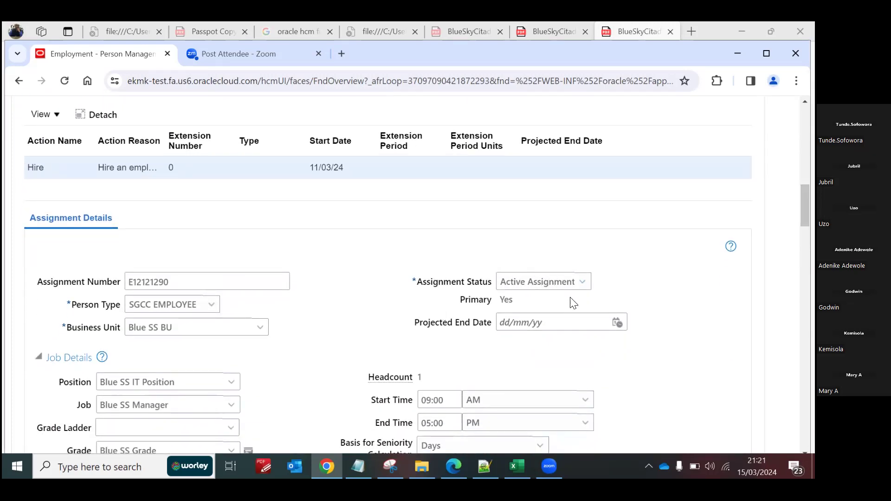
Step: Review the full list of Assignment Status choices in the assignment details, keeping Active Assignment selected
click(582, 282)
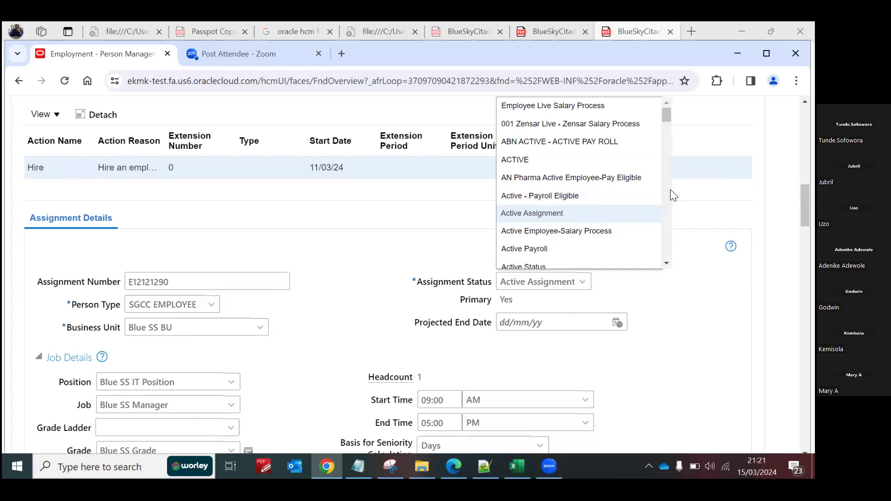
click(666, 264)
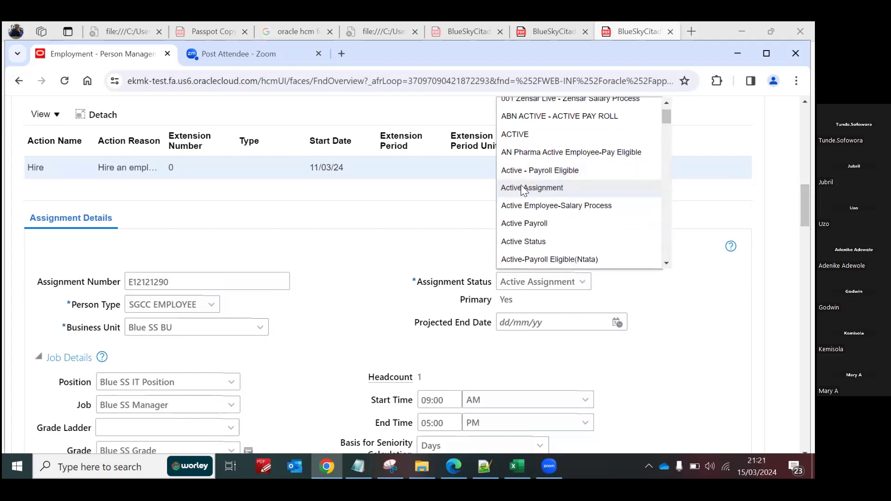
click(666, 264)
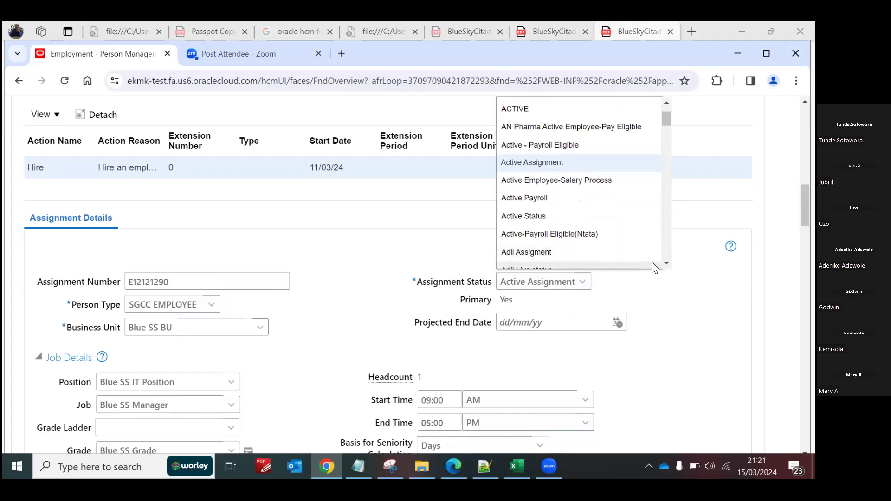
click(666, 264)
click(667, 264)
click(667, 264)
click(666, 264)
click(666, 265)
click(667, 265)
click(667, 265)
click(666, 264)
click(666, 265)
click(667, 264)
click(667, 264)
click(667, 264)
click(667, 264)
click(666, 264)
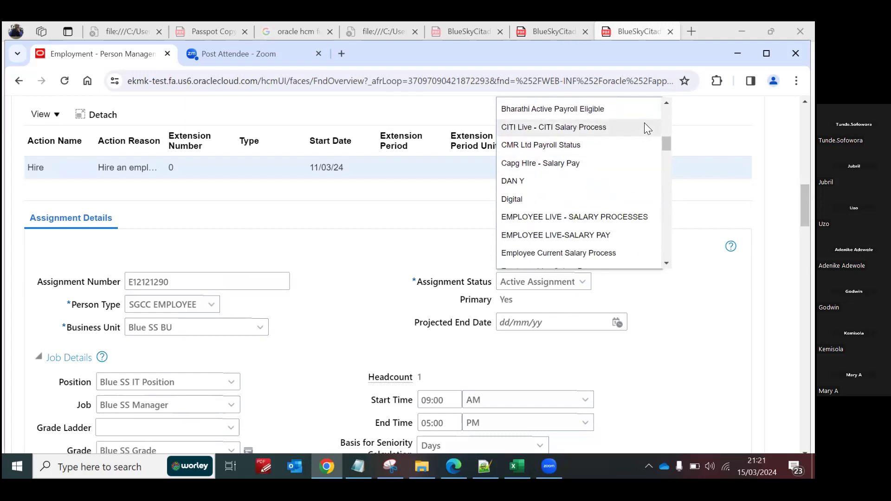
click(667, 264)
click(667, 264)
click(667, 264)
click(667, 264)
click(667, 264)
click(667, 264)
click(667, 264)
click(667, 265)
click(667, 265)
click(667, 264)
click(666, 264)
click(667, 264)
click(667, 264)
click(666, 264)
click(666, 265)
click(667, 264)
click(667, 264)
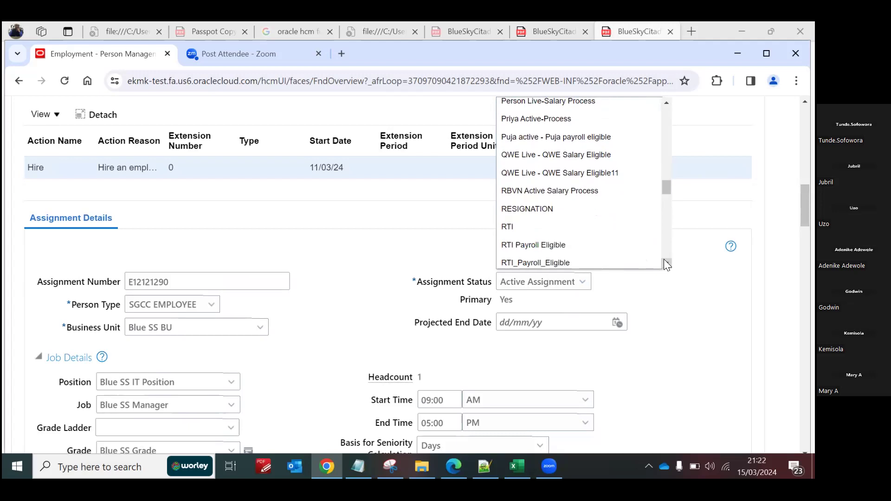
click(667, 264)
click(666, 264)
click(667, 264)
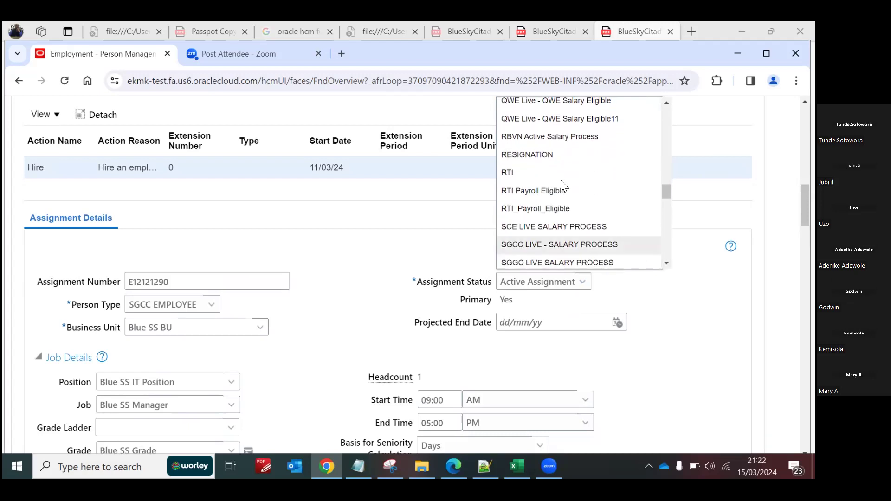
scroll(669, 263, down, 5)
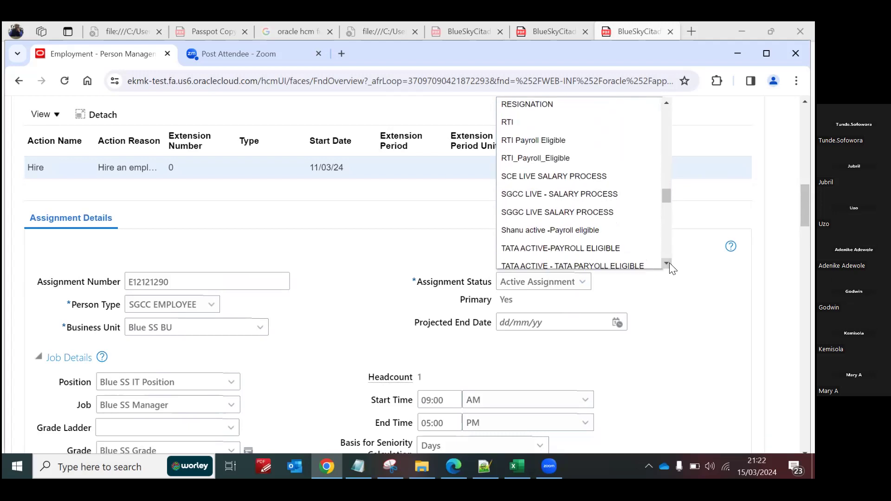
scroll(670, 263, down, 5)
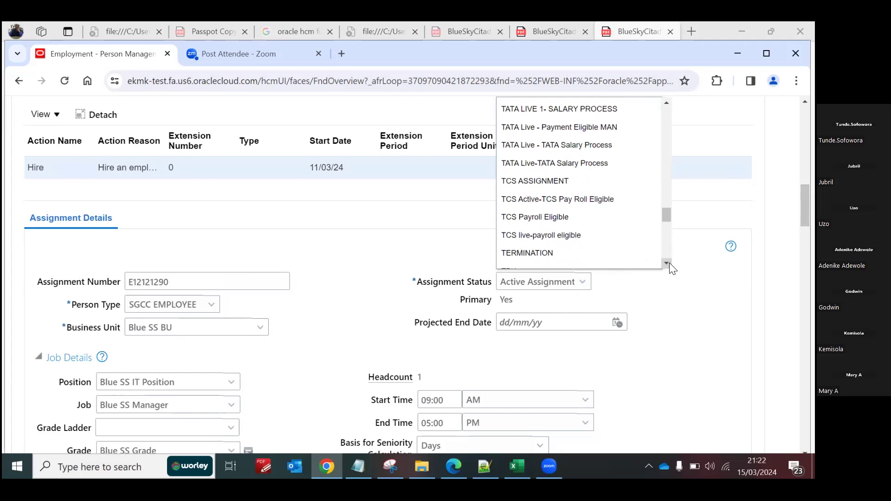
scroll(670, 263, down, 4)
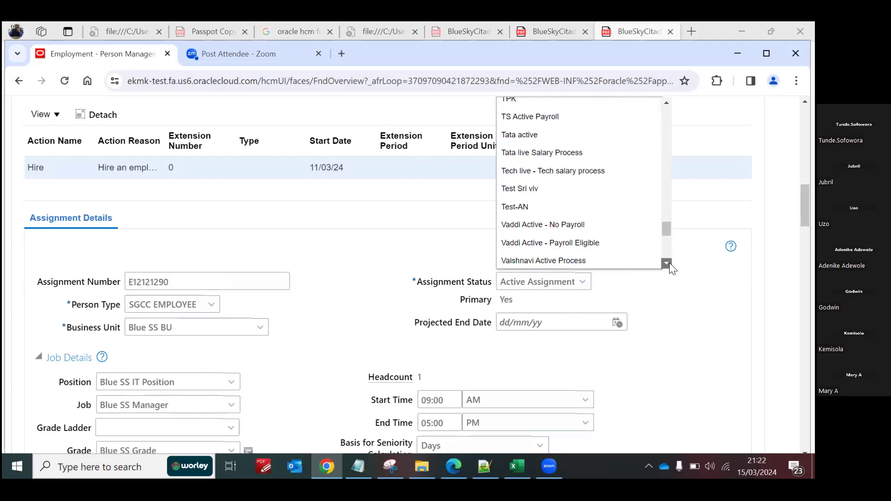
scroll(670, 263, down, 3)
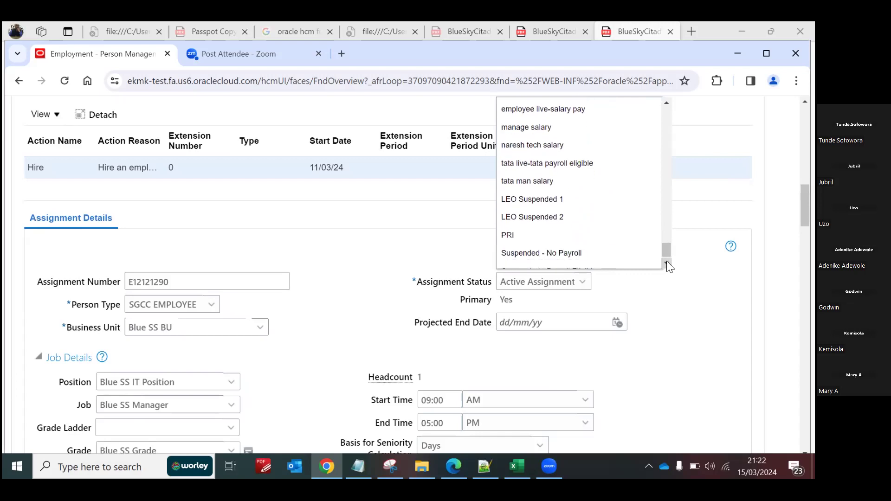
scroll(667, 261, down, 1)
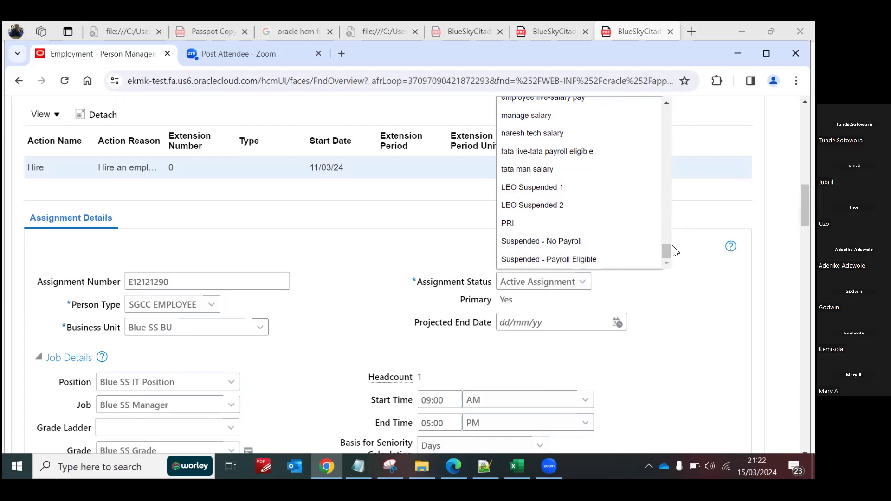
drag(666, 249, 663, 179)
drag(663, 174, 658, 95)
click(714, 296)
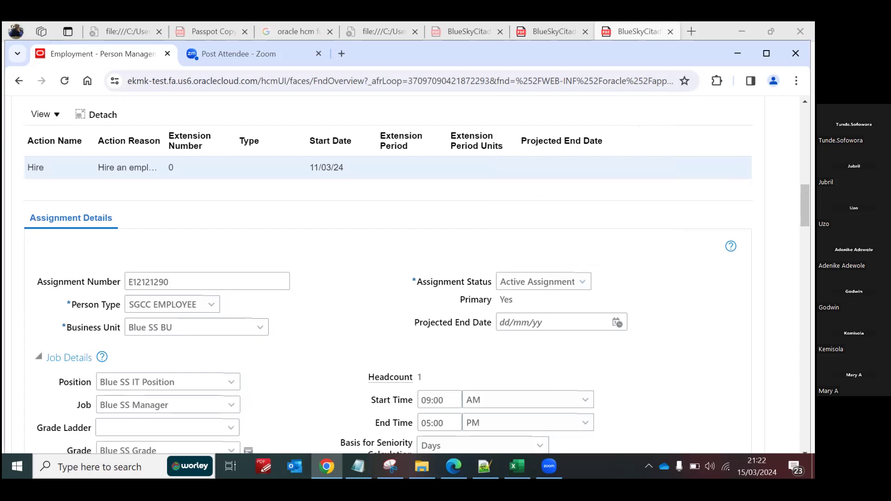
Step: Leave the employee's Edit Employment page and return to the home page
scroll(417, 274, up, 9)
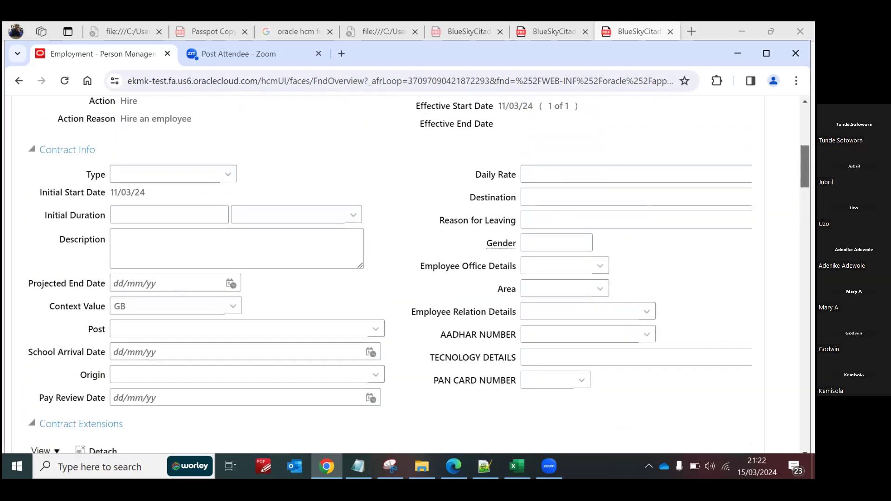
scroll(418, 274, down, 4)
scroll(417, 274, down, 4)
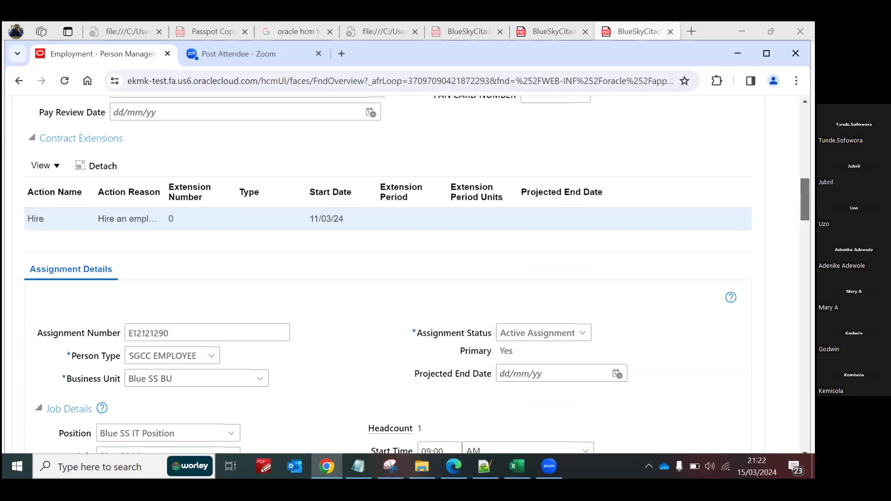
scroll(418, 274, up, 15)
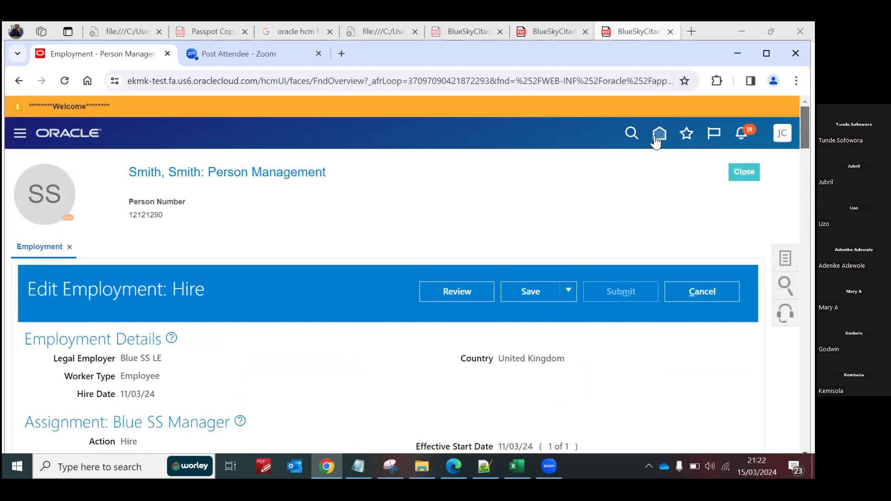
click(656, 138)
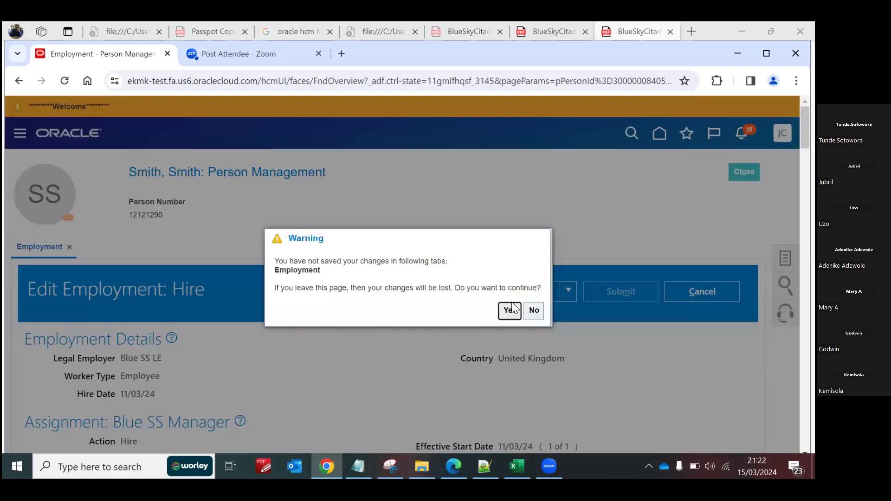
click(508, 309)
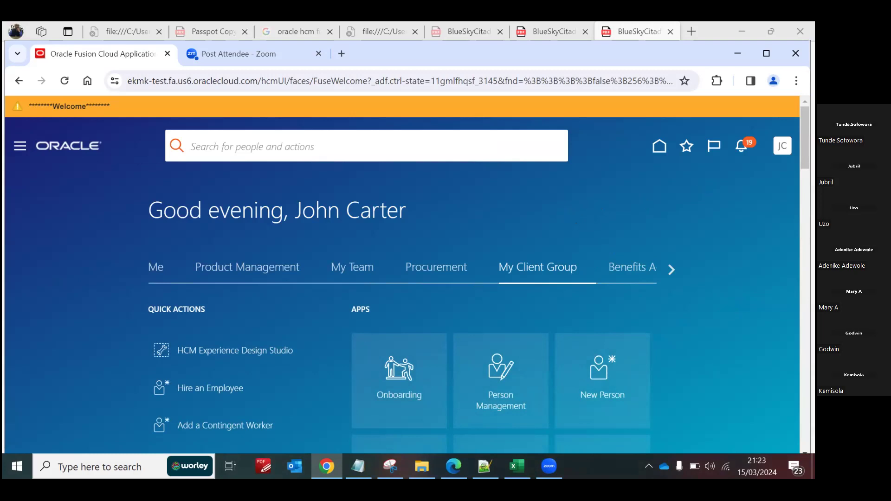
Step: Expand the My Client Group quick actions to show the complete list
scroll(678, 172, down, 7)
scroll(677, 172, up, 7)
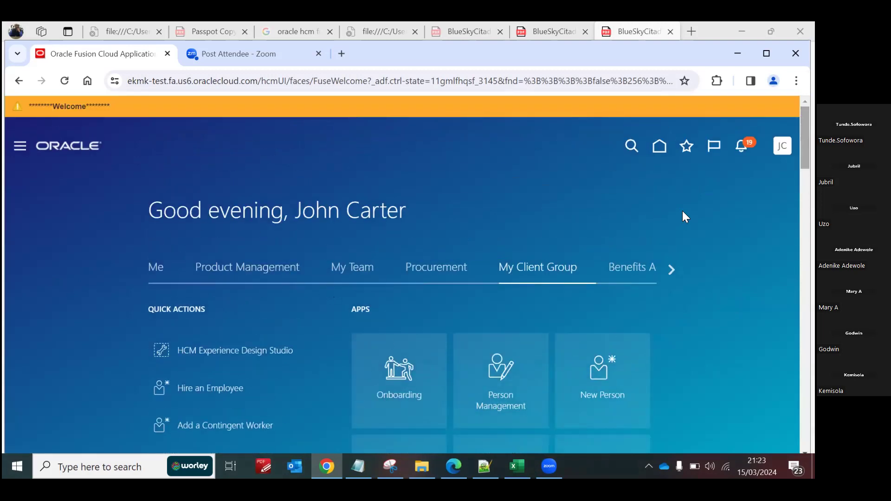
scroll(476, 294, down, 14)
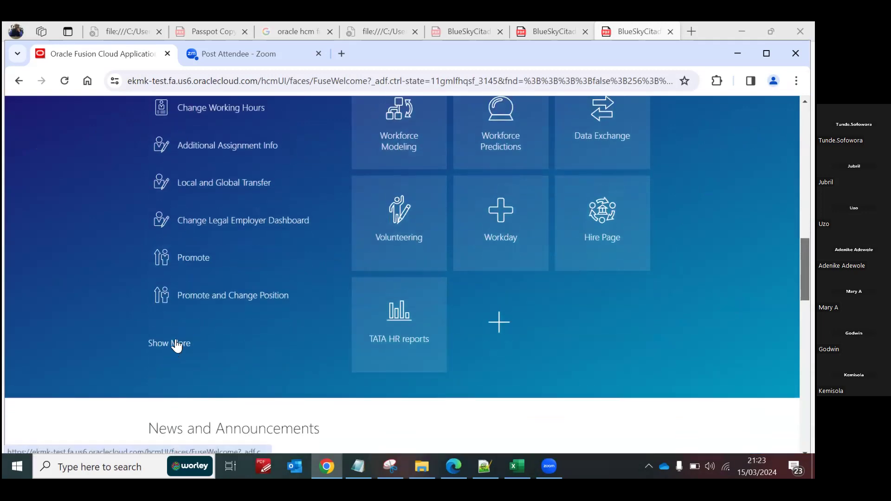
click(177, 344)
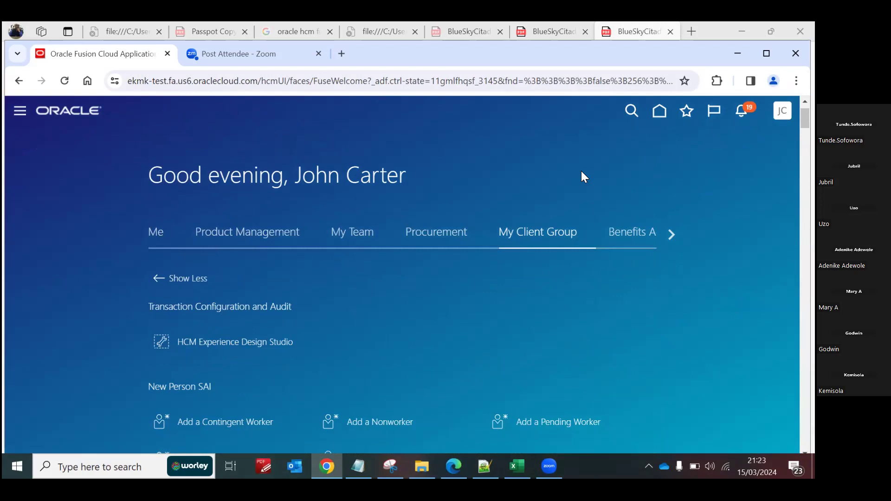
Step: Find "assignment" among the quick actions and open Assignment Statuses under Workforce Structures
key(ctrl+f)
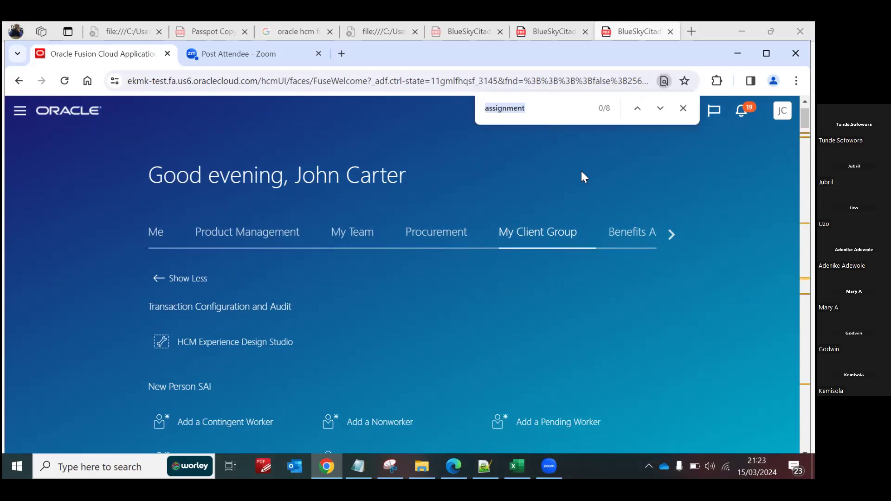
click(525, 110)
click(659, 109)
click(659, 109)
click(659, 108)
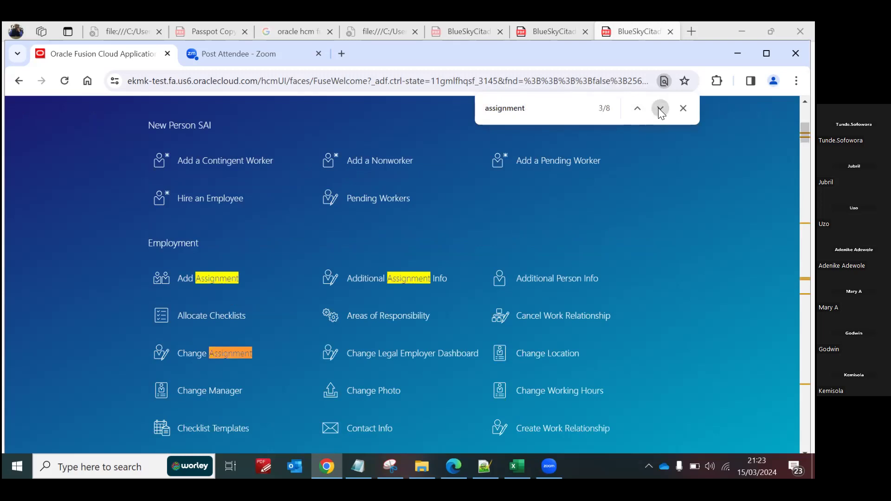
click(660, 109)
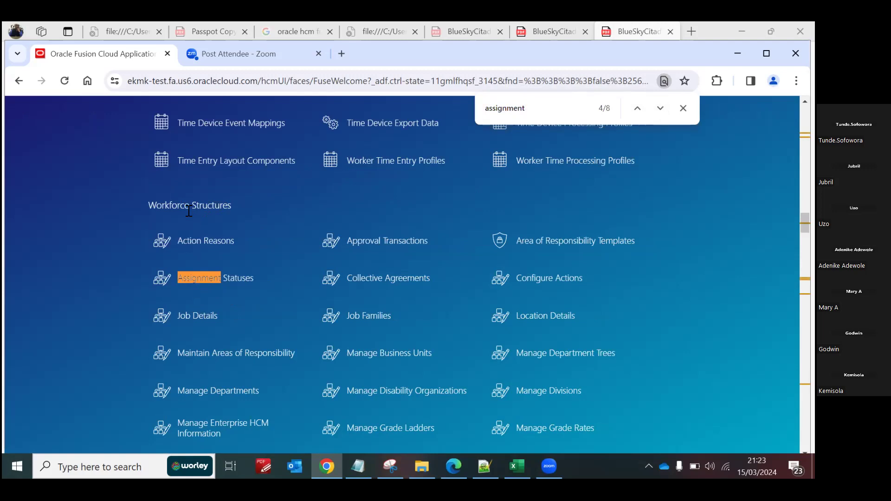
click(212, 281)
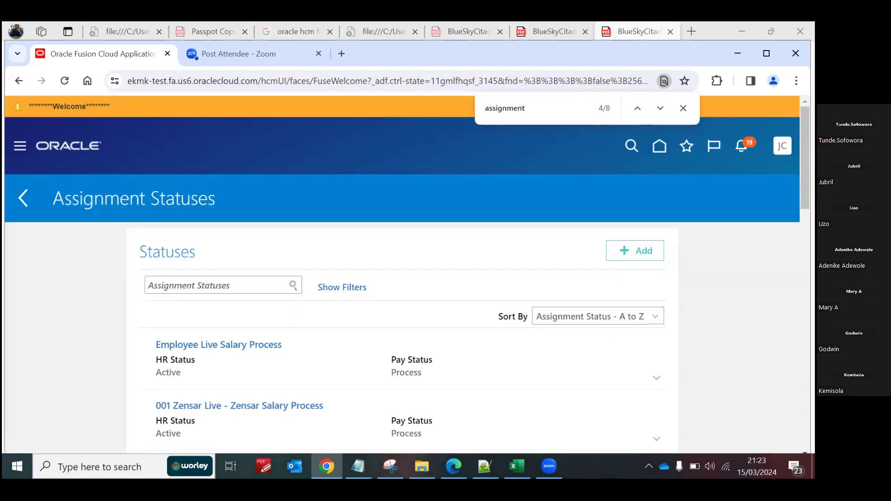
Step: Look through the initial list of assignment statuses with their HR Status and Pay Status values
scroll(402, 274, down, 5)
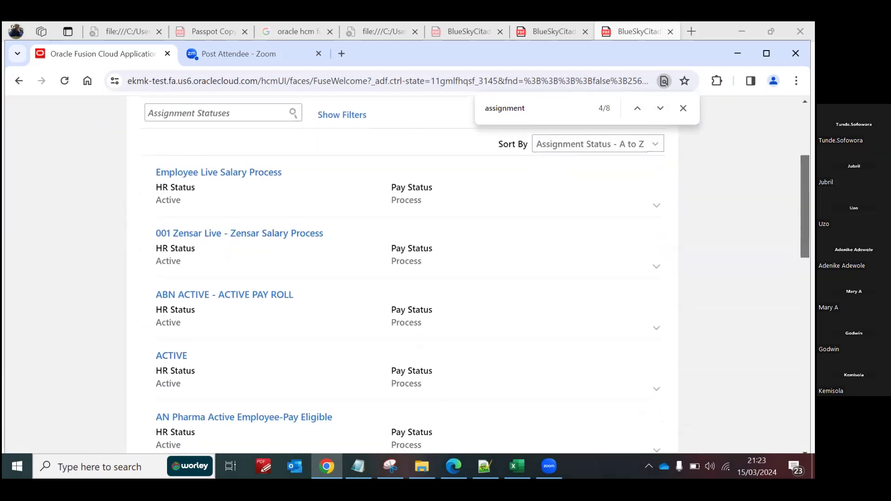
scroll(403, 274, down, 3)
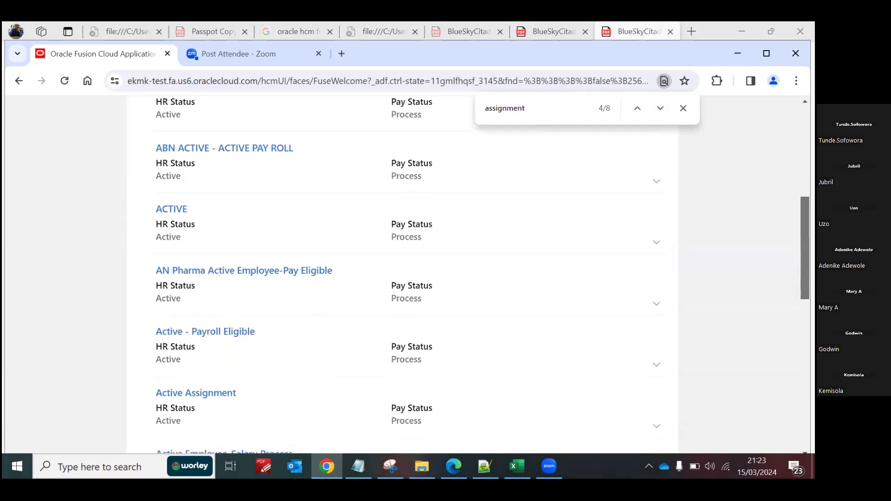
scroll(402, 274, down, 5)
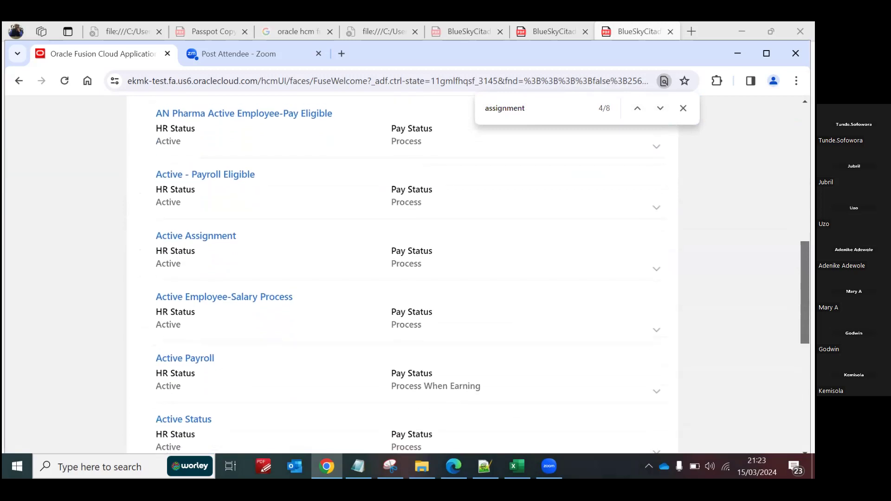
scroll(402, 274, down, 2)
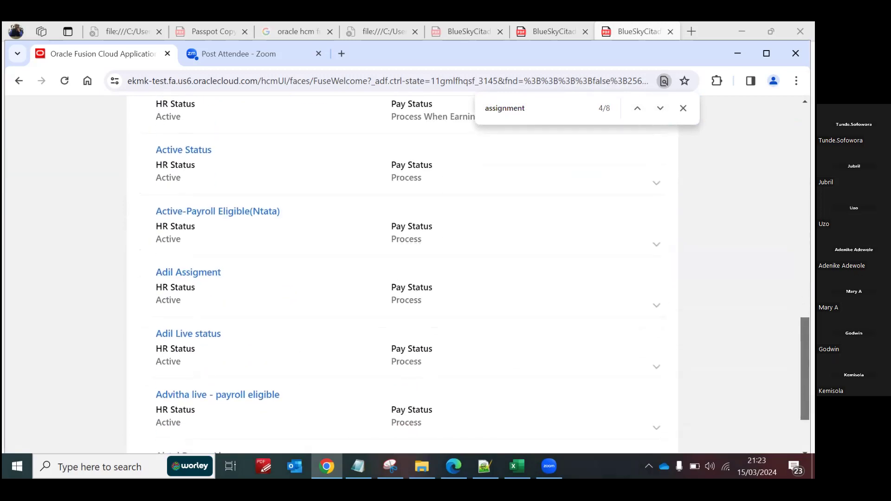
scroll(402, 274, down, 1)
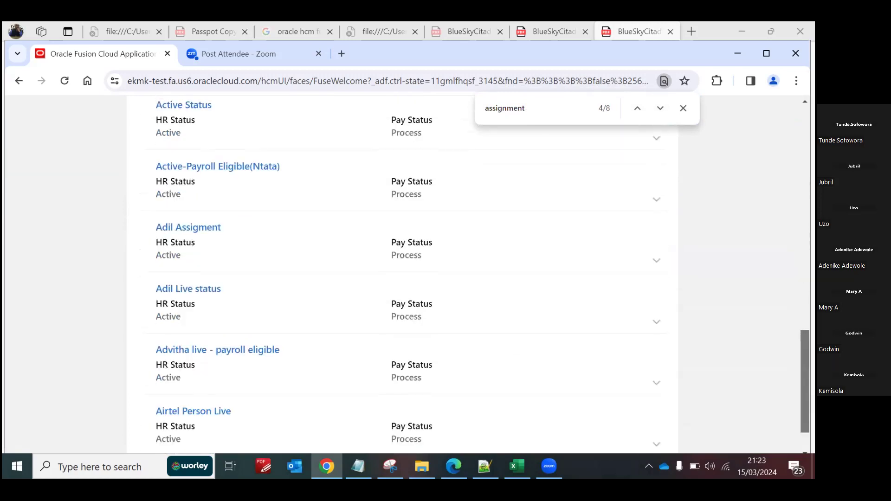
scroll(402, 274, down, 1)
scroll(402, 274, up, 2)
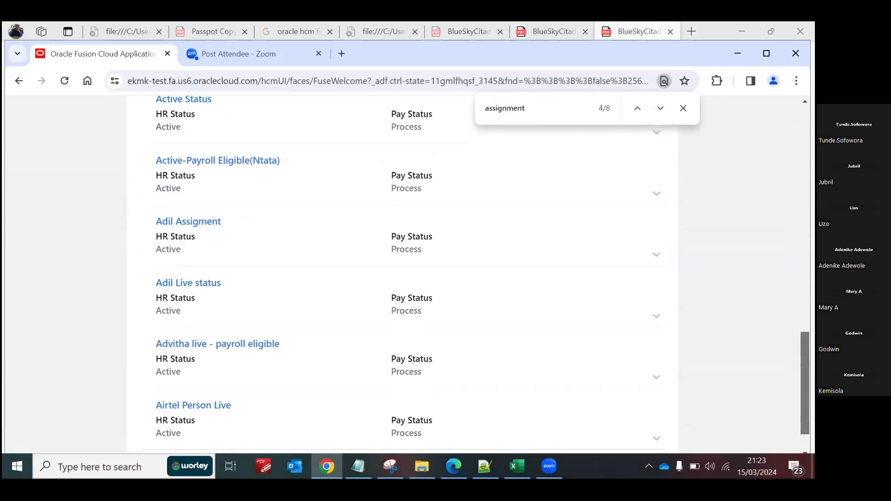
scroll(402, 274, down, 2)
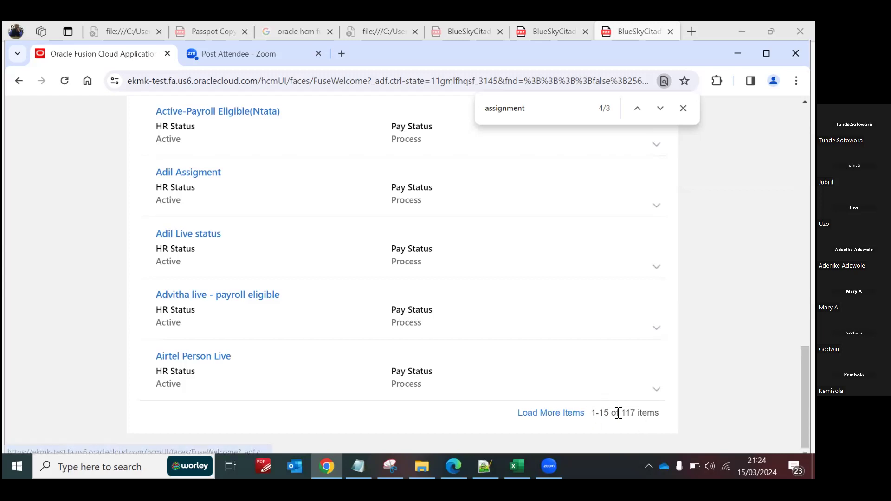
Step: Load more assignment statuses and examine the additional entries in the list
click(544, 414)
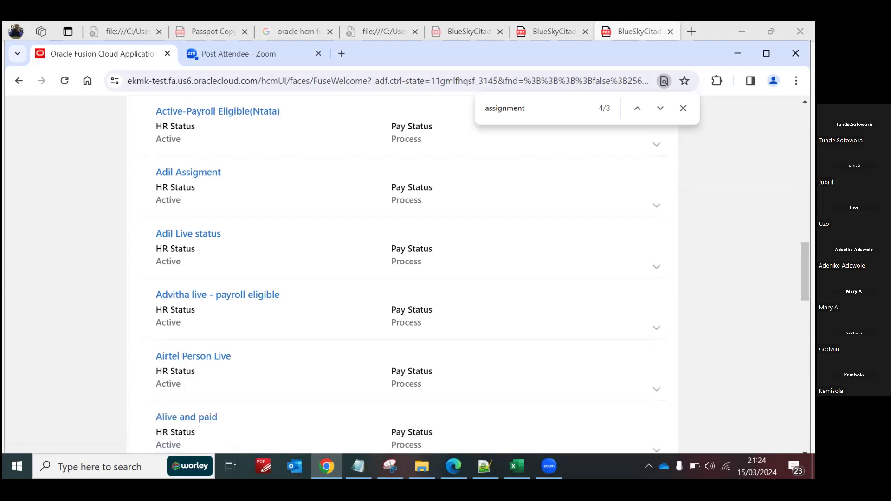
scroll(408, 274, down, 3)
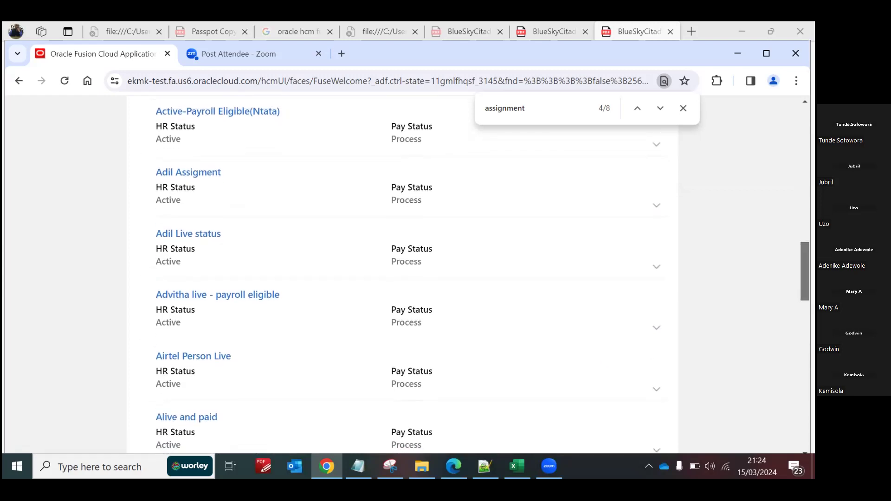
scroll(408, 274, down, 2)
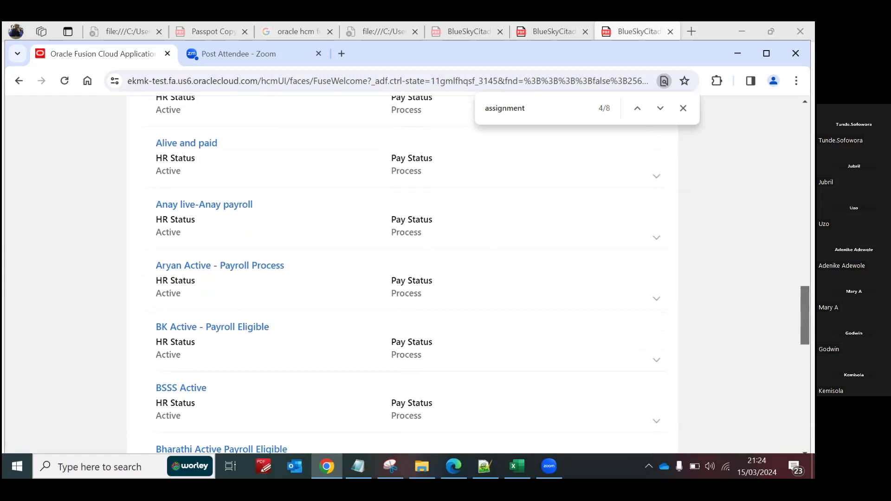
scroll(409, 274, down, 3)
scroll(409, 274, up, 8)
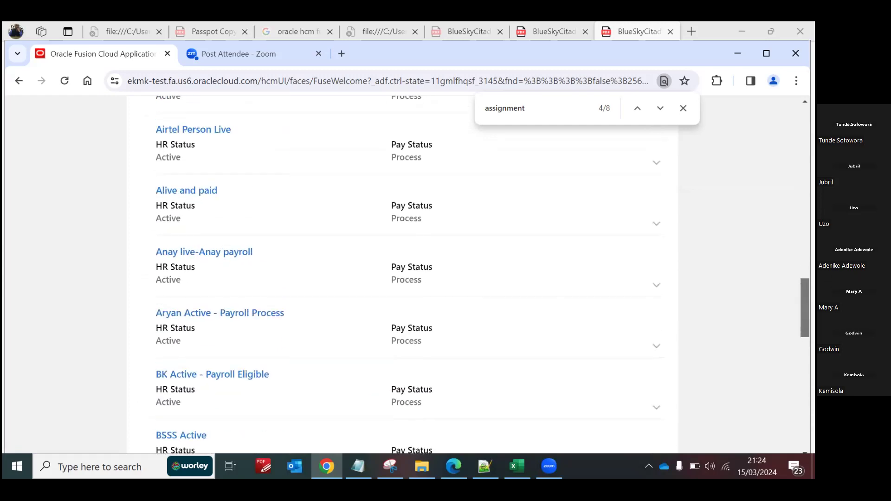
Step: Start adding a new assignment status and name it "Blue SS - Payroll Eligible"
scroll(408, 274, up, 5)
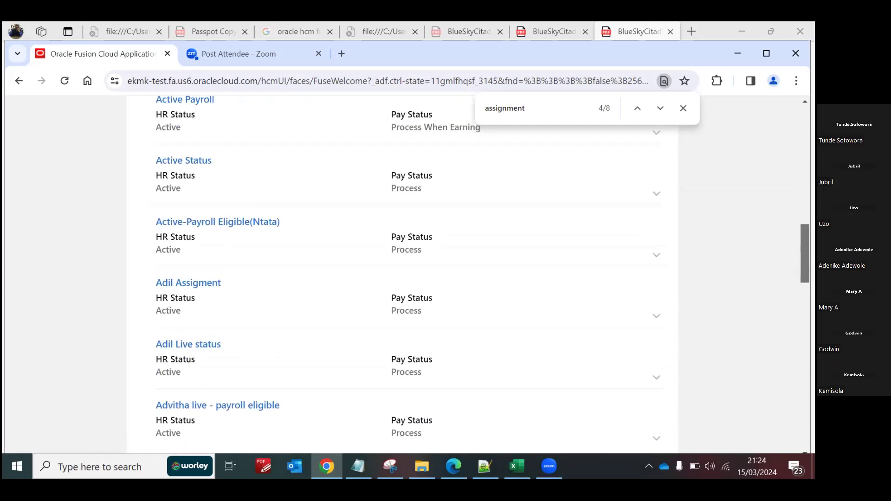
scroll(255, 278, up, 3)
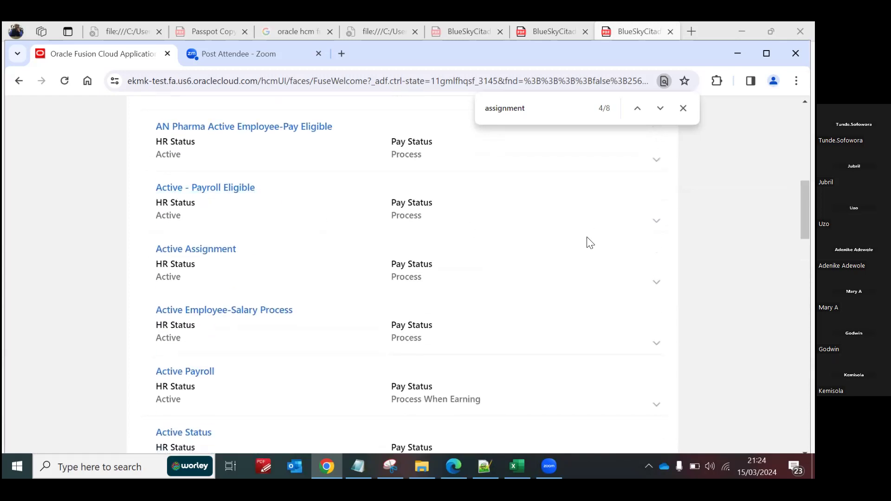
scroll(402, 274, up, 9)
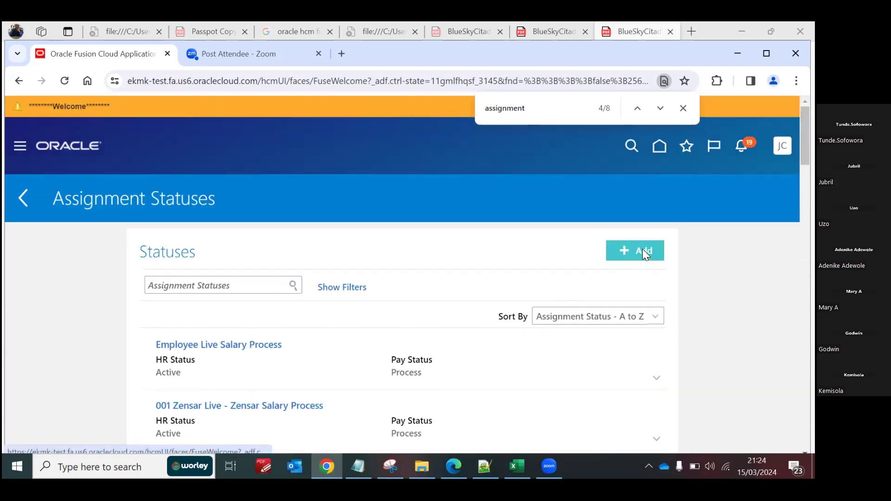
click(643, 250)
click(258, 296)
text(Bkue)
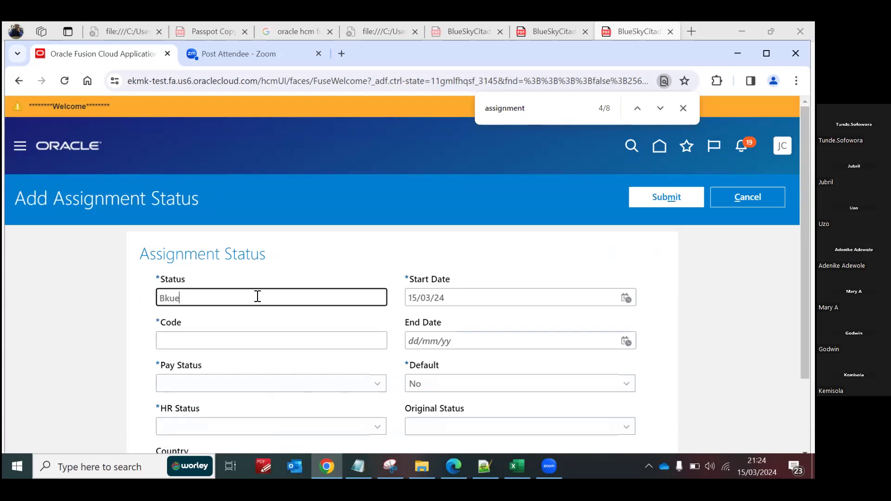
key(BackSpace)
key(BackSpace)
text(lue )
text(SS)
text( Ass)
key(BackSpace)
key(BackSpace)
key(BackSpace)
text(- Payroll Elig)
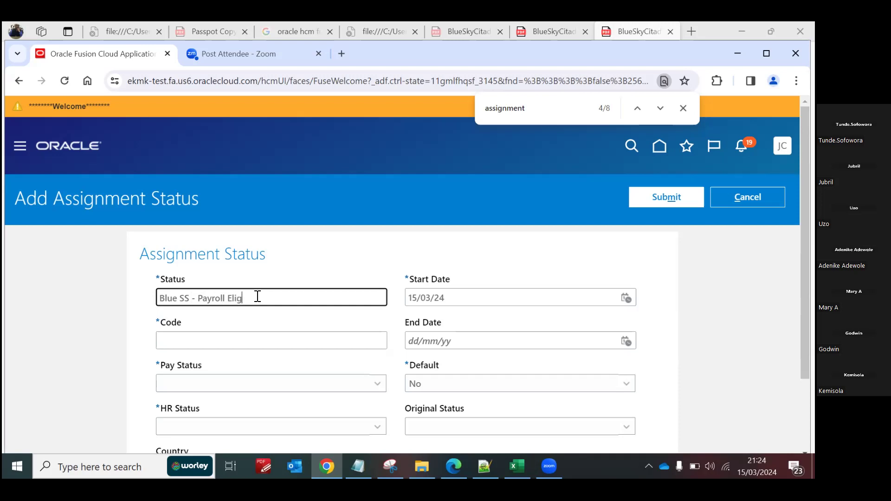
text(ible)
Step: Give the new status the code BLUE_SS, with Pay Status Process and HR Status Active
click(217, 340)
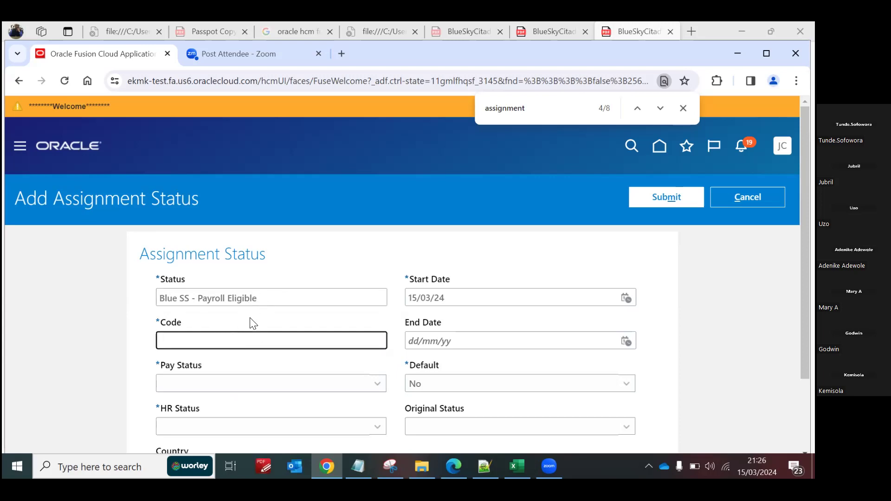
text(BLU)
scroll(469, 297, down, 2)
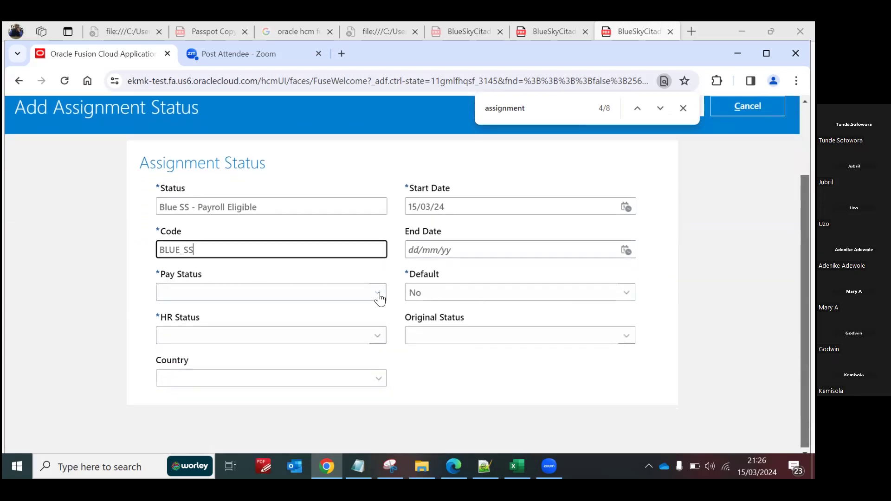
click(378, 295)
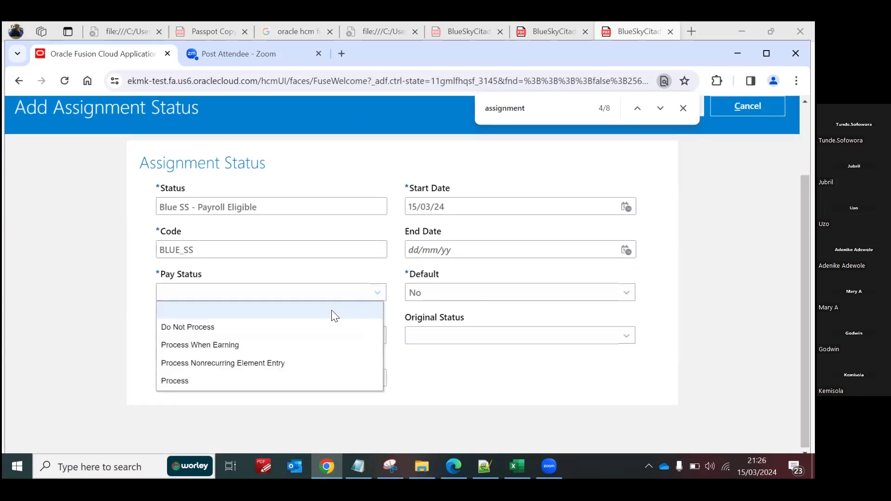
click(184, 380)
click(281, 340)
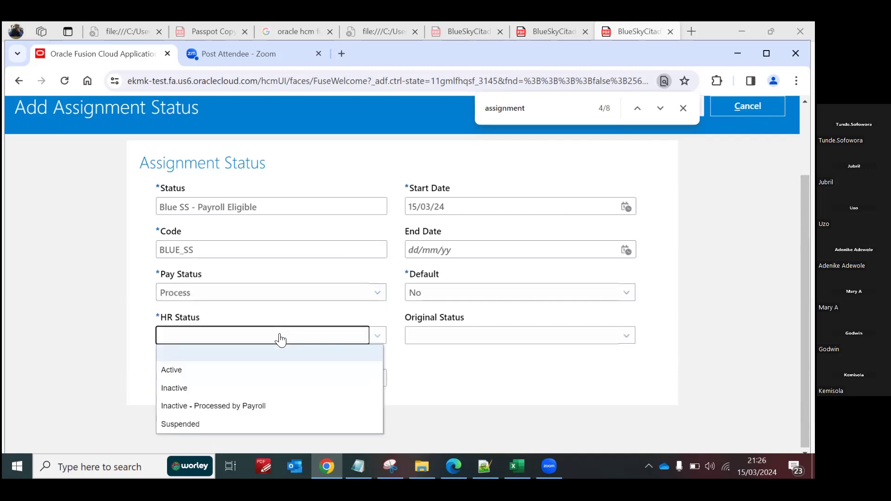
click(220, 369)
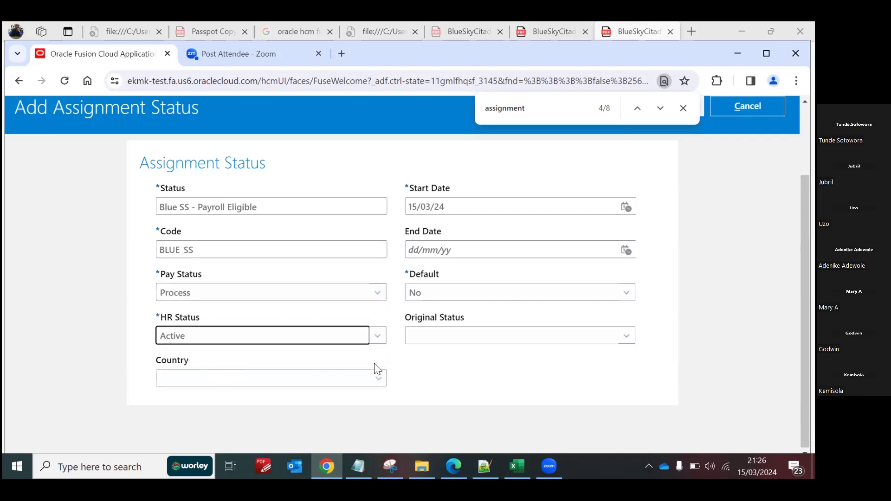
Step: Set the assignment status's start date to 01/01/51
click(454, 206)
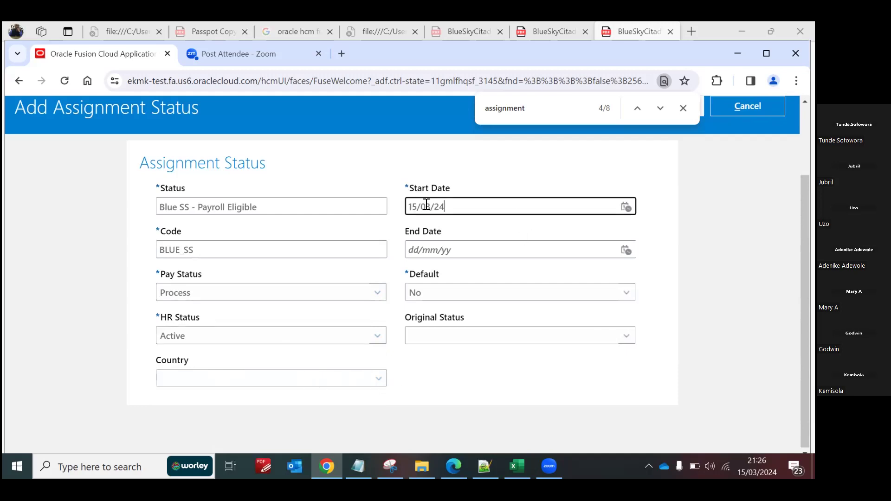
drag(454, 202, 397, 215)
drag(450, 208, 407, 206)
text(1/1/51)
Step: Check the Original Status choices without picking one, and submit the new assignment status
click(622, 337)
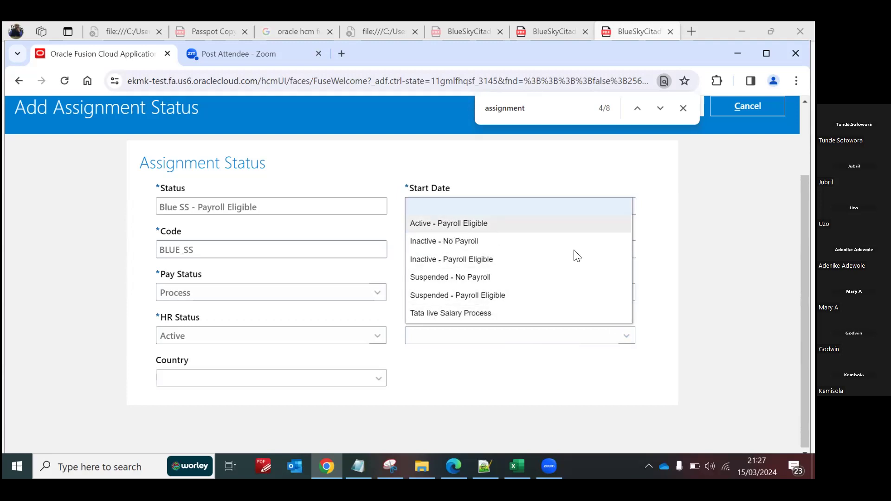
click(651, 285)
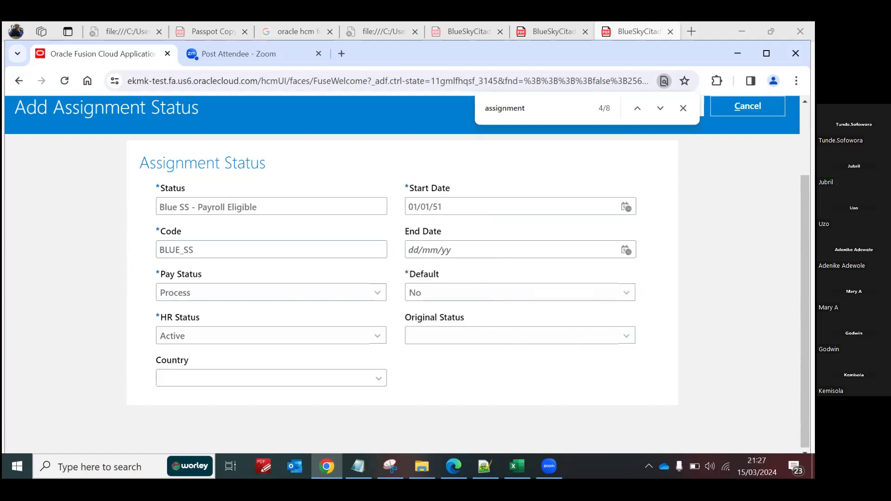
scroll(402, 274, up, 1)
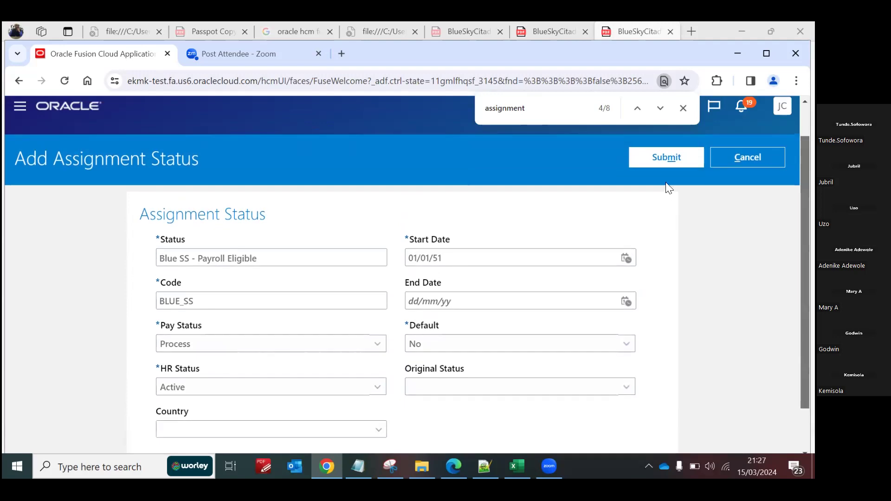
click(659, 157)
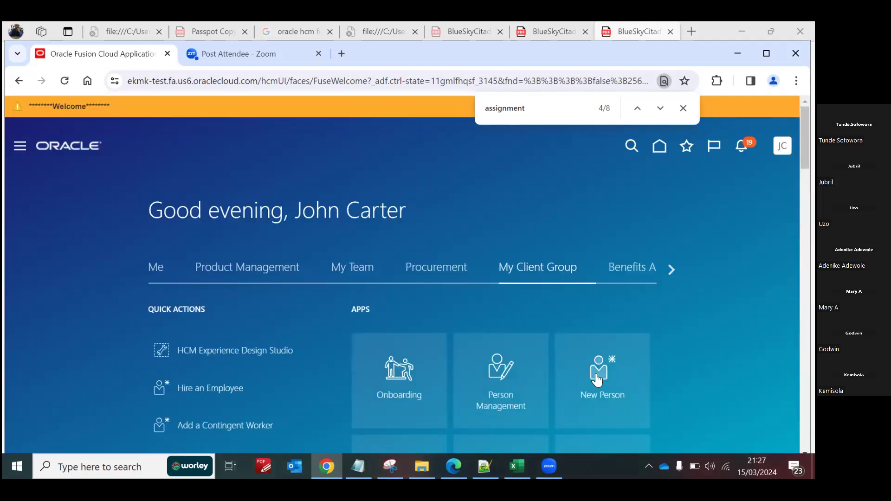
Step: Search for the employee by person number in Person Management and open the matching employment record
click(501, 369)
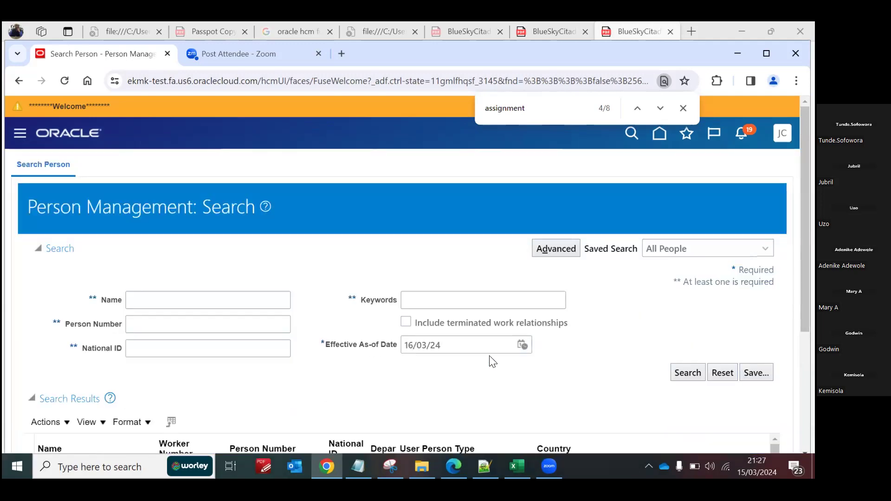
scroll(315, 297, down, 3)
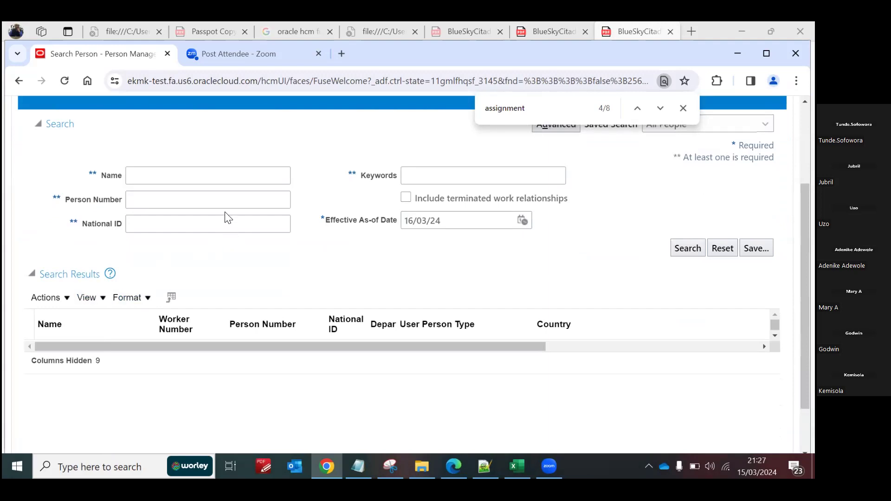
click(208, 197)
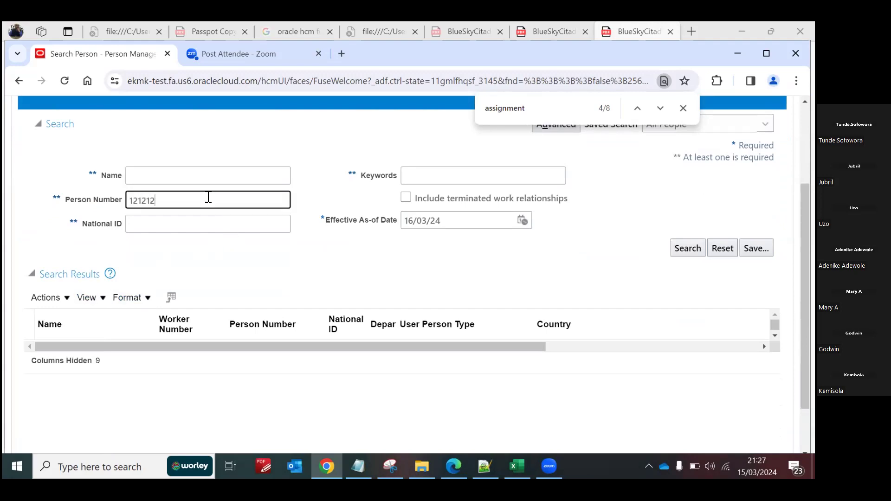
text(12121290)
click(682, 243)
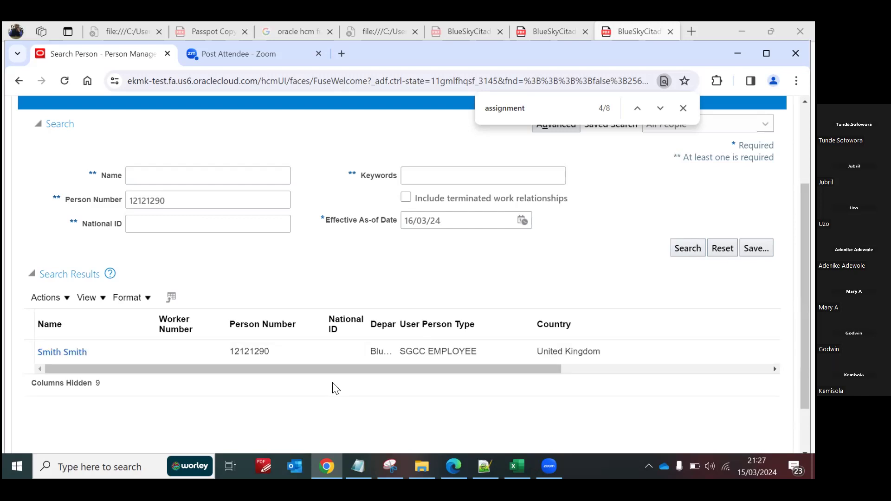
click(78, 354)
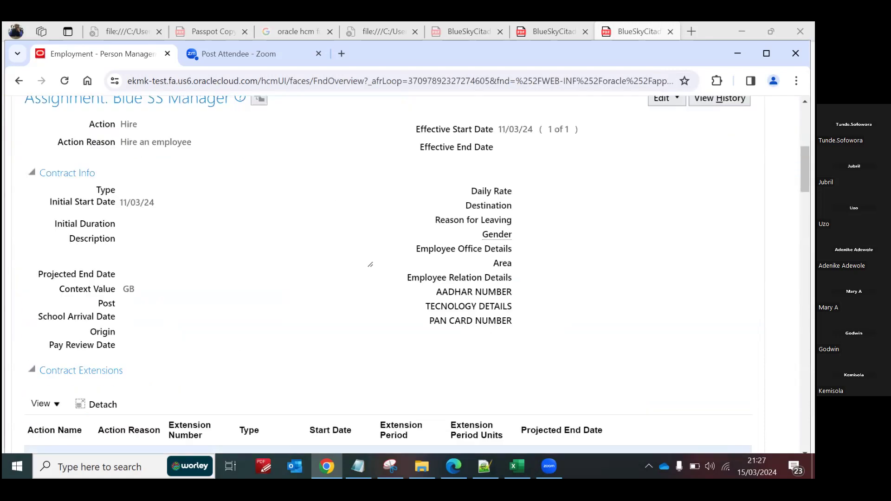
Step: Open the employee's Blue SS Manager assignment for editing in Correct mode
scroll(677, 235, up, 10)
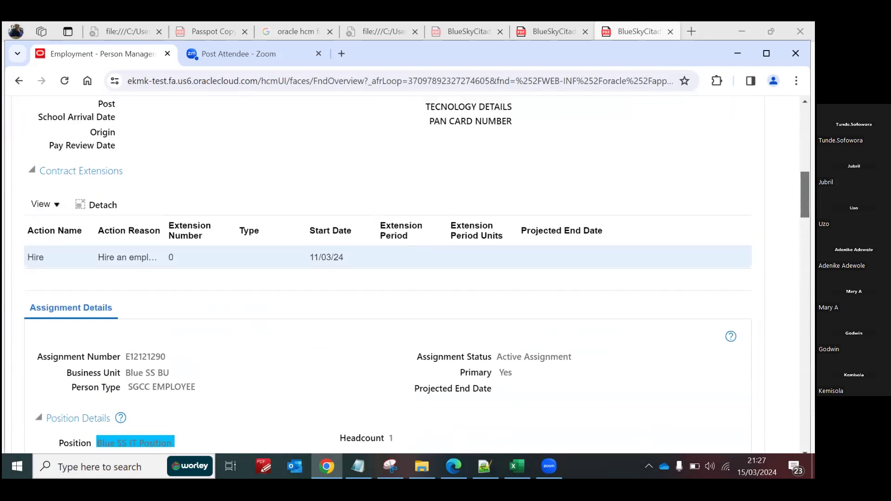
click(677, 234)
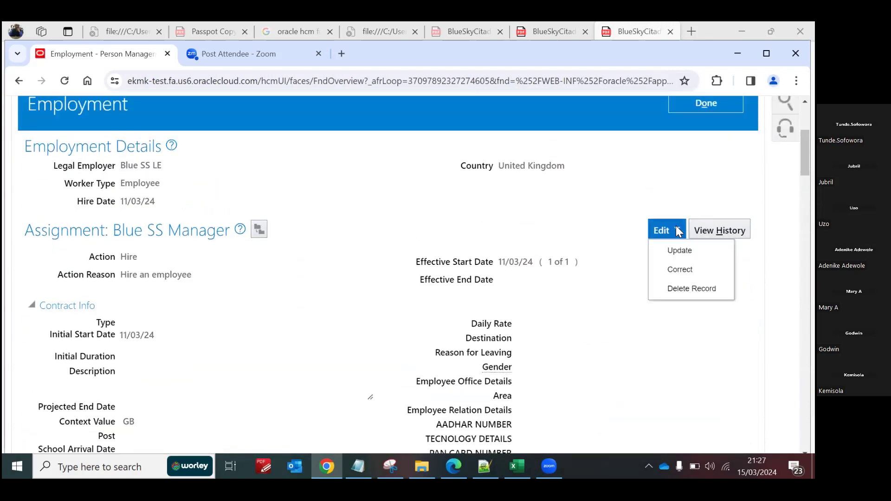
click(685, 265)
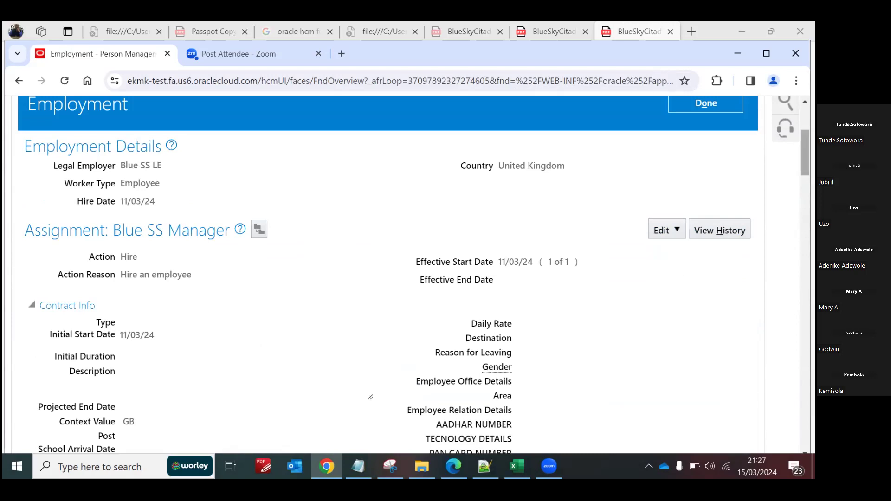
click(452, 312)
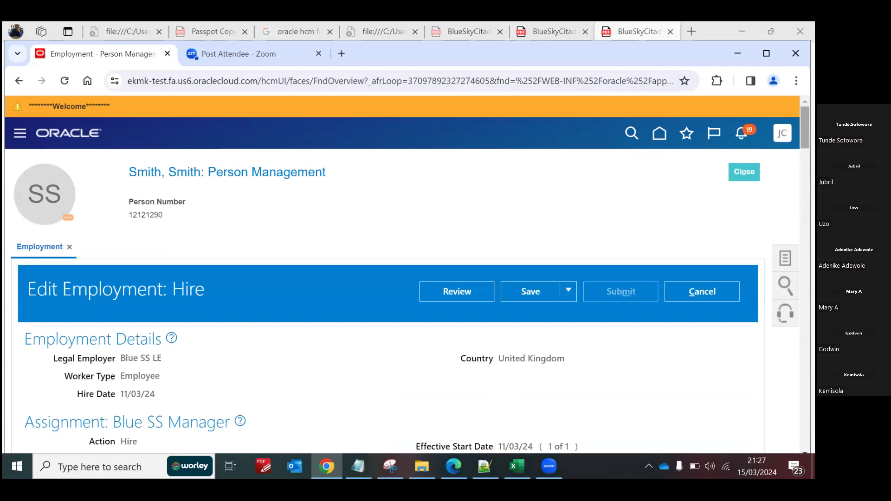
Step: Set the Assignment Status in the employee's assignment details to "Blue SS - Payroll Eligible"
scroll(408, 274, down, 10)
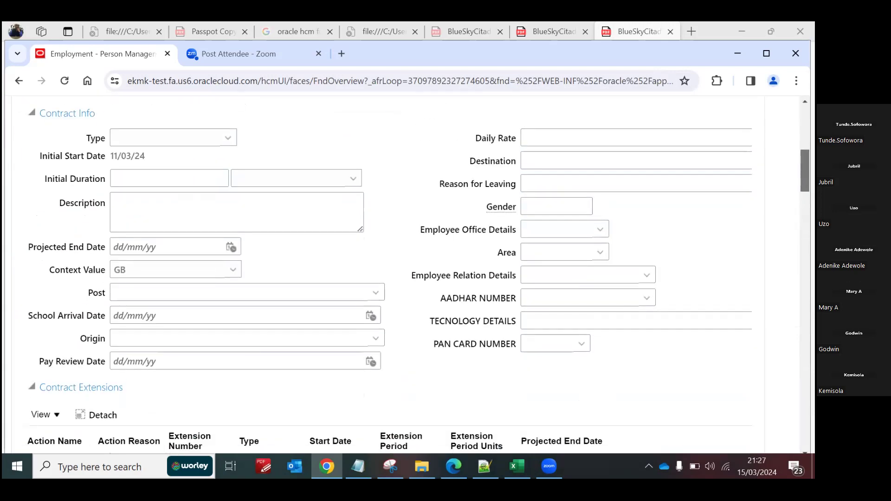
scroll(585, 253, down, 7)
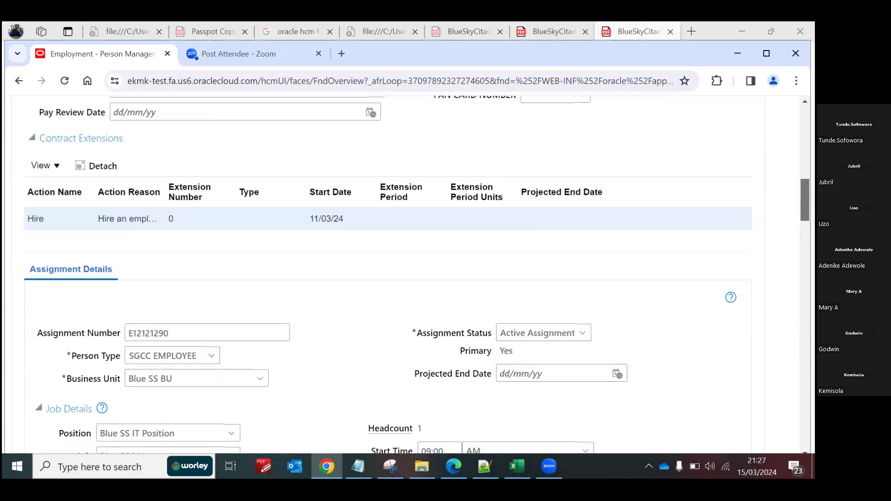
click(584, 253)
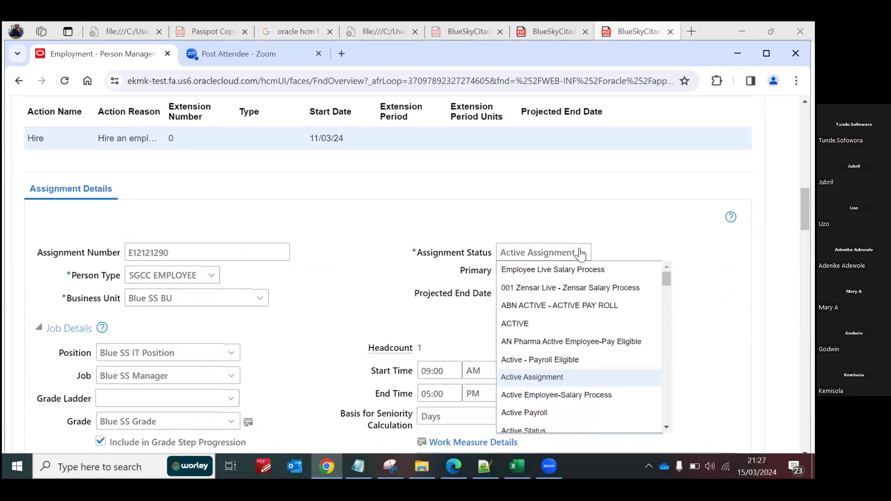
click(667, 427)
scroll(666, 425, down, 5)
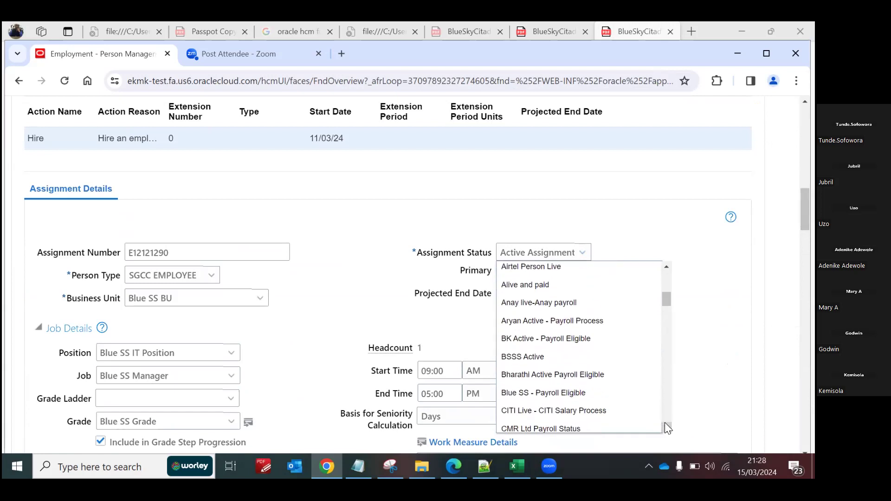
scroll(667, 427, down, 1)
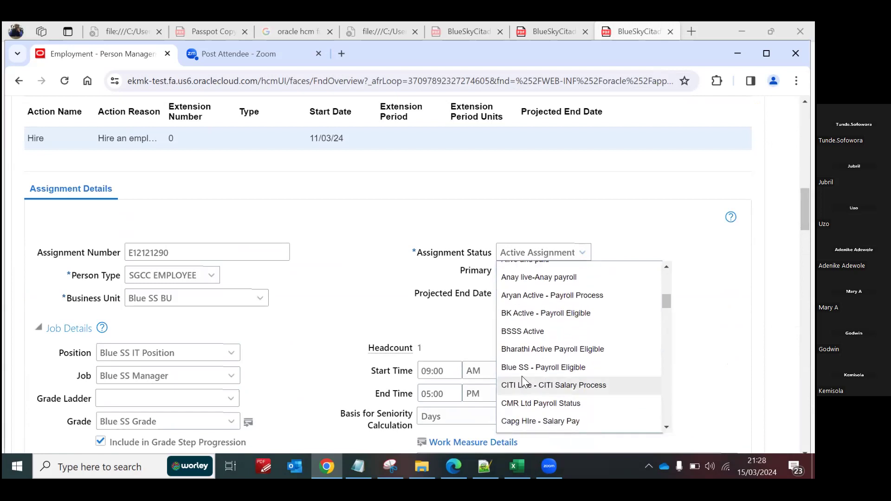
click(569, 368)
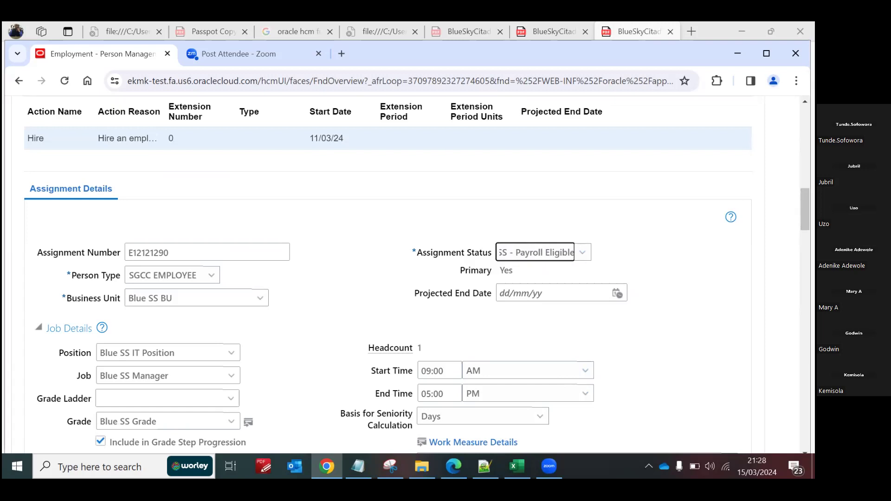
Step: Cancel the employment edit and discard the unsaved changes
scroll(386, 274, up, 15)
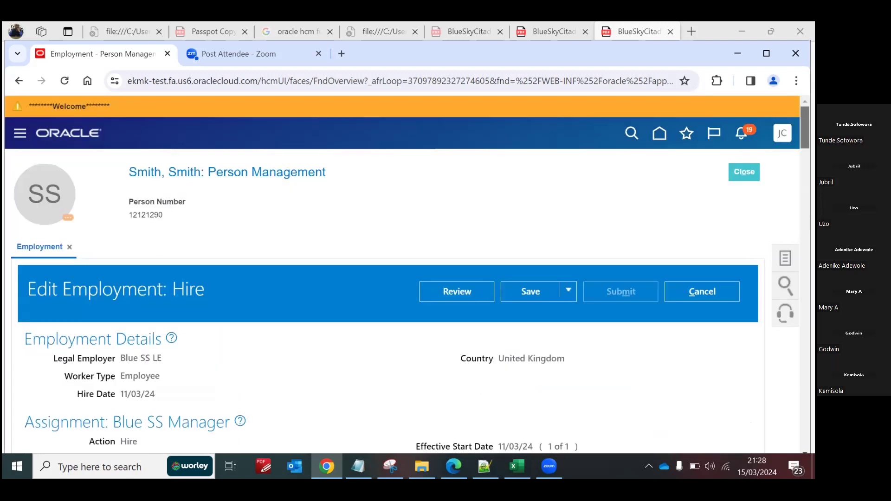
click(699, 295)
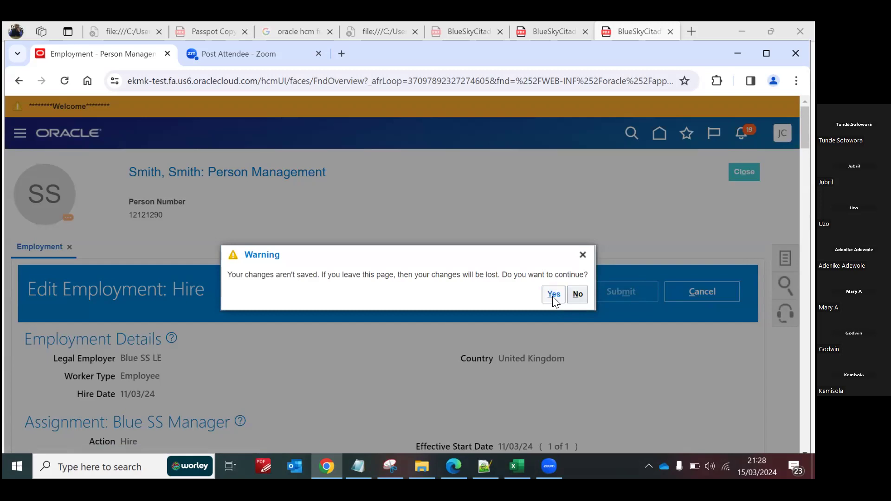
click(553, 295)
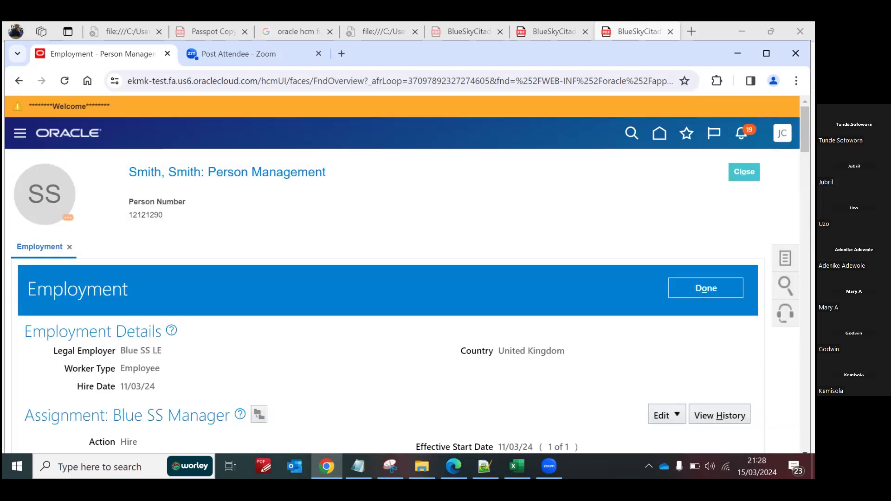
Step: Snip the category fields in the employee's assignment details and bracket Regular or Temporary and Full Time or Part Time in red
scroll(407, 273, down, 15)
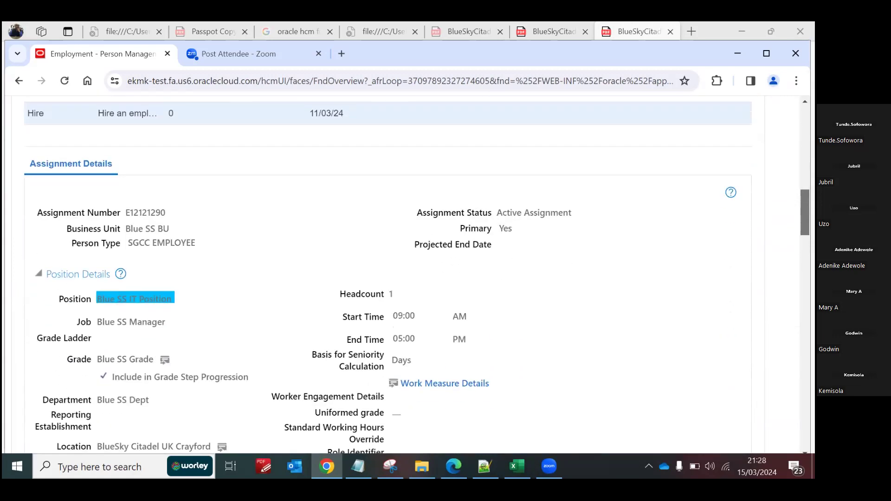
scroll(407, 273, down, 1)
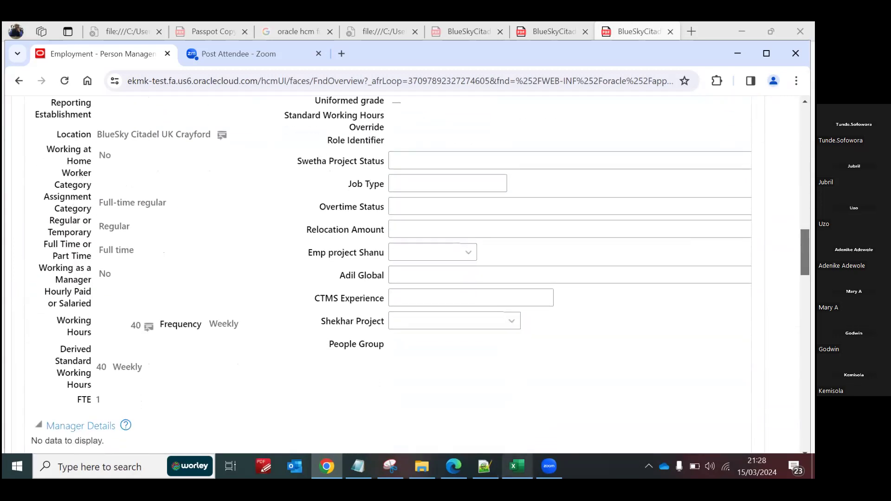
mouse_move(484, 466)
click(391, 467)
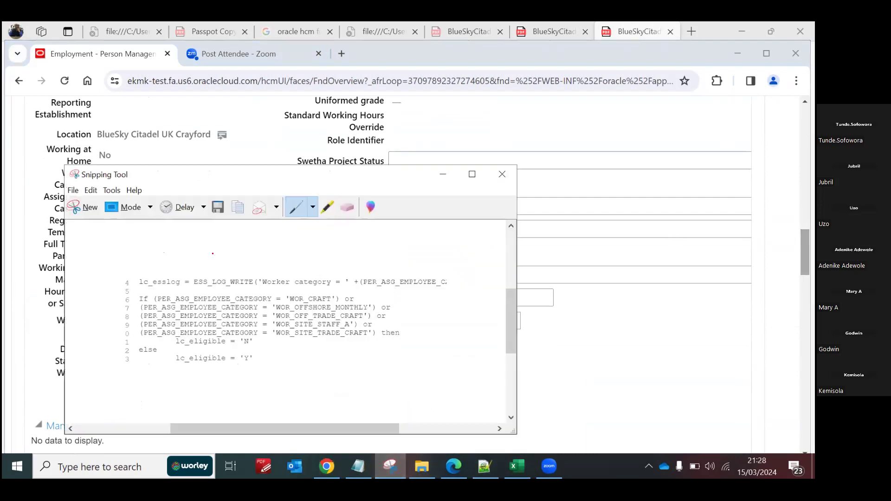
click(89, 207)
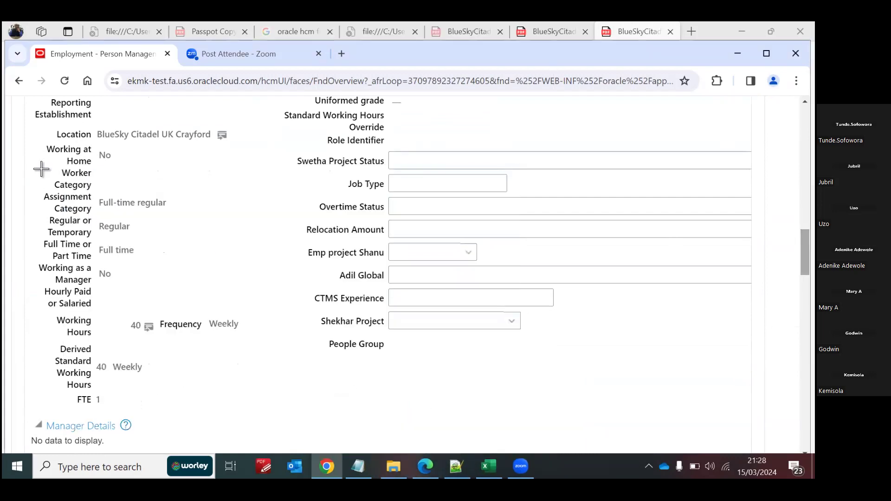
drag(35, 165, 192, 322)
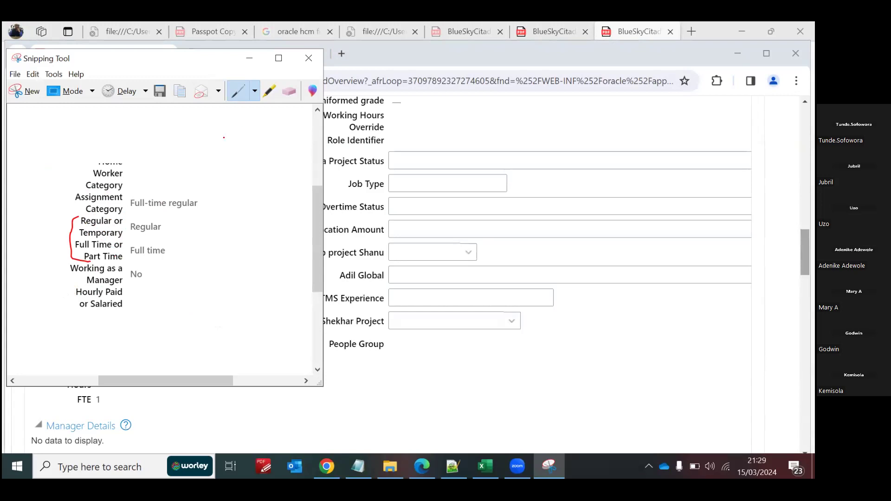
click(249, 58)
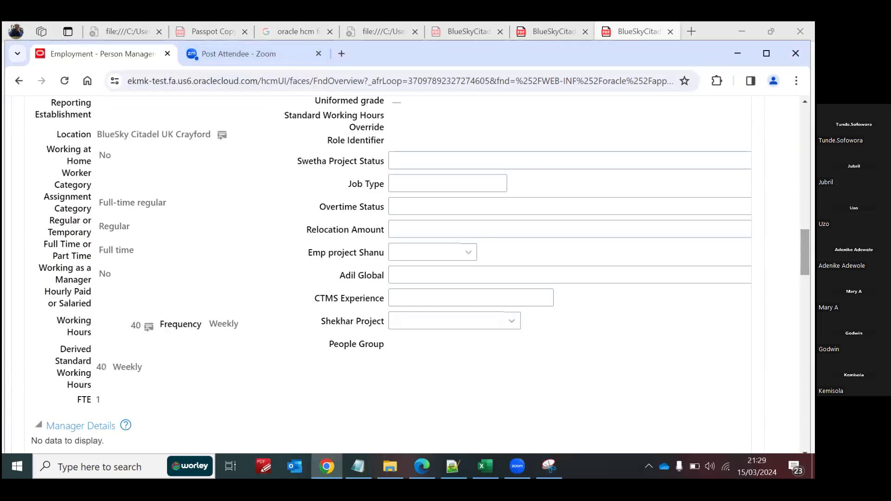
Step: Leave the employment record and open the task search page in Setup and Maintenance
scroll(408, 274, up, 15)
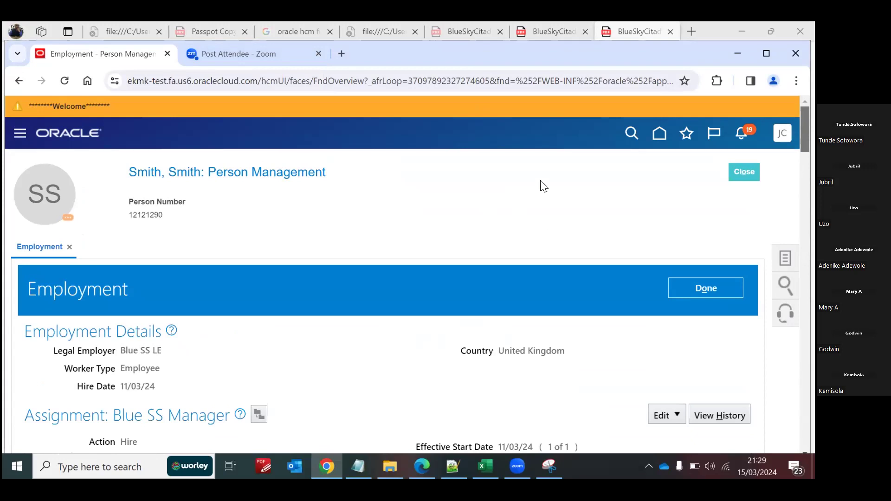
click(658, 133)
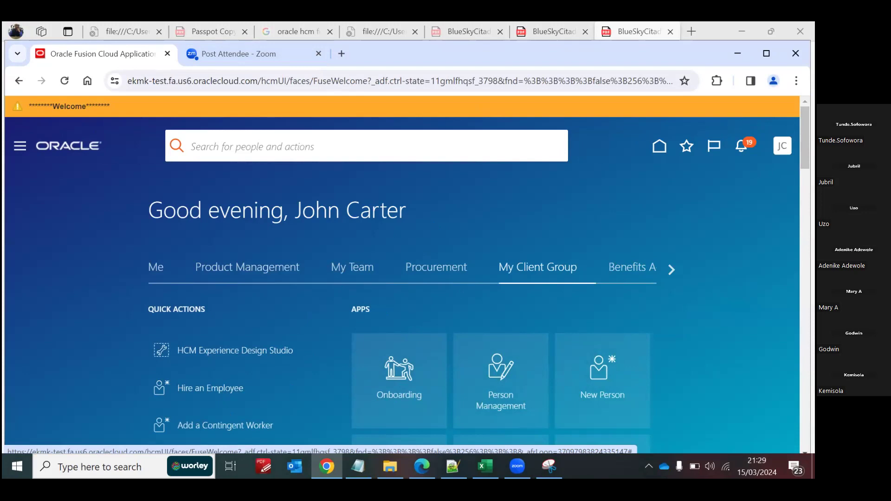
click(782, 145)
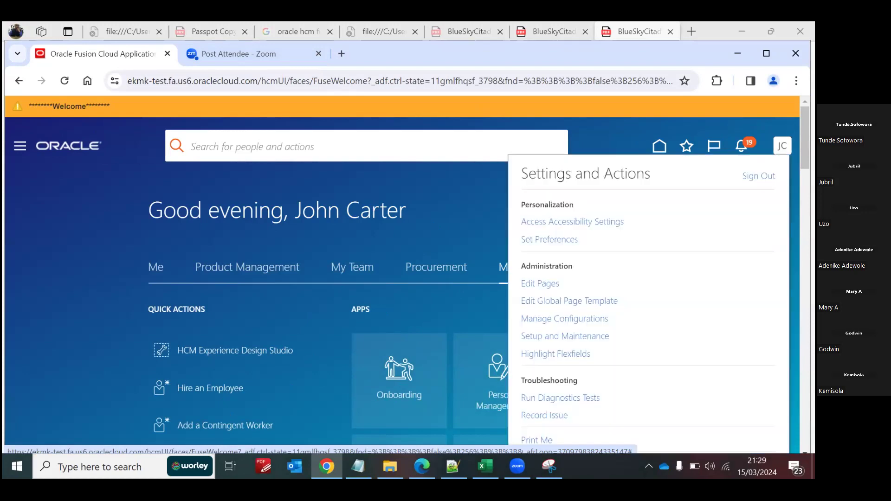
click(557, 336)
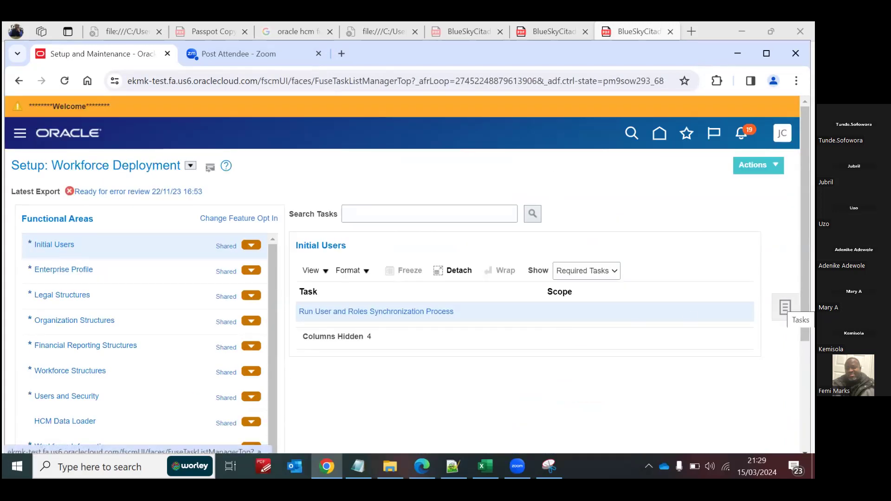
click(785, 307)
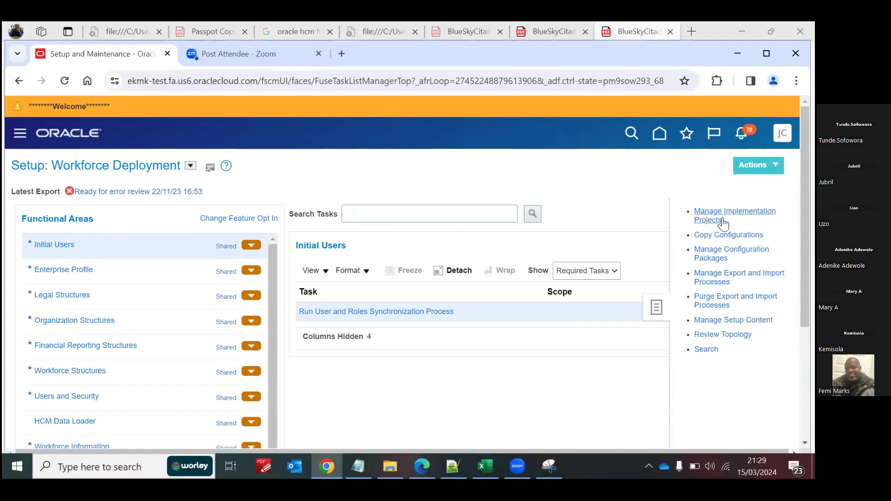
click(706, 351)
Step: Search the setup tasks and business objects for LOOKUP
click(337, 201)
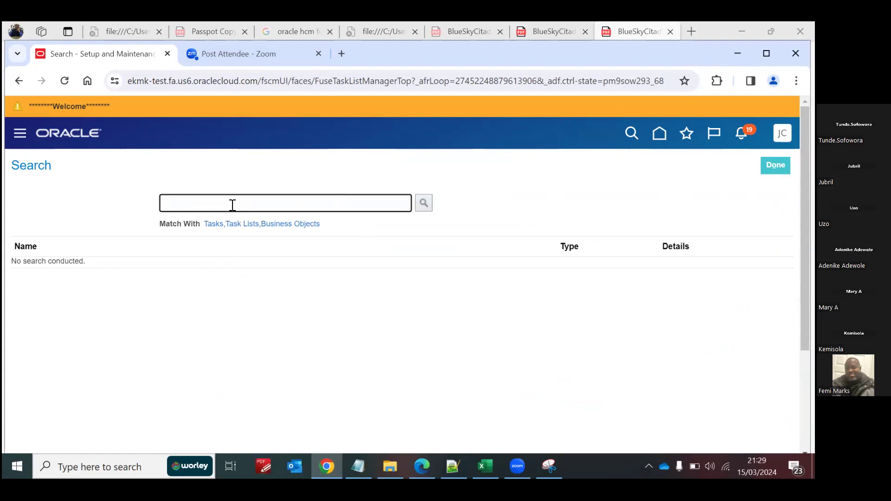
text(LOOKUP)
click(422, 202)
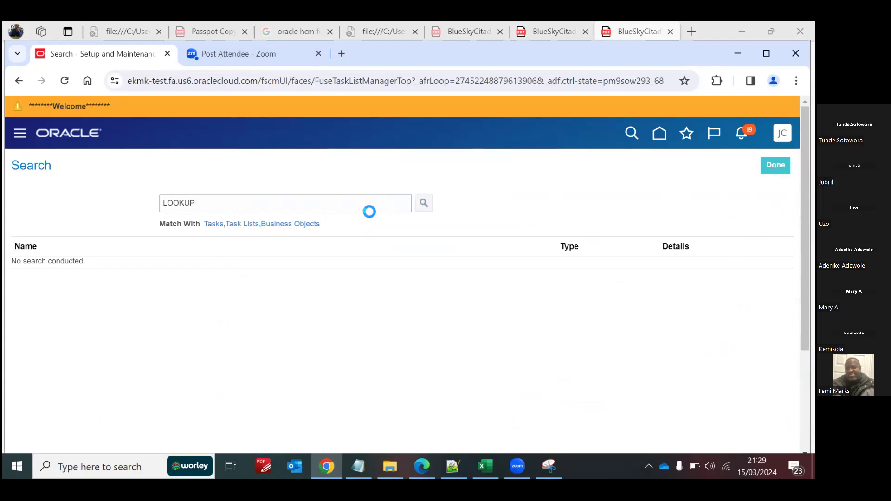
click(203, 202)
key(BackSpace)
key(BackSpace)
key(BackSpace)
key(BackSpace)
key(BackSpace)
text(LOOKUP)
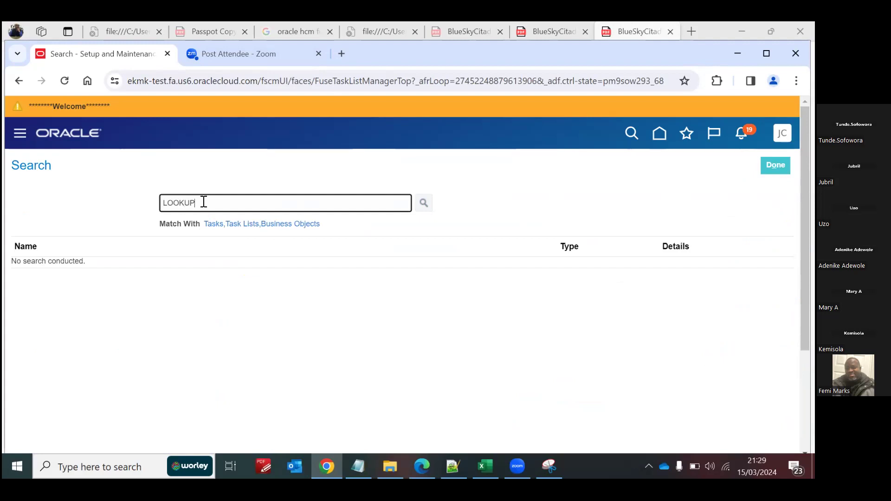
key(Return)
Step: Open the Manage Common Lookups task from the Application Common Lookup business object
key(BackSpace)
key(BackSpace)
key(BackSpace)
key(BackSpace)
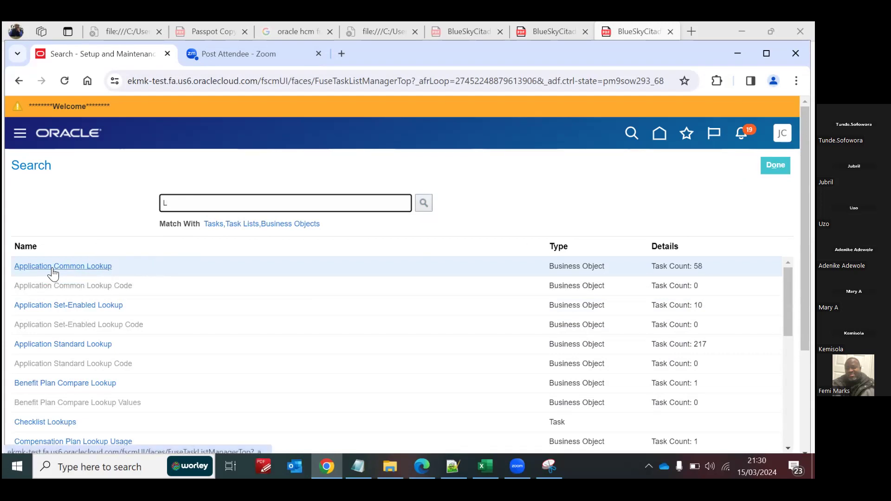
click(91, 269)
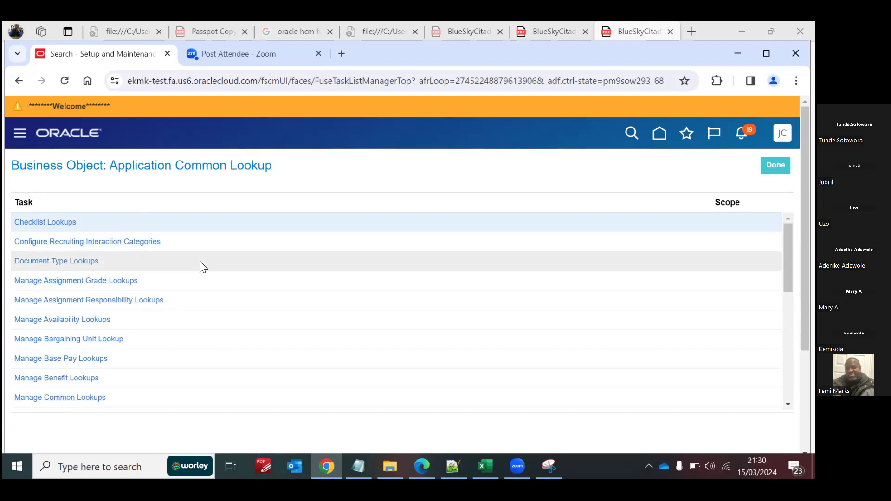
click(58, 398)
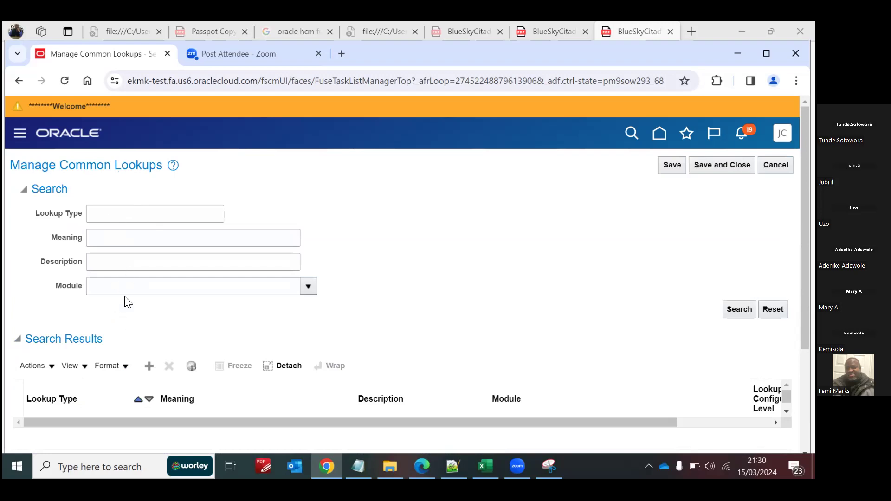
Step: Check the snipped category fields and try searching the common lookups for the lookup type EMPLOYEE*CAT
click(134, 217)
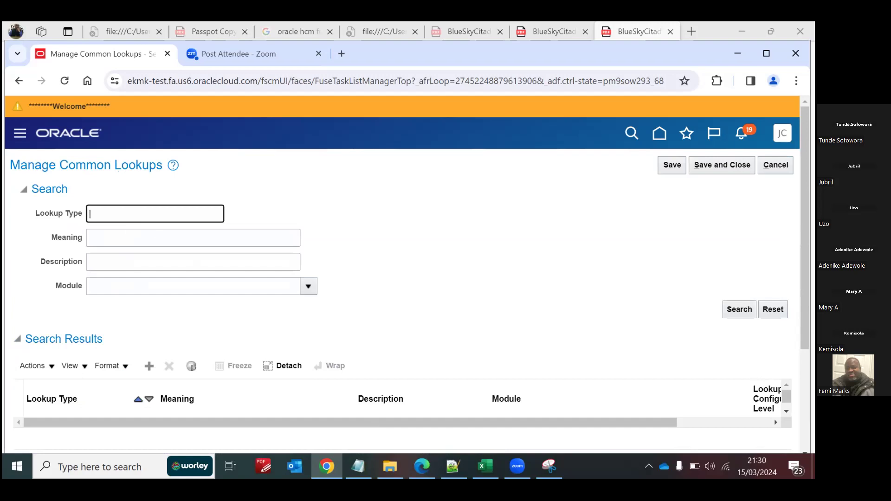
click(549, 466)
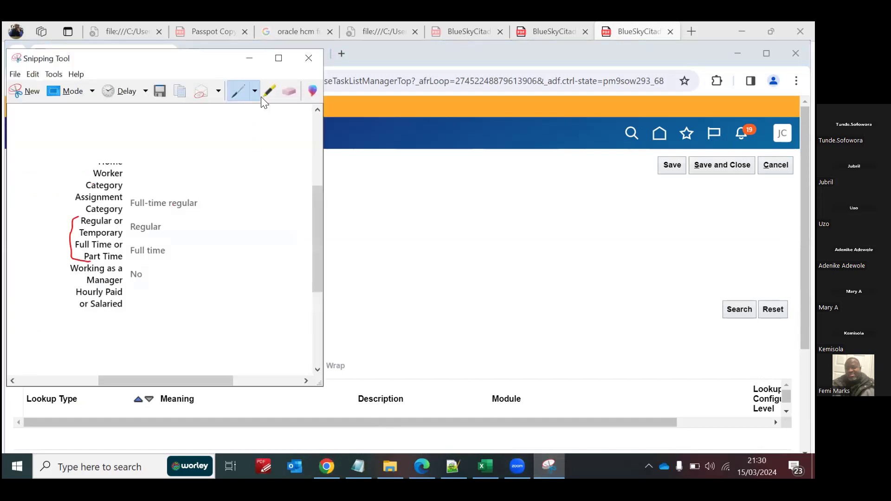
click(251, 61)
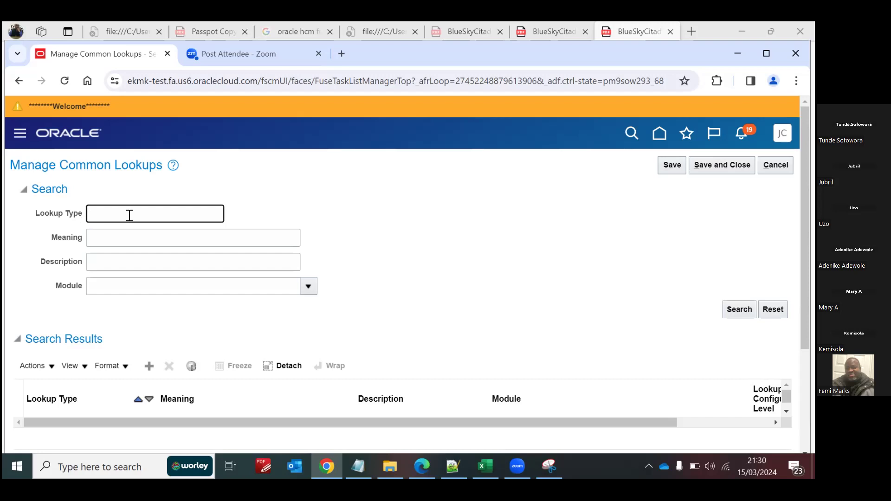
text(LOYEE*CAT)
click(740, 309)
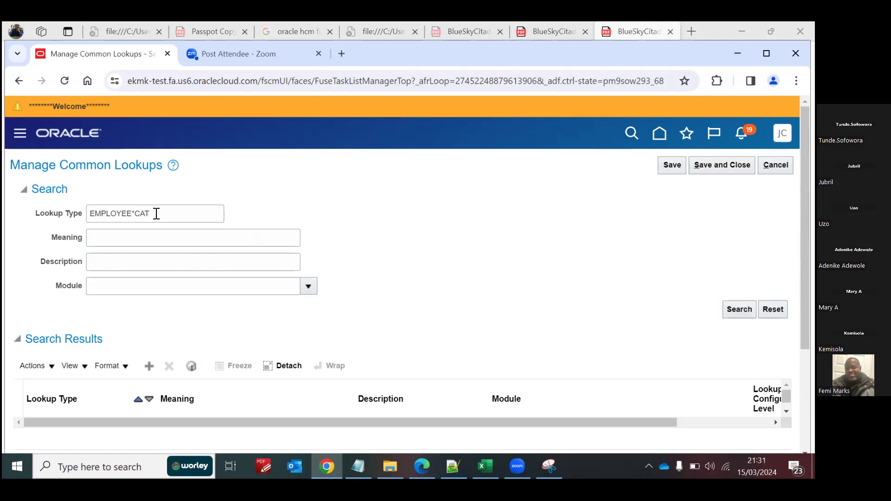
Step: Correct the lookup type search term to EMPLOYEE_CAT and run the search
drag(157, 212, 92, 211)
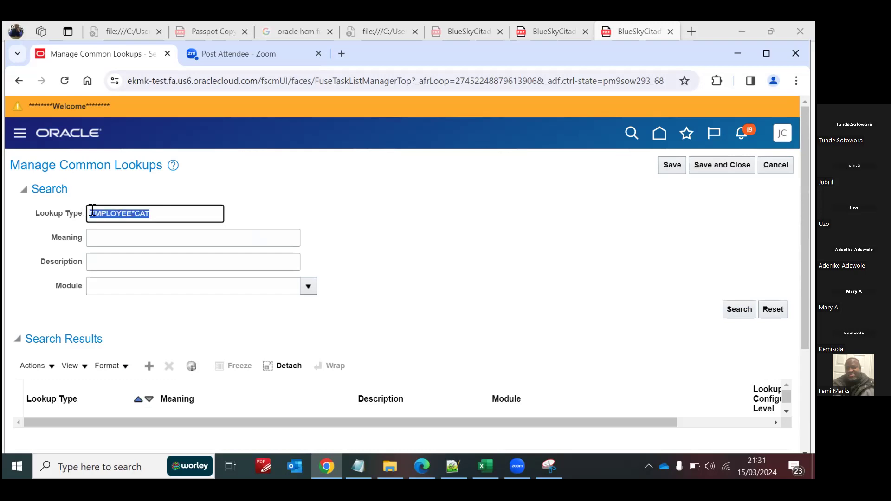
click(136, 217)
key(BackSpace)
text(_)
click(739, 310)
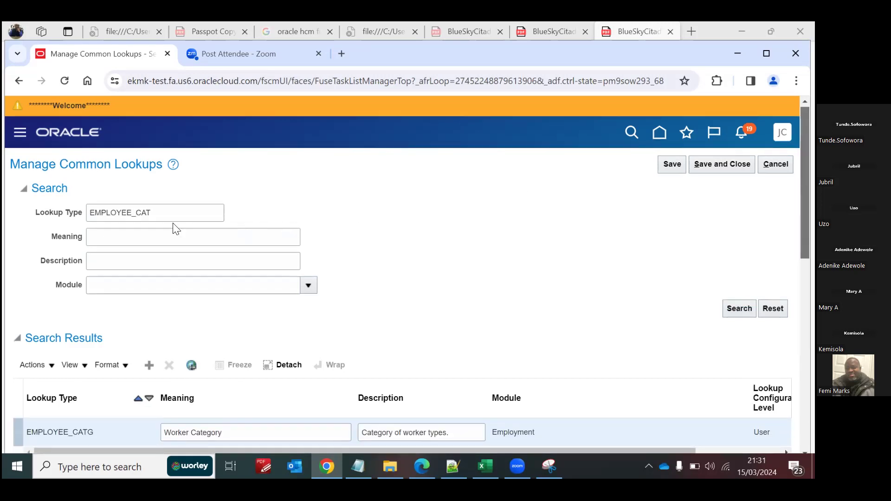
Step: Search for the lookup type EMP_CAT and view its lookup codes section
click(141, 212)
drag(152, 213, 85, 214)
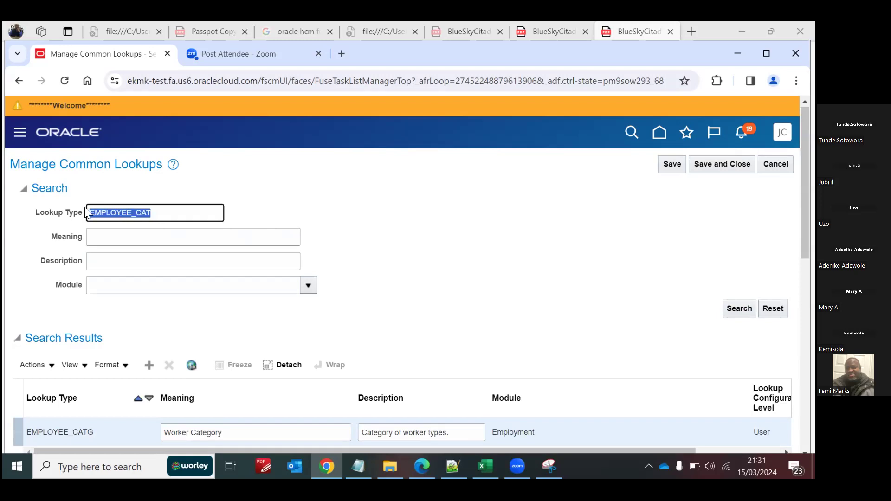
text(EM)
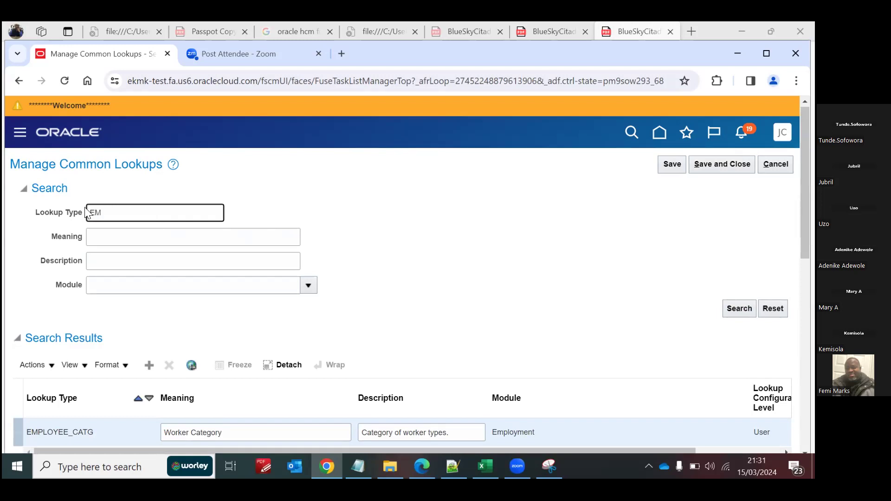
text(P_CAT)
click(740, 309)
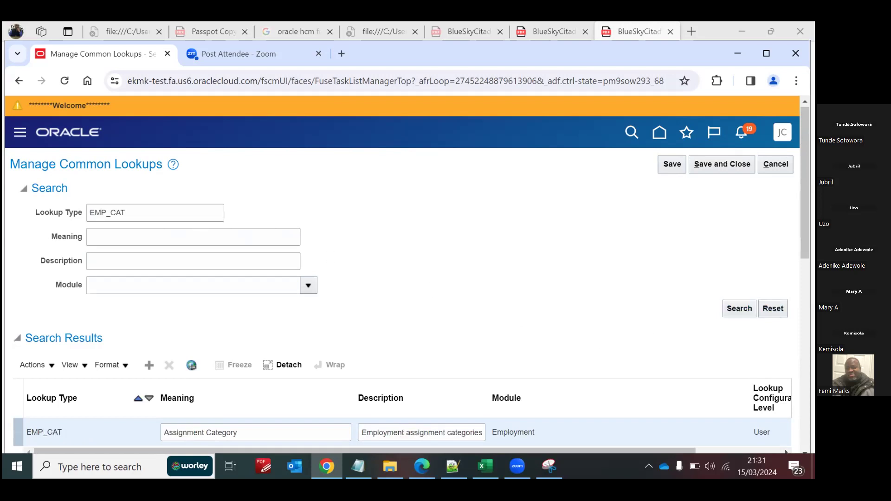
scroll(309, 342, down, 3)
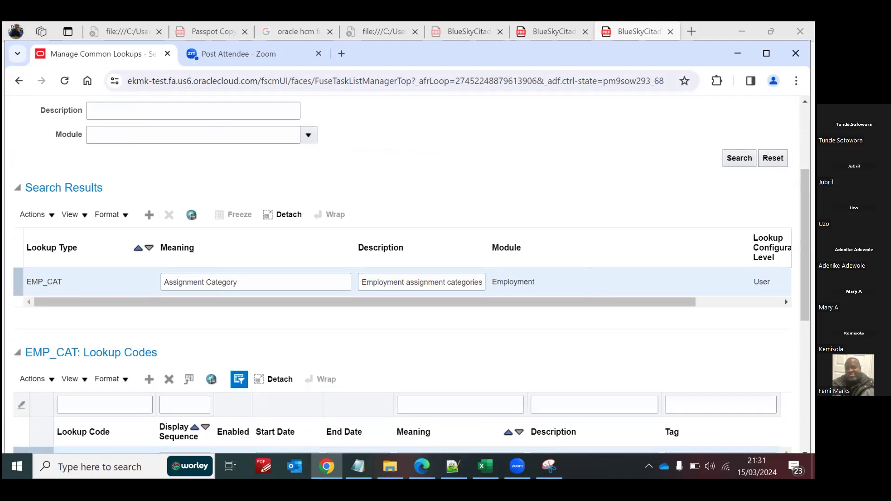
Step: Search again for EMPLOYEE_CAT to return to the worker category lookup type
scroll(401, 274, up, 3)
click(107, 215)
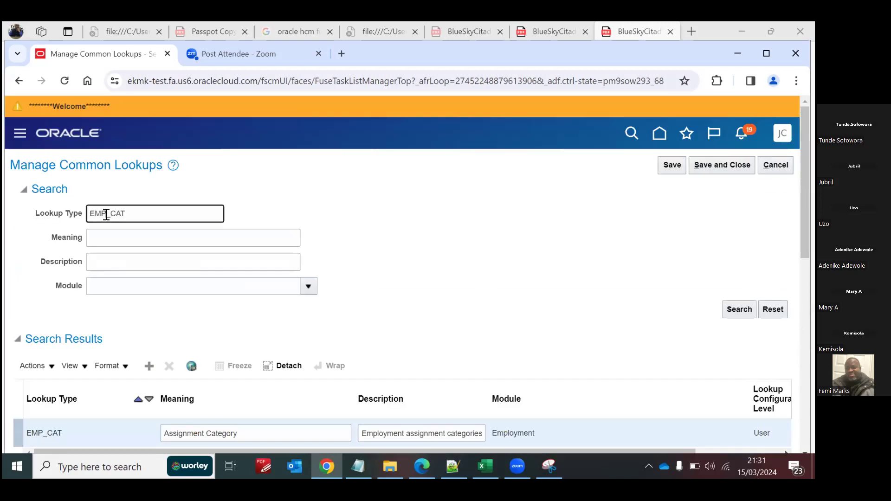
text(LOYEE)
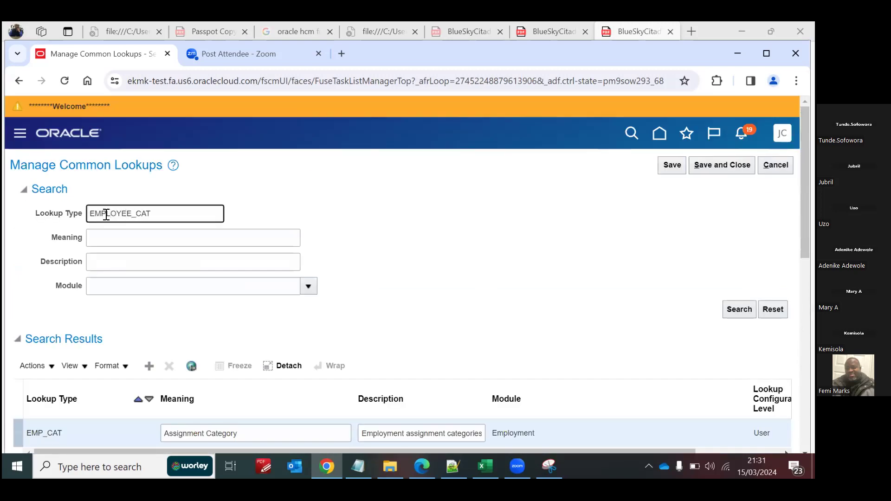
click(740, 309)
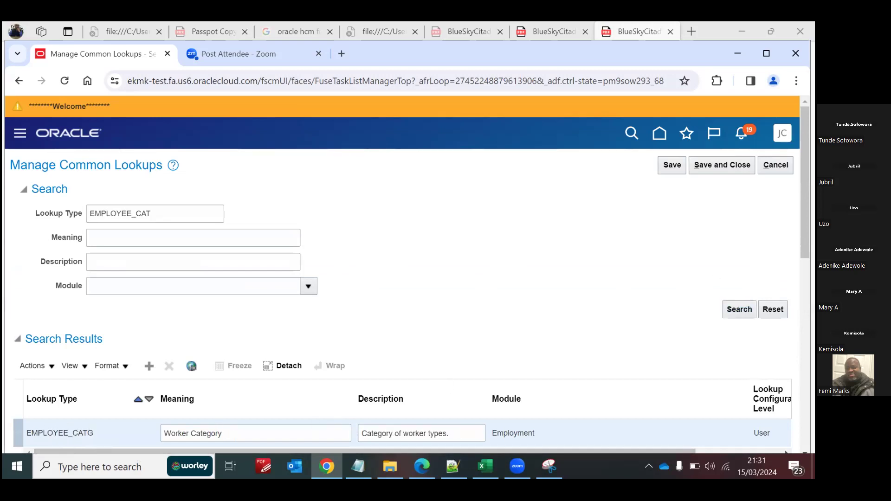
Step: Look through the EMPLOYEE_CATG lookup codes and their country tags down to the BLUE_SKY row
scroll(402, 274, down, 7)
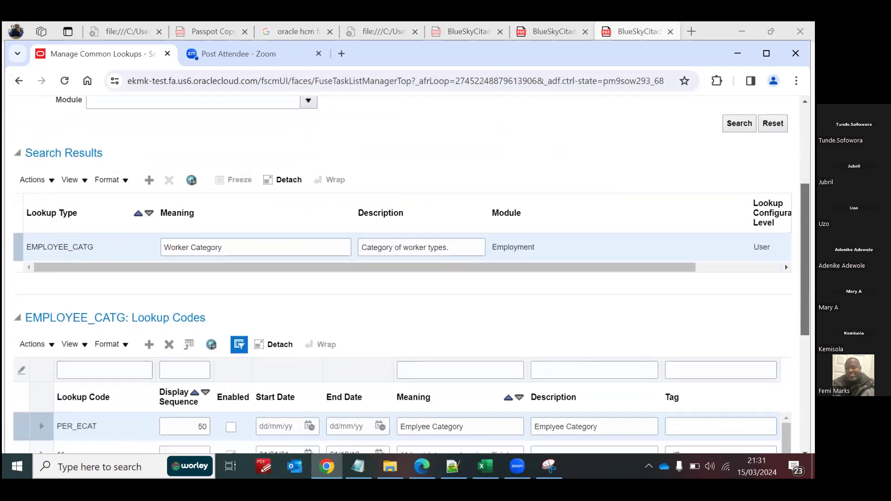
scroll(402, 274, down, 3)
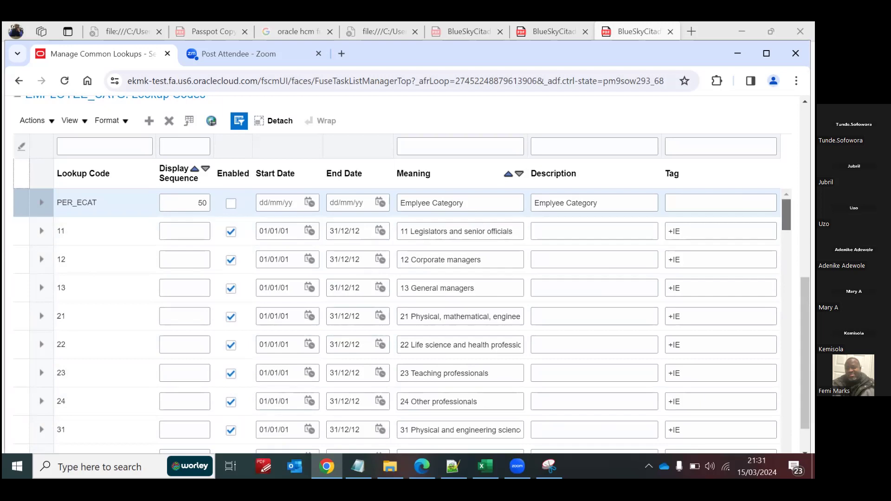
scroll(399, 321, down, 10)
scroll(400, 321, down, 10)
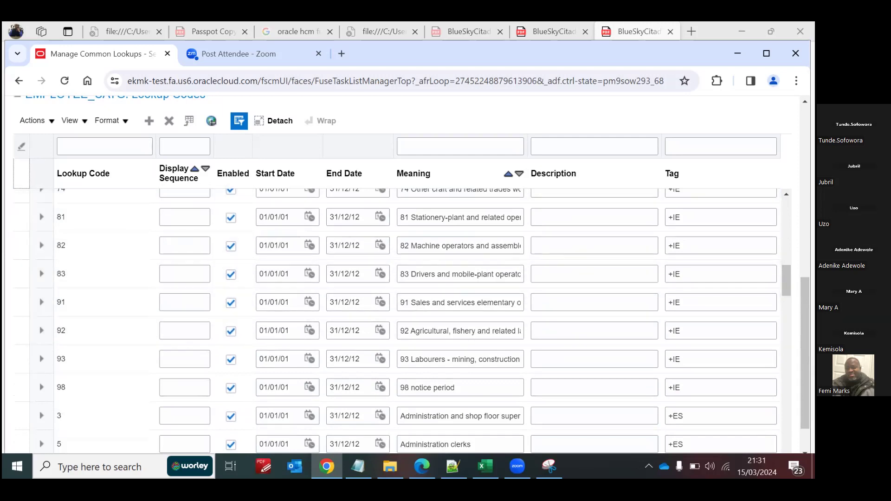
scroll(400, 320, down, 3)
mouse_move(787, 299)
mouse_down()
mouse_move(786, 315)
mouse_move(786, 306)
mouse_up()
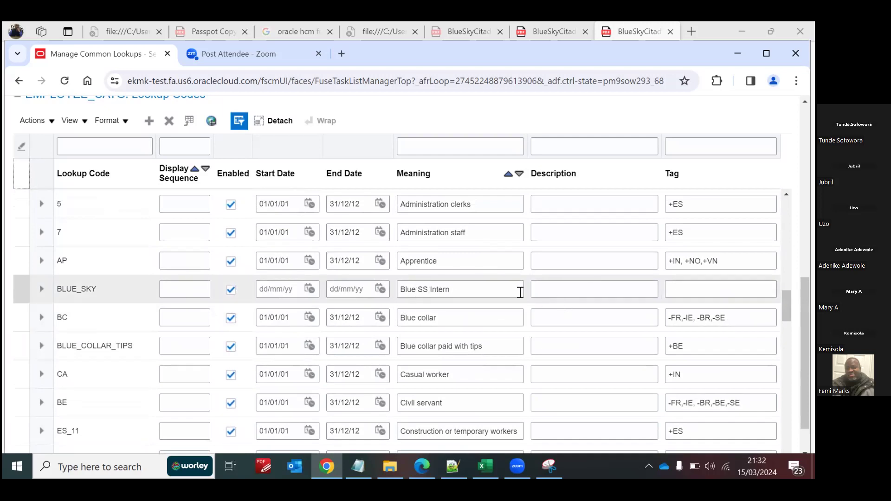
Step: Try out the country tags GB and US on the BLUE_SKY lookup code, leaving its tag blank
click(676, 287)
text(+GB)
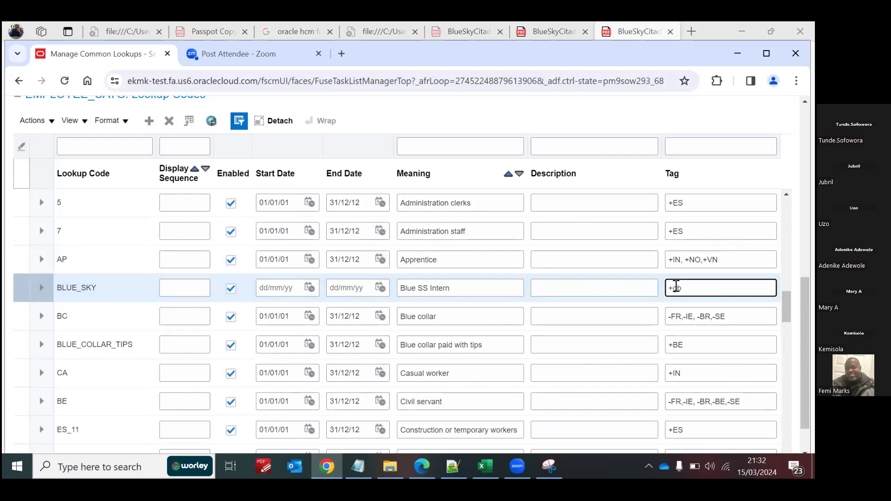
key(BackSpace)
key(BackSpace)
text(GB)
key(BackSpace)
text(US)
click(294, 260)
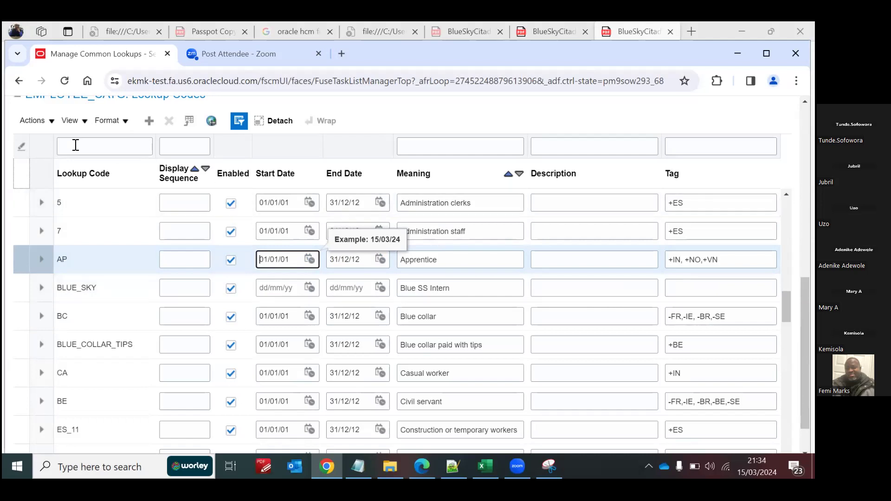
Step: Add an enabled worker category lookup code Blue_SS with the meaning Blue SS Apprentice and no tag
click(149, 121)
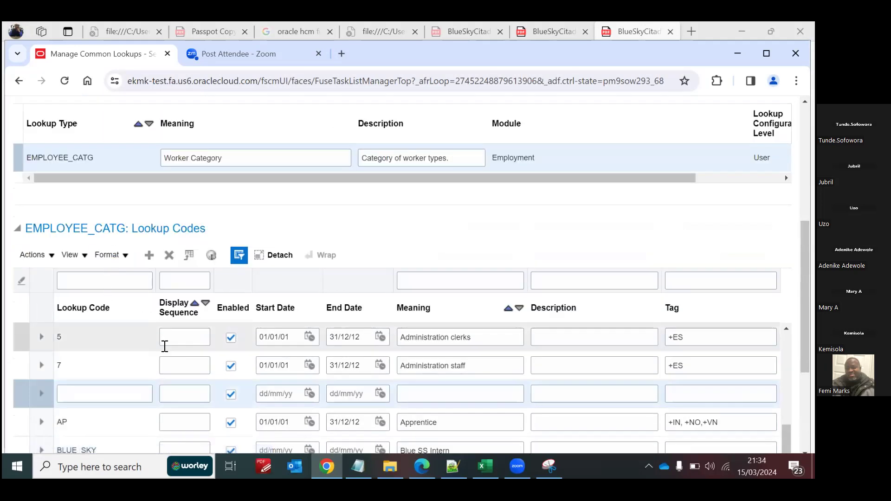
click(97, 395)
text(Blue)
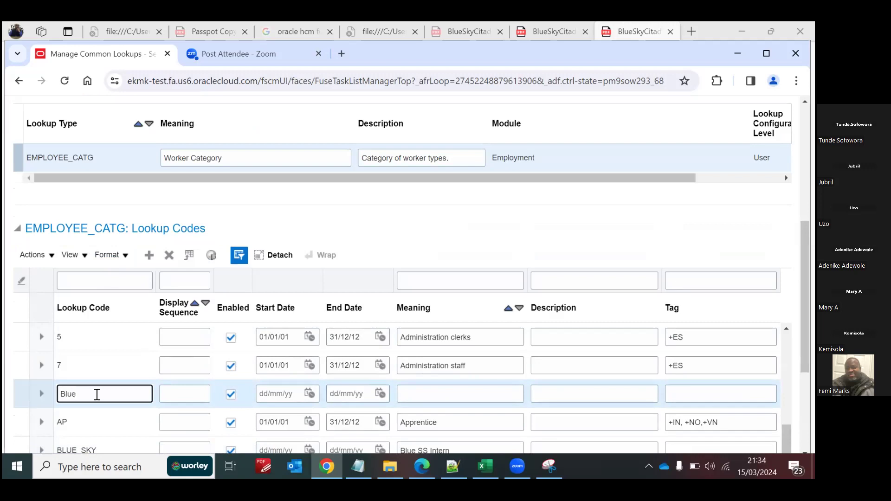
text(_SS)
click(417, 391)
text(Blue)
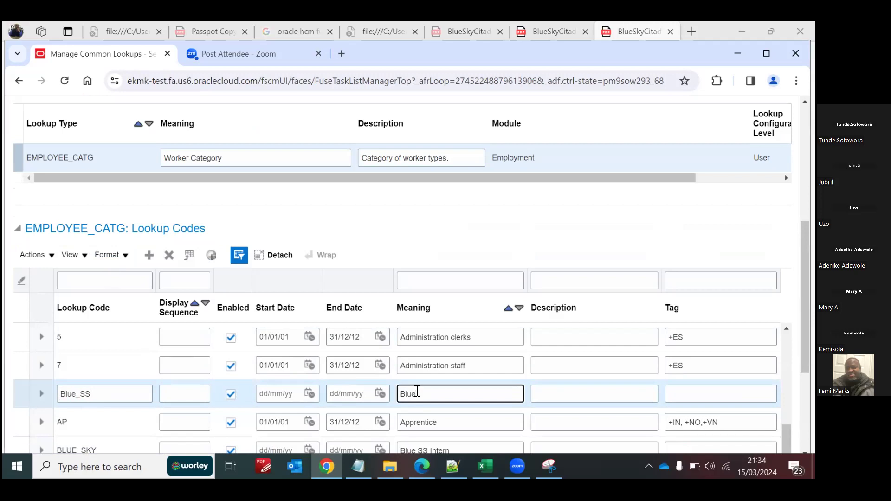
text( SS Appro)
text(nice)
click(697, 394)
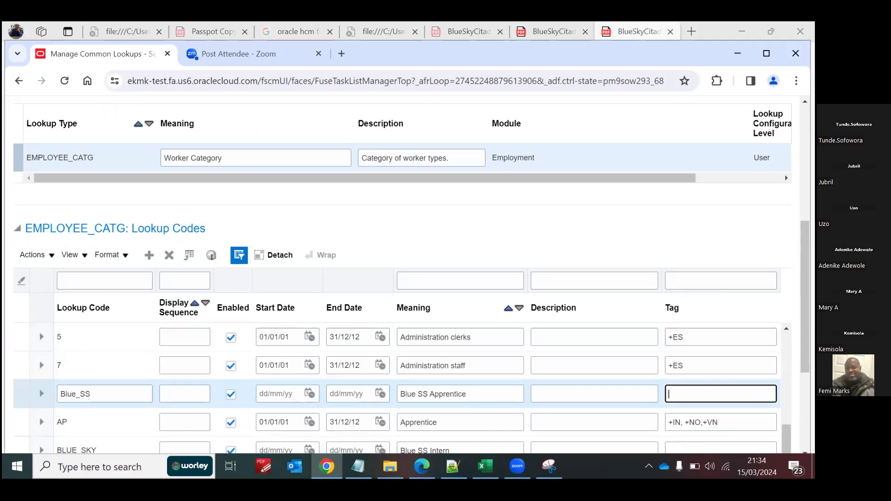
Step: Save the worker category lookup changes and close the common lookups page
mouse_move(805, 325)
mouse_down()
mouse_move(805, 283)
mouse_move(806, 332)
mouse_up()
scroll(407, 274, down, 1)
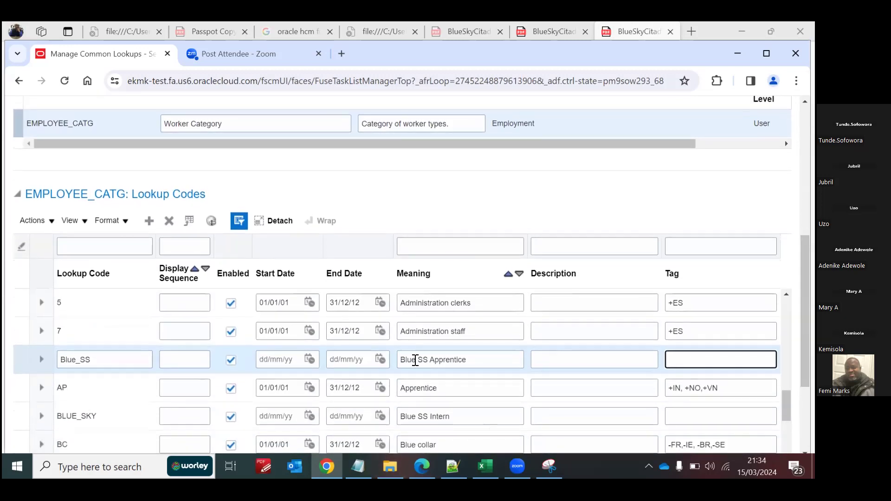
scroll(407, 274, up, 6)
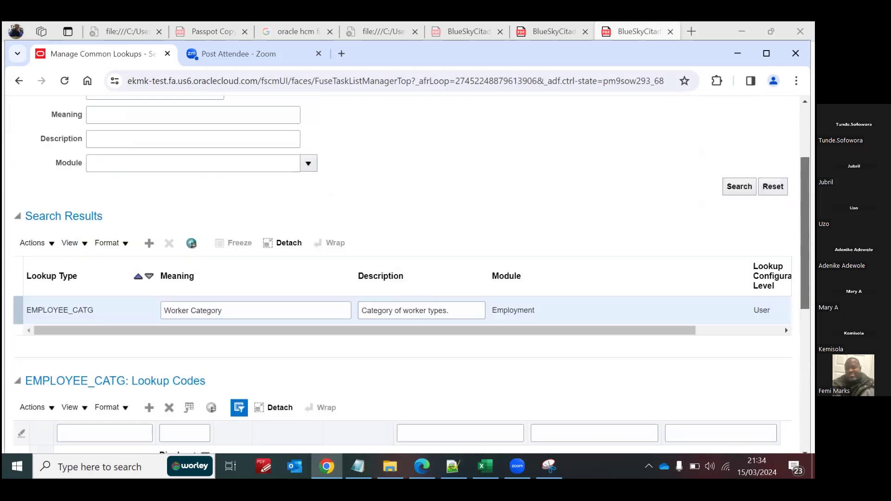
click(723, 154)
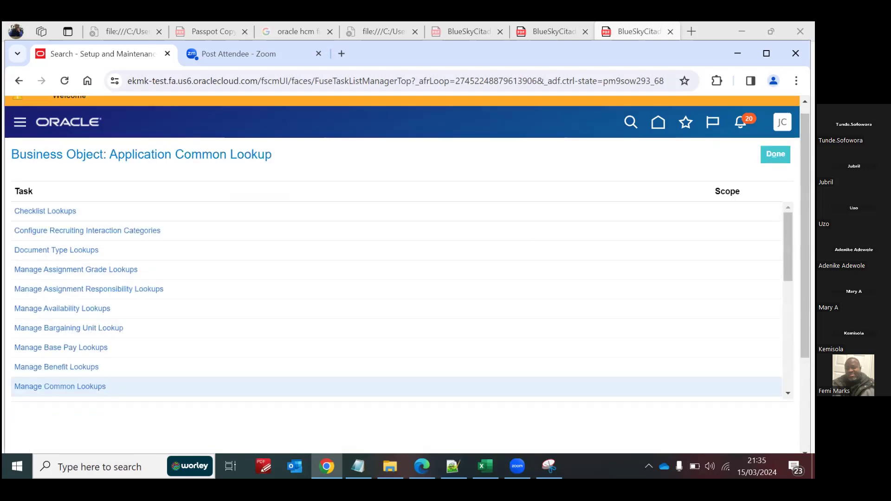
Step: Reopen the Manage Common Lookups task and search for the lookup type EMP_CAT
click(62, 387)
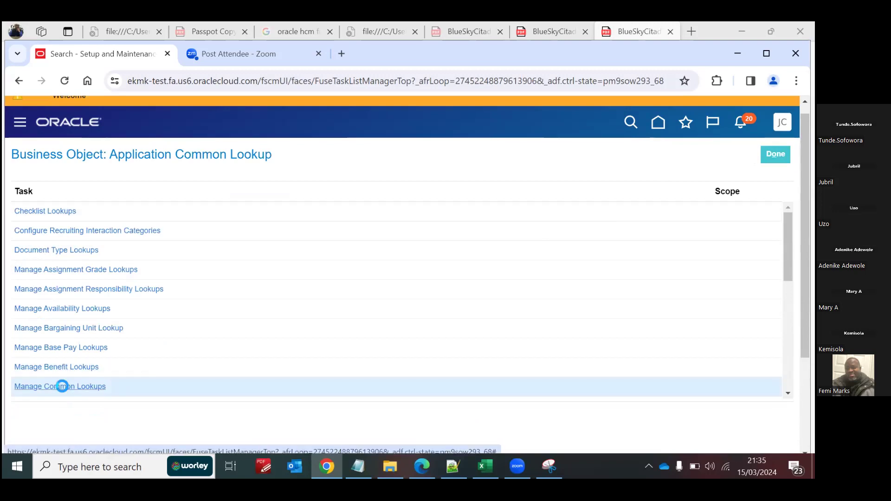
click(137, 202)
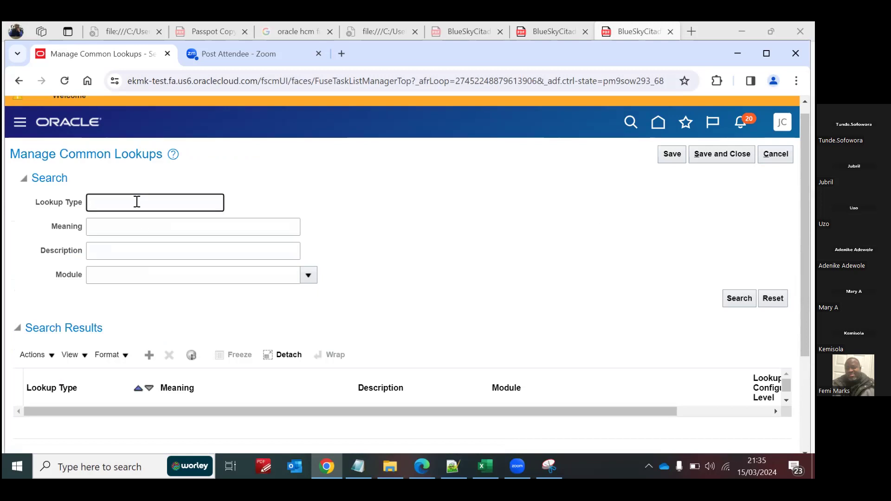
text(emp)
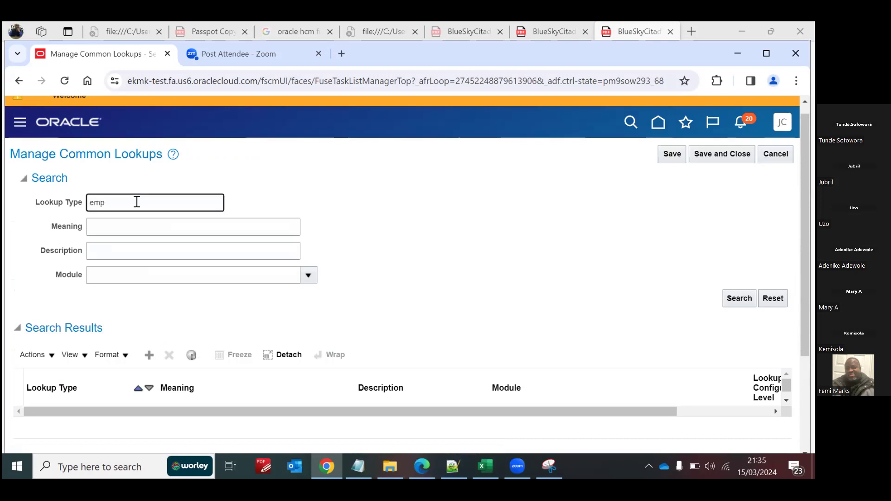
key(BackSpace)
key(BackSpace)
text(EMP_CAT)
click(740, 298)
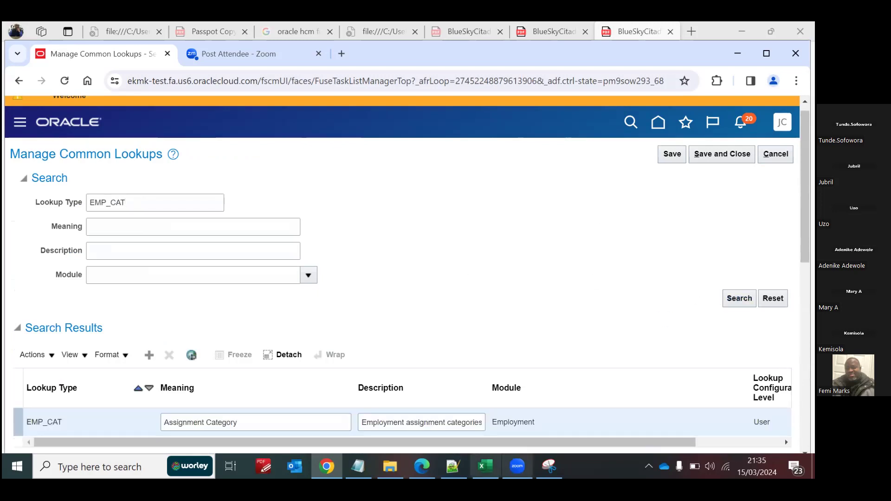
Step: Check the assignment category field in the snip and read through the EMP_CAT lookup codes to the end of the list
click(549, 466)
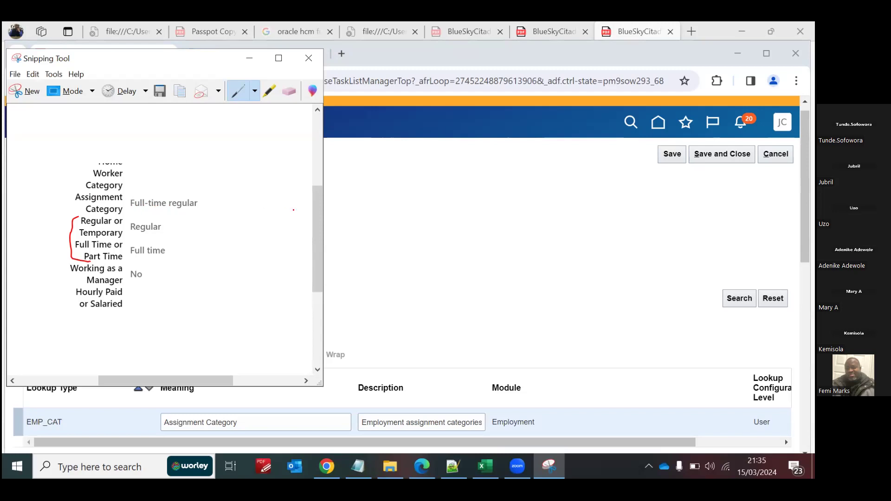
click(246, 65)
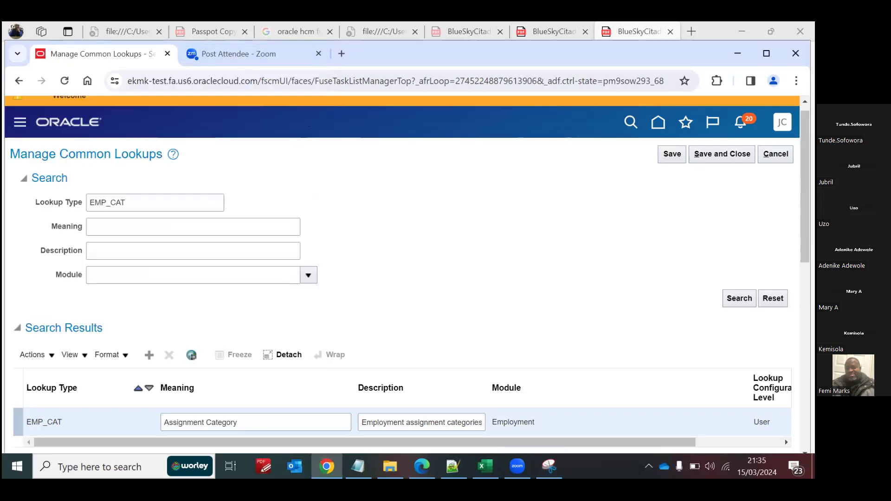
scroll(407, 274, down, 10)
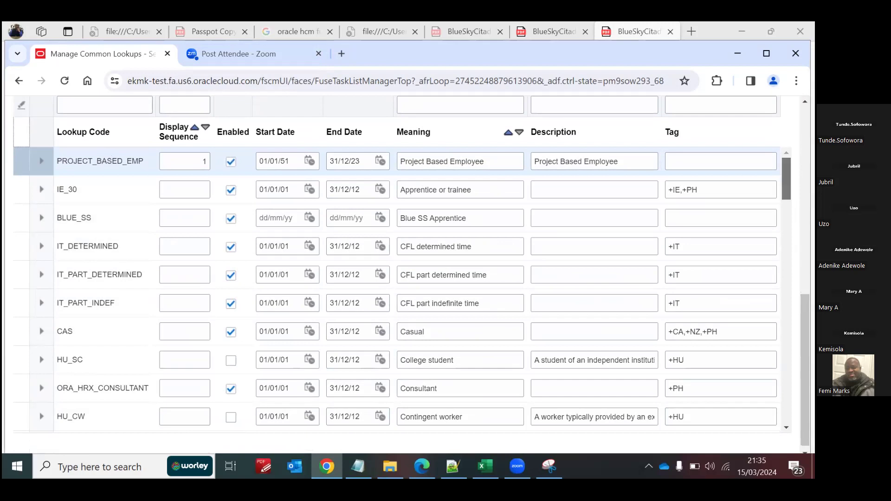
scroll(395, 288, down, 5)
scroll(418, 288, down, 3)
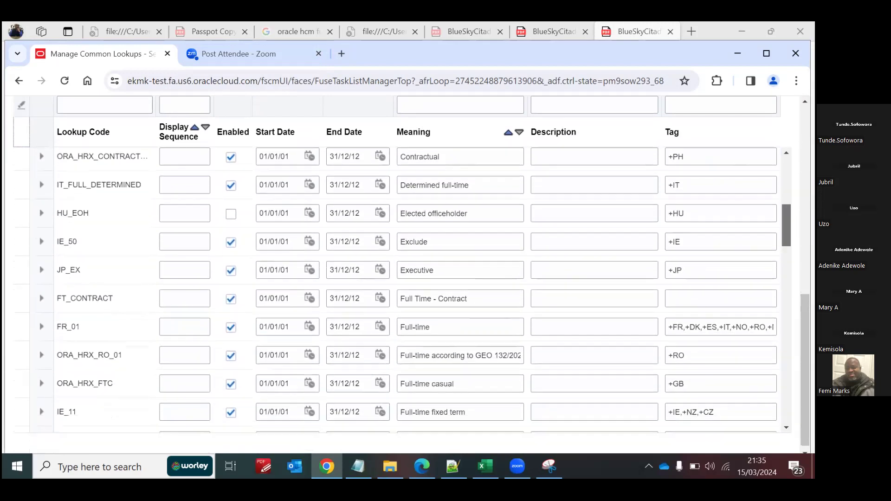
scroll(418, 287, down, 5)
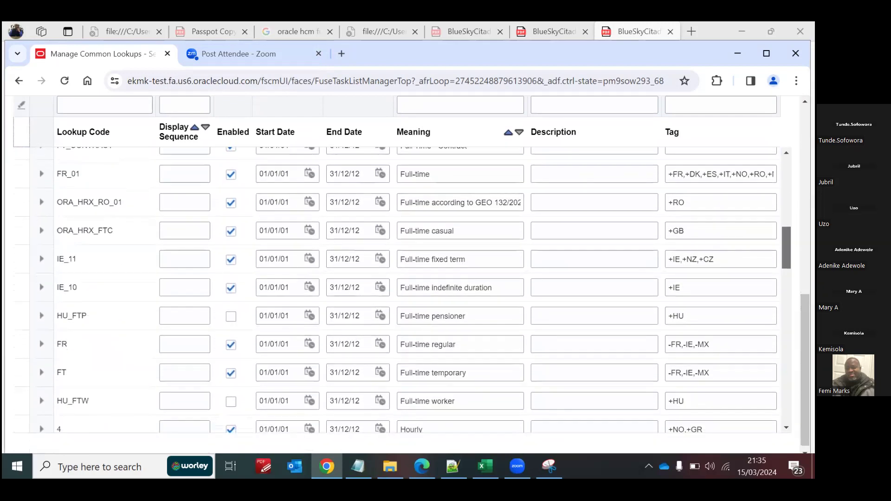
scroll(417, 288, down, 6)
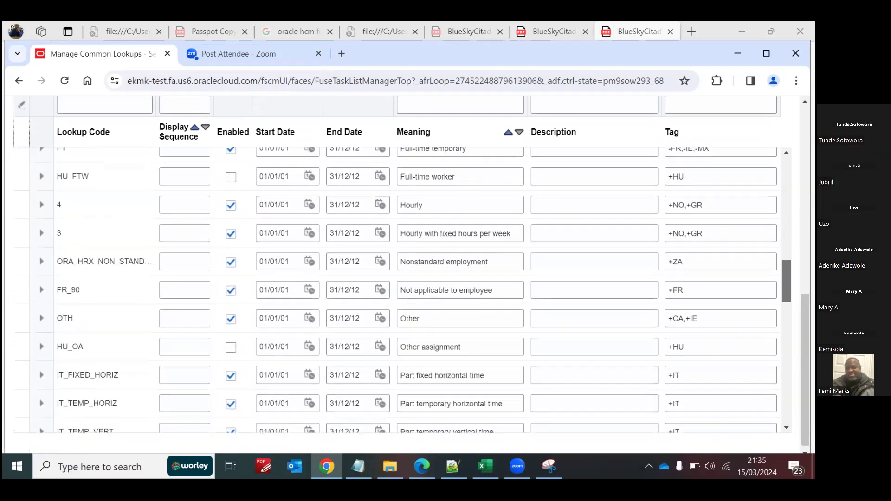
scroll(418, 288, down, 4)
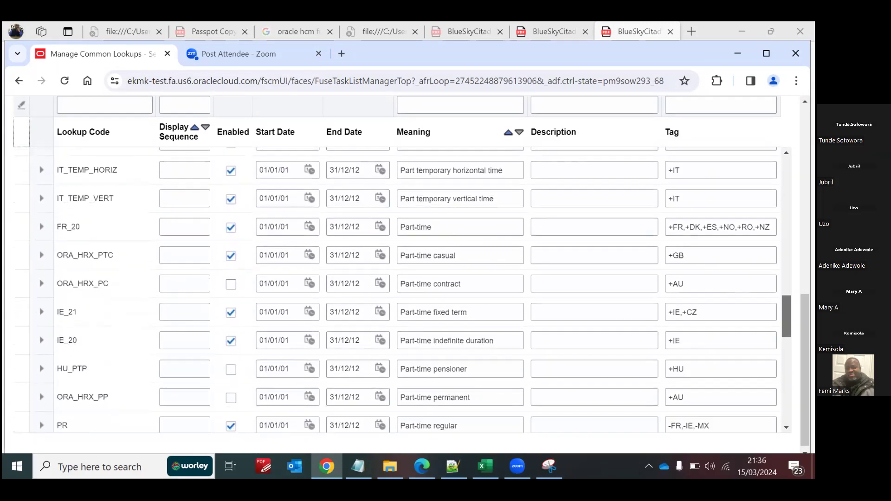
scroll(418, 288, down, 8)
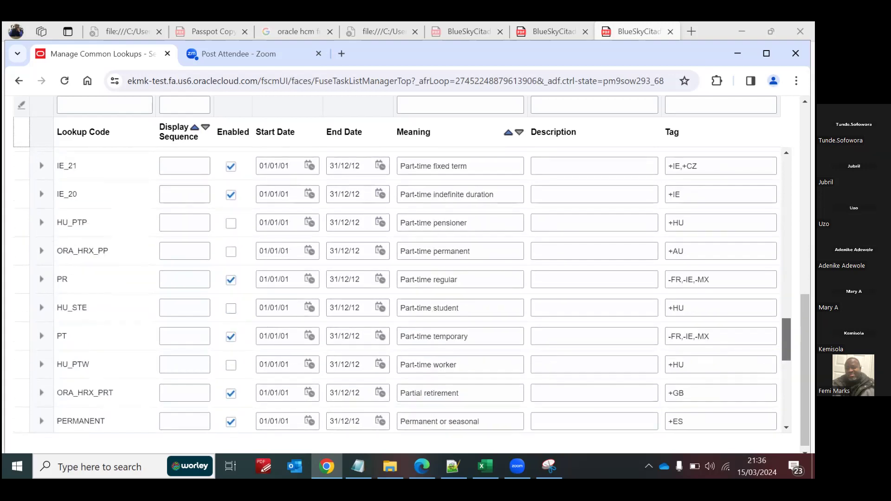
scroll(418, 288, down, 5)
scroll(418, 288, up, 2)
scroll(418, 288, down, 5)
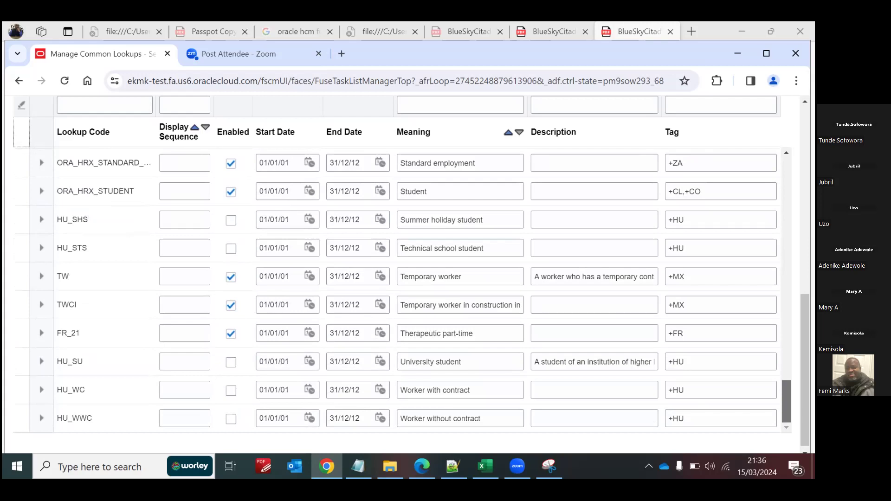
Step: Read back up through the EMP_CAT lookup codes to the first entry, checking their meanings and country tags
scroll(418, 288, up, 3)
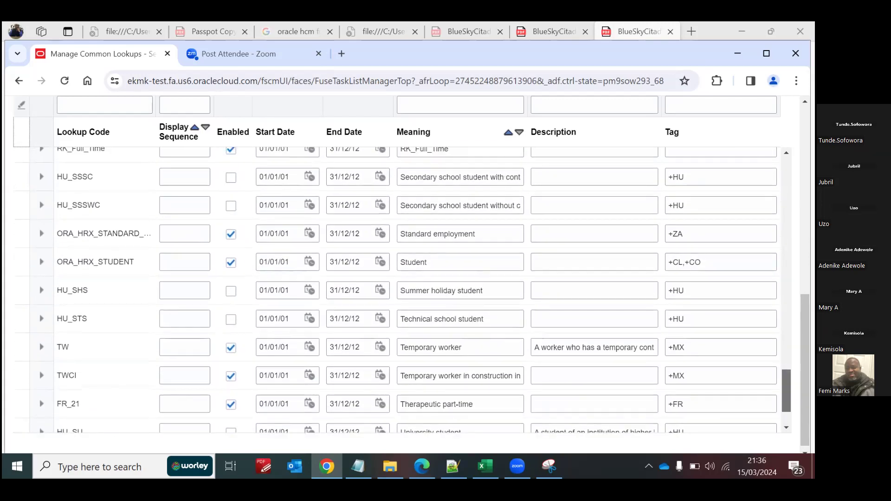
scroll(111, 289, up, 1)
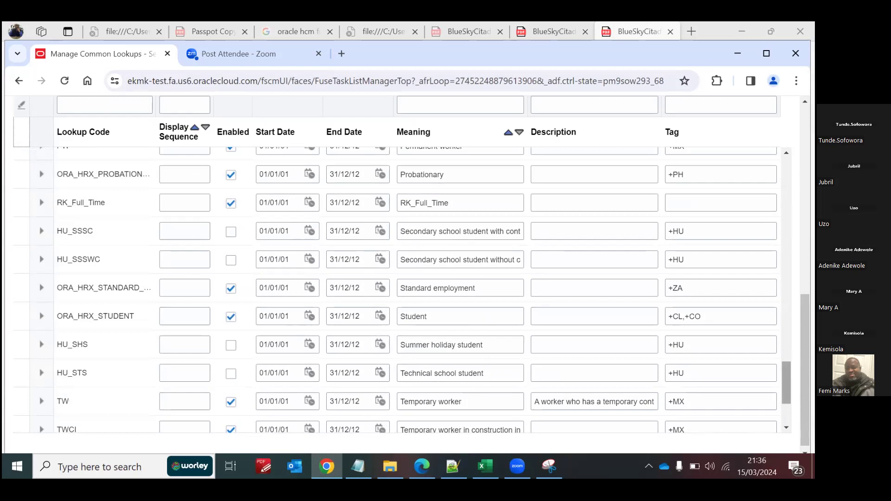
scroll(399, 288, up, 5)
scroll(414, 290, up, 5)
scroll(414, 290, up, 6)
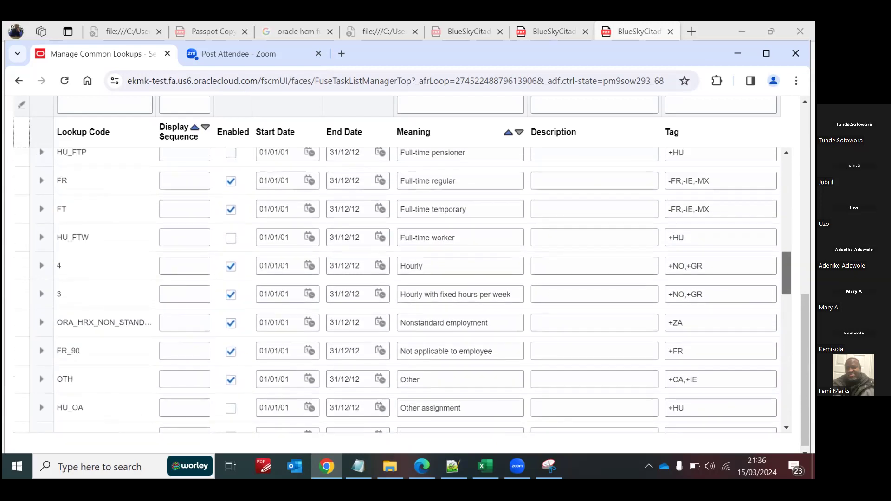
scroll(446, 283, down, 2)
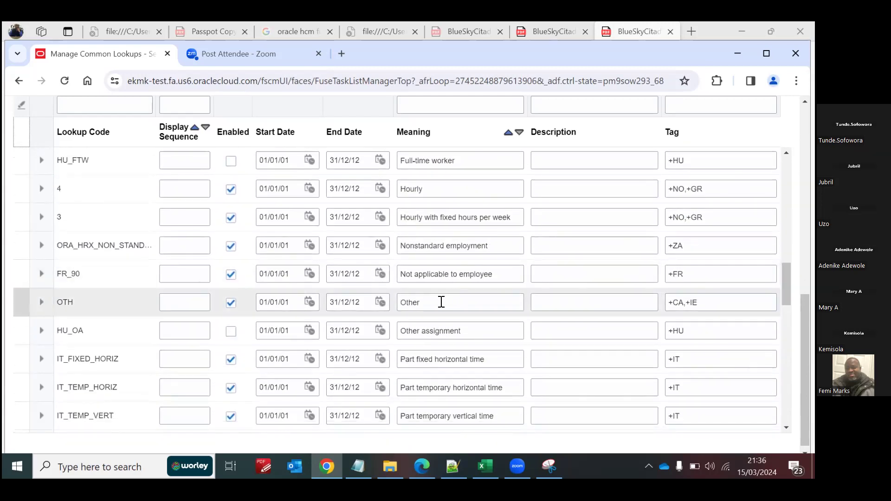
drag(786, 285, 786, 179)
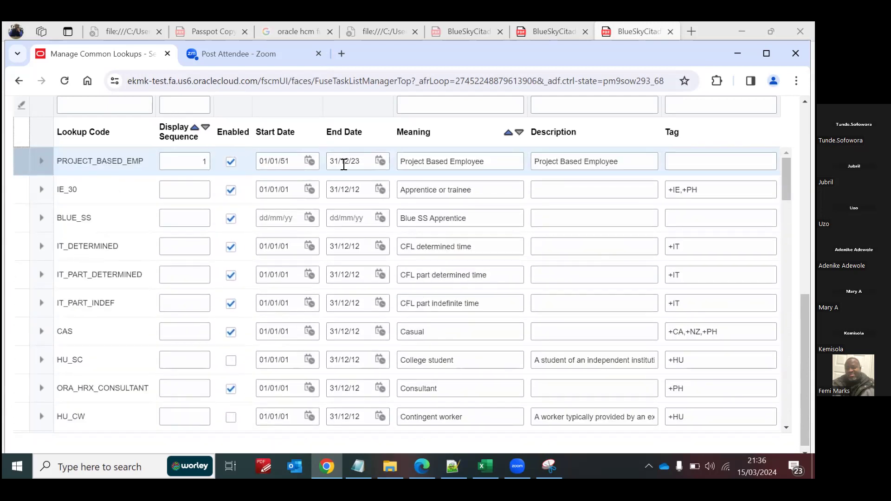
Step: Add a blank row to the EMP_CAT lookup codes and return to it at the start of the list
scroll(411, 270, up, 2)
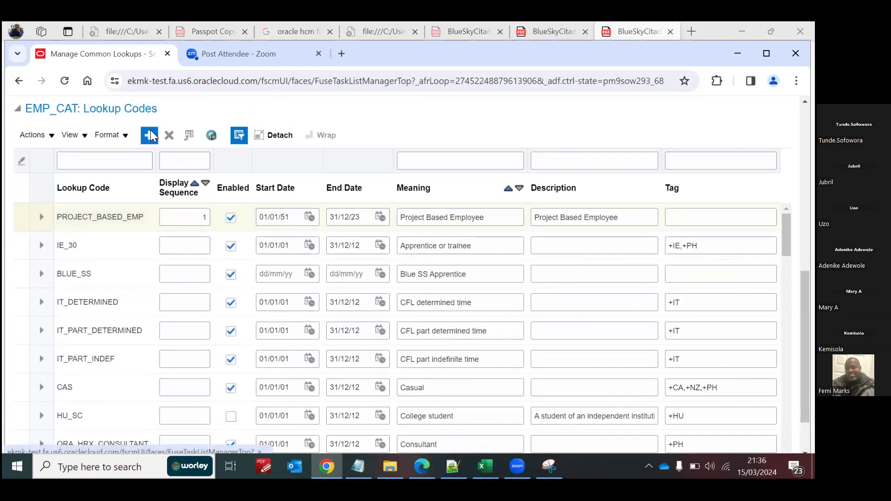
scroll(150, 131, up, 3)
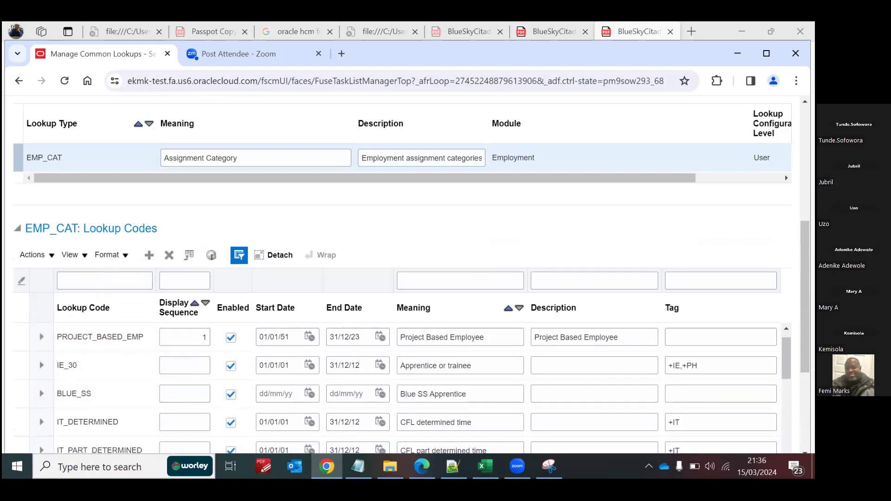
scroll(403, 278, down, 4)
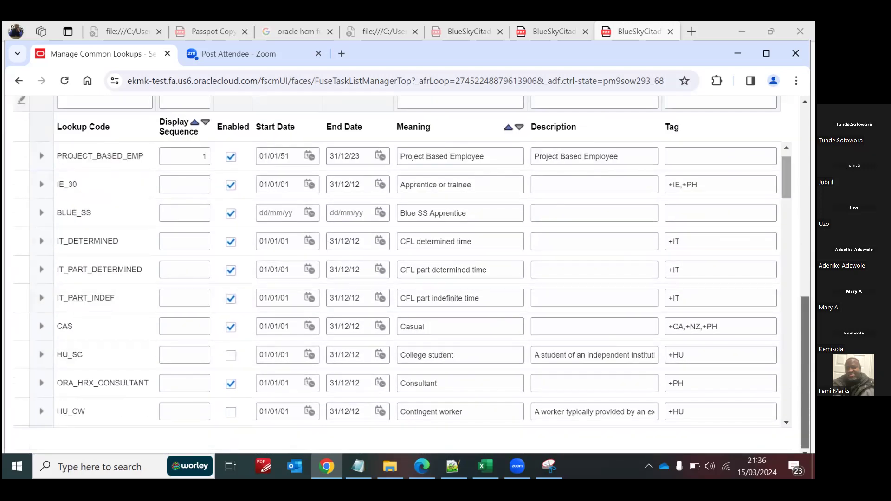
scroll(402, 278, down, 8)
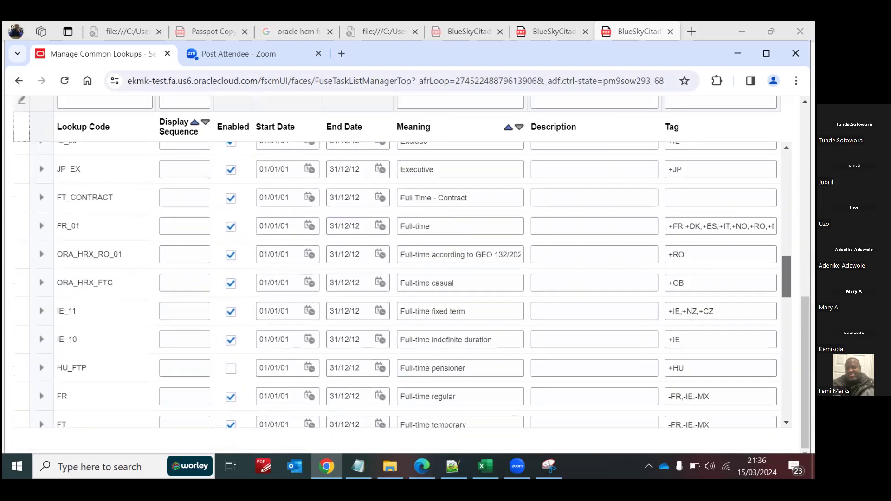
scroll(413, 286, down, 12)
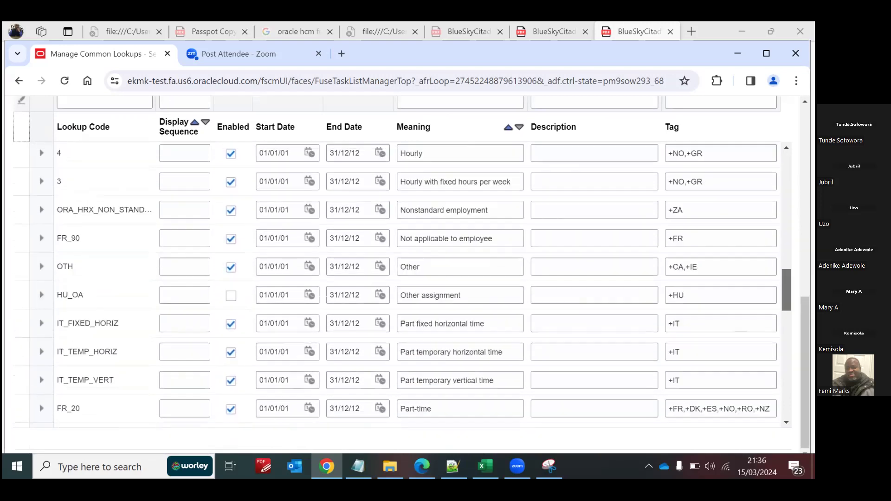
scroll(402, 279, down, 5)
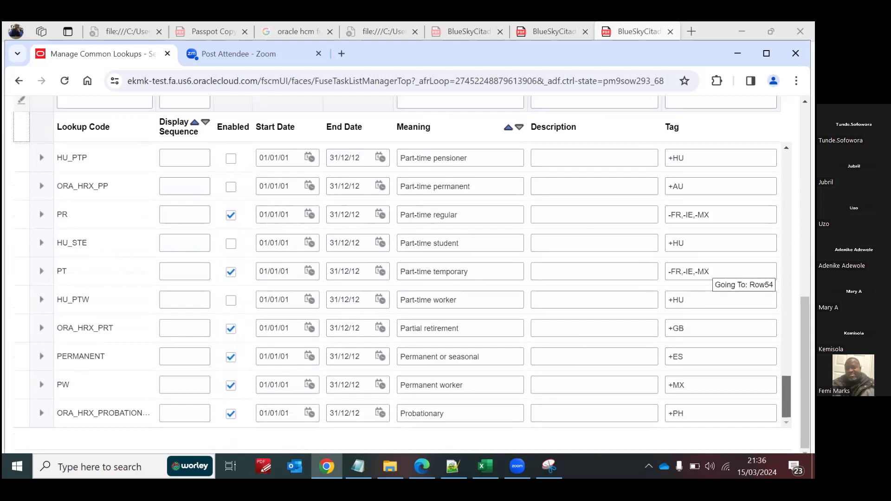
drag(786, 397, 787, 173)
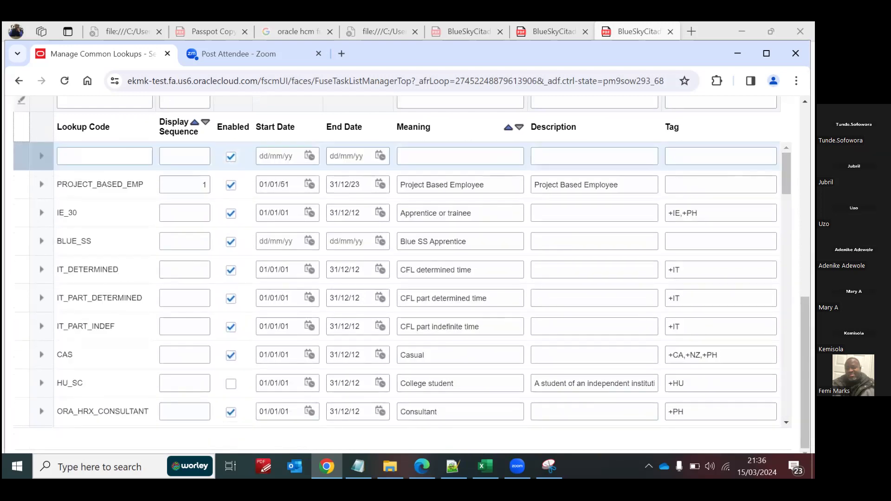
scroll(65, 209, up, 2)
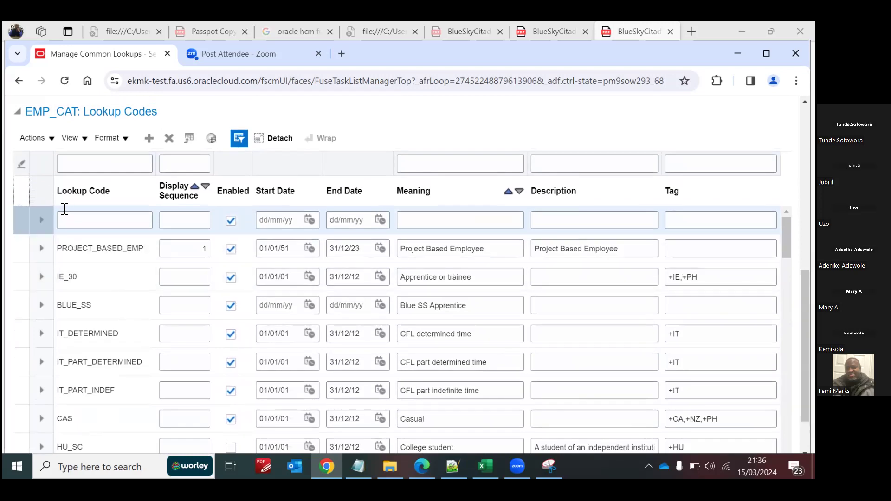
Step: Enter BLUE_SSS as the lookup code of the new EMP_CAT row
click(87, 217)
text(bLUE)
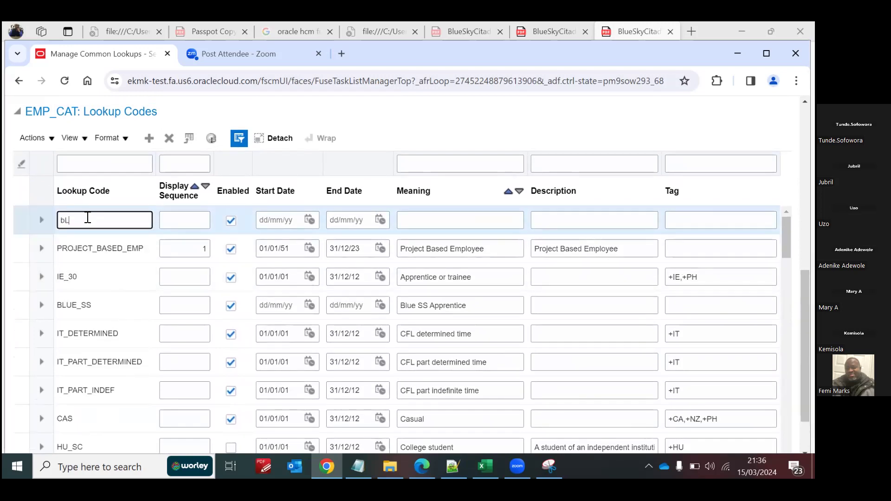
key(BackSpace)
key(BackSpace)
key(BackSpace)
key(BackSpace)
text(BLUE)
text(_ss)
text(SSS)
click(416, 220)
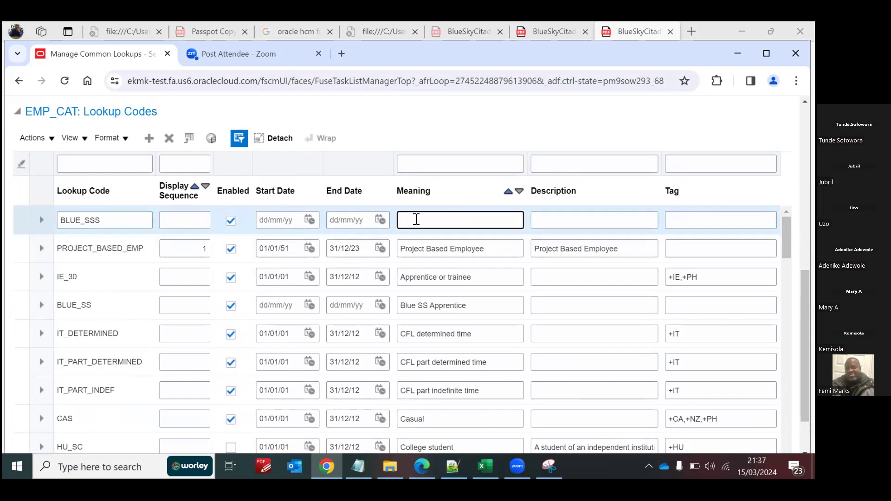
Step: Set the meaning of the BLUE_SSS assignment category code to Blue SS Trainee
text(B)
text(lue)
text( SS)
text(Casual)
key(BackSpace)
key(BackSpace)
key(BackSpace)
key(BackSpace)
key(BackSpace)
key(BackSpace)
text(Trainee)
Step: Save the assignment category lookup changes and close the common lookups page
scroll(575, 252, up, 1)
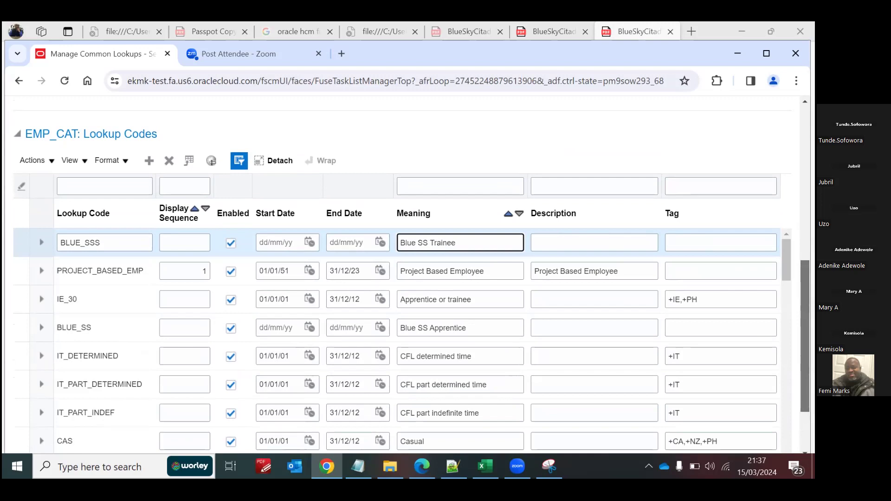
scroll(411, 275, up, 4)
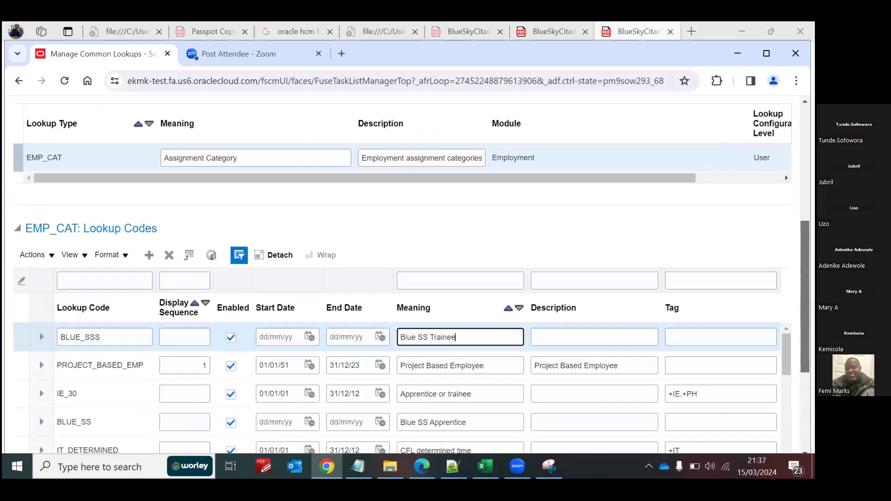
scroll(411, 275, up, 5)
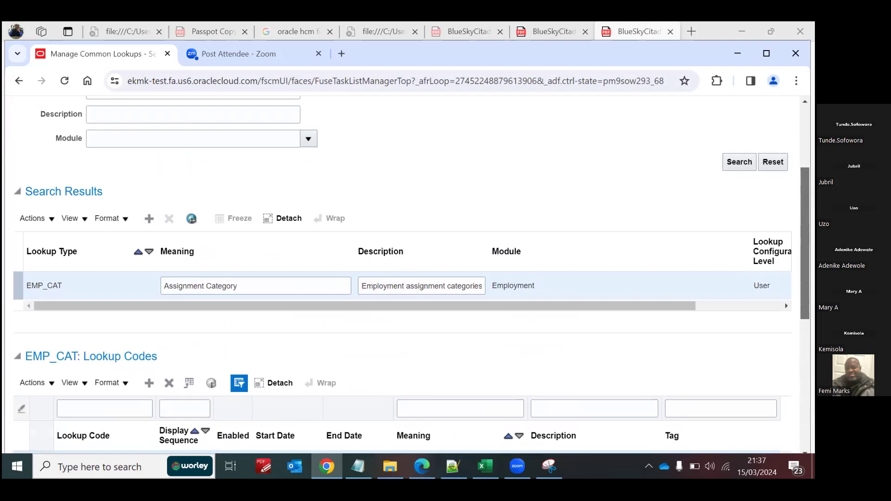
click(719, 161)
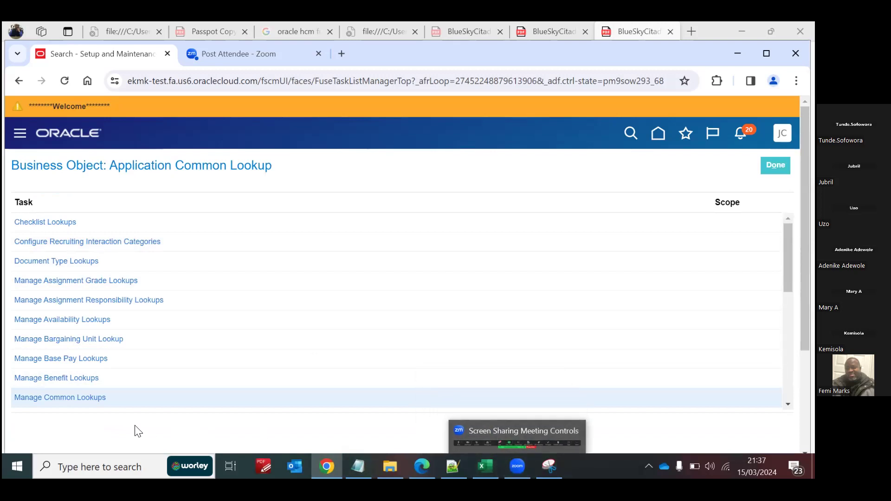
Step: Reopen the Manage Common Lookups task and check the Hourly Paid or Salaried field in the snip
click(61, 398)
click(550, 467)
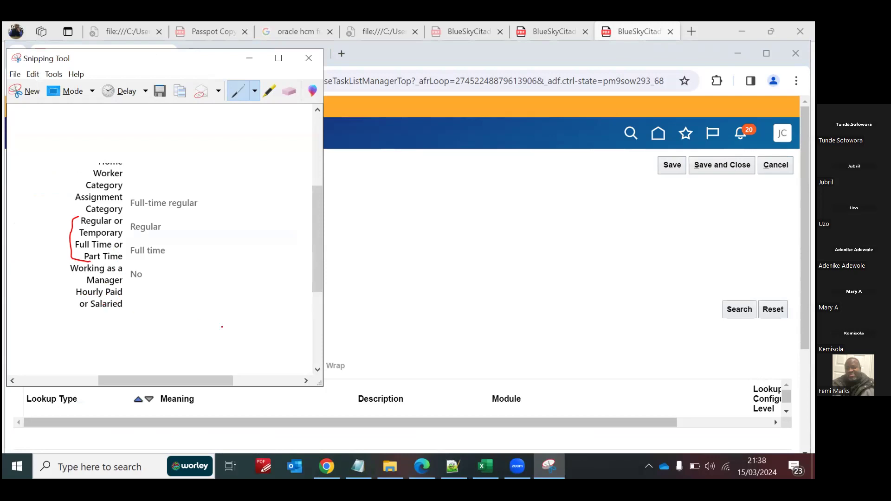
click(433, 315)
Step: Search the common lookups for the lookup type HOURLY_SAL and go to its lookup codes
click(155, 215)
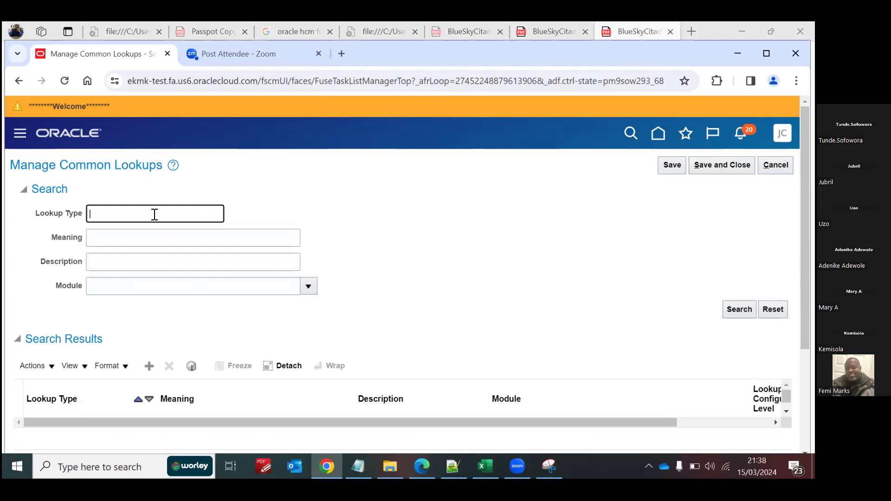
text(HOURLY_SAL)
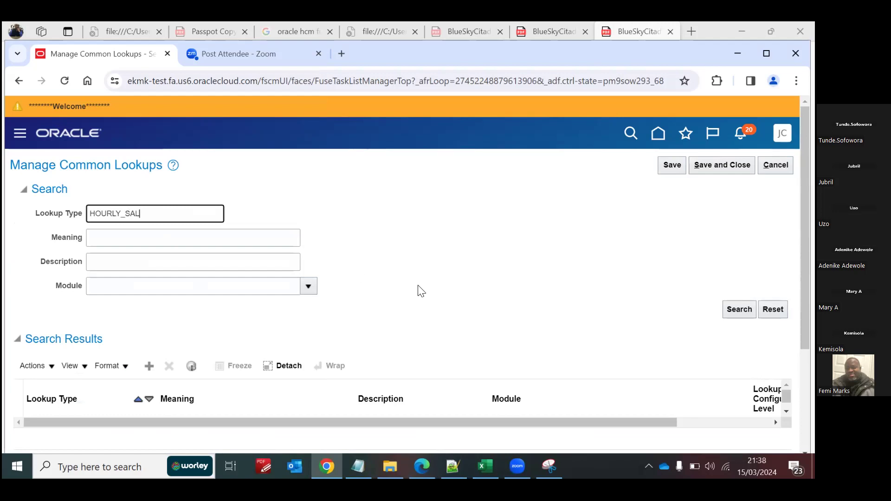
click(739, 310)
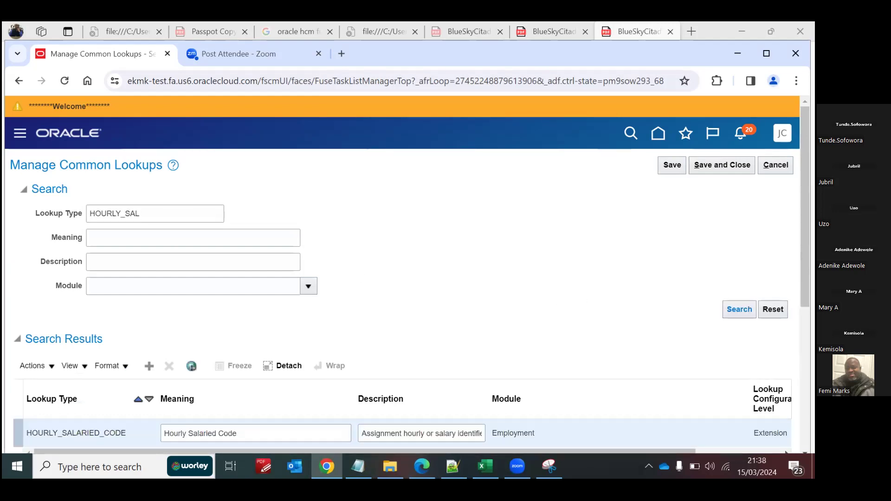
scroll(400, 274, down, 5)
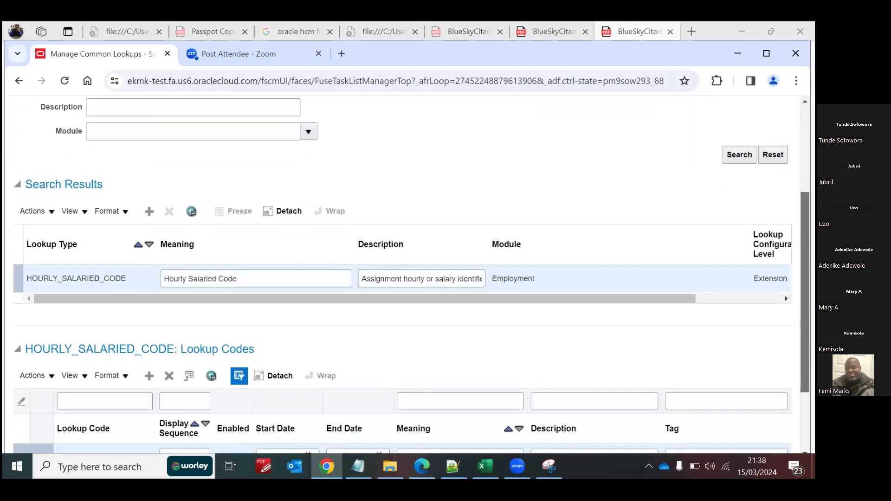
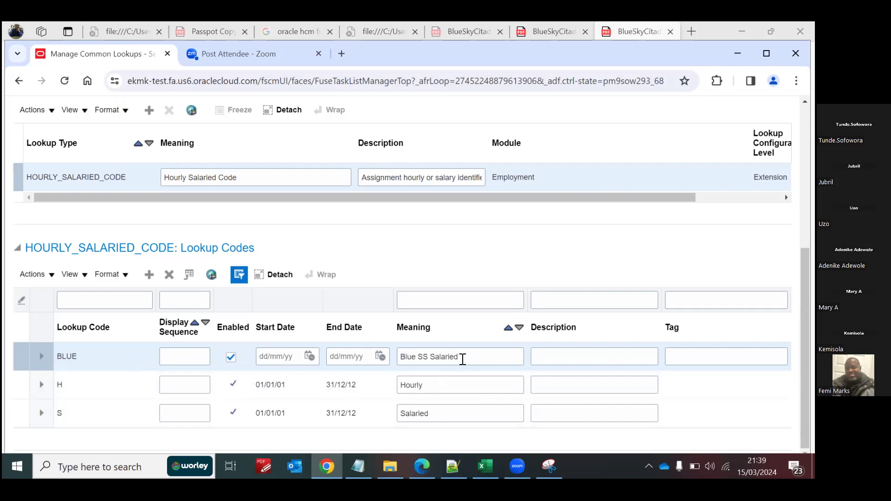
Step: Leave the common lookups page, return to the home page and open Person Management for My Client Group
scroll(402, 274, up, 5)
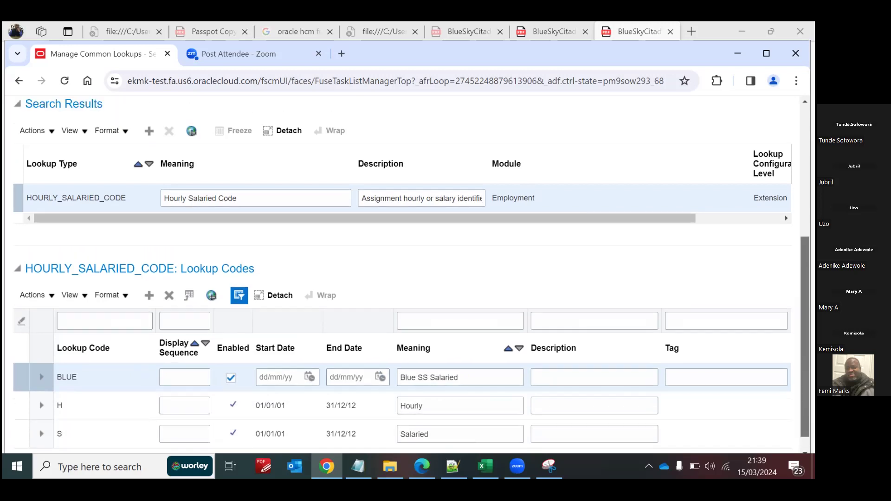
click(775, 165)
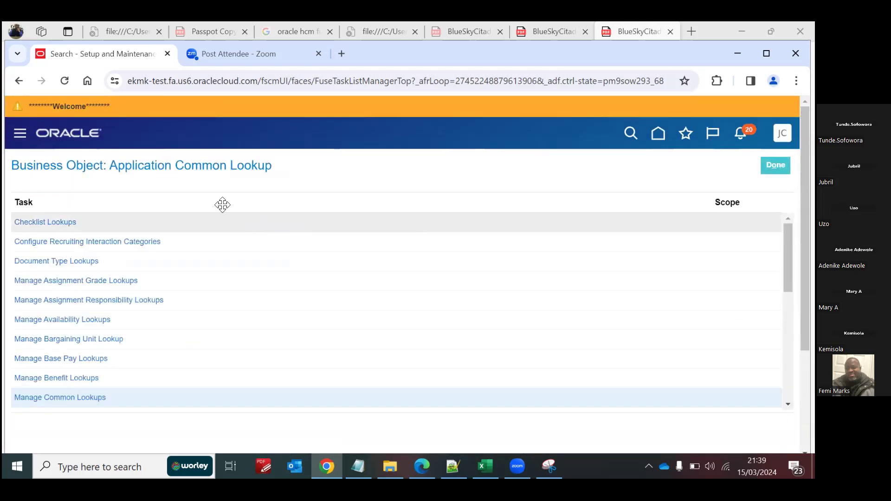
click(658, 134)
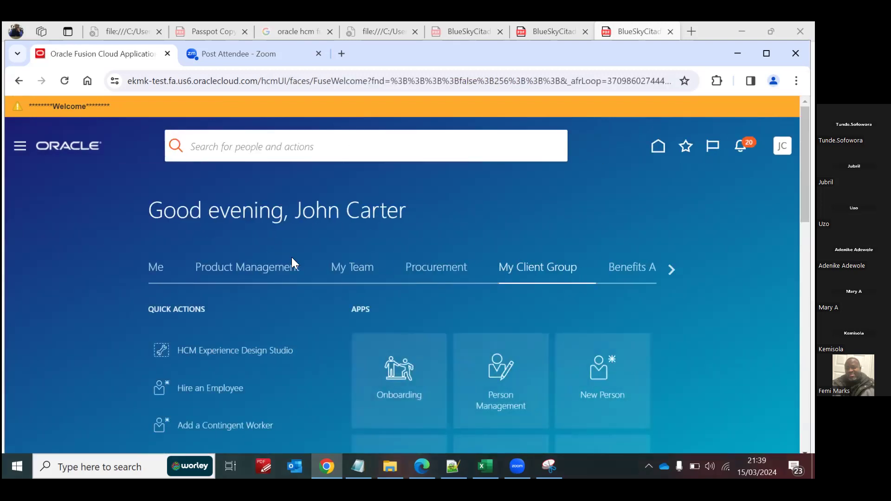
click(513, 374)
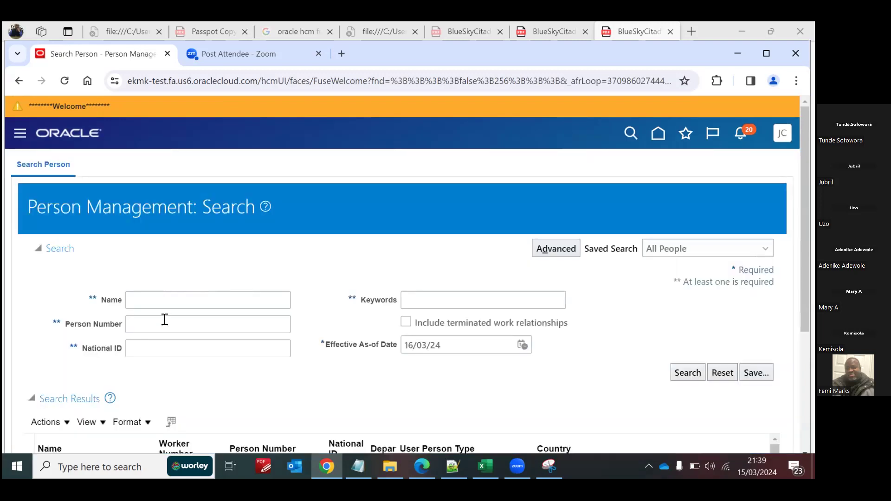
Step: Search for the employee by person number and open the matching person's employment record
click(164, 319)
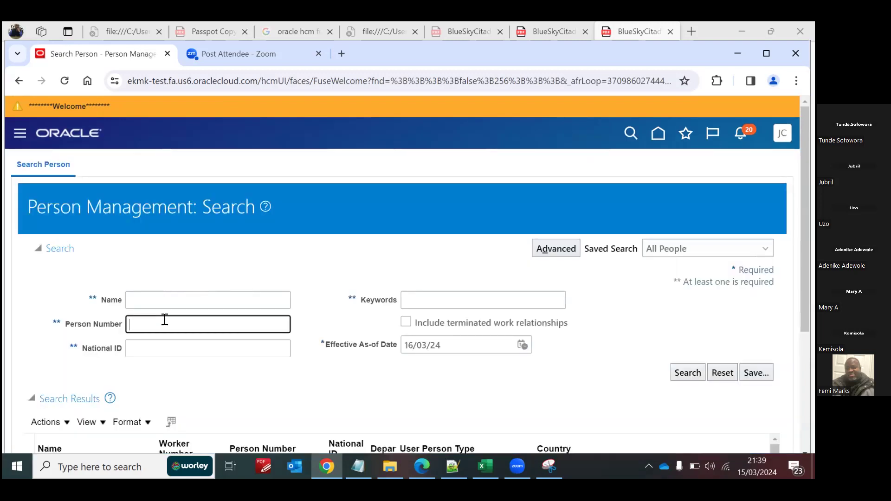
text(12121290)
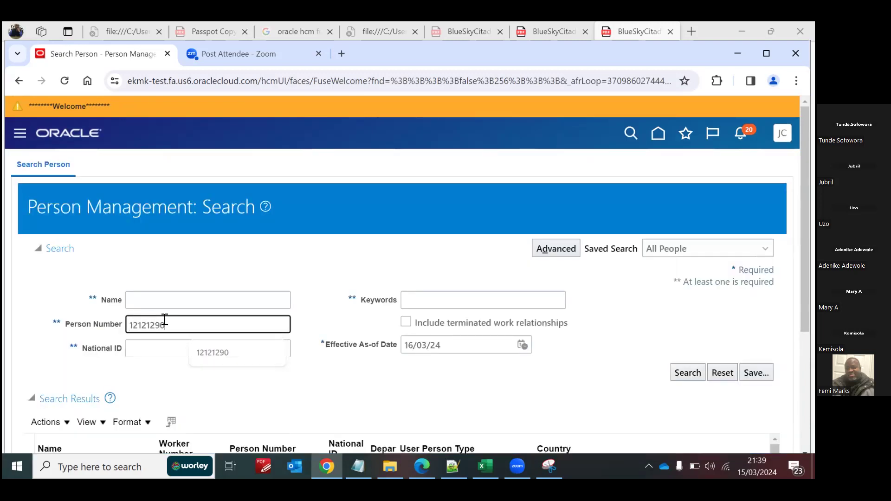
click(683, 374)
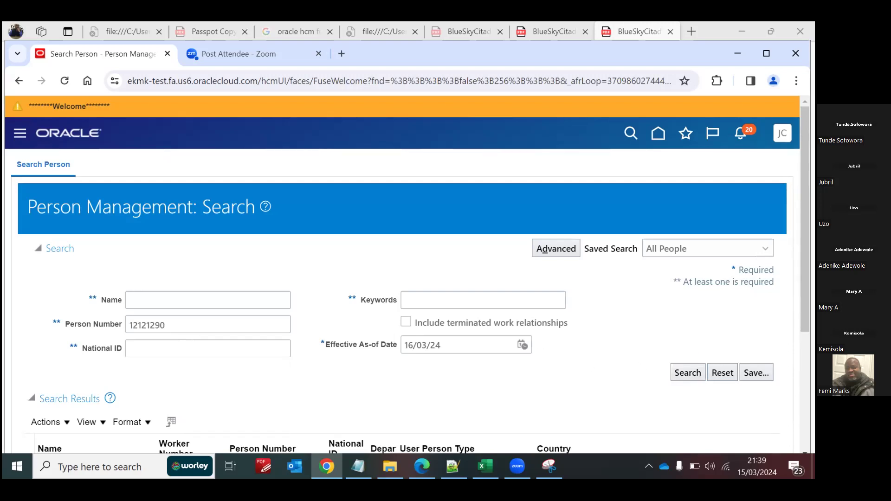
drag(805, 269, 806, 380)
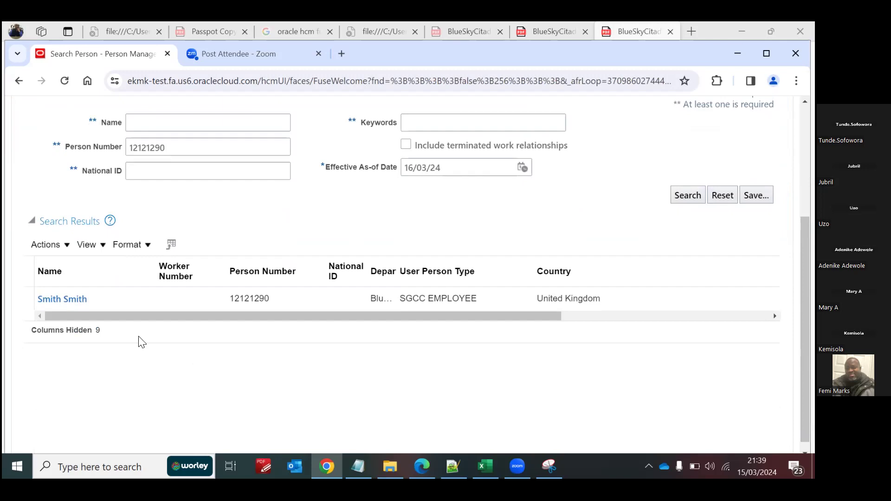
click(82, 299)
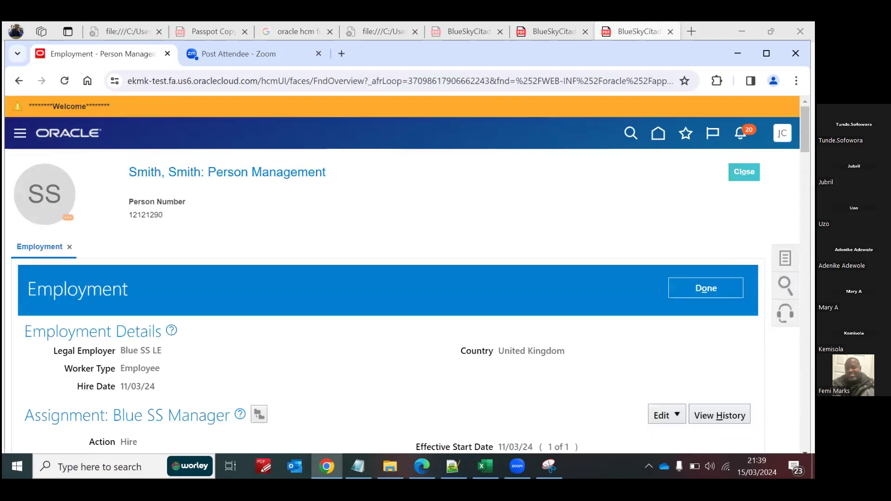
Step: Start a correction of the Blue SS Manager assignment with action Hire and action reason Hire an employee
scroll(663, 276, down, 5)
scroll(679, 157, up, 1)
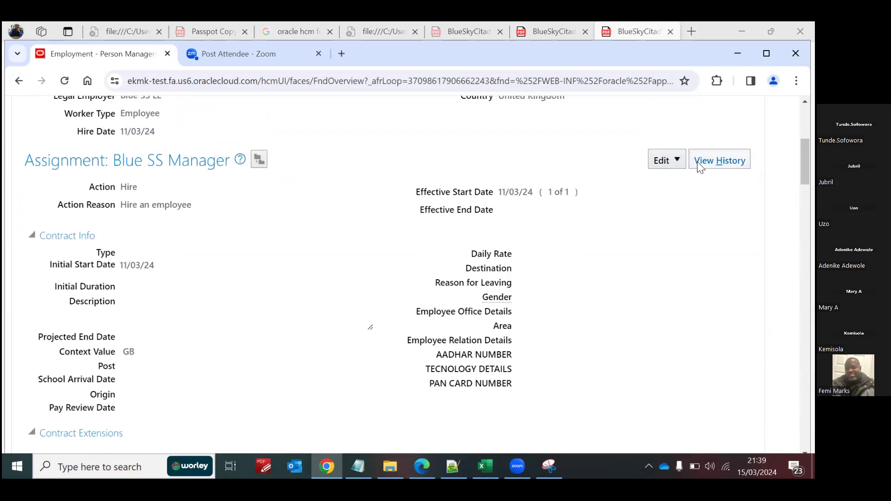
click(678, 159)
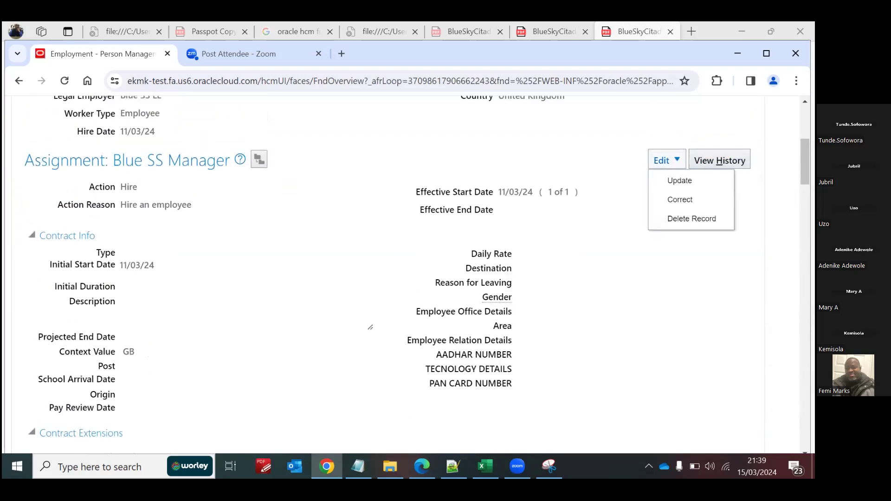
click(705, 201)
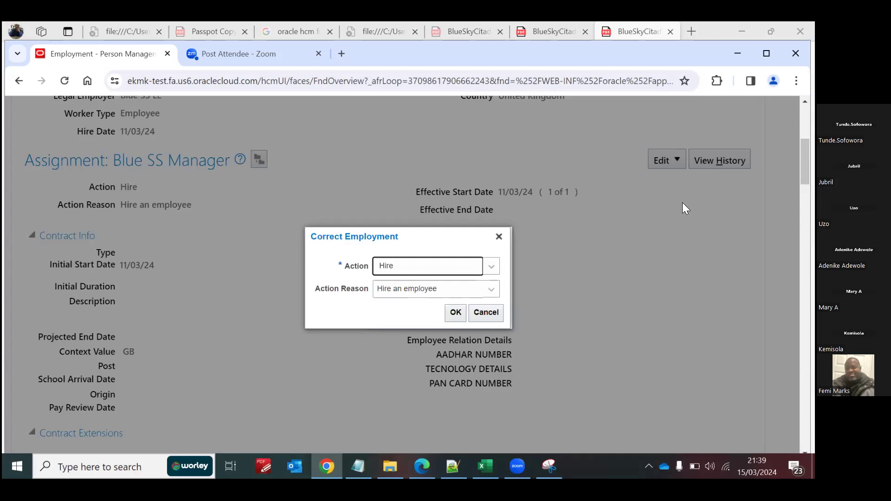
click(456, 312)
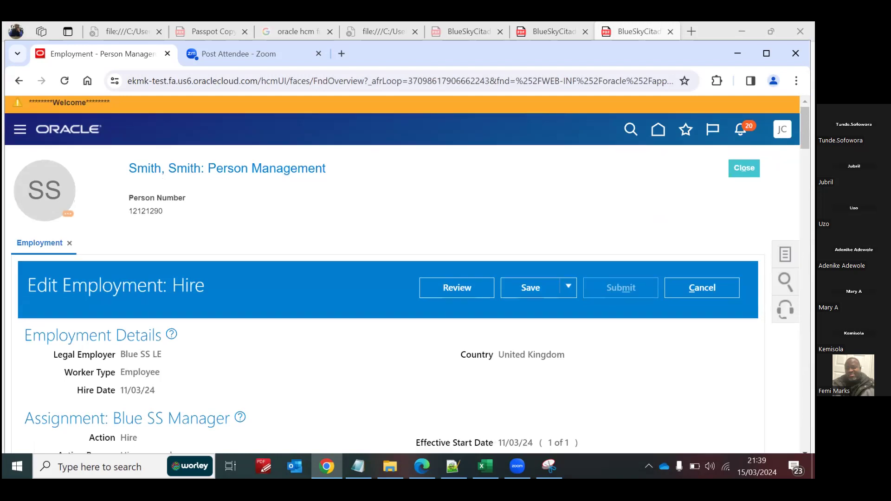
Step: Check the available Worker Category and Assignment Category choices in the assignment's job details, leaving both unchanged
scroll(404, 274, down, 10)
scroll(404, 274, down, 10)
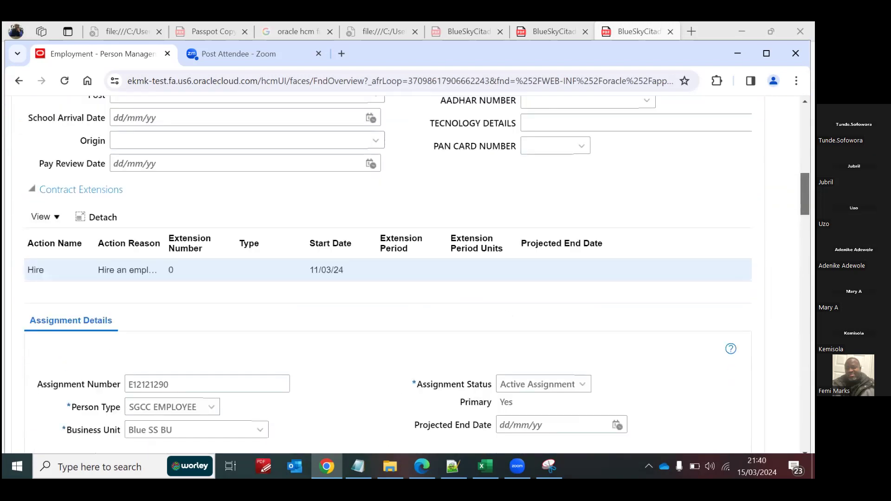
scroll(676, 245, down, 3)
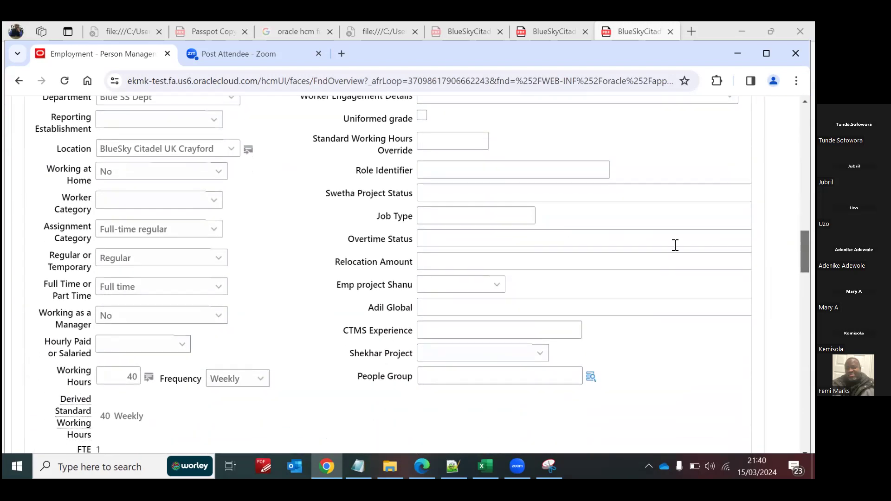
click(214, 200)
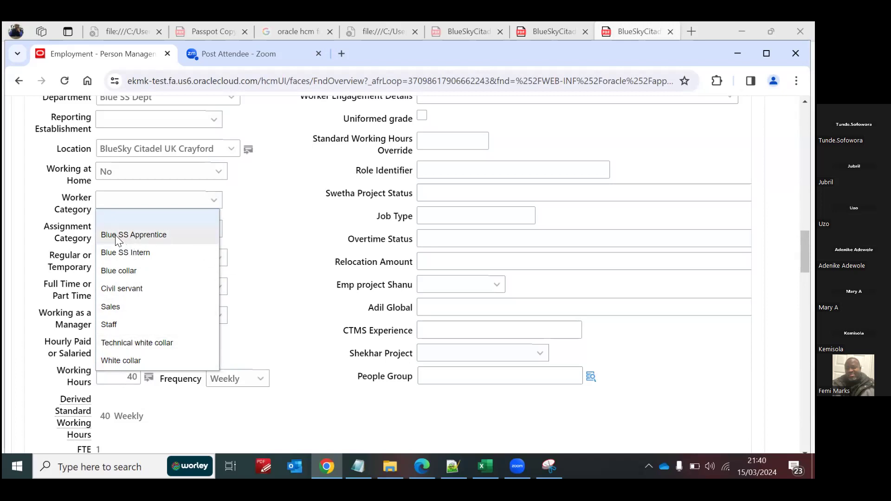
click(284, 273)
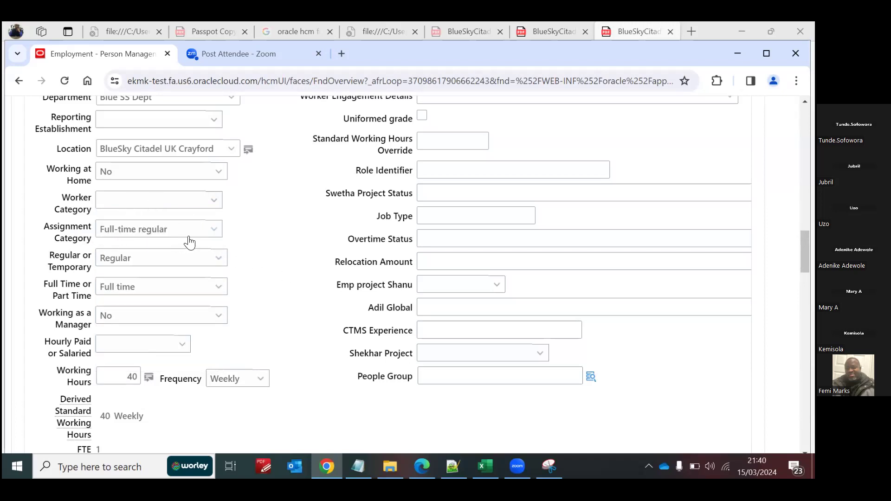
click(215, 232)
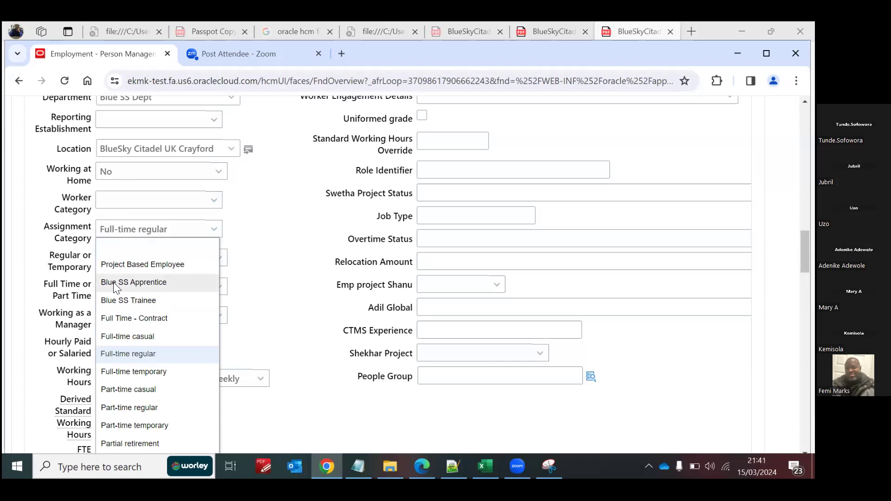
click(266, 286)
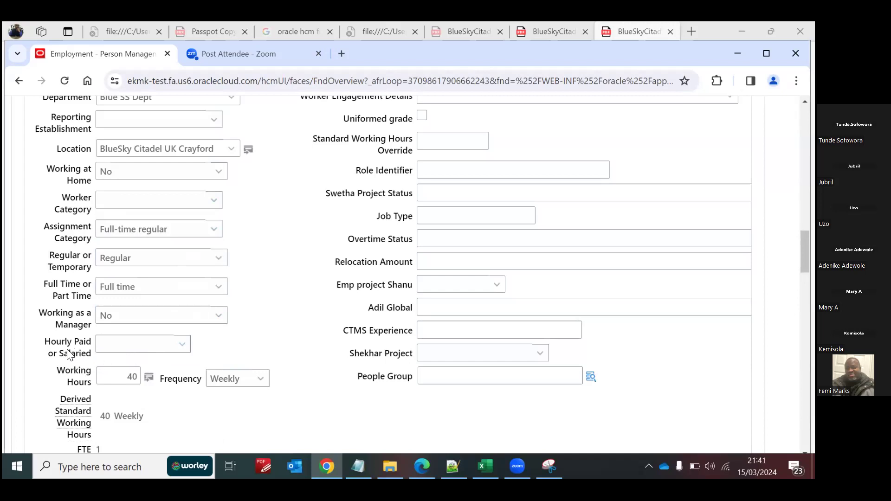
Step: Set Hourly Paid or Salaried to Hourly in the job details and recheck its list of choices
click(181, 346)
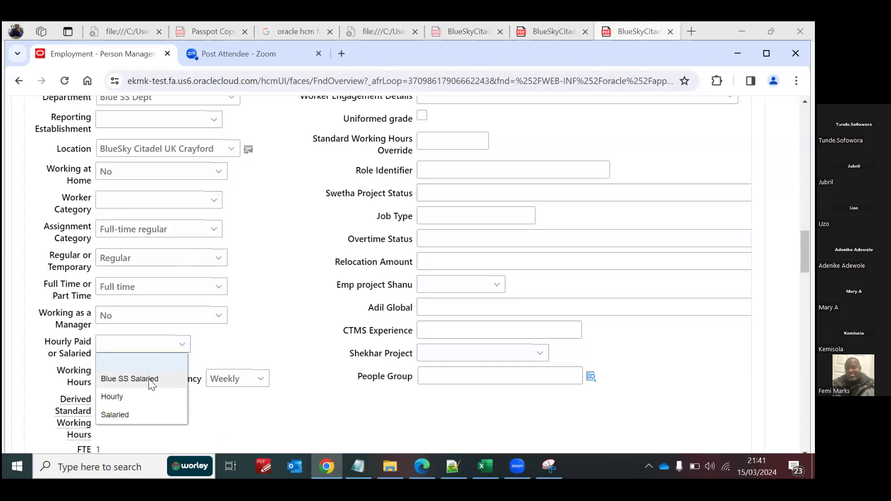
click(116, 397)
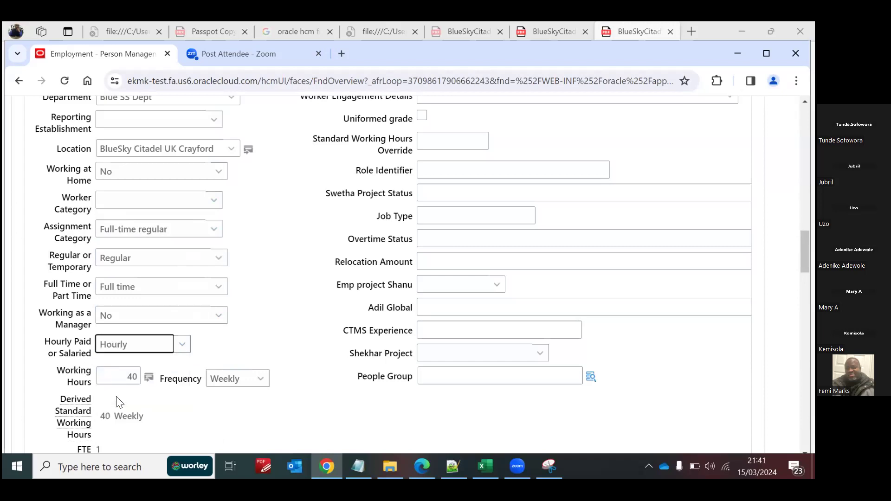
click(182, 345)
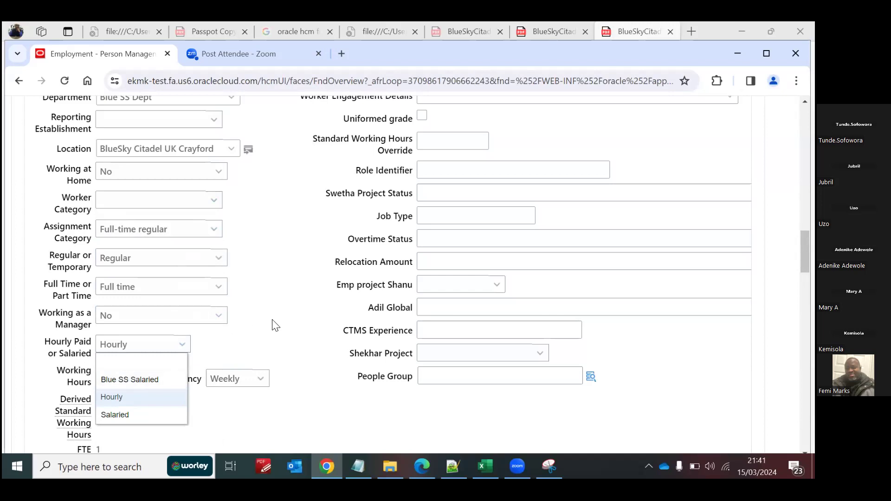
click(291, 319)
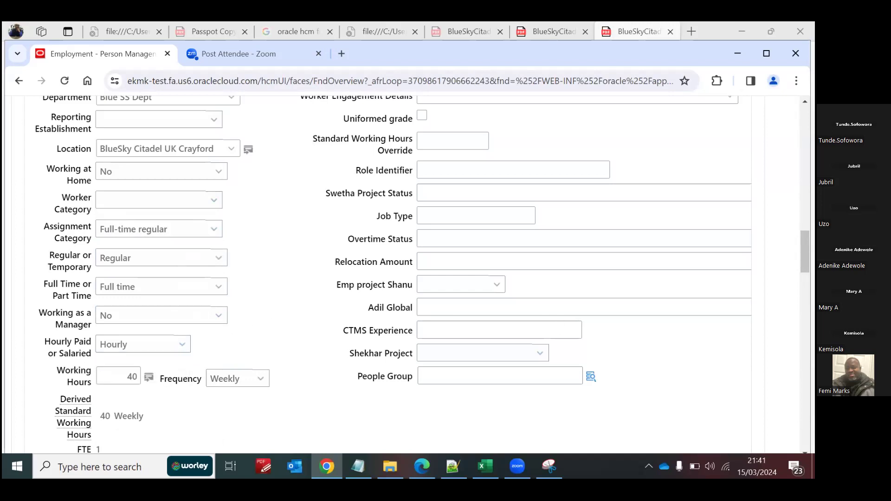
Step: Review the employment, contract, assignment and job details on the Edit Employment page
scroll(394, 274, up, 15)
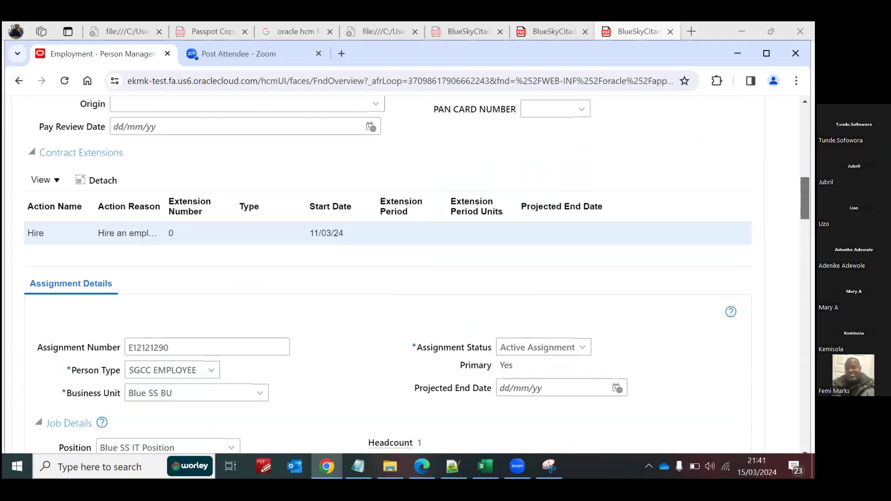
scroll(394, 274, up, 15)
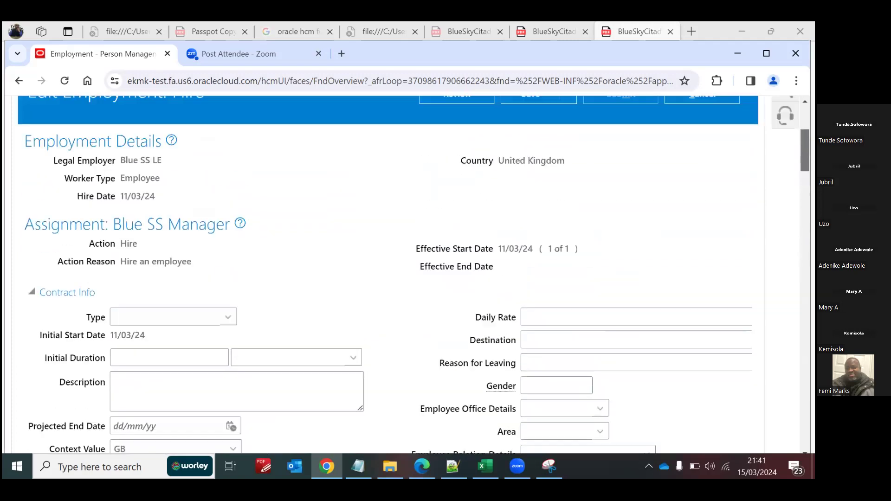
scroll(407, 274, down, 5)
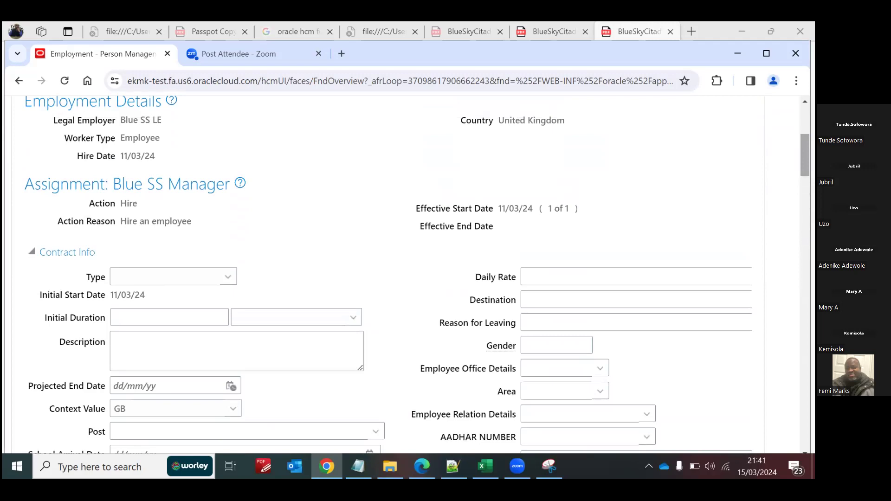
scroll(407, 274, down, 15)
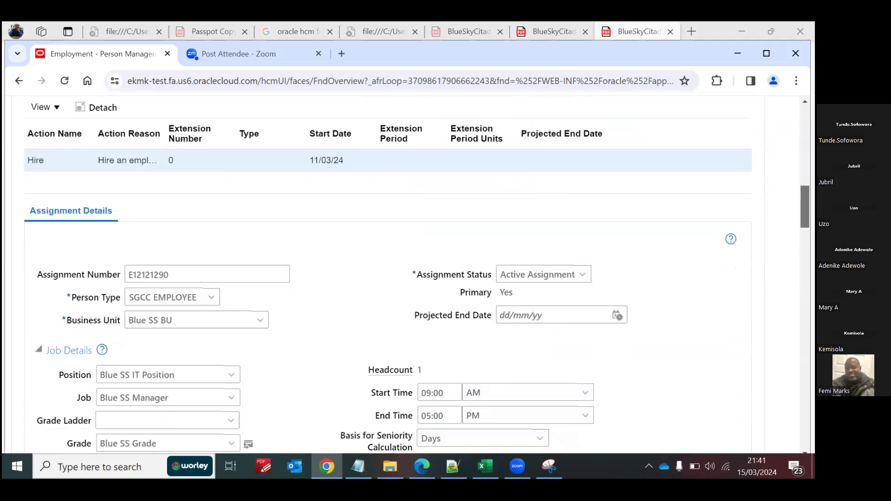
scroll(86, 250, up, 3)
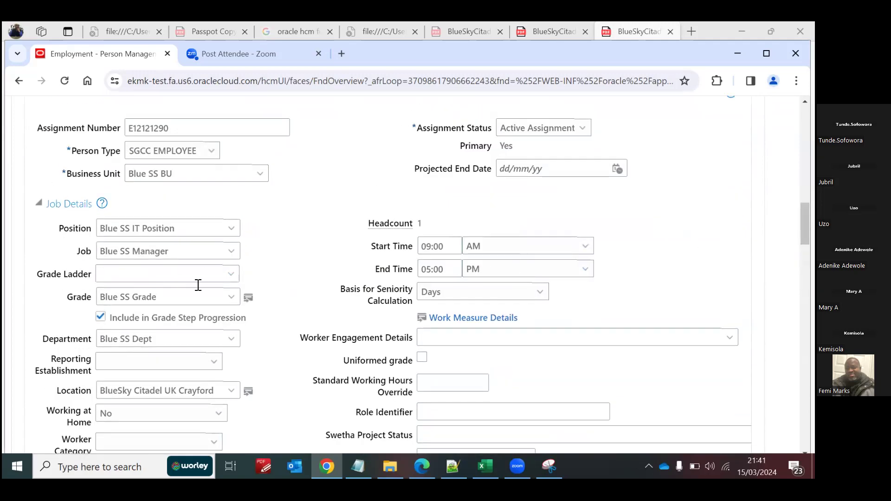
scroll(469, 320, down, 5)
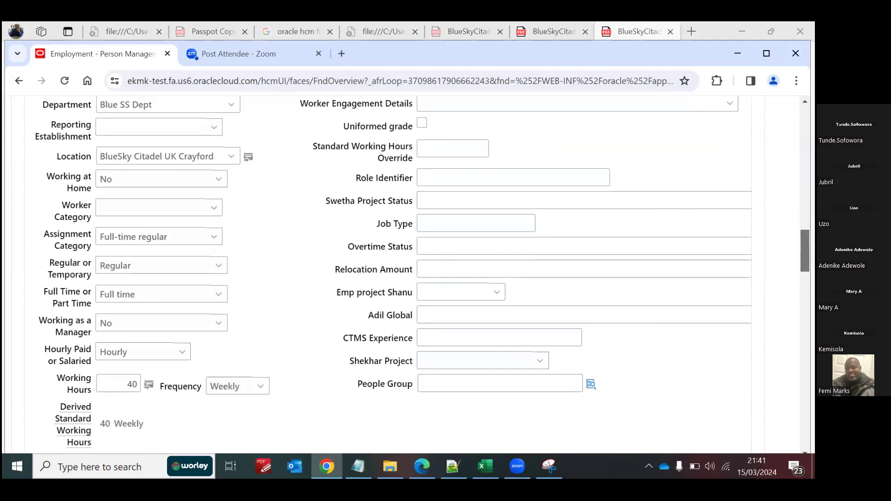
scroll(418, 274, up, 15)
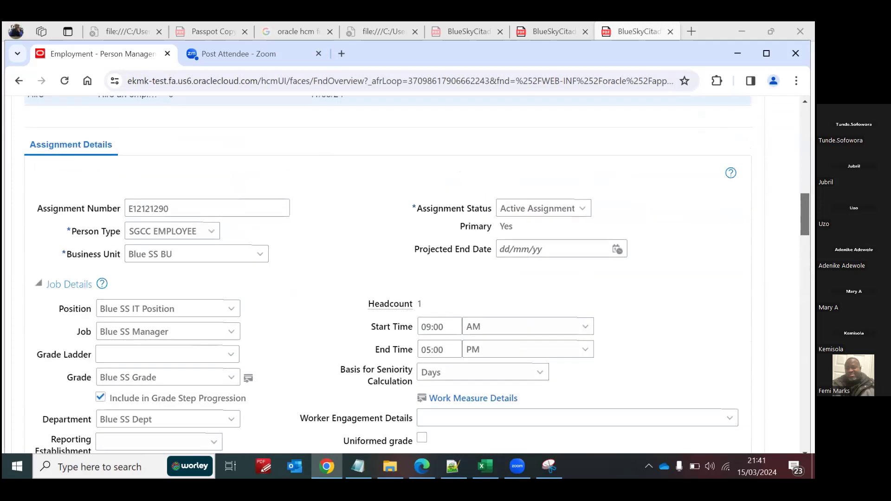
scroll(458, 274, down, 10)
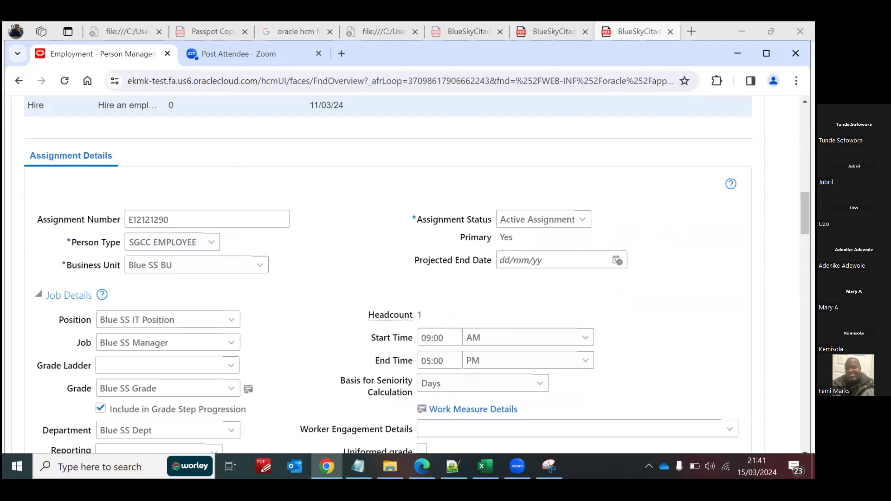
scroll(417, 274, down, 4)
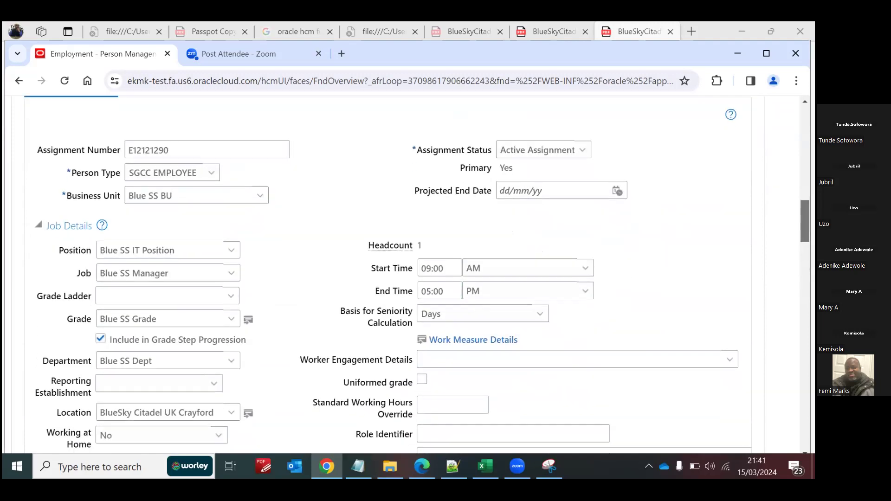
scroll(418, 274, up, 1)
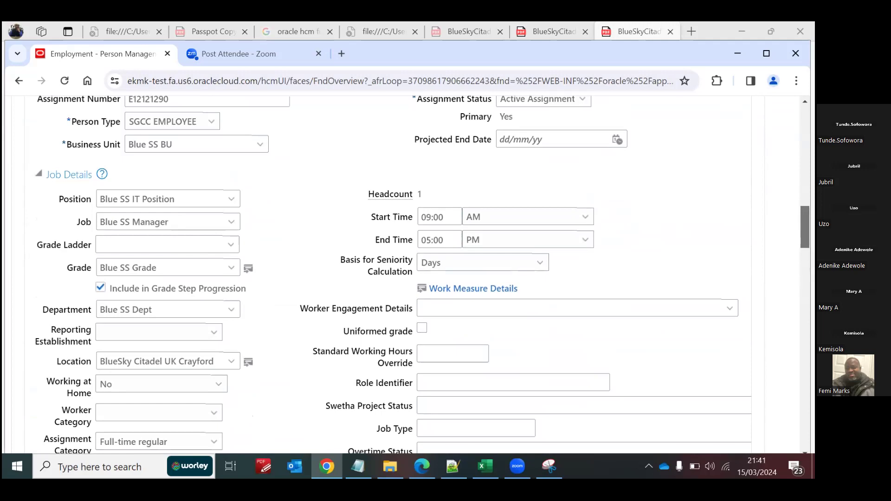
scroll(418, 274, down, 5)
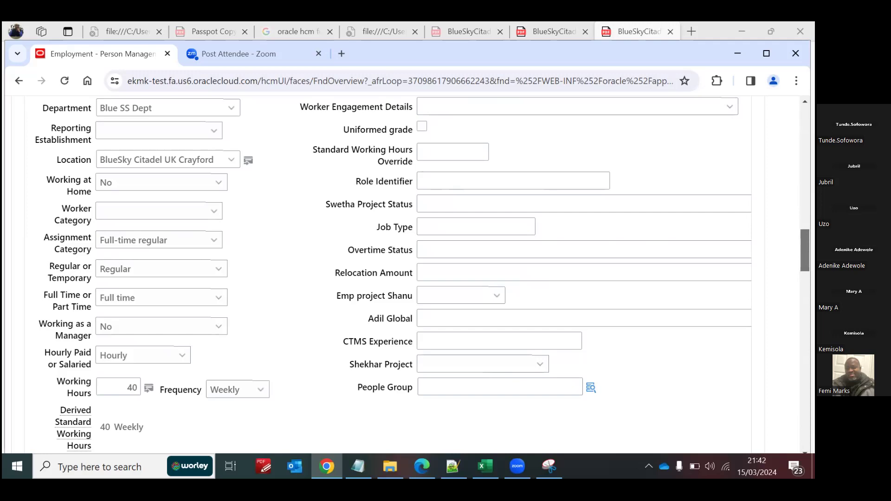
scroll(705, 197, up, 15)
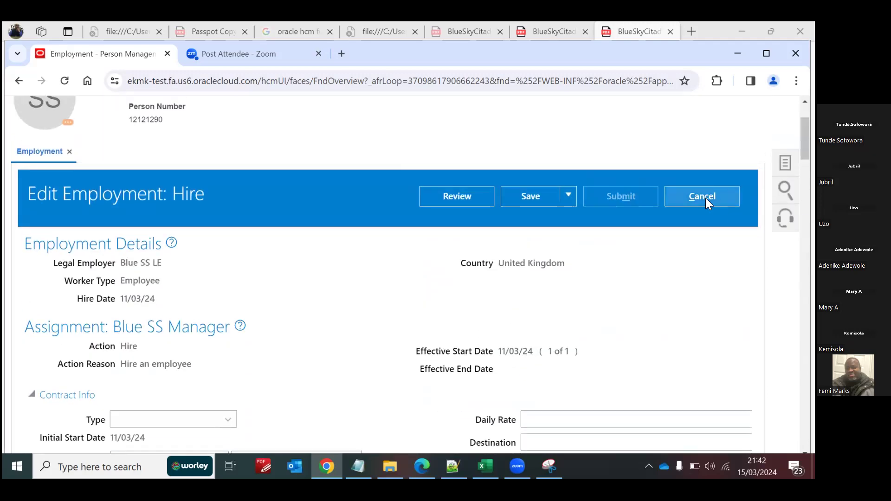
Step: Discard the unsaved Hire correction of the Blue SS Manager assignment and return to the Employment overview
click(706, 197)
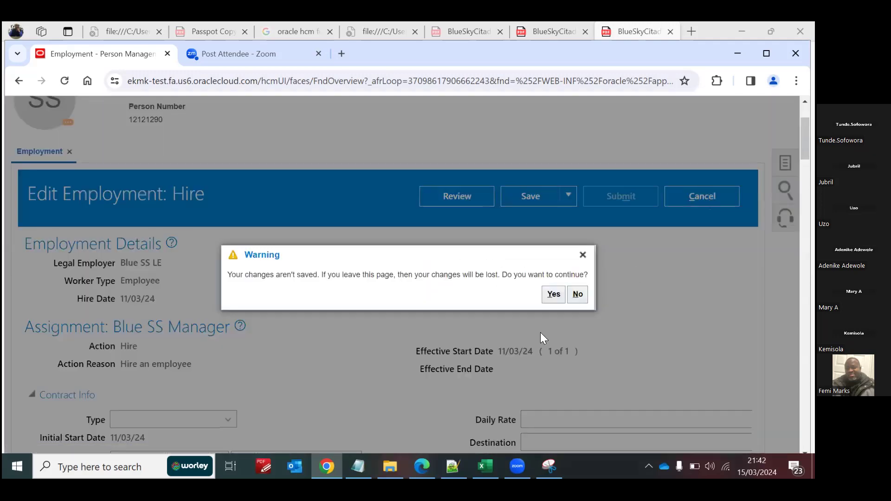
click(555, 296)
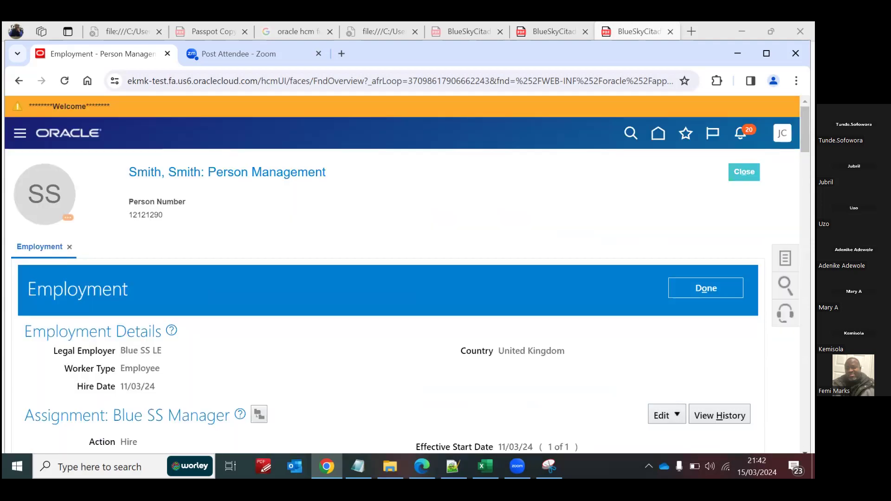
click(785, 259)
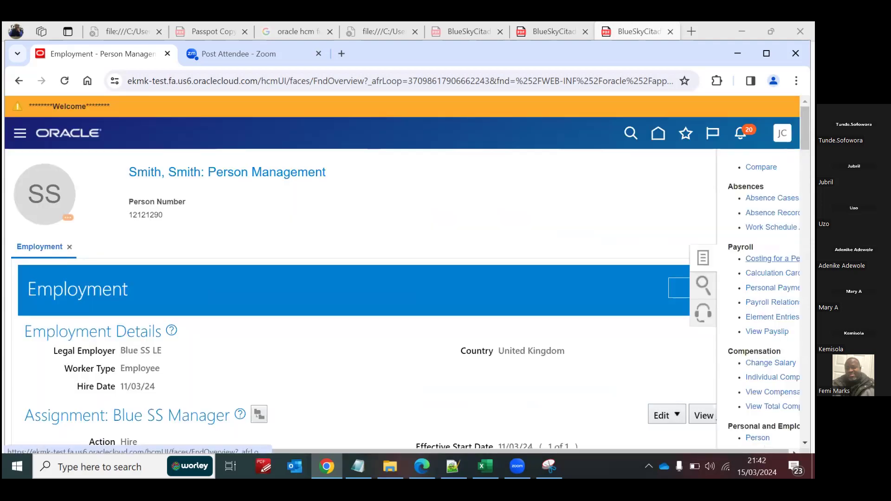
click(535, 221)
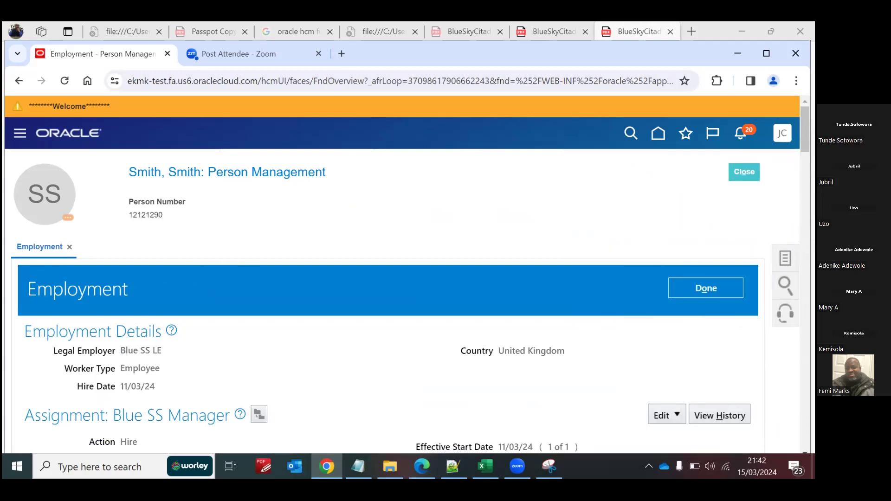
Step: Open the employee's Absence Records and review the existing absences, plan participation and qualified entitlements
click(786, 258)
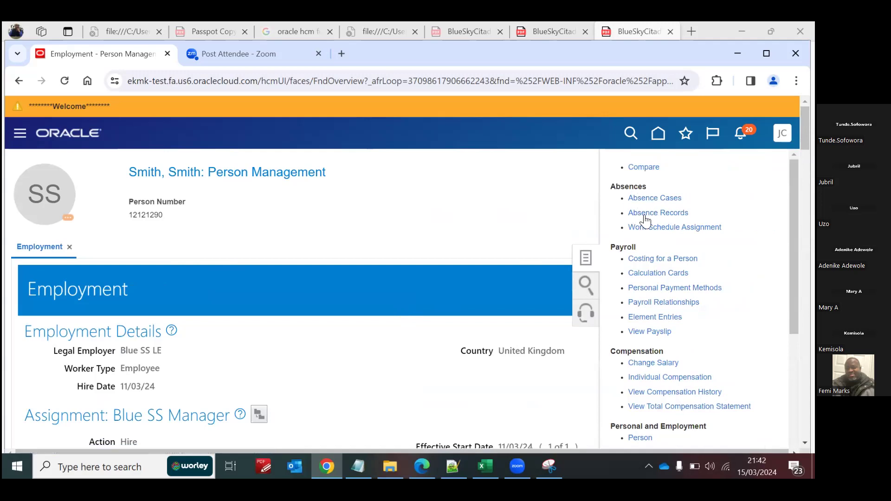
click(646, 214)
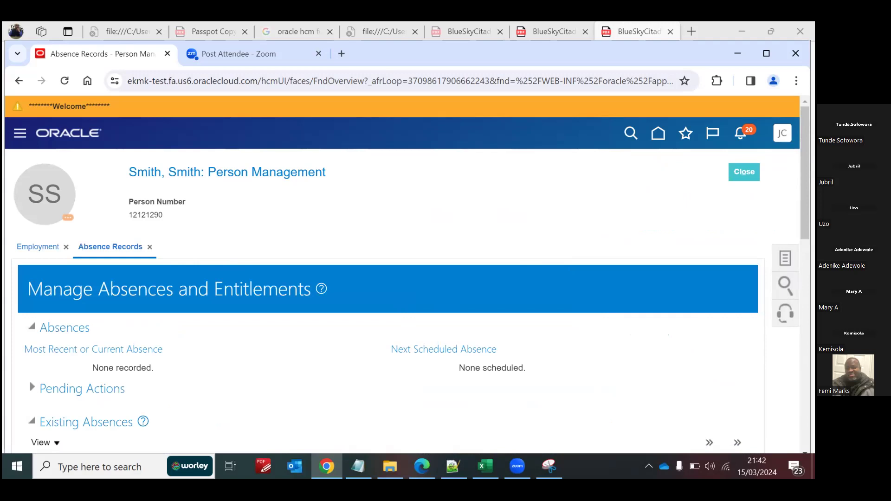
scroll(215, 258, down, 8)
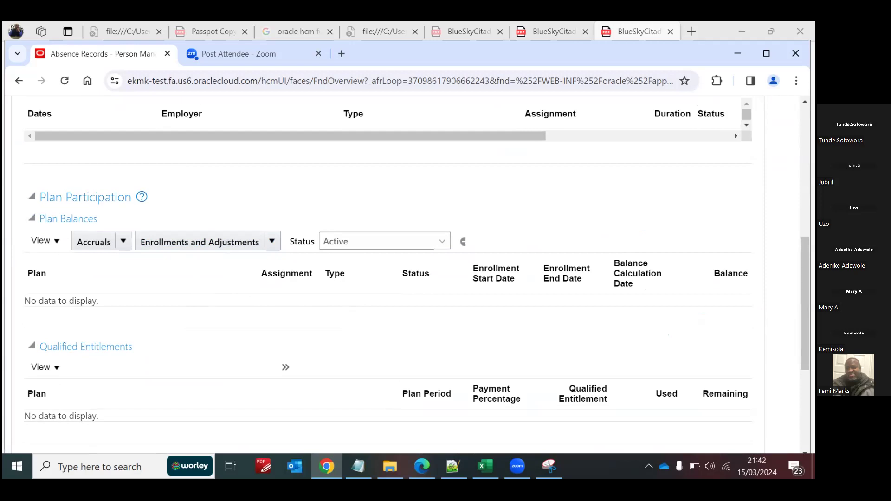
scroll(407, 277, up, 3)
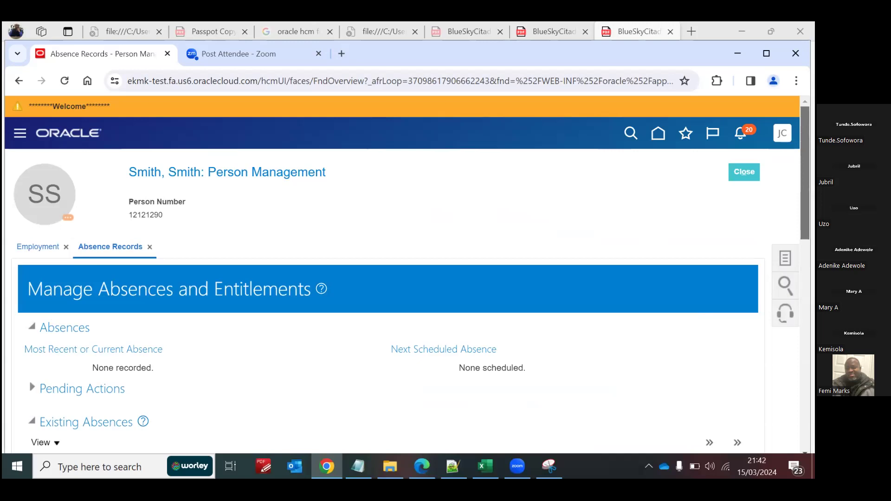
Step: Return to the home page and open the Absences work area of My Client Group
click(659, 135)
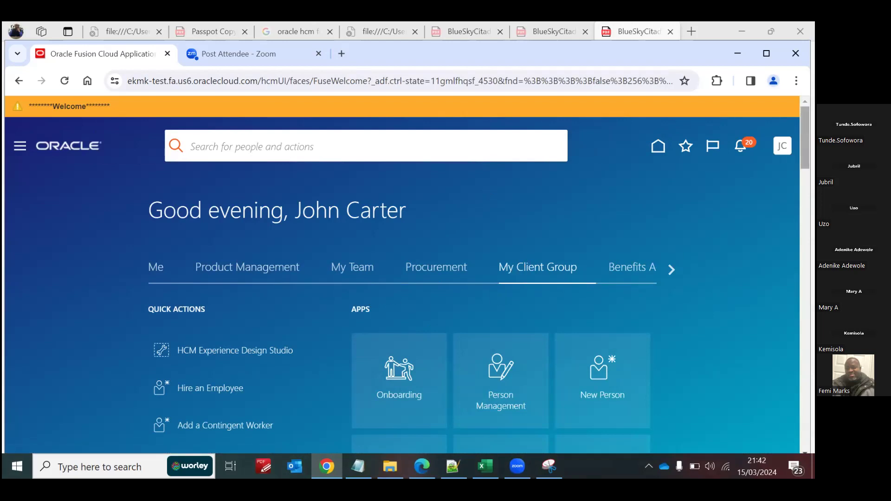
scroll(536, 290, down, 5)
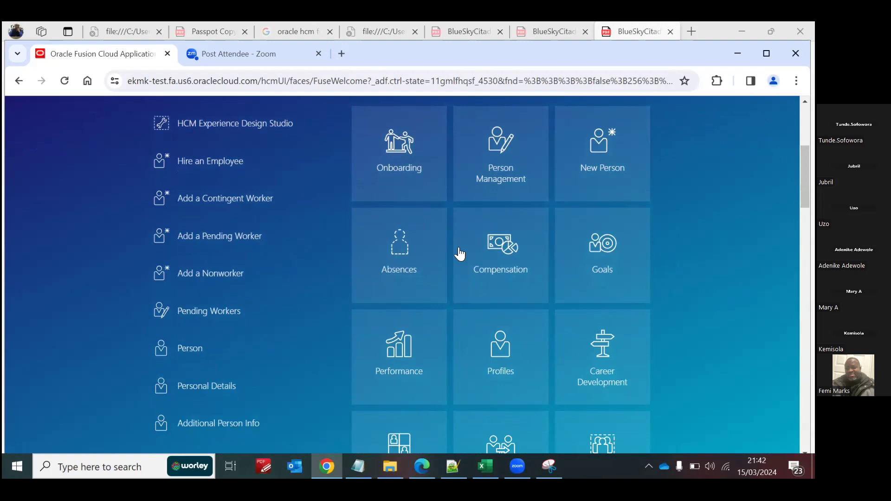
click(399, 250)
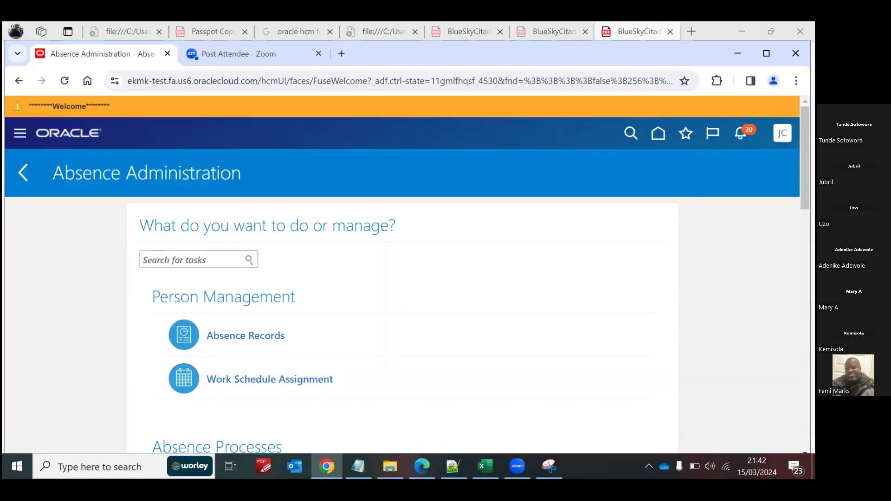
Step: Examine the Absence Administration tasks, from person management and absence definitions to rates, eligibility and time periods
scroll(407, 274, down, 5)
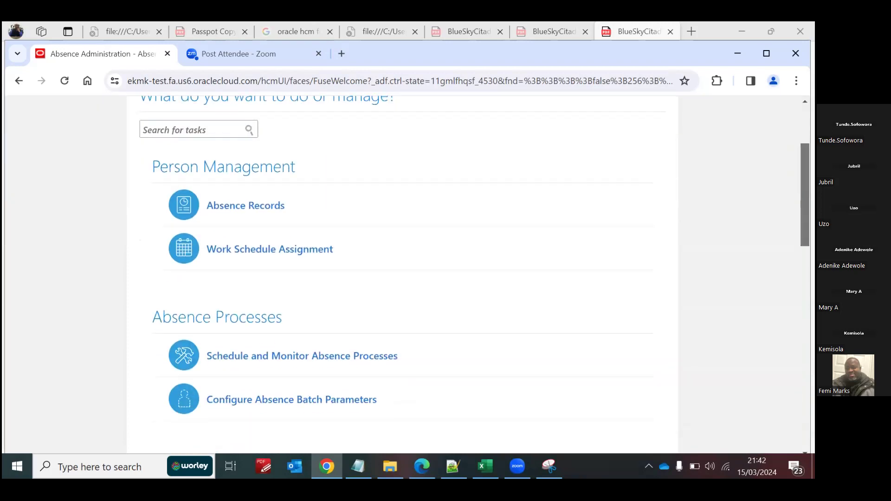
scroll(407, 273, down, 13)
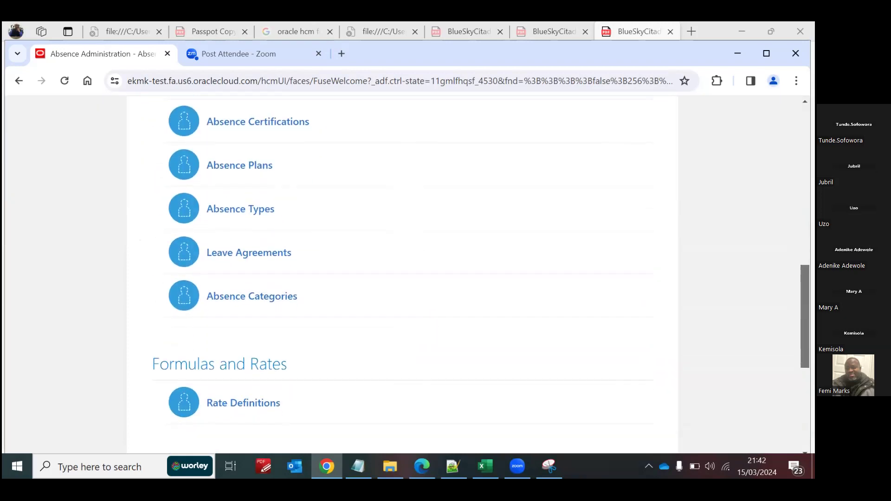
scroll(407, 274, down, 1)
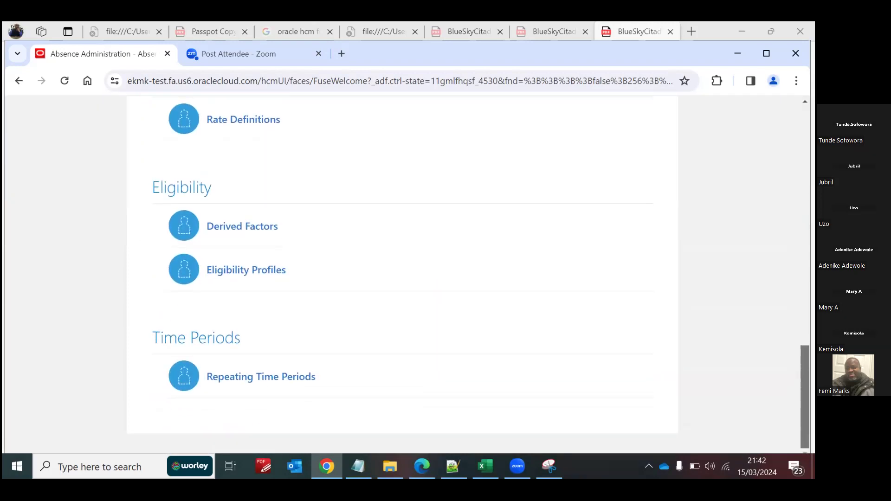
scroll(408, 274, up, 10)
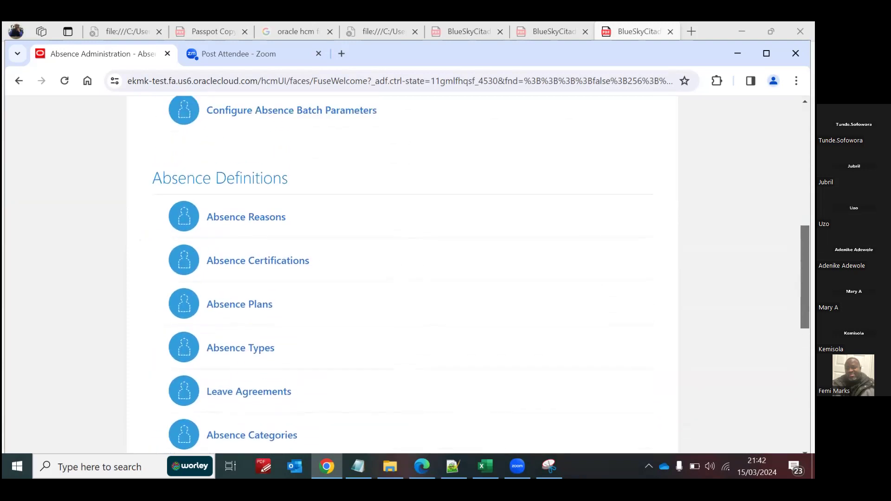
scroll(408, 274, up, 2)
scroll(408, 274, down, 1)
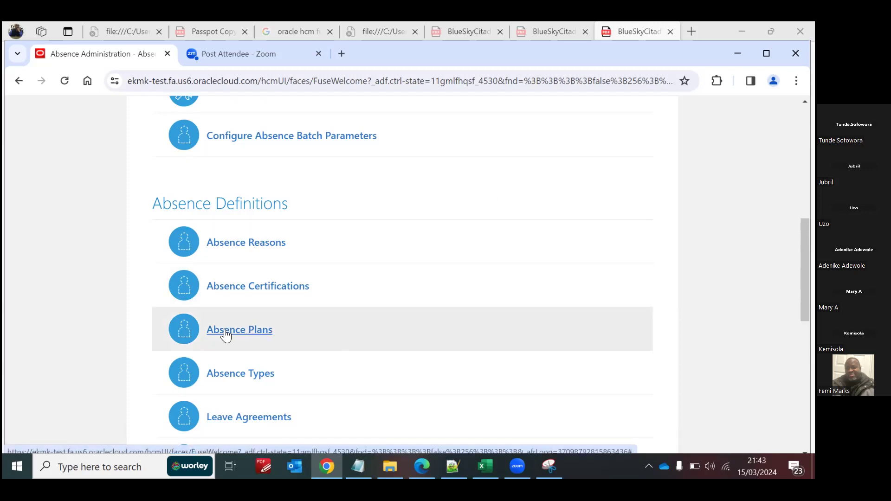
click(266, 330)
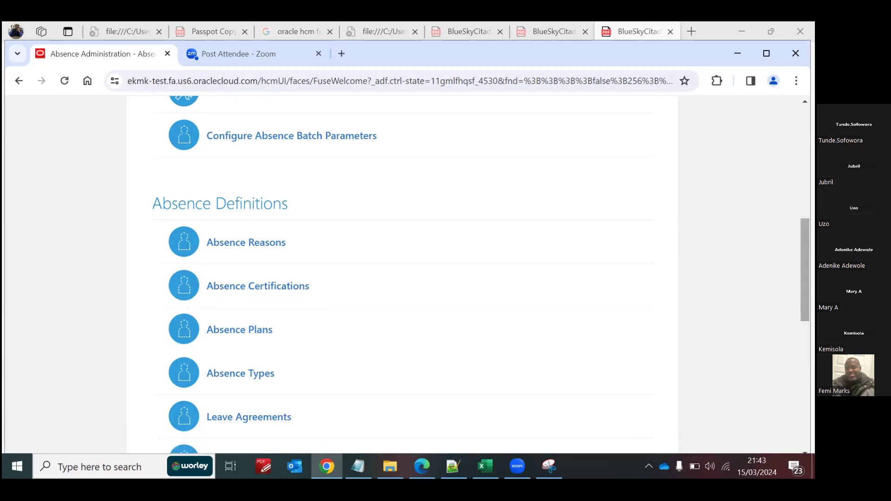
scroll(402, 273, down, 6)
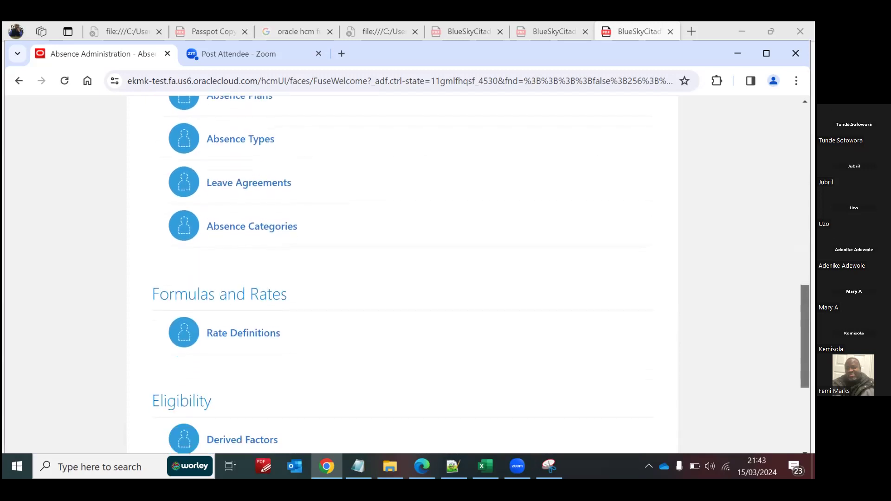
scroll(402, 274, down, 2)
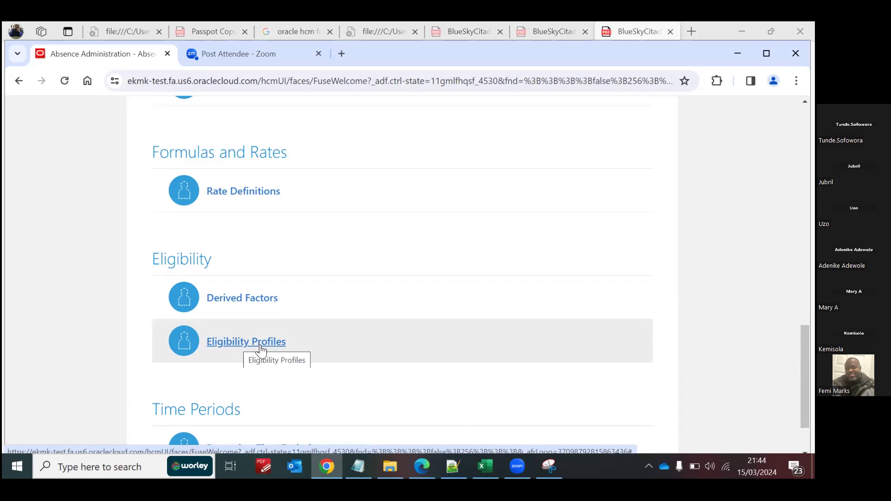
Step: Start a new participant profile under Eligibility Profiles and look over its definition and criteria sections
click(236, 342)
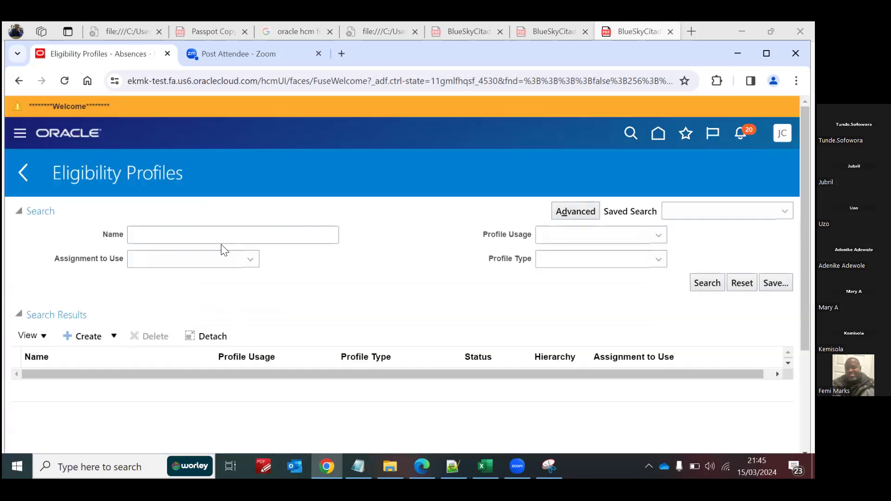
click(98, 342)
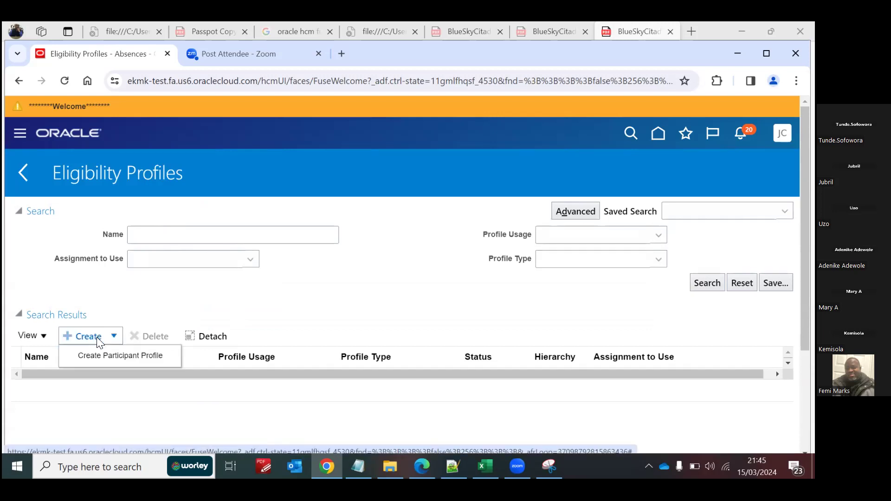
click(117, 357)
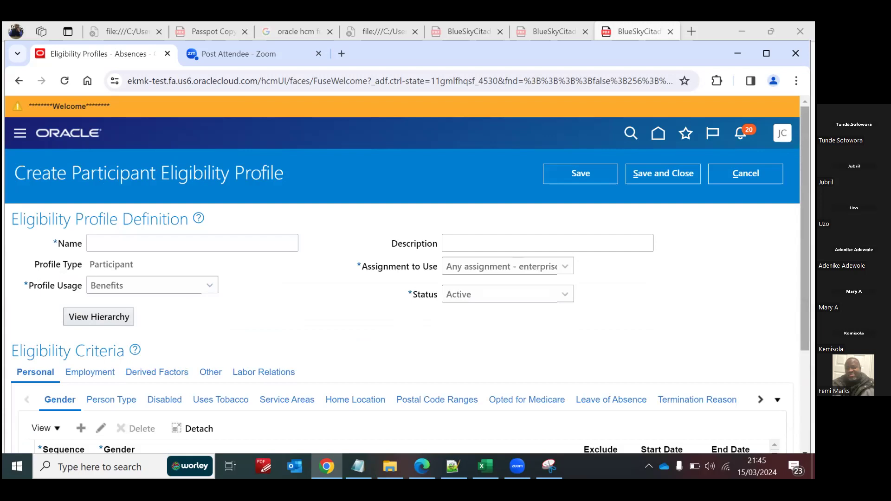
scroll(402, 274, down, 2)
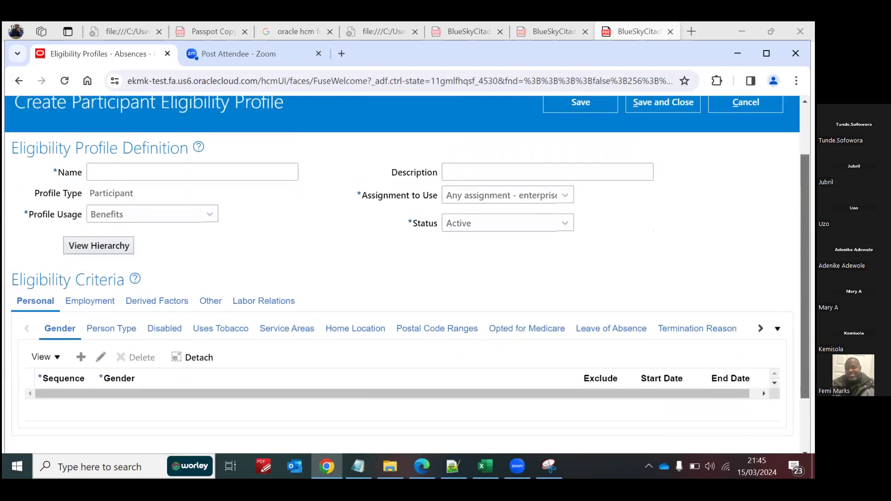
scroll(603, 249, up, 1)
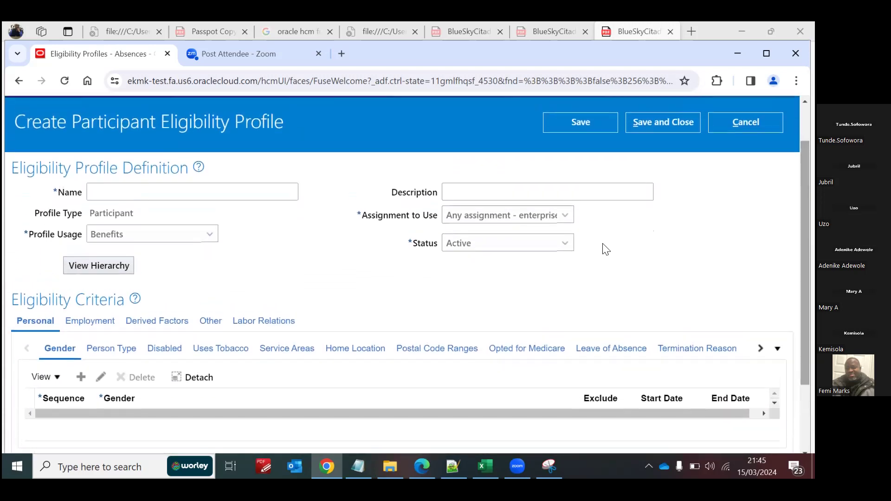
Step: Name the participant eligibility profile "Blue SS Annual Leave Eligibility Profile"
click(232, 193)
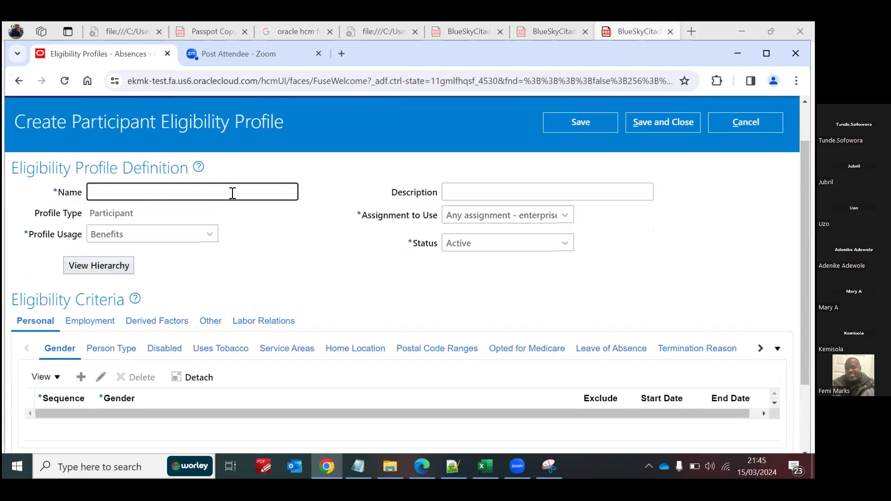
text(Bkue)
key(BackSpace)
key(BackSpace)
key(BackSpace)
text(lue SS Annual Leave)
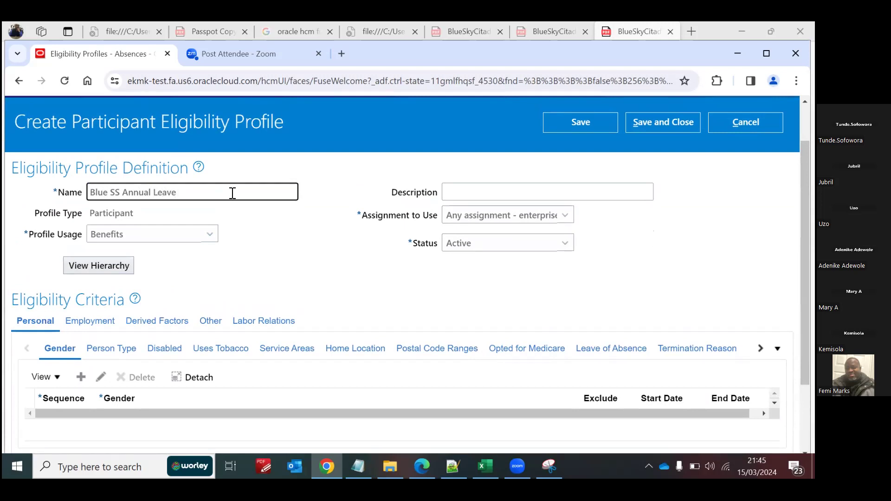
text( Eligibility Profile)
Step: Set the eligibility profile's Profile Usage to Global and recheck the available usage choices
click(212, 240)
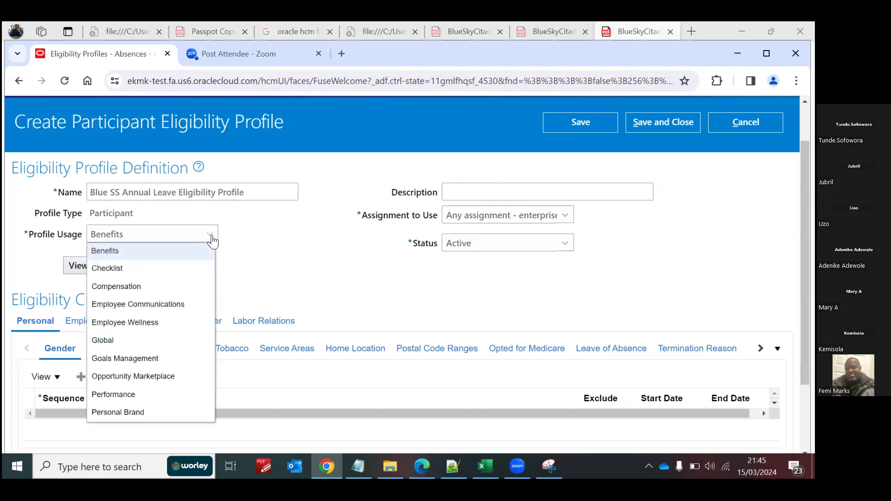
click(210, 239)
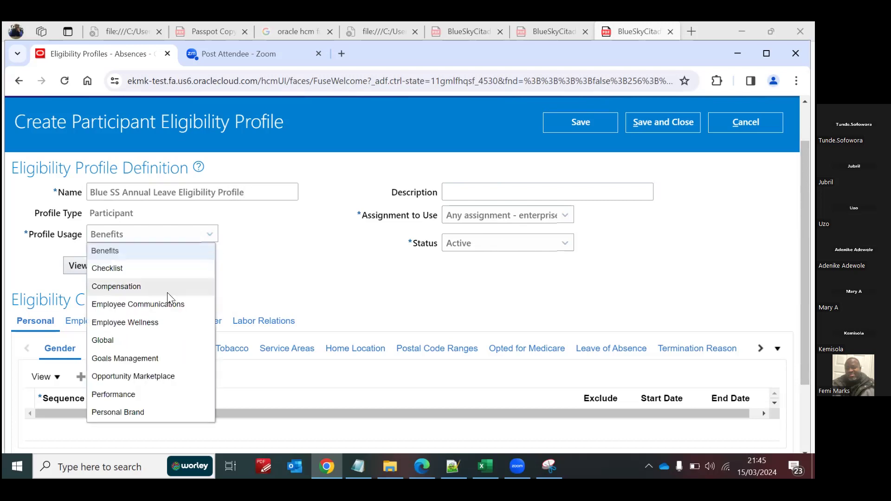
click(129, 341)
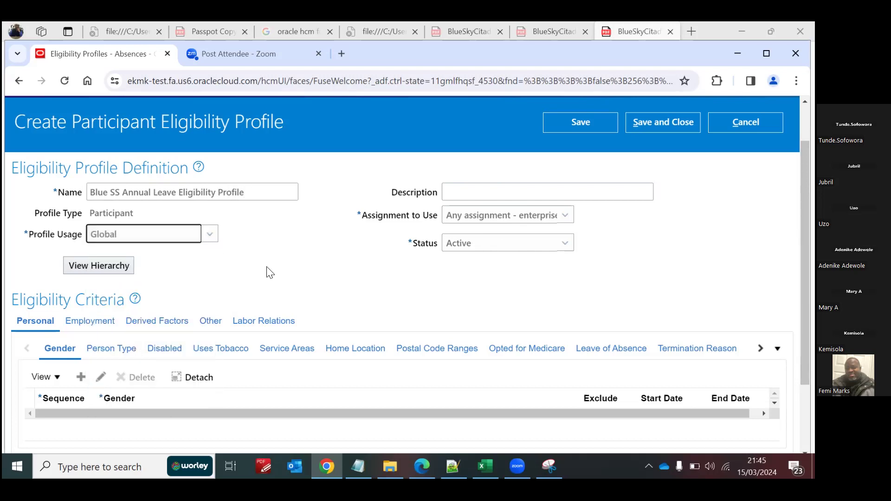
click(210, 237)
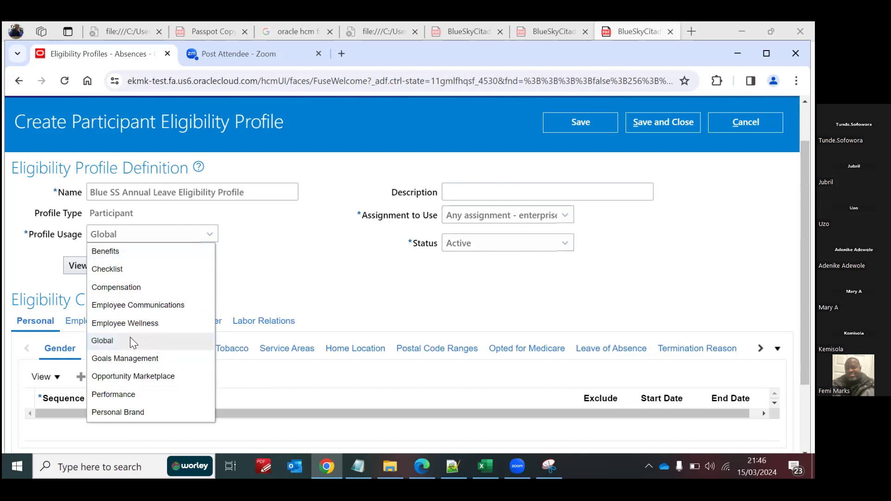
click(269, 287)
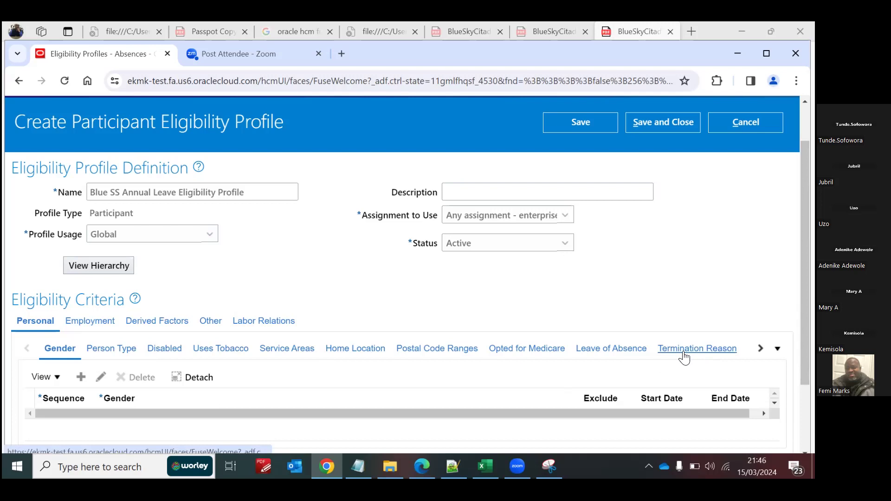
Step: Add an Assignment Status row to the Employment eligibility criteria and give it sequence 1
click(93, 325)
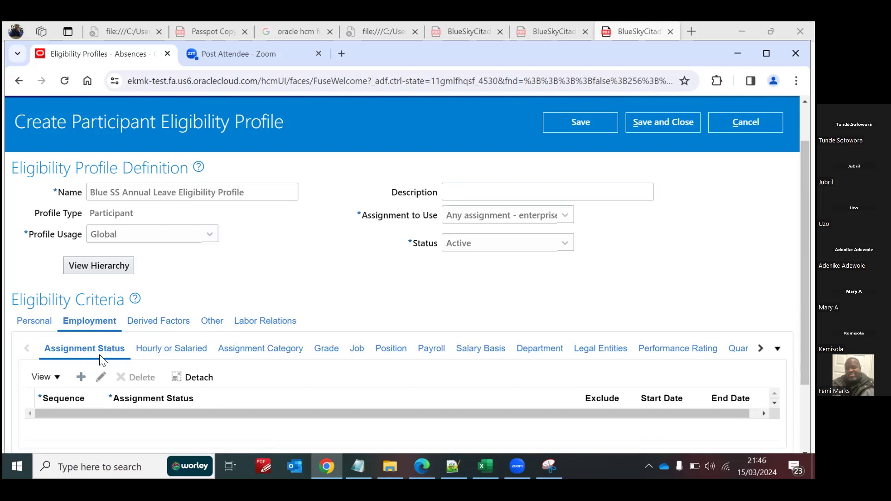
click(81, 378)
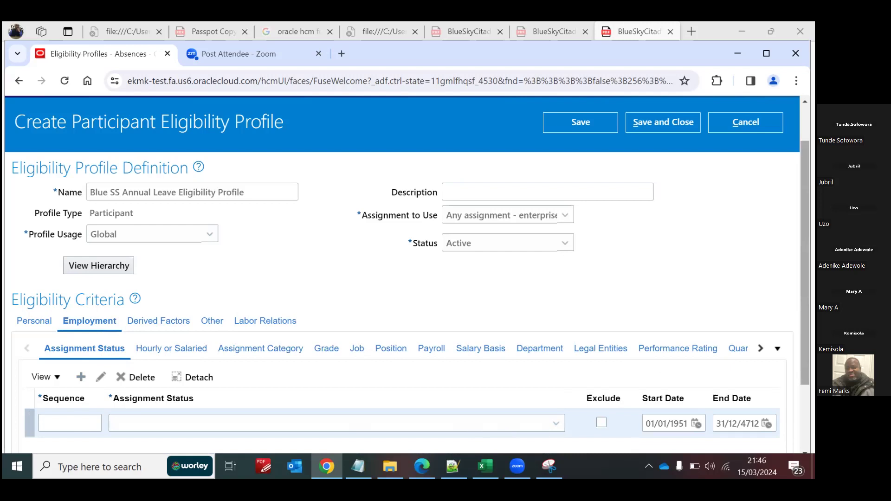
scroll(55, 340, down, 2)
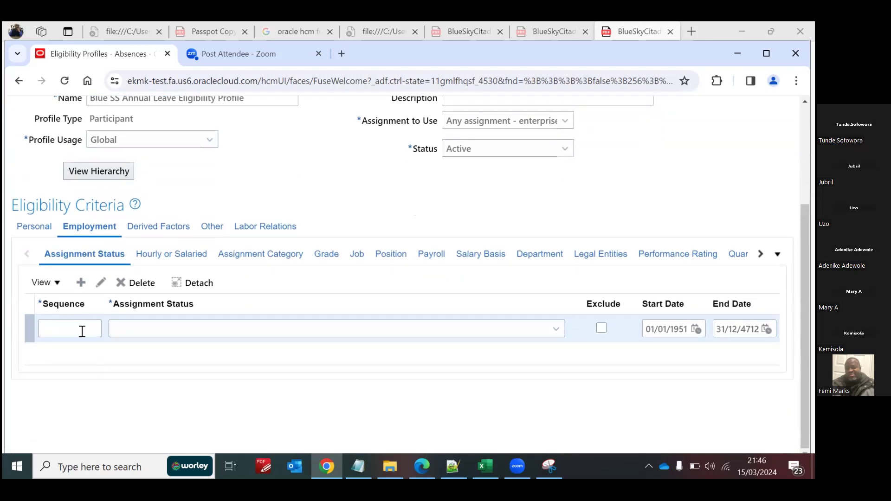
click(85, 330)
text(1)
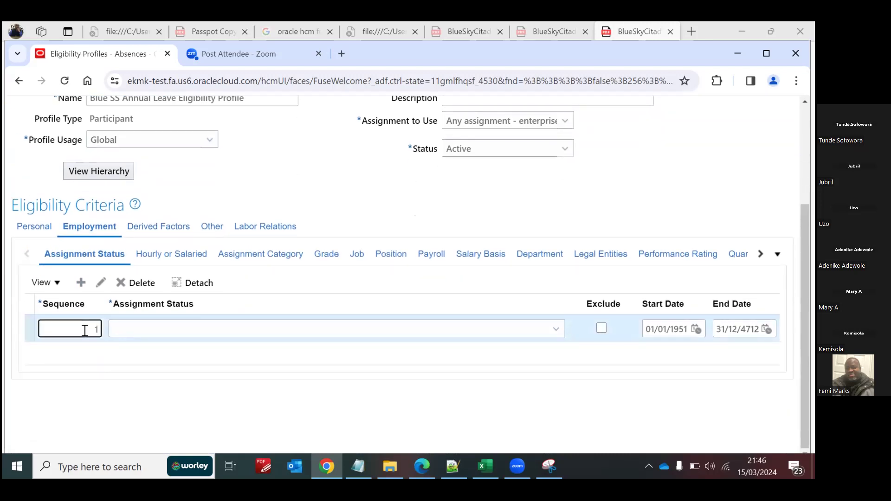
Step: Set the new criterion's Assignment Status to Active - Payroll Eligible
click(554, 331)
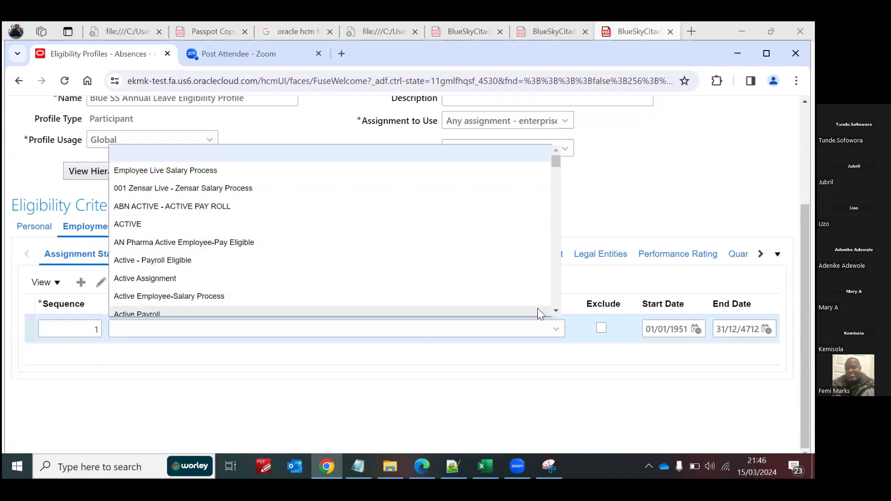
click(556, 310)
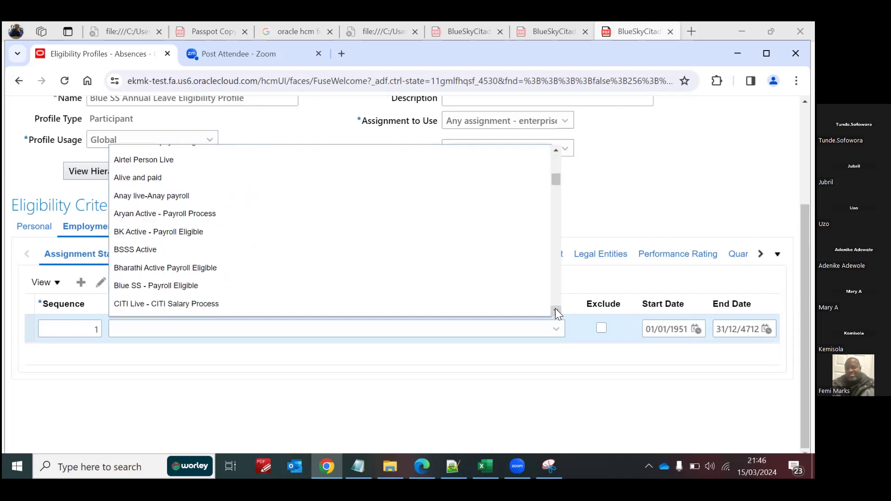
click(556, 310)
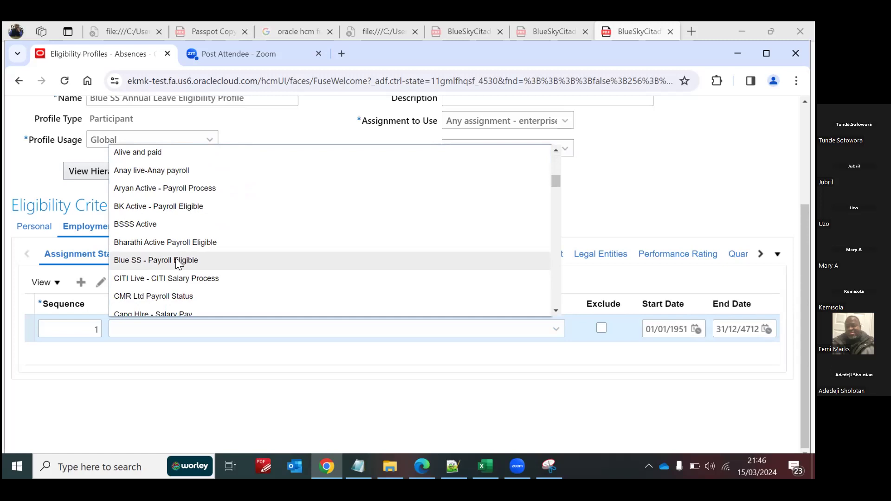
click(555, 149)
click(555, 150)
click(556, 150)
click(555, 149)
click(556, 150)
click(555, 150)
click(555, 149)
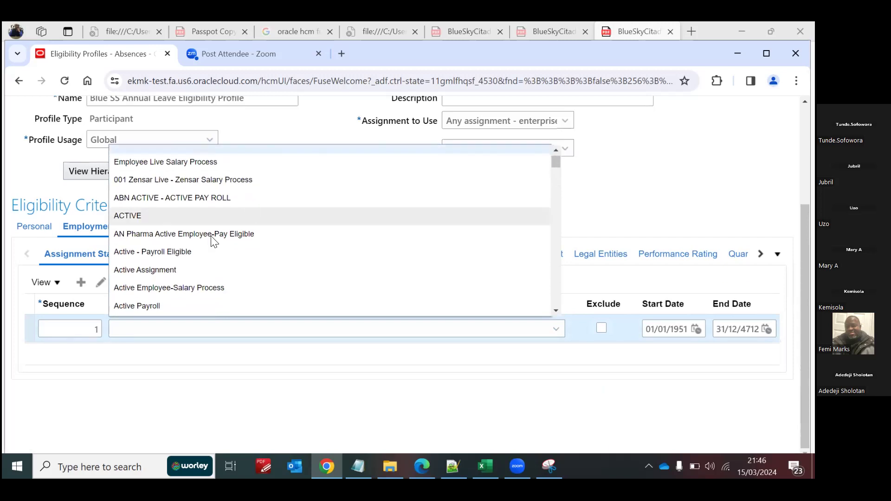
click(175, 254)
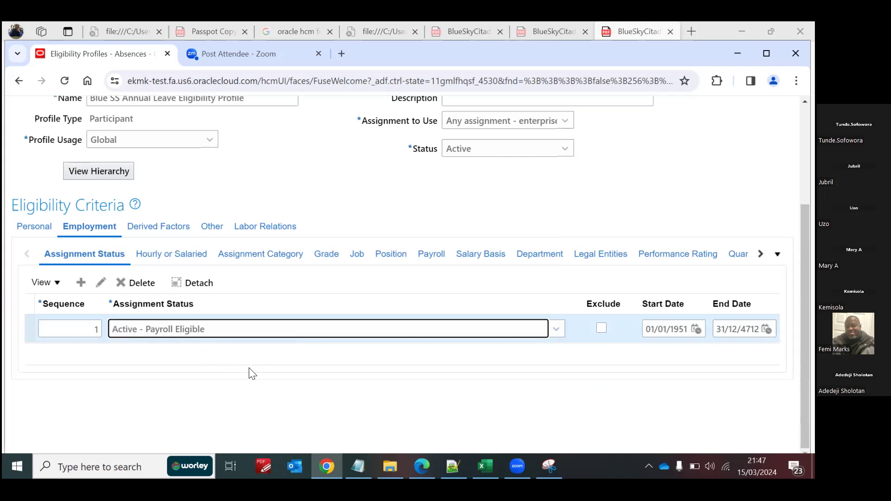
Step: Review the full range of assignment status choices and keep Active - Payroll Eligible for the criterion
click(556, 331)
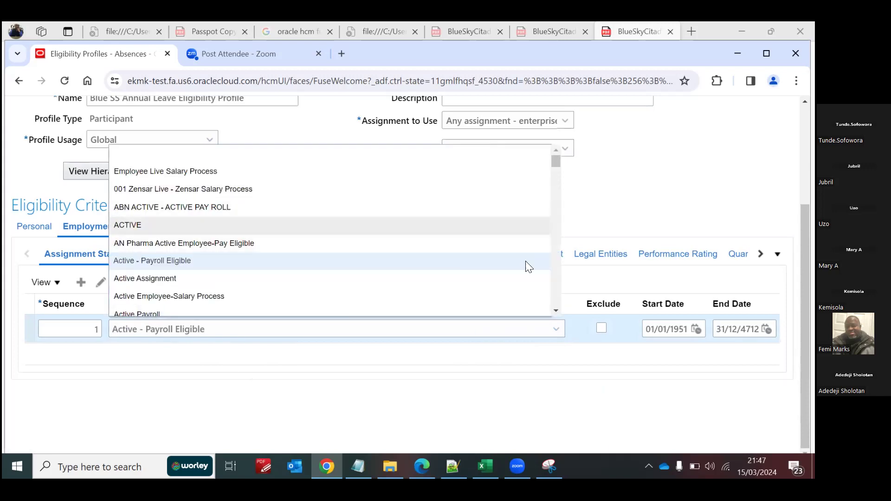
click(556, 310)
drag(556, 310, 556, 309)
click(556, 310)
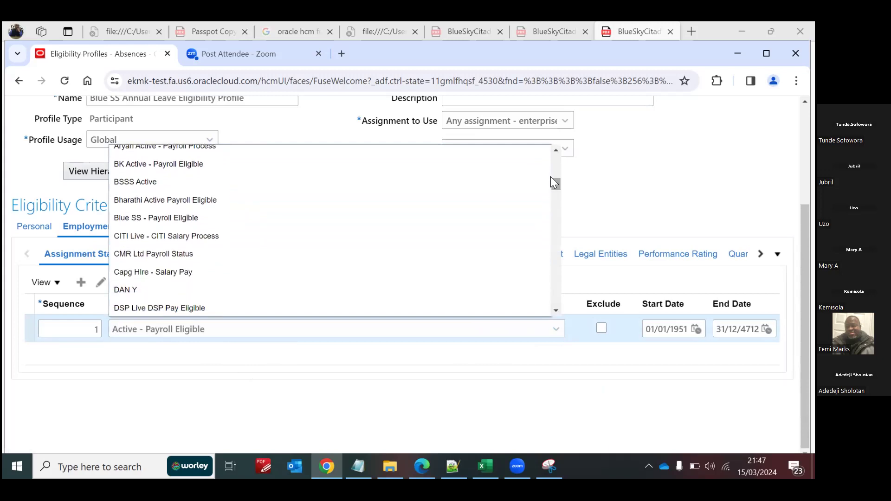
drag(556, 149, 557, 150)
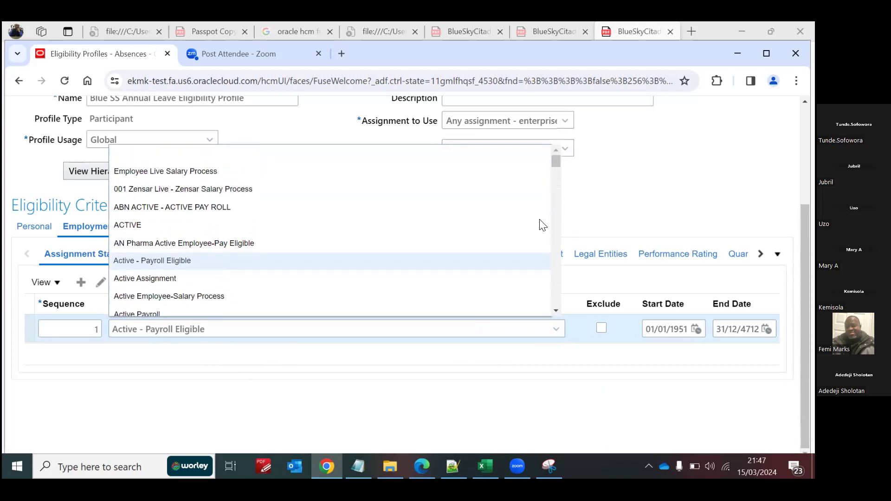
drag(553, 309, 556, 310)
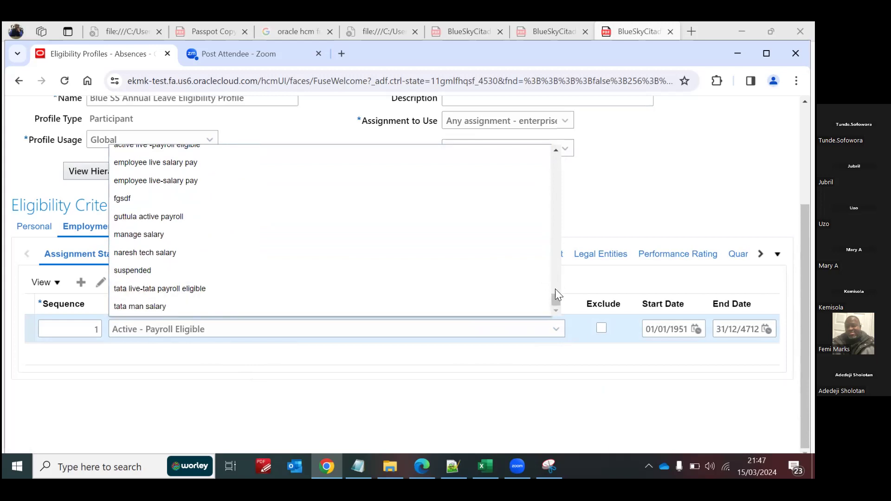
scroll(550, 293, up, 3)
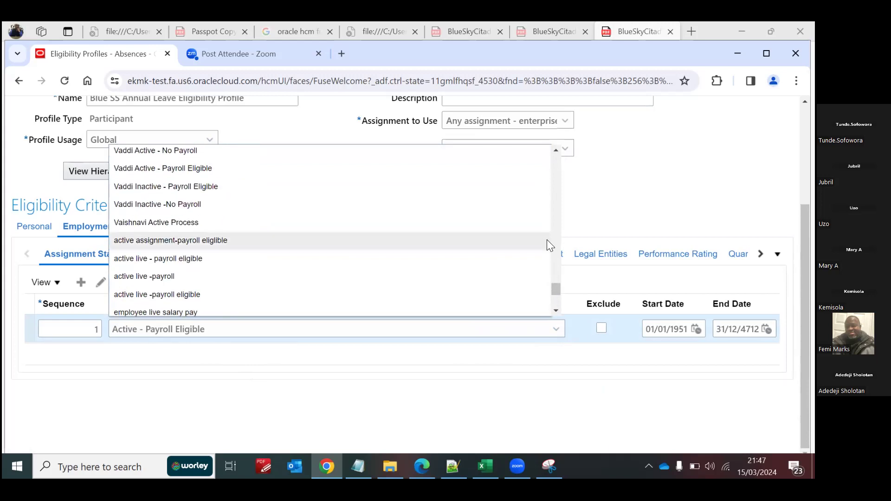
drag(556, 290, 536, 162)
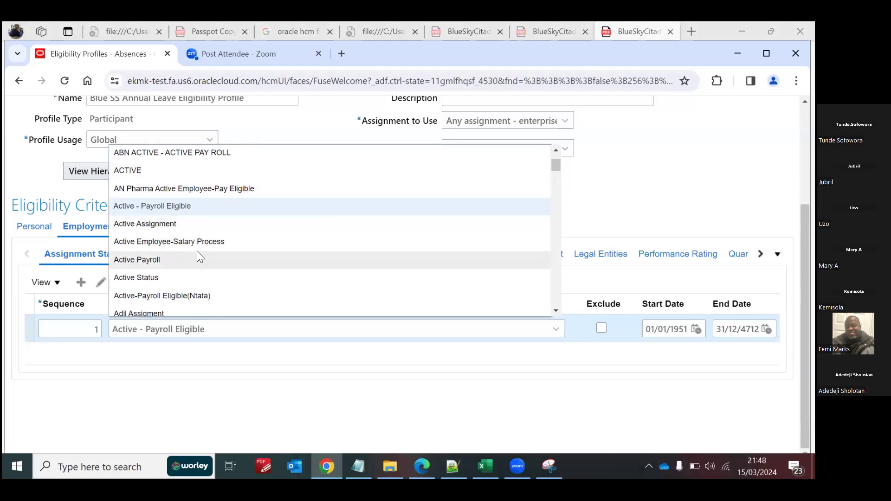
click(171, 205)
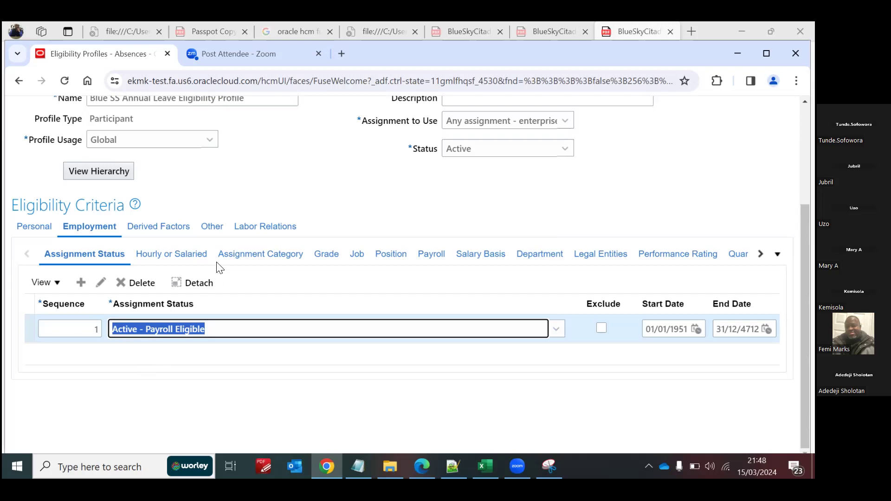
Step: Add an Hourly or Salaried criterion with sequence 1 and the value Salaried
click(168, 260)
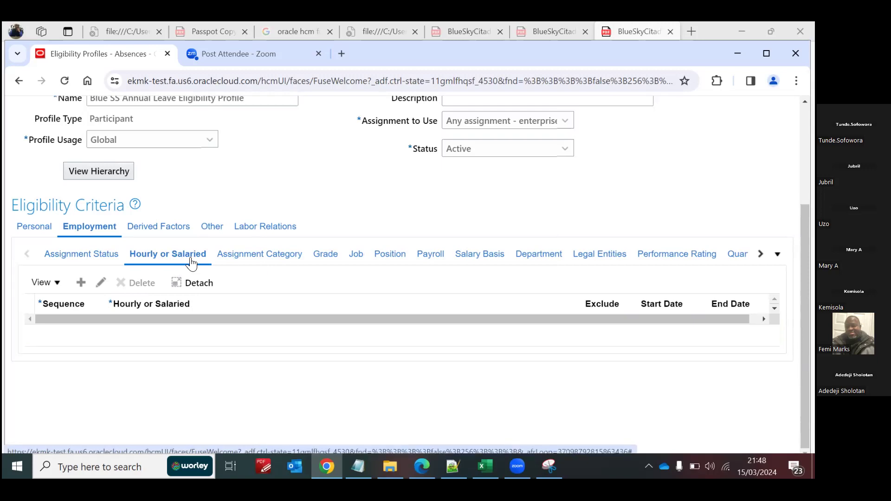
click(82, 283)
click(91, 329)
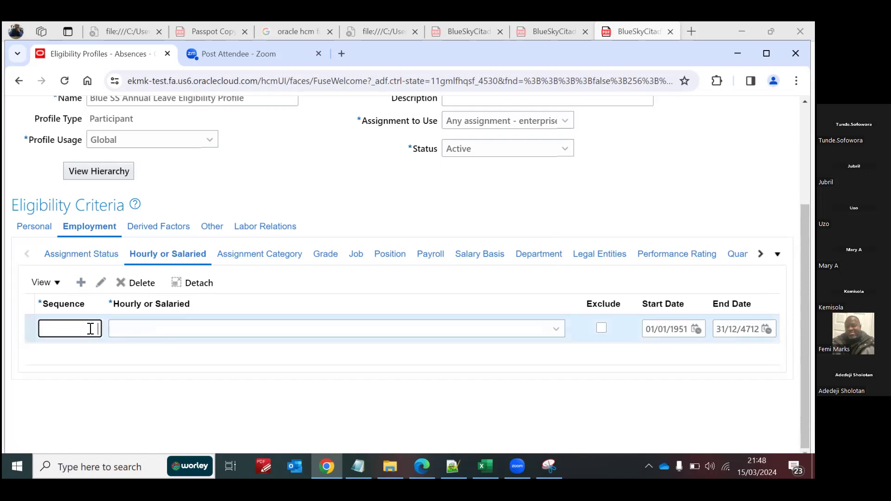
text(1)
click(234, 329)
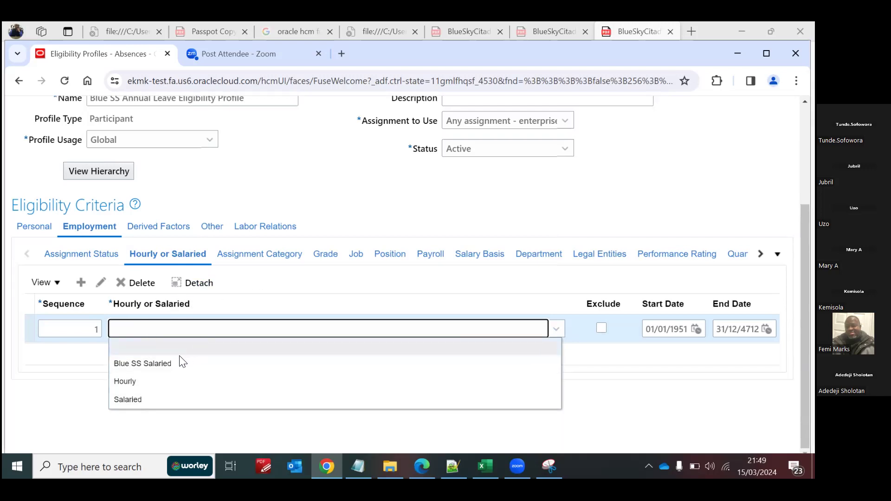
click(140, 405)
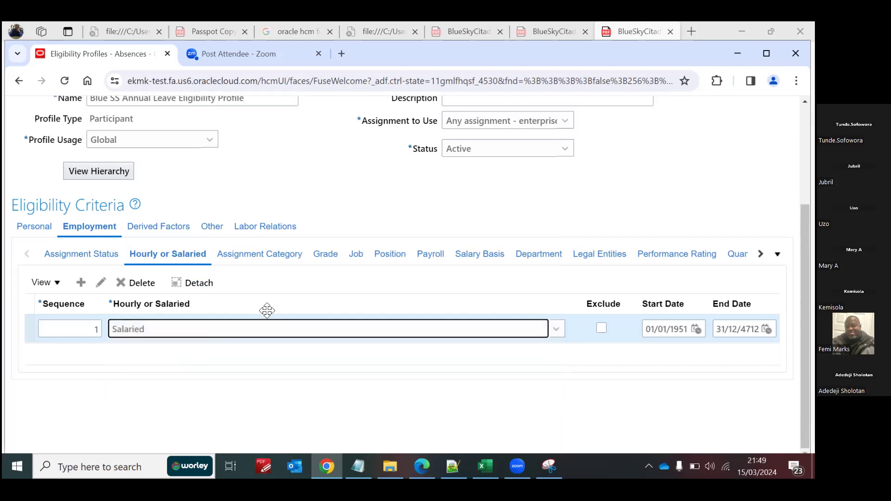
Step: Add an Assignment Category criterion with sequence 1 and look over the full-time or part-time choices
click(259, 255)
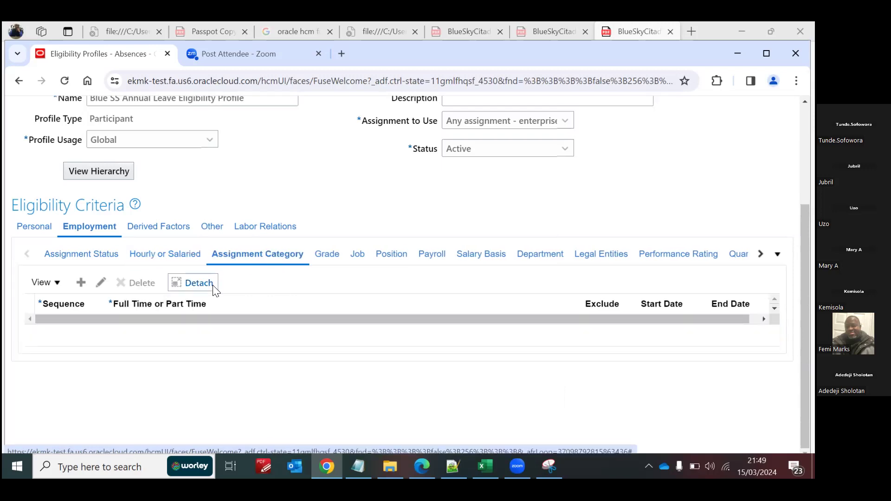
click(81, 283)
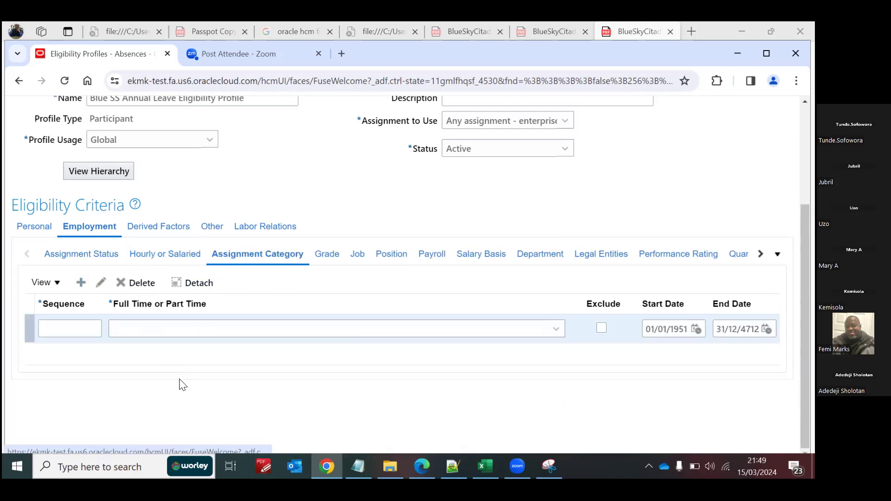
click(94, 327)
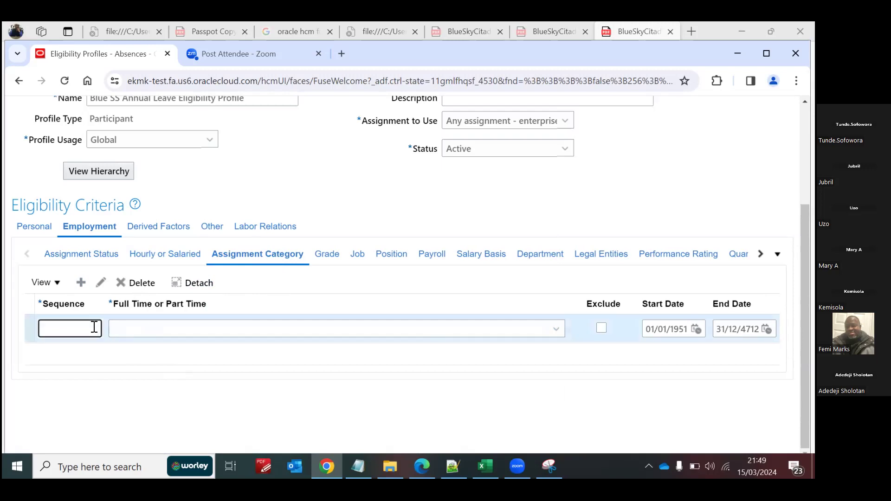
text(1)
click(155, 331)
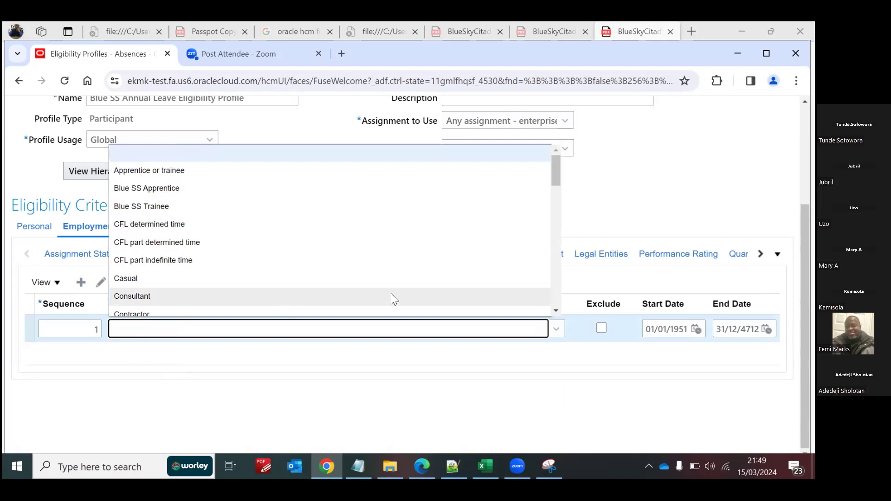
mouse_move(556, 172)
mouse_down()
mouse_move(586, 261)
mouse_move(589, 305)
mouse_move(574, 260)
mouse_move(573, 171)
mouse_up()
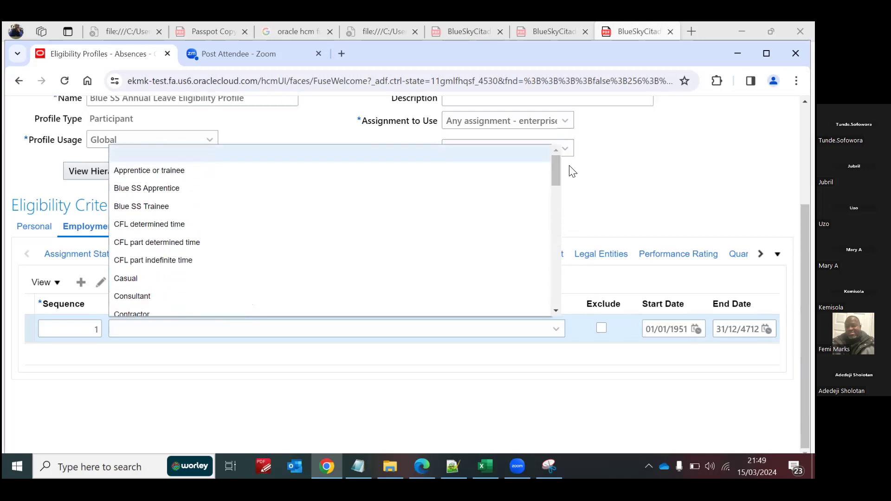
click(617, 207)
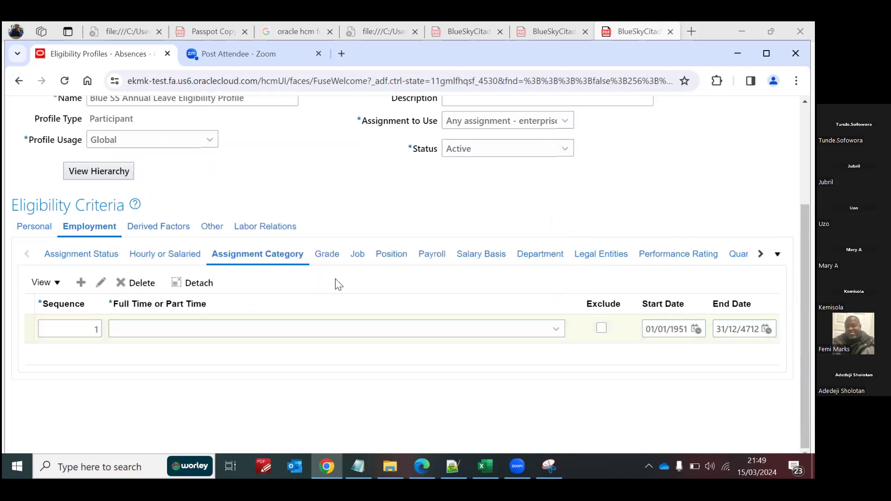
Step: Try to return to the Assignment Status criteria and list the available employment criteria types
click(98, 255)
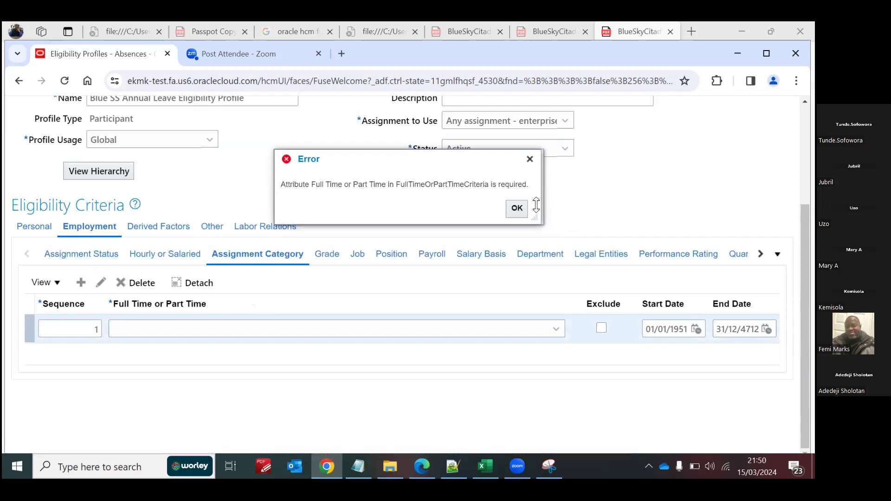
click(516, 210)
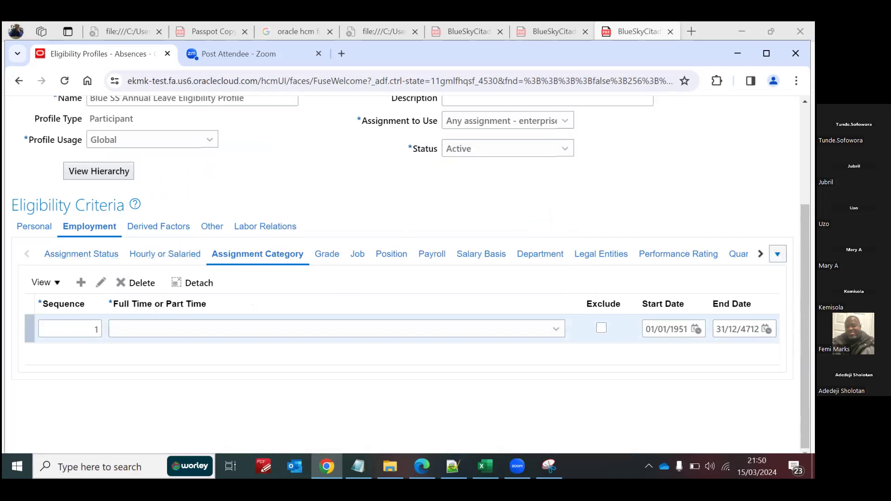
click(778, 254)
mouse_move(805, 278)
mouse_down()
mouse_move(805, 341)
mouse_move(806, 293)
mouse_up()
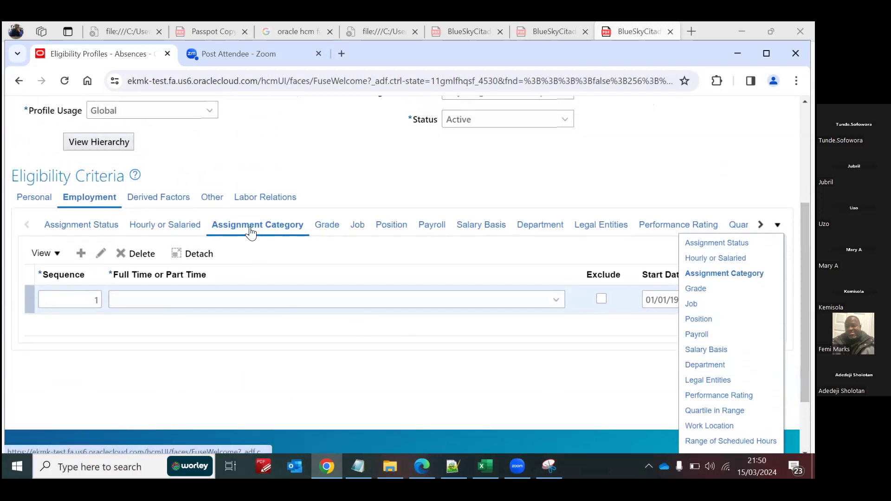
Step: Set the Assignment Category criterion's Full Time or Part Time value to Full-time regular
click(191, 304)
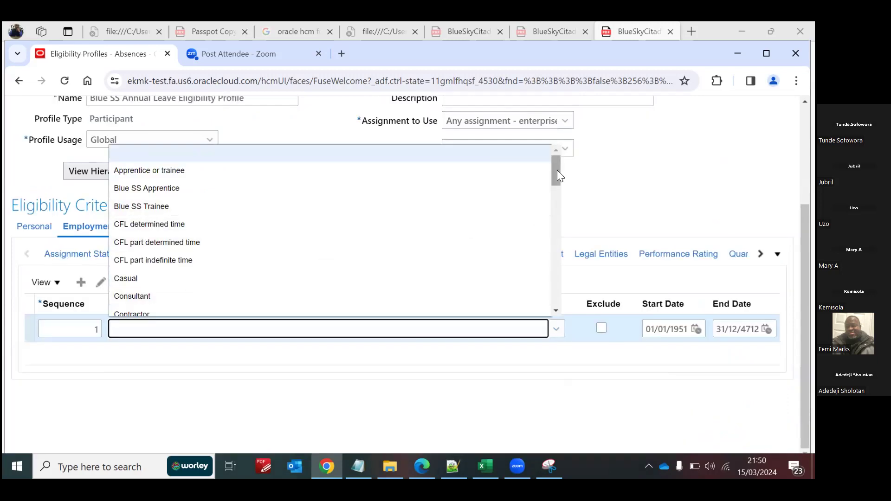
drag(557, 171, 571, 235)
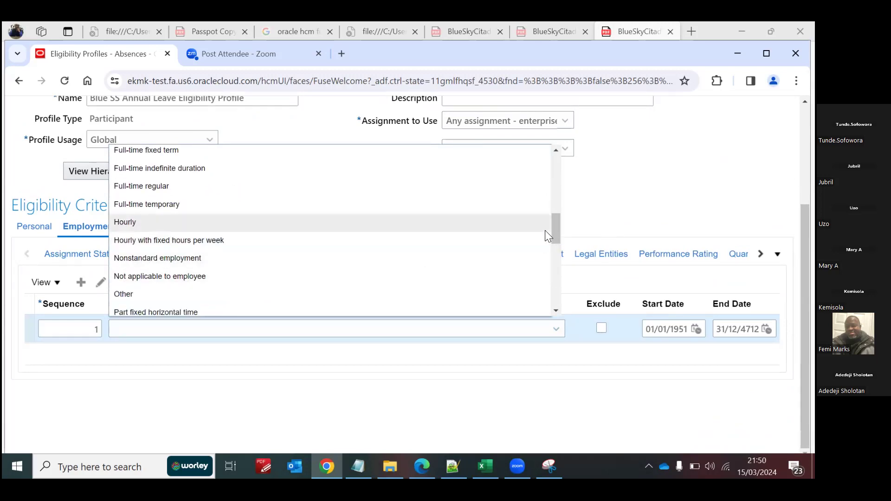
click(168, 186)
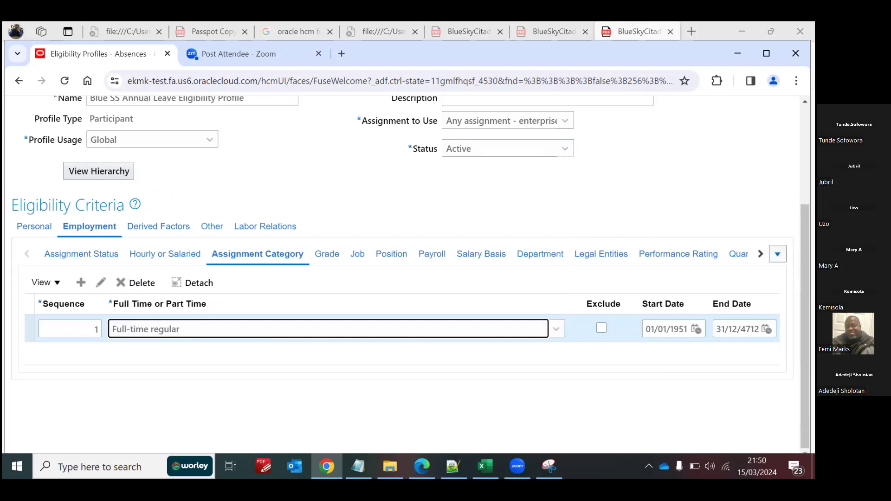
Step: Save the participant eligibility profile and return to its Assignment Category criteria
drag(806, 245, 805, 161)
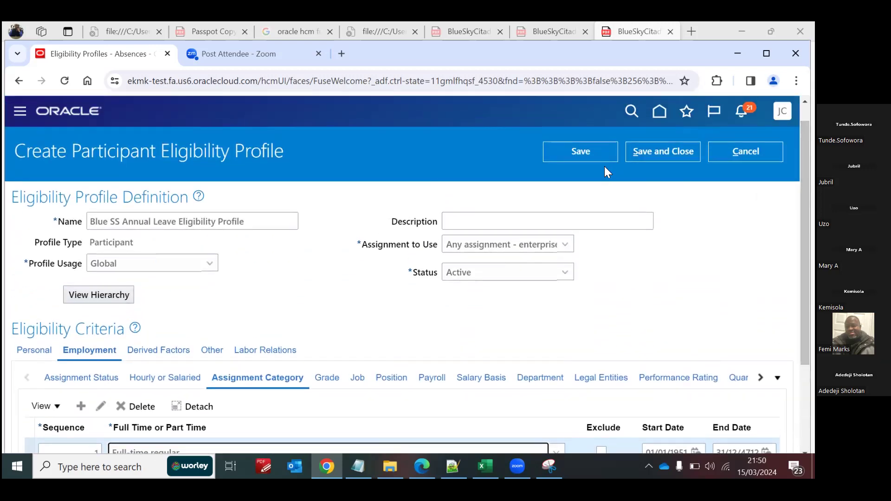
click(588, 152)
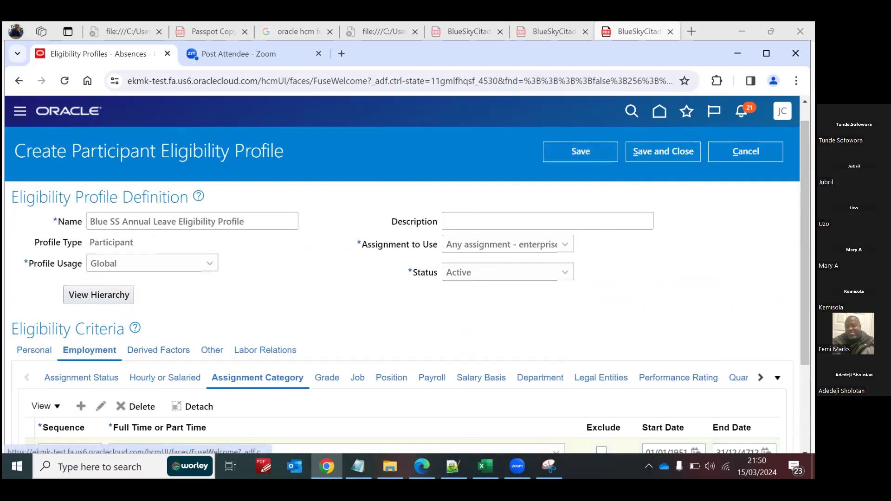
drag(806, 209, 805, 285)
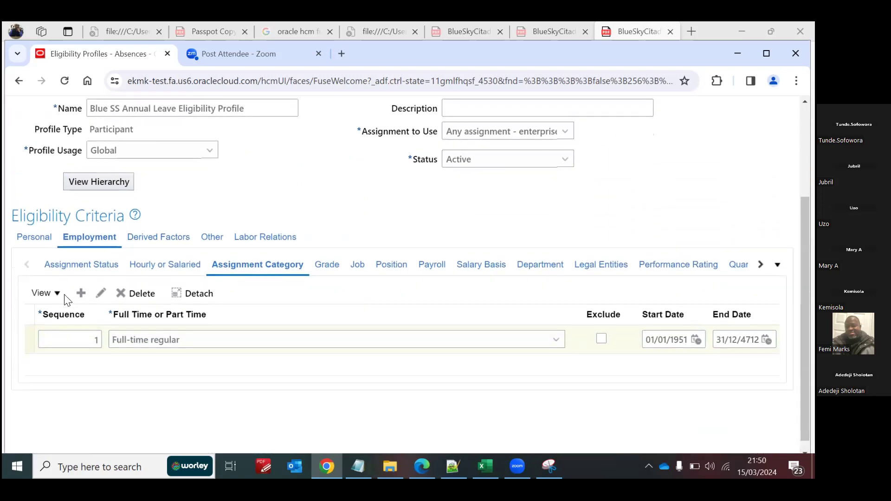
Step: Add a Person Type criterion with sequence 1 to the profile's Personal criteria and list the person types
click(91, 271)
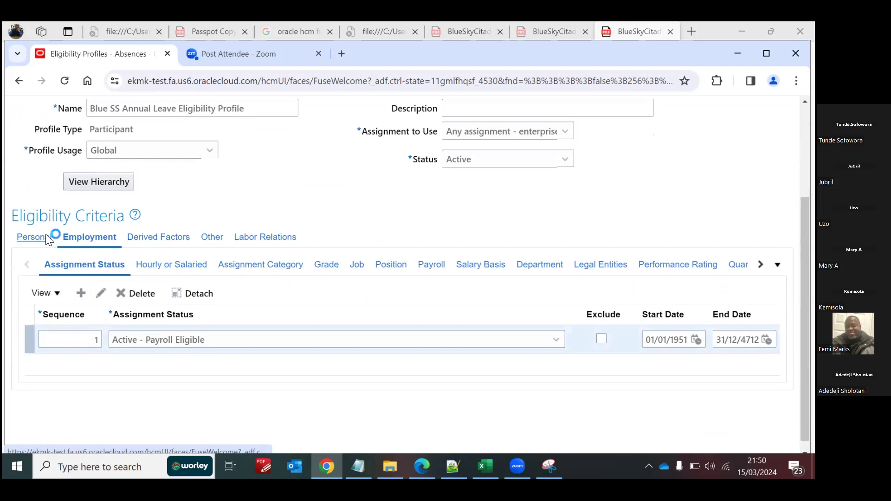
click(102, 273)
click(81, 293)
click(86, 340)
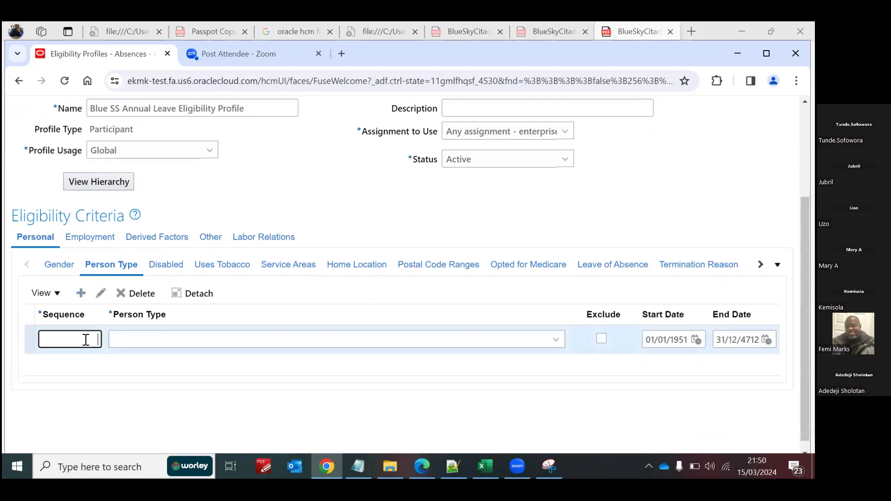
click(132, 338)
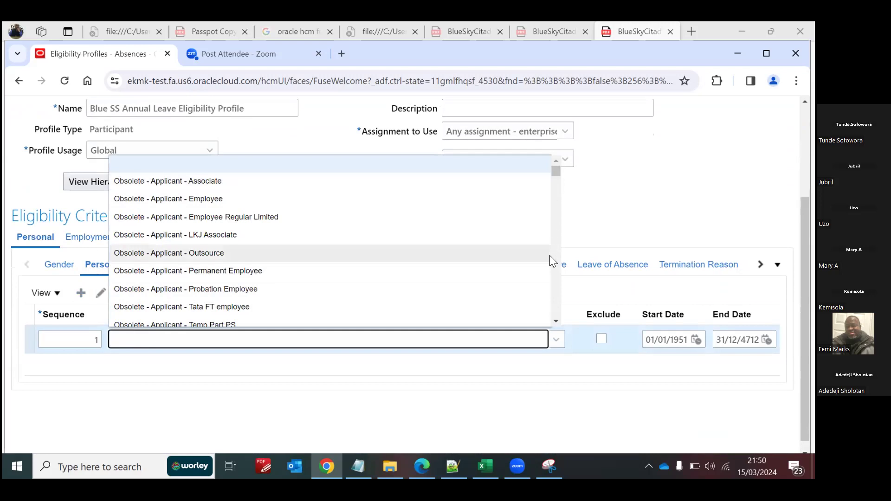
Step: Look through the person types available for the Person Type criterion, especially the Employee entries, without choosing one
scroll(555, 276, down, 5)
scroll(555, 276, down, 8)
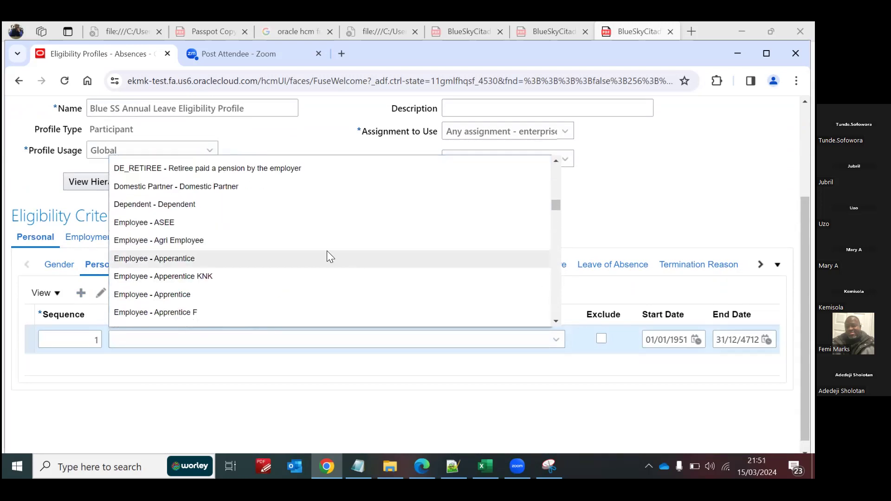
scroll(556, 321, down, 4)
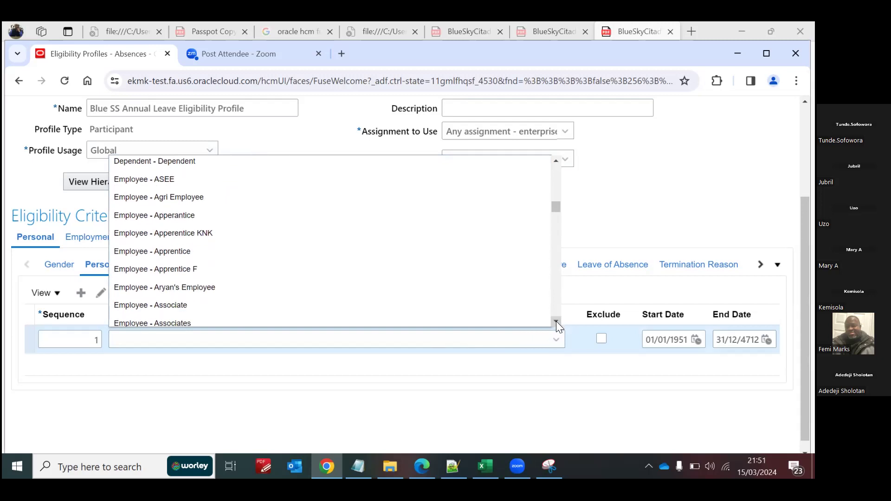
scroll(557, 322, down, 3)
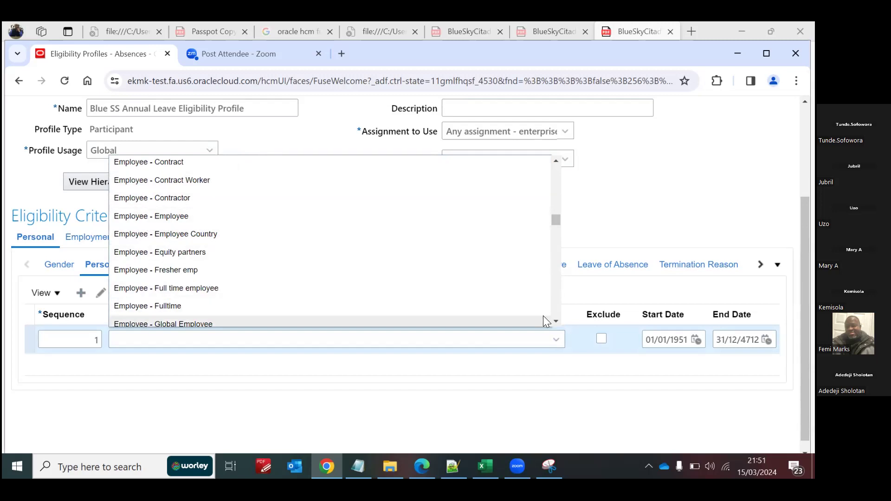
scroll(556, 320, down, 2)
scroll(555, 321, down, 5)
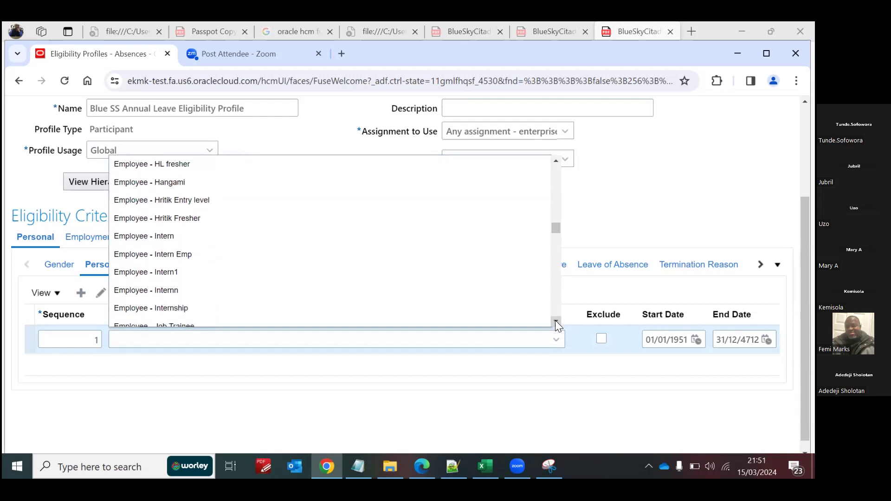
scroll(555, 320, down, 5)
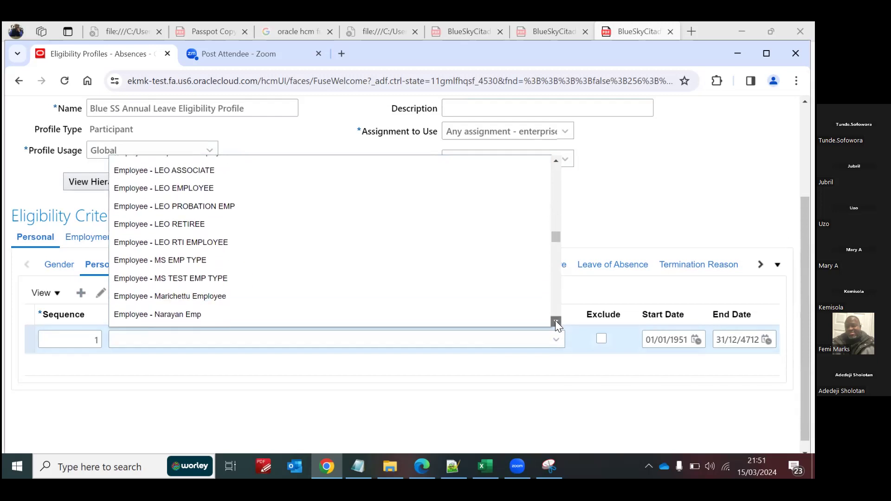
scroll(555, 321, down, 5)
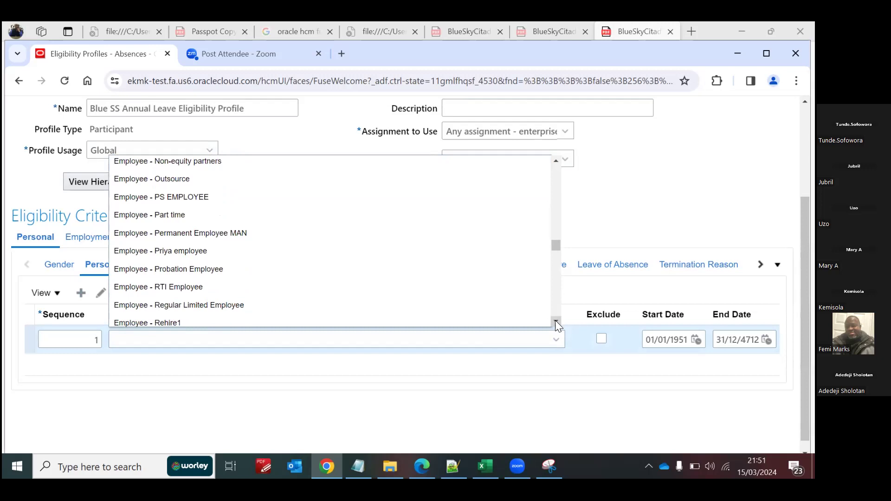
scroll(556, 321, down, 5)
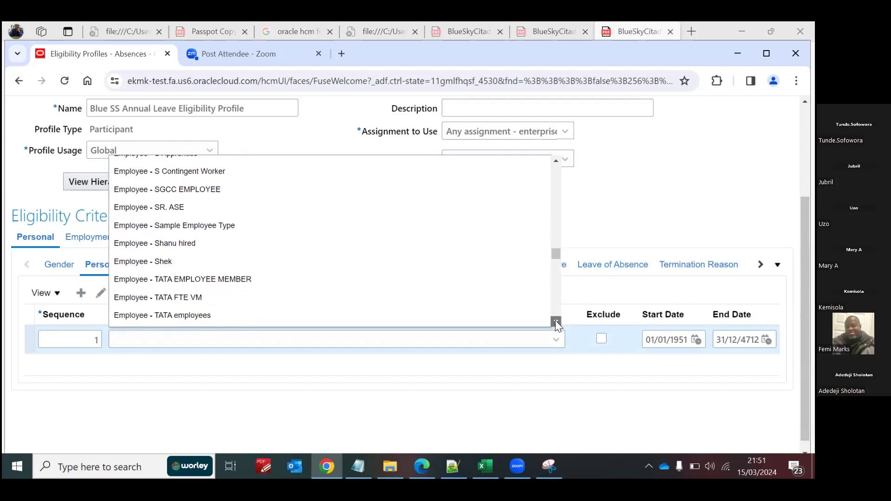
scroll(556, 320, down, 5)
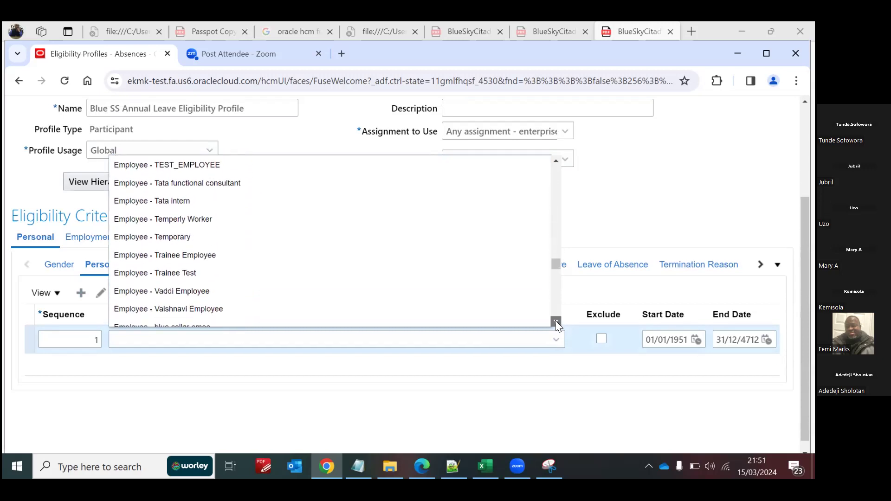
scroll(555, 320, down, 5)
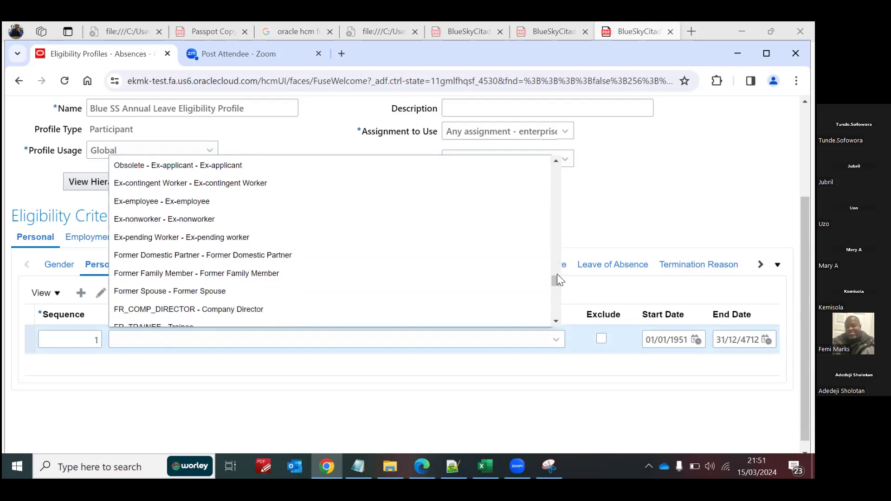
drag(556, 280, 553, 185)
click(597, 223)
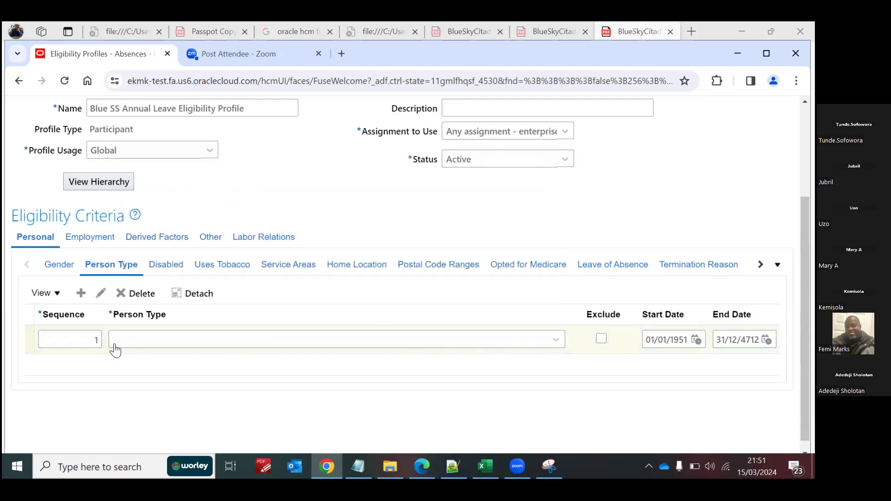
Step: Clear the Person Type criterion's sequence and delete the incomplete criterion
click(95, 341)
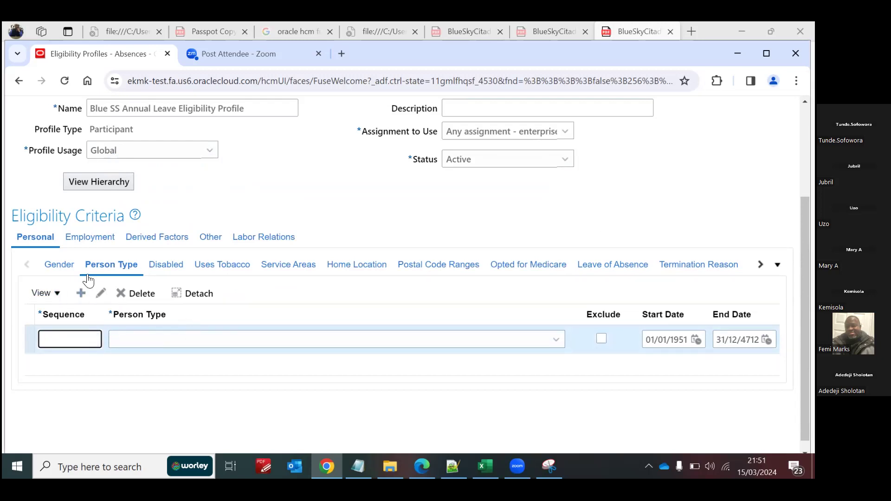
click(86, 243)
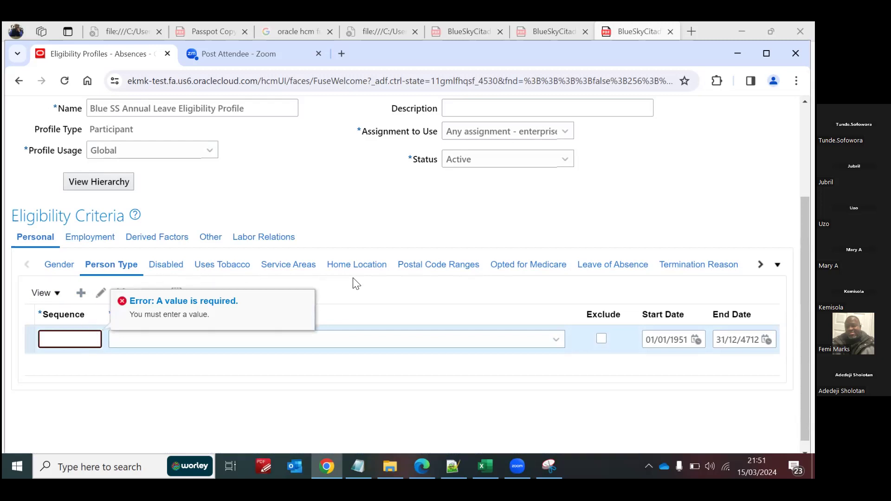
click(364, 282)
click(124, 293)
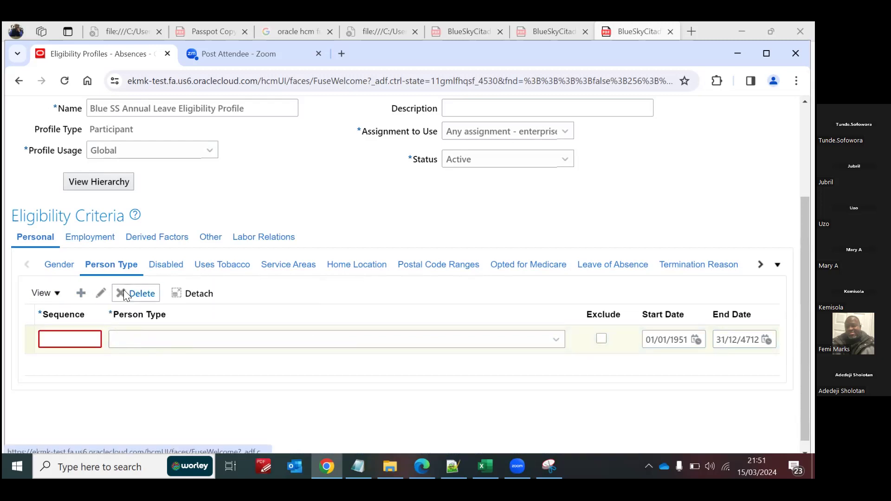
click(372, 355)
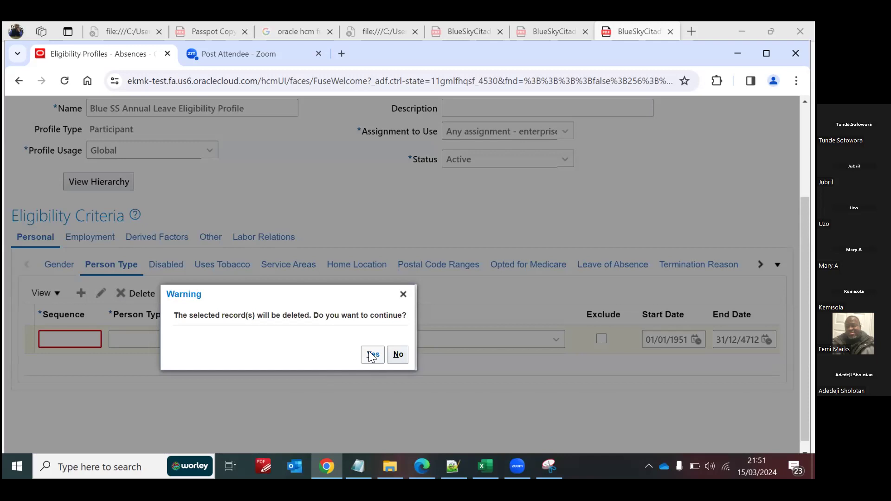
Step: Return to the Employment criteria, and save and close the annual leave eligibility profile
click(91, 238)
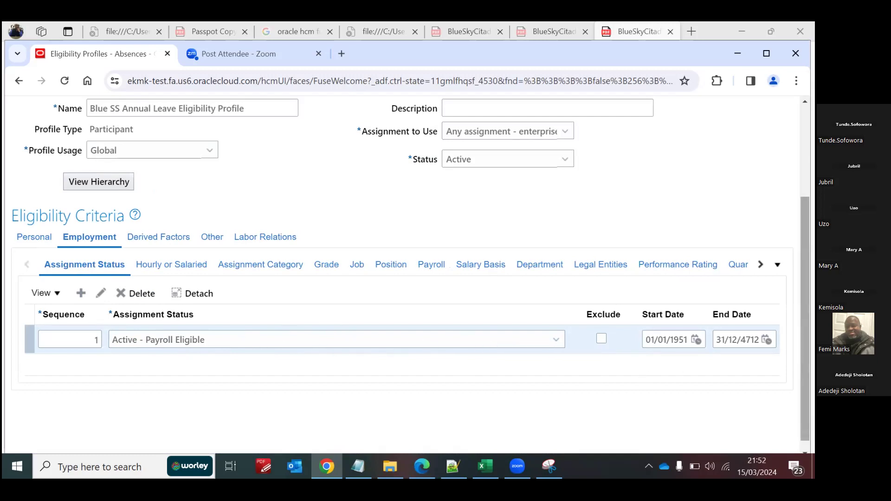
scroll(403, 267, up, 3)
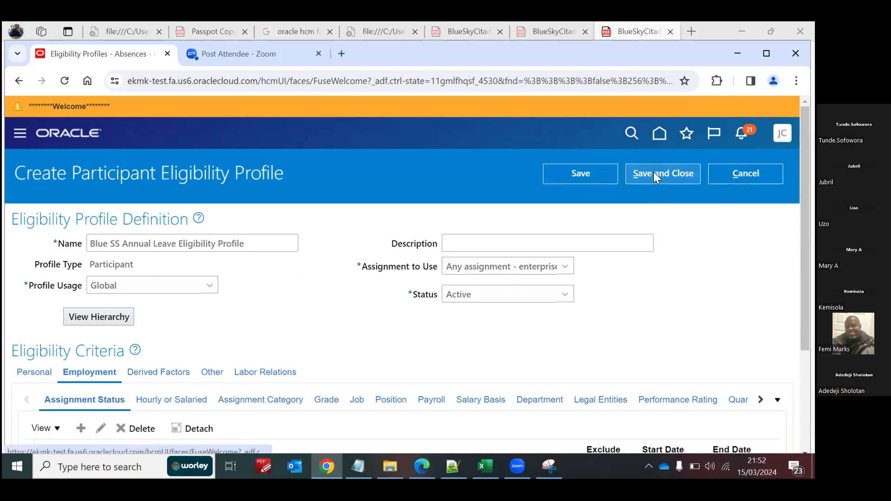
click(654, 172)
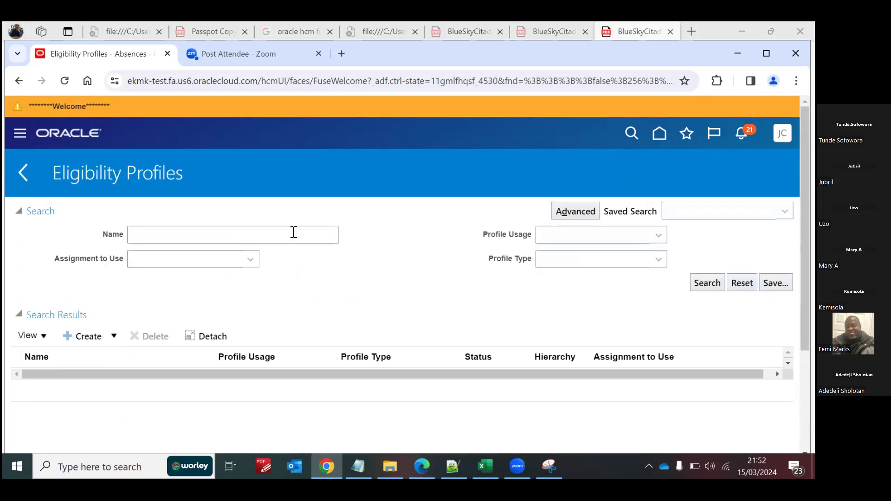
Step: Create a participant eligibility profile named Blue SS Sick Leave Eligibility Profile with Global profile usage
click(88, 337)
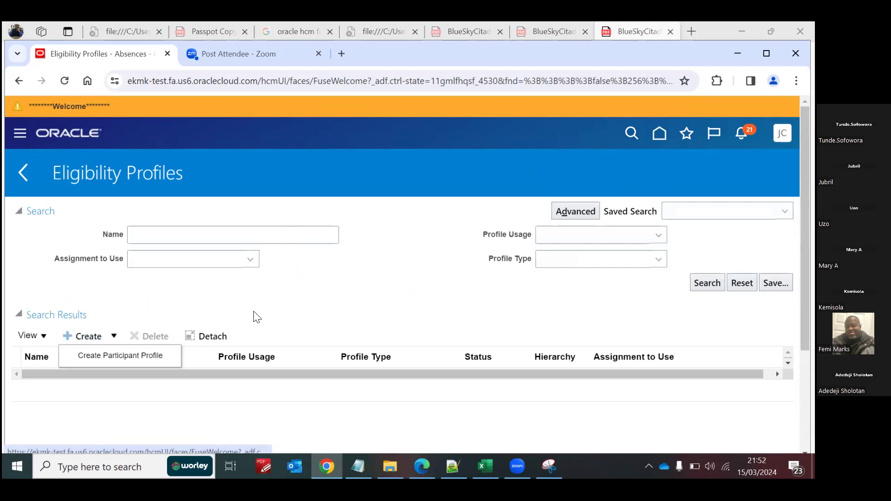
click(233, 234)
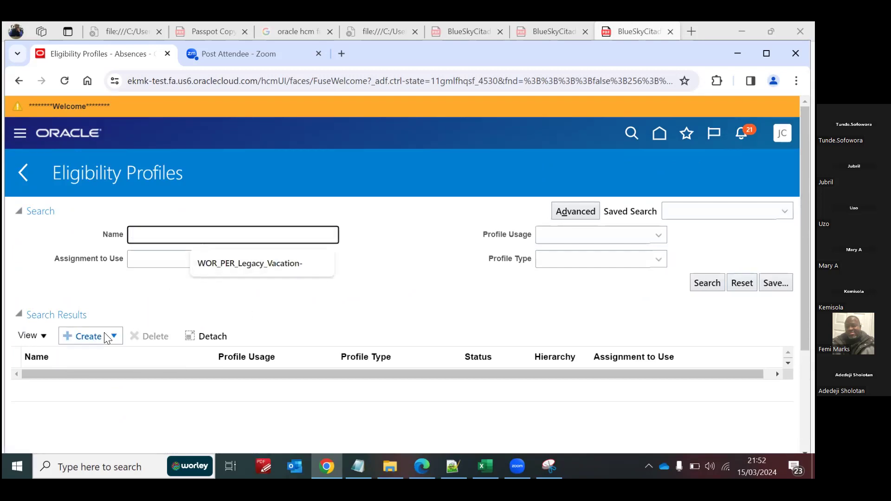
click(90, 334)
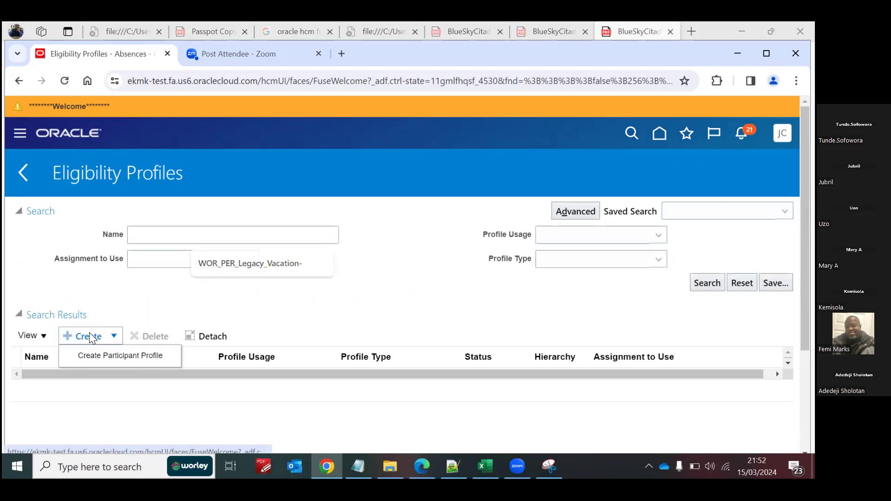
click(108, 356)
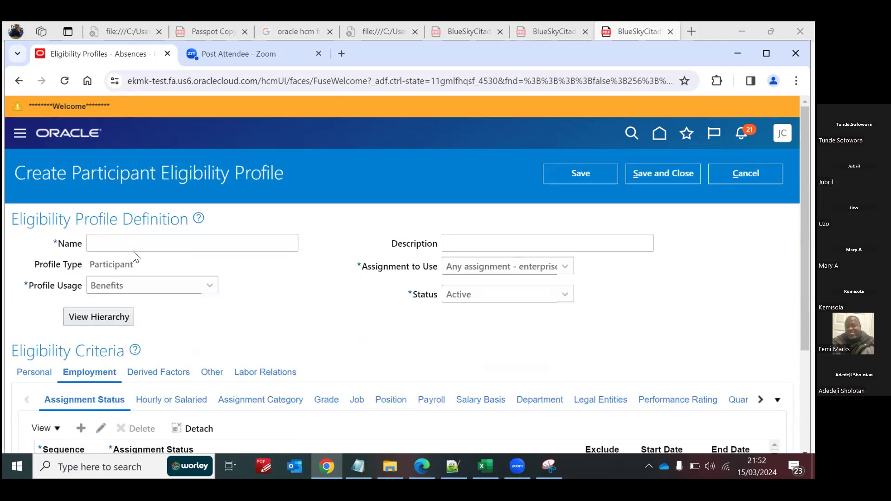
click(132, 240)
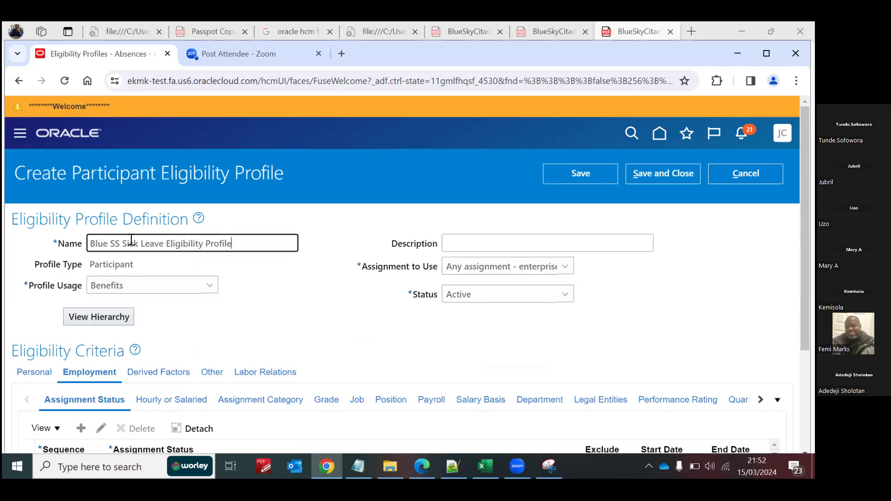
click(139, 292)
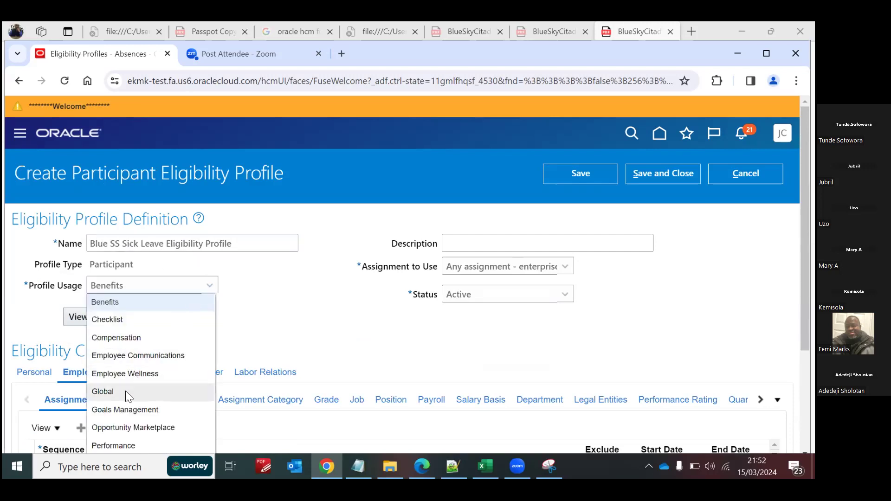
click(124, 400)
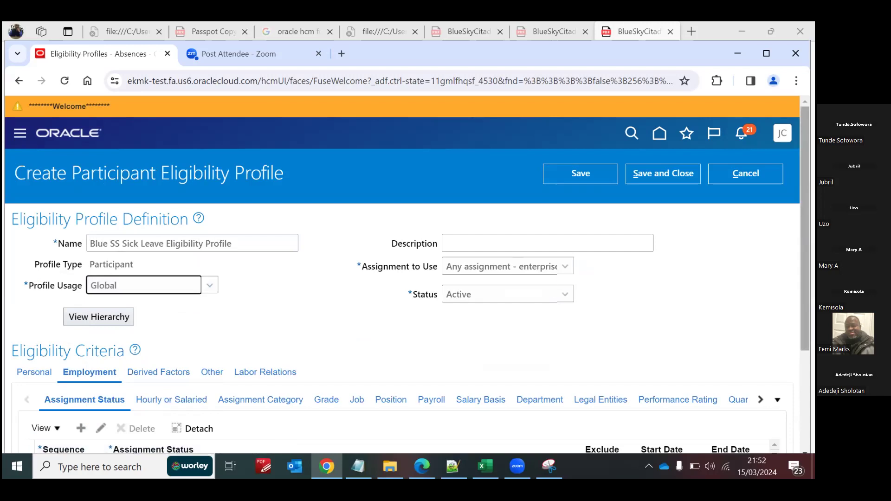
Step: Add an Assignment Status criterion with sequence 1 and status Active - Payroll Eligible, and save and close the sick leave profile
scroll(269, 300, down, 3)
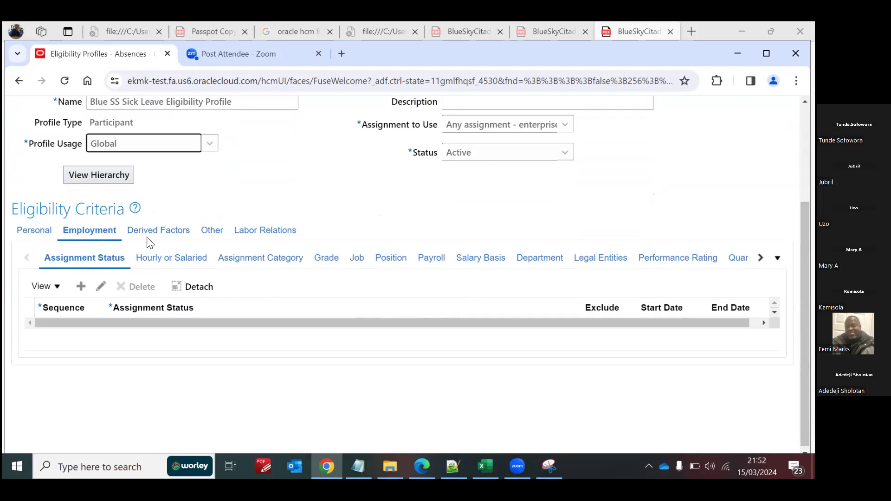
click(81, 286)
click(87, 334)
text(1)
click(131, 339)
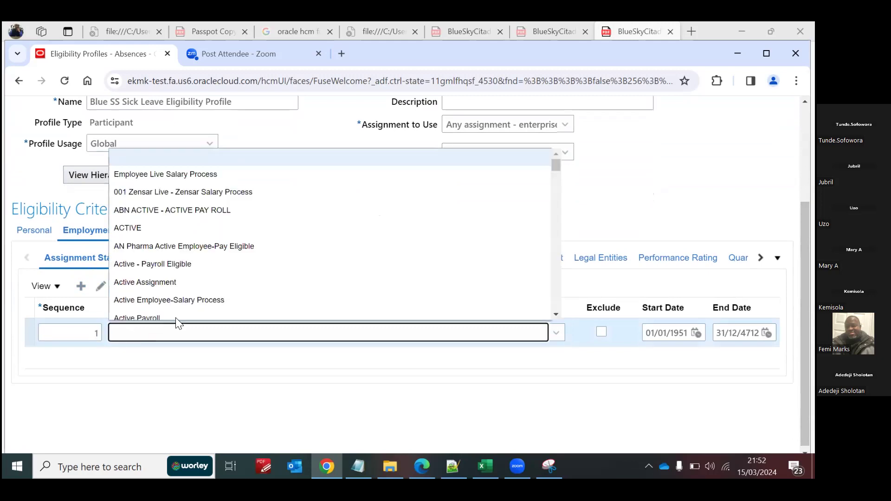
click(228, 264)
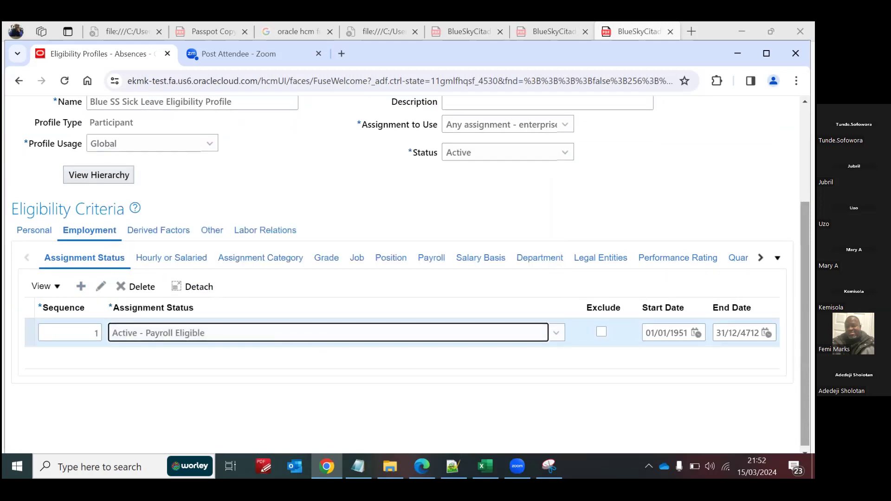
scroll(418, 279, up, 3)
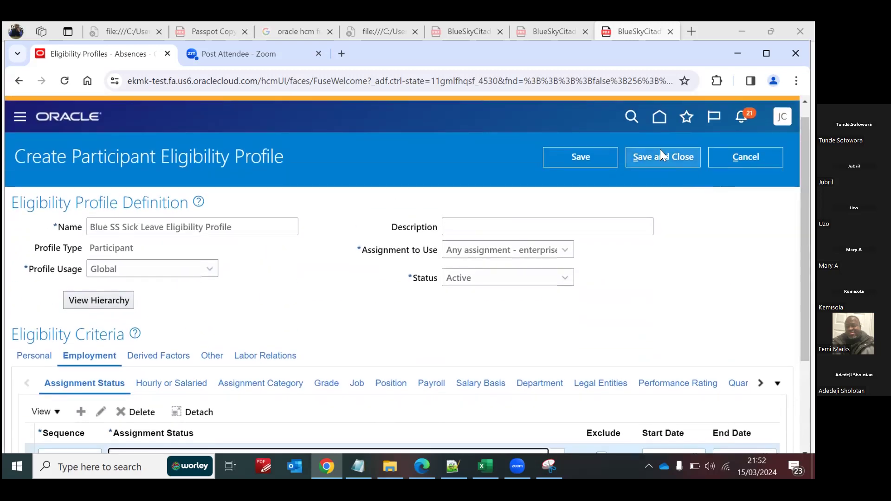
click(663, 156)
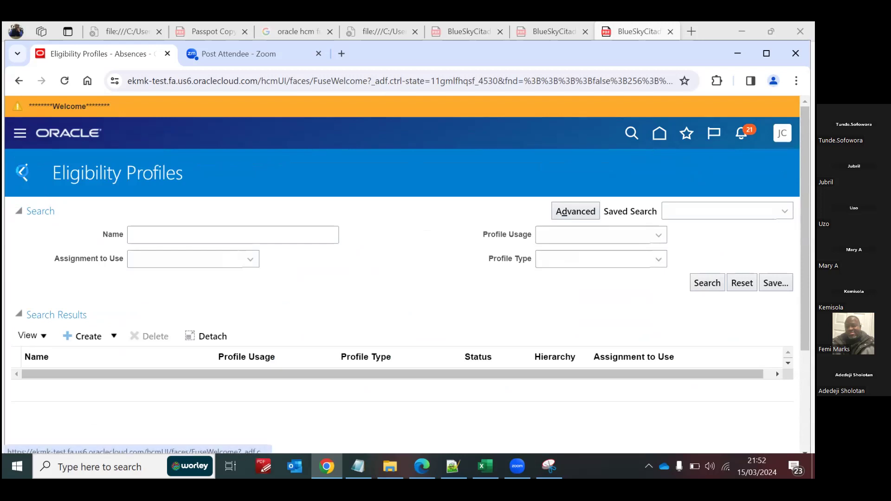
Step: Return to Absence Administration and look over its absence definition, eligibility and time period tasks
click(21, 173)
scroll(399, 278, down, 5)
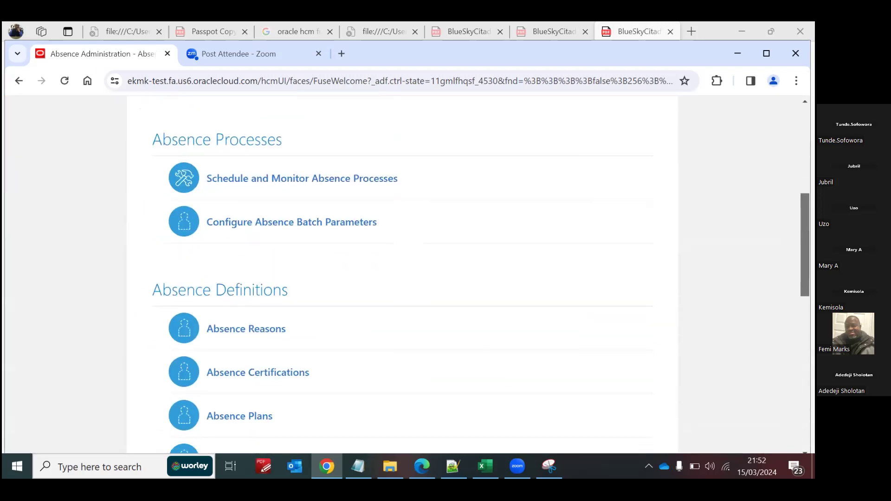
scroll(400, 278, down, 4)
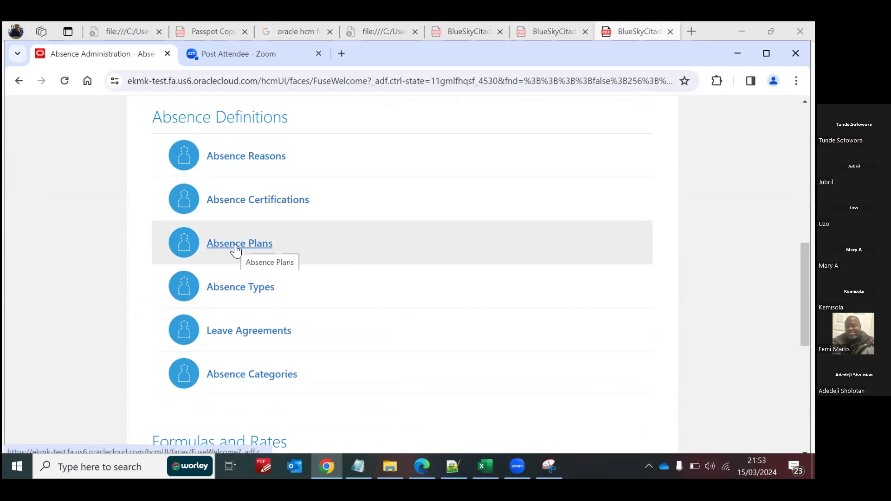
scroll(400, 279, down, 8)
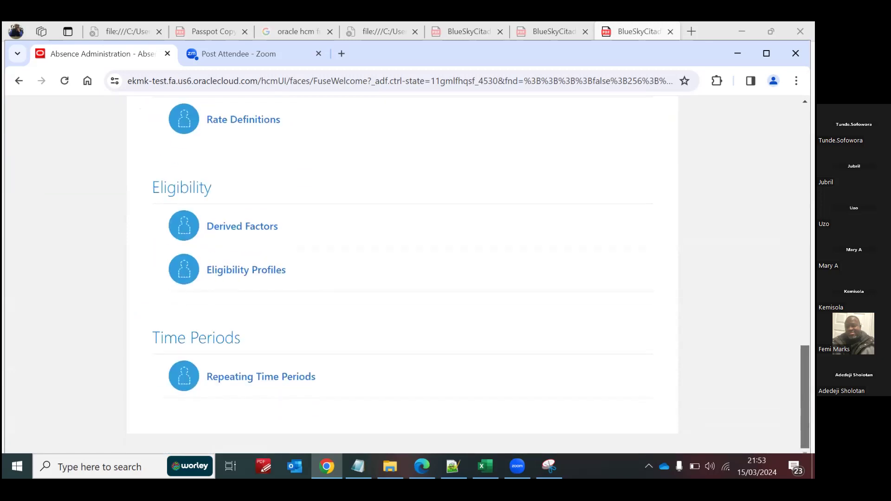
Step: Open the Absence Plans task from the absence definitions
drag(805, 397, 806, 393)
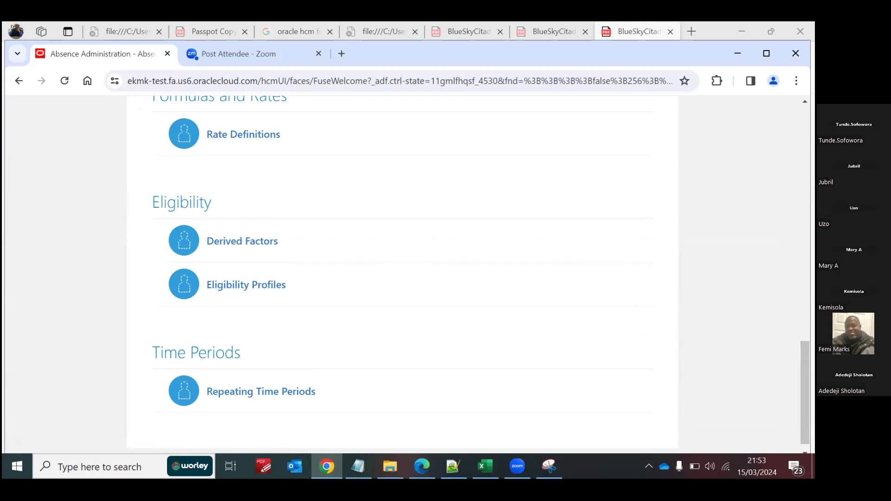
scroll(406, 256, up, 8)
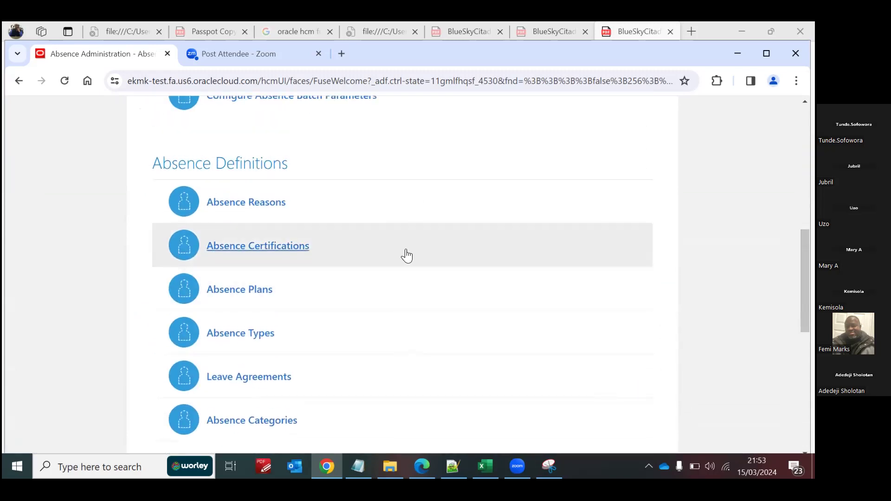
click(255, 292)
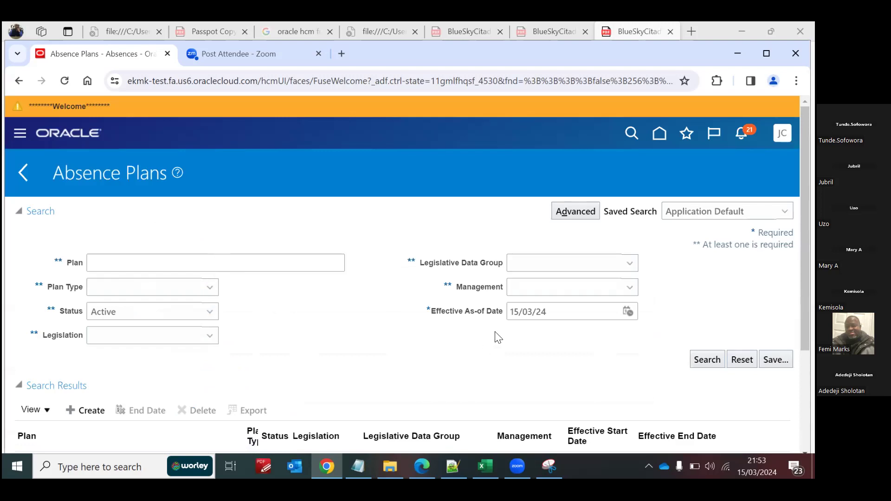
scroll(218, 292, down, 2)
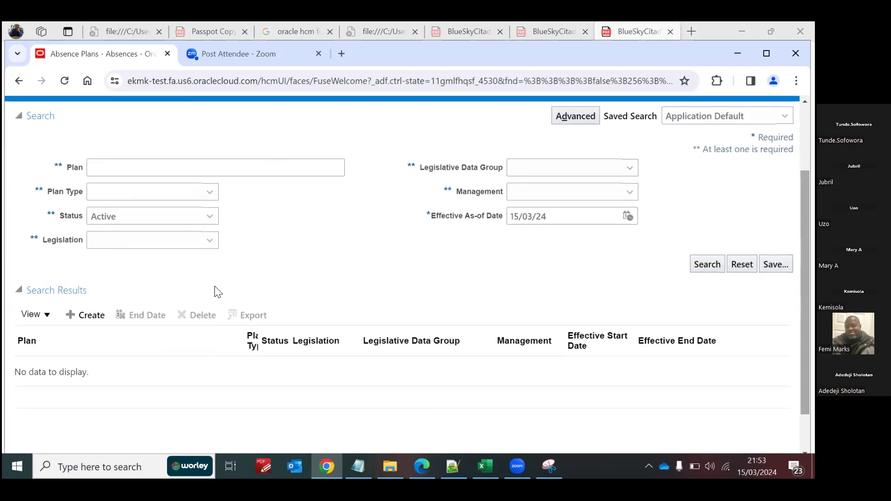
Step: Start a new Accrual absence plan with effective as-of date 01/01/51 and United Kingdom legislation
click(83, 315)
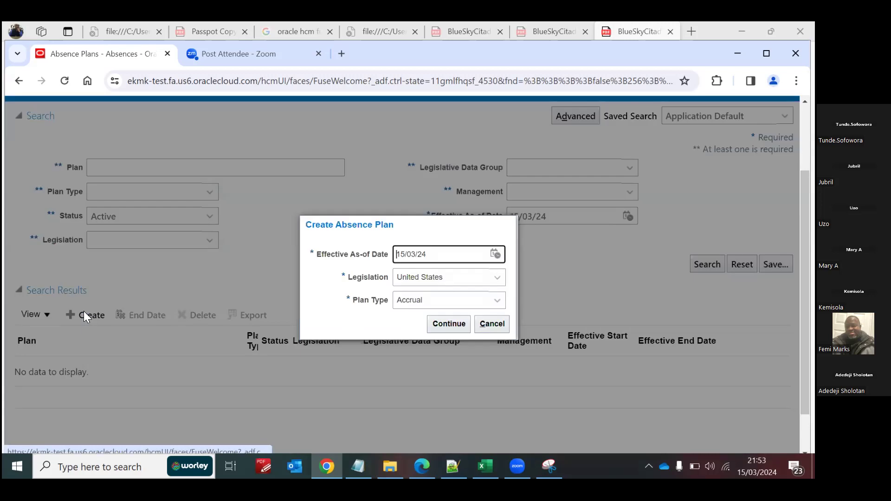
drag(434, 254, 362, 253)
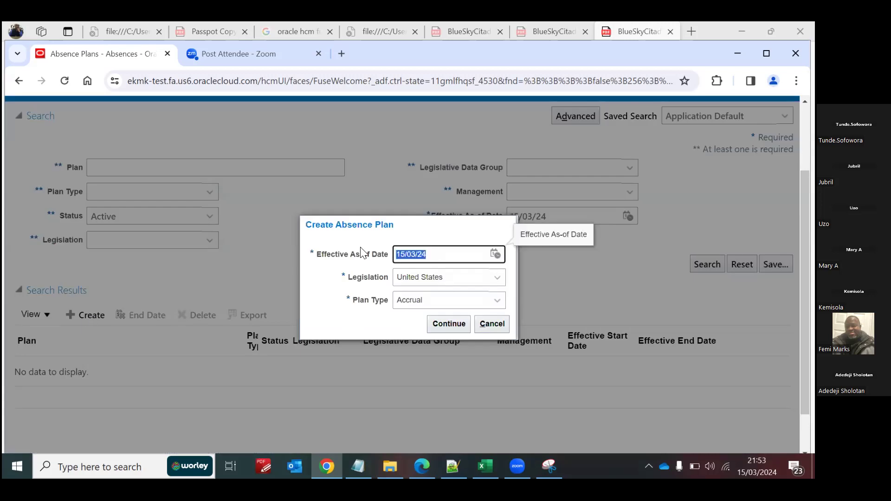
text(1/1/1)
key(BackSpace)
text(51)
click(420, 281)
click(442, 431)
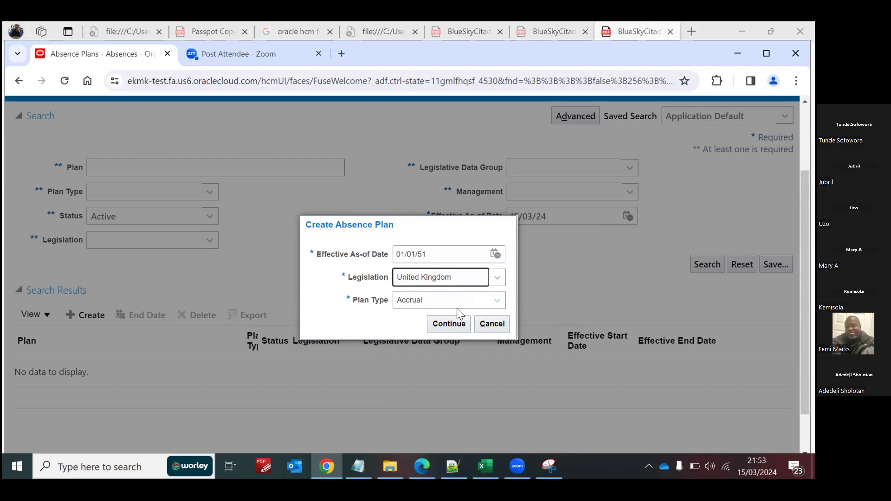
click(448, 325)
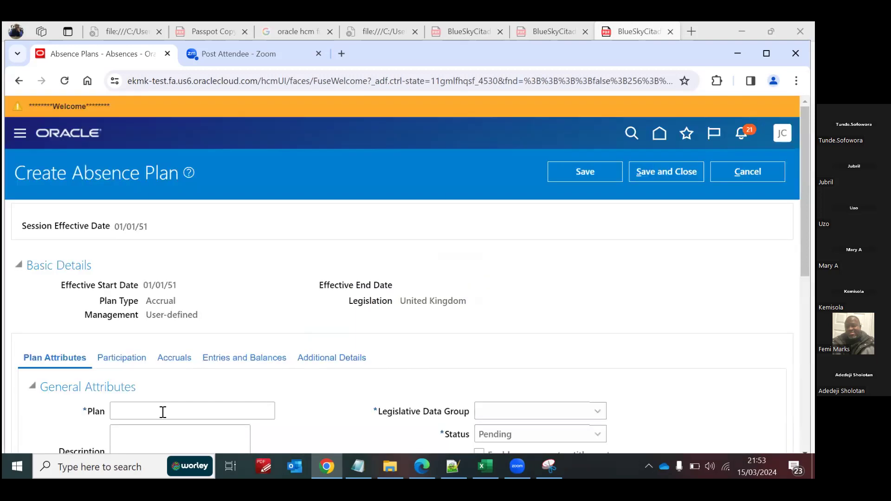
Step: Name the absence plan Blue SS Annual Leave
click(162, 411)
text(Blue)
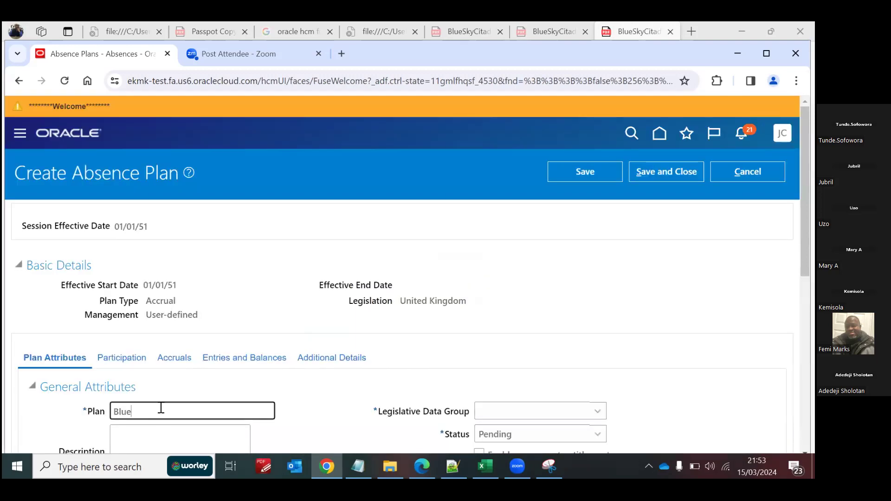
text( SS Annual Leave)
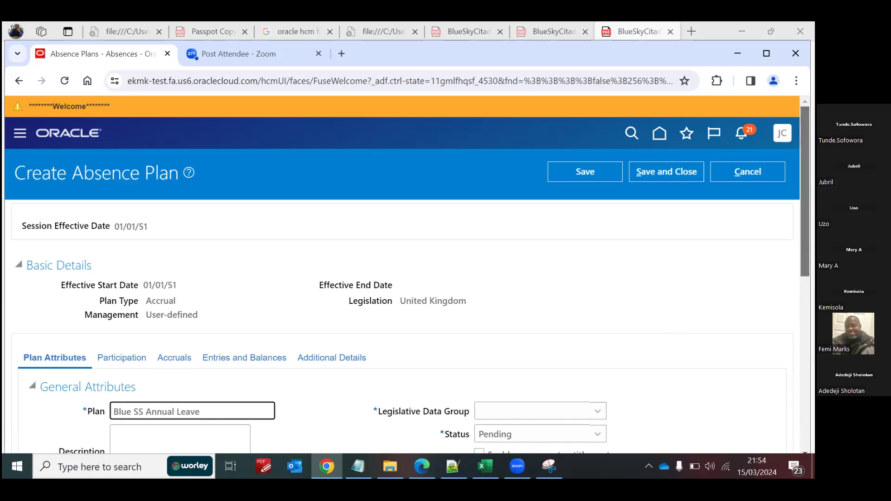
Step: Set the plan's unit of measure to Days, its legislative data group to GB Legislative Data Group and its status to Active
scroll(135, 281, down, 4)
scroll(162, 273, down, 1)
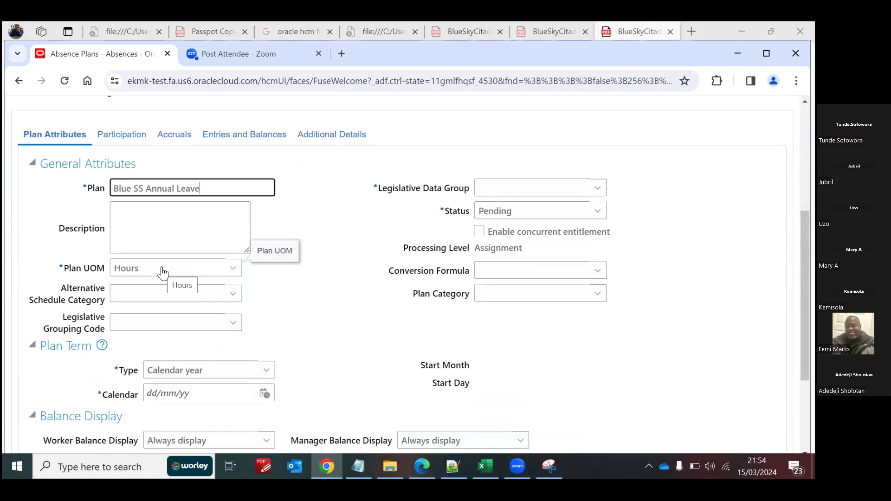
click(162, 273)
click(156, 301)
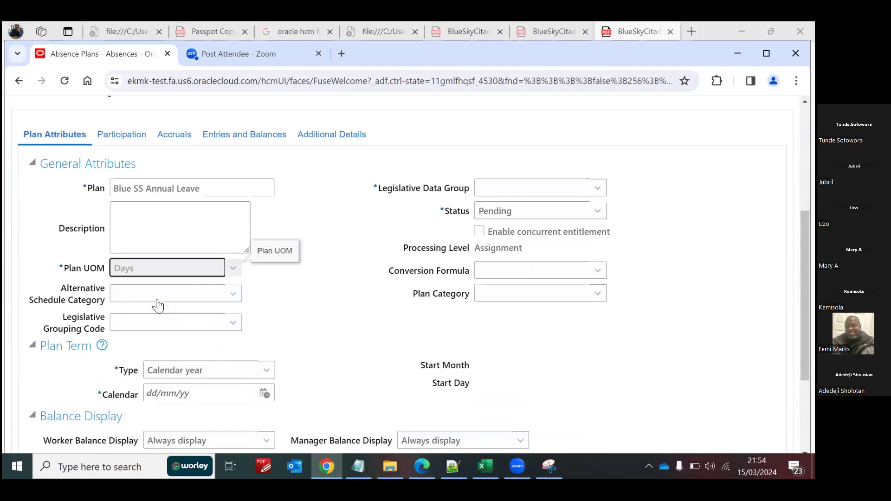
click(516, 188)
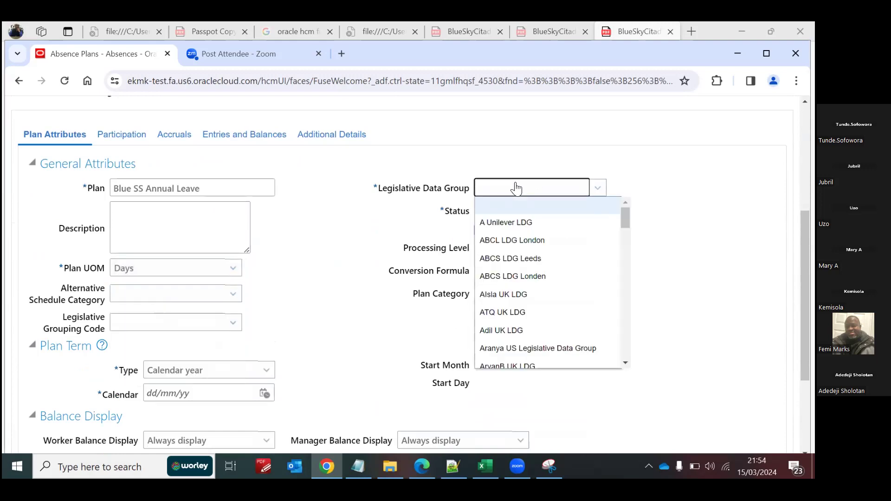
key(g)
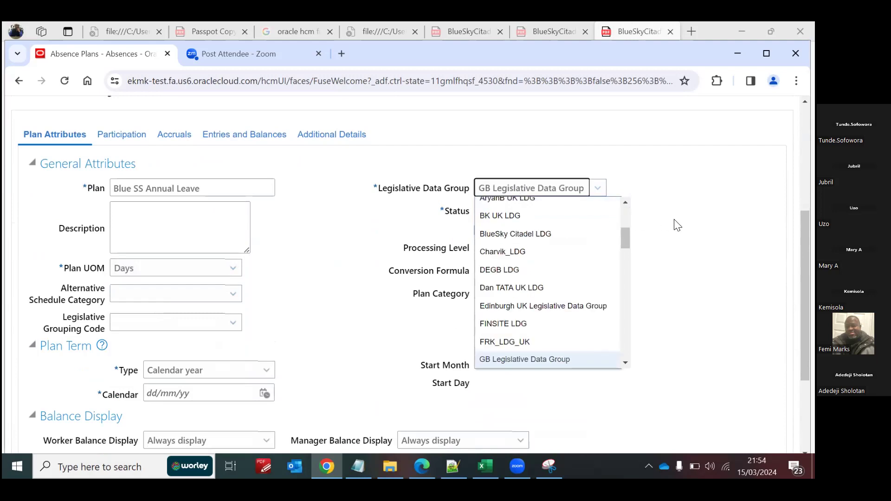
click(468, 210)
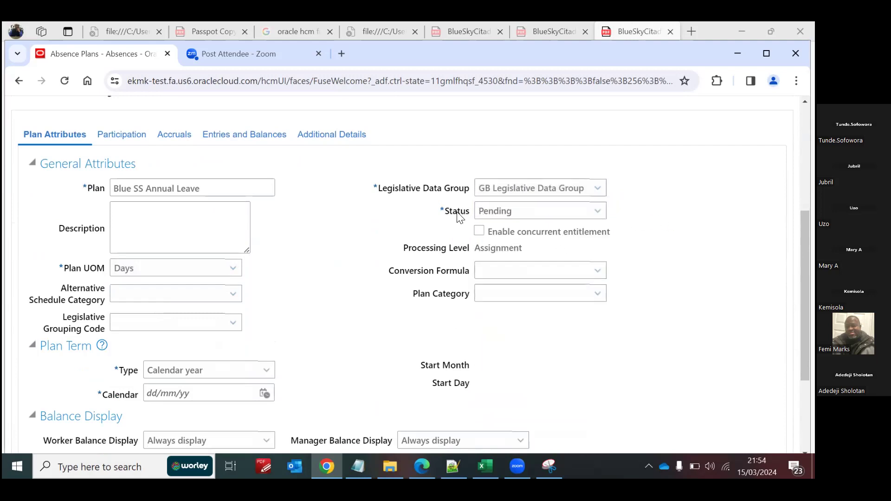
click(598, 214)
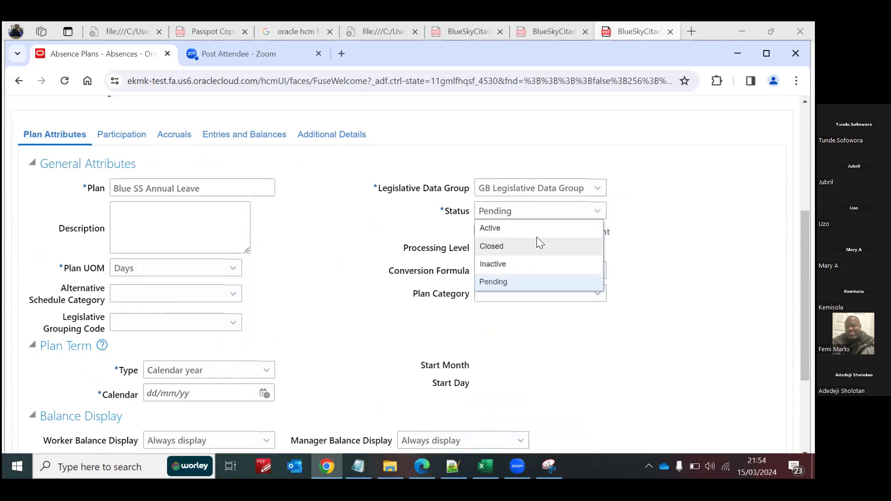
click(527, 225)
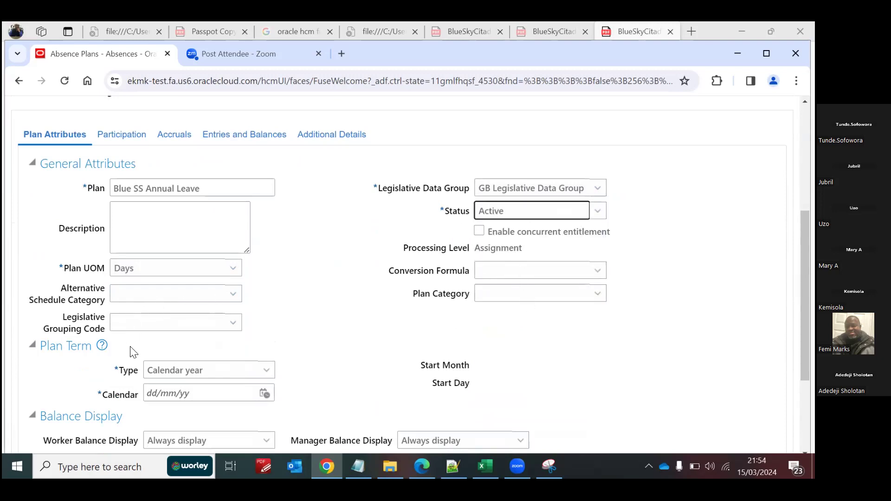
Step: Set the plan term type to Calendar year with calendar date 01/01/51
scroll(271, 274, down, 2)
click(268, 266)
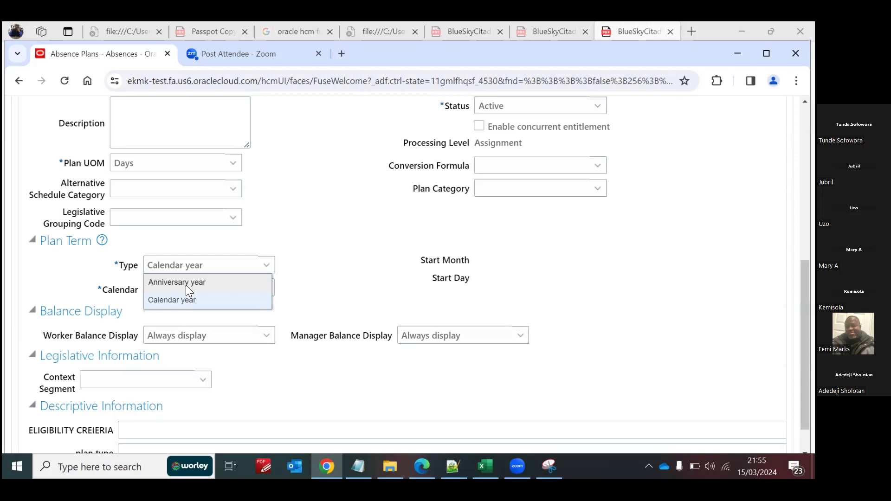
click(171, 303)
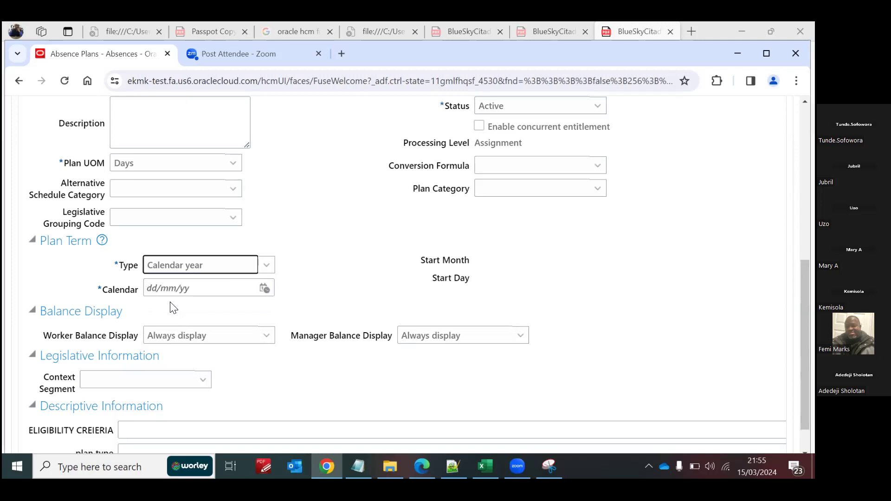
click(190, 286)
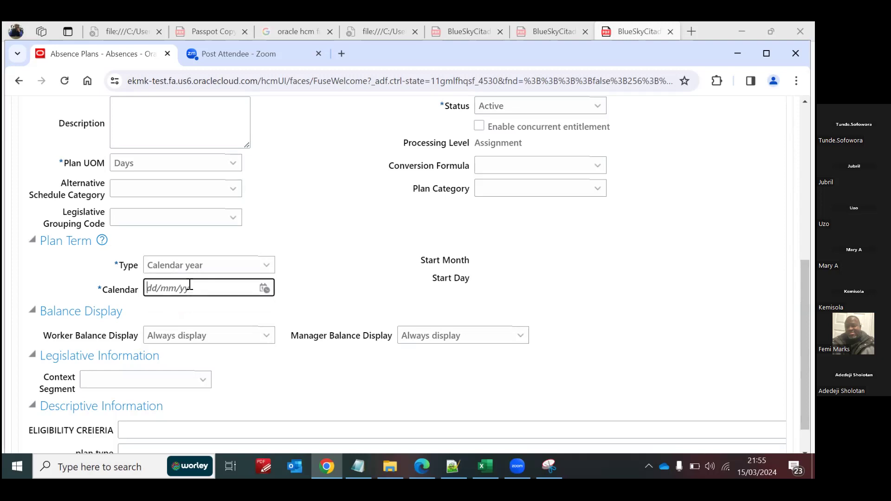
text(1/01/51)
key(Tab)
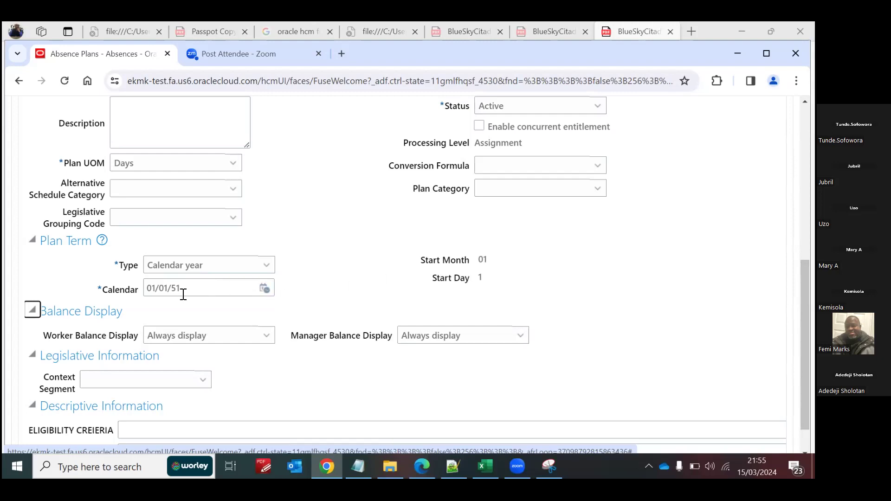
Step: Change the plan term's calendar date to 01/04/51
drag(183, 289, 117, 290)
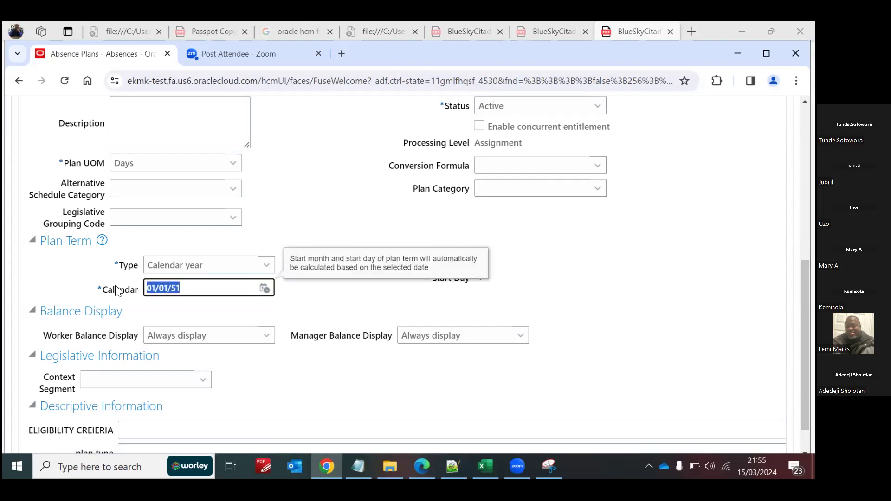
text(01/04/51)
key(Tab)
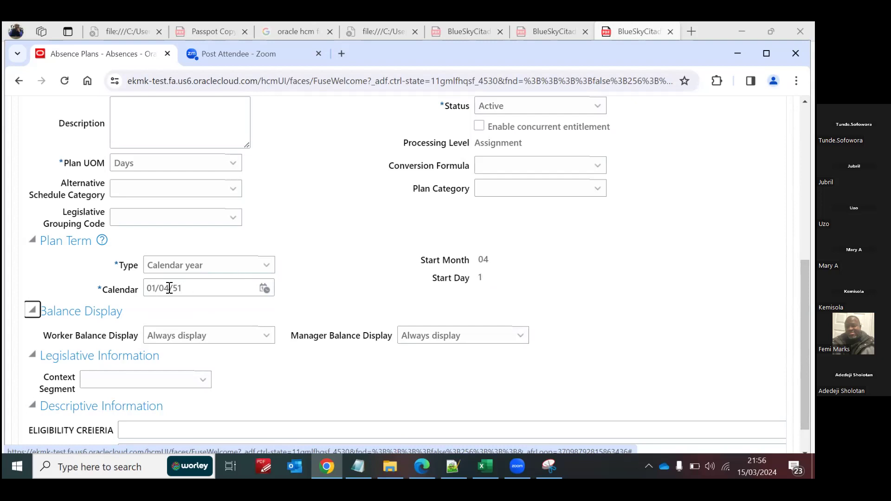
Step: Set the plan term's calendar date back to 01/01/51
click(189, 289)
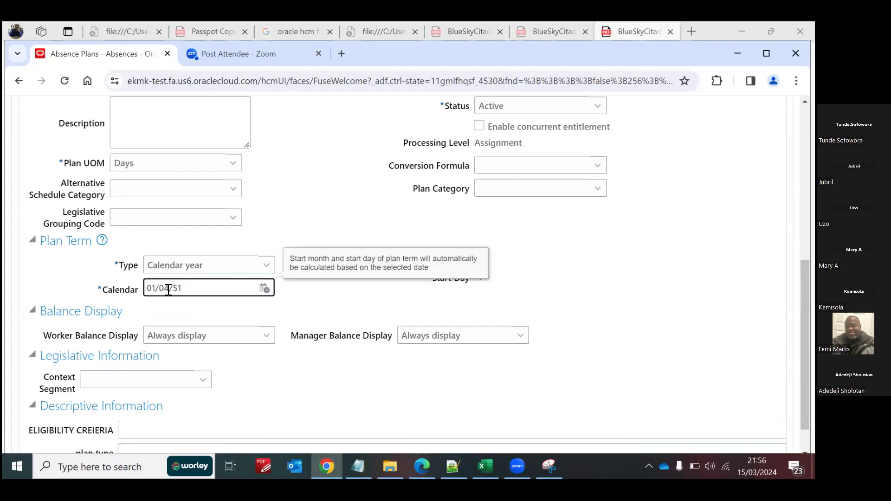
click(171, 290)
key(BackSpace)
text(1)
click(321, 298)
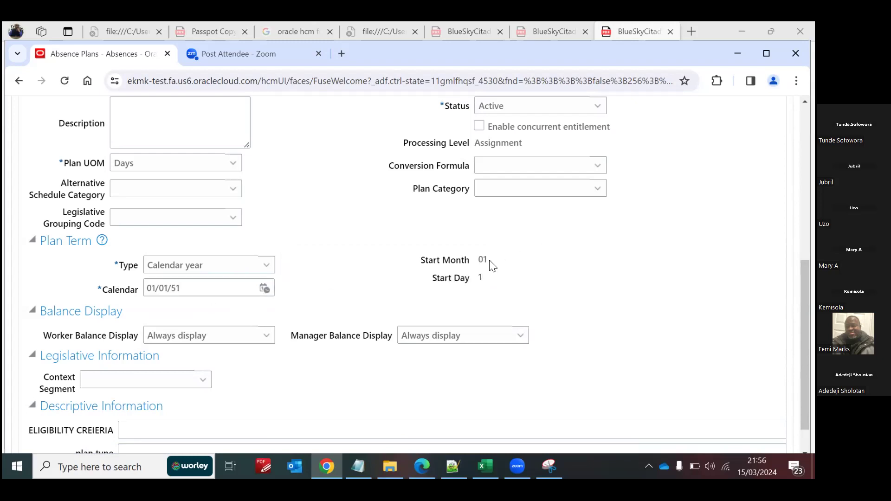
Step: Look over the remaining plan attributes, and open the plan's Participation settings at the Eligibility section
scroll(806, 343, down, 1)
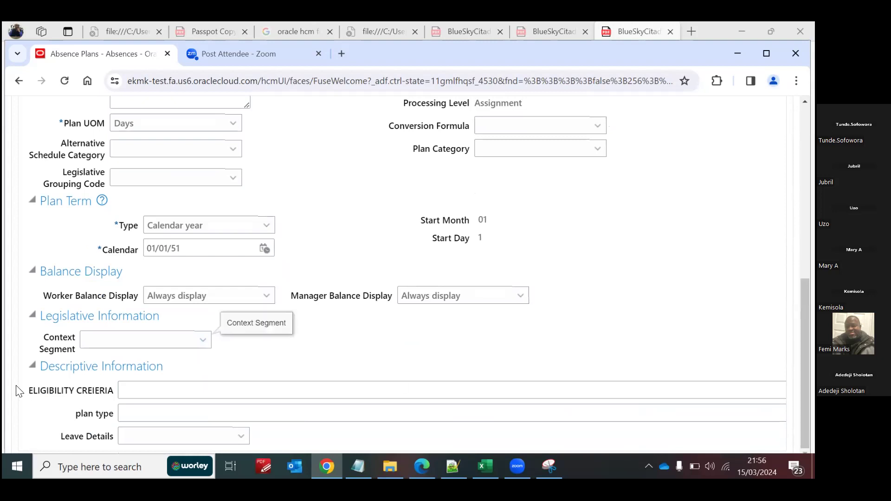
click(115, 336)
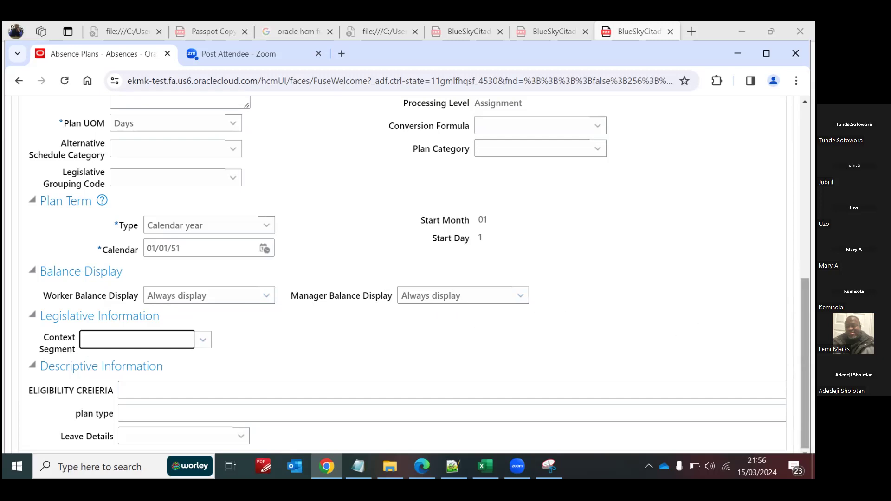
scroll(399, 274, up, 6)
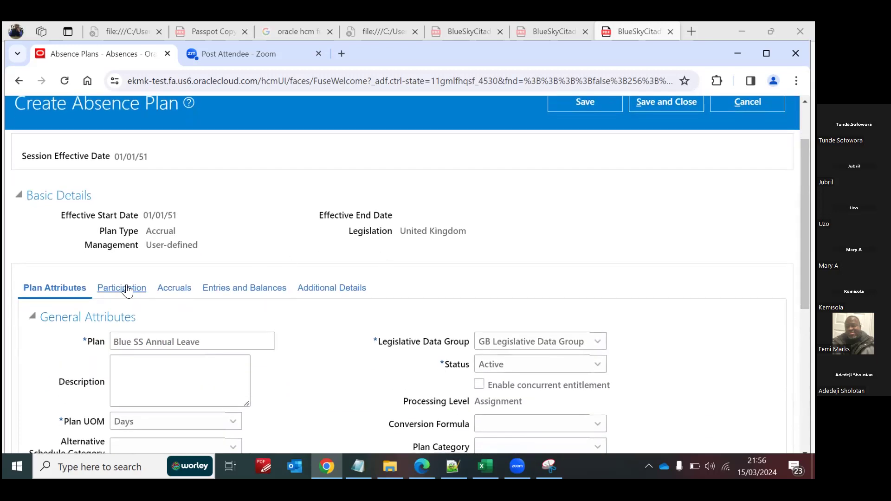
click(129, 292)
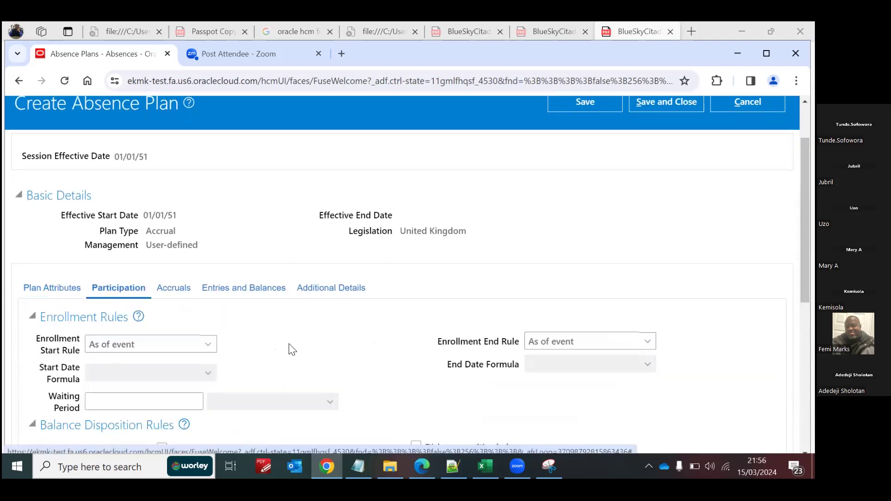
scroll(79, 165, down, 4)
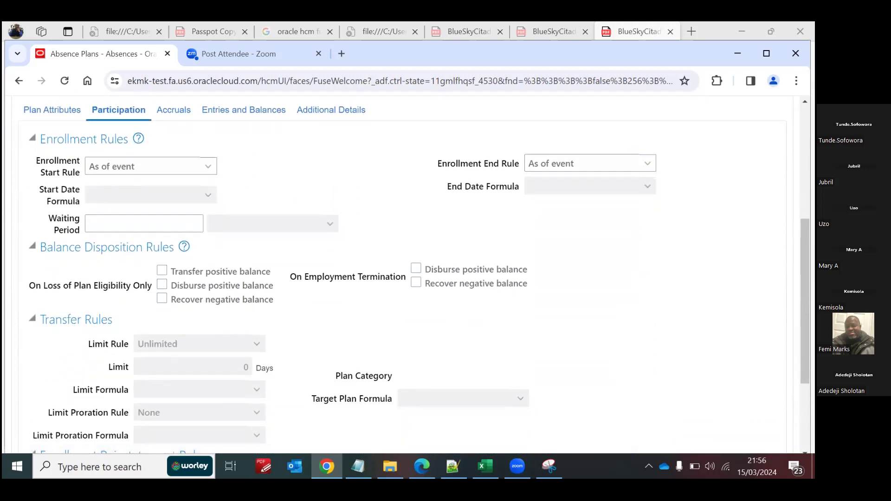
scroll(427, 228, down, 3)
scroll(417, 274, down, 1)
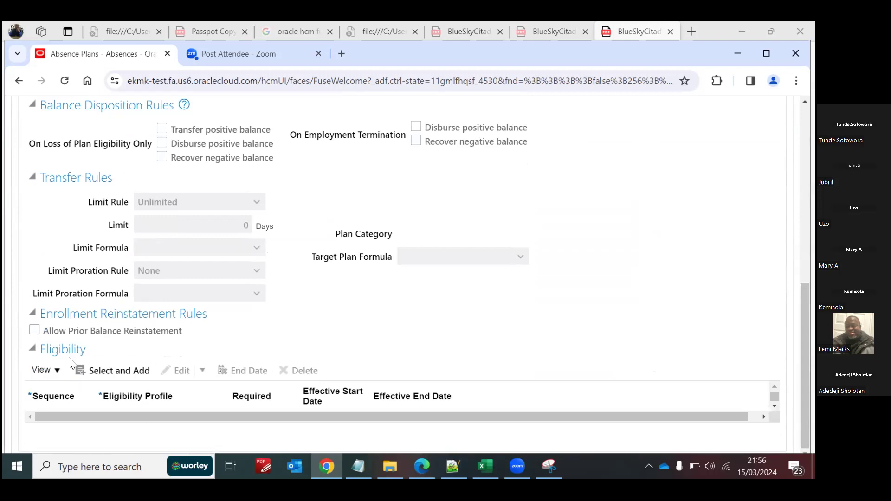
Step: Add the Blue SS Annual Leave Eligibility Profile to the plan's eligibility with sequence 1 and save it
click(123, 370)
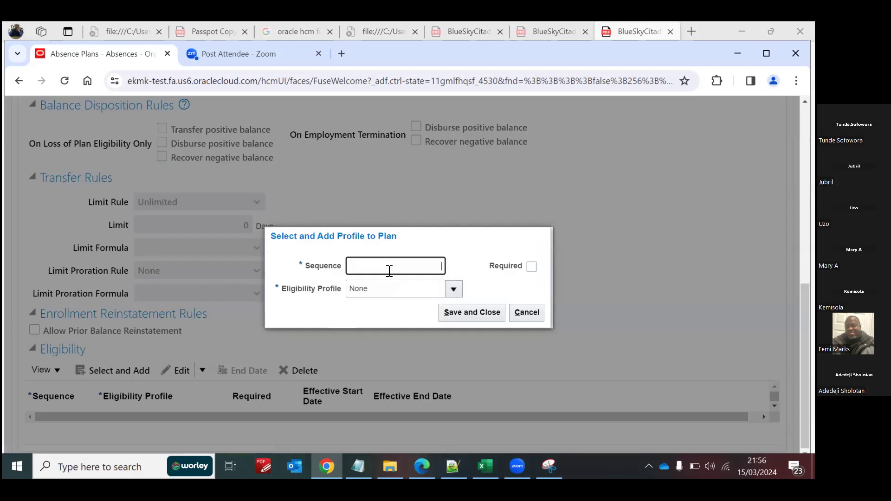
text(1)
click(453, 290)
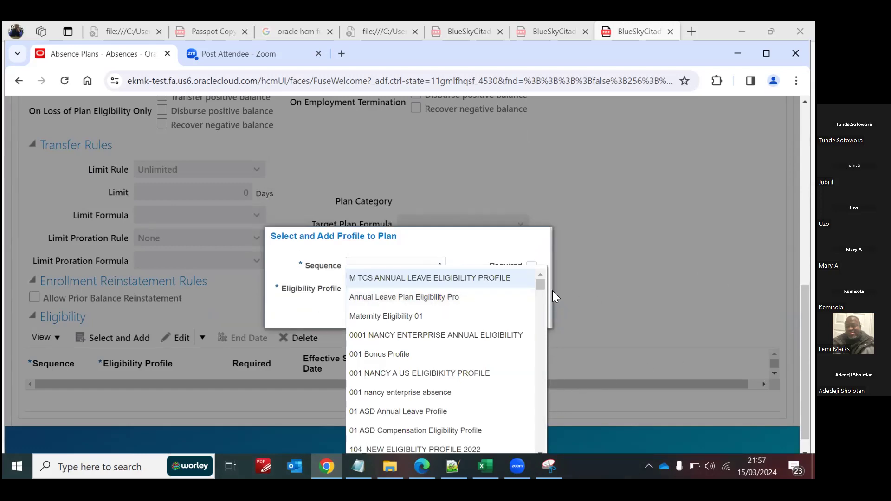
scroll(536, 413, down, 10)
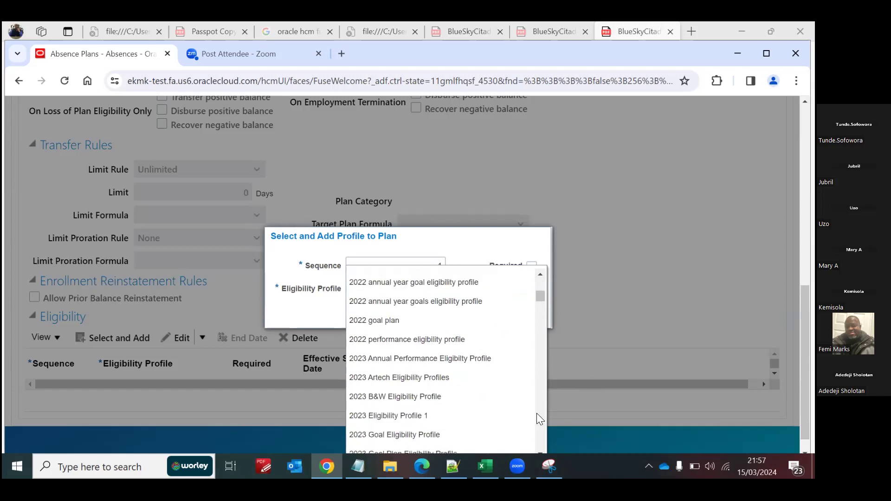
scroll(537, 414, down, 5)
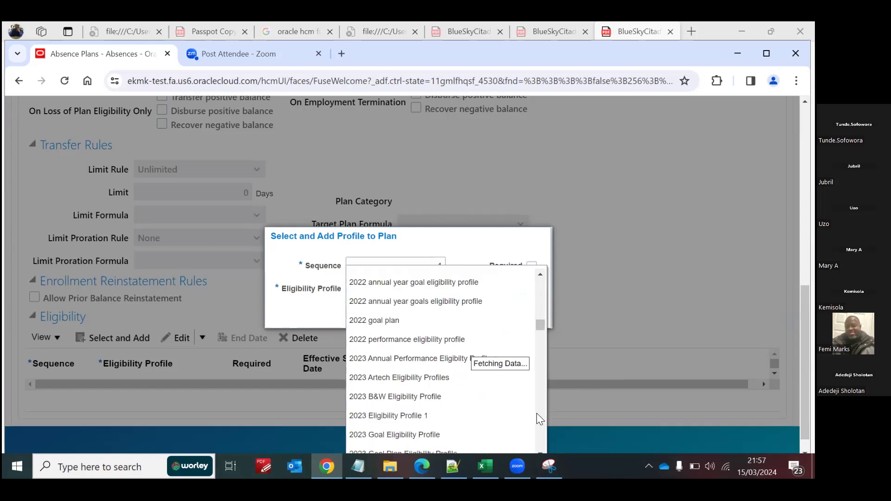
scroll(537, 413, down, 3)
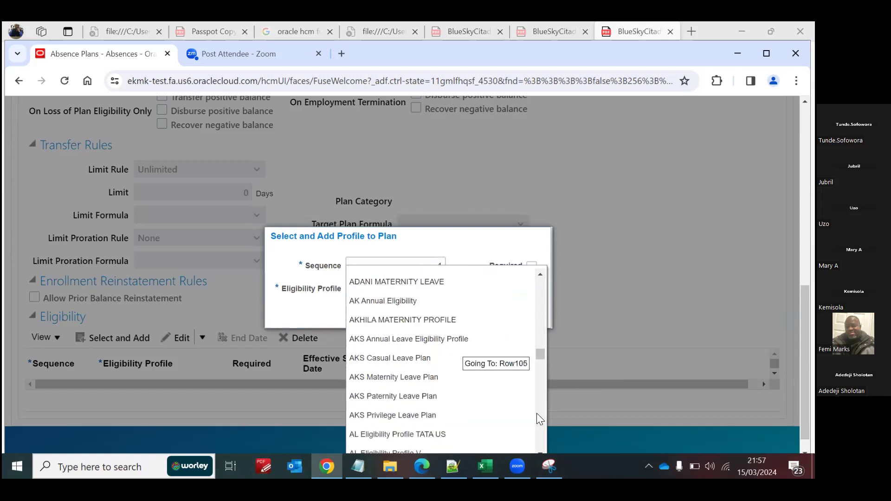
scroll(537, 413, down, 5)
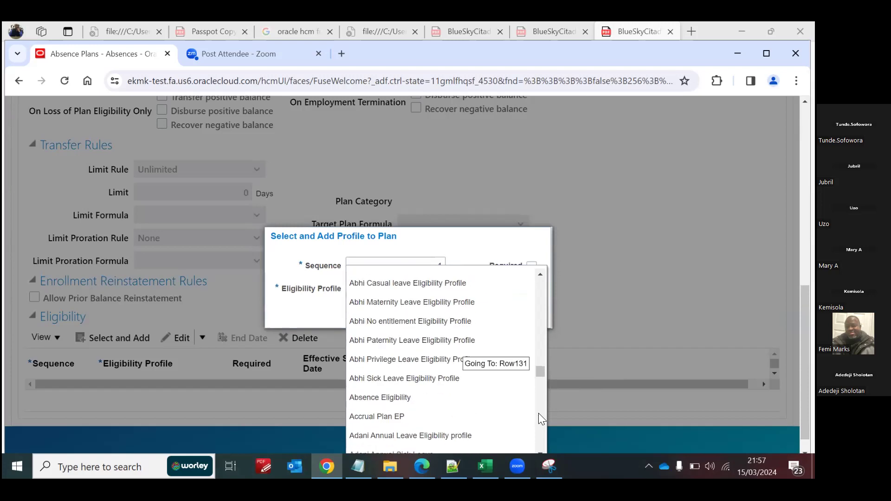
scroll(538, 419, down, 6)
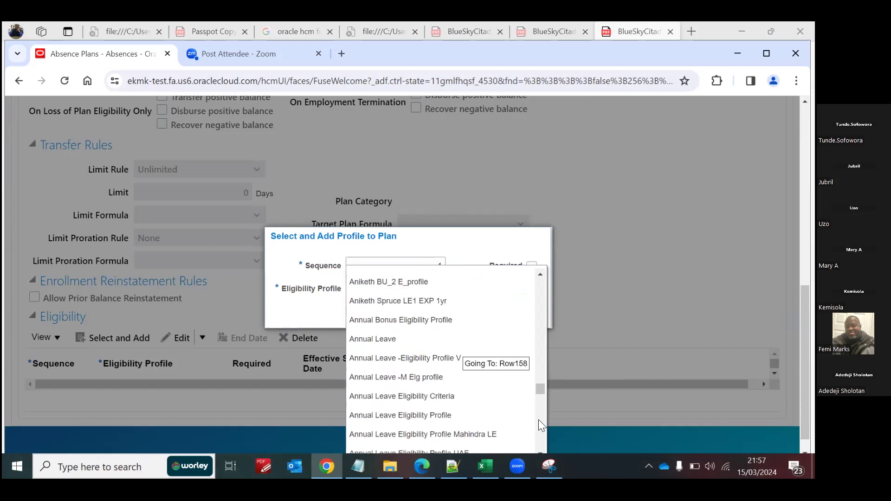
scroll(538, 436, down, 6)
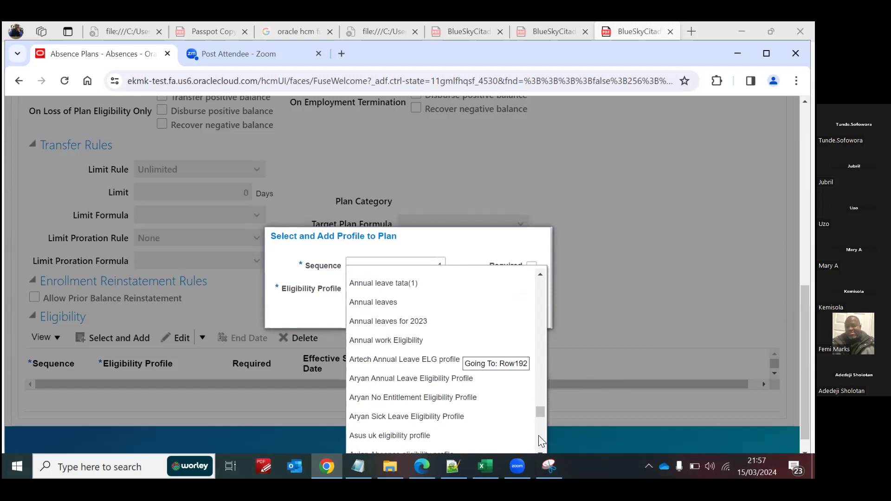
scroll(539, 435, down, 8)
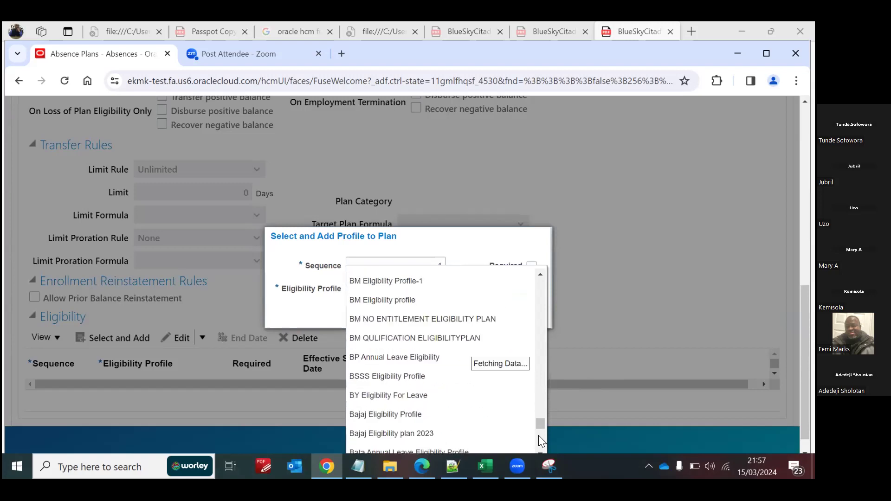
scroll(538, 435, down, 4)
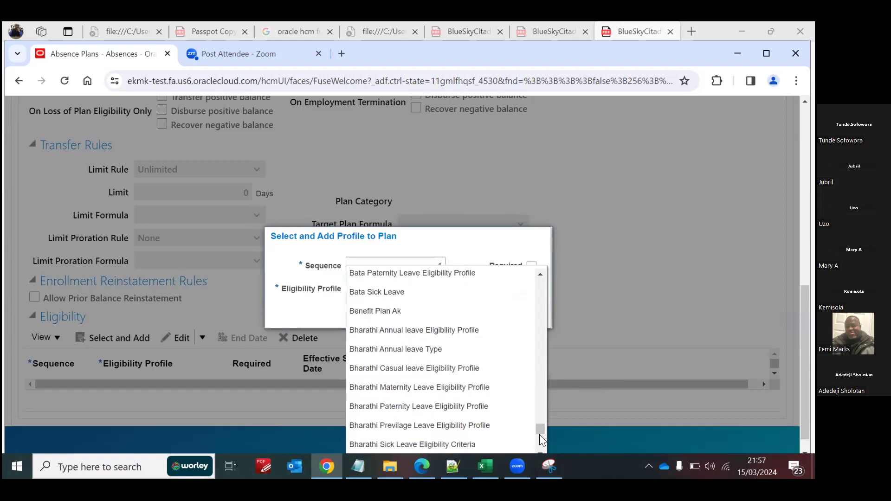
scroll(540, 443, down, 3)
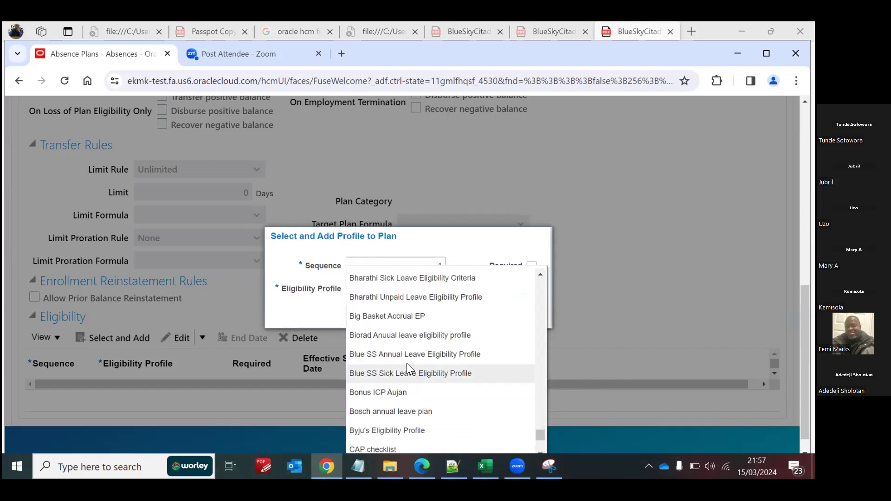
click(448, 354)
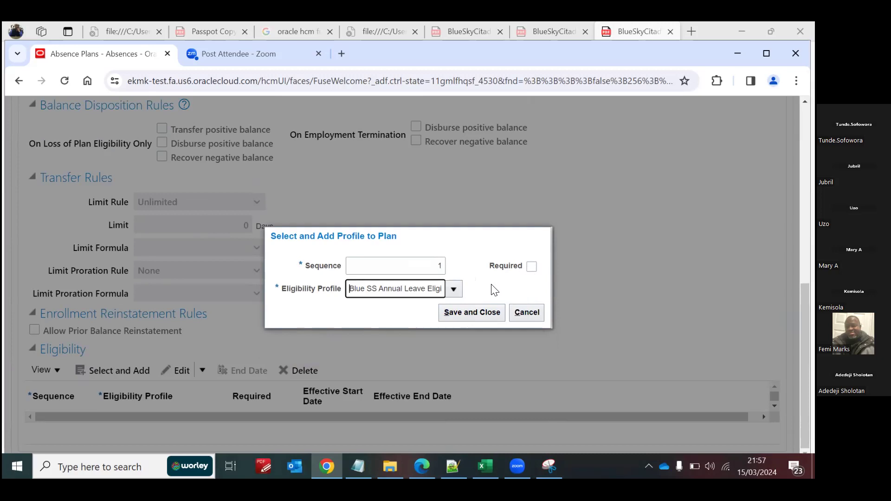
click(464, 312)
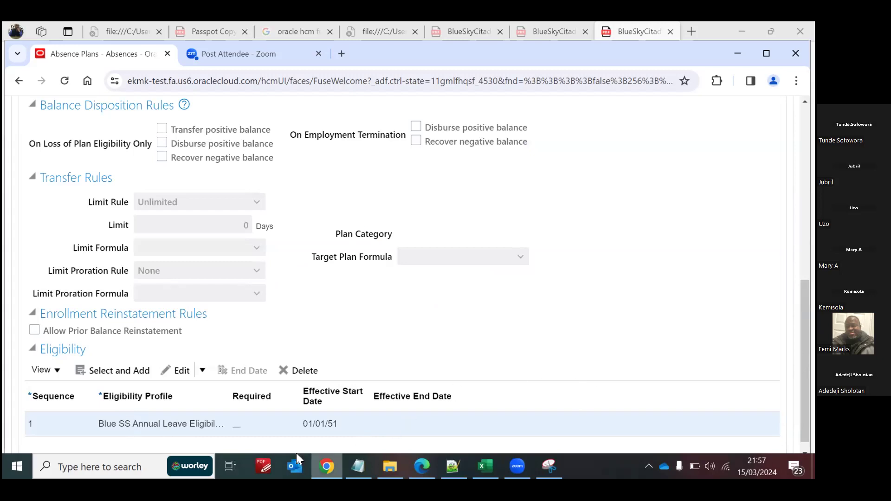
Step: In the plan's Accruals settings, choose the Incremental accrual method and set Accrue On to Start of repeating period
drag(806, 389, 806, 284)
click(171, 210)
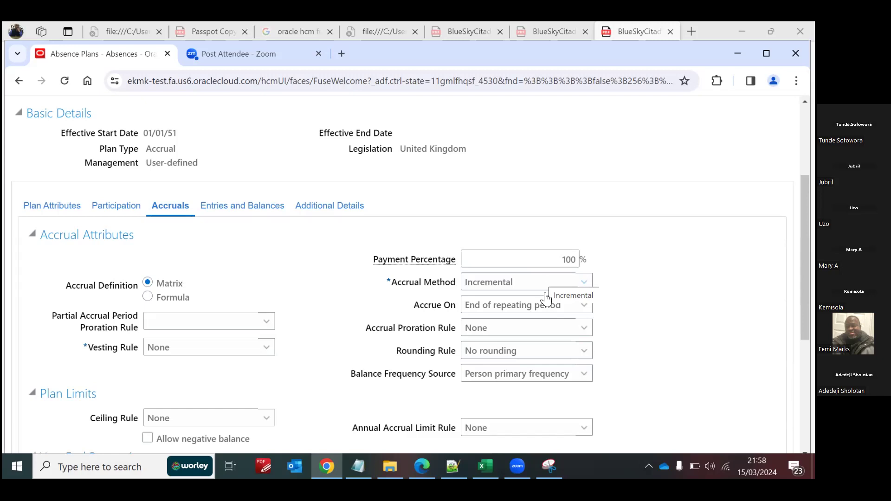
click(584, 283)
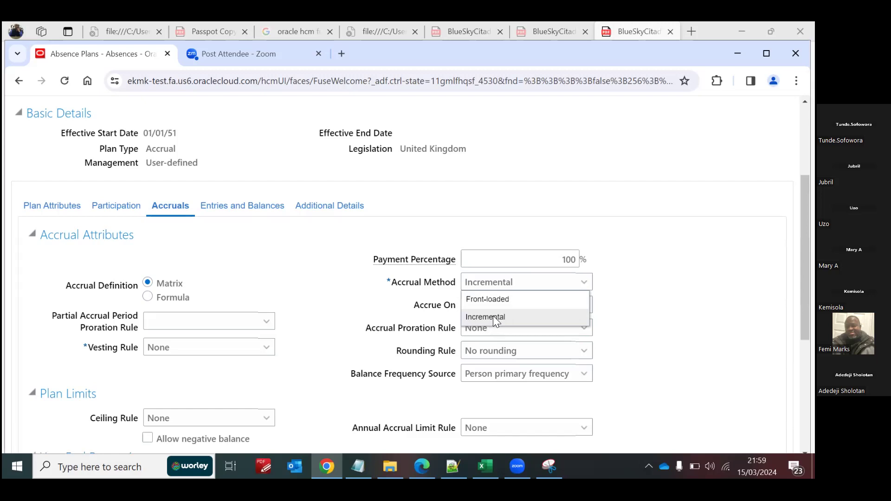
click(522, 314)
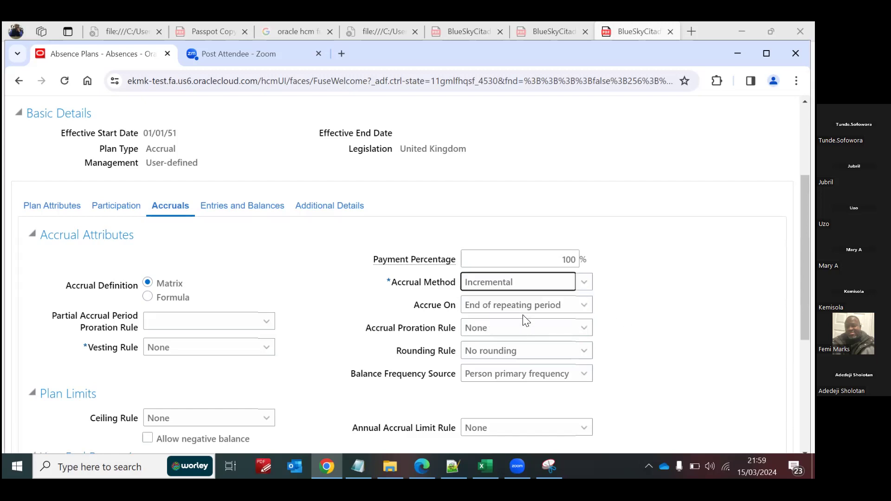
click(508, 311)
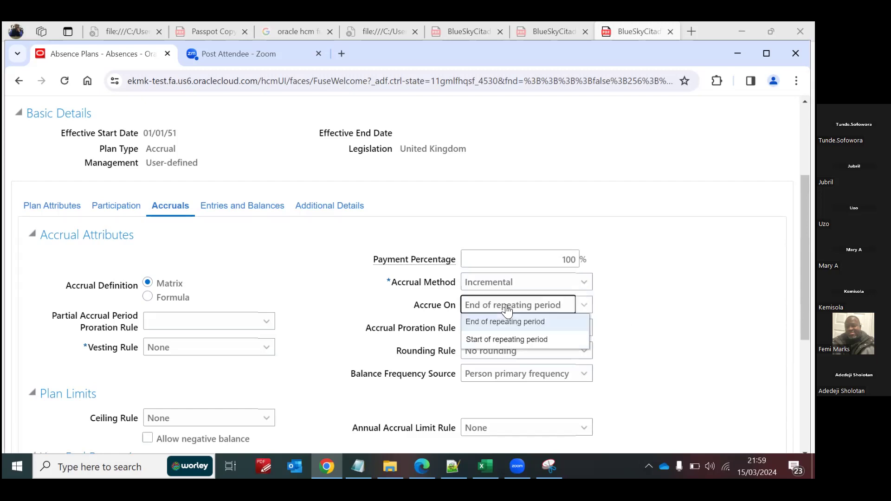
click(510, 339)
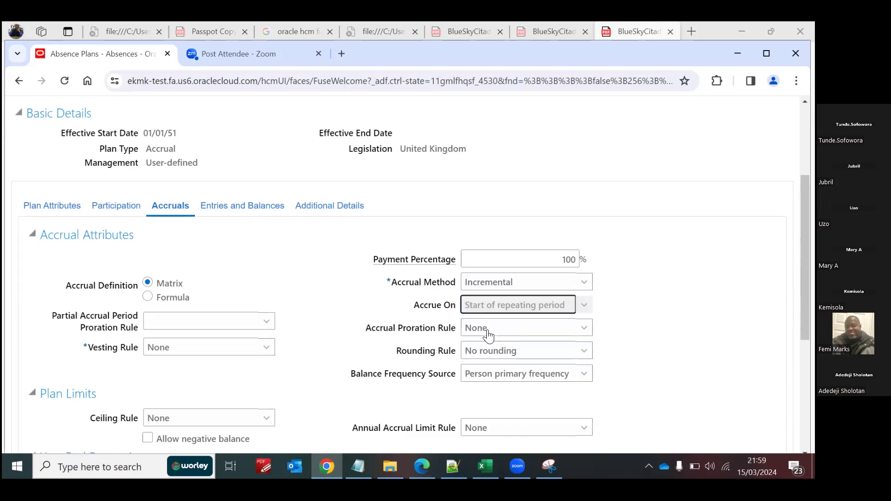
Step: Set the accrual proration rule to FTE and check the rounding rule options, keeping No rounding
click(495, 333)
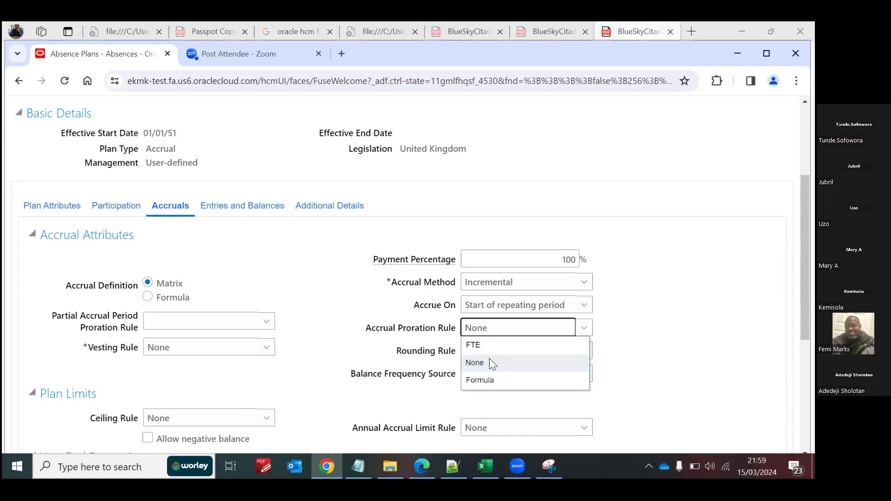
click(489, 342)
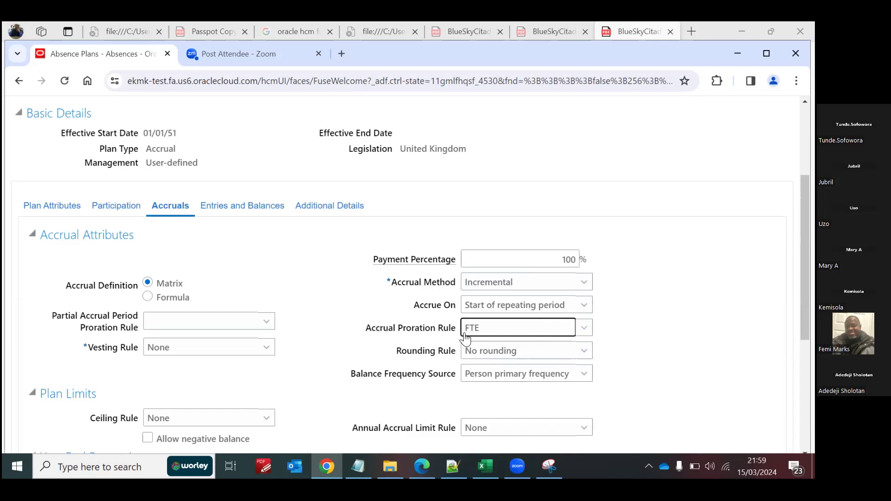
click(533, 353)
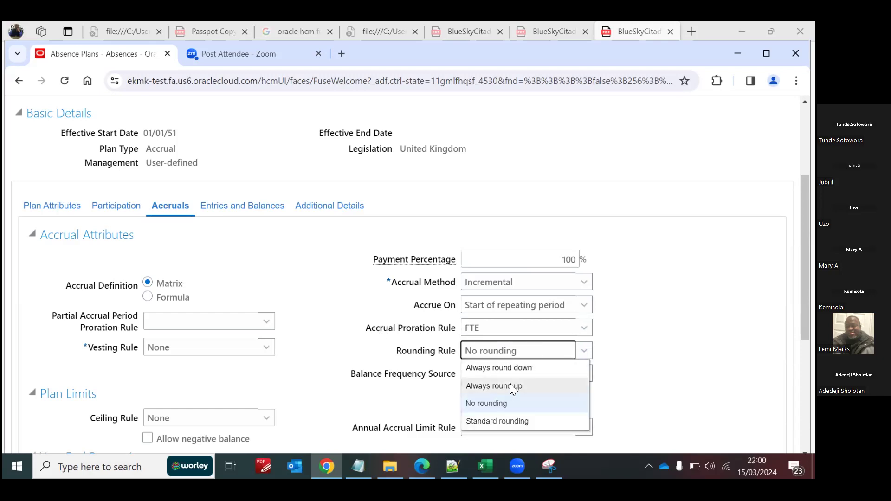
click(638, 355)
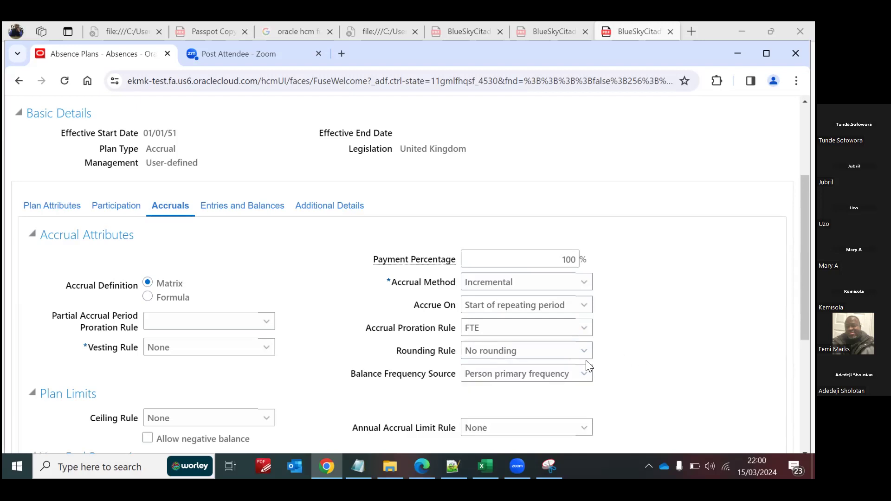
Step: Set the balance frequency source to Repeating period and the repeating period to Monthly Accrual Processing Period
click(510, 377)
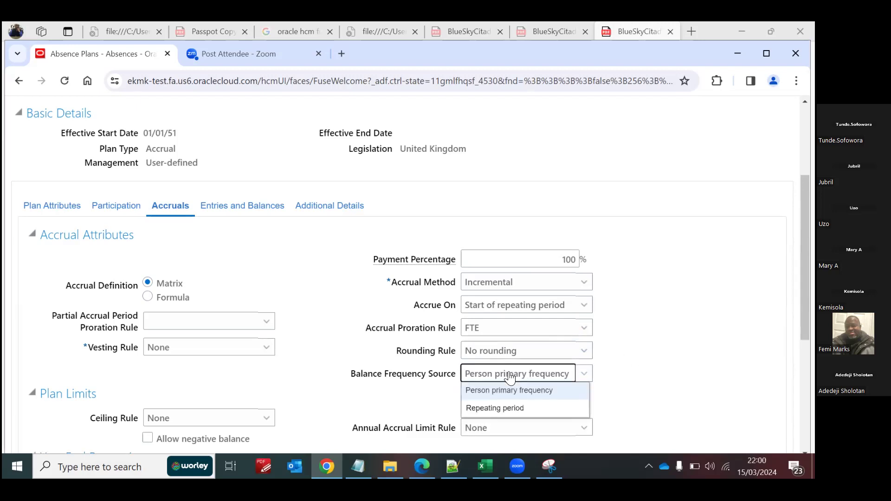
click(490, 408)
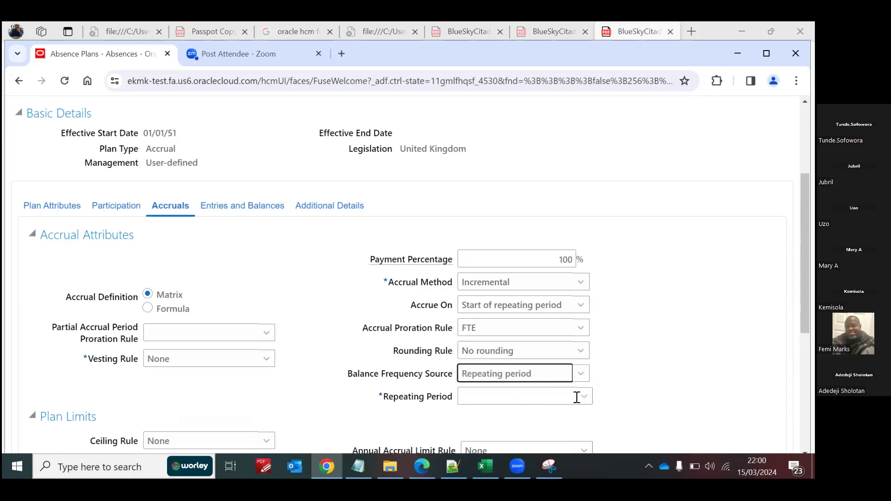
click(585, 397)
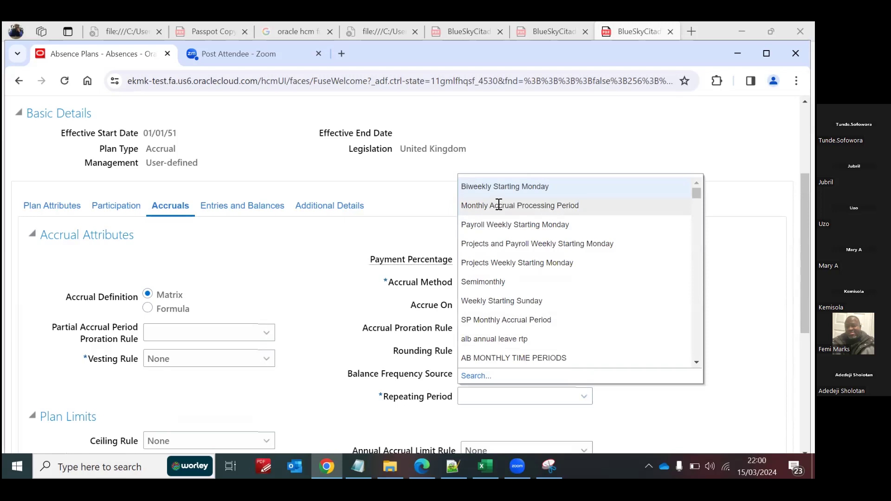
click(562, 205)
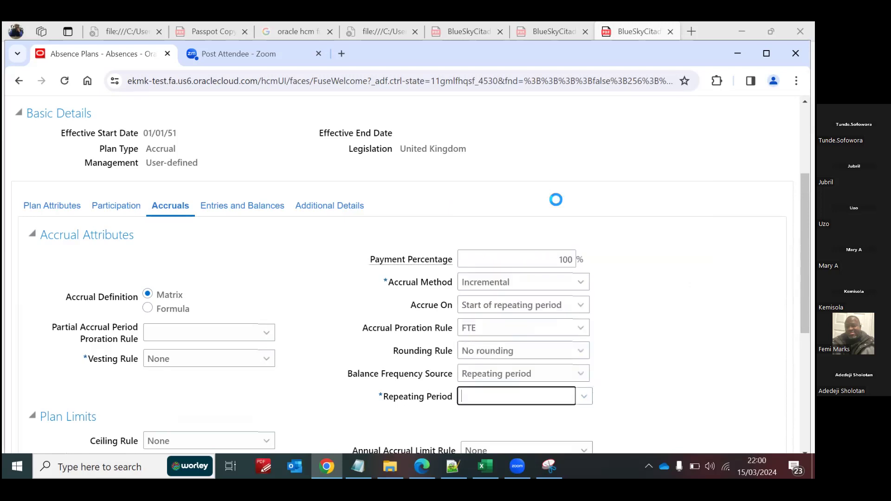
click(586, 399)
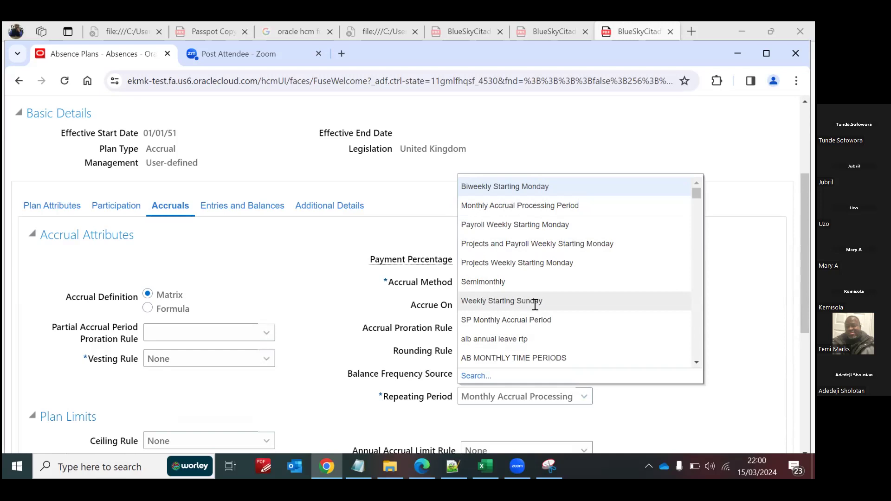
click(501, 205)
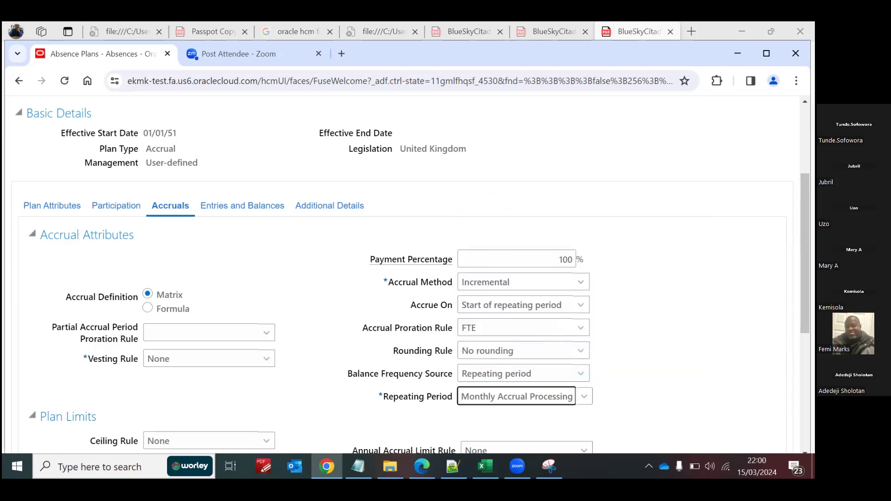
Step: Set the year-end carryover limit rule to Flat amount with a carryover limit of 0 days
scroll(409, 273, down, 6)
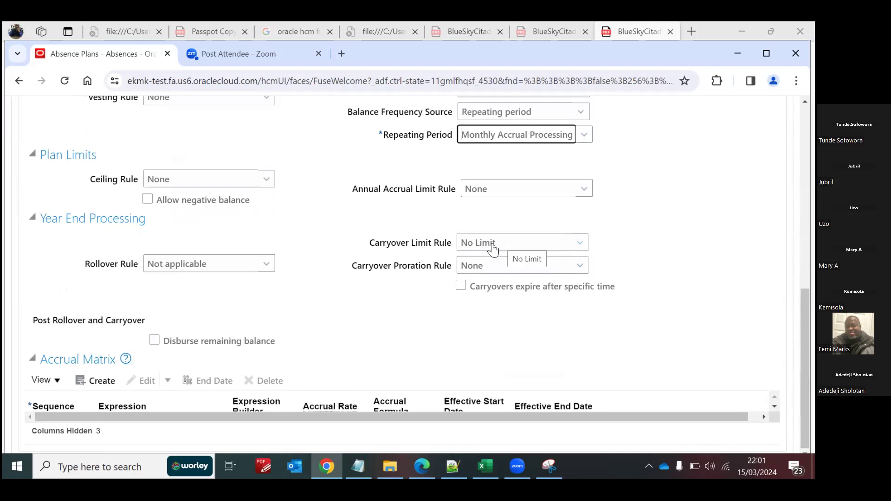
click(578, 243)
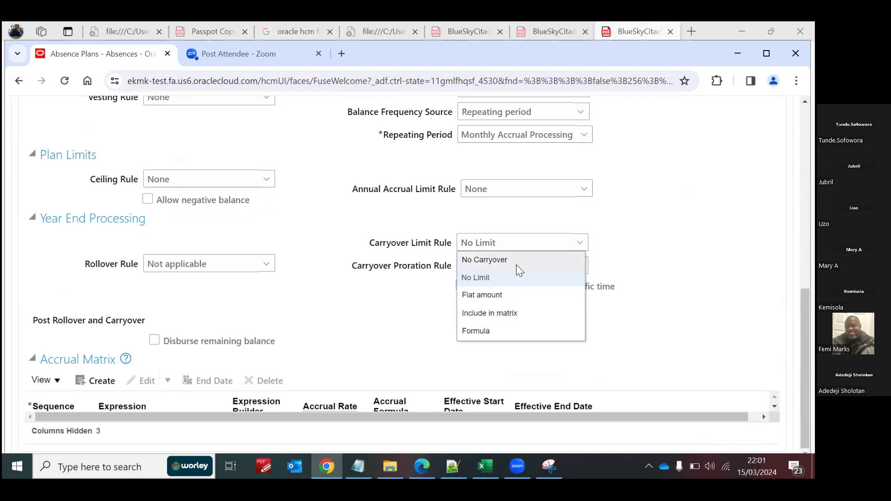
click(501, 294)
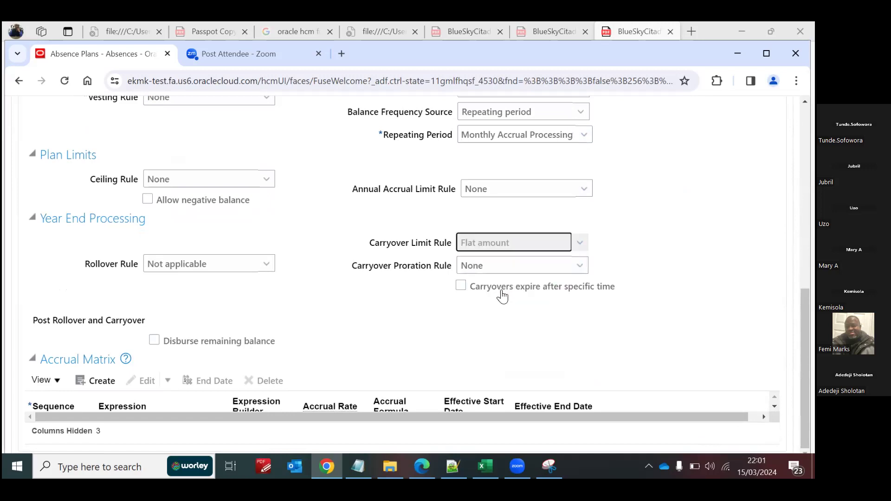
click(491, 263)
text(0)
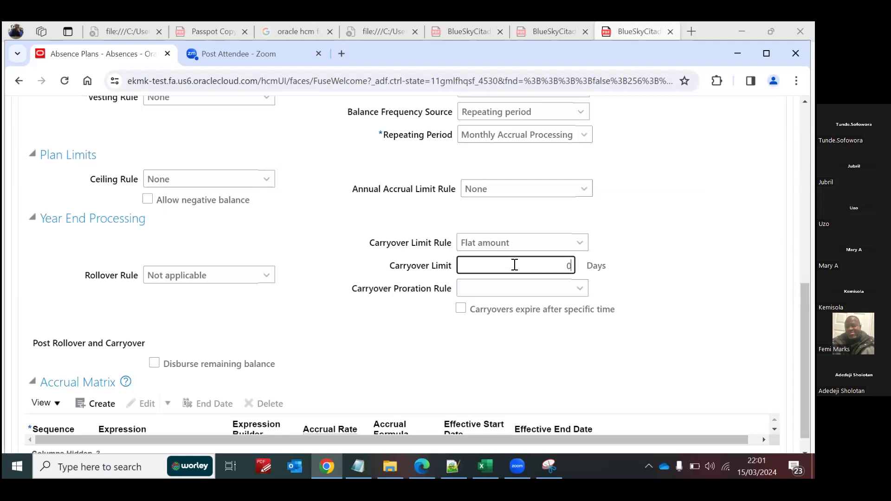
Step: Set the carryover limit rule back to No Limit and create a new row in the accrual matrix
click(580, 243)
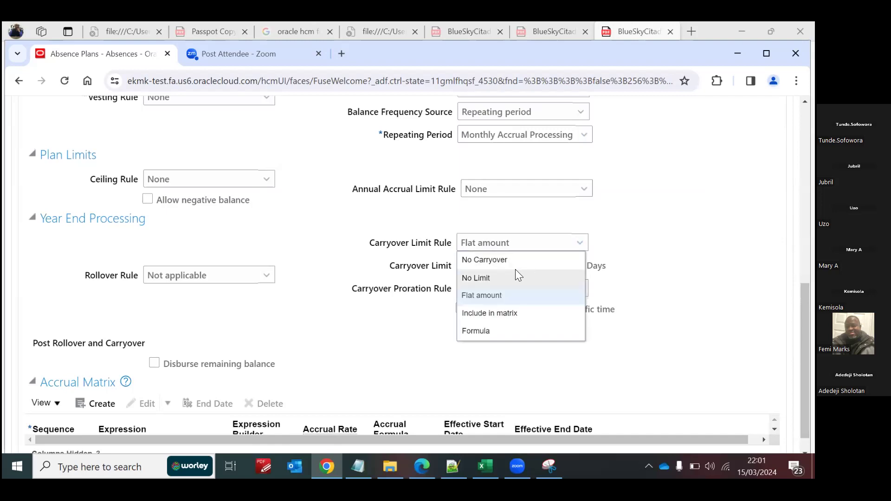
click(492, 275)
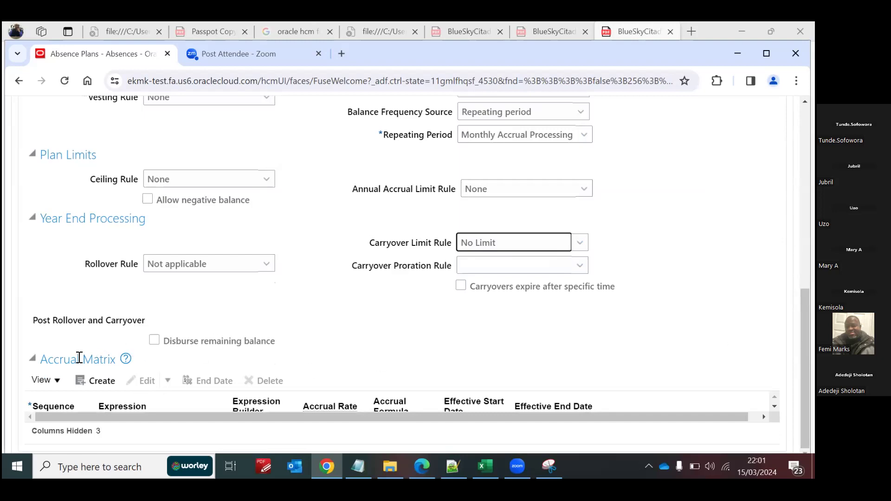
click(103, 382)
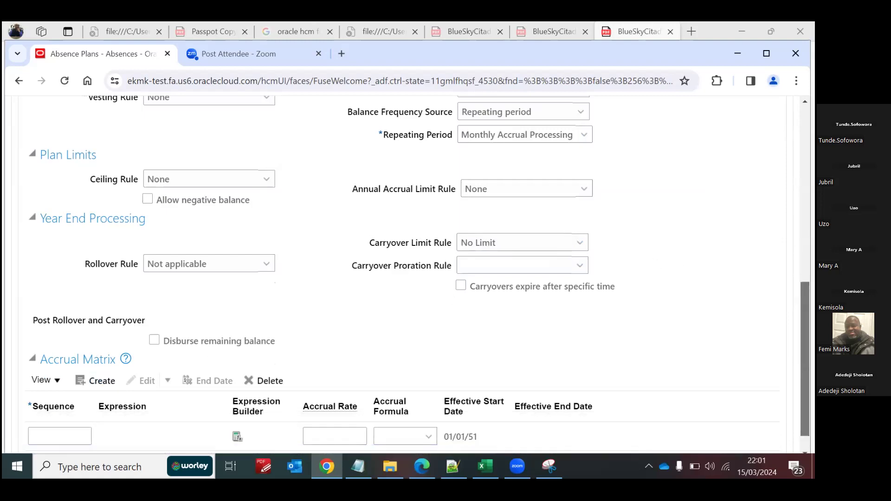
Step: Give the new accrual matrix row sequence 1 and build its expression as 1=1
click(60, 404)
text(1)
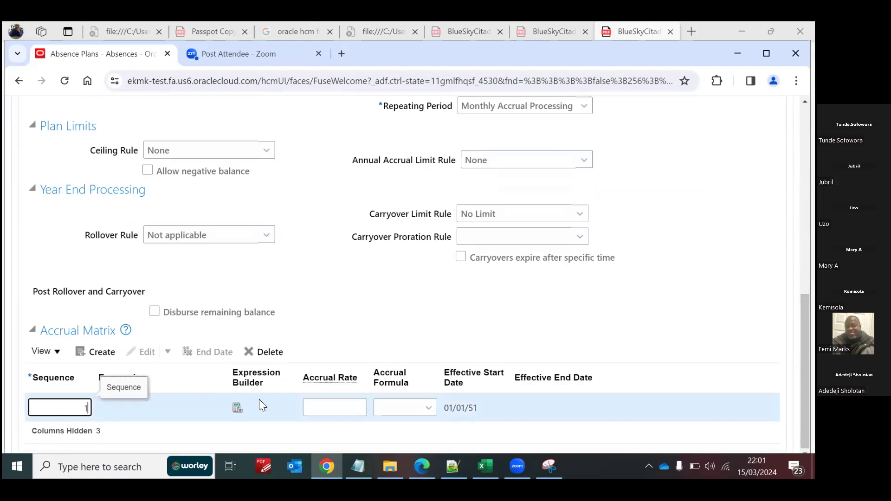
click(236, 408)
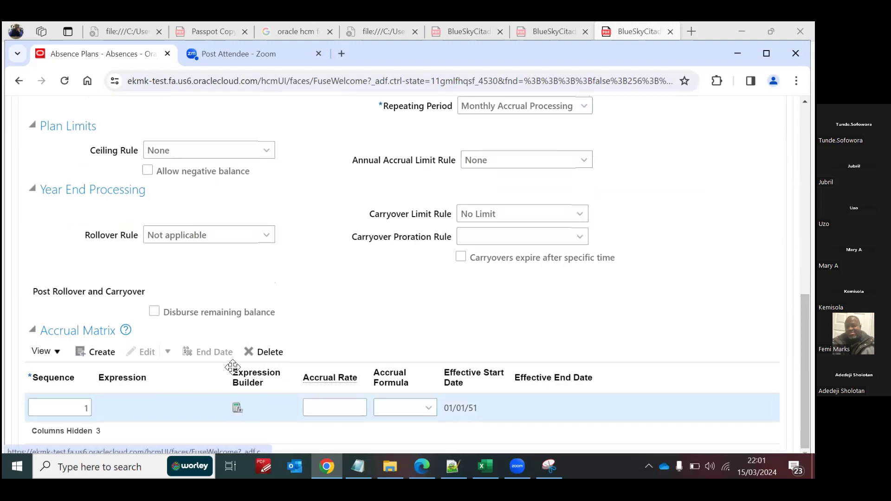
text(1=1)
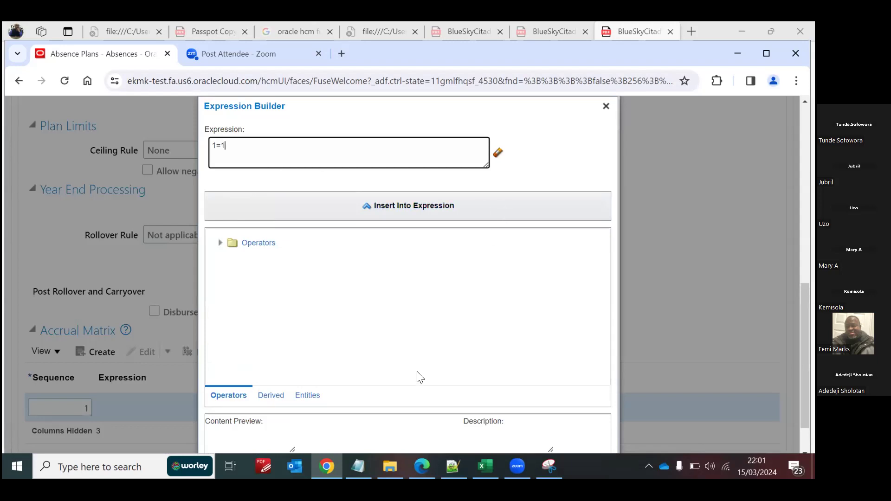
scroll(658, 441, down, 1)
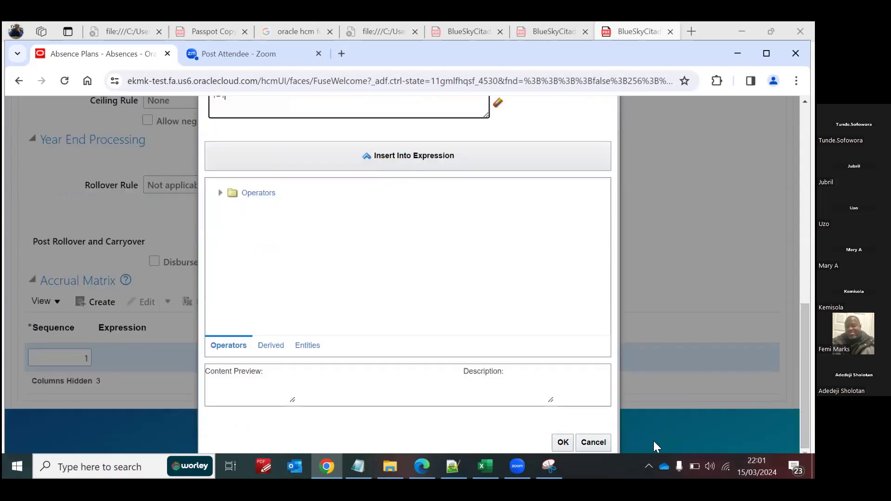
click(562, 443)
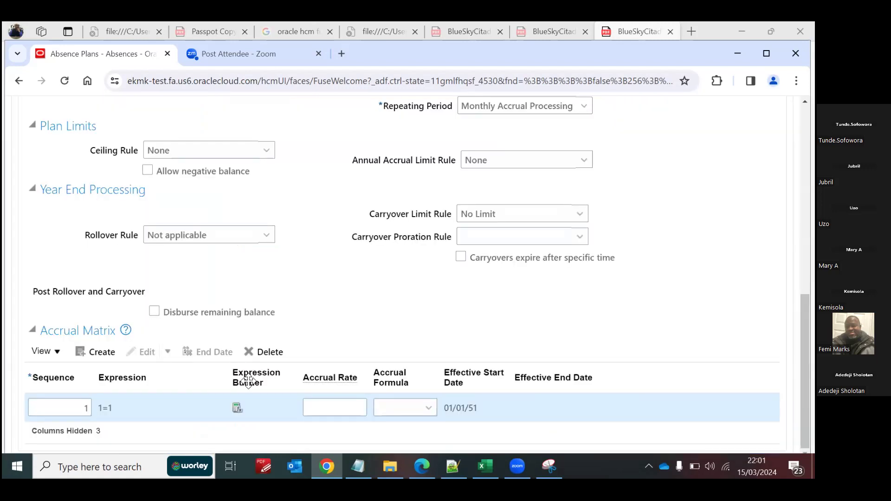
Step: Set the accrual rate of the matrix row to 2.08, leaving the accrual formula empty
click(347, 406)
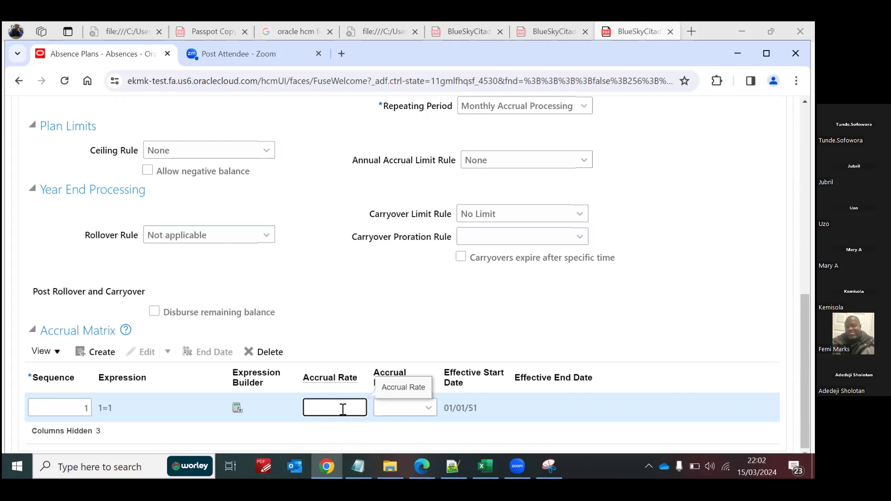
text(2.08)
click(618, 328)
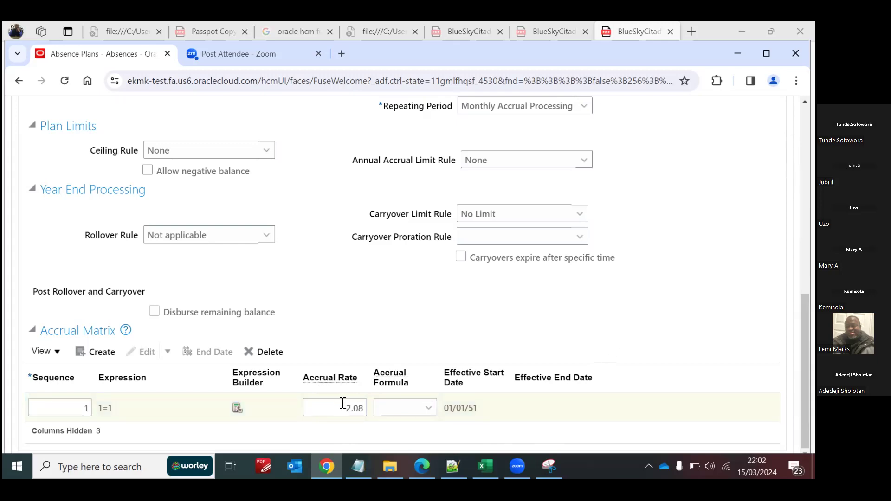
click(423, 409)
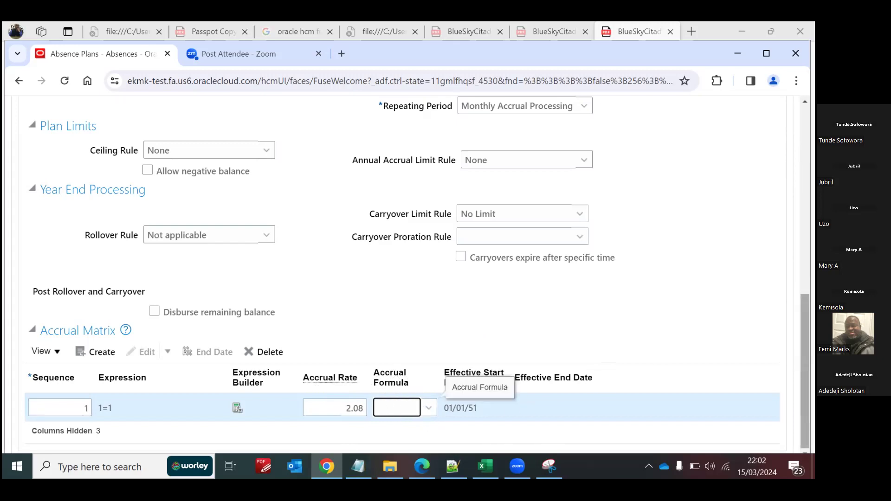
Step: Enable adjustments under Entries and Balances with the reasons Clerical Error, Compensatory and Special Absence, and save and close the absence plan
scroll(418, 274, up, 6)
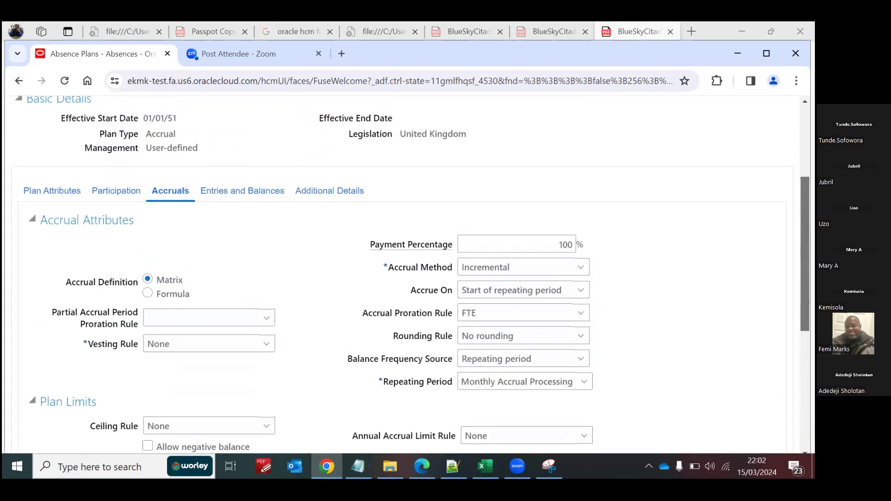
click(236, 196)
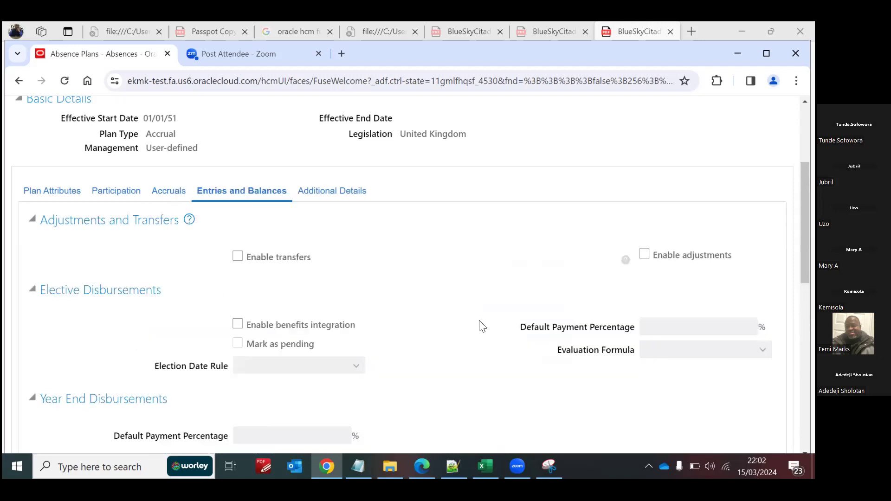
click(643, 255)
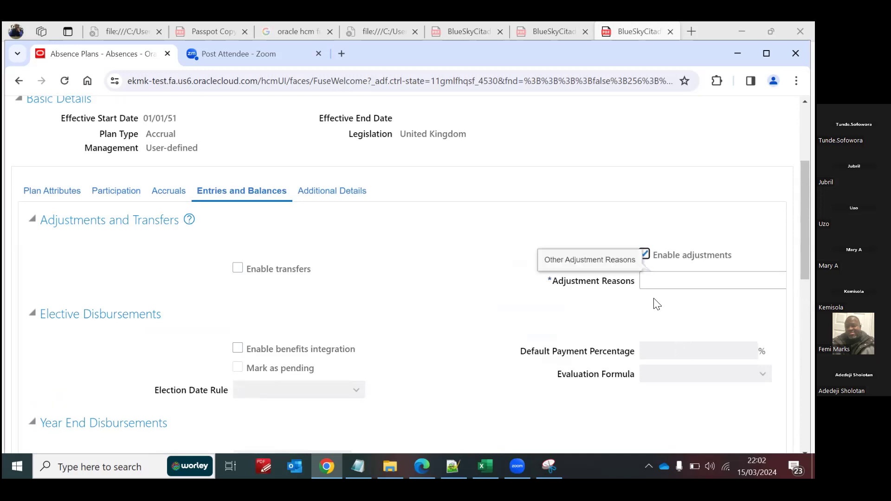
click(654, 280)
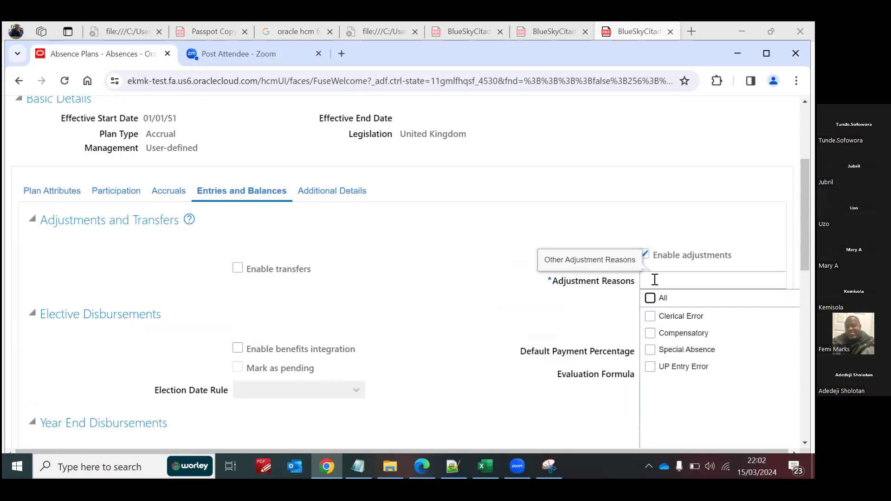
click(650, 318)
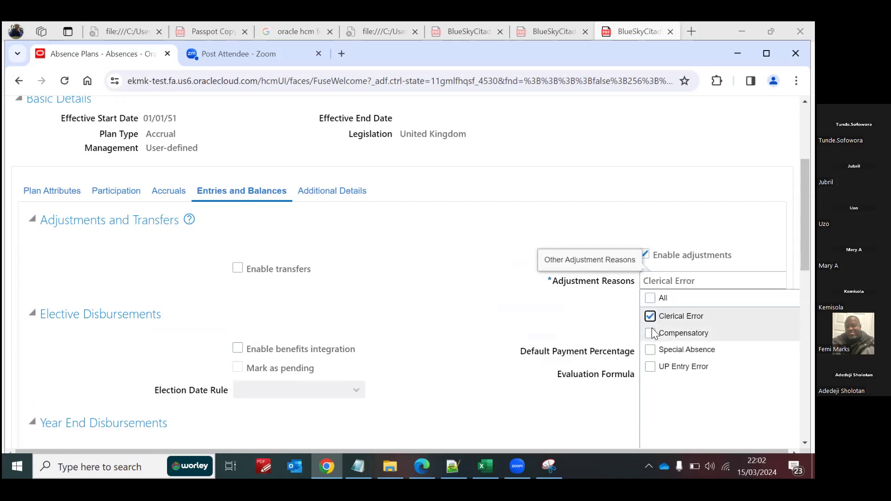
click(651, 334)
click(651, 351)
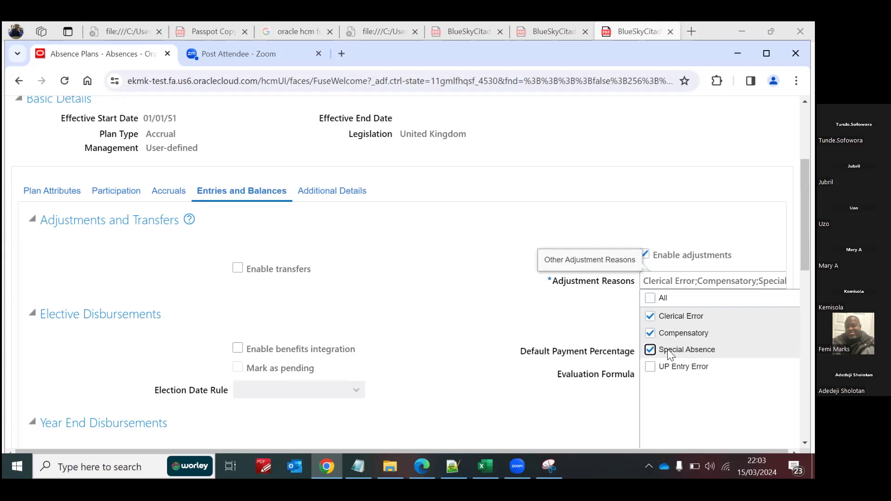
click(580, 318)
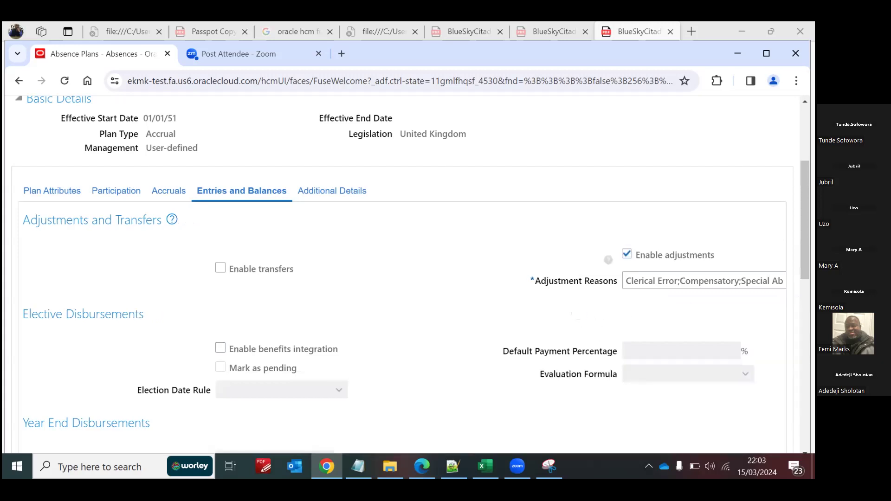
scroll(668, 260, up, 4)
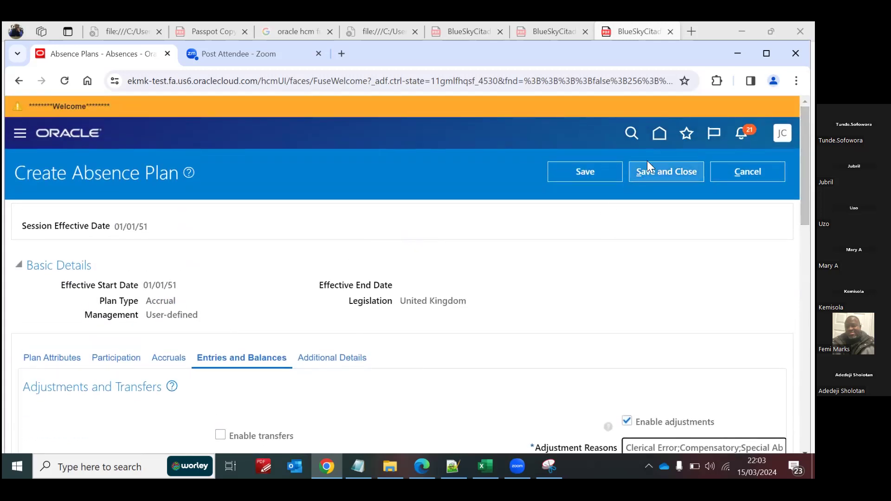
click(665, 172)
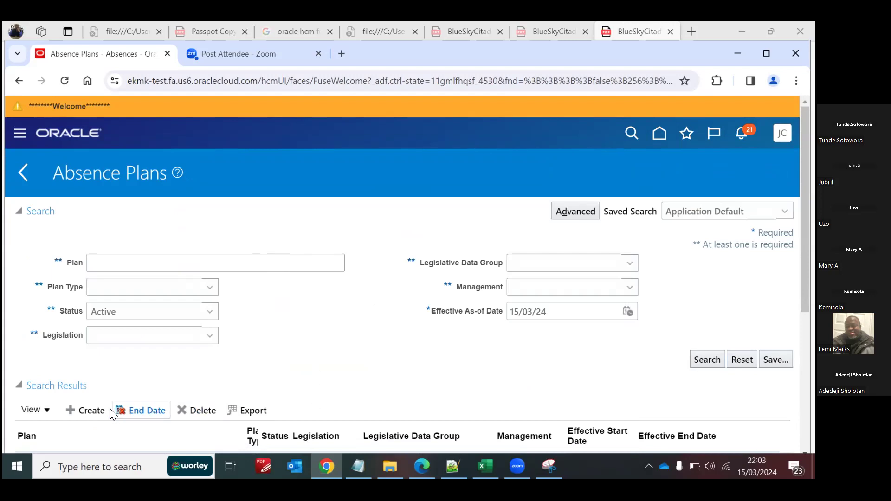
Step: Start creating another absence plan with effective as-of date 01/01/51 and legislation United Kingdom
click(86, 411)
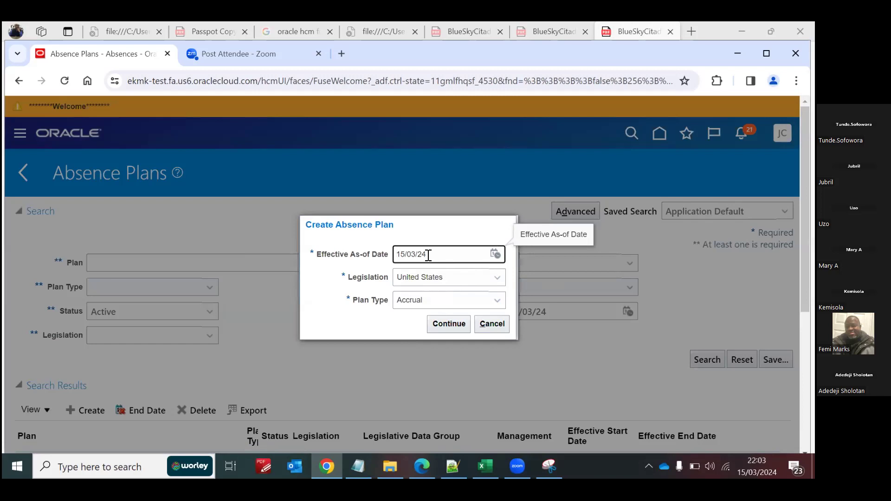
drag(430, 254, 352, 258)
text(1/01/51)
key(Tab)
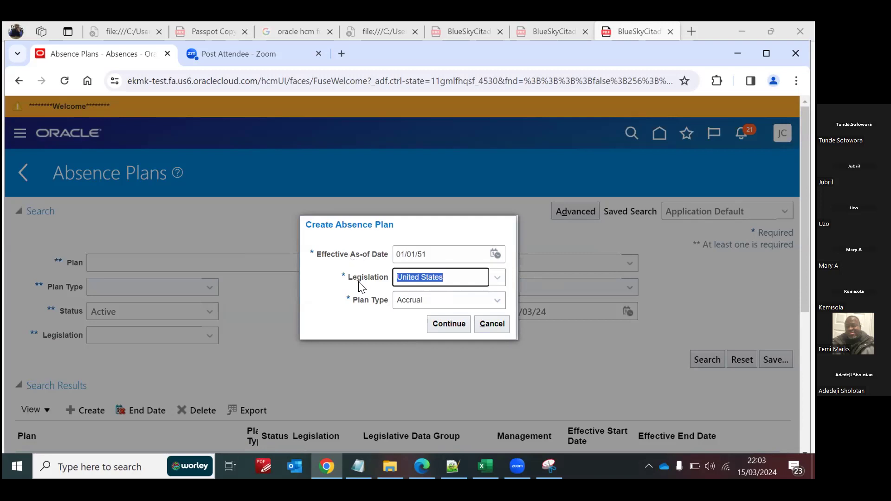
click(497, 277)
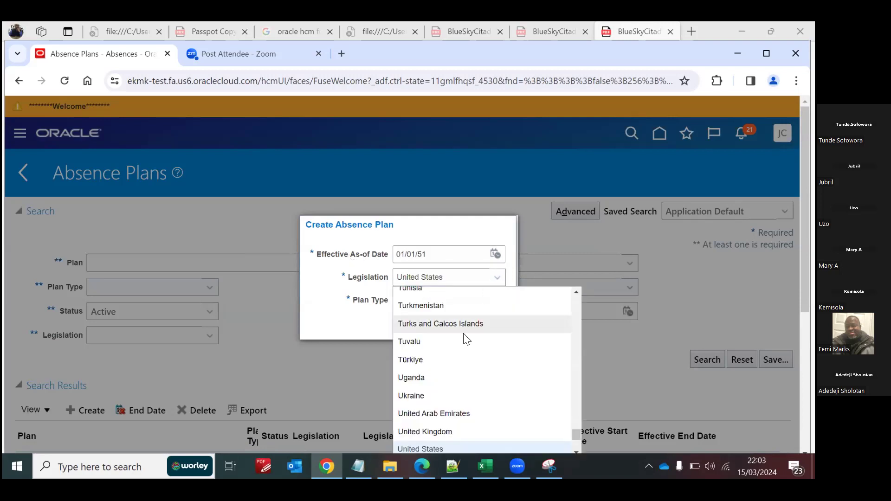
click(455, 424)
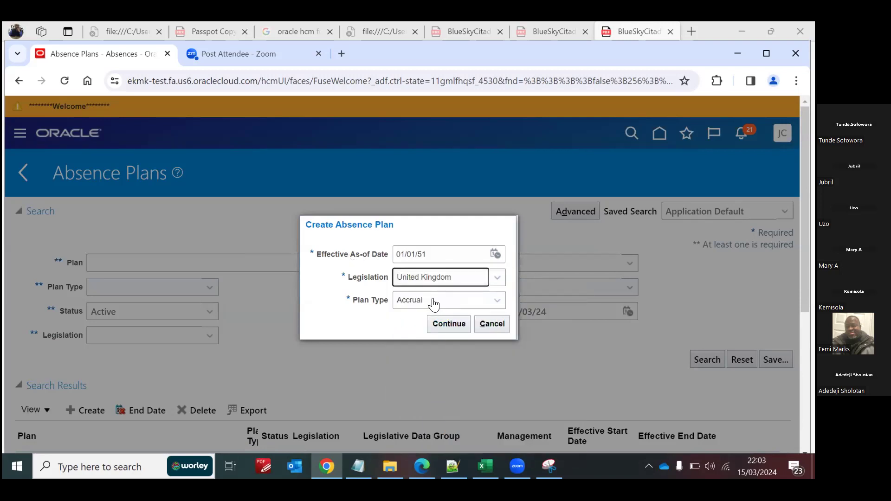
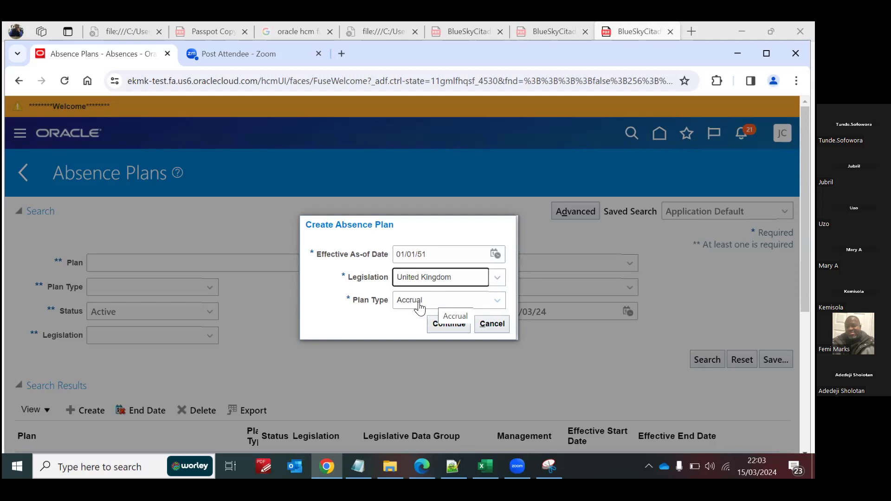
Step: Proceed with the Accrual plan type and name the new absence plan Blue SS Sick Leave
click(449, 326)
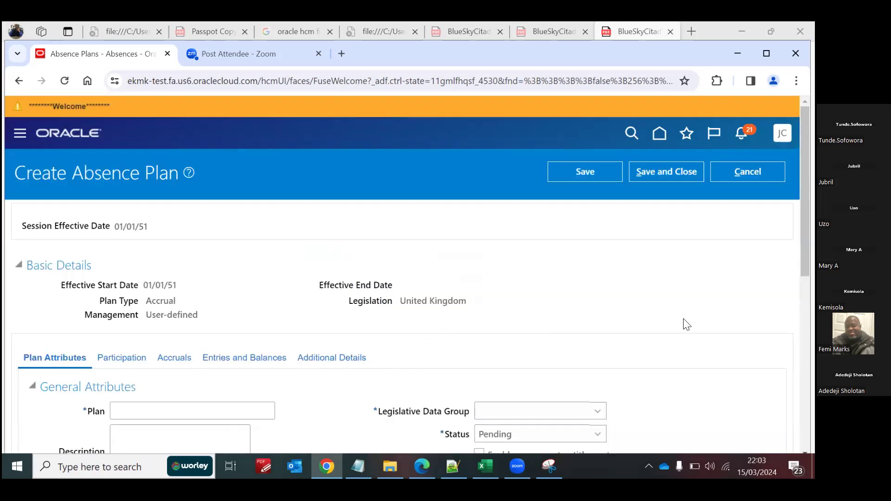
click(232, 410)
text(Blue SS Sick Leave)
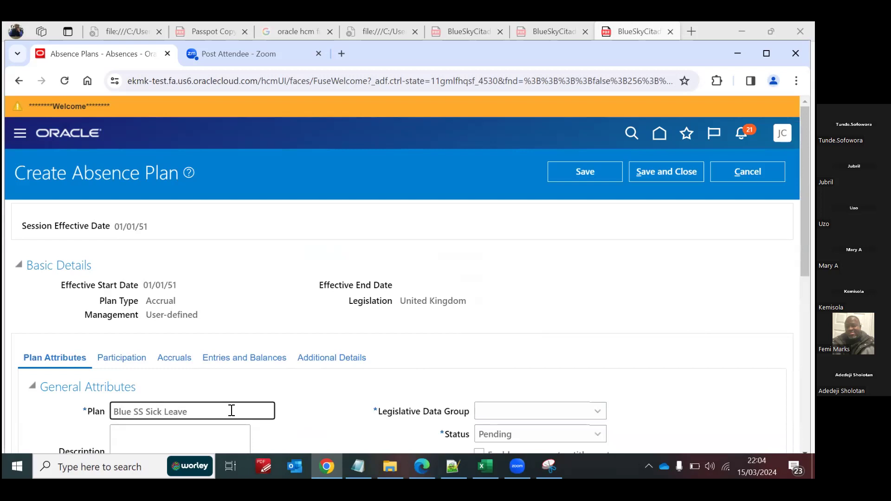
Step: Set the plan's unit of measure to Days, its legislative data group to GB Legislative Data Group and its status to Active
scroll(700, 319, down, 3)
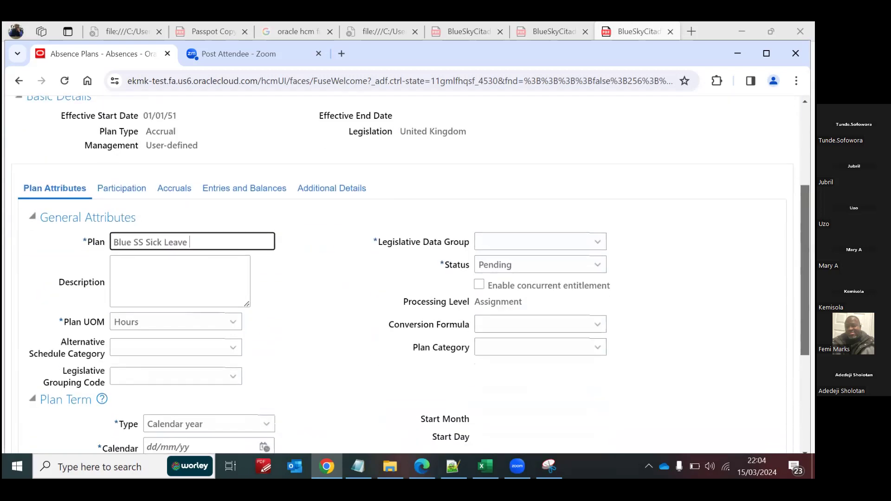
click(222, 299)
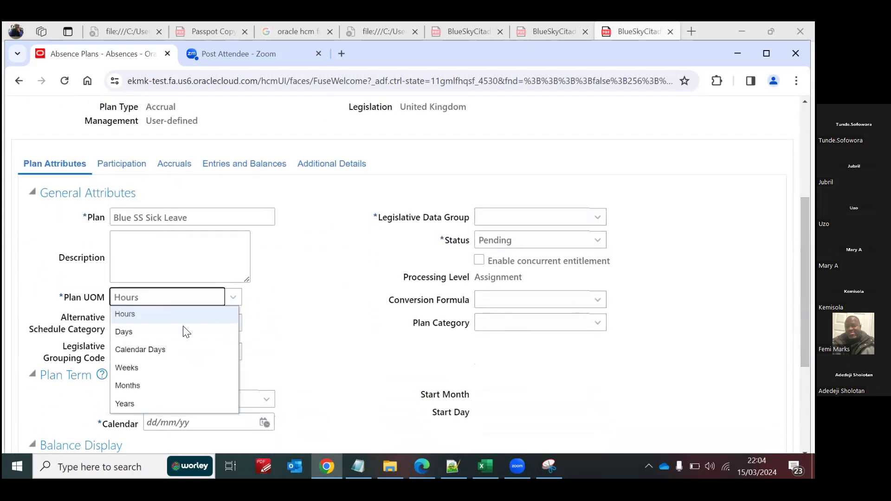
click(153, 331)
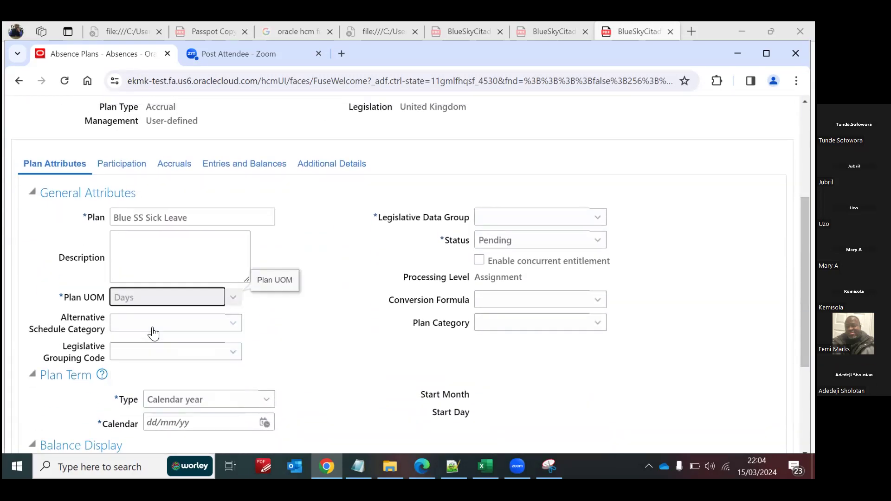
click(530, 216)
key(g)
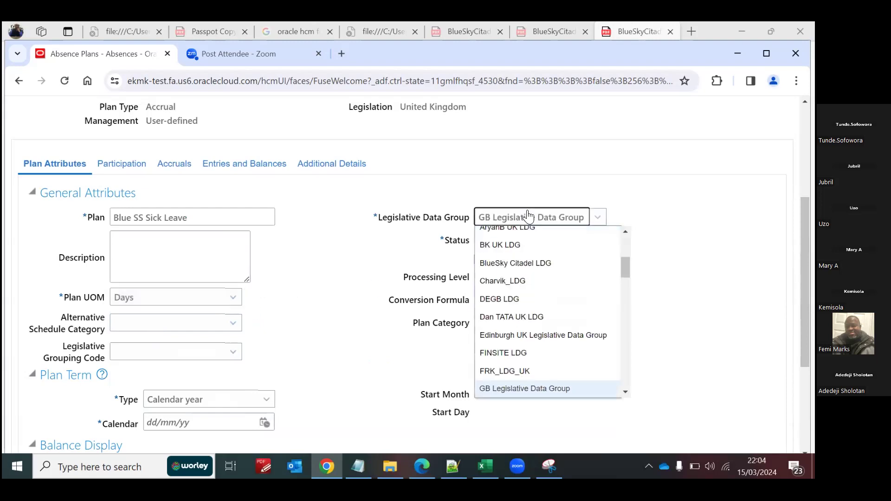
click(663, 263)
click(506, 241)
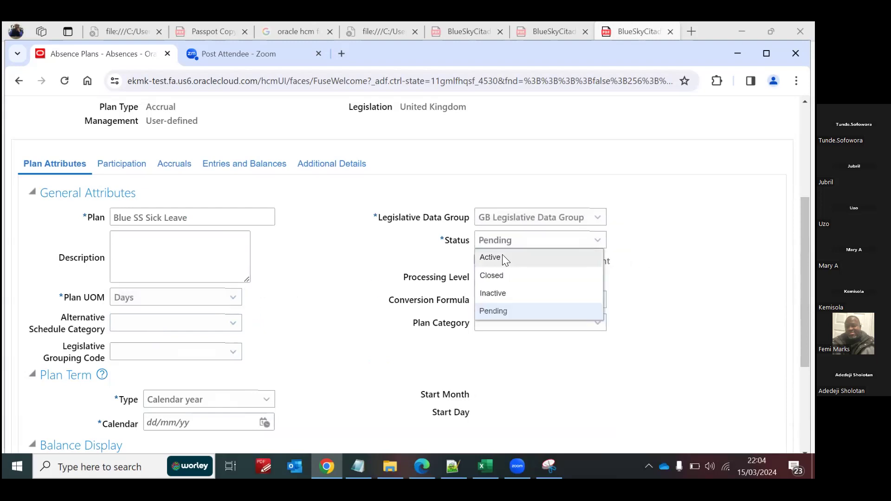
click(504, 259)
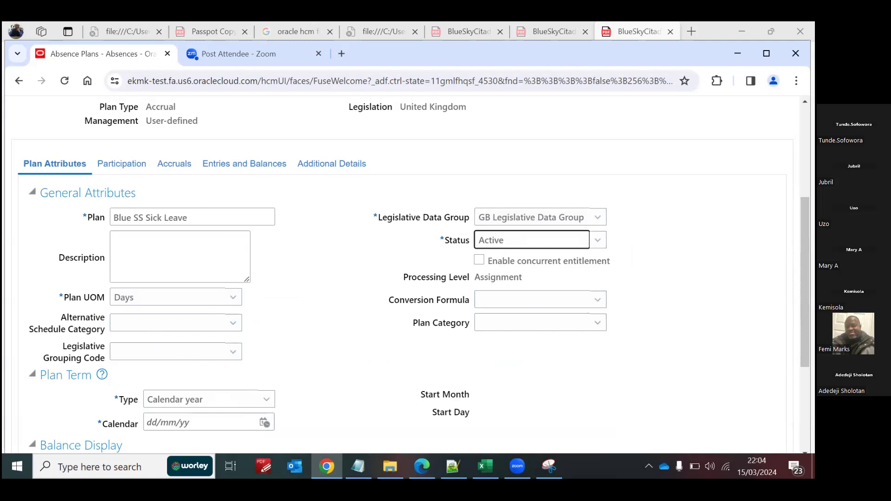
Step: Enter 01/01/51 as the calendar date of the Calendar year plan term
scroll(158, 275, down, 3)
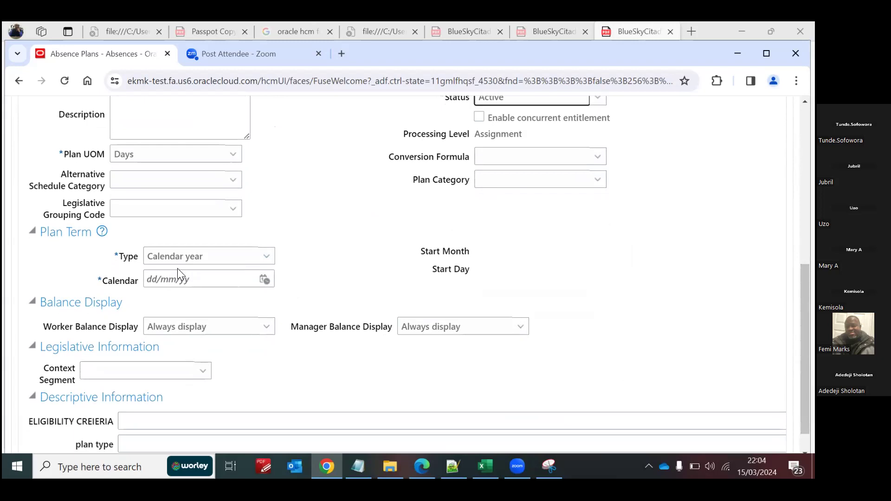
click(181, 278)
text(1)
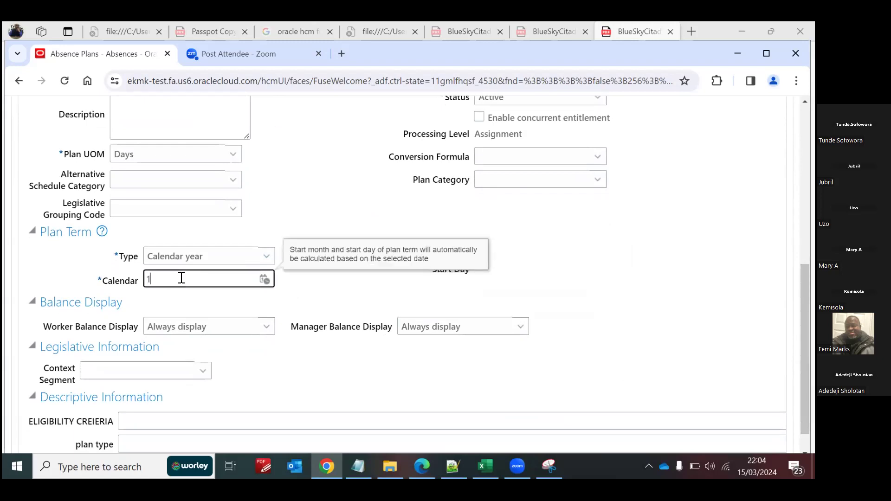
text(.)
key(BackSpace)
text(/1/51)
key(Tab)
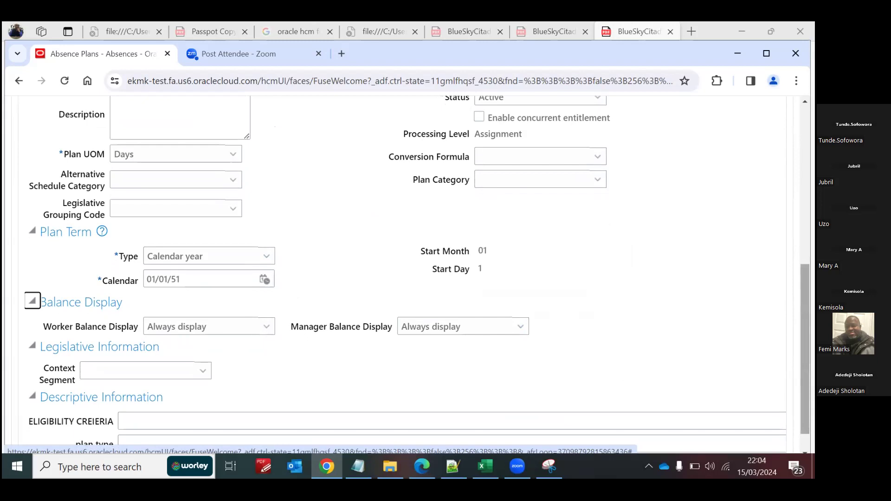
Step: Add the Blue SS Sick Leave Eligibility Profile to the plan's participation eligibility with sequence 1, leaving it not required
scroll(806, 325, up, 1)
scroll(805, 325, up, 3)
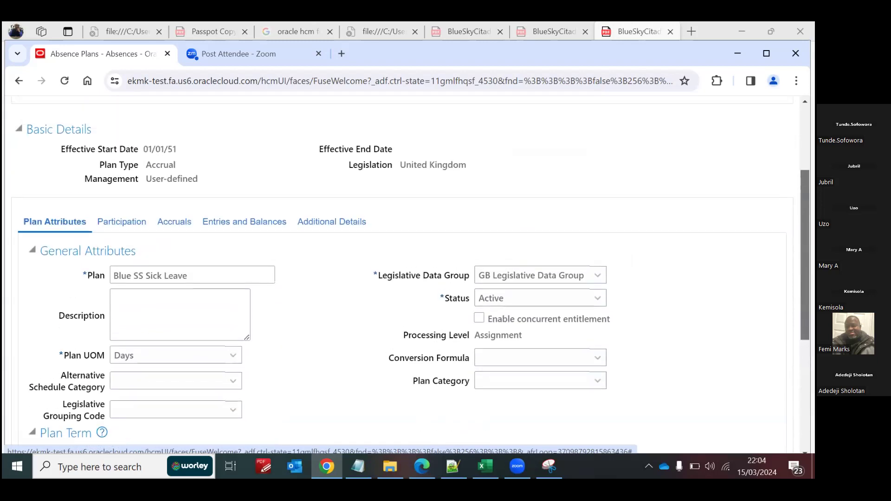
click(122, 221)
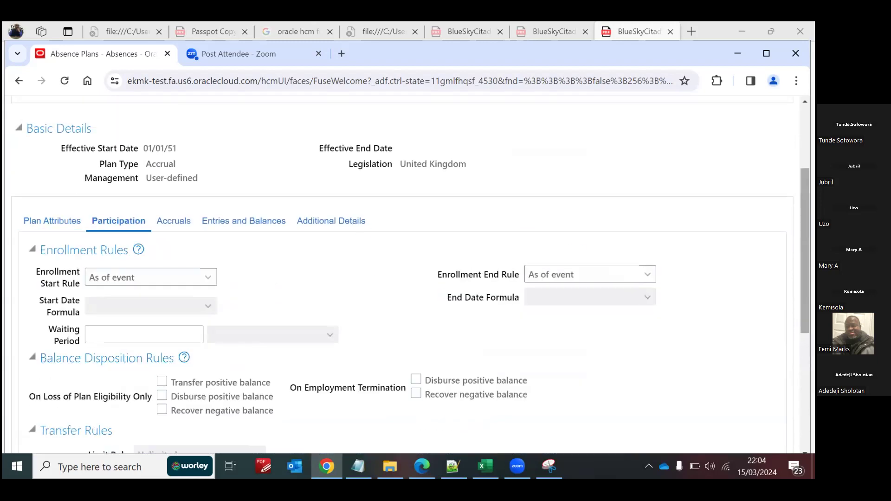
scroll(806, 325, down, 3)
scroll(395, 279, down, 2)
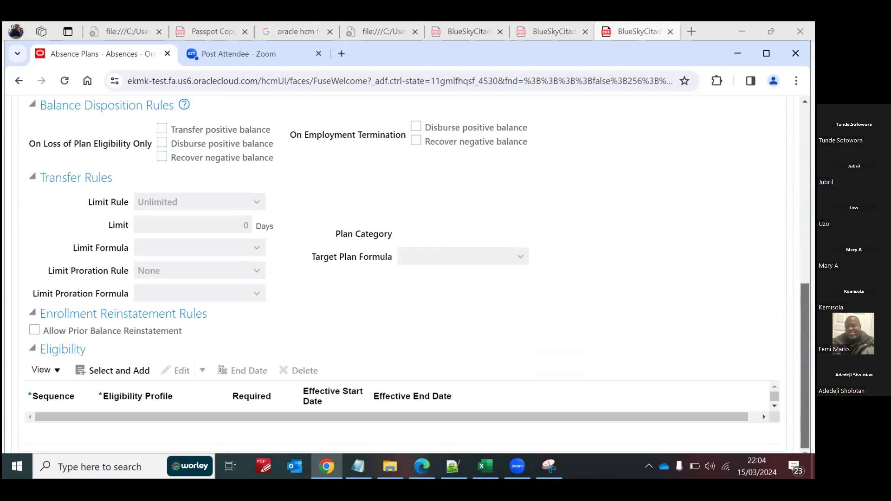
click(101, 373)
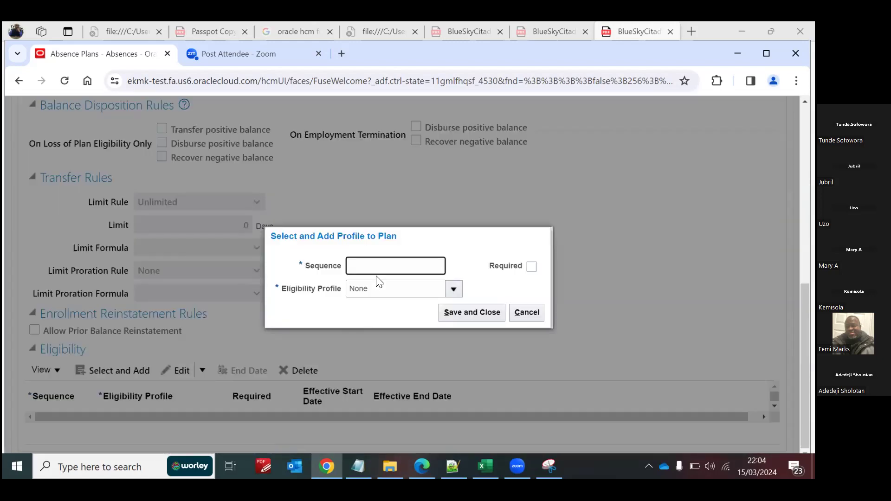
text(1)
click(450, 290)
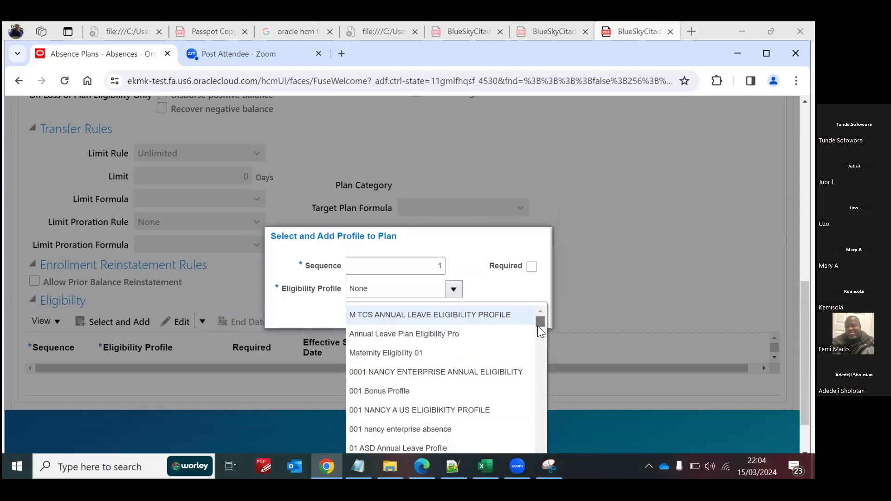
scroll(538, 326, down, 5)
scroll(631, 428, down, 1)
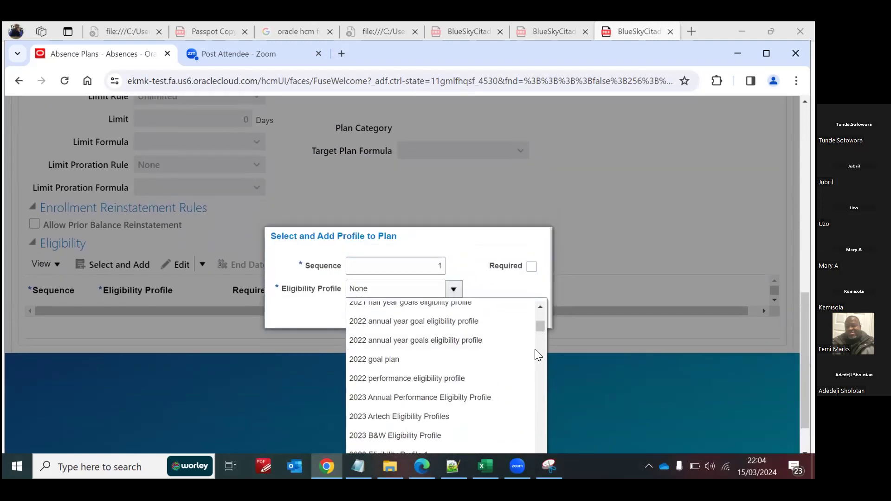
drag(537, 323, 537, 435)
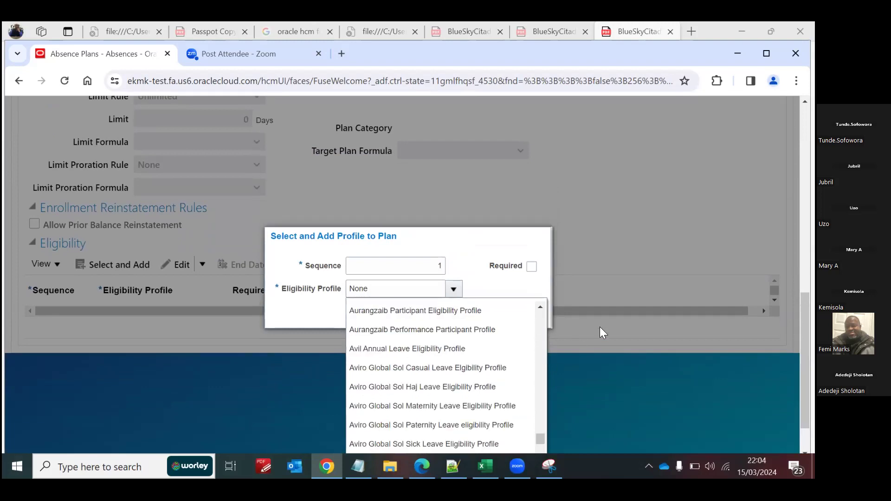
drag(806, 395, 806, 415)
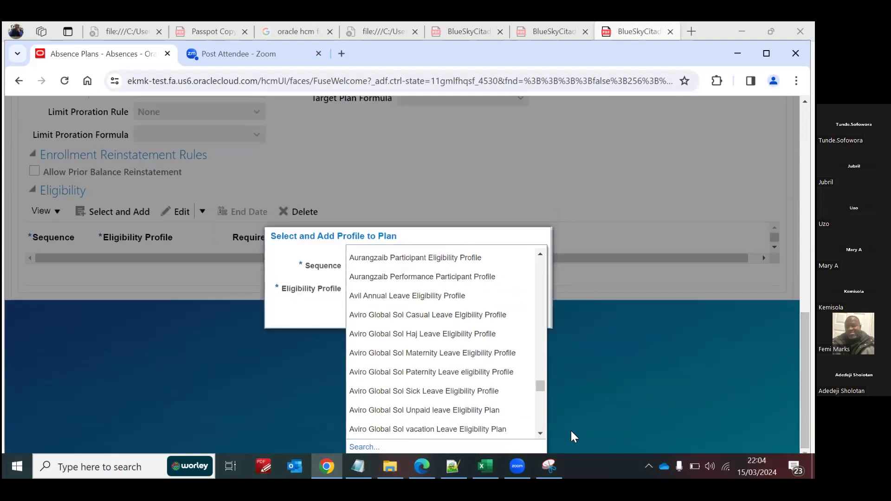
scroll(539, 434, down, 10)
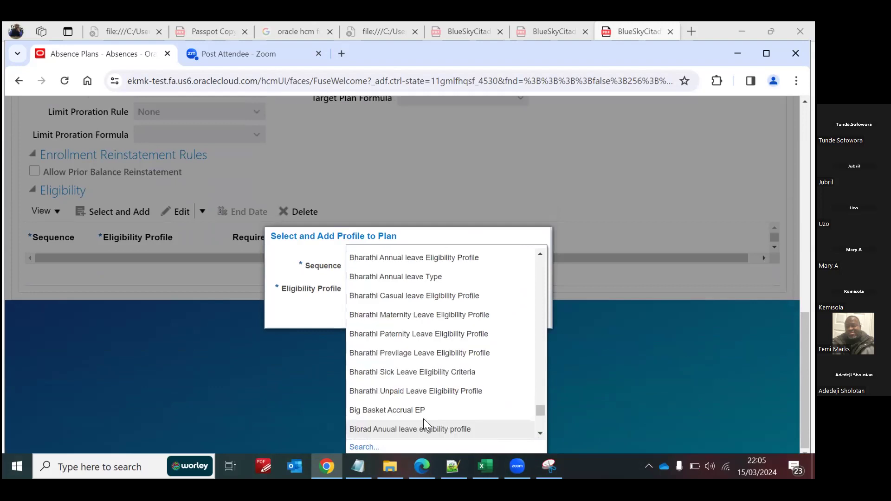
scroll(538, 432, down, 1)
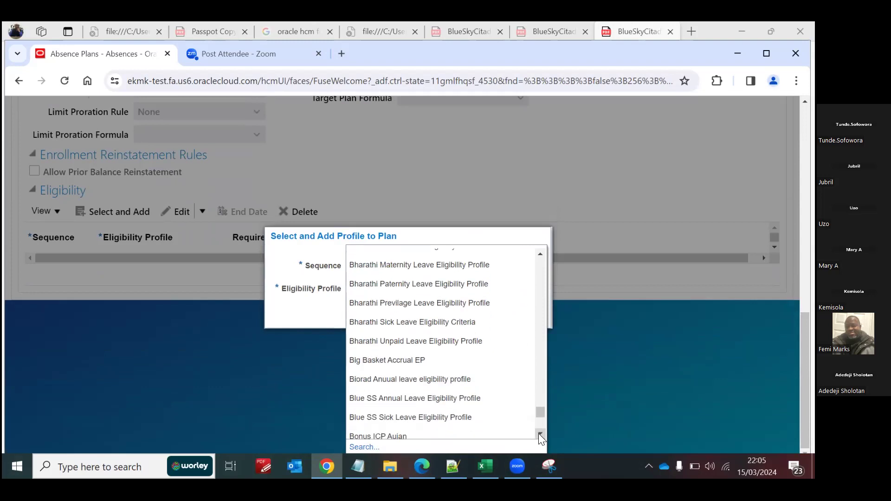
click(540, 435)
click(415, 389)
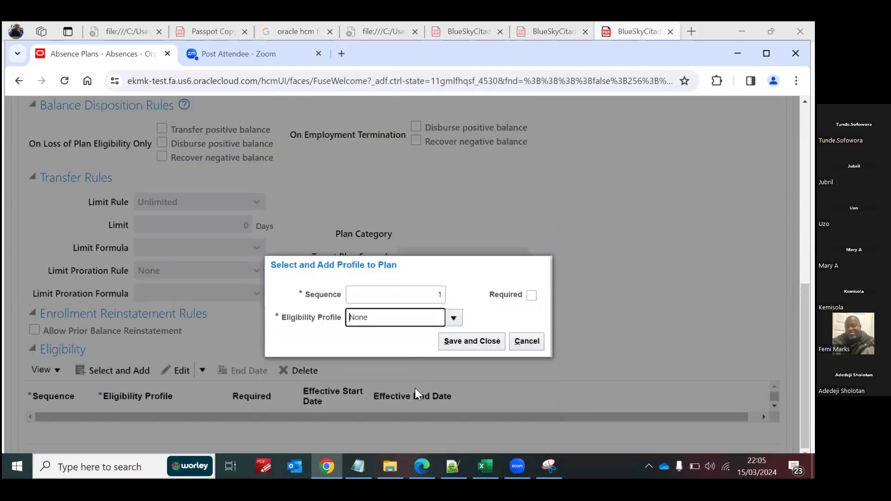
click(475, 310)
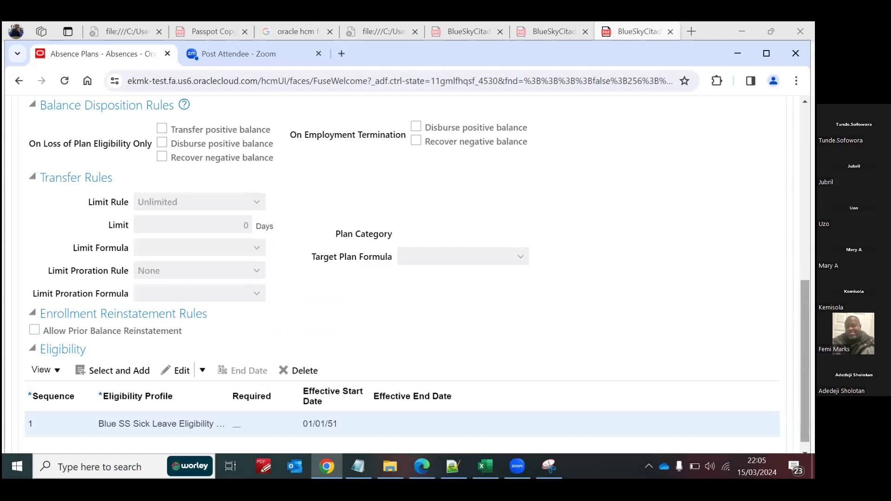
Step: In the accrual attributes, set Accrue On to Start of repeating period and the accrual proration rule to FTE
scroll(362, 261, up, 4)
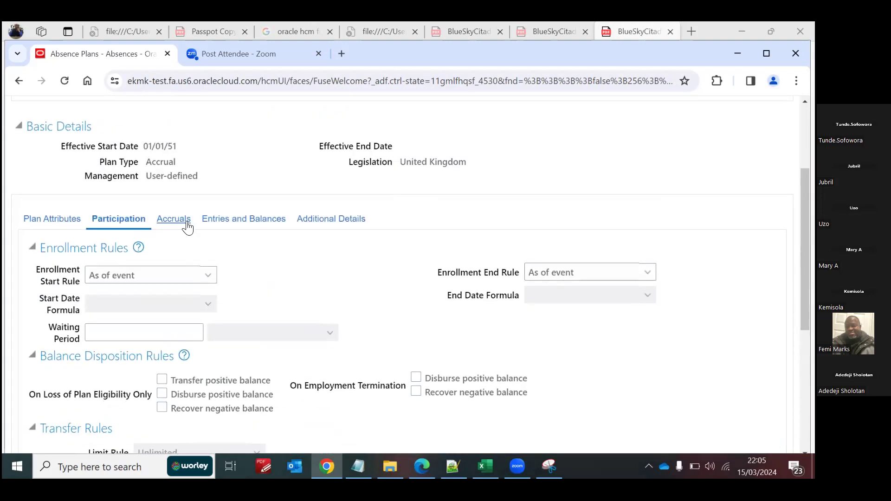
click(188, 227)
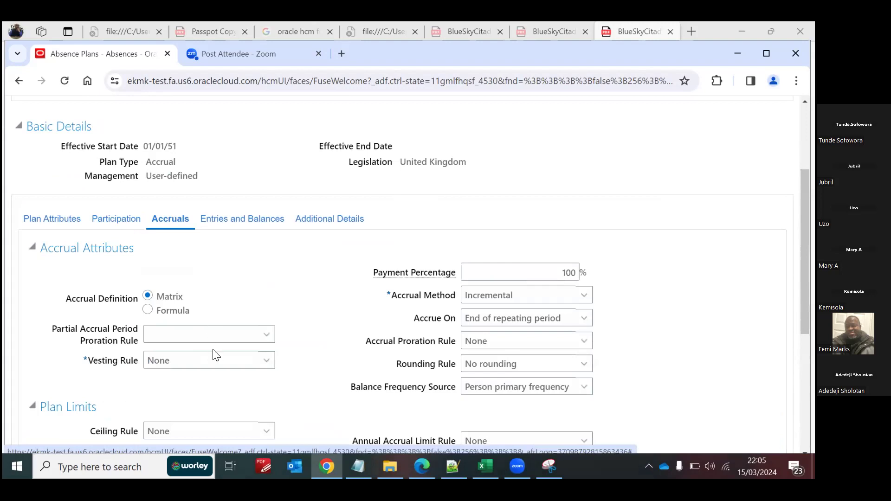
scroll(464, 218, down, 2)
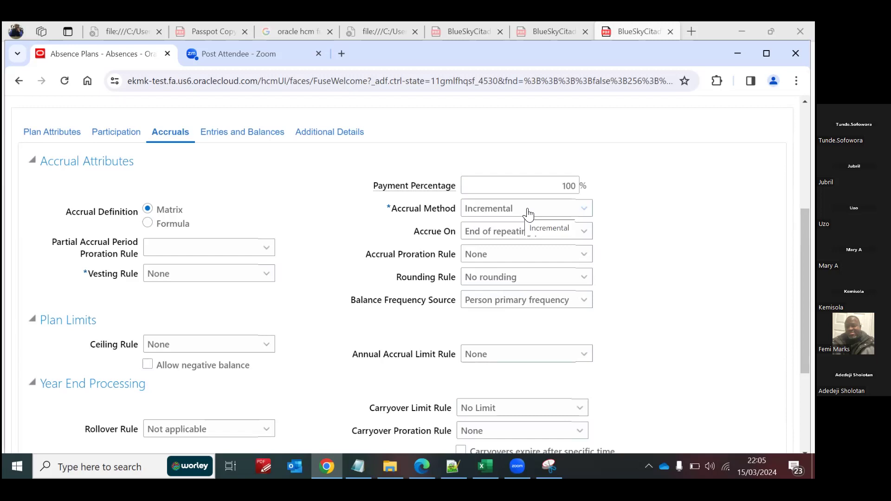
click(508, 235)
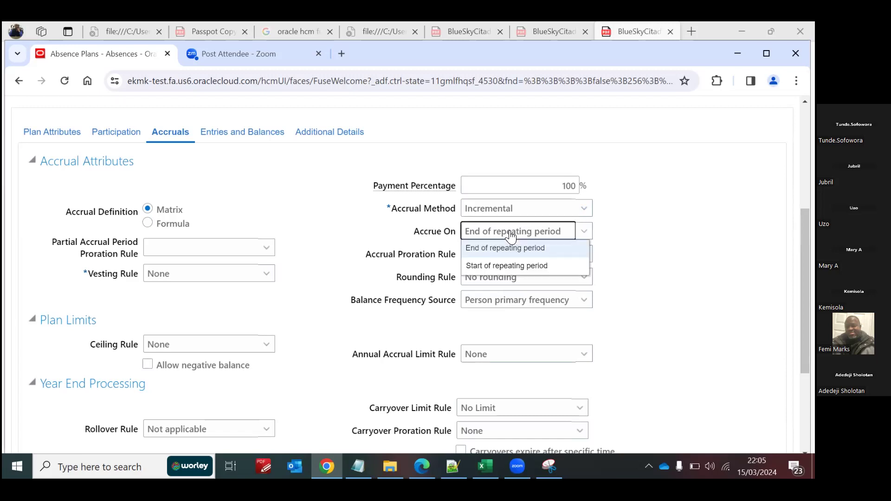
click(493, 267)
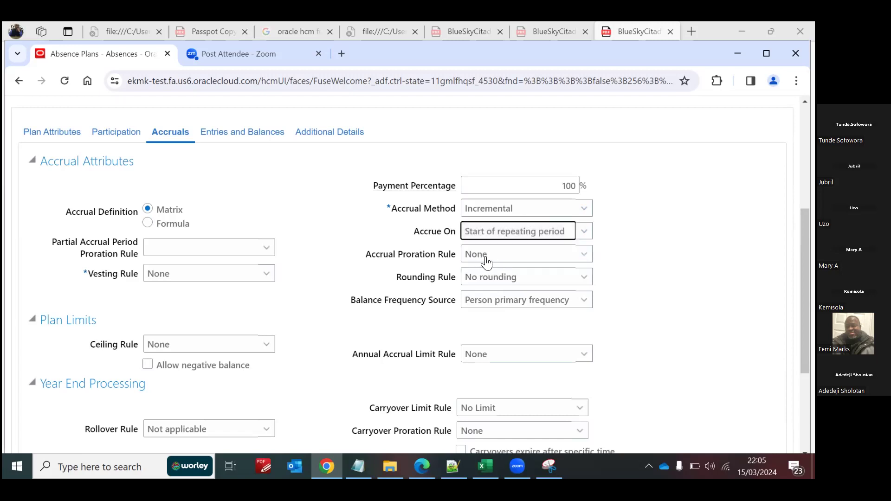
click(485, 256)
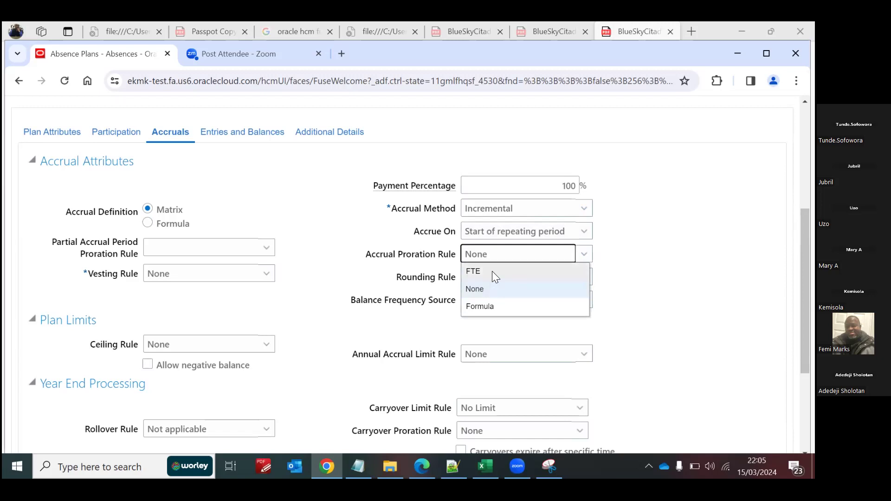
click(492, 271)
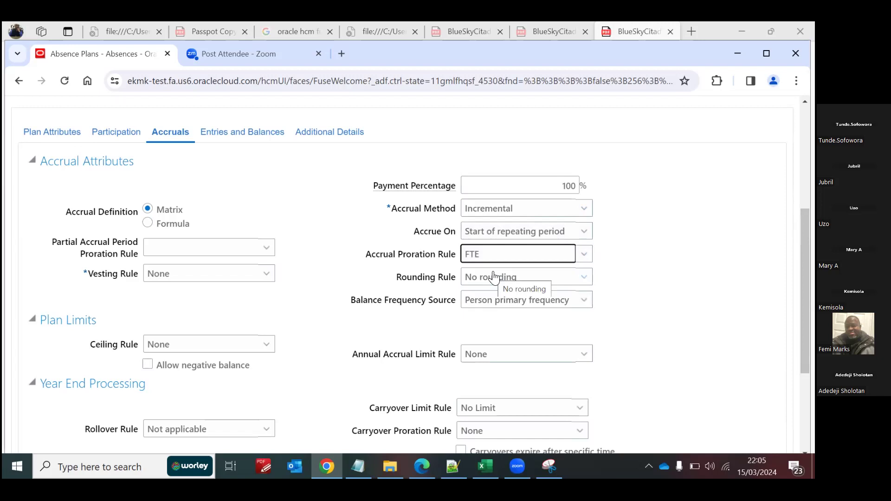
Step: Set the balance frequency source to Repeating period, using the Monthly Accrual Processing Period
click(542, 304)
click(470, 333)
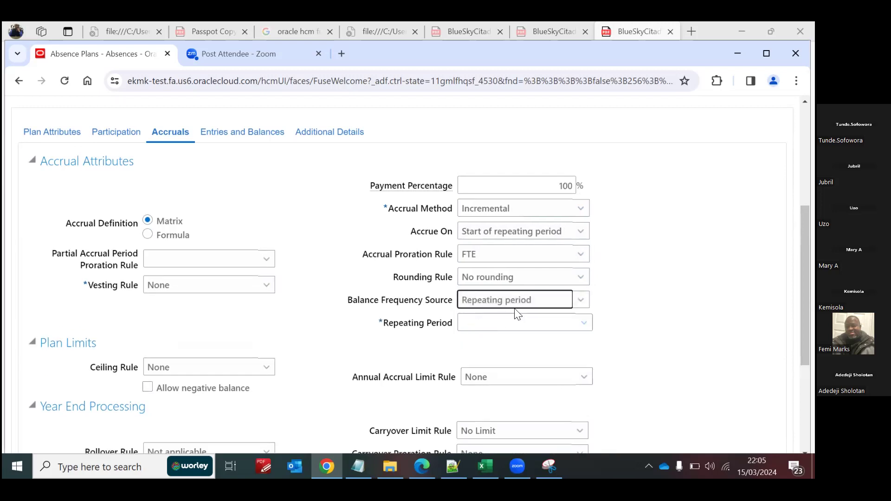
click(550, 320)
click(586, 324)
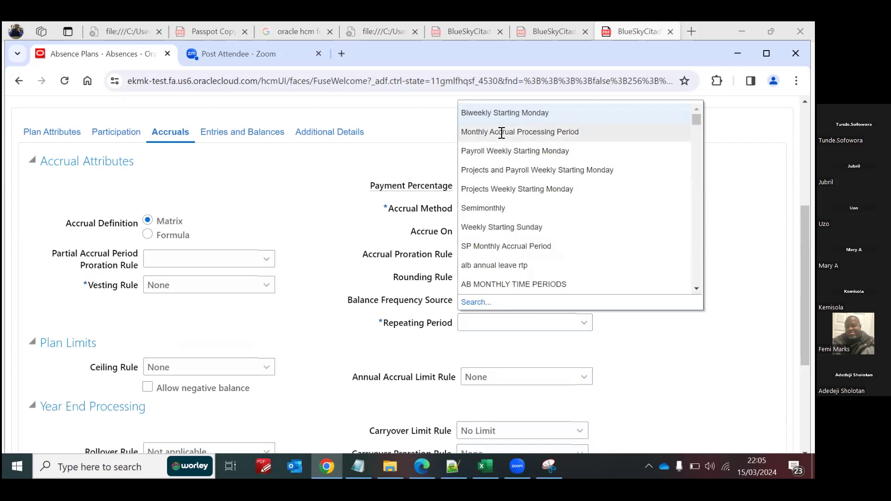
click(509, 132)
Step: In the year-end processing rules, set the carryover limit rule to Flat amount with a carryover limit of 0 days
scroll(399, 274, down, 5)
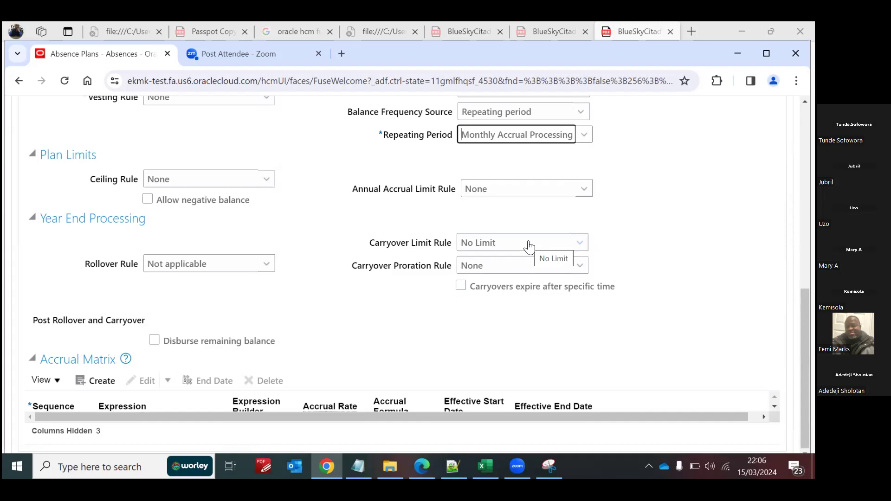
click(577, 241)
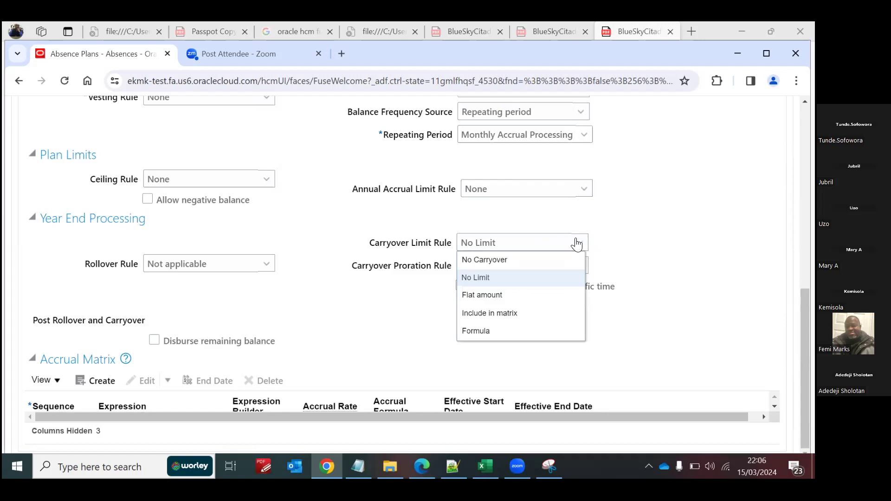
click(498, 296)
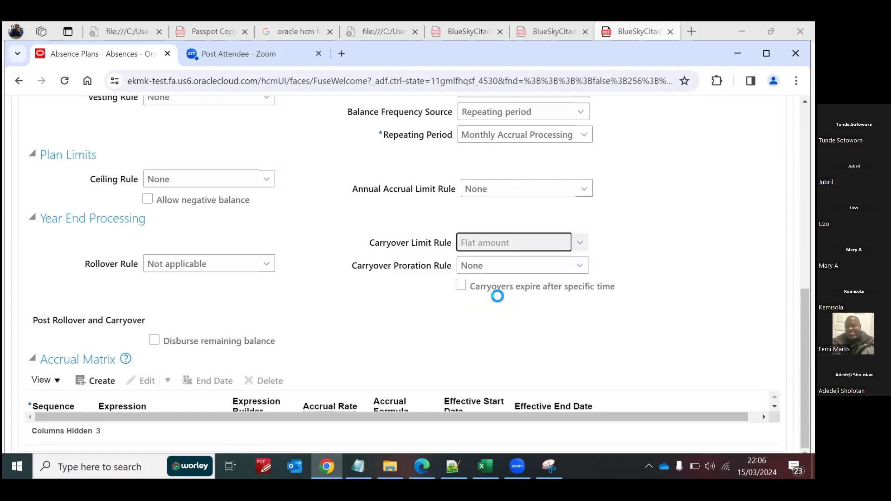
click(531, 266)
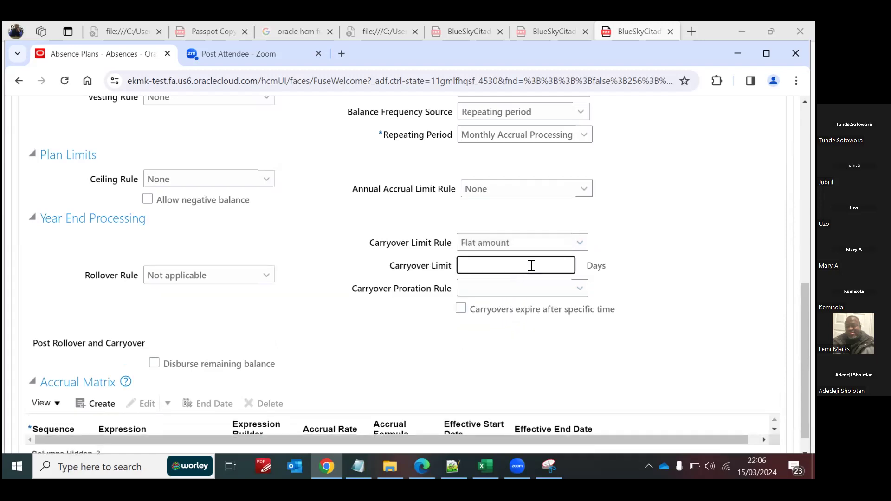
text(0)
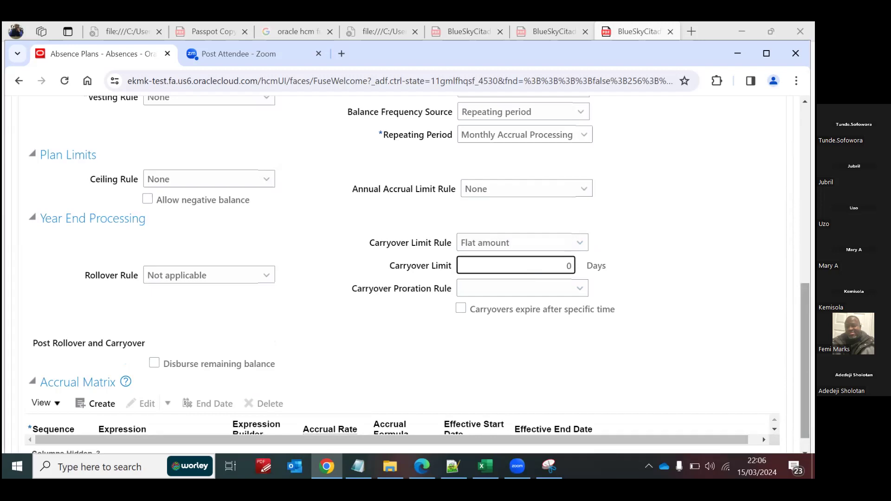
Step: Add a row to the accrual matrix with sequence 1
scroll(88, 371, down, 1)
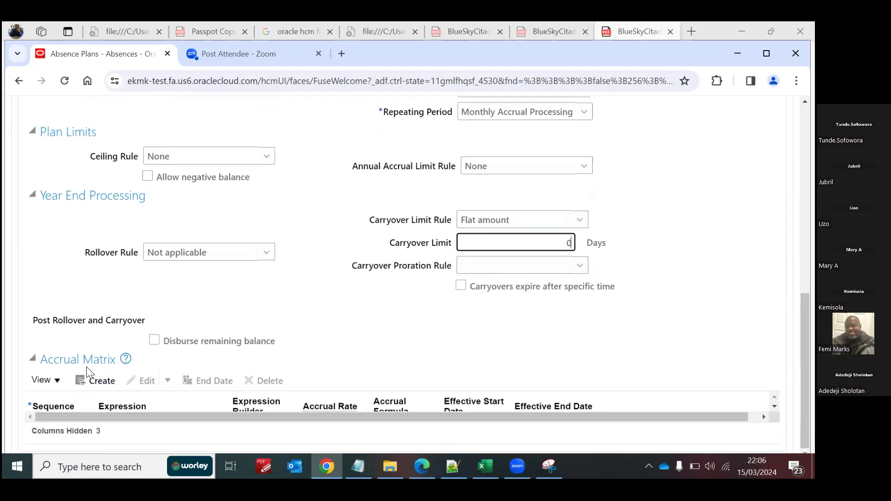
click(103, 381)
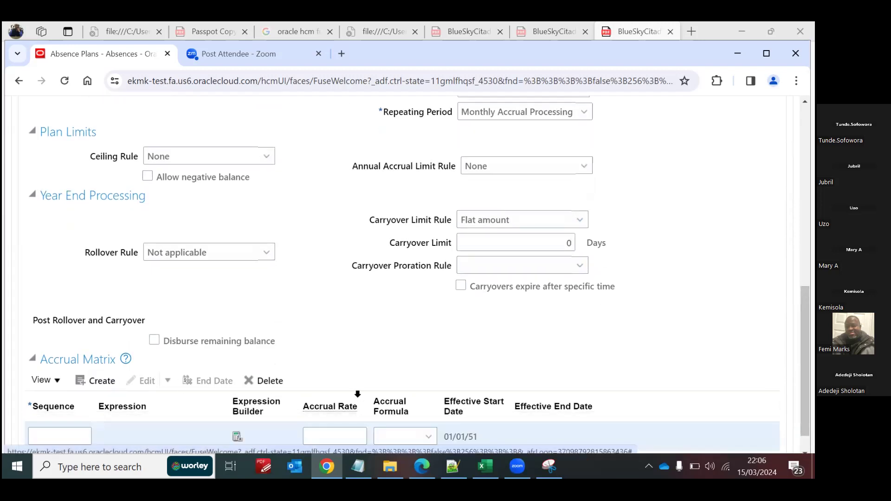
scroll(215, 446, down, 1)
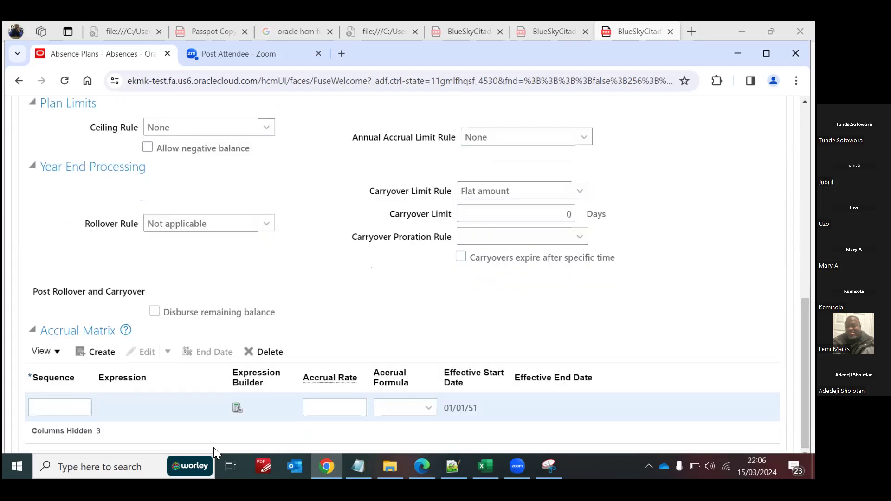
click(72, 405)
text(1)
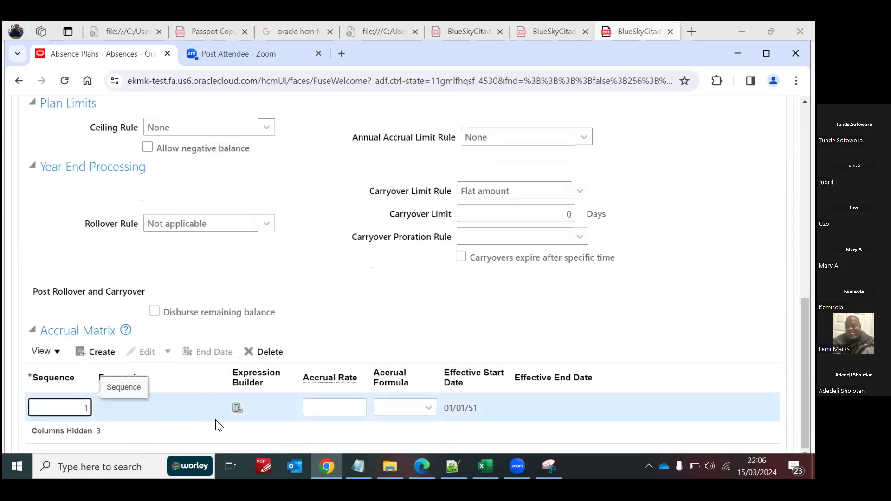
Step: Give the accrual matrix row the expression 1=1 and an accrual rate of .42
click(237, 408)
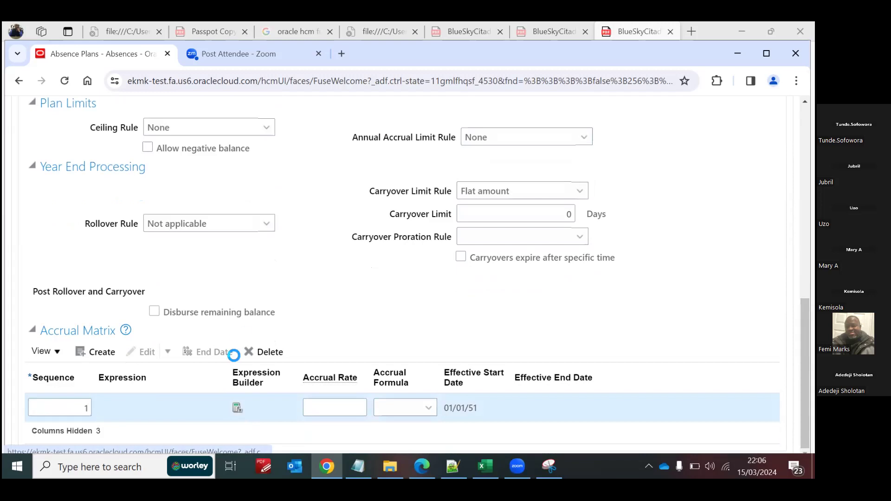
text(1=1)
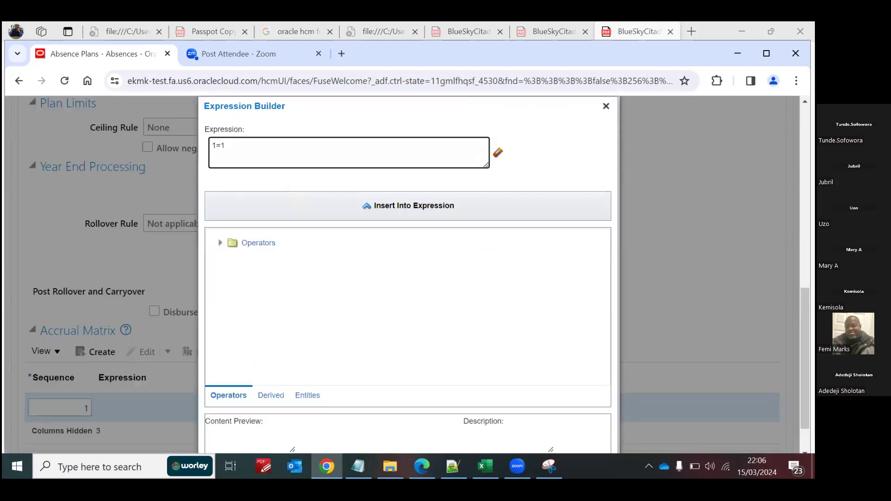
scroll(606, 448, down, 1)
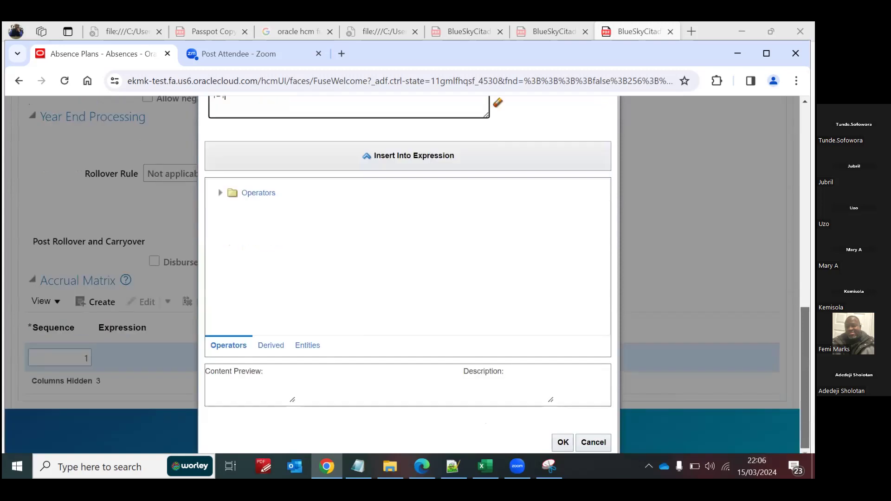
click(560, 437)
click(326, 409)
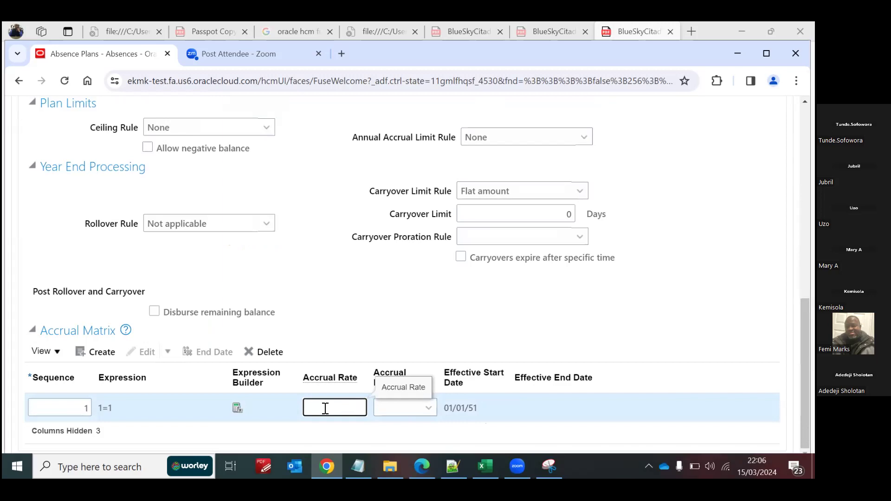
text(.42)
Step: Enable balance adjustments with the reasons Clerical Error, Compensatory and Special Absence, and save and close the absence plan
scroll(326, 409, up, 3)
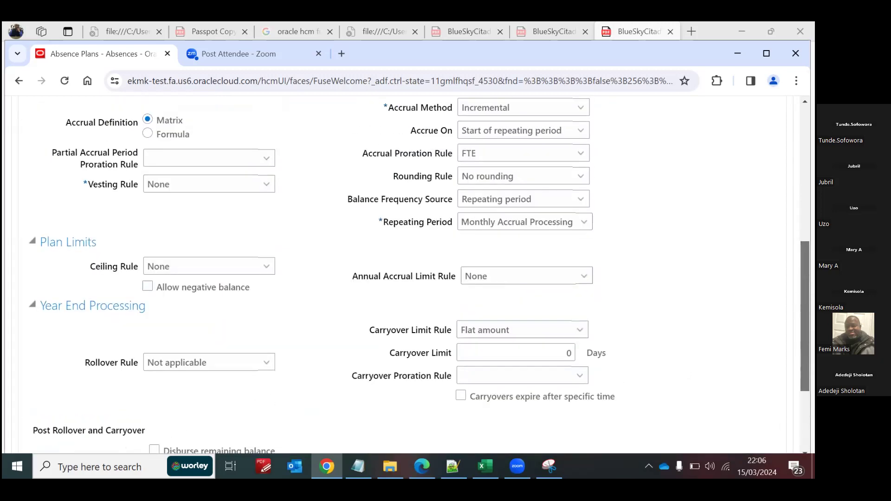
scroll(334, 321, up, 6)
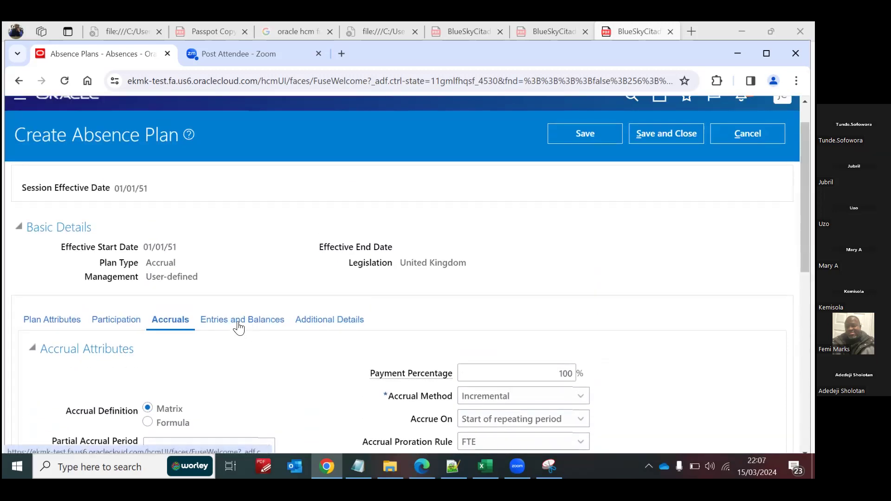
click(238, 323)
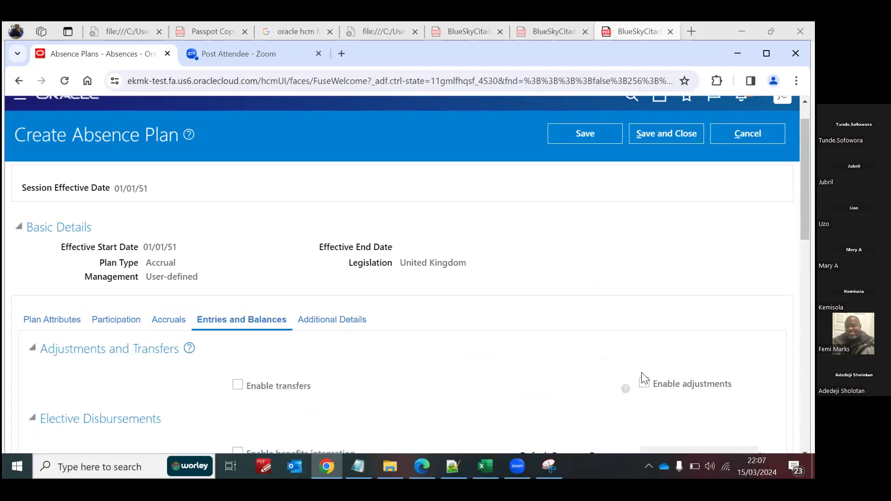
click(644, 381)
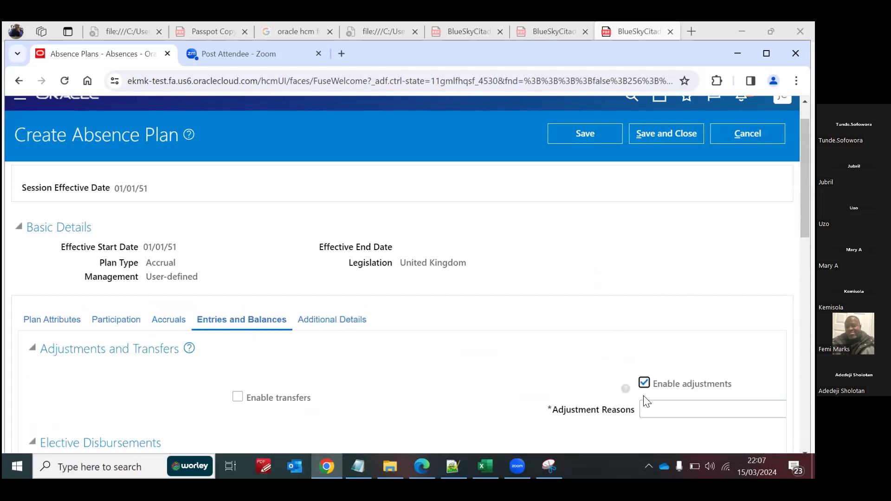
click(650, 408)
click(651, 270)
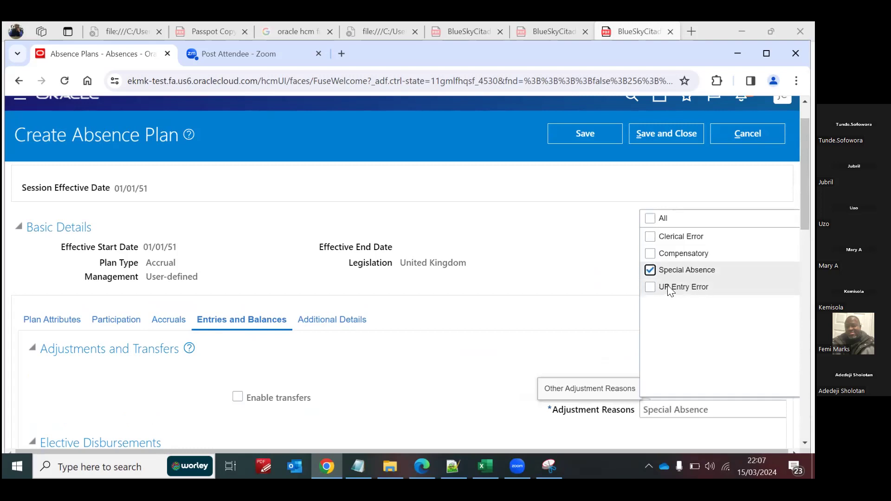
click(650, 254)
click(650, 238)
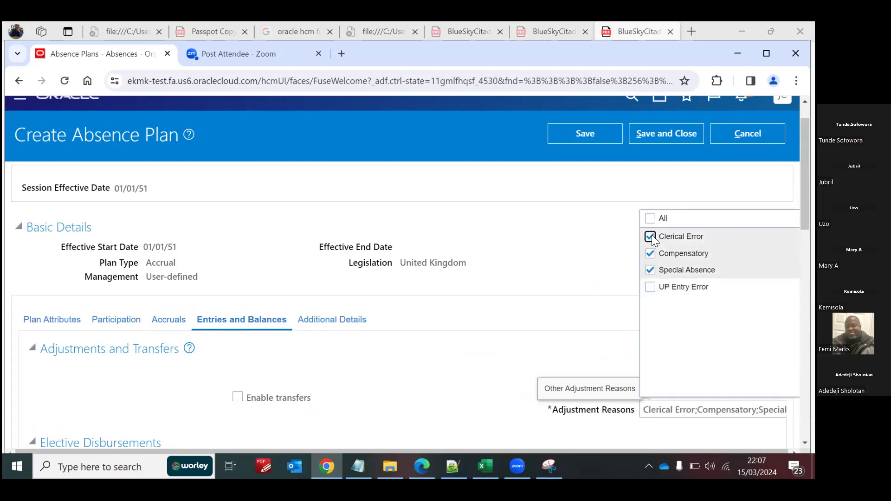
click(572, 218)
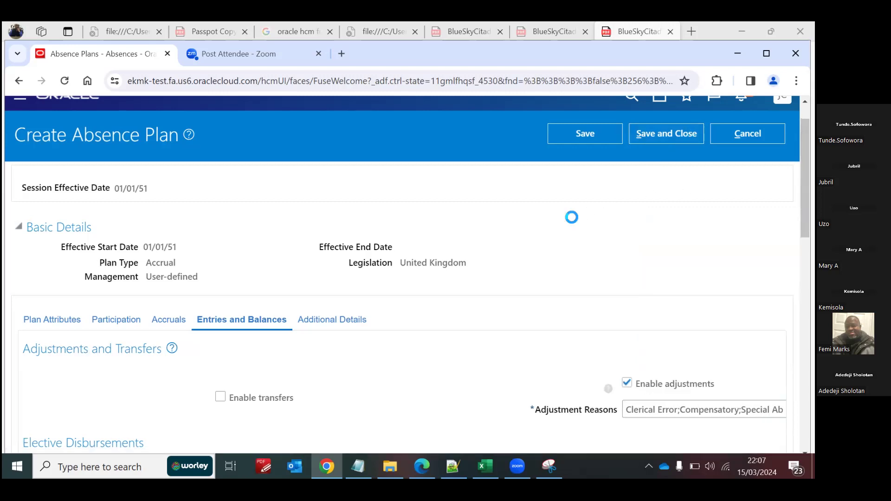
click(658, 136)
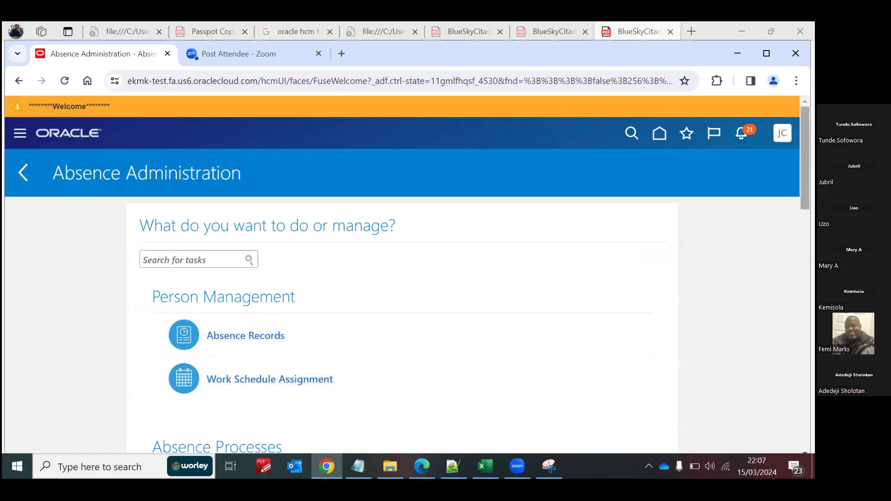
Step: Start a new absence type effective 01/01/51 for the United Kingdom legislation, keeping the Generic absence pattern
scroll(402, 274, down, 10)
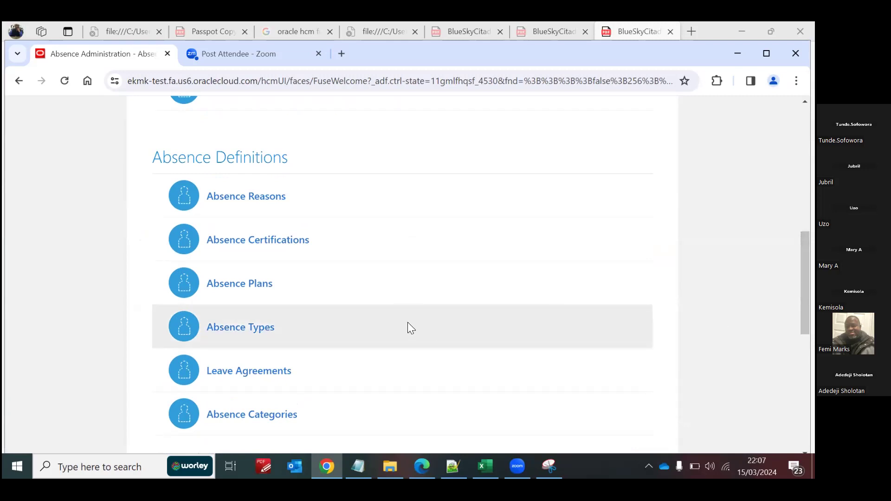
click(227, 329)
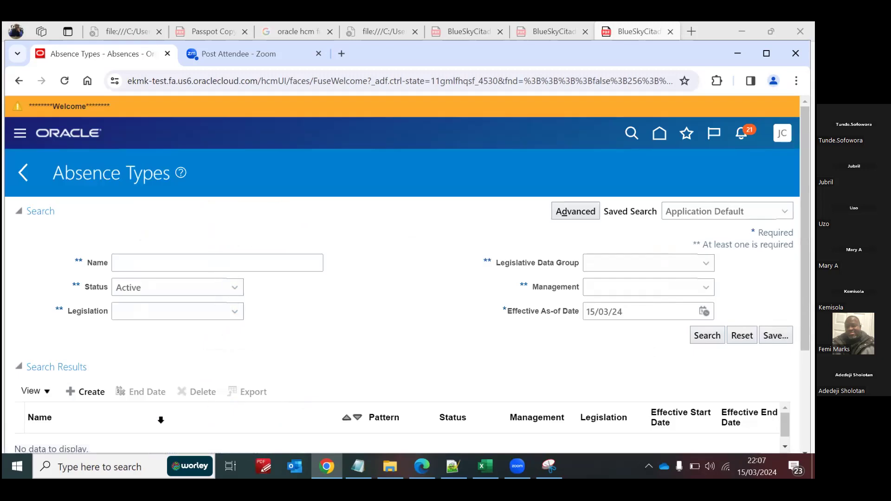
click(90, 392)
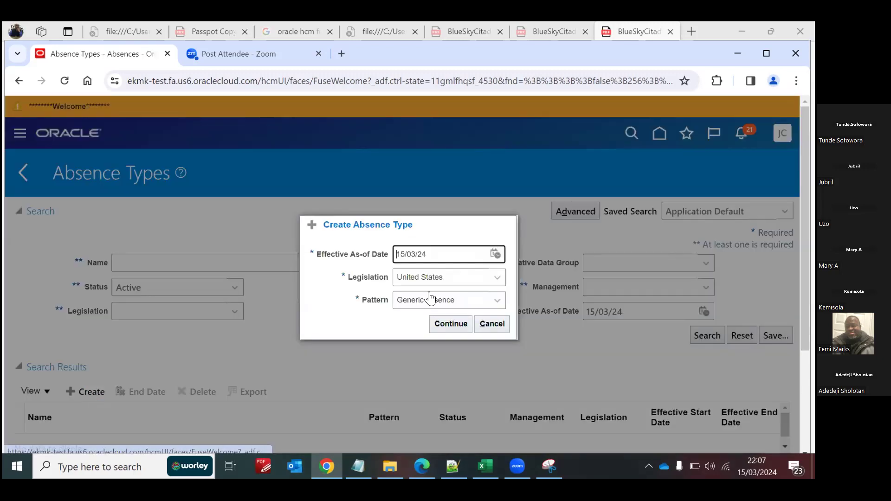
drag(427, 253, 356, 258)
text(1/1/51)
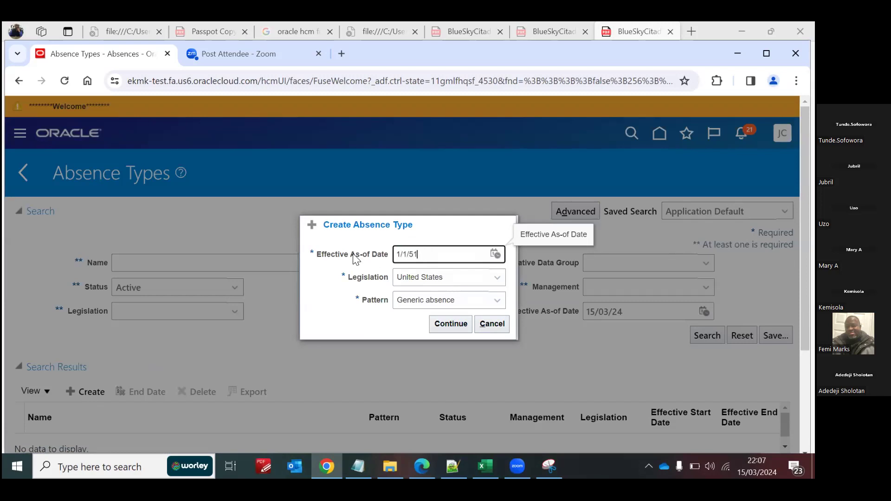
click(414, 283)
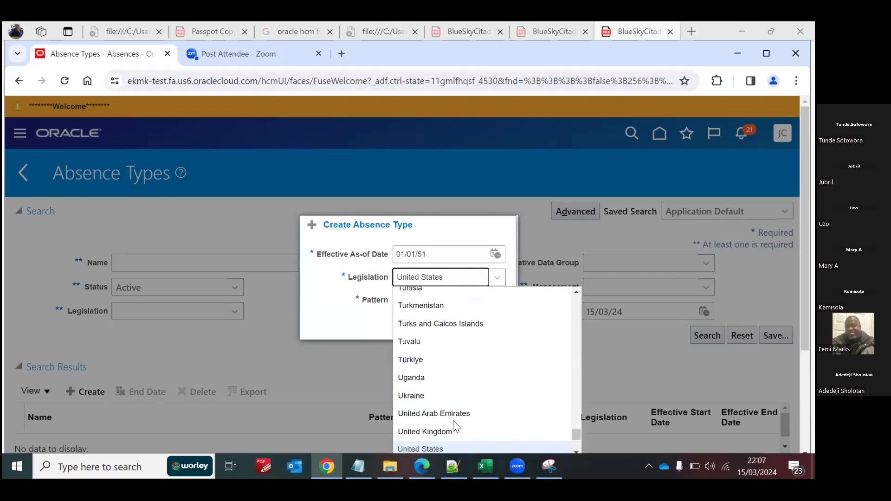
click(451, 432)
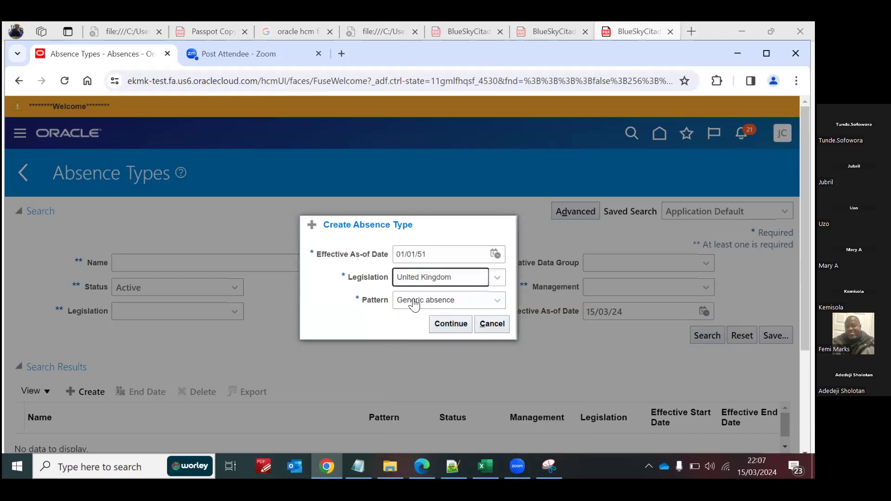
click(444, 324)
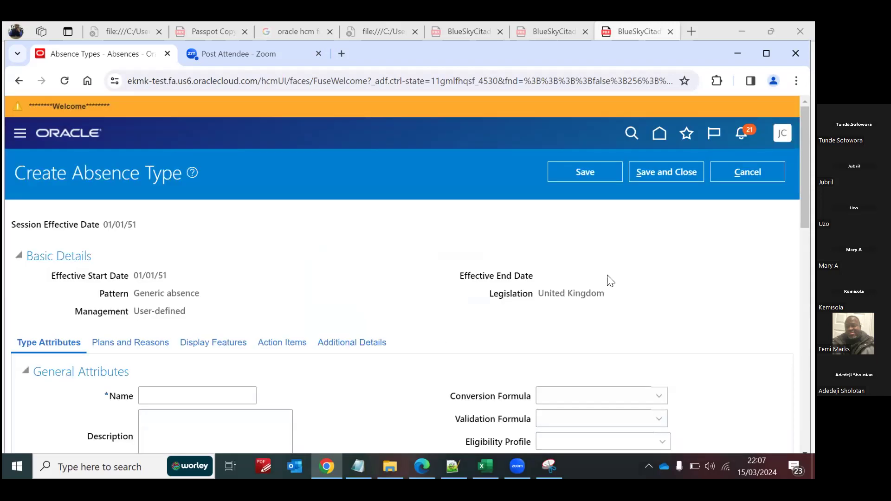
Step: Name the absence type Blue SS Annual Leave Type
click(175, 399)
text(Blue)
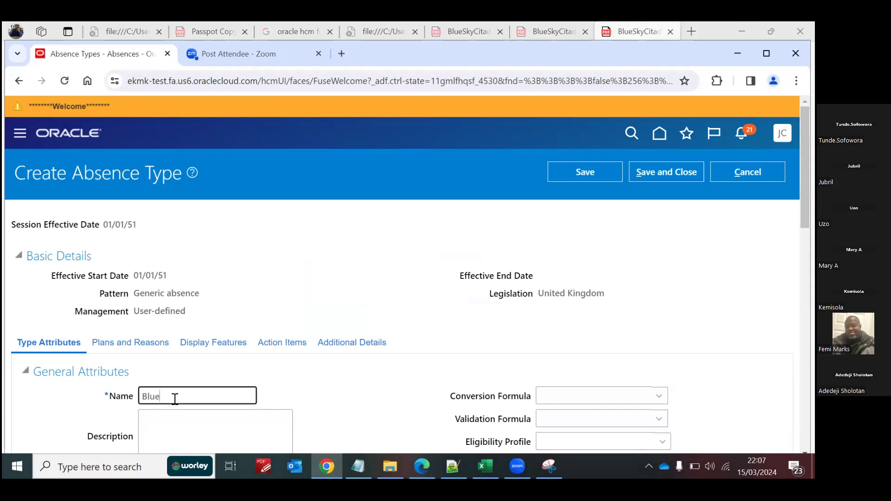
text( SS Annual Leave Type)
Step: Set the absence type's unit of measure to Days and its status to Active
scroll(699, 295, down, 5)
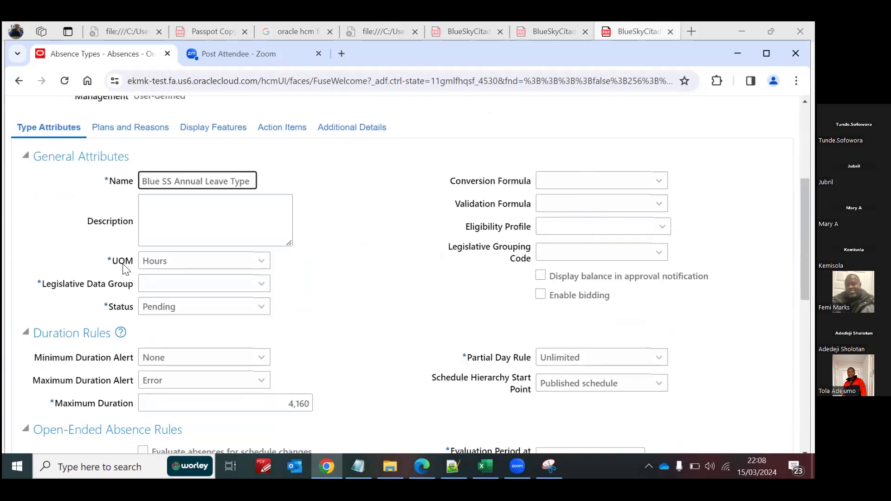
click(251, 261)
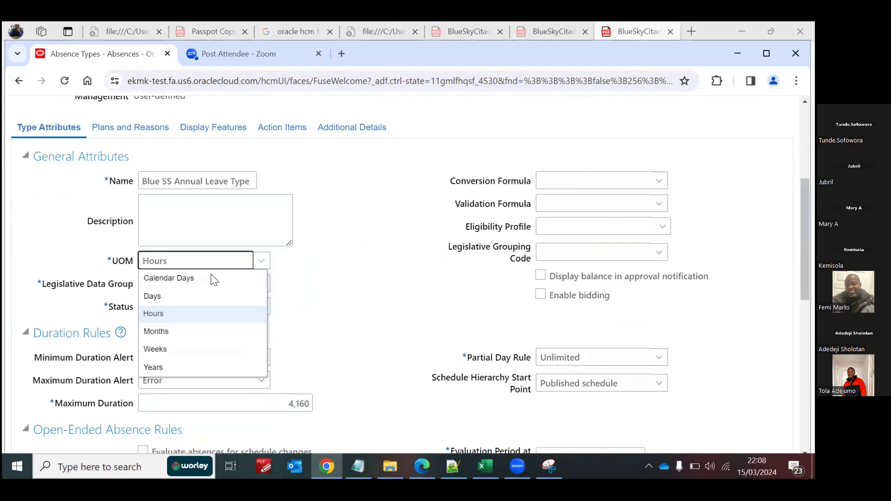
click(192, 292)
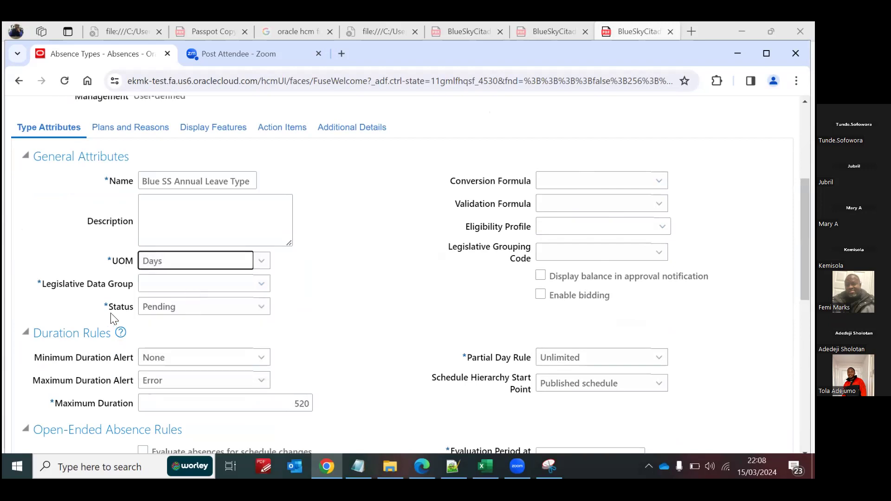
click(197, 309)
click(191, 324)
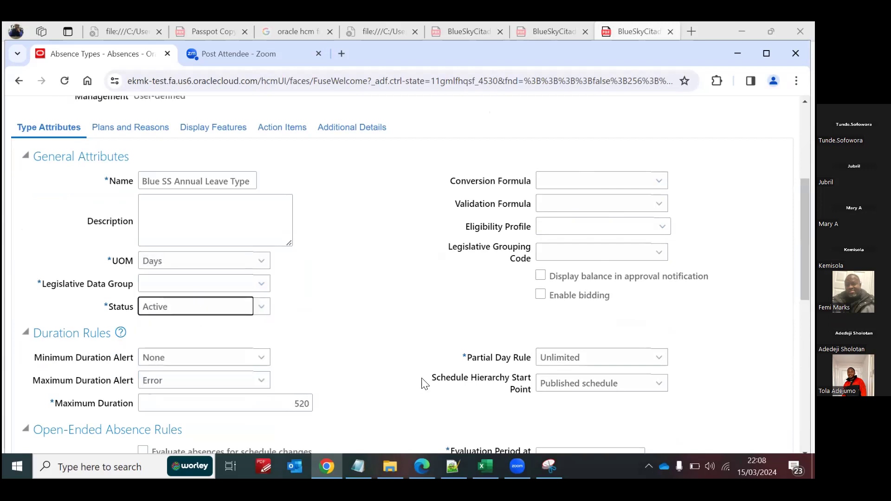
scroll(416, 274, down, 5)
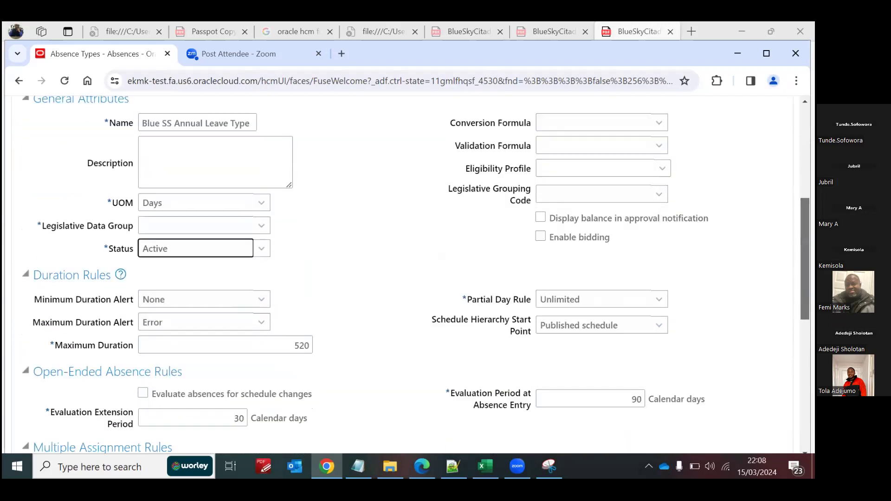
scroll(240, 359, up, 4)
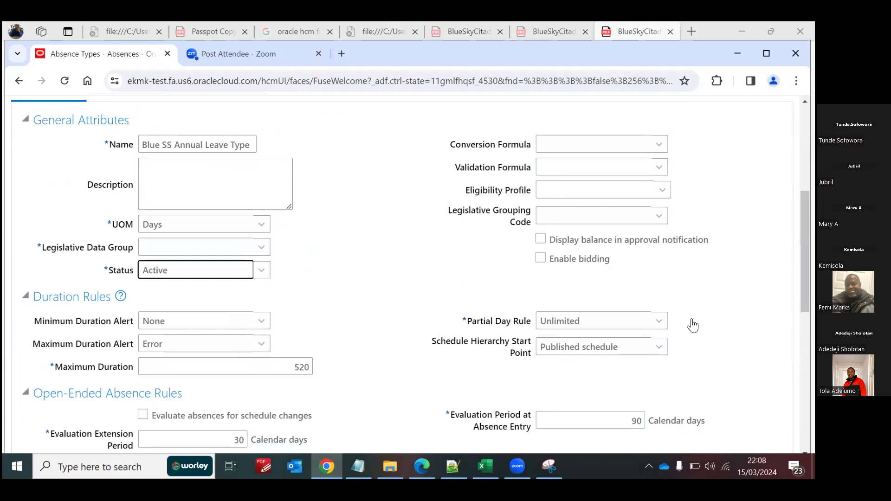
Step: Set the absence type's legislative data group to GB Legislative Data Group
drag(806, 250, 805, 214)
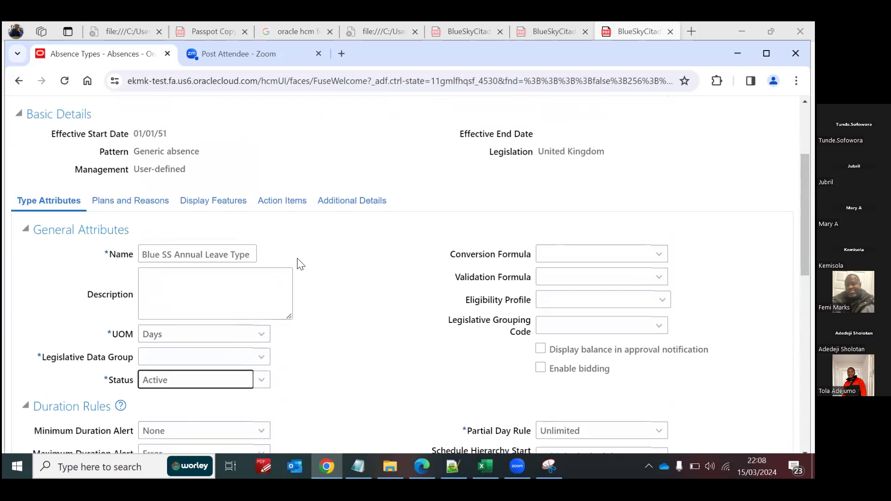
click(128, 207)
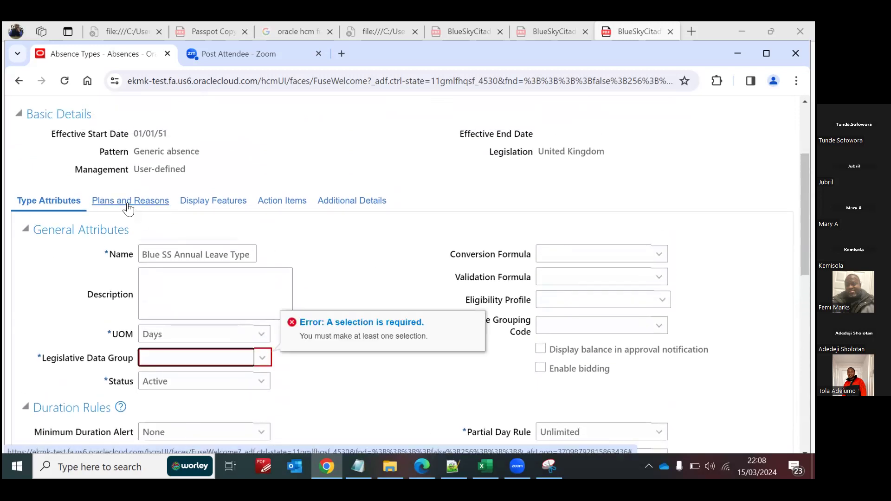
click(216, 359)
key(g)
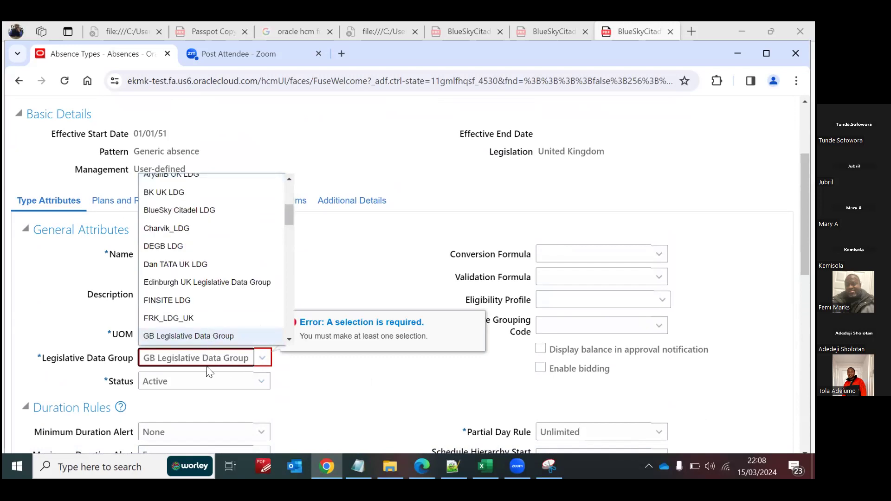
click(382, 379)
Step: Start adding an absence plan to the Blue SS Annual Leave Type
click(117, 207)
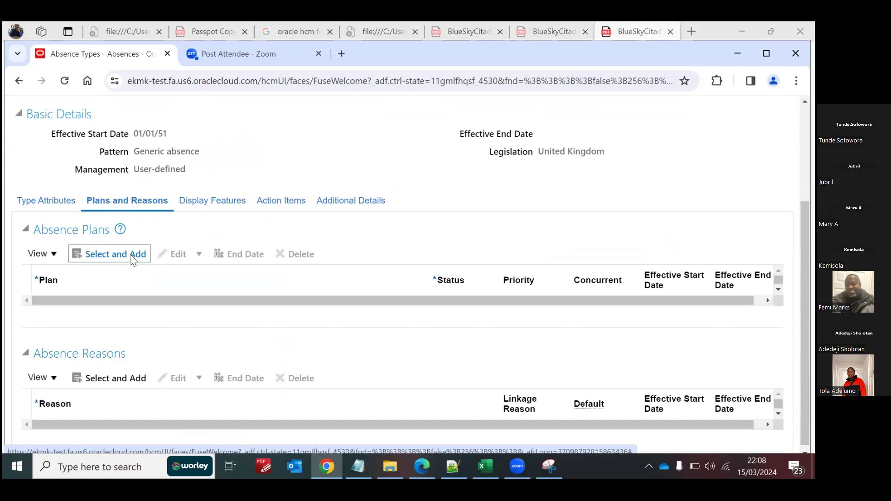
click(131, 256)
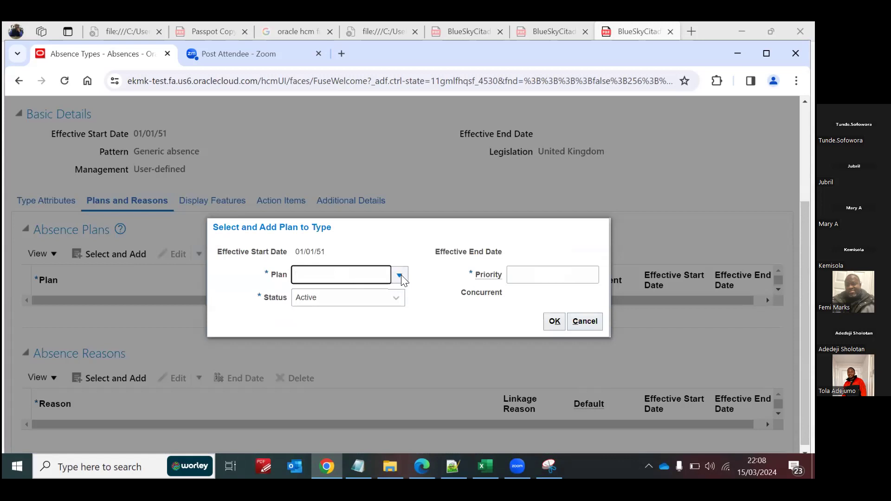
text(bl)
key(BackSpace)
key(BackSpace)
key(BackSpace)
Step: Search the available plans for "blue" and add the Blue SS Annual Leave plan to the absence type with priority 1
click(400, 274)
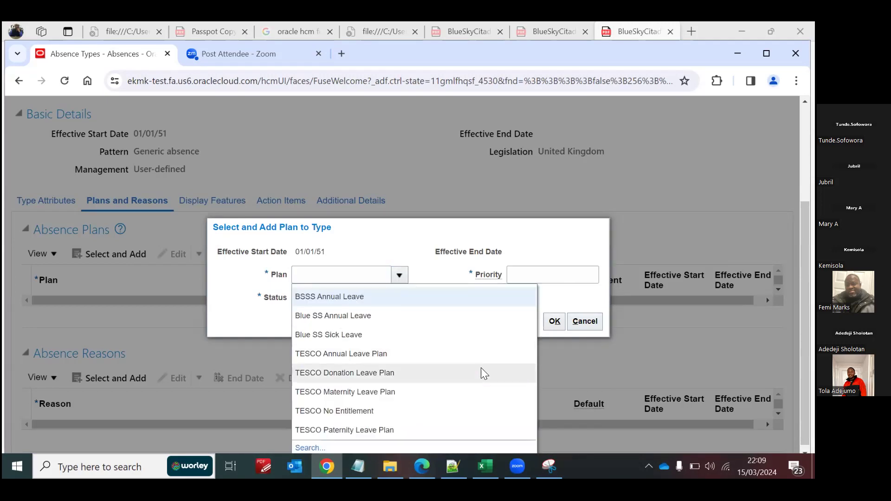
drag(806, 381, 806, 399)
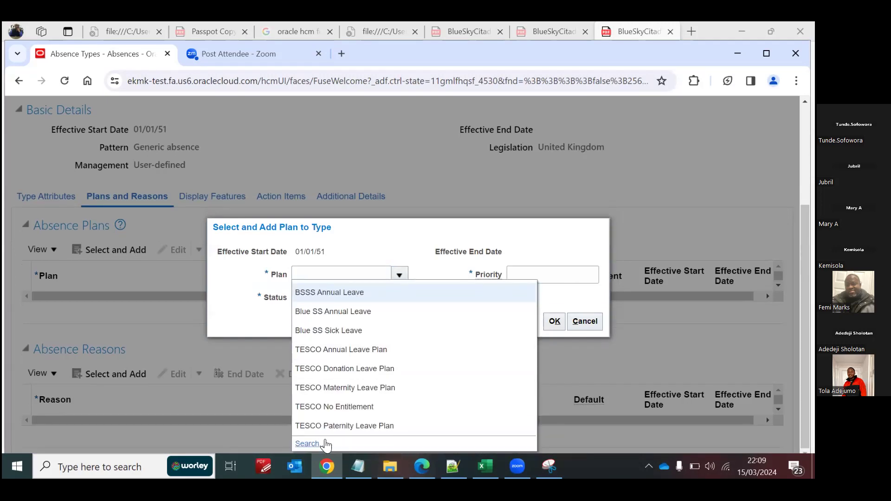
click(311, 445)
click(375, 254)
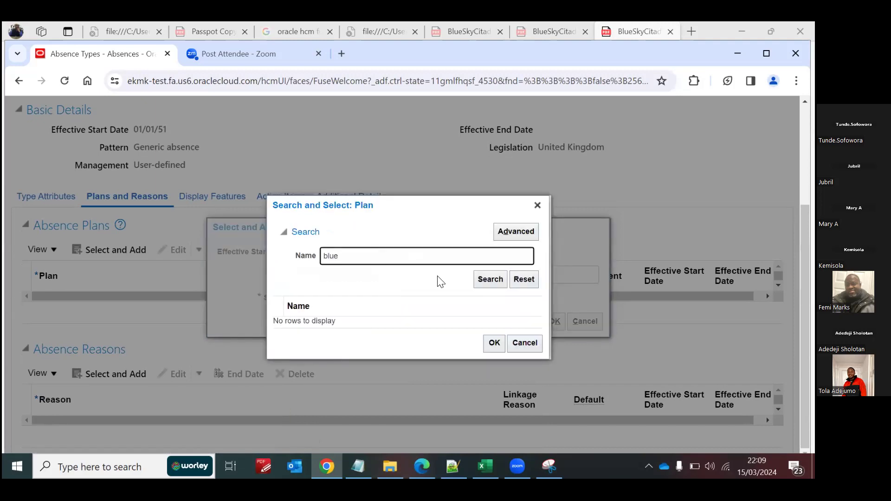
click(489, 278)
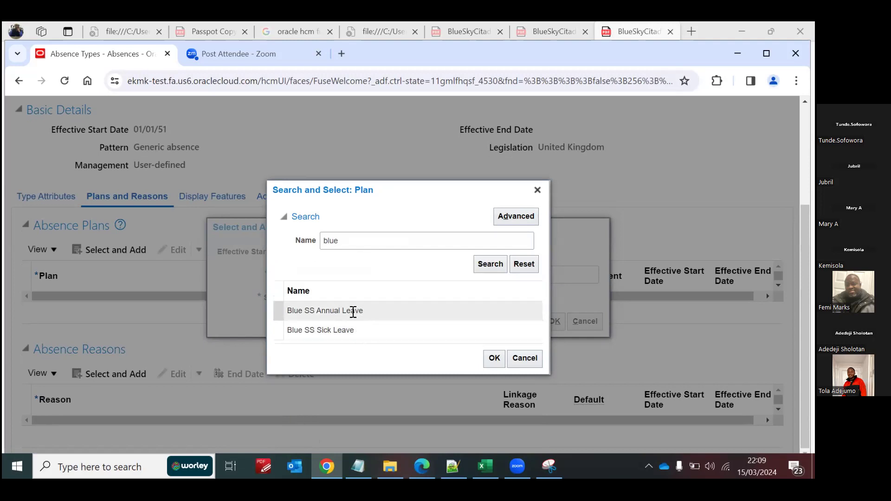
click(374, 311)
click(495, 358)
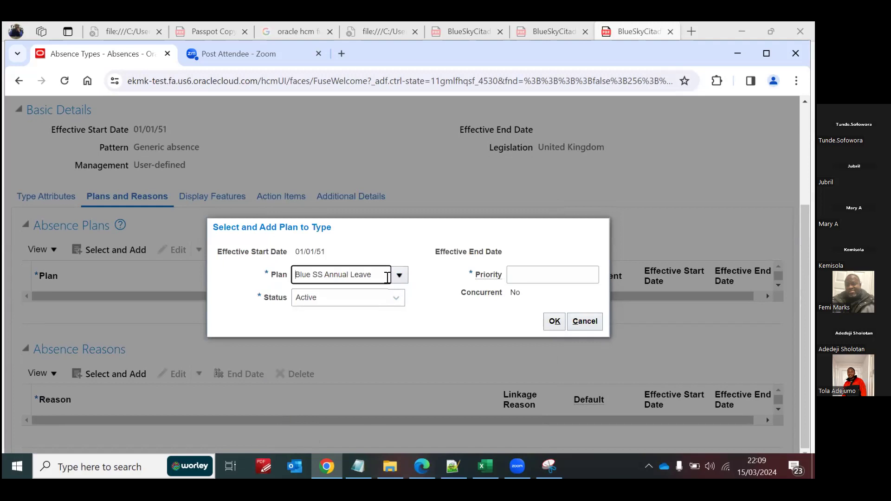
click(555, 271)
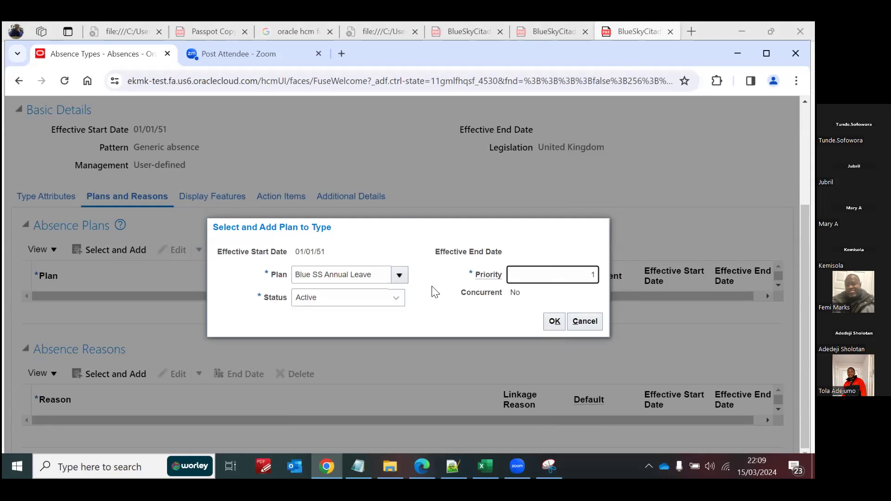
click(555, 322)
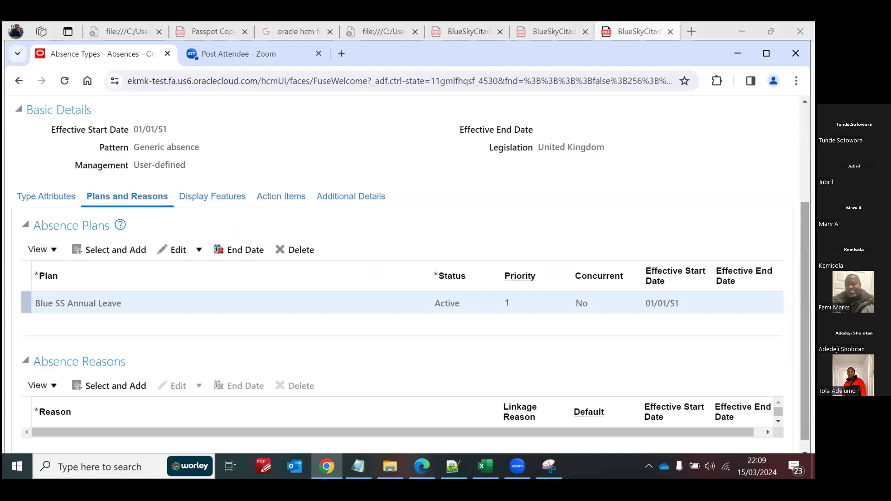
Step: Add Family Vacation as an absence reason, and save and close the absence type
drag(806, 325, 805, 336)
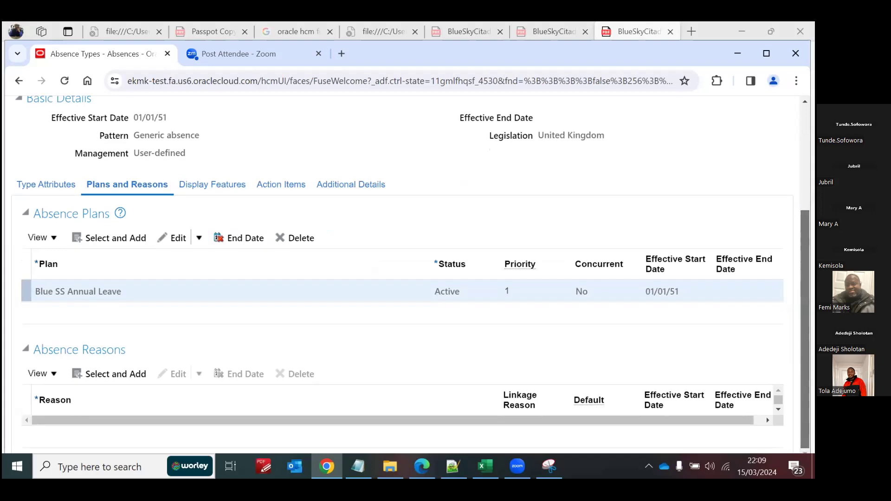
click(110, 376)
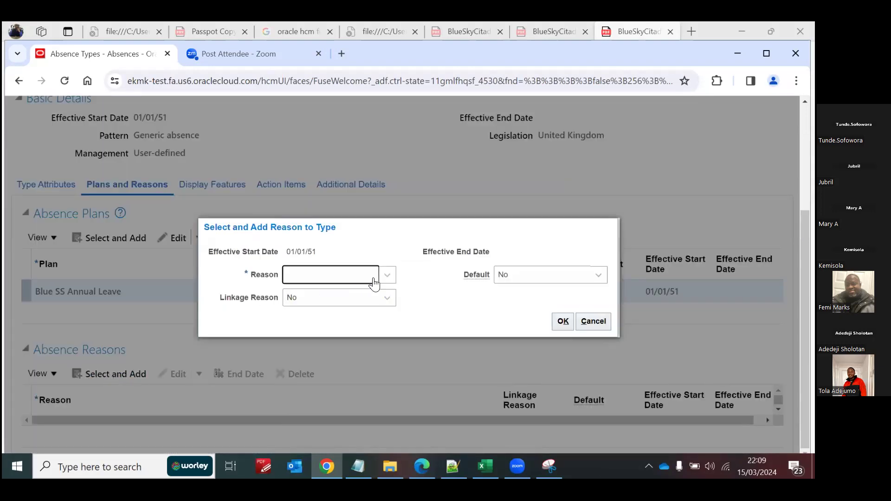
click(386, 277)
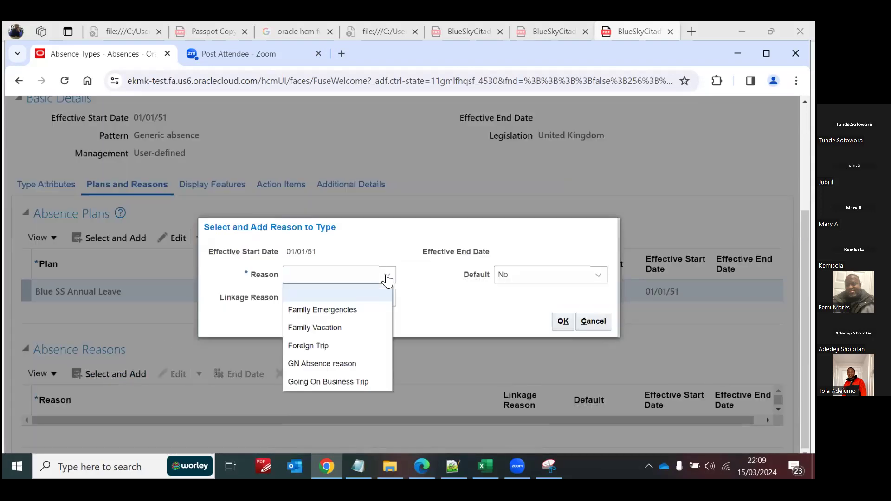
click(336, 328)
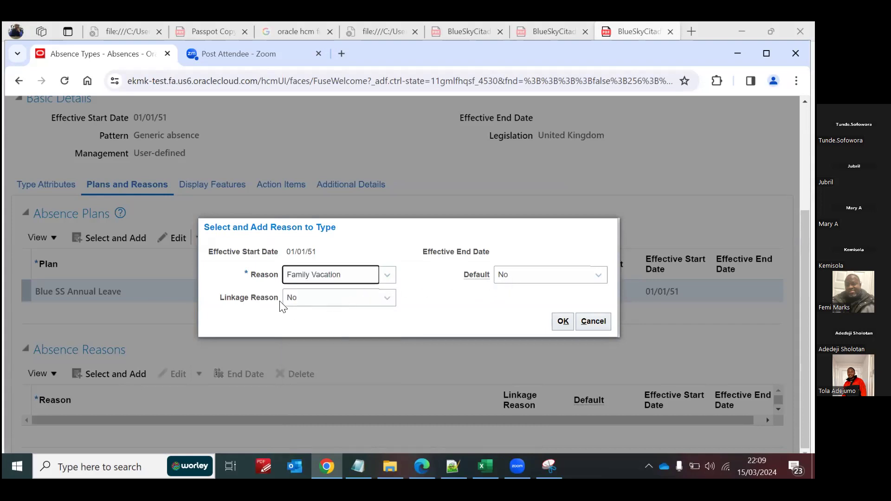
click(563, 321)
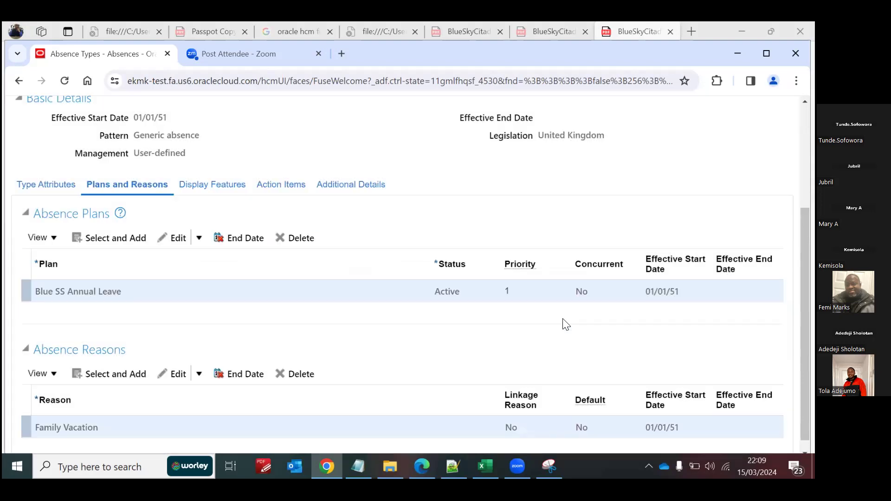
scroll(689, 207, up, 4)
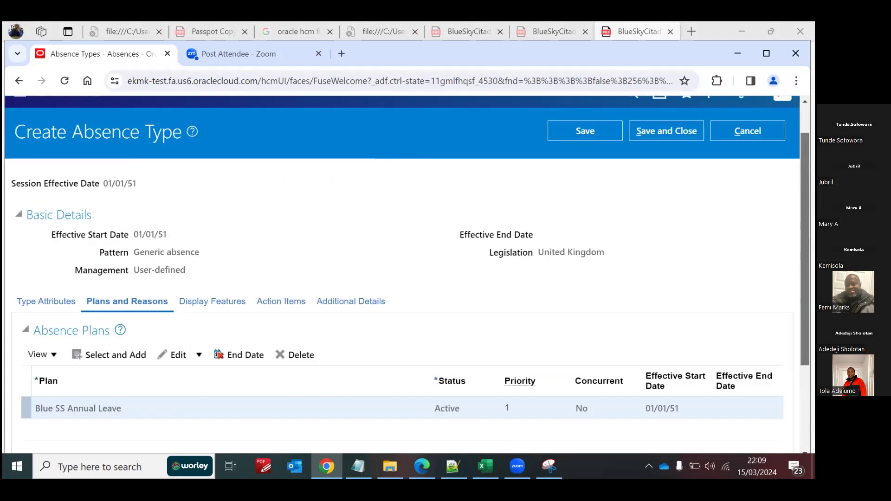
click(661, 171)
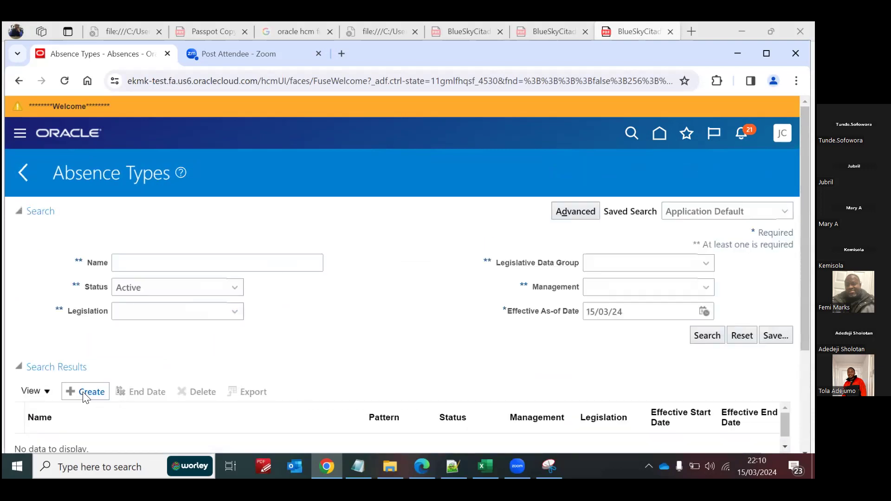
Step: Create another absence type effective 01/01/51 with the United Kingdom legislation and the Generic absence pattern
click(83, 391)
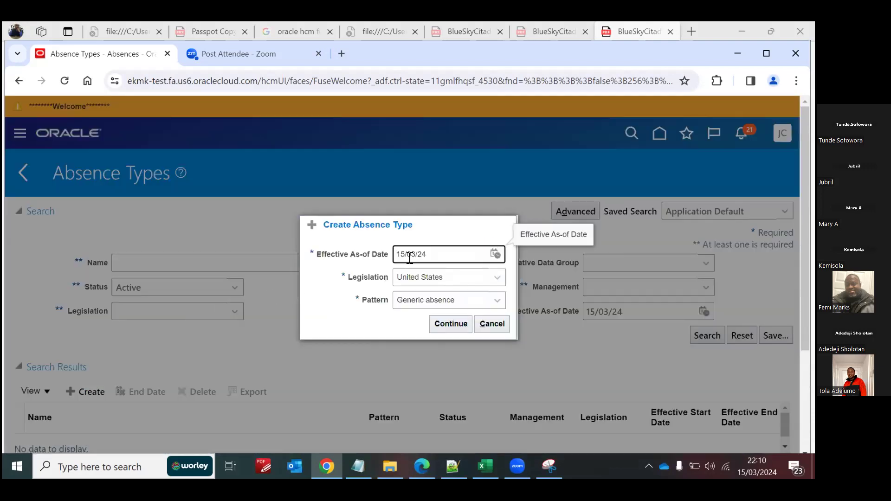
drag(433, 253, 351, 260)
text(1/01/51)
click(403, 278)
click(431, 433)
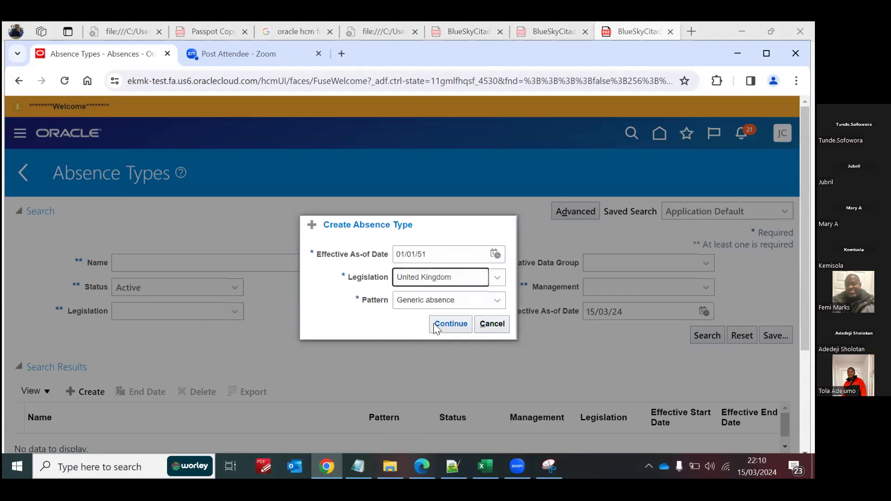
click(449, 324)
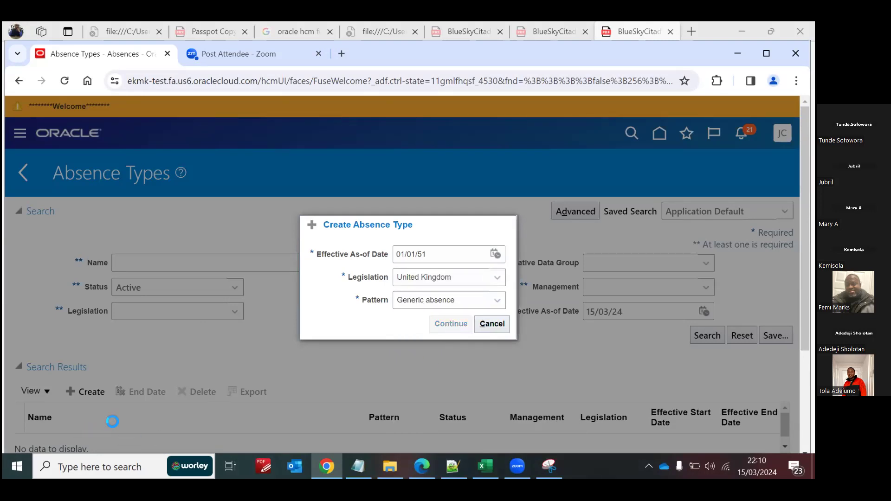
Step: Name the absence type Blue SS Sick Leave Type, with Days as its unit of measure and Active as its status
click(169, 396)
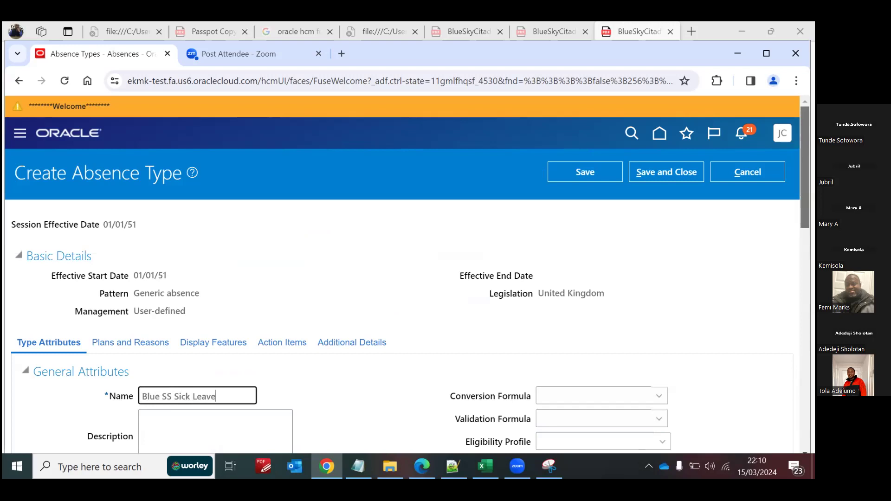
scroll(674, 205, down, 1)
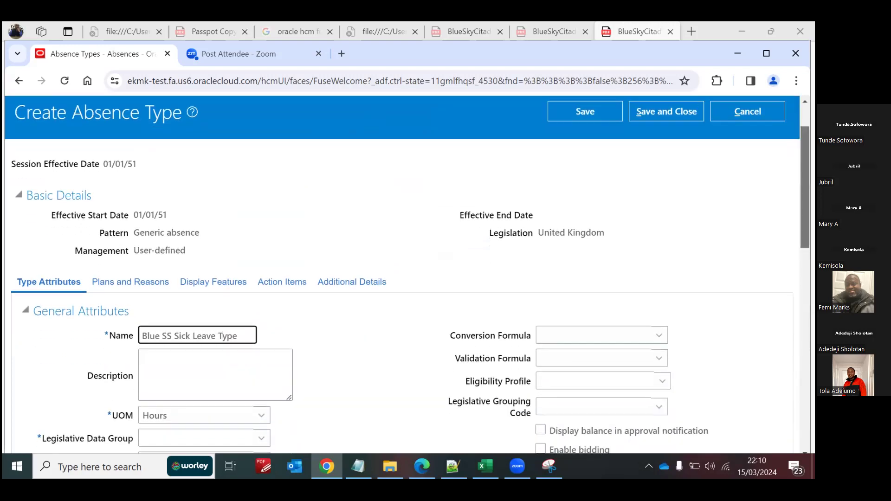
scroll(407, 239, down, 4)
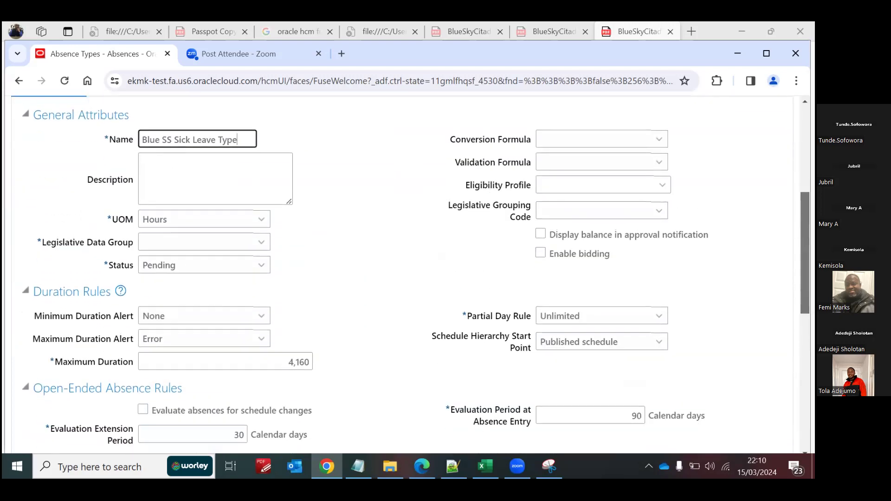
click(238, 225)
click(185, 255)
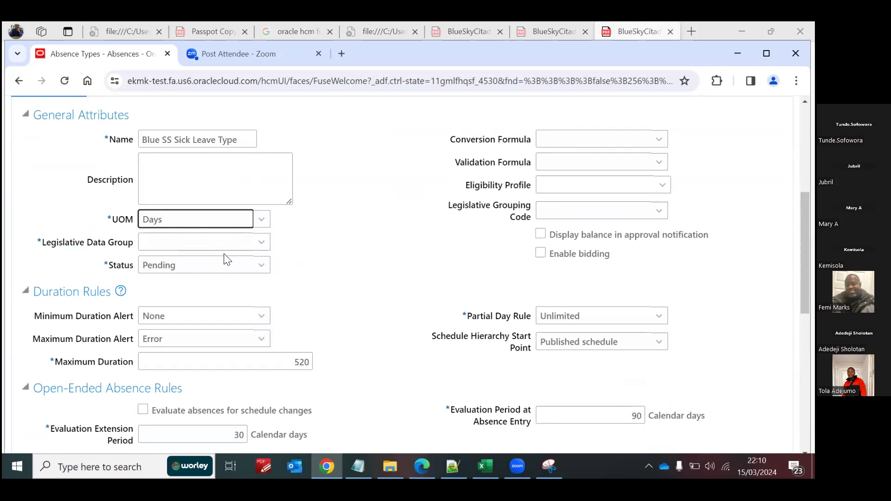
click(231, 265)
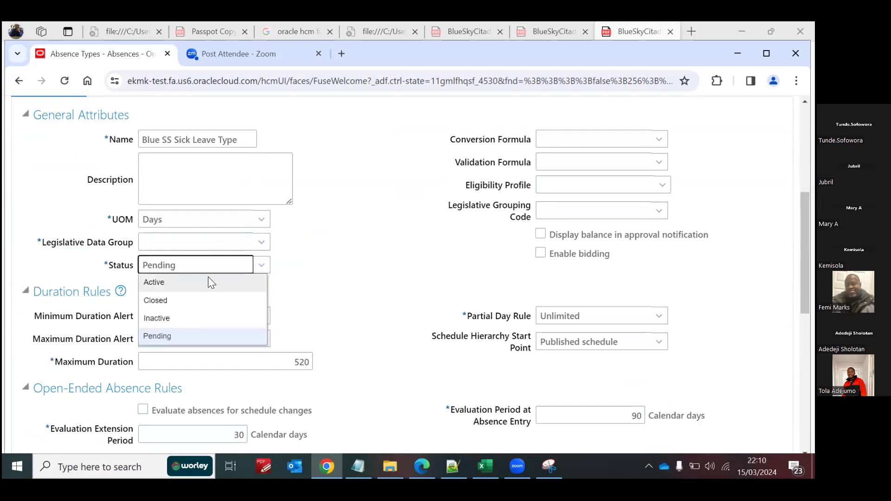
click(208, 280)
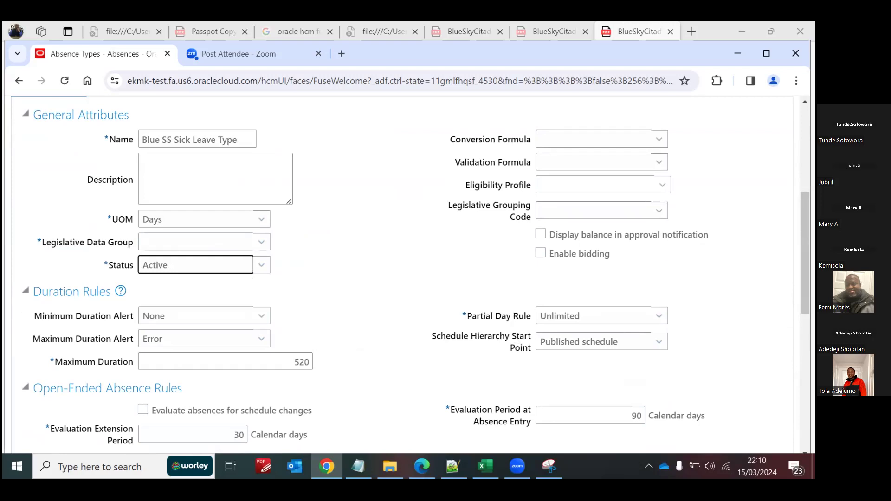
Step: Assign GB Legislative Data Group as the legislative data group of the Blue SS Sick Leave Type
drag(806, 254, 806, 199)
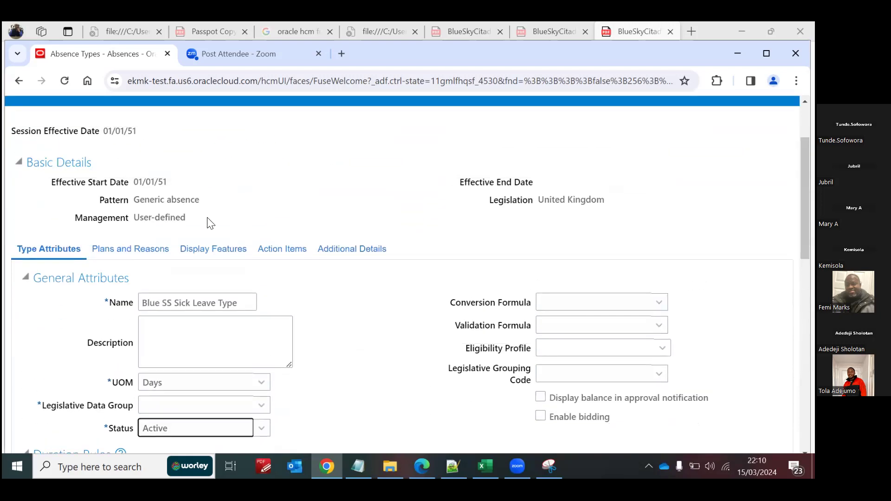
click(122, 251)
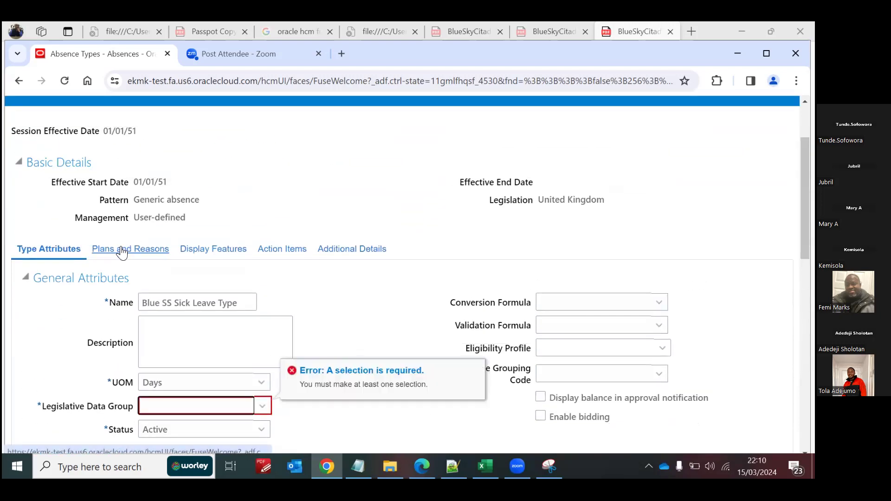
click(174, 407)
key(g)
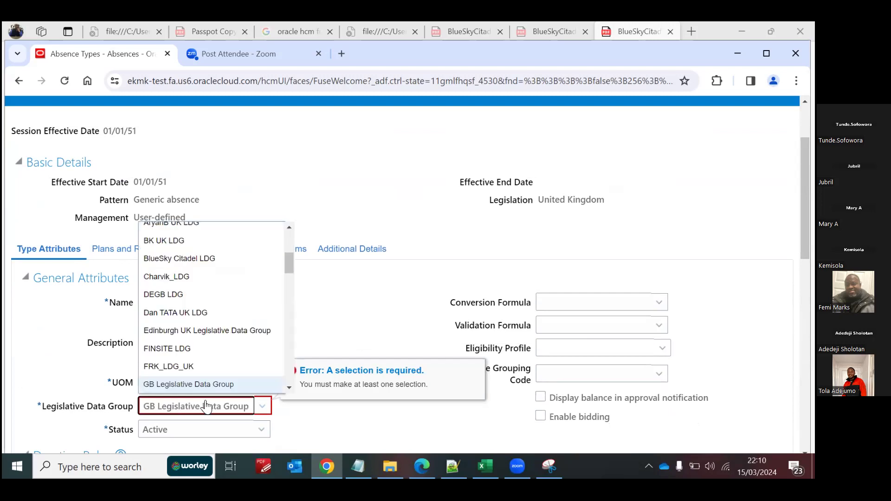
click(361, 315)
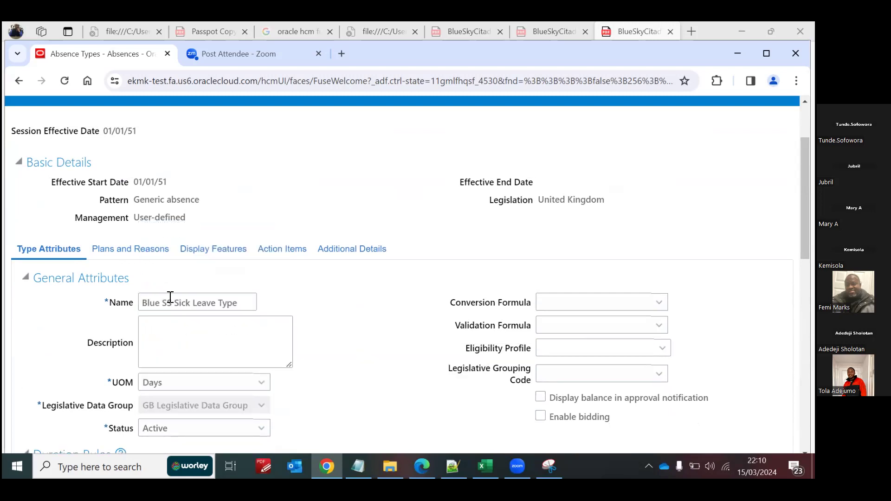
Step: Add the Blue SS Sick Leave plan to the absence type with Active status and priority 1
click(124, 249)
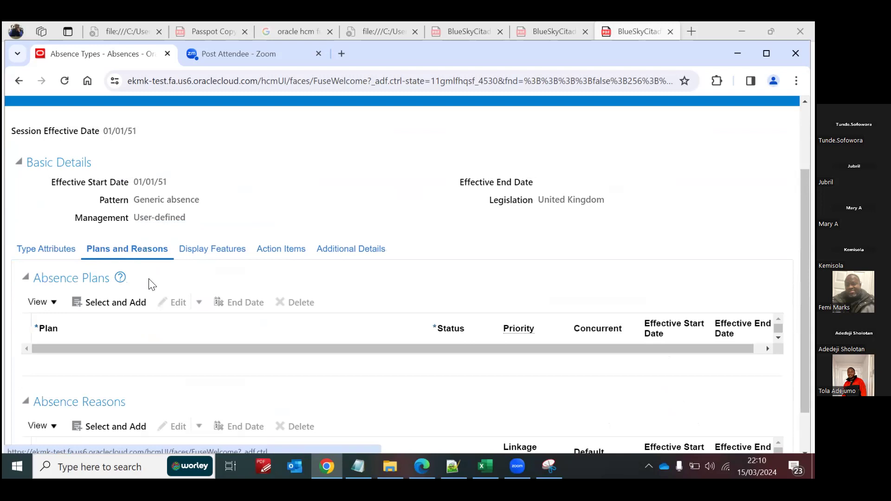
click(114, 305)
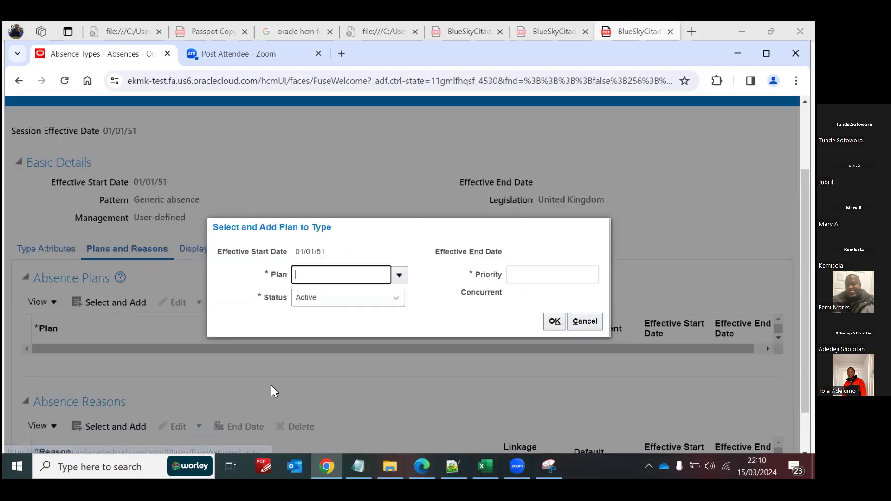
click(400, 275)
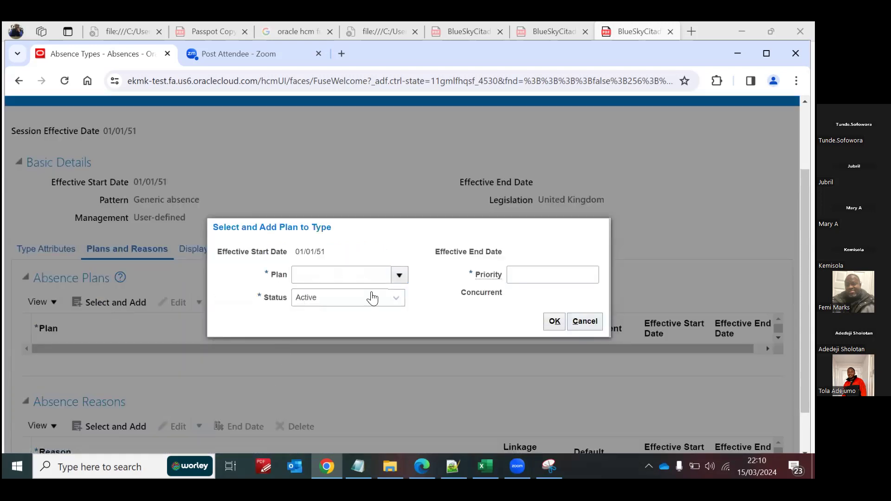
click(310, 447)
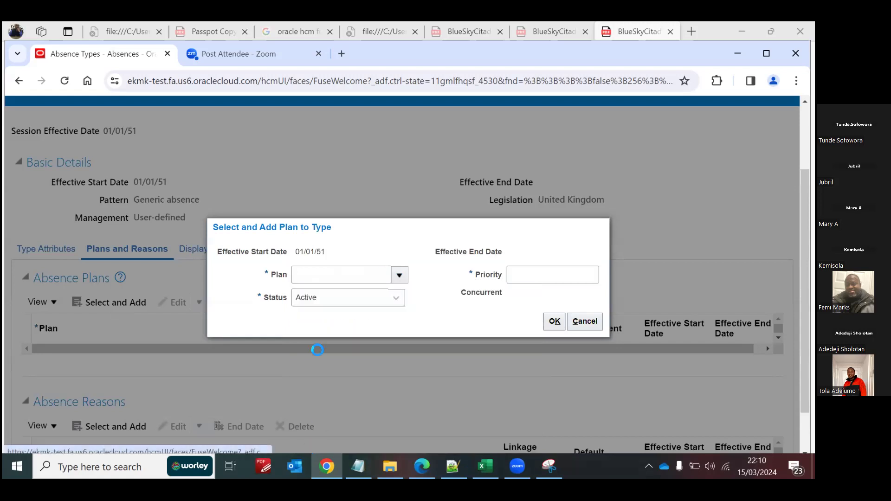
drag(308, 238, 353, 253)
click(352, 253)
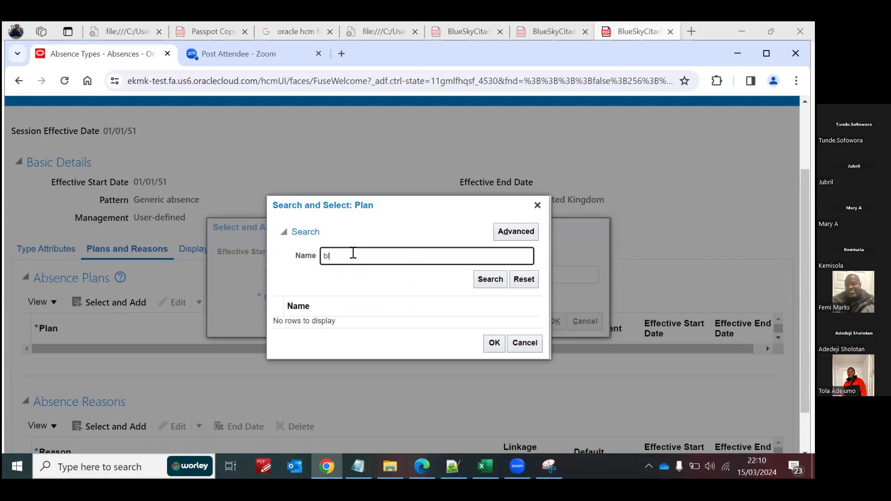
click(490, 279)
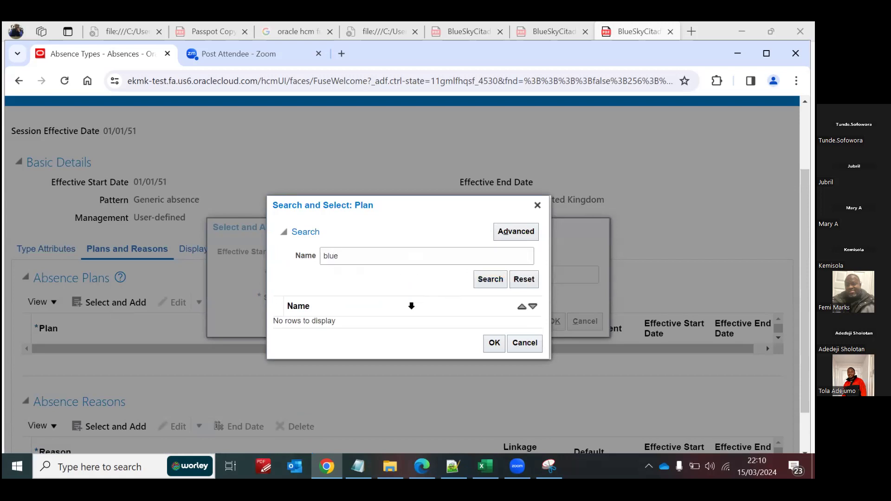
click(343, 330)
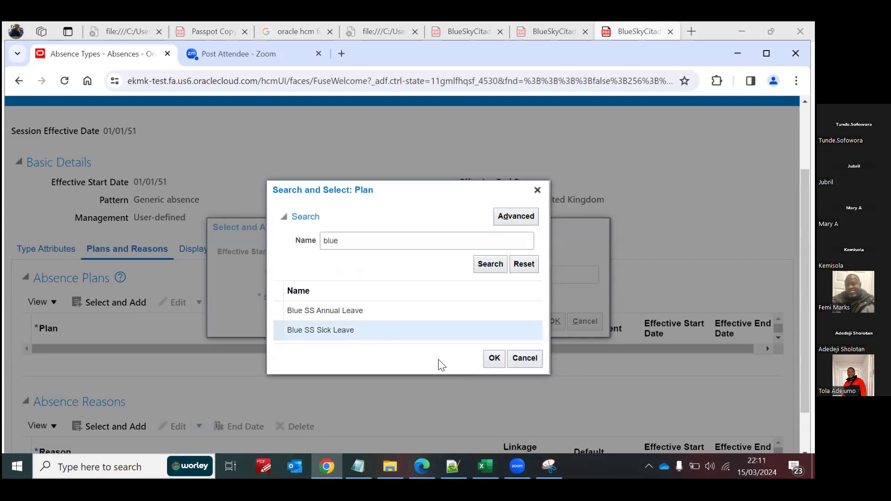
click(494, 359)
click(530, 274)
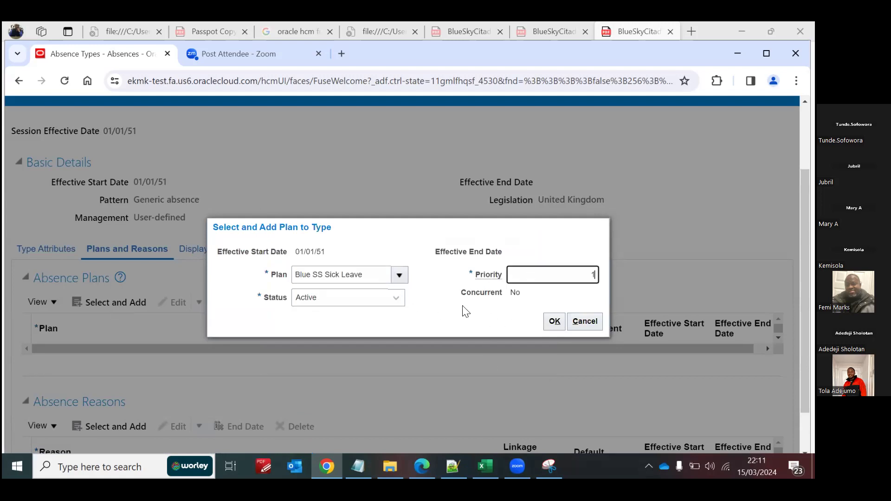
click(554, 321)
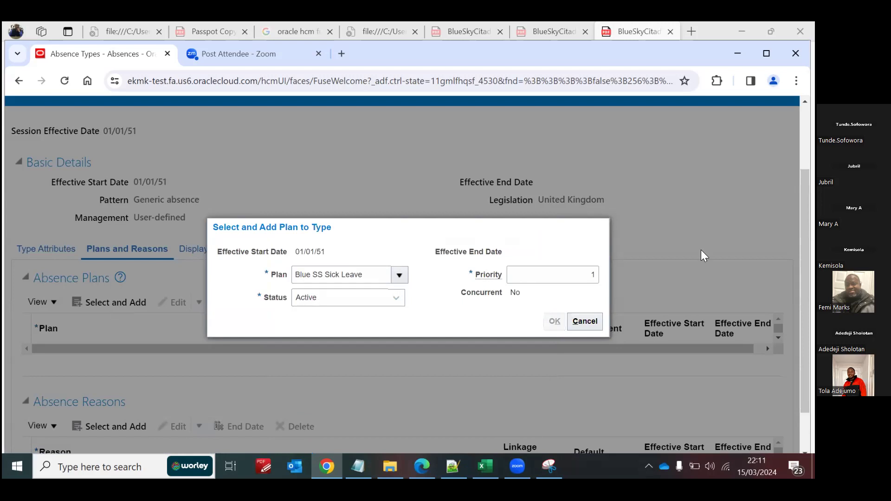
Step: Add Family Emergencies as an absence reason, and save and close the absence type
scroll(404, 279, down, 2)
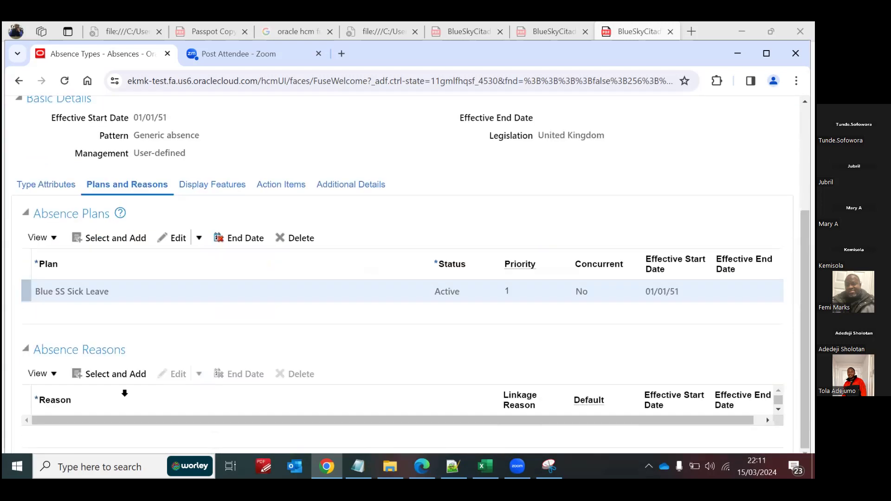
click(102, 383)
drag(307, 314, 389, 277)
click(388, 277)
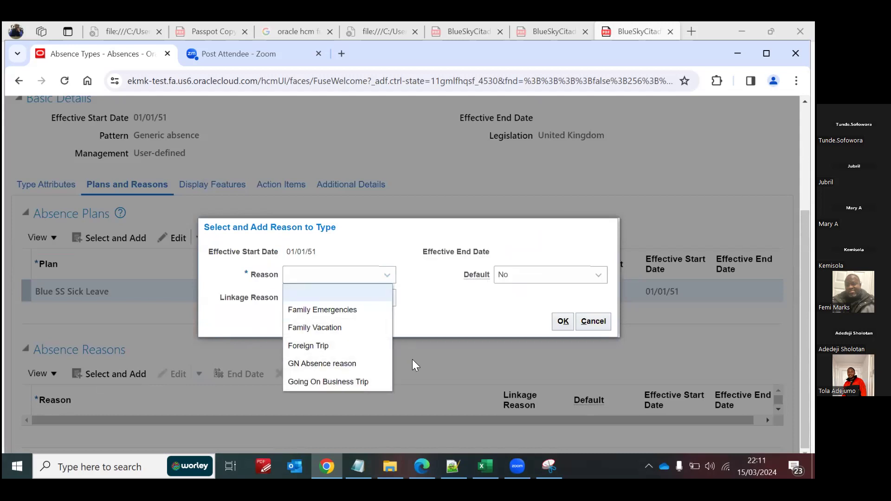
click(331, 310)
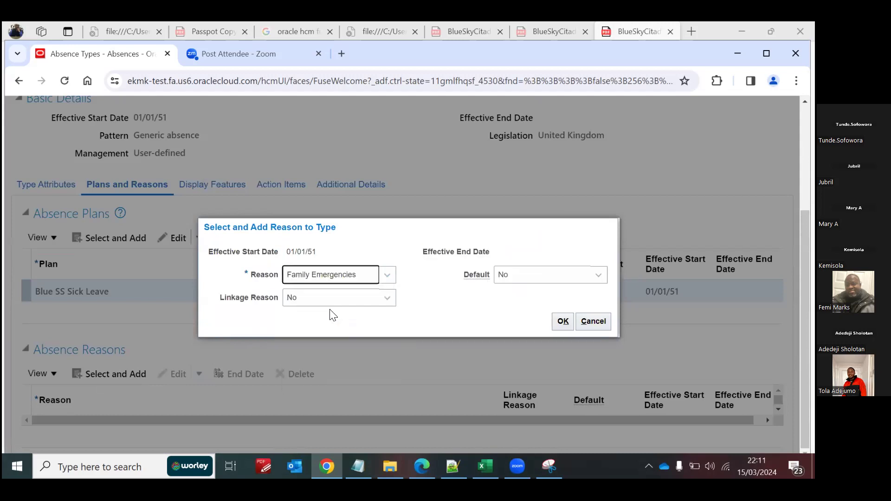
click(563, 321)
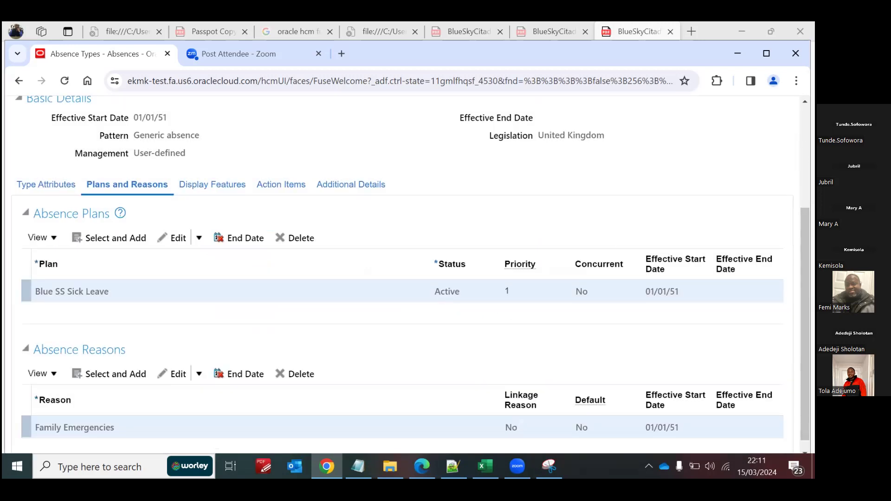
drag(805, 324, 806, 229)
click(661, 163)
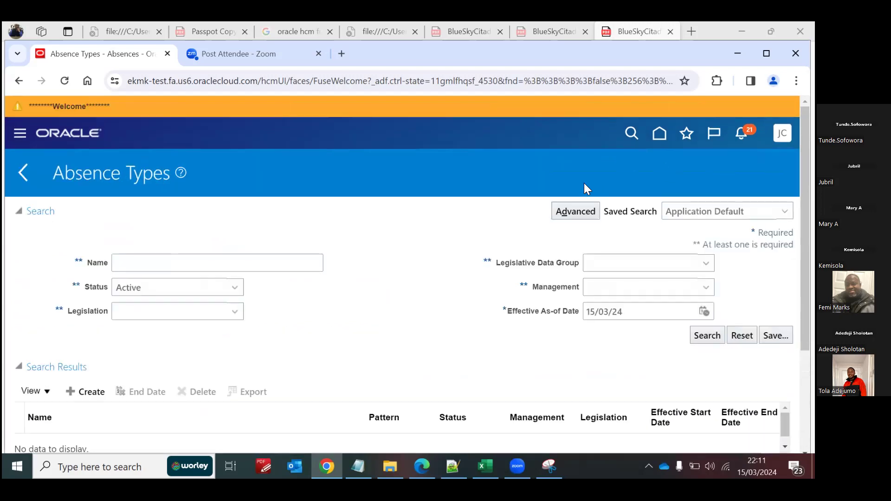
Step: Go to Person Management and search for the employee by person number
click(660, 144)
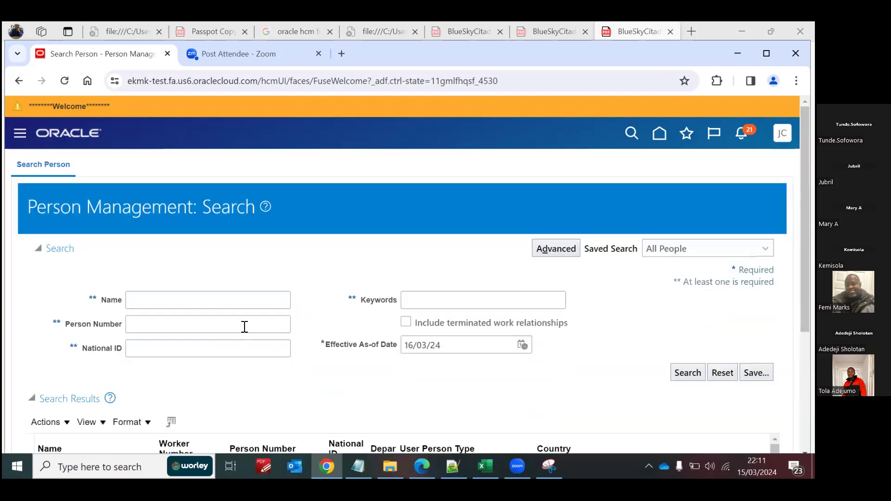
click(245, 325)
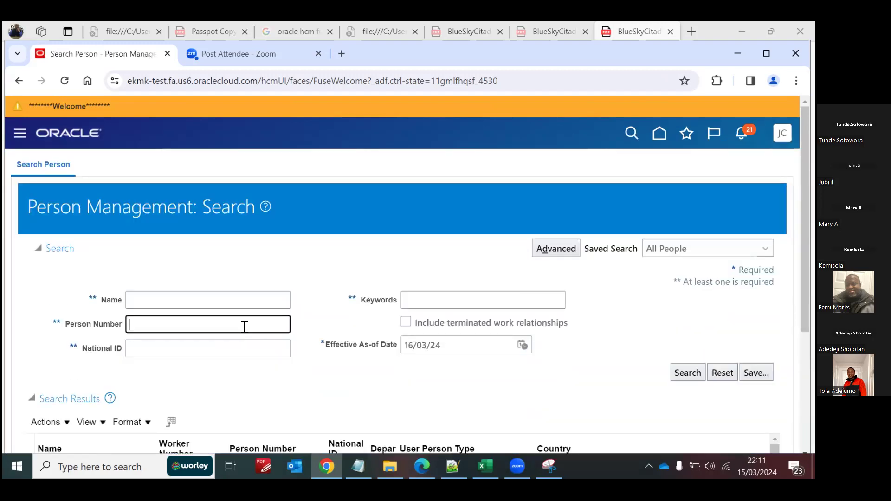
text(12121290)
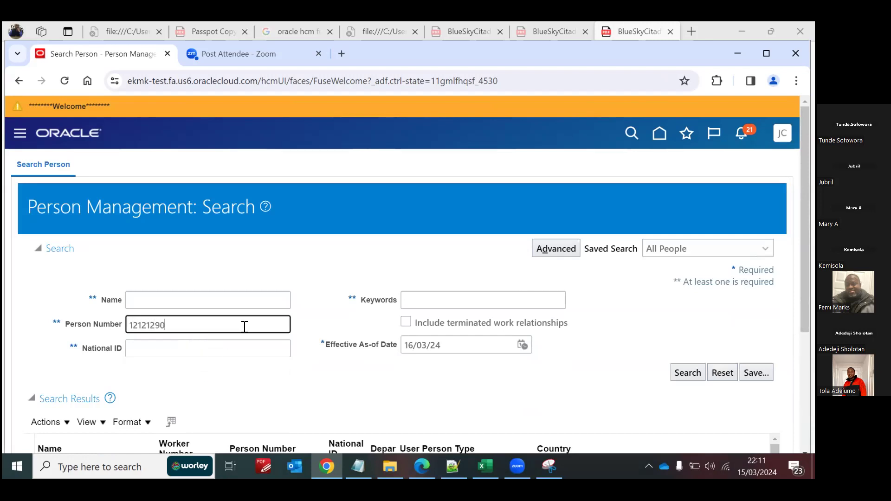
click(688, 373)
drag(806, 265, 805, 352)
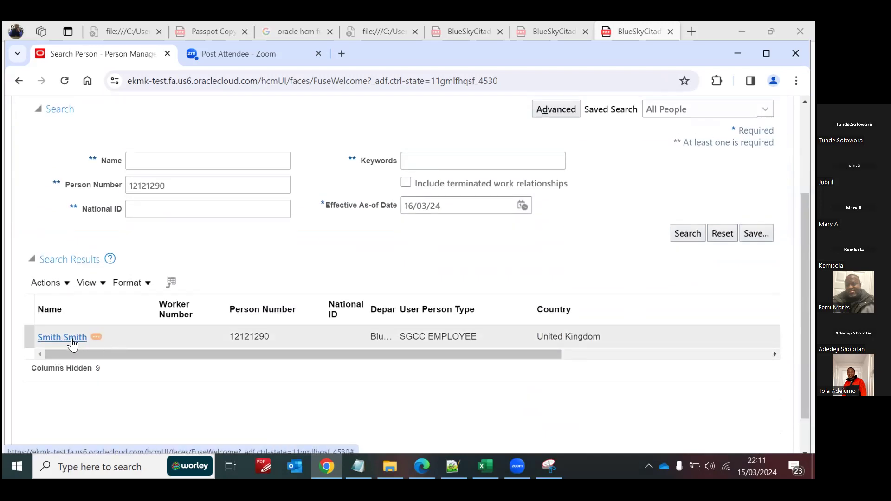
drag(178, 354, 428, 362)
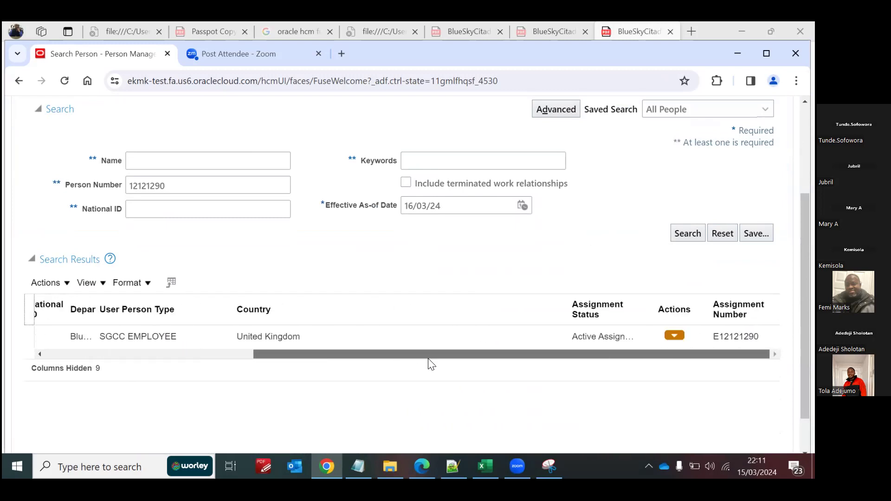
click(675, 336)
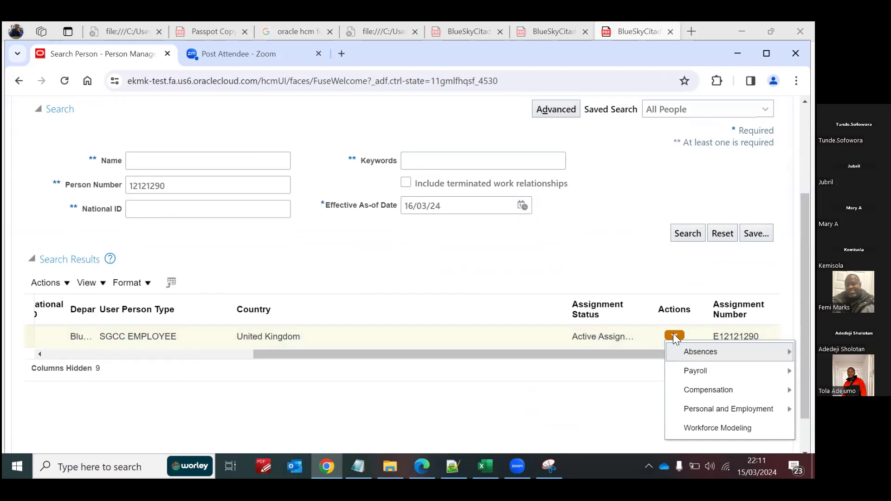
mouse_move(697, 354)
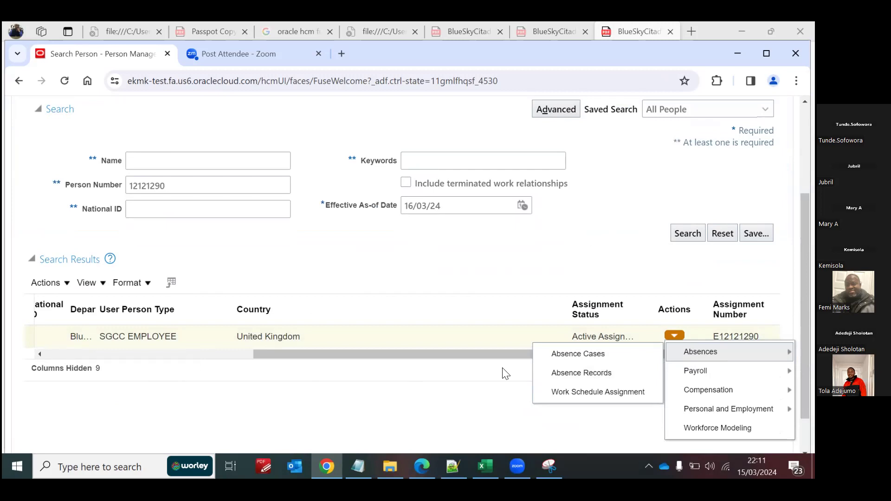
click(453, 417)
drag(430, 354, 204, 366)
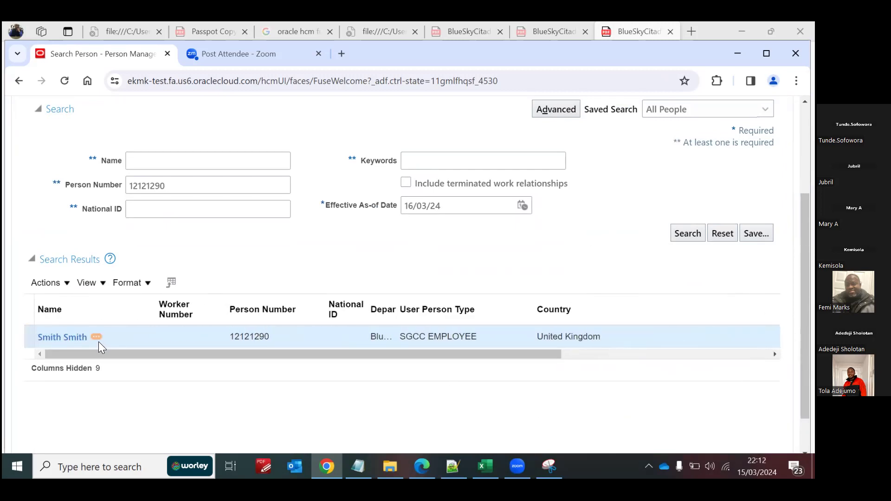
Step: Open the found employee's employment record and go to their absence records
click(77, 336)
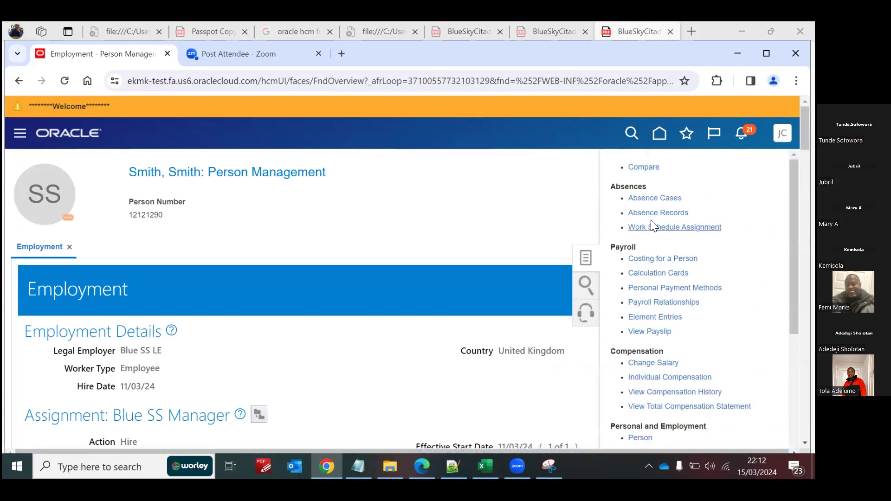
click(646, 212)
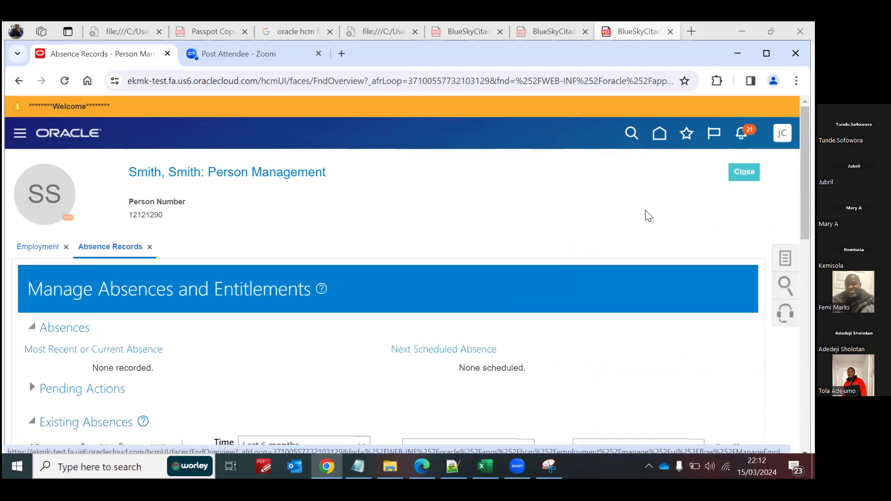
Step: Enroll the employee in the Blue SS Annual Leave plan with start date 11/3/24 and submit the enrollment
scroll(407, 277, down, 8)
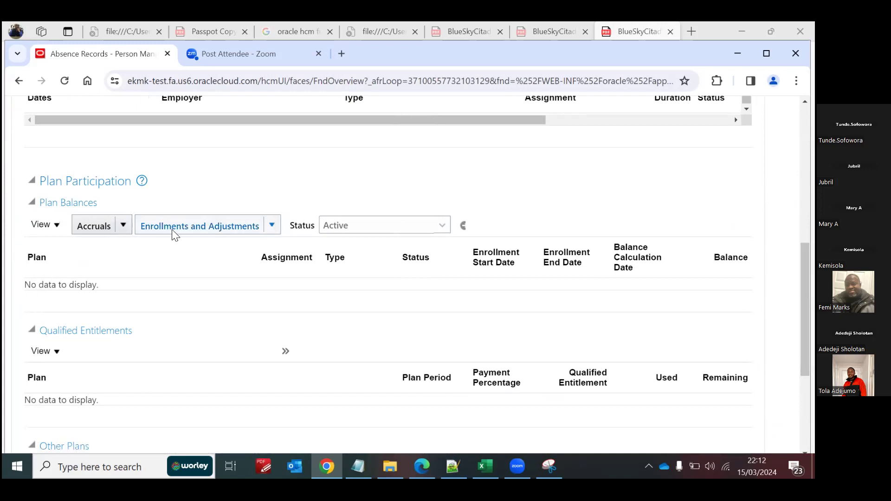
click(271, 226)
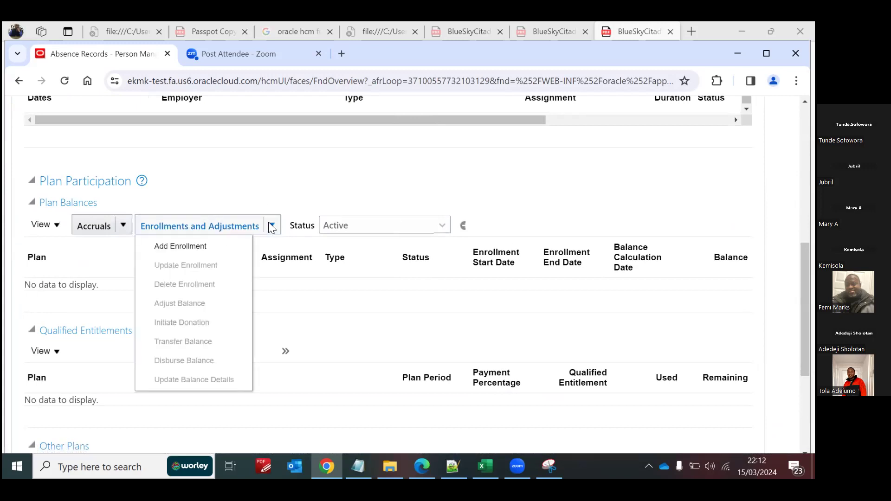
click(181, 246)
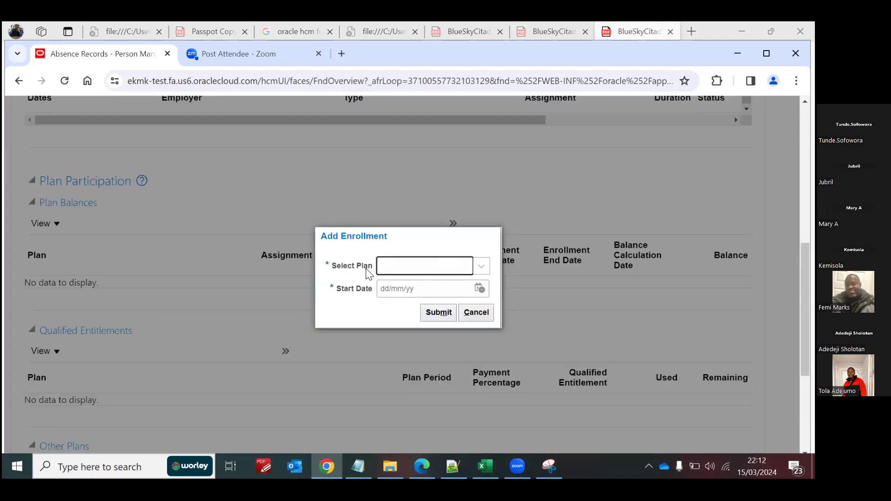
click(396, 266)
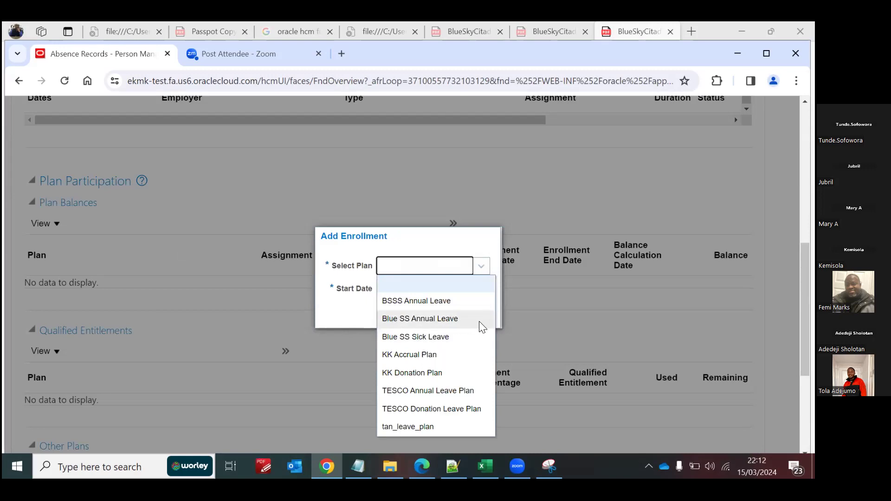
click(425, 319)
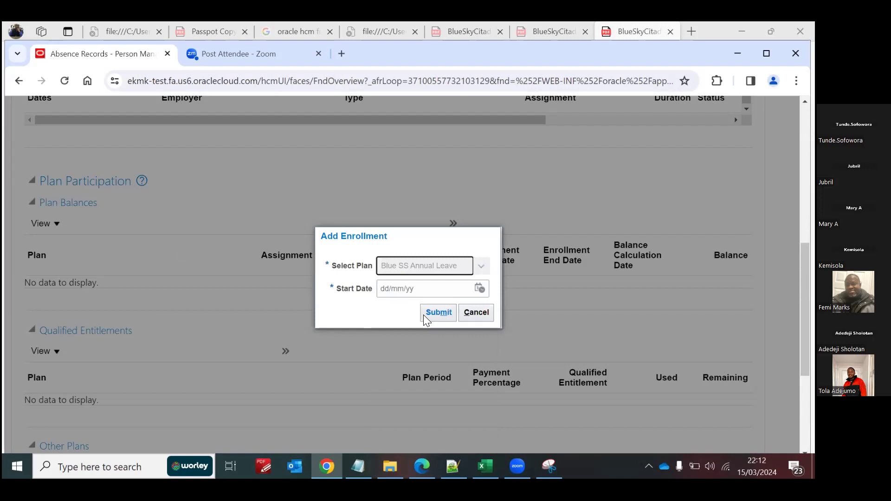
click(414, 290)
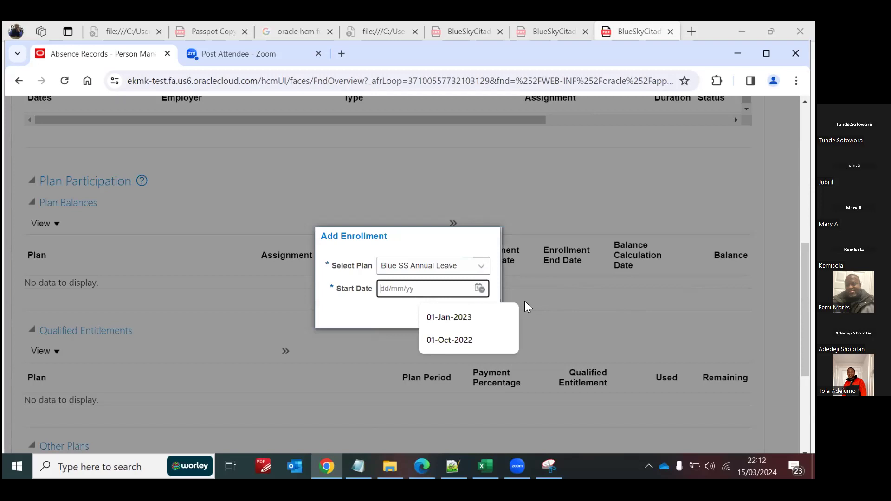
text(11/3/24)
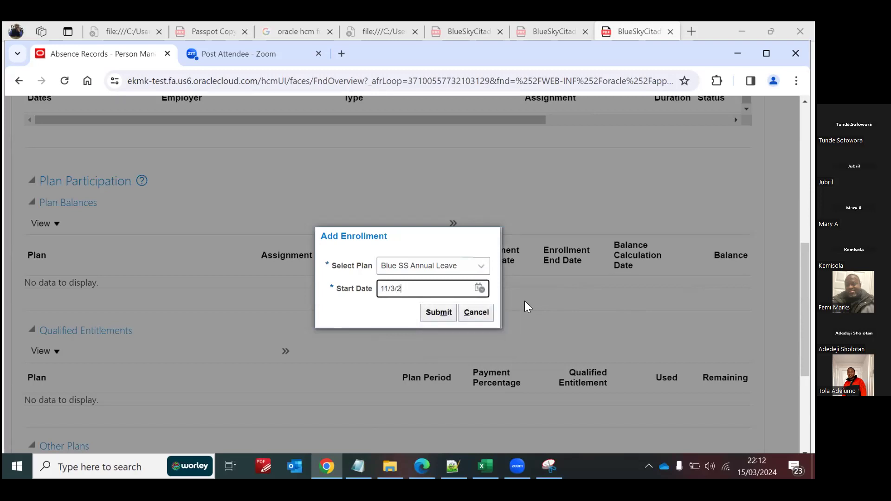
click(439, 310)
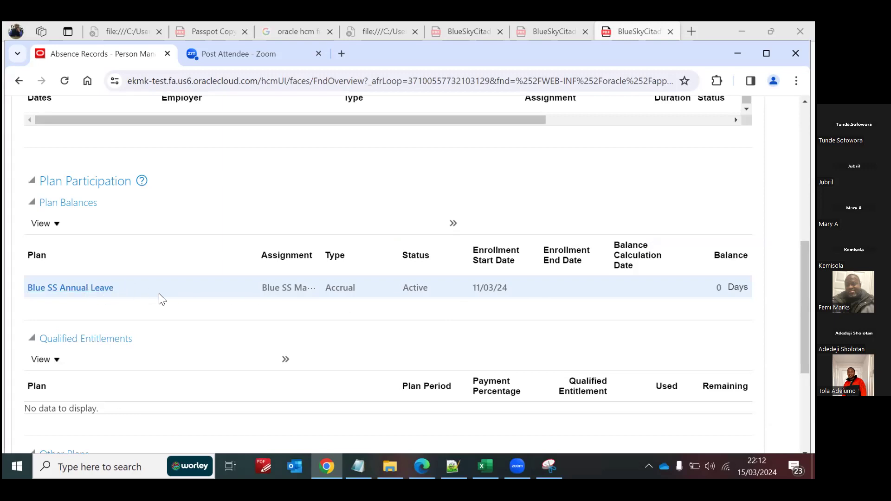
Step: Enroll the employee in the Blue SS Sick Leave plan with start date 11/3/24 and submit the enrollment
click(453, 224)
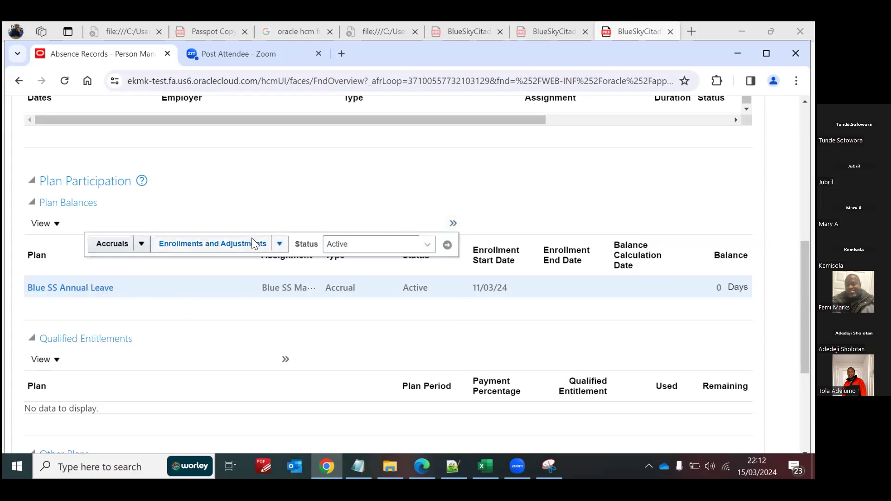
click(279, 244)
click(202, 263)
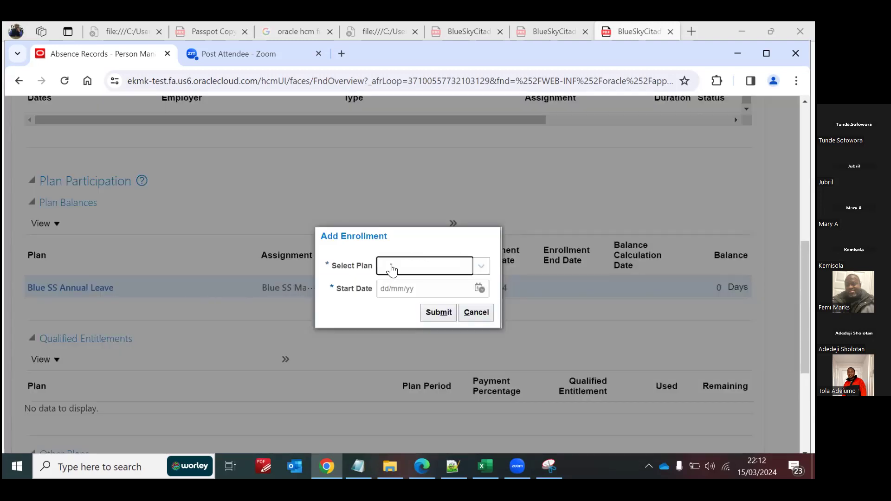
click(480, 266)
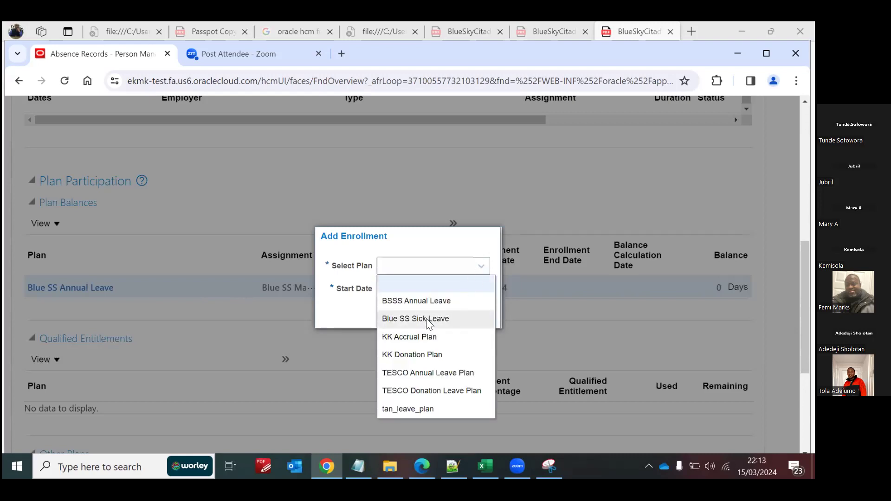
click(427, 318)
click(426, 293)
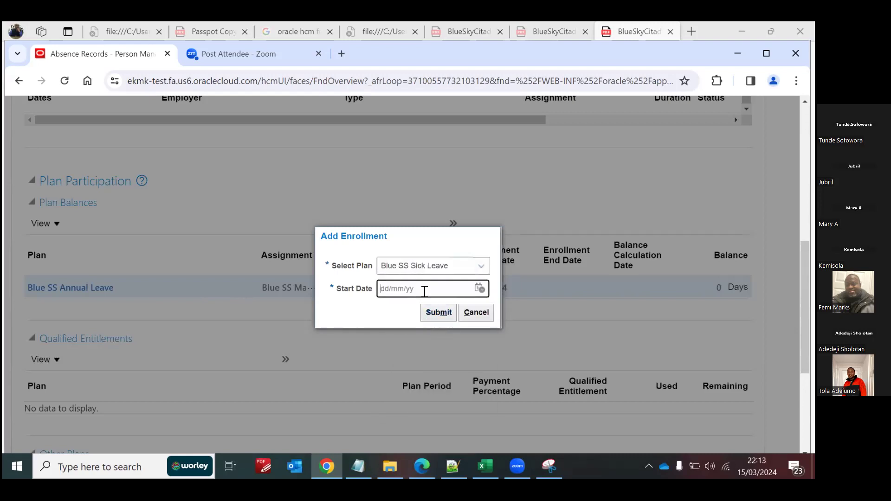
text(11/3/24)
click(433, 313)
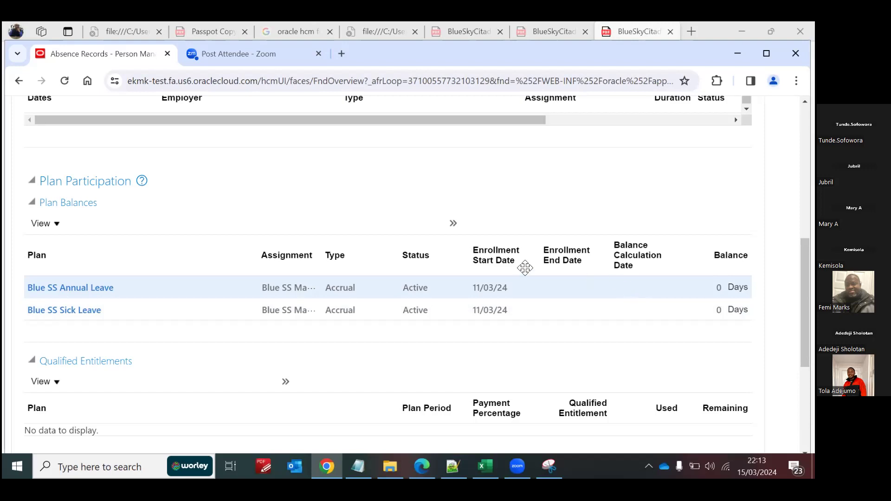
Step: Run accruals for all of the employee's active plans with the date 15/03/24
click(453, 223)
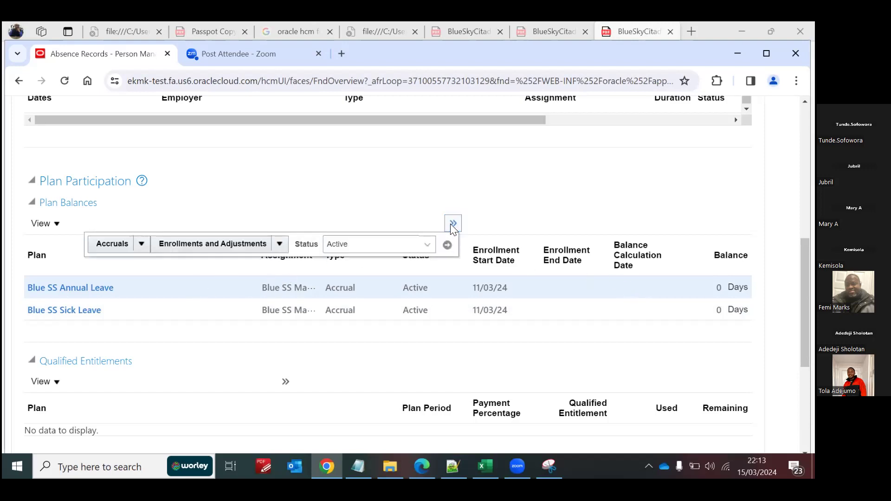
click(139, 243)
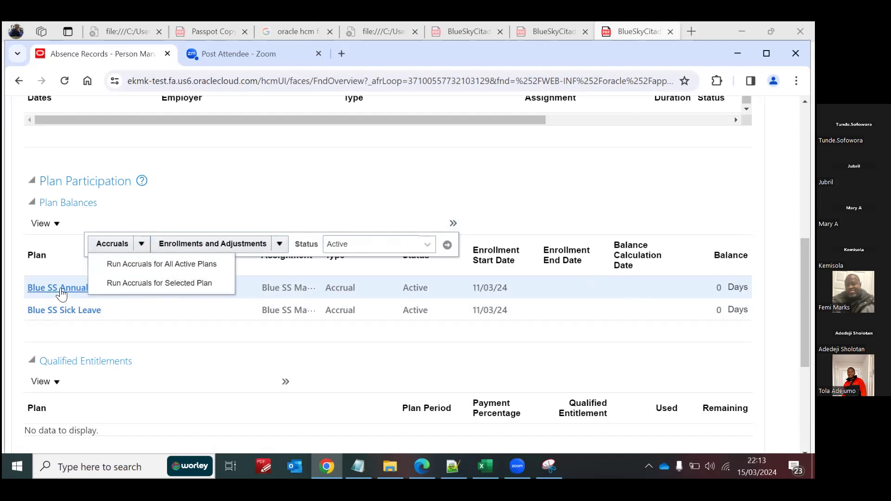
click(176, 263)
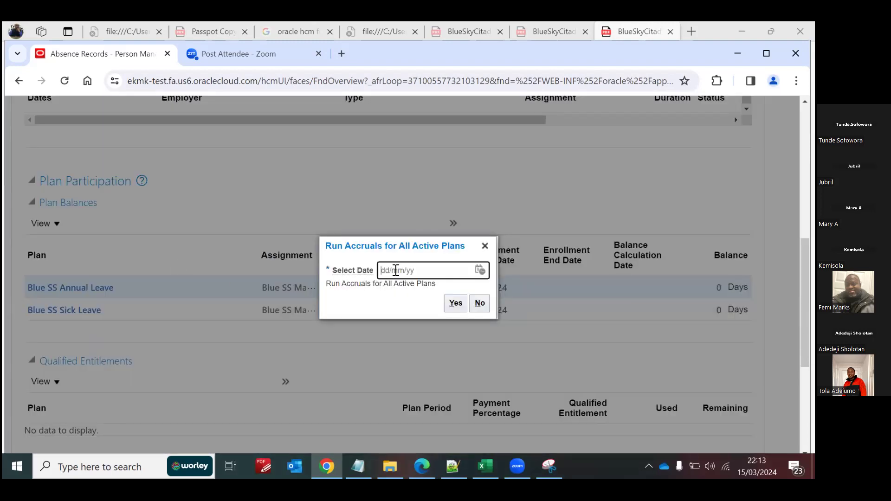
text(15)
text(/03/24)
key(Tab)
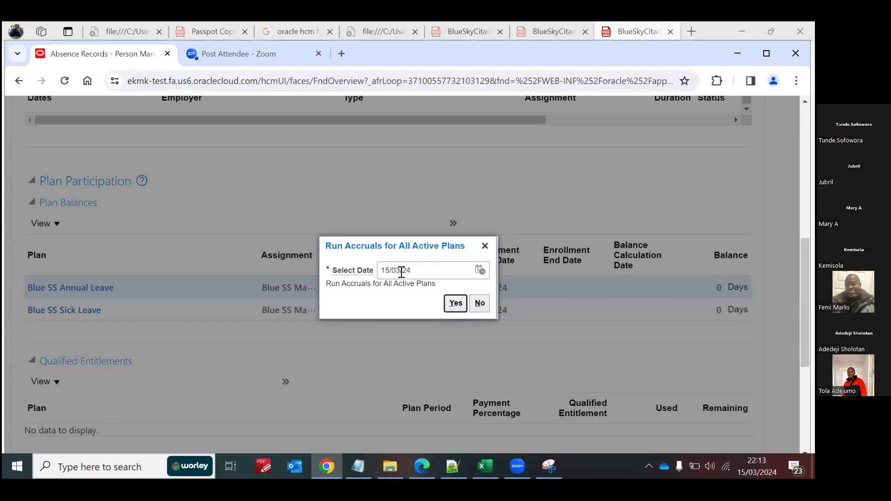
click(453, 304)
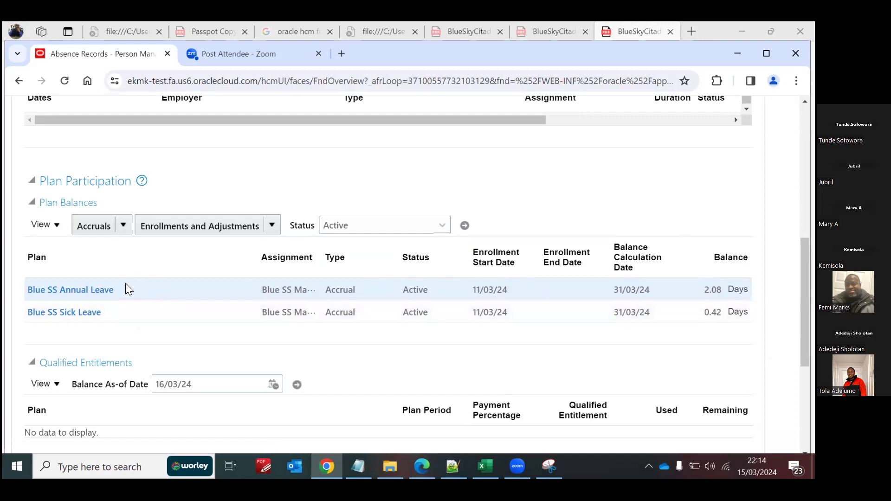
Step: Check the Blue SS Annual Leave accrual balance for calculation date 31/12/24 and close the balance details
click(106, 290)
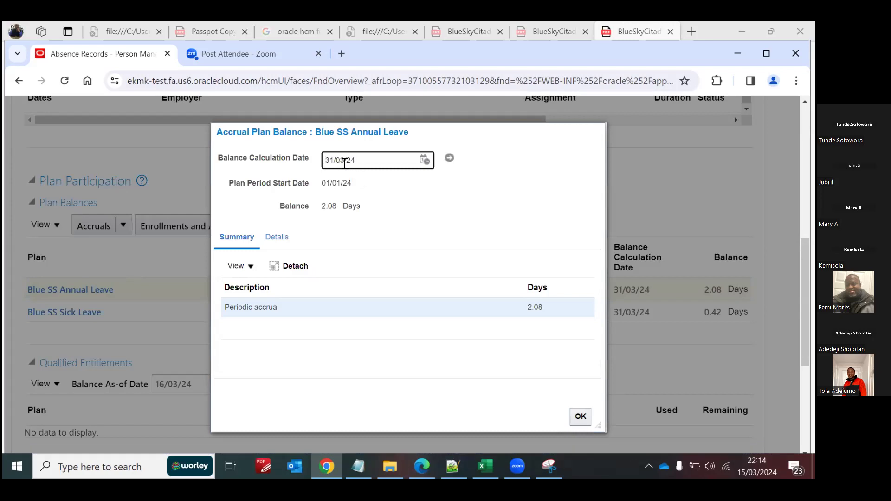
double_click(344, 160)
text(12)
click(450, 159)
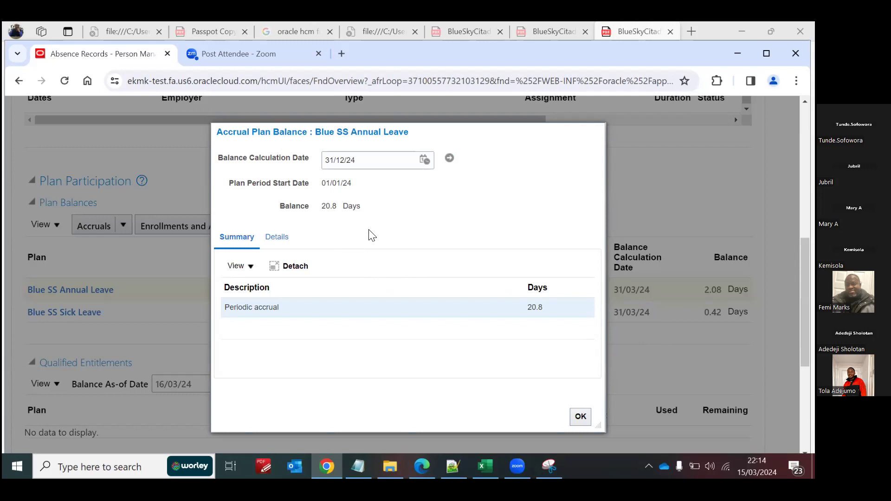
click(580, 416)
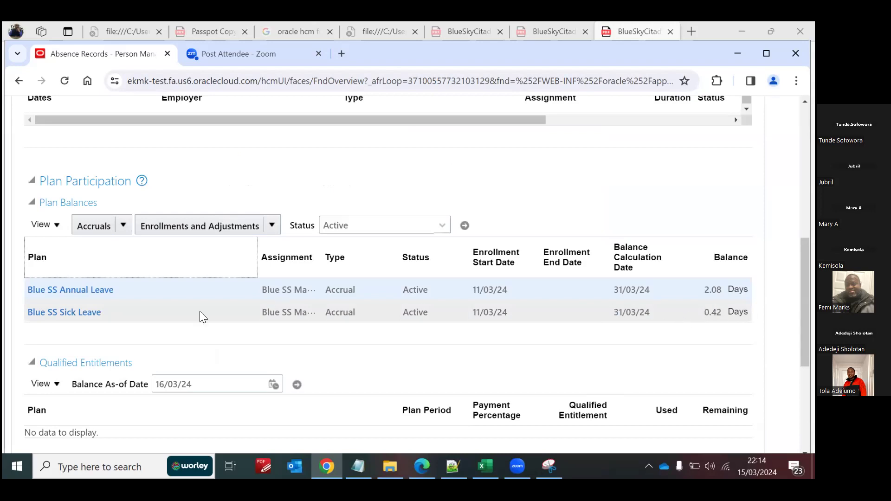
Step: Check the Blue SS Sick Leave accrual balance for calculation date 31/12/24 and close the balance details
click(90, 313)
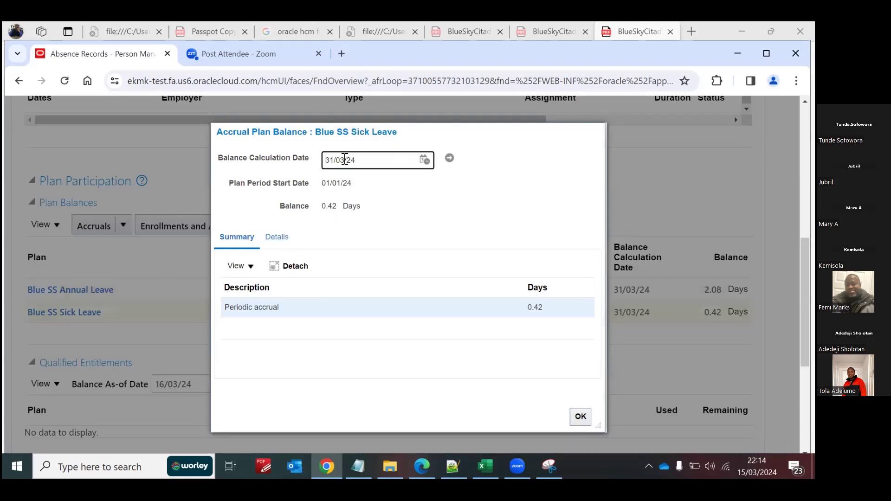
click(345, 159)
key(BackSpace)
key(BackSpace)
text(12)
click(449, 159)
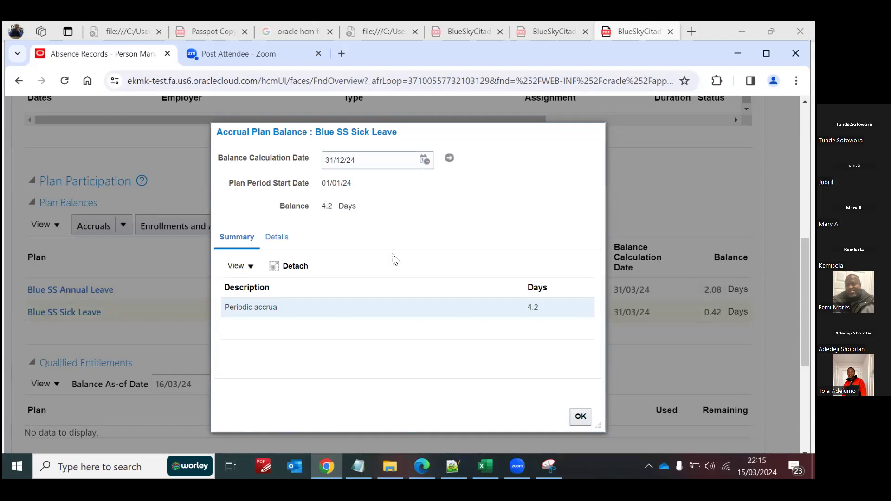
click(582, 416)
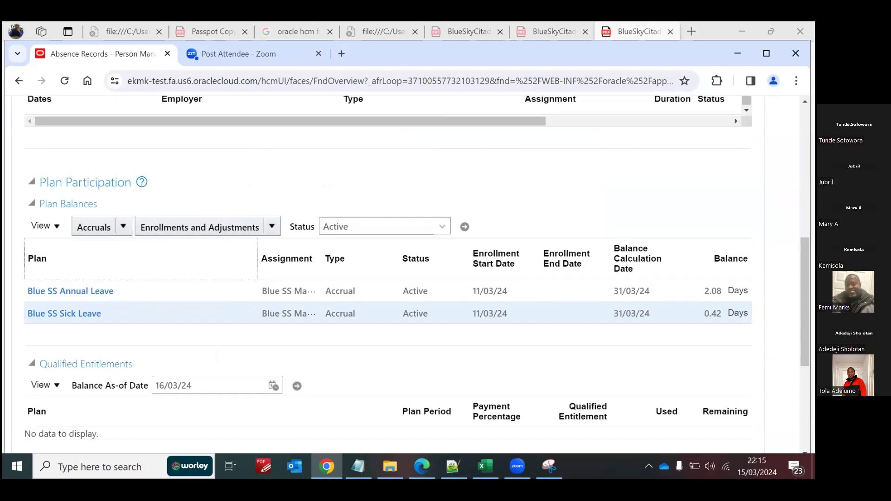
Step: Leave the employee's absence records for the home page and open Eligibility Profiles in Absence Administration
scroll(695, 303, up, 3)
scroll(695, 303, down, 1)
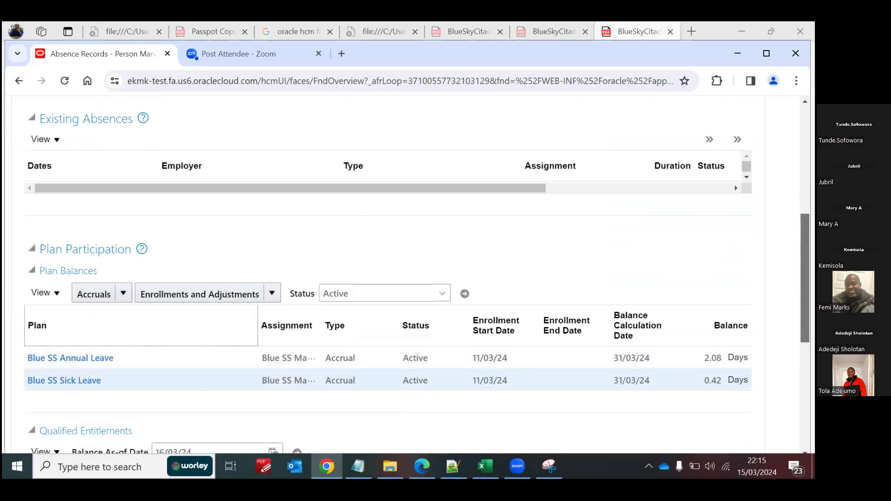
scroll(404, 274, up, 5)
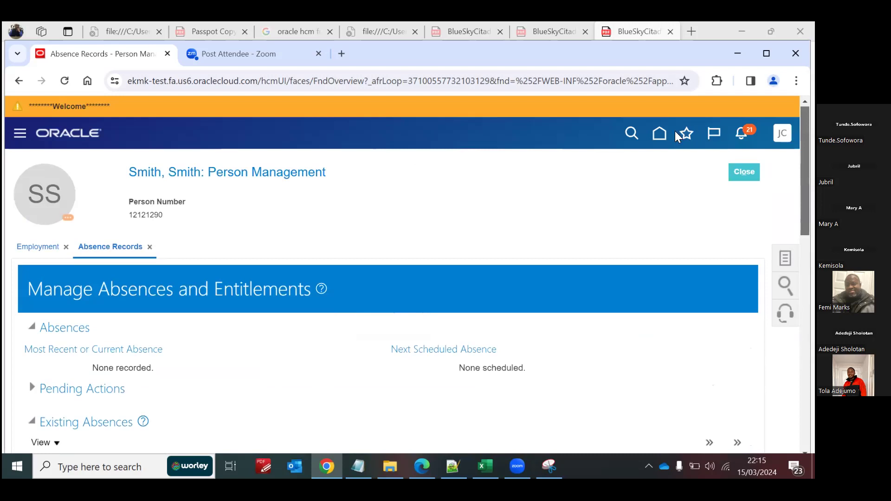
click(659, 136)
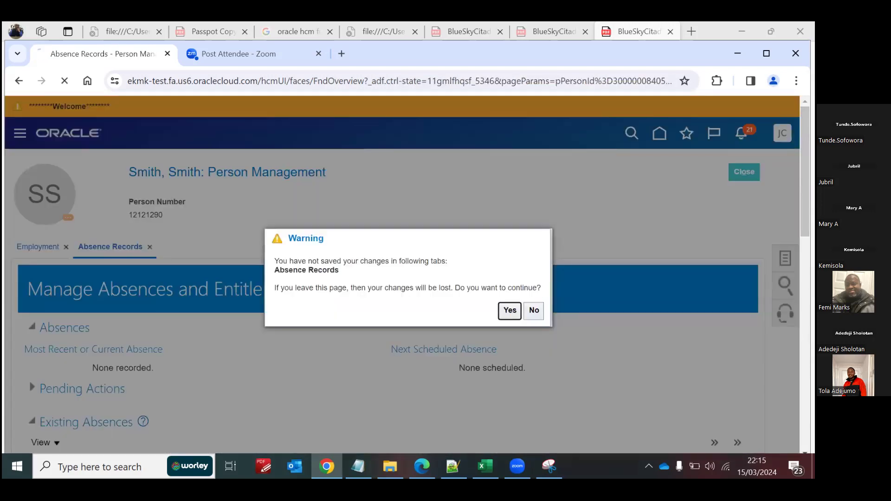
click(509, 310)
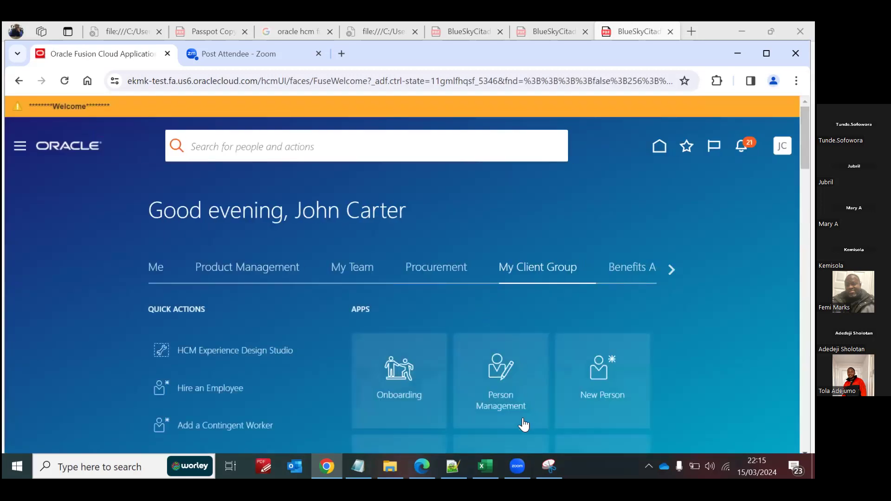
scroll(480, 241, down, 5)
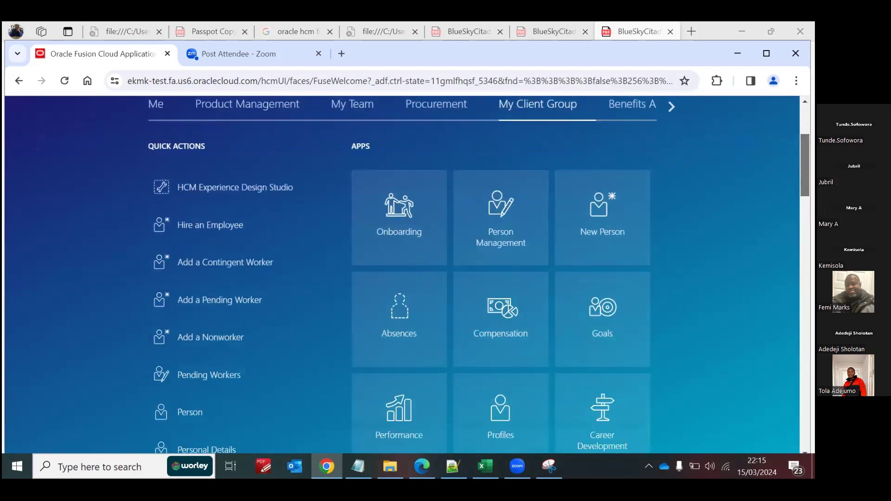
click(422, 223)
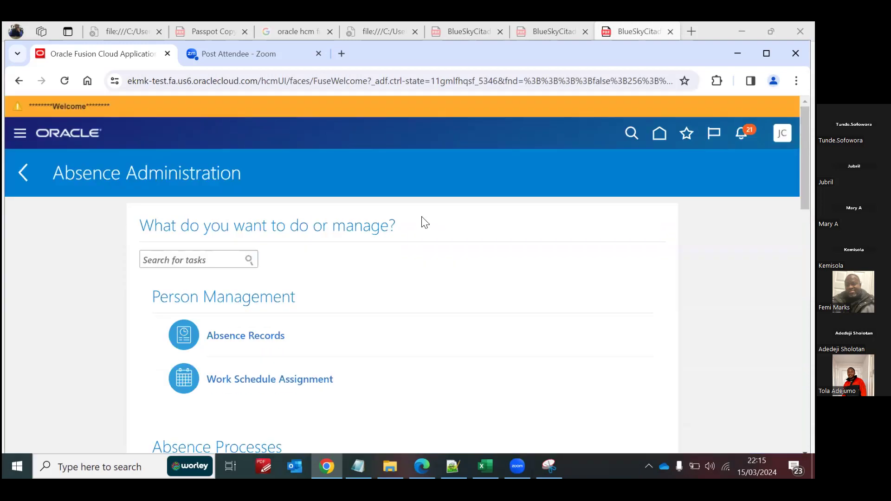
scroll(362, 356, down, 15)
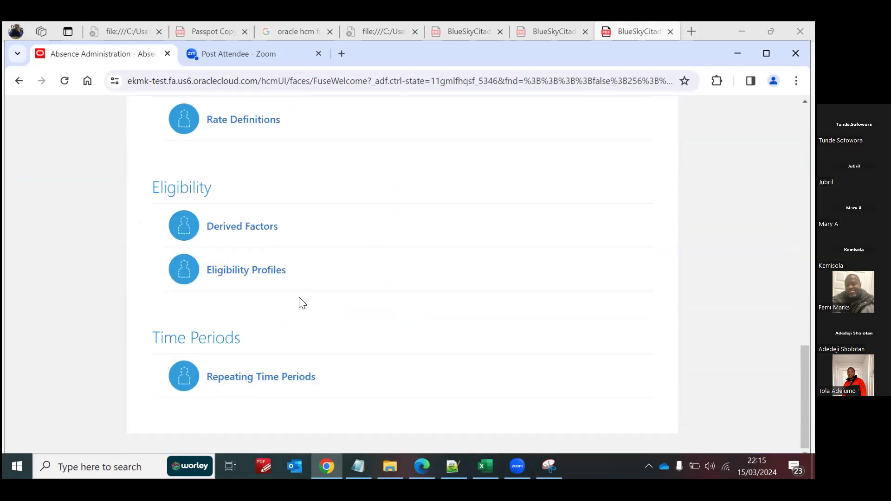
click(252, 277)
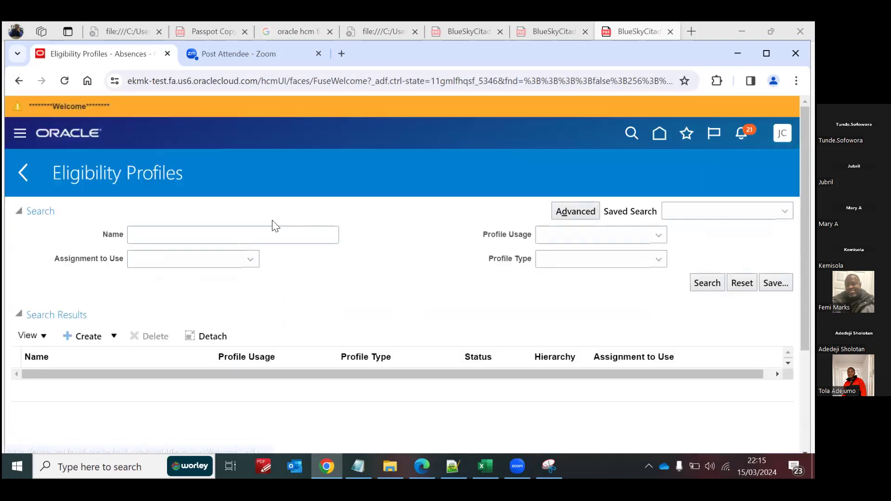
Step: Search the eligibility profiles for "blue" and open the Blue SS Annual Leave Eligibility Profile for editing
click(246, 228)
text(blue)
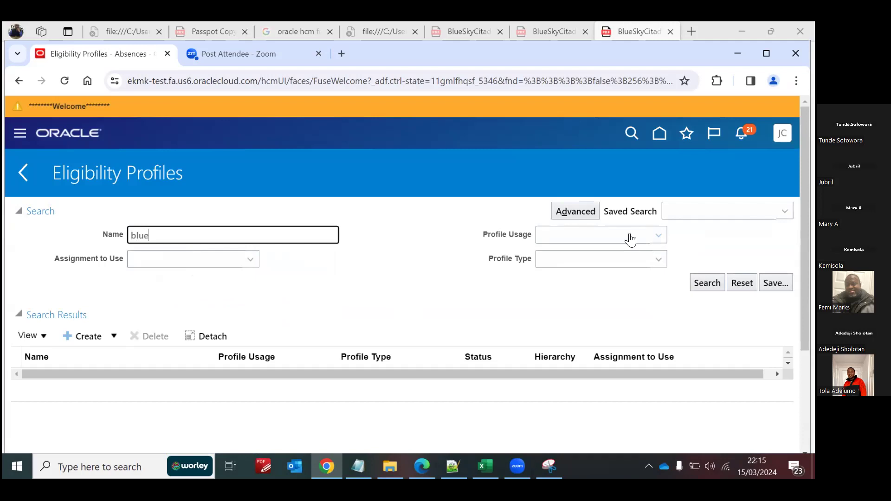
click(707, 282)
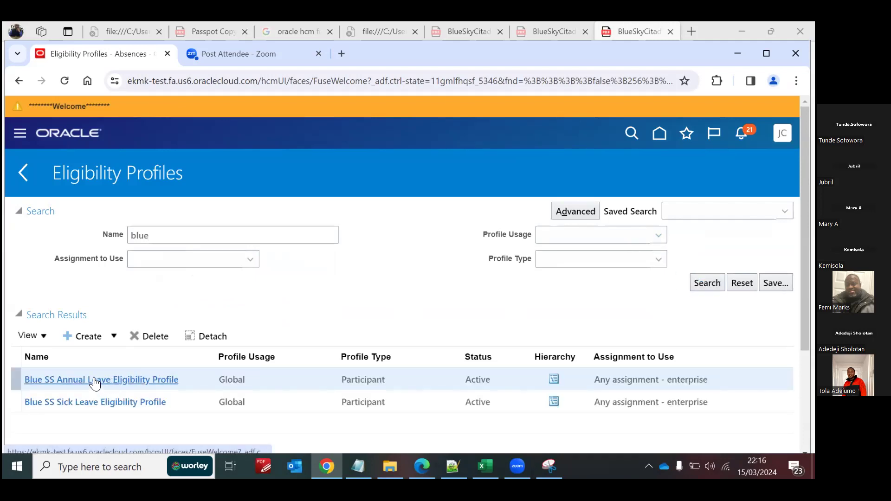
click(94, 381)
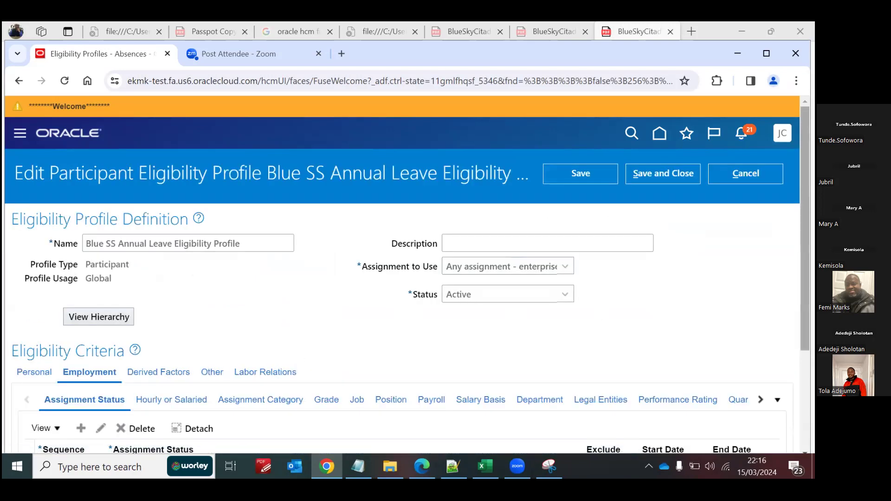
Step: Add a legal entity criterion to the eligibility profile's employment criteria with sequence 1 and legal employer Blue SS LE
scroll(18, 268, down, 3)
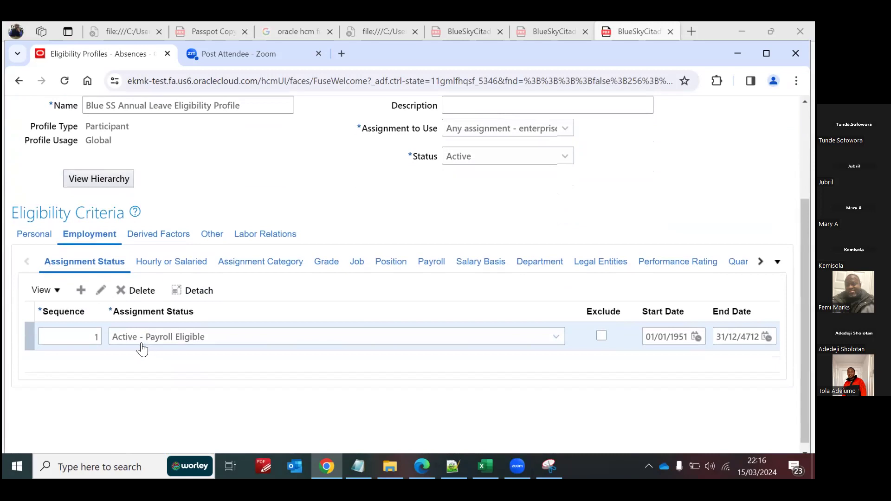
click(598, 263)
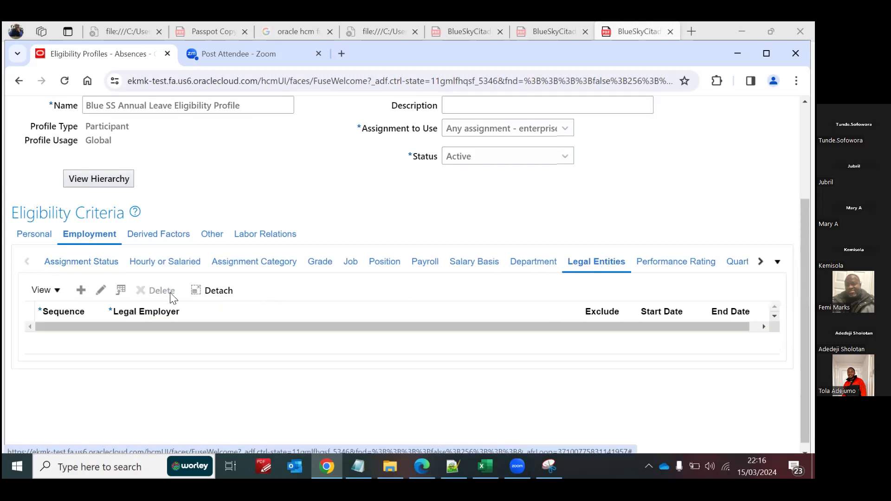
click(82, 291)
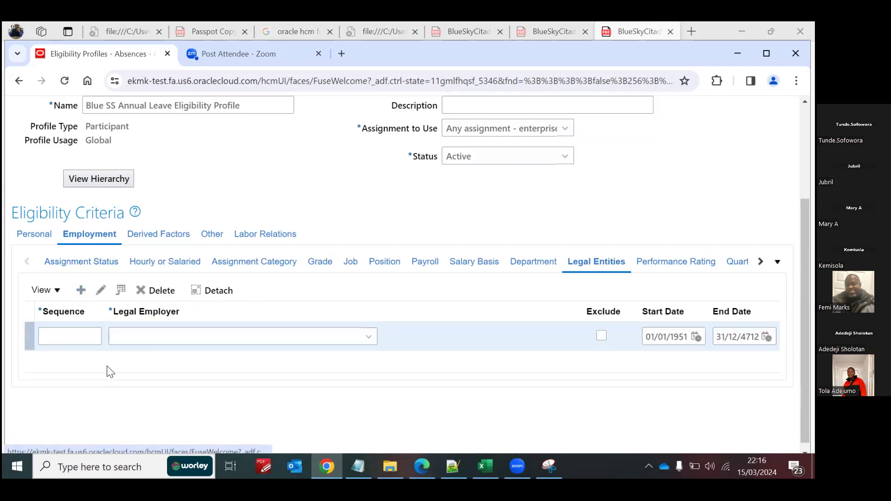
click(89, 336)
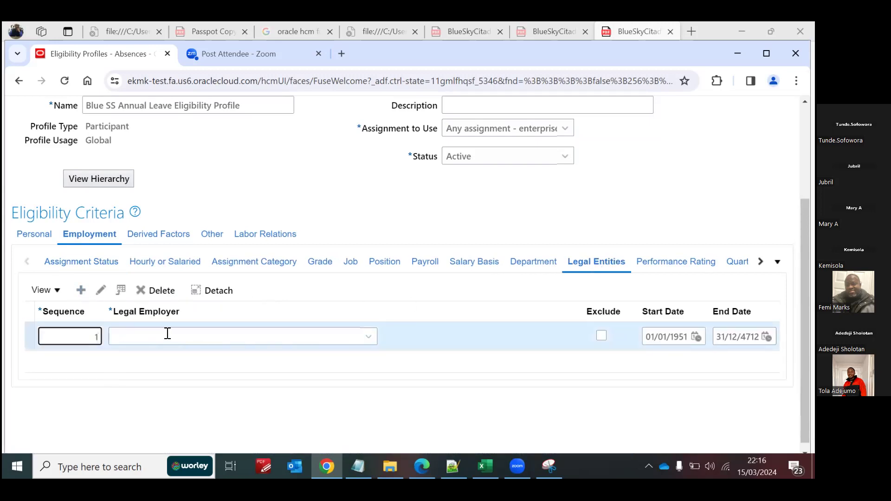
click(369, 337)
click(121, 320)
click(367, 258)
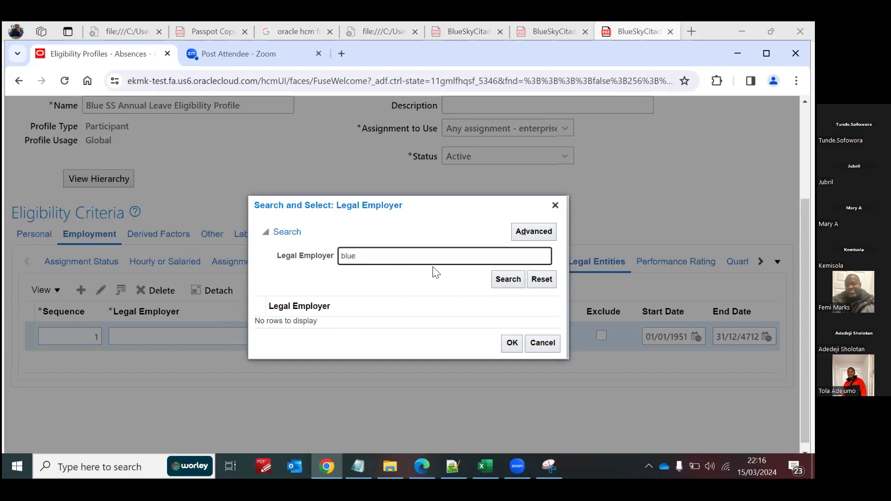
click(502, 278)
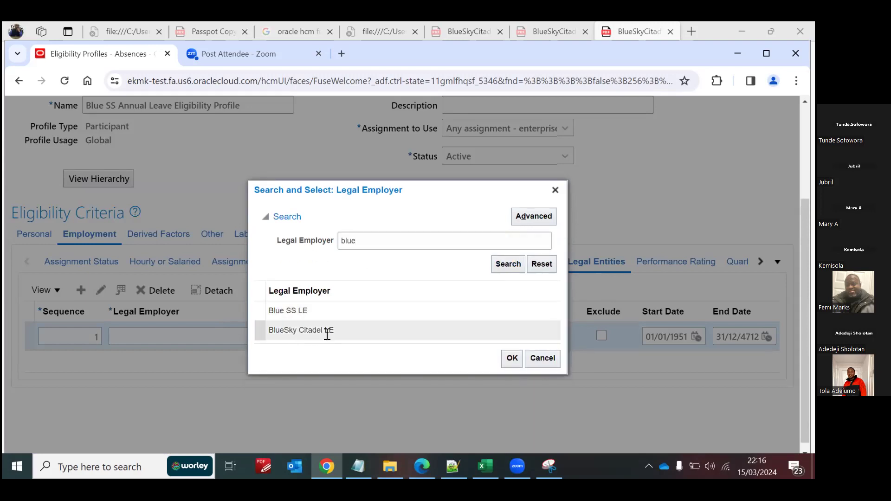
click(318, 312)
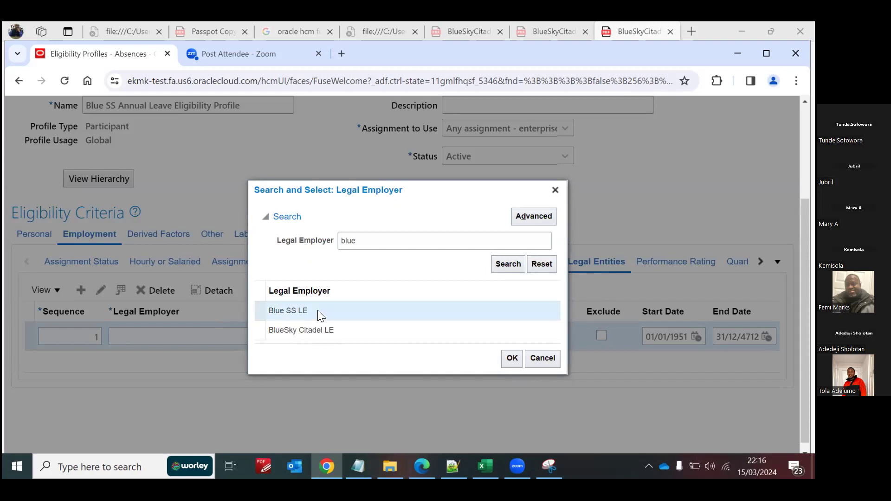
click(512, 361)
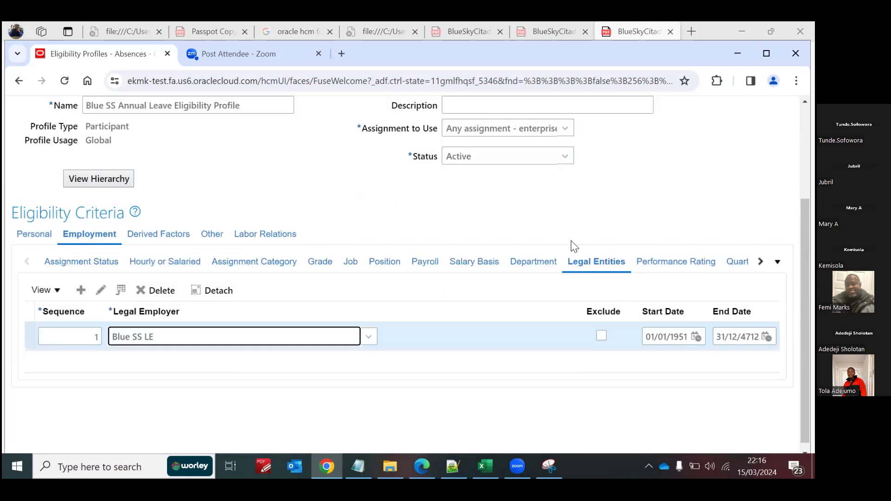
Step: Save and close the Blue SS Annual Leave Eligibility Profile and open the Blue SS Sick Leave Eligibility Profile for editing
scroll(806, 279, up, 3)
click(669, 173)
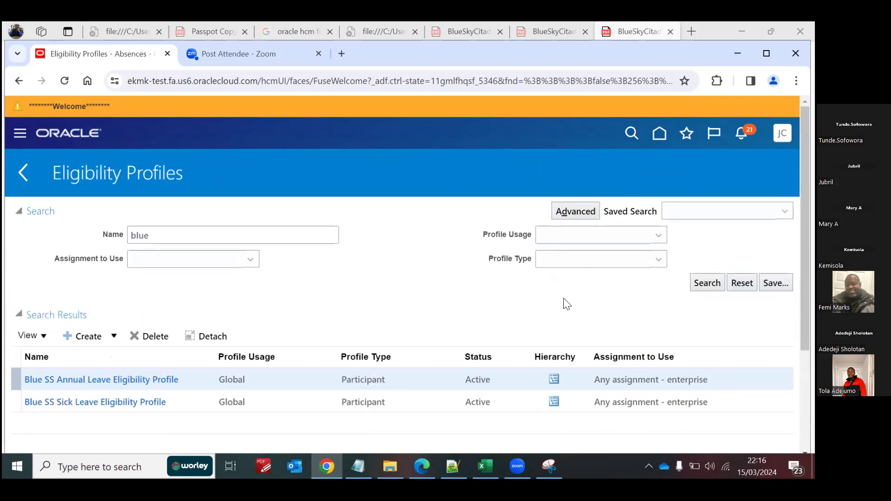
click(103, 403)
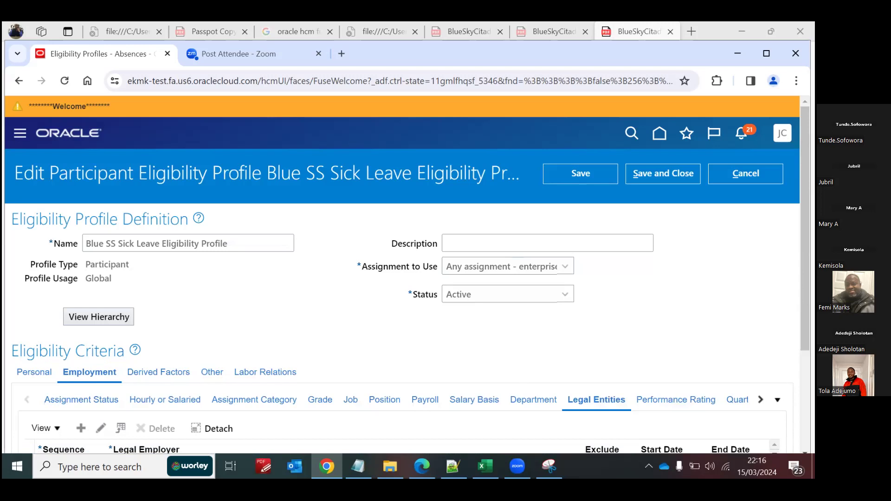
Step: Add a legal entity criterion with sequence 1 and legal employer Blue SS LE to the sick leave profile, then save and close it
scroll(159, 352, down, 3)
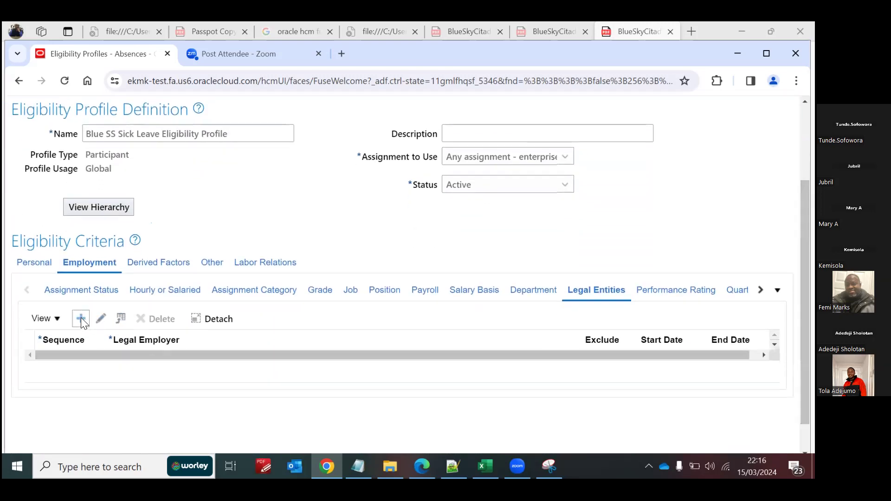
click(82, 318)
click(83, 361)
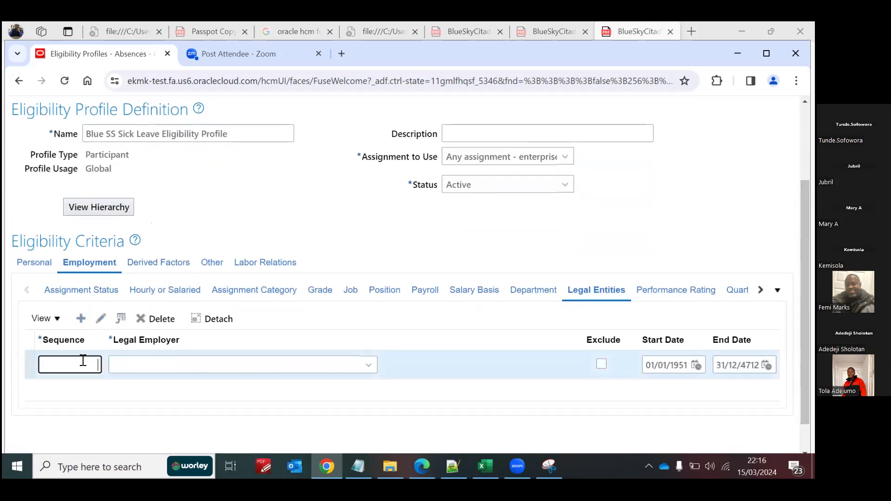
click(369, 365)
click(127, 344)
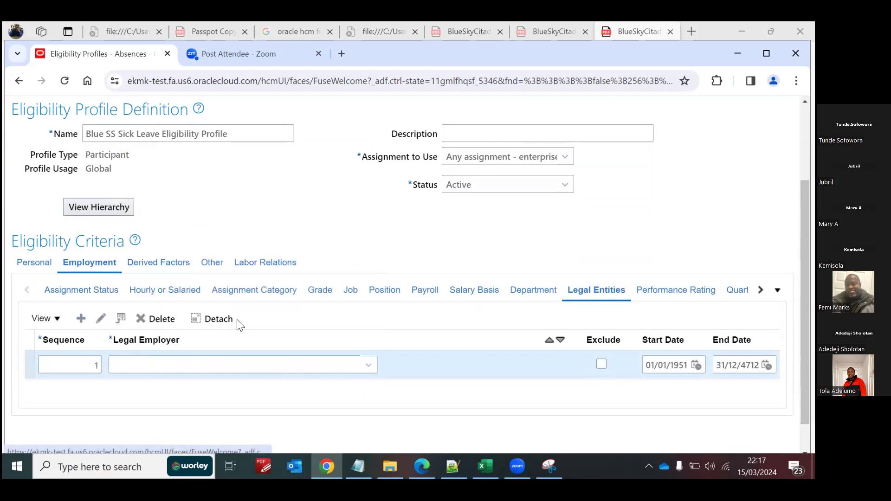
click(389, 256)
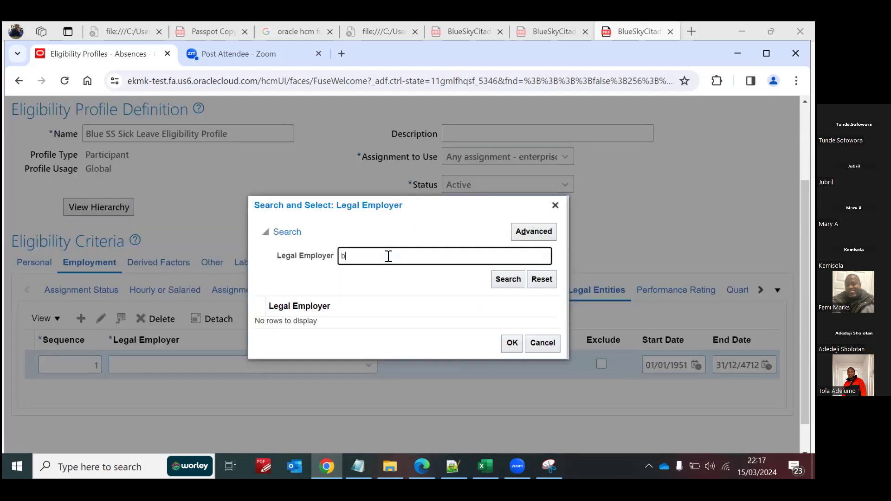
click(491, 278)
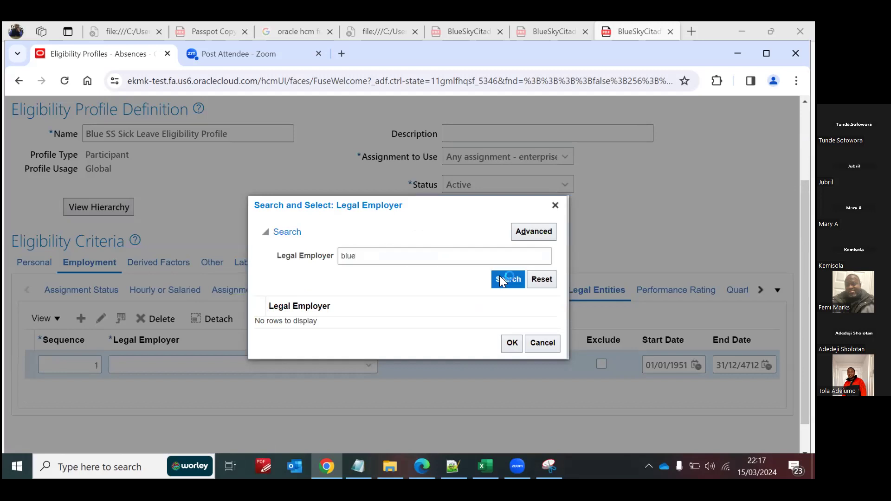
click(313, 310)
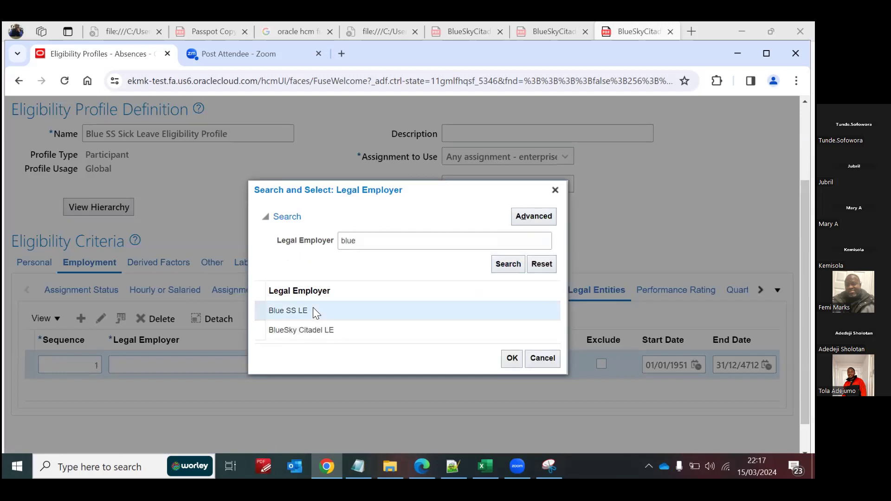
click(511, 361)
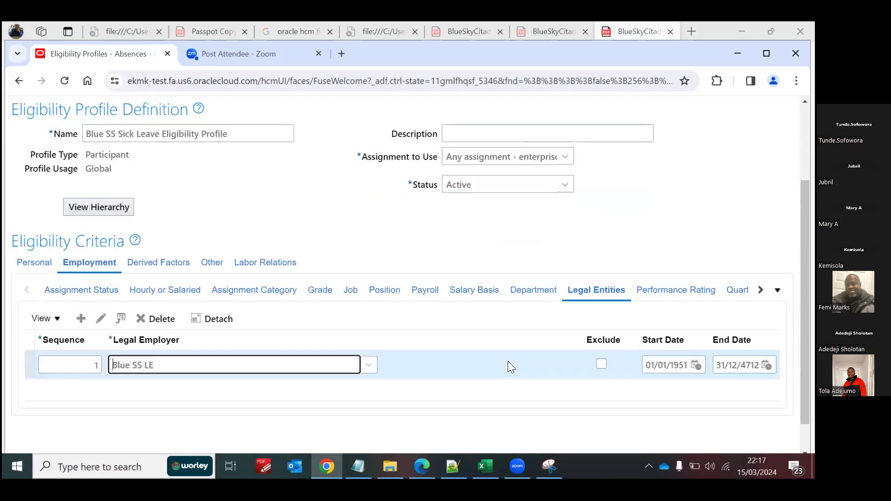
scroll(408, 260, up, 3)
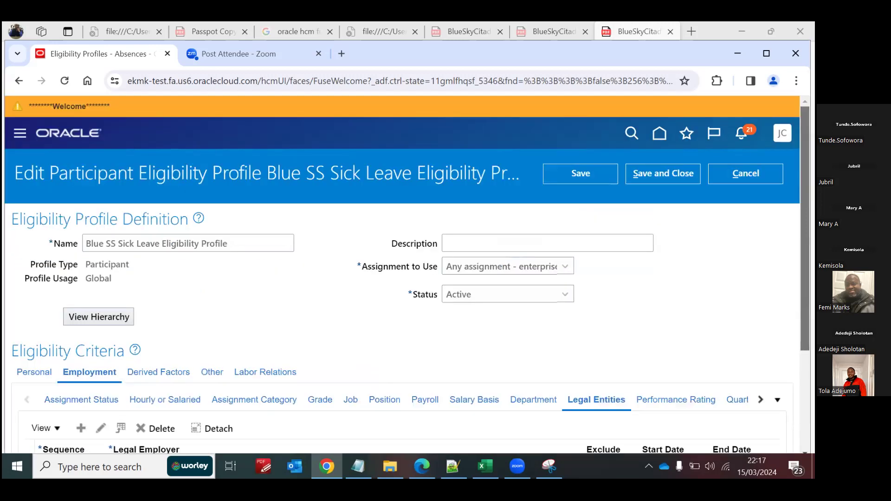
click(661, 175)
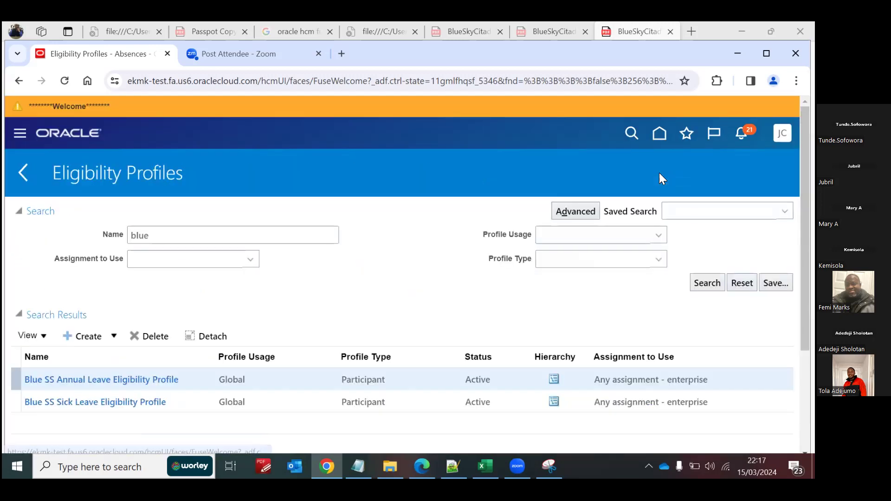
Step: Return to the home page, open Person Management and search for the employee by person number
click(658, 136)
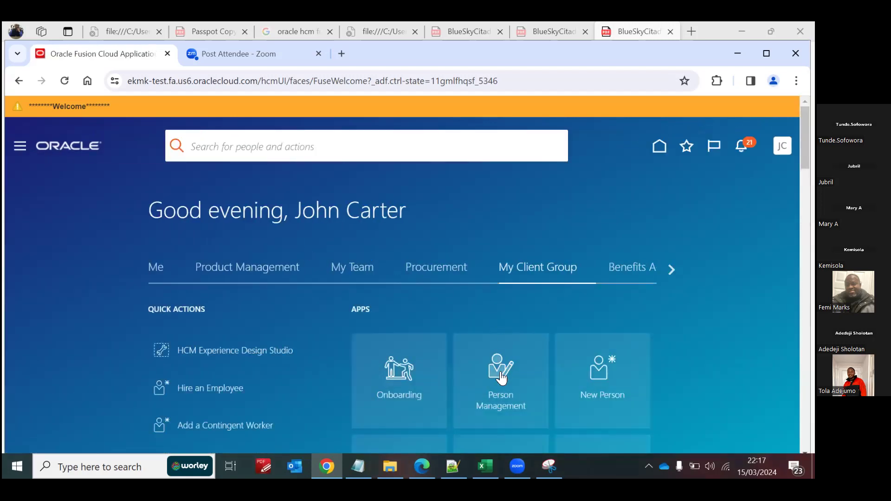
click(500, 376)
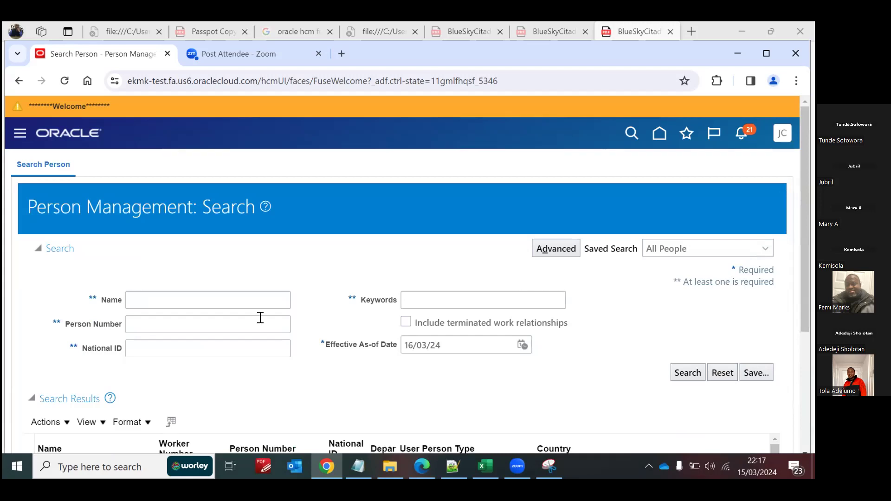
click(215, 328)
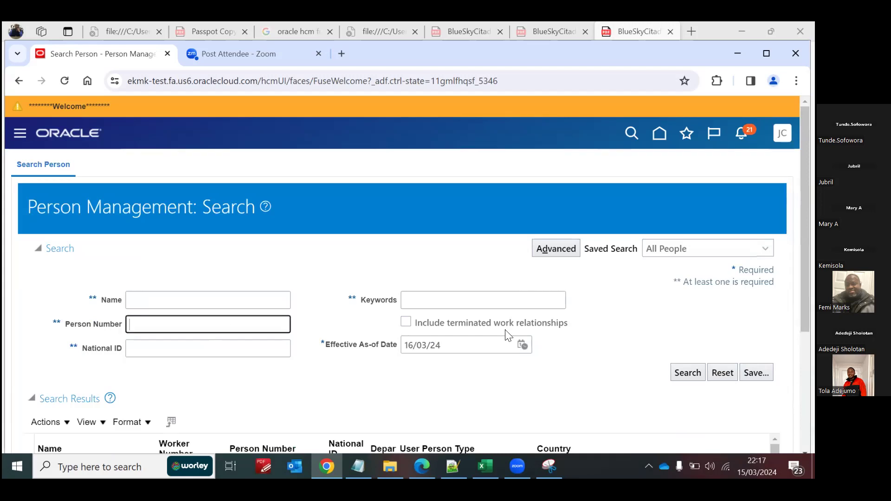
text(1212)
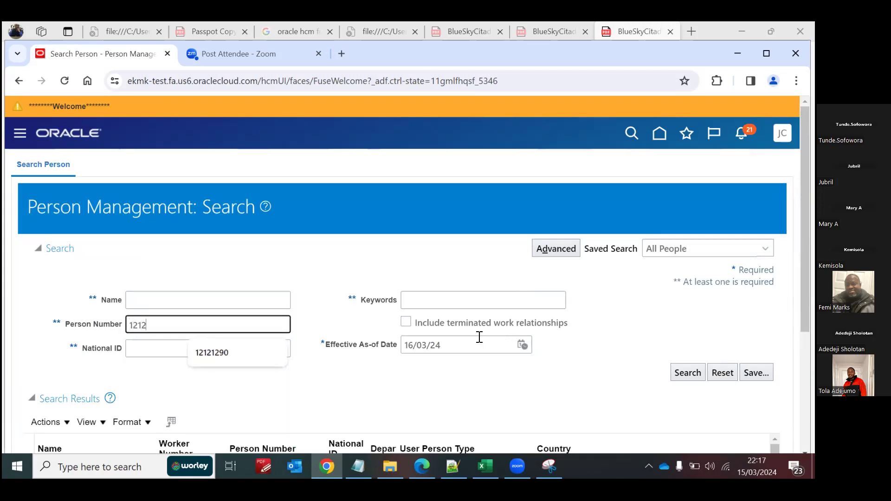
text(1290)
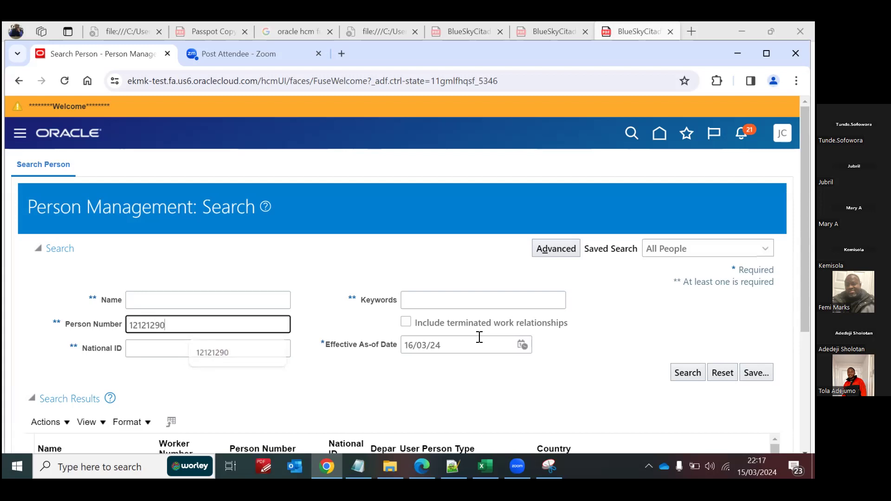
click(697, 372)
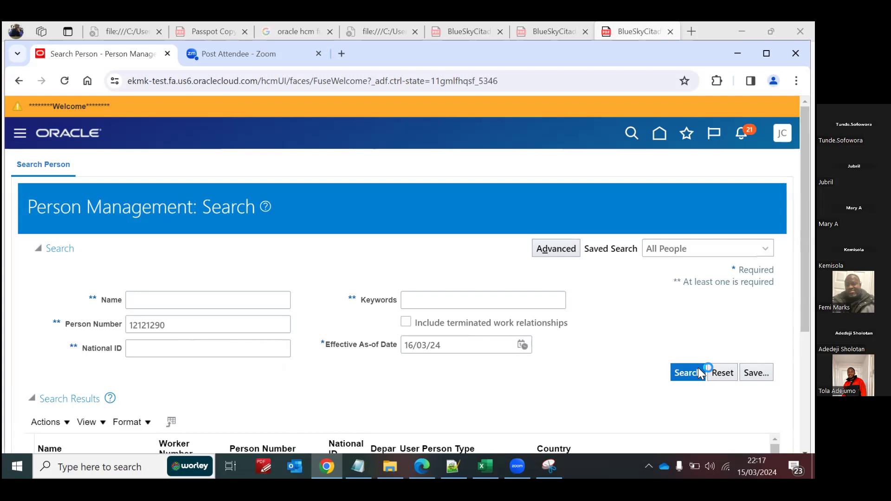
Step: Open the absence records of the employee found in the search results
scroll(402, 275, down, 4)
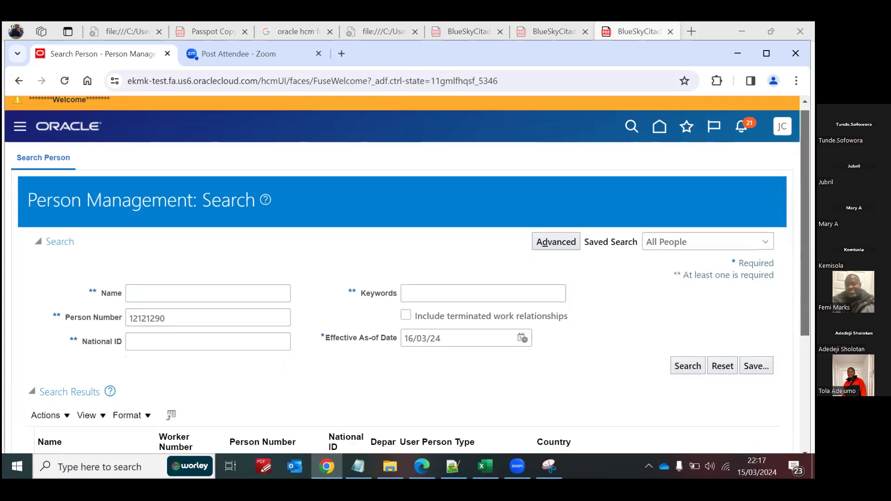
drag(806, 336, 806, 322)
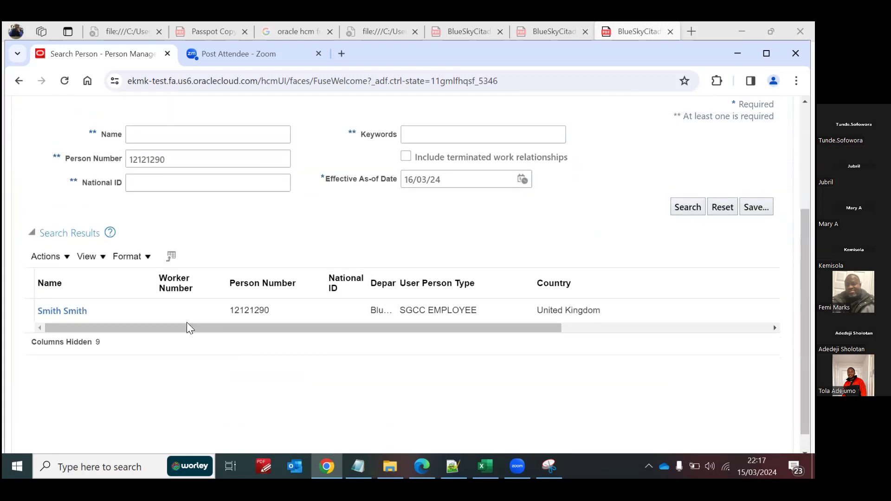
drag(530, 328, 702, 328)
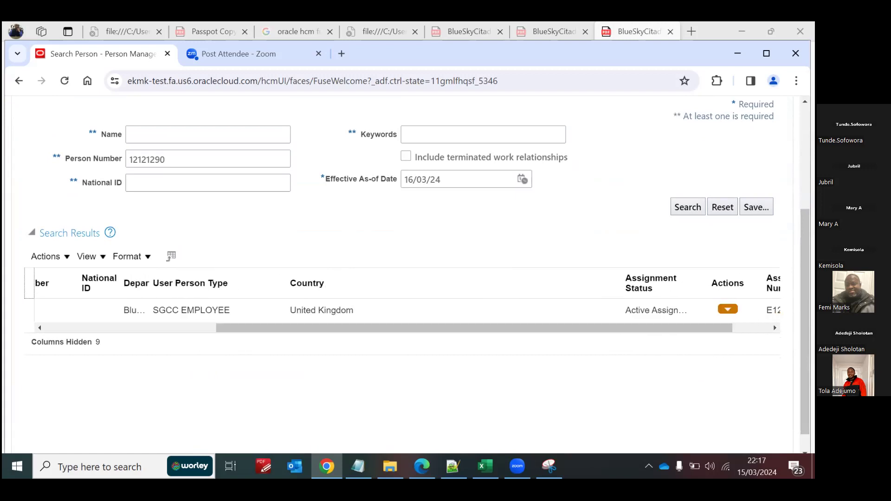
click(728, 309)
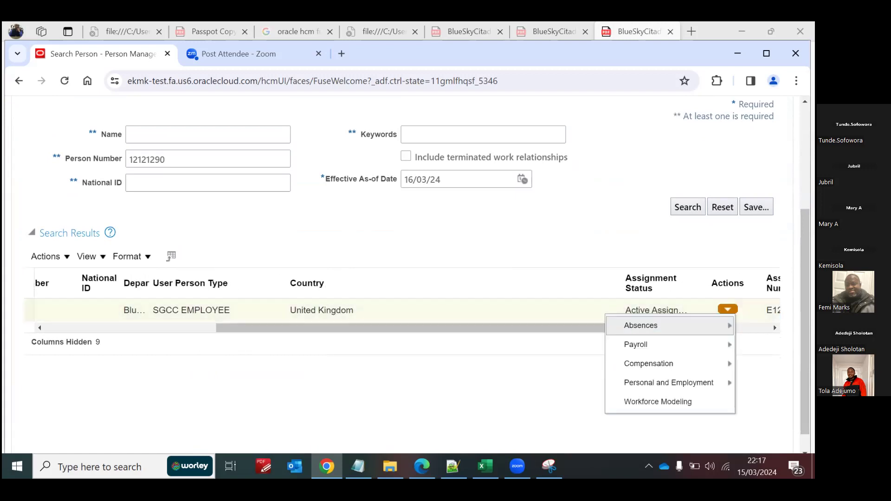
mouse_move(672, 322)
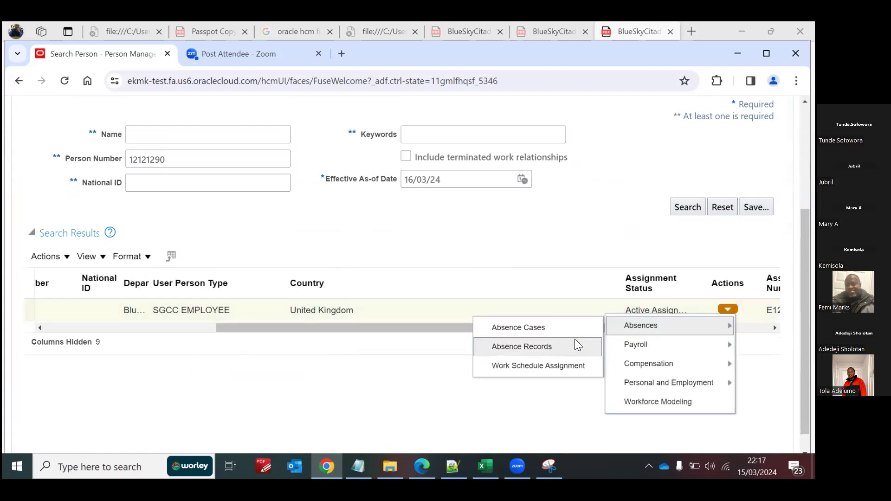
click(557, 340)
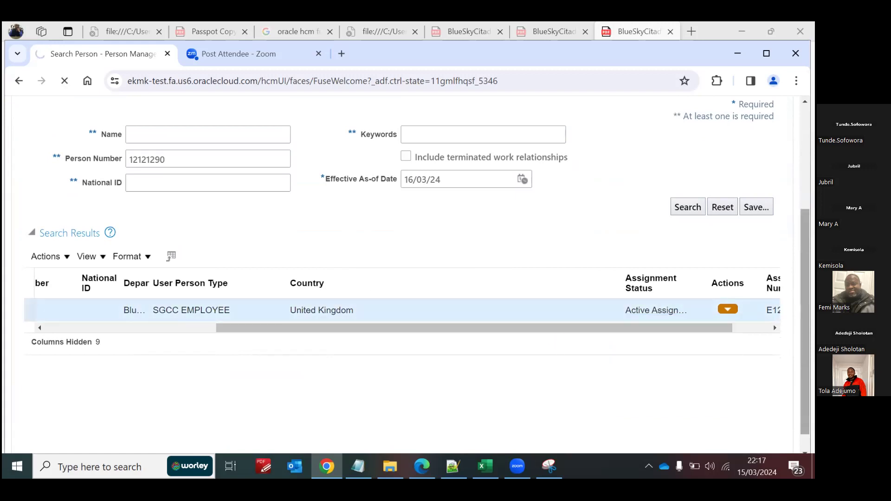
Step: Examine the employee's Blue SS leave plan balances and the Existing Absences section with its help topics
scroll(721, 317, down, 7)
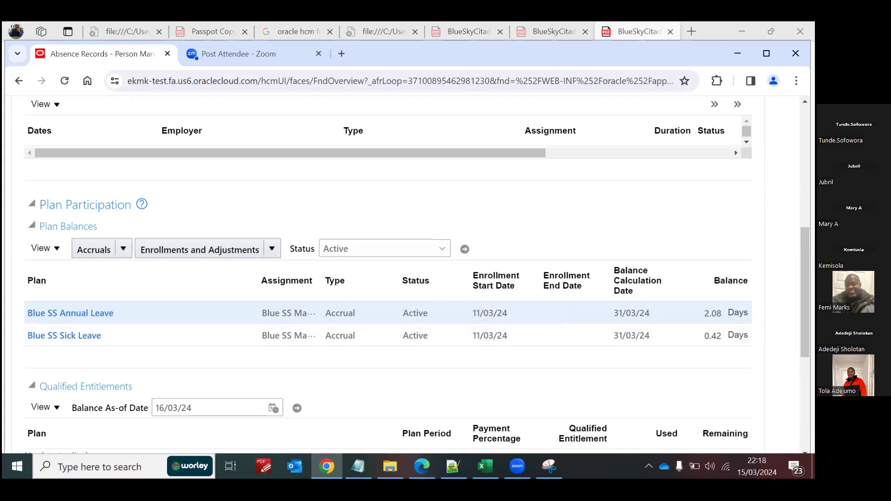
scroll(707, 346, up, 2)
scroll(707, 346, down, 1)
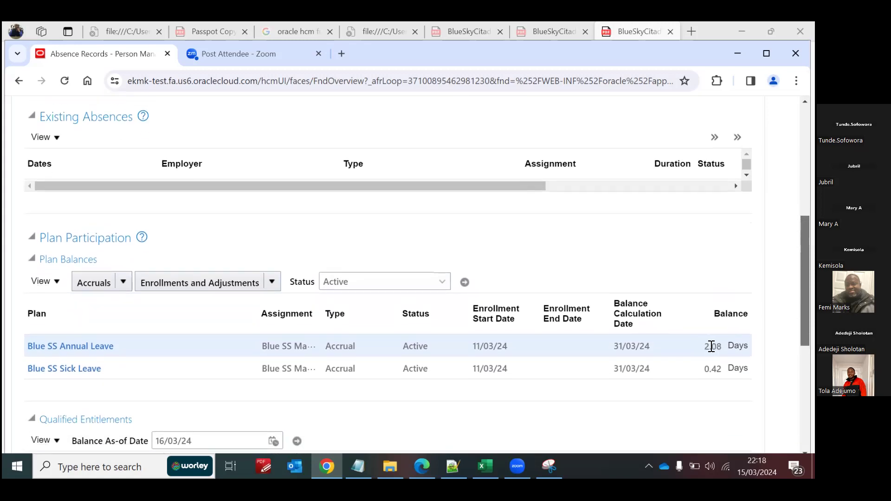
scroll(388, 274, up, 3)
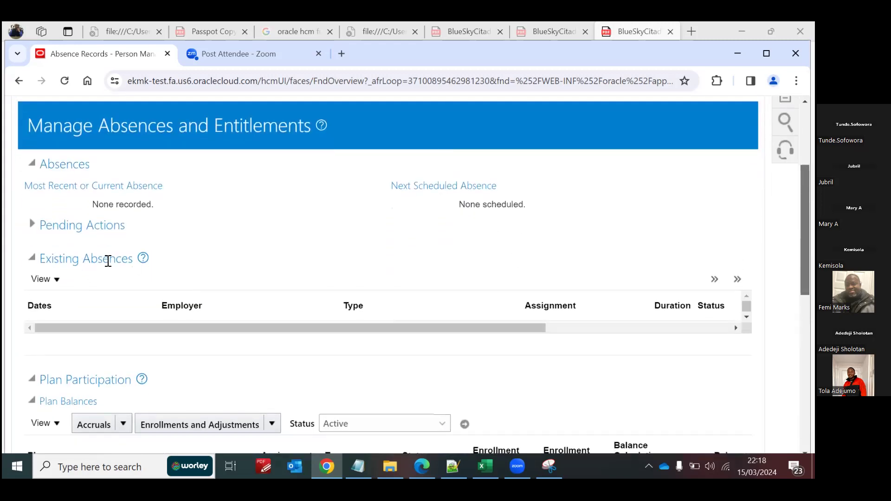
click(31, 258)
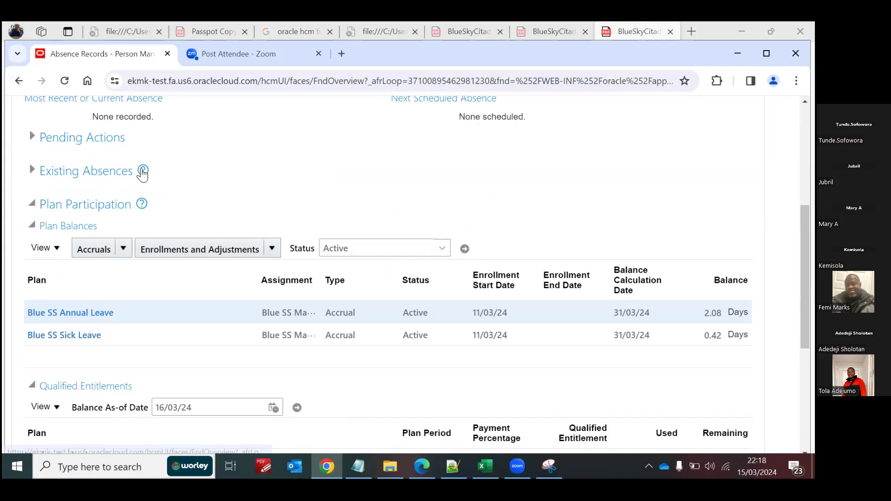
click(142, 169)
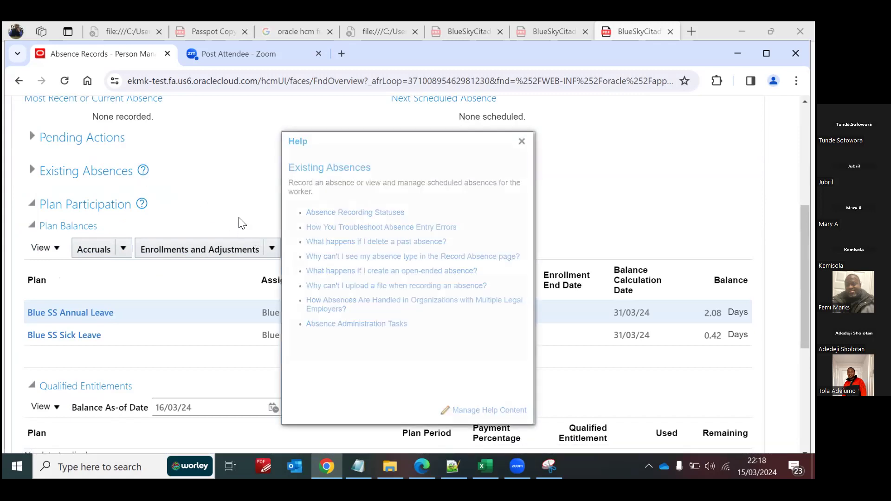
click(522, 141)
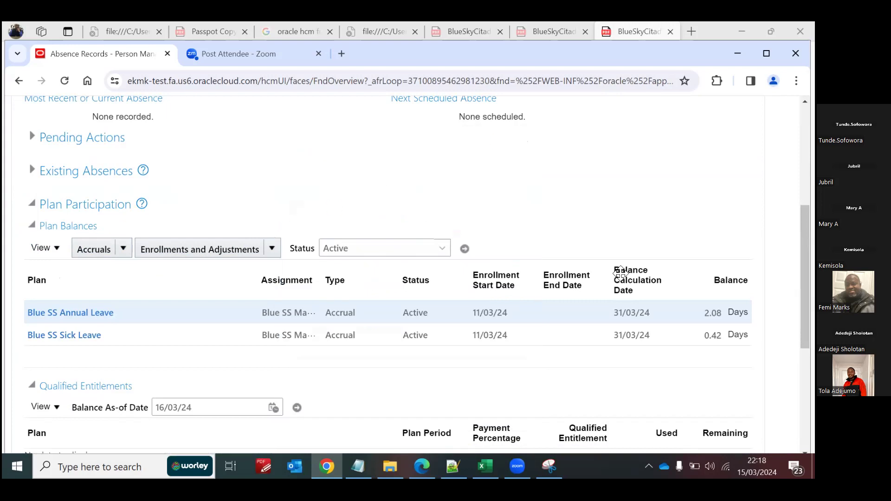
mouse_move(805, 276)
mouse_down()
mouse_move(805, 230)
mouse_move(805, 275)
mouse_up()
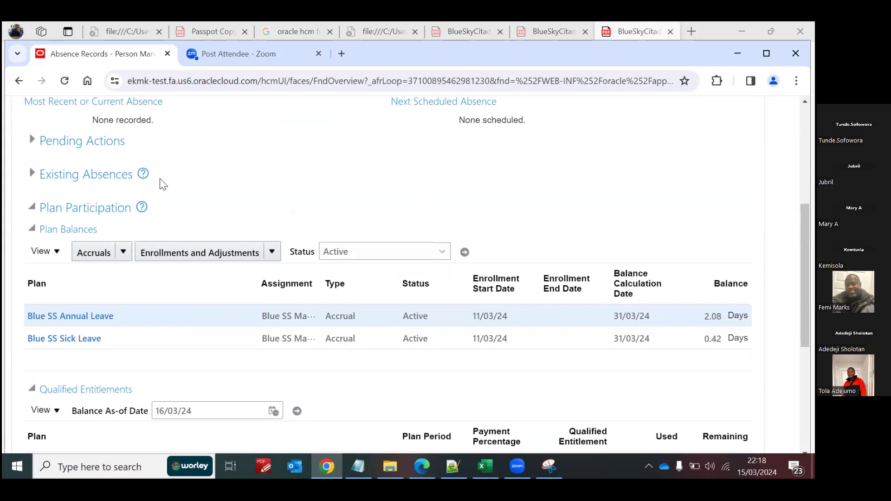
click(32, 173)
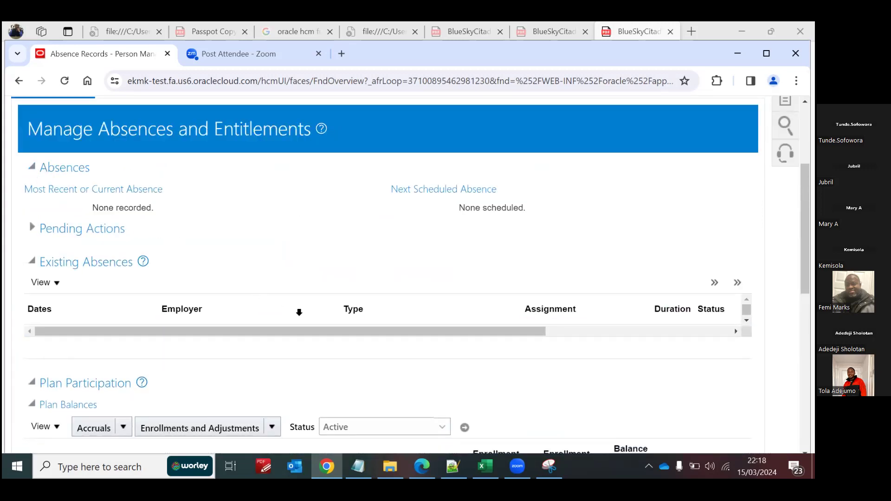
Step: Start a new absence for the employee, look through the available absence types, and leave the entry for the home page
click(715, 283)
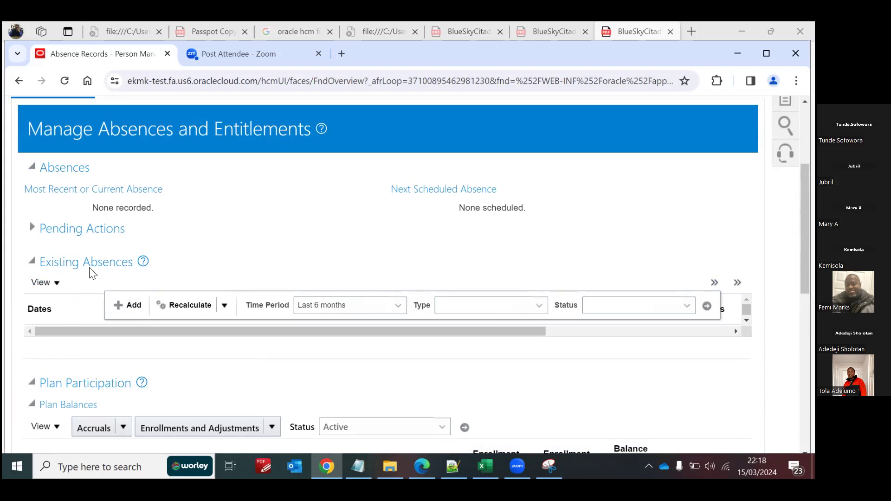
click(133, 307)
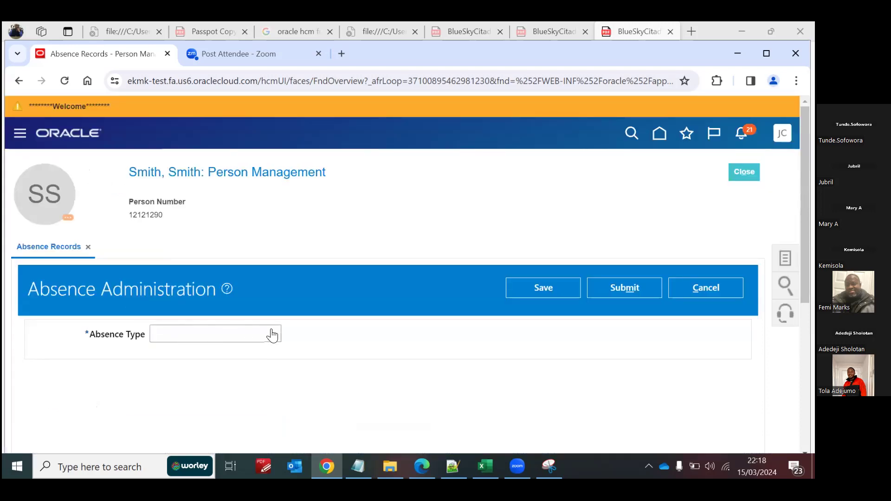
click(272, 335)
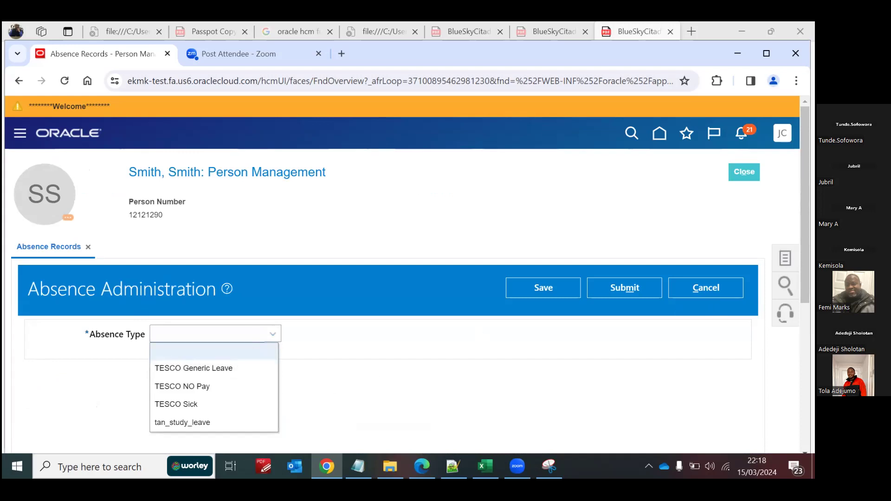
scroll(402, 275, down, 2)
scroll(402, 274, up, 2)
click(659, 135)
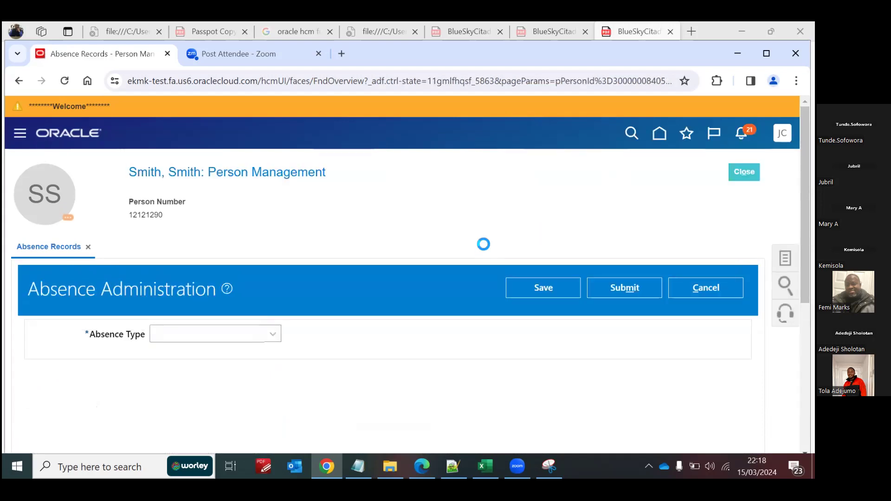
Step: Return to the home page and open the Absence Types task in My Client Group's Absences app
key(Return)
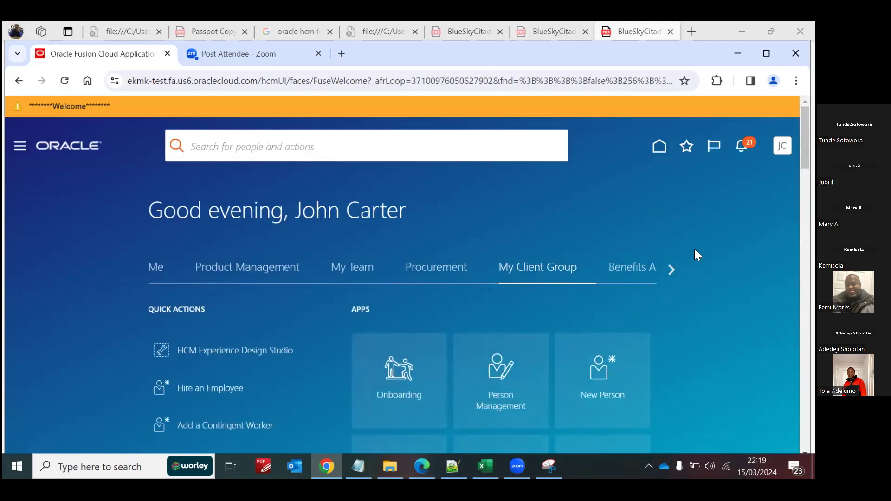
scroll(719, 274, down, 10)
scroll(719, 274, up, 5)
scroll(719, 274, down, 1)
scroll(720, 274, up, 5)
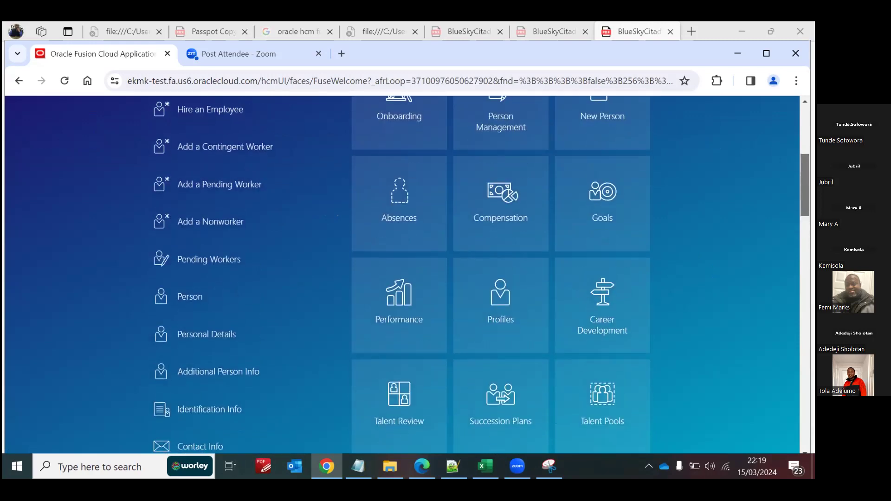
scroll(478, 279, up, 1)
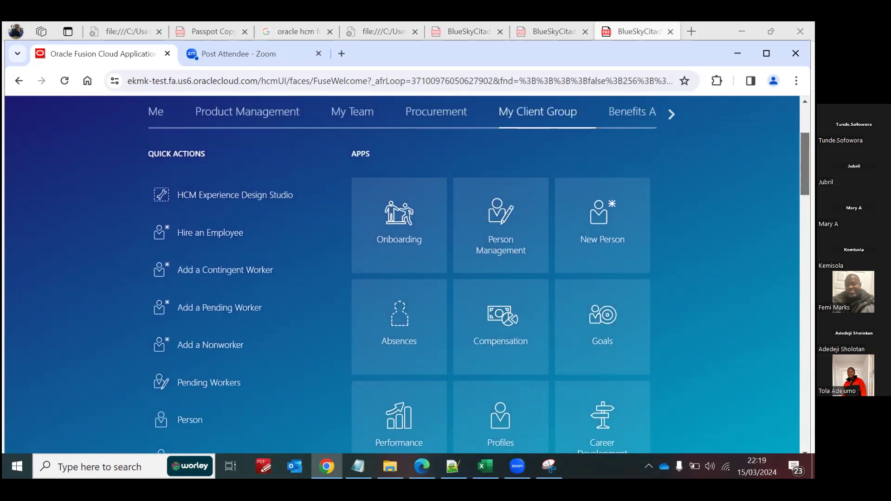
click(402, 304)
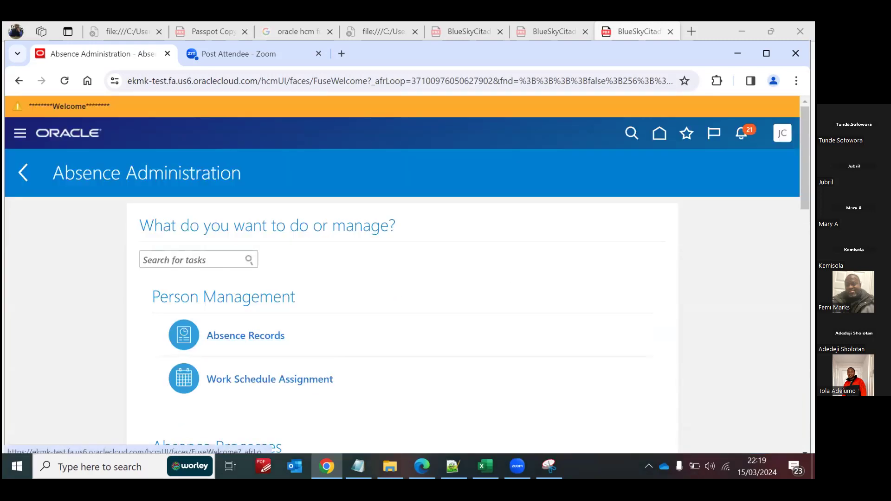
scroll(357, 334, down, 2)
scroll(251, 362, down, 1)
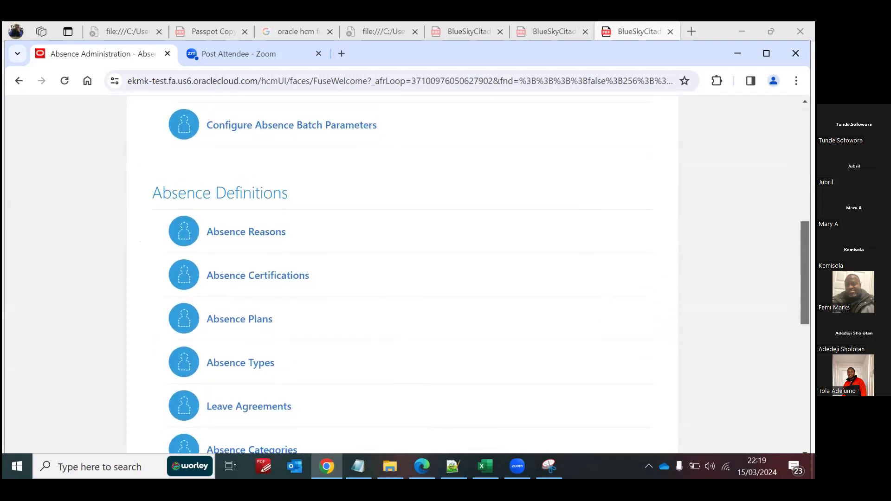
click(240, 365)
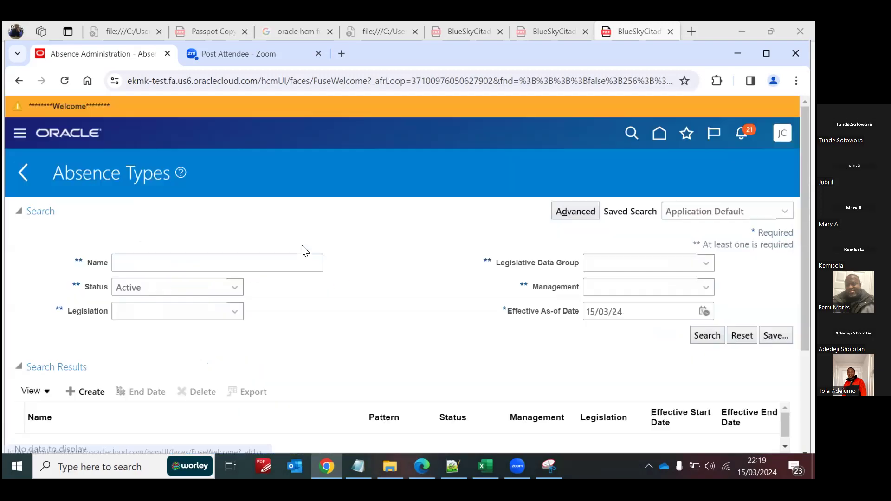
Step: Search the absence types for the name "blue" and open Blue SS Annual Leave Type
click(217, 263)
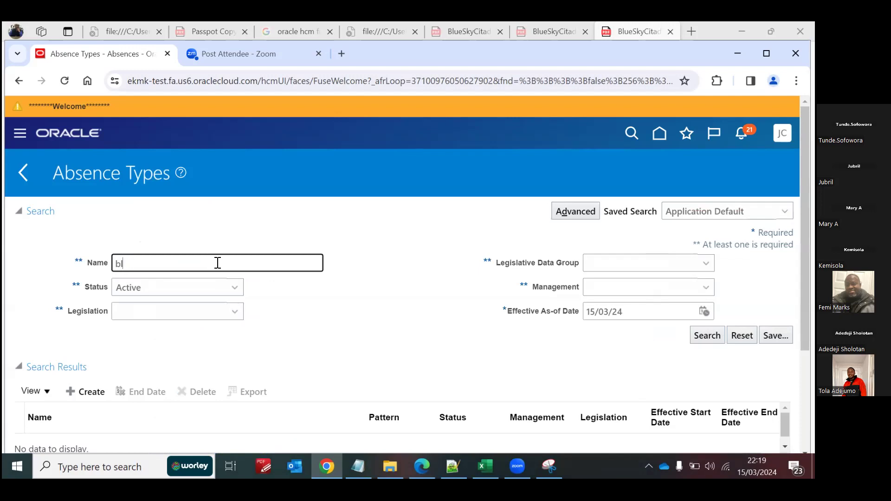
click(700, 338)
scroll(700, 338, down, 2)
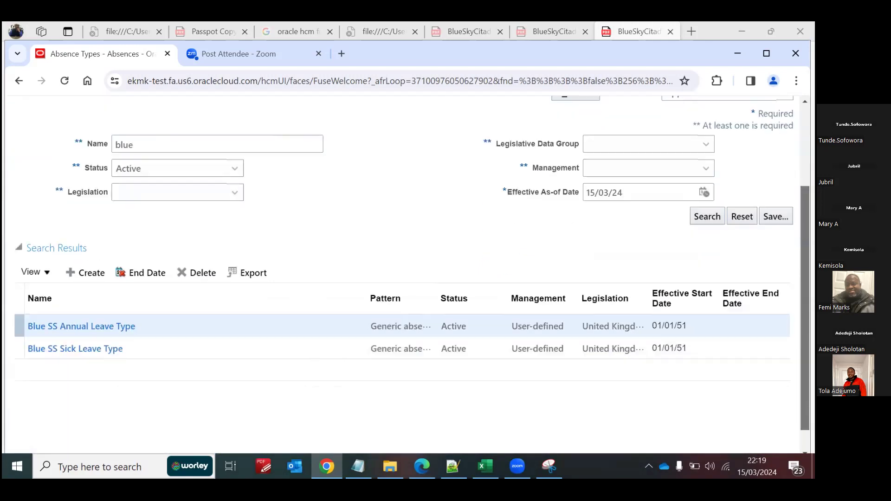
click(80, 299)
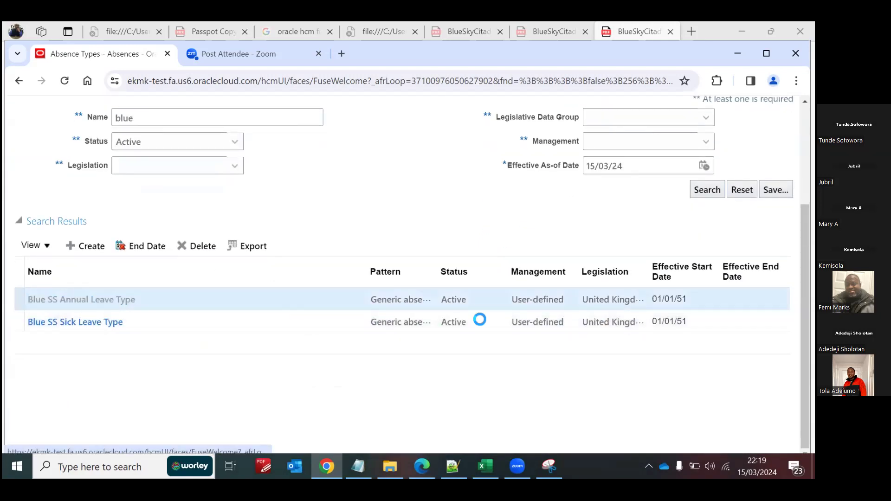
Step: Start a correction of Blue SS Annual Leave Type and make its Display Features sections editable
drag(806, 153, 806, 183)
click(741, 174)
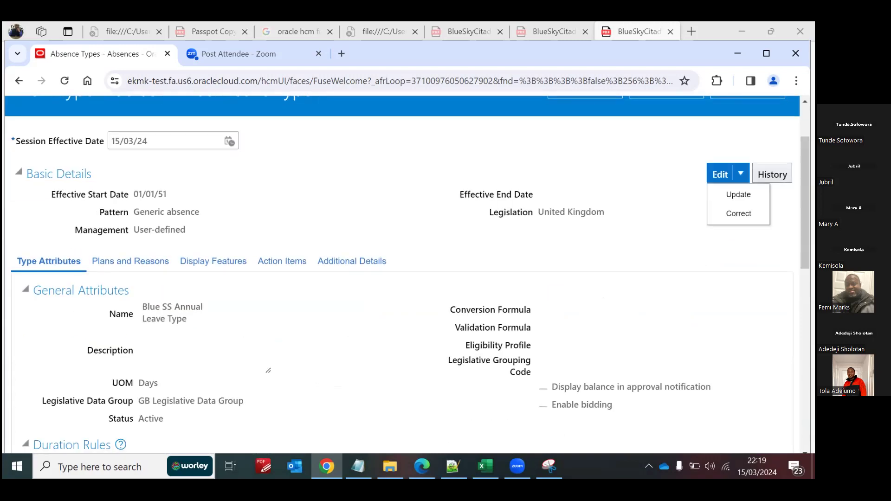
click(739, 213)
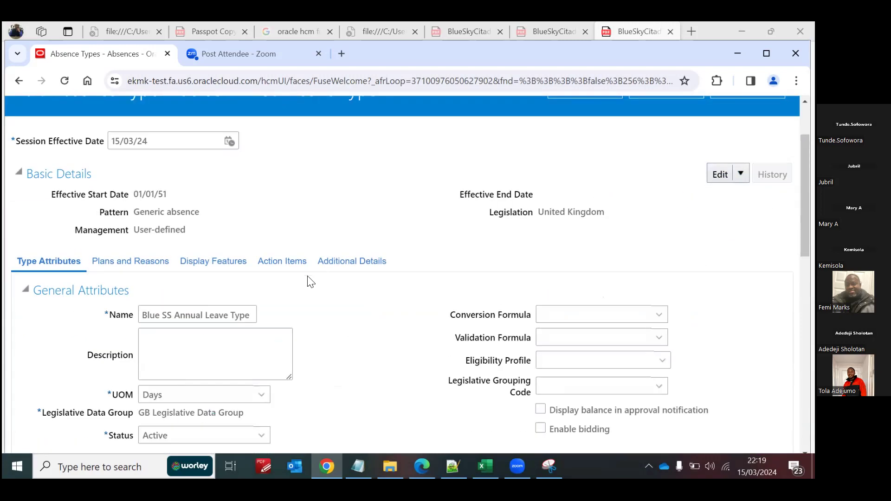
click(225, 260)
scroll(407, 274, down, 3)
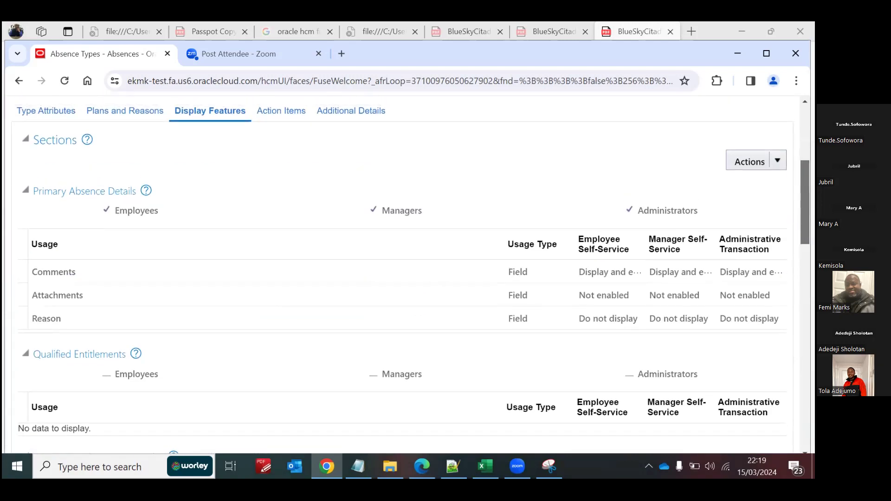
click(750, 162)
click(757, 200)
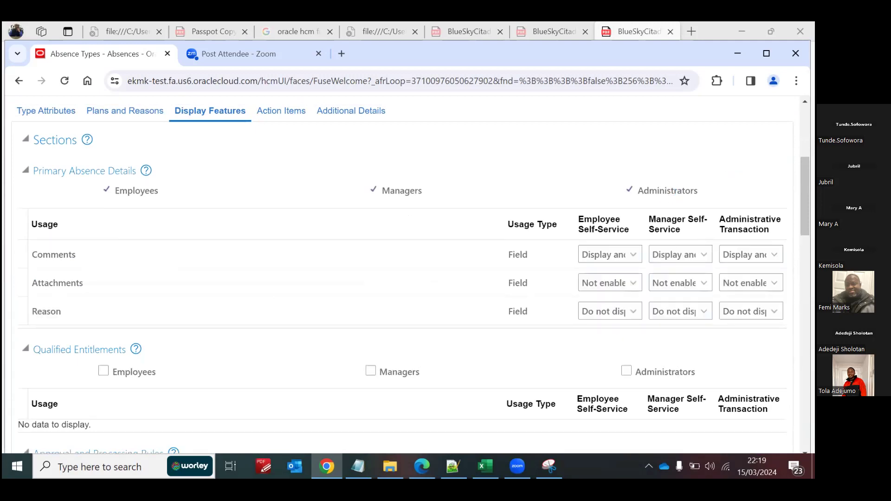
Step: Examine the usage rules and role settings across the Approval and Processing Rules, Projected Balances, and Dates and Duration sections
scroll(407, 279, down, 5)
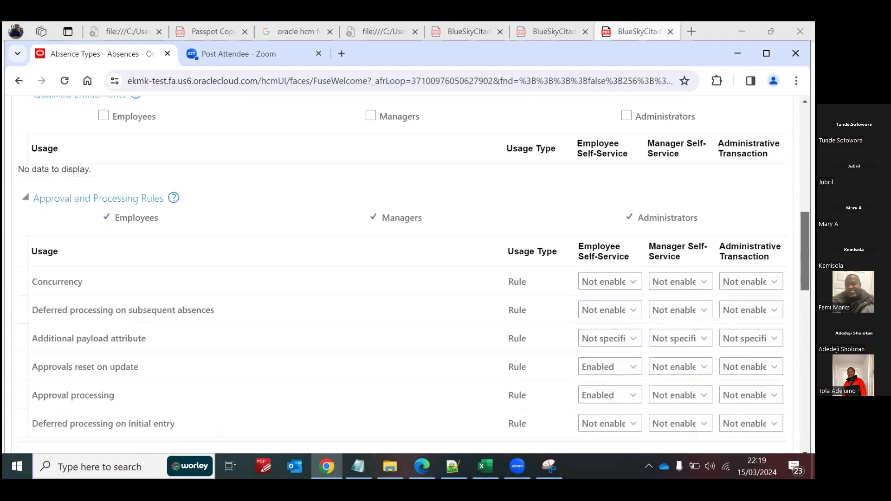
scroll(408, 274, down, 5)
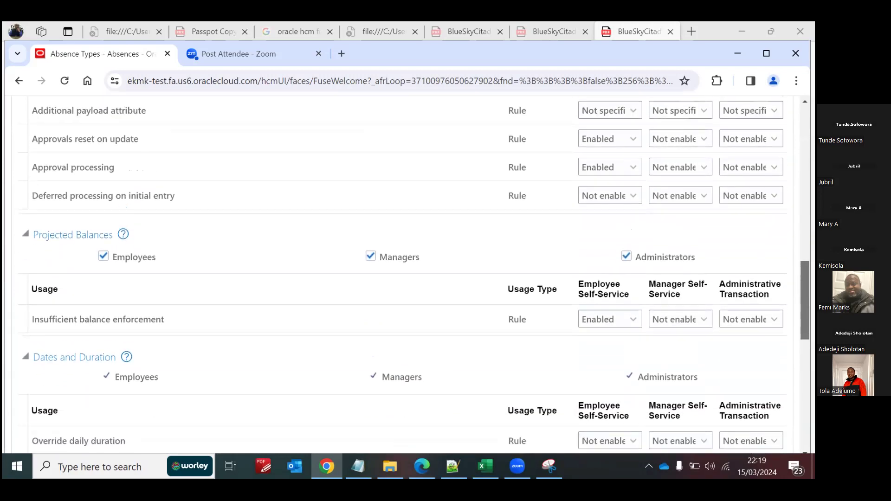
scroll(408, 274, down, 1)
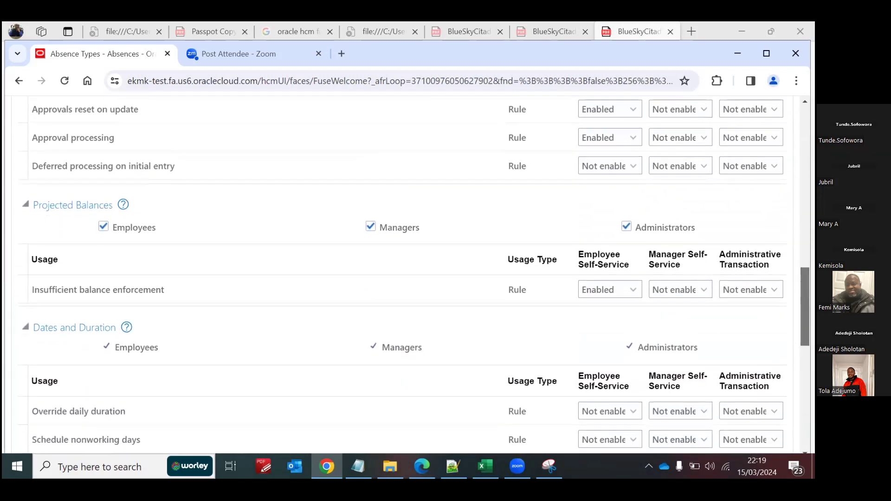
scroll(407, 273, down, 1)
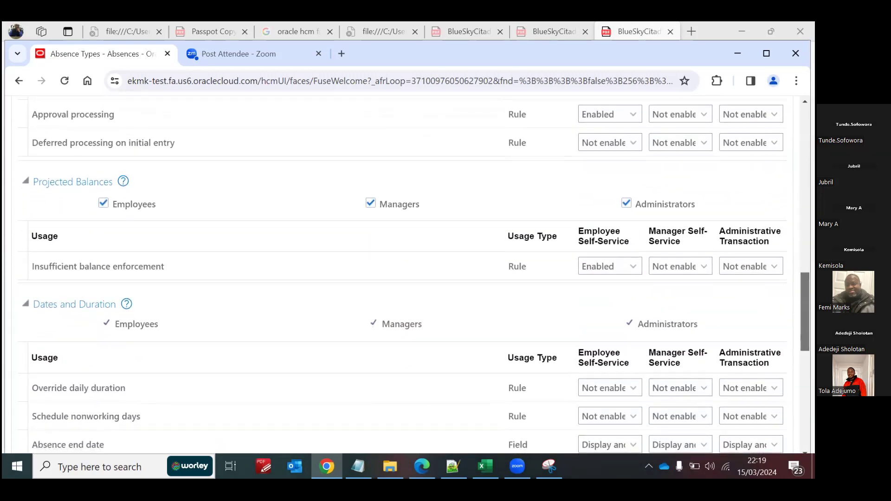
scroll(407, 274, down, 2)
scroll(407, 274, down, 2)
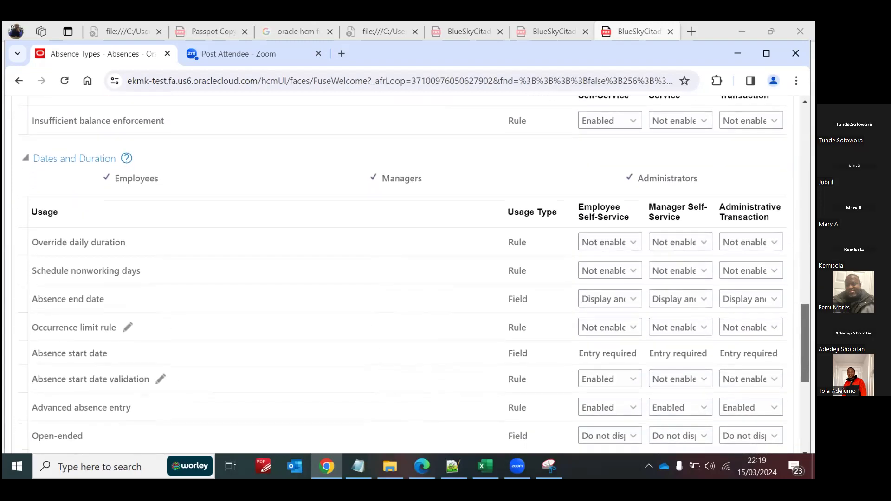
scroll(407, 274, up, 5)
scroll(407, 274, down, 8)
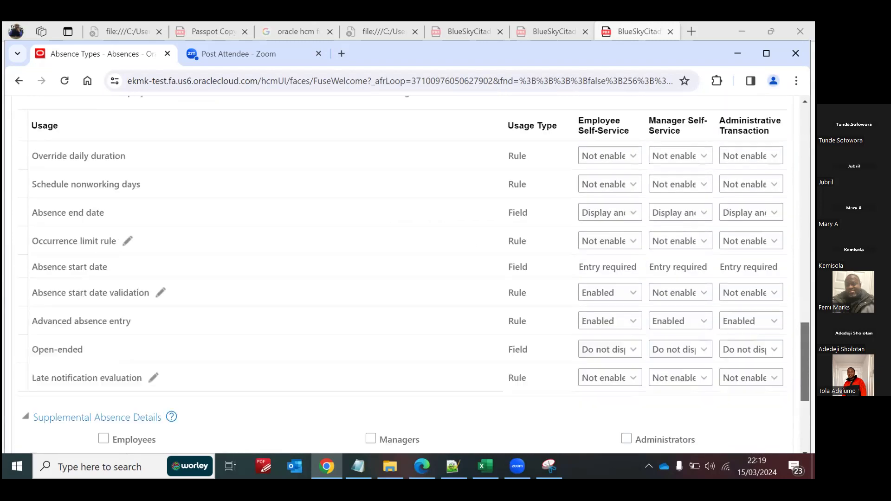
scroll(407, 274, up, 4)
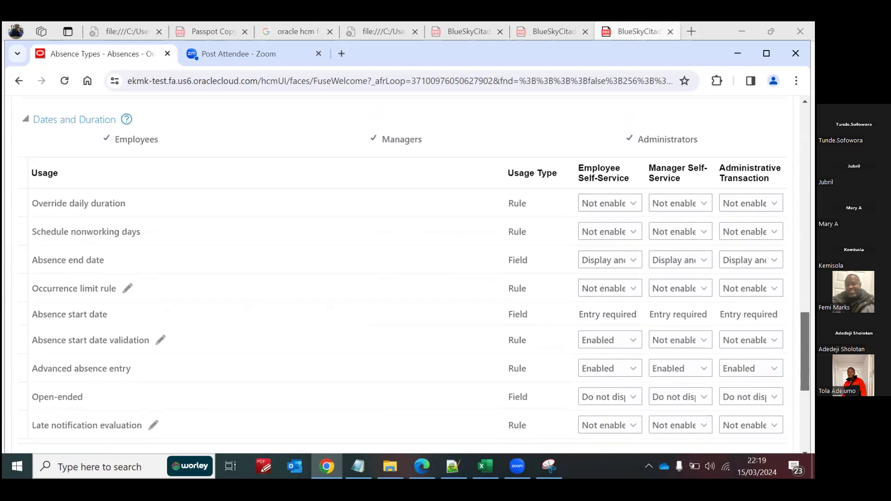
scroll(407, 274, up, 10)
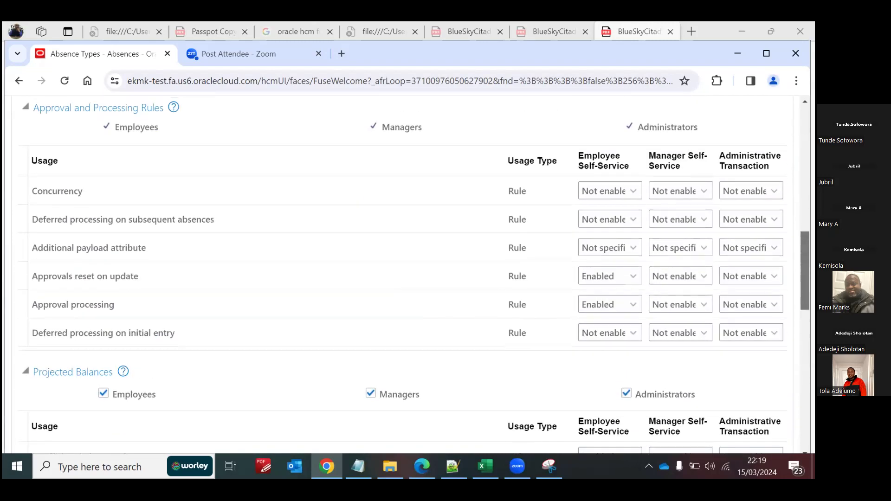
scroll(407, 274, up, 1)
scroll(407, 274, down, 5)
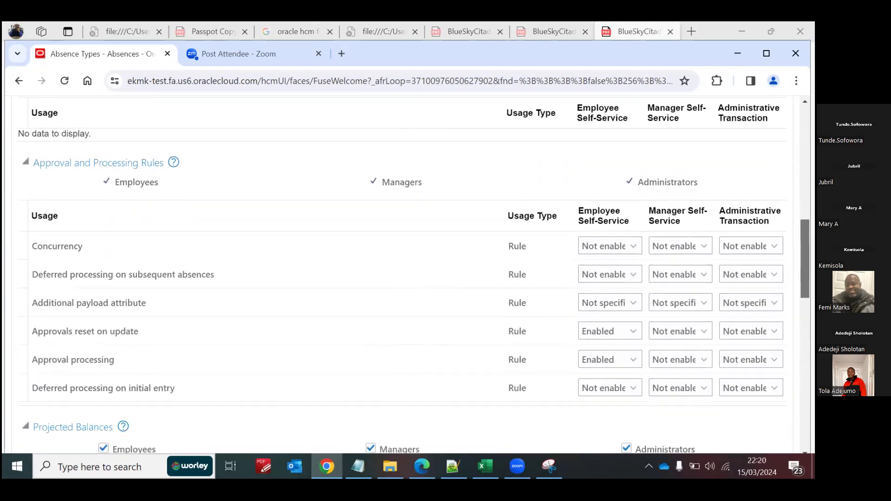
Step: Set Insufficient balance enforcement, Override daily duration and Schedule nonworking days to Enabled for the Administrative Transaction
scroll(407, 274, down, 5)
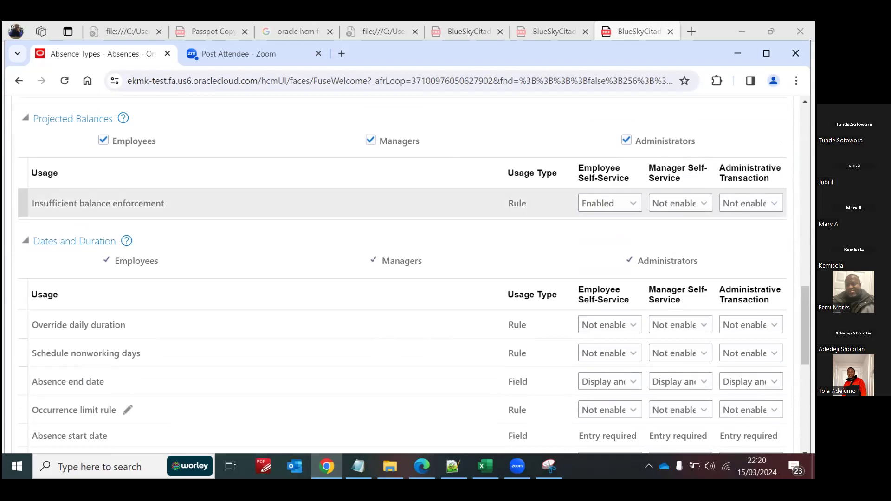
click(774, 204)
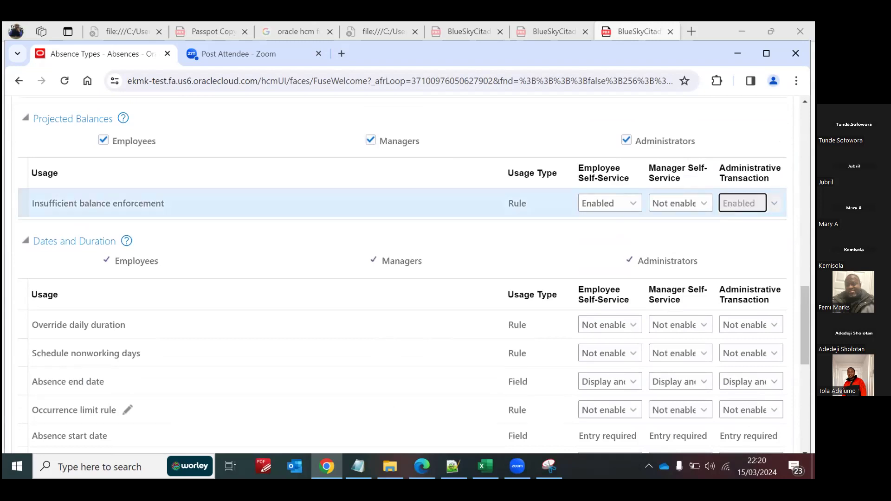
click(774, 326)
click(765, 343)
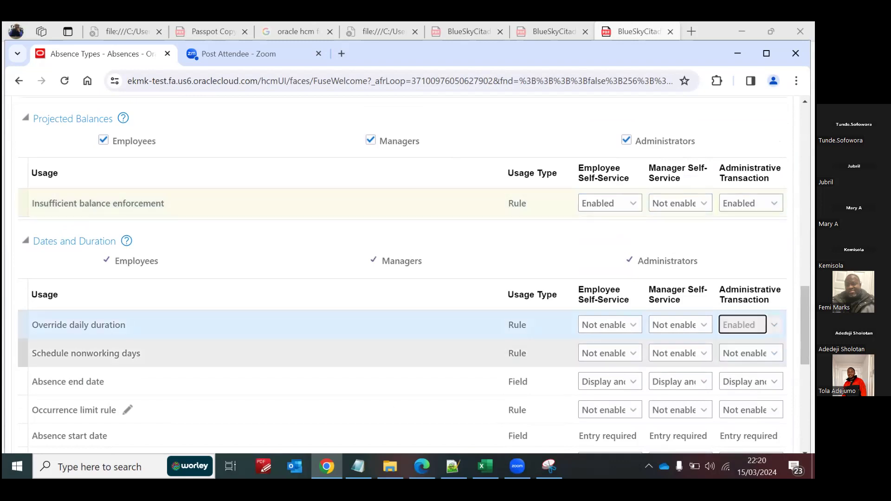
drag(805, 327, 805, 343)
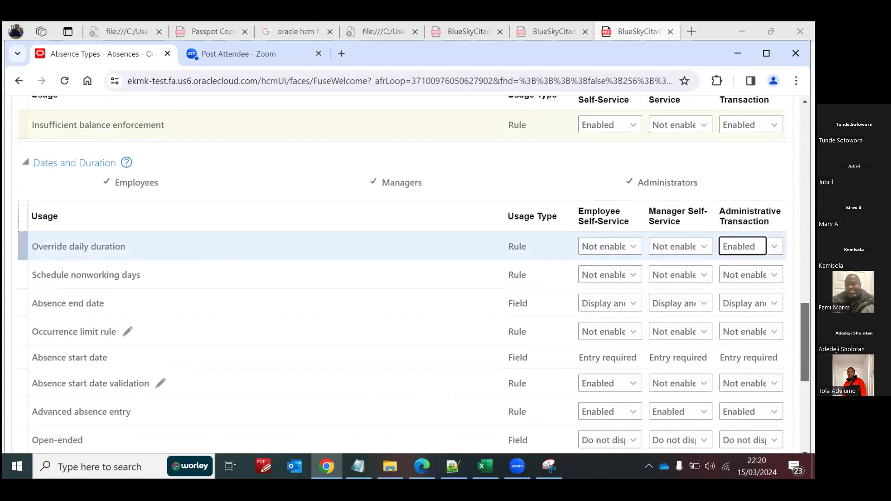
click(774, 275)
click(739, 293)
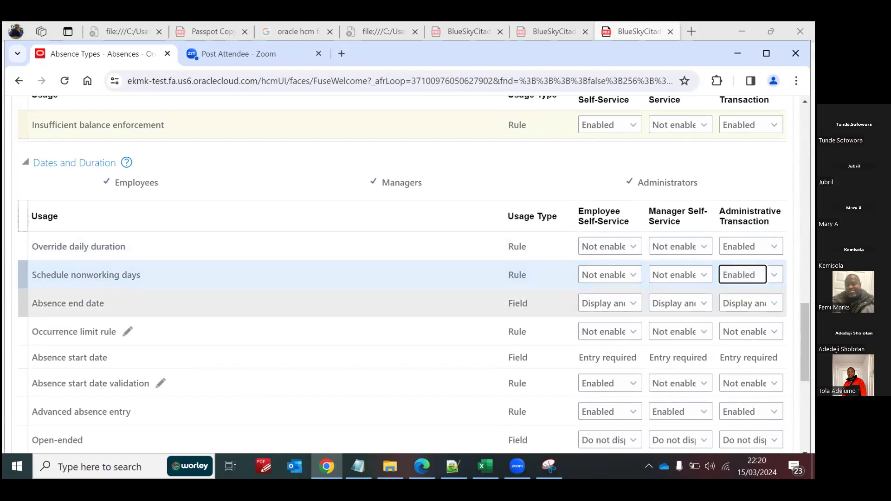
Step: Turn on Qualified Entitlements for Administrators, and set Occurrence limit rule and Absence start date validation to Enabled for the Administrative Transaction
drag(806, 343, 806, 229)
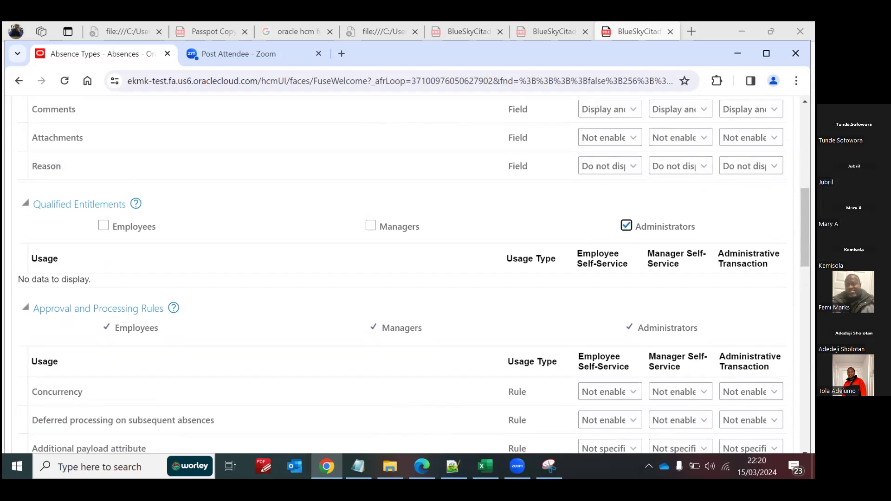
scroll(403, 274, down, 2)
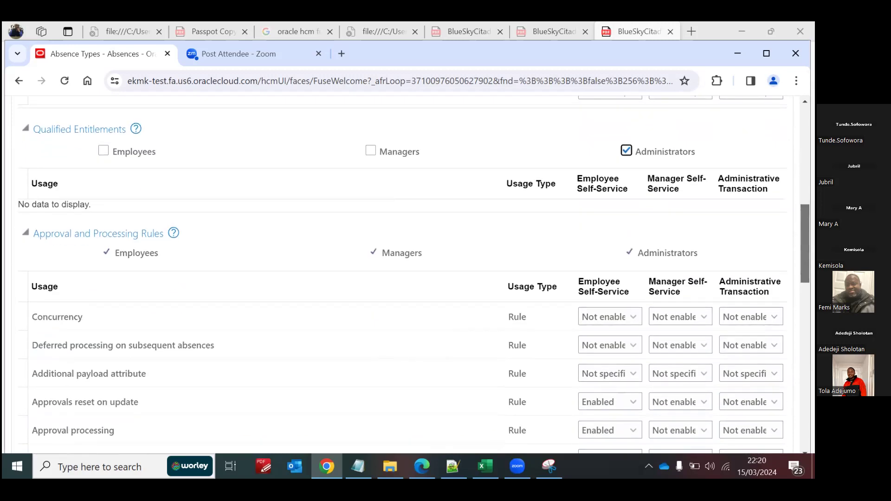
scroll(403, 260, down, 10)
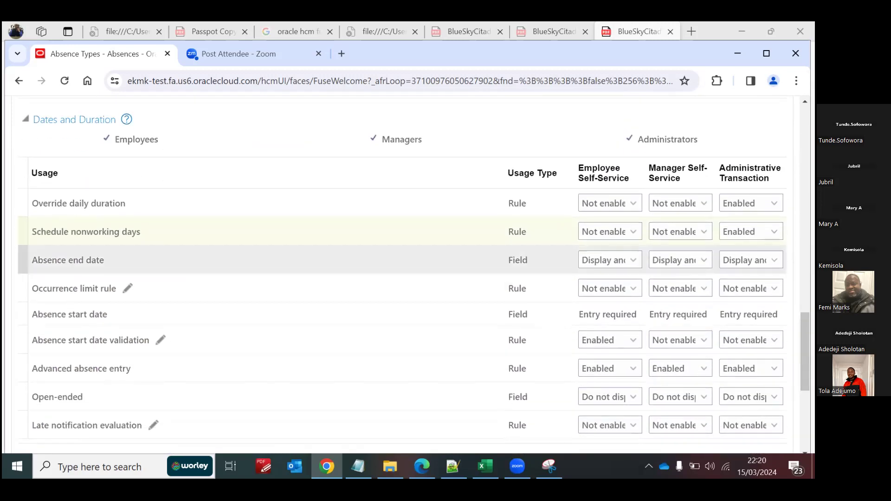
click(775, 289)
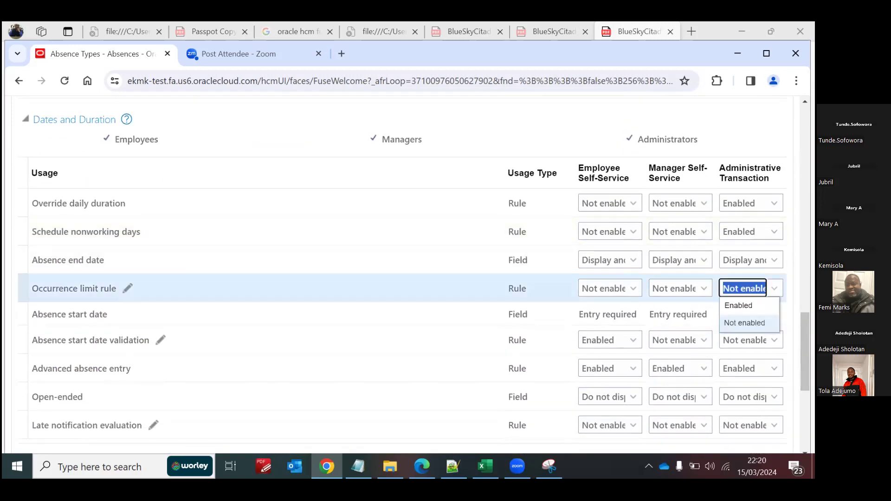
click(749, 306)
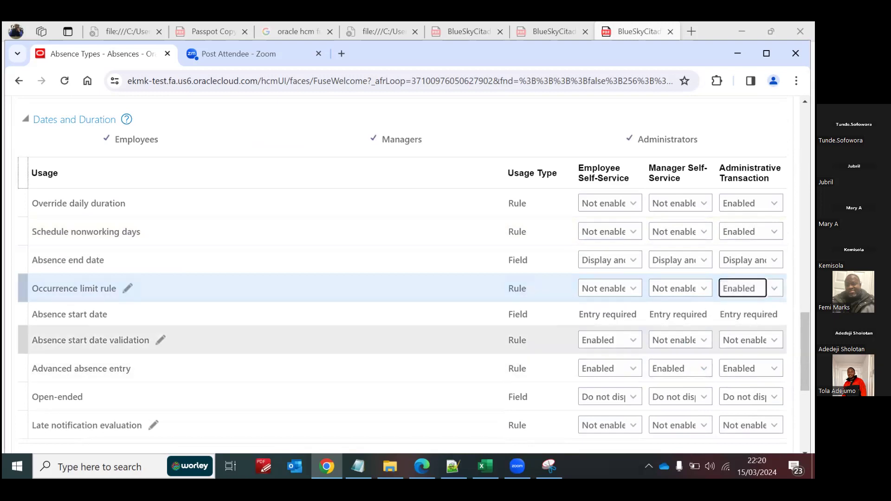
click(775, 340)
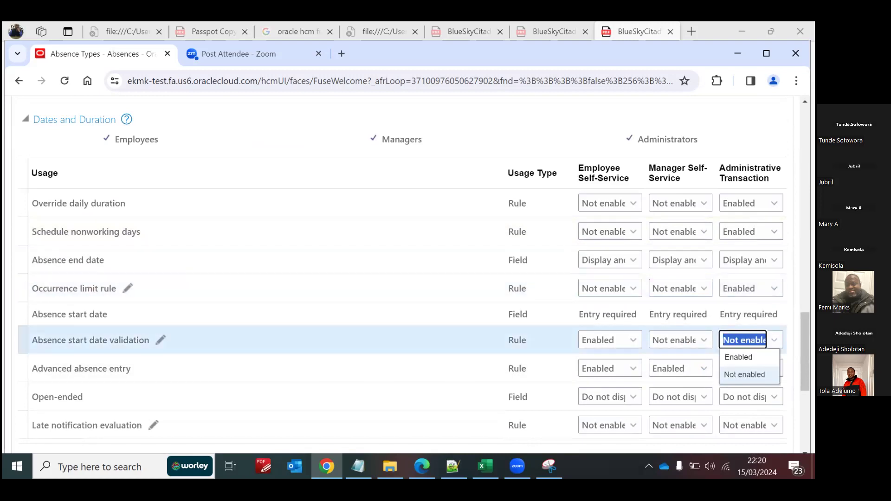
click(743, 357)
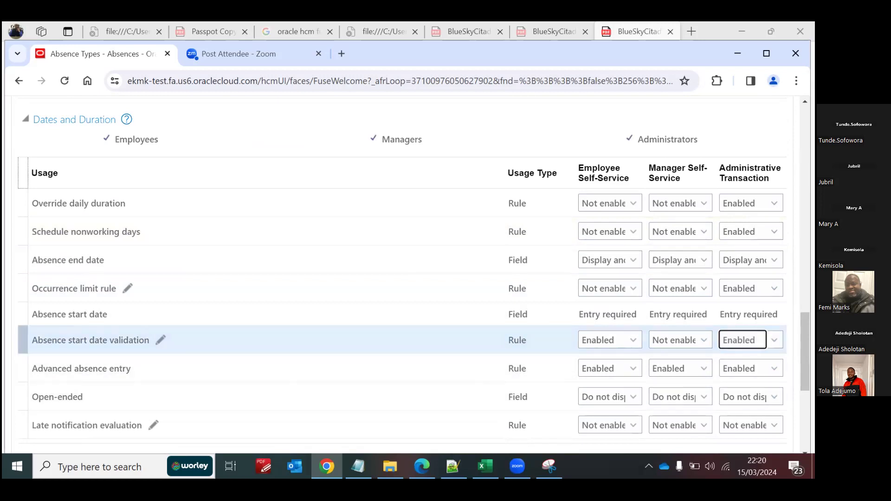
scroll(402, 325, down, 1)
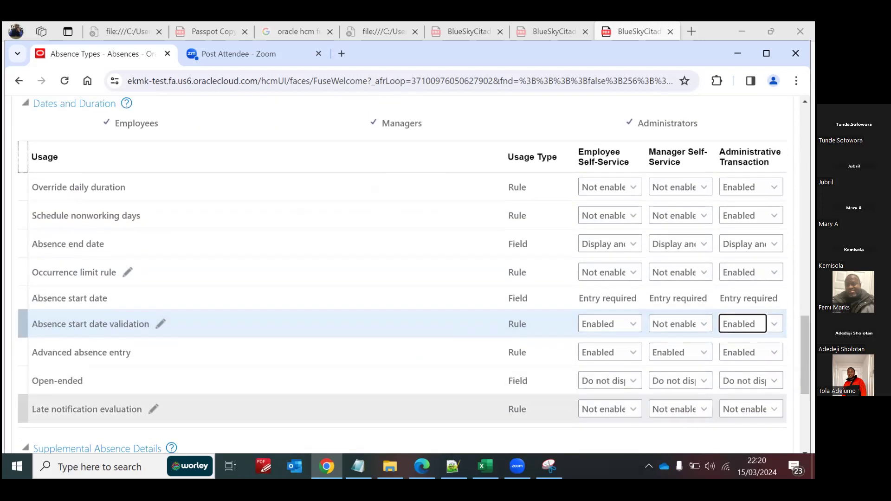
Step: Change the Late notification evaluation setting for the Administrative Transaction and check the display options for its Comments field
click(751, 409)
click(740, 426)
drag(805, 367, 805, 213)
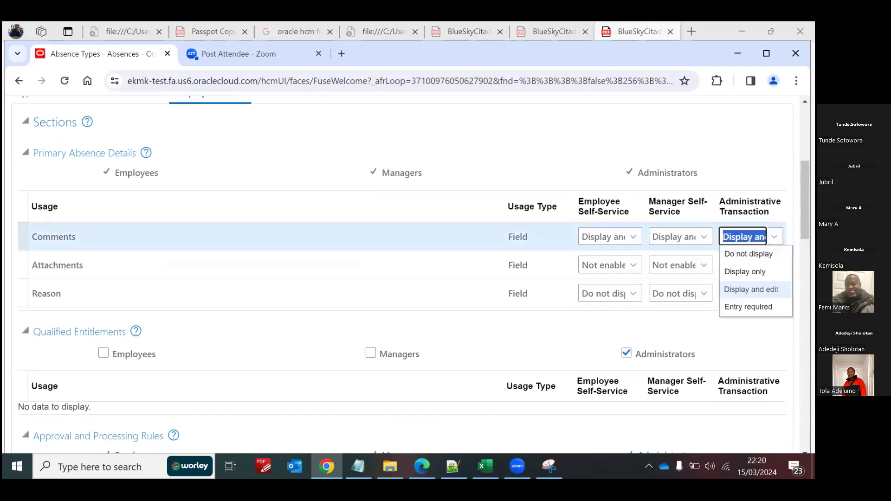
click(562, 142)
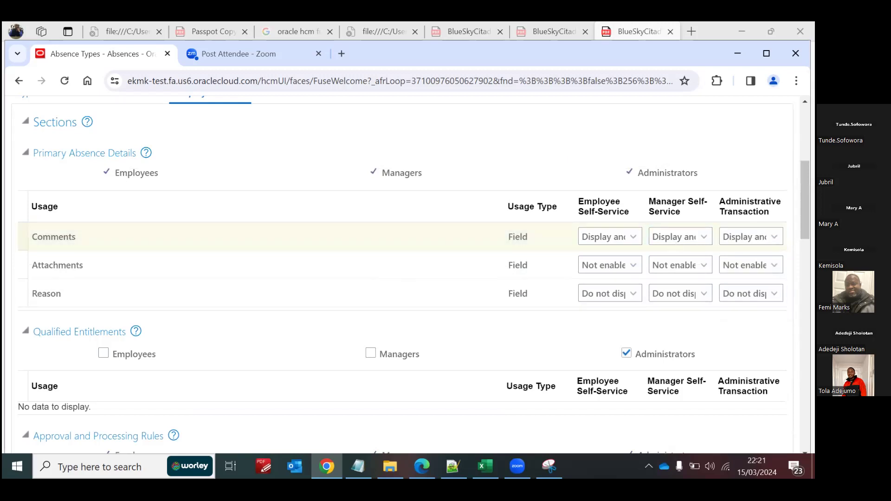
Step: Review the Display Features settings across Primary Absence Details, Qualified Entitlements, Approval and Processing Rules, and Projected Balances
scroll(400, 274, down, 4)
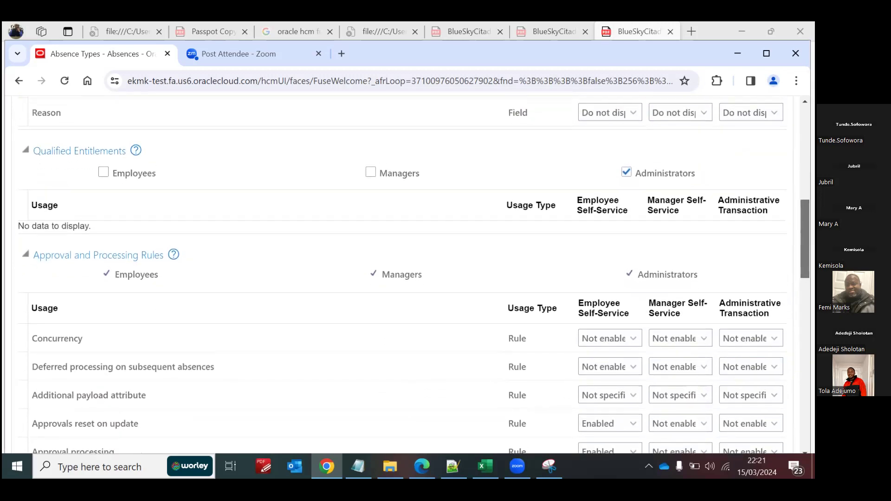
scroll(399, 274, down, 5)
scroll(399, 274, down, 2)
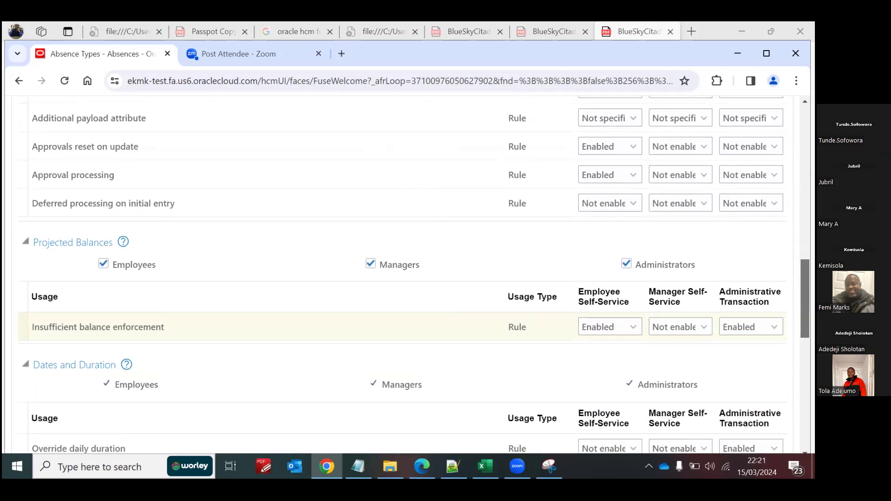
scroll(399, 274, up, 5)
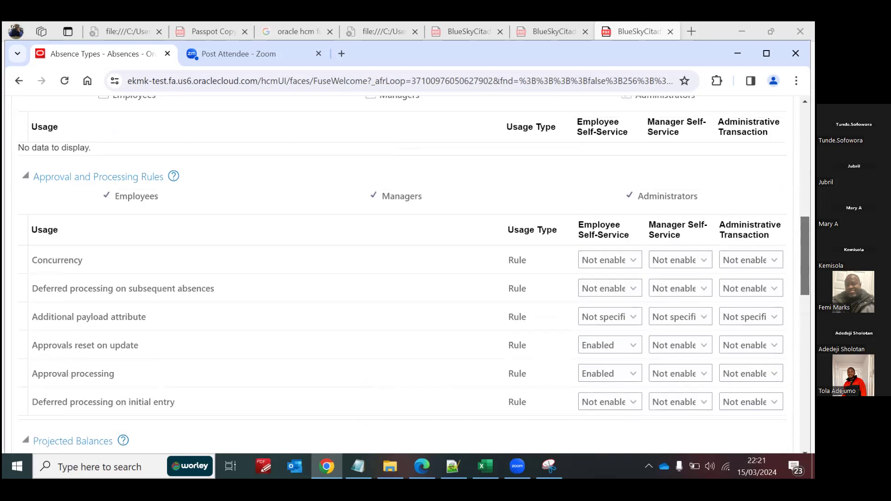
scroll(399, 274, up, 5)
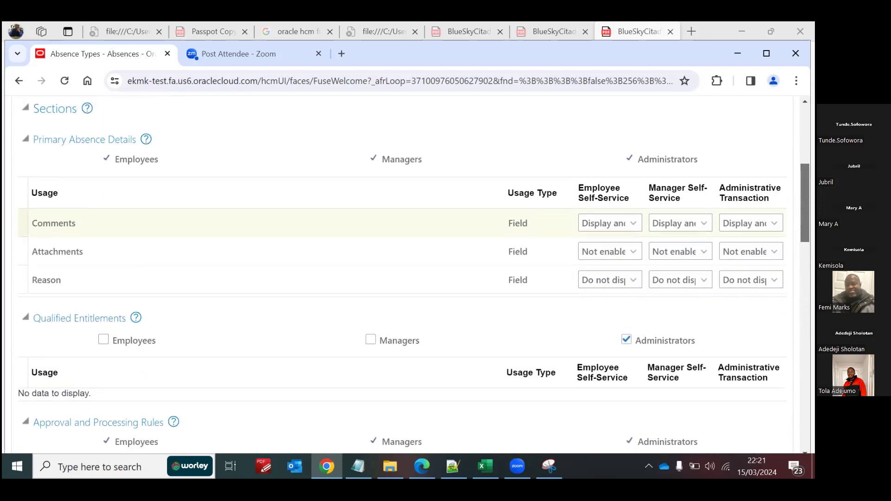
scroll(337, 213, up, 2)
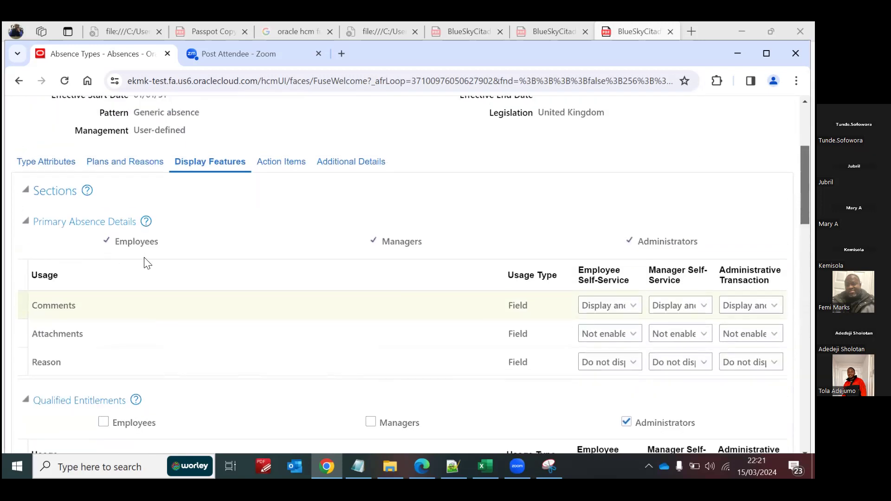
click(26, 190)
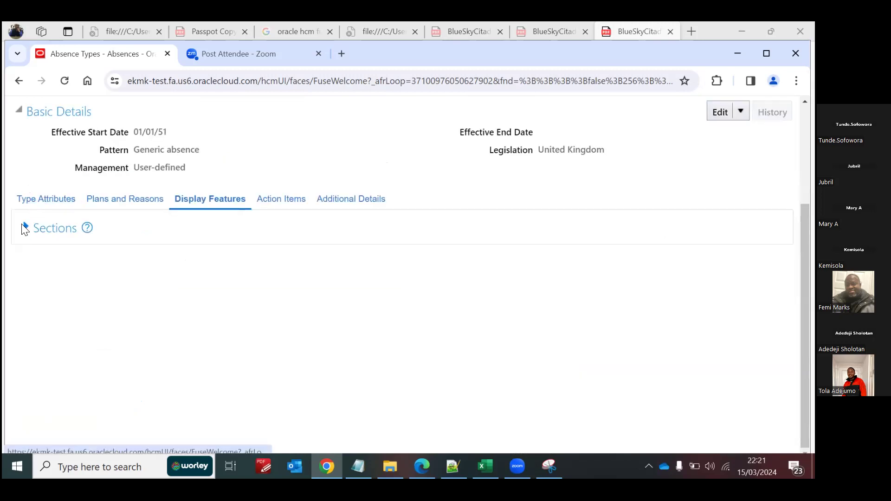
click(209, 208)
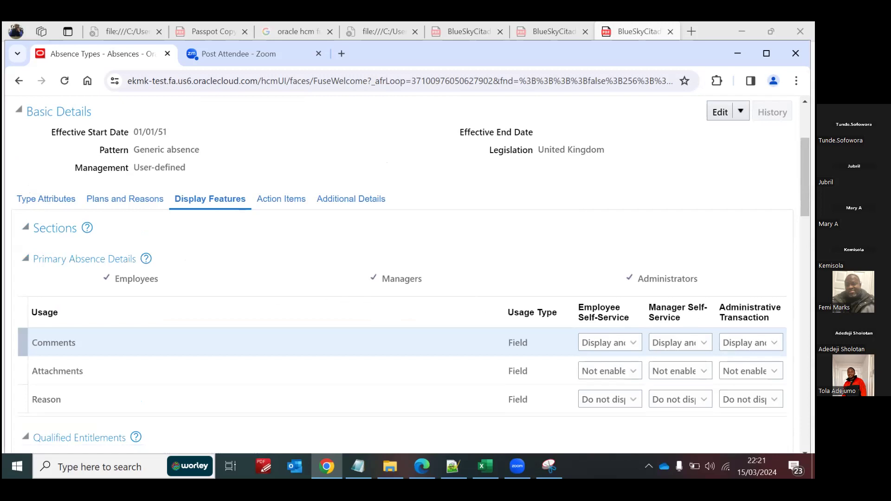
Step: Save and close the corrected Blue SS Annual Leave Type and go to Person Management from the home page
drag(806, 184, 806, 152)
click(675, 172)
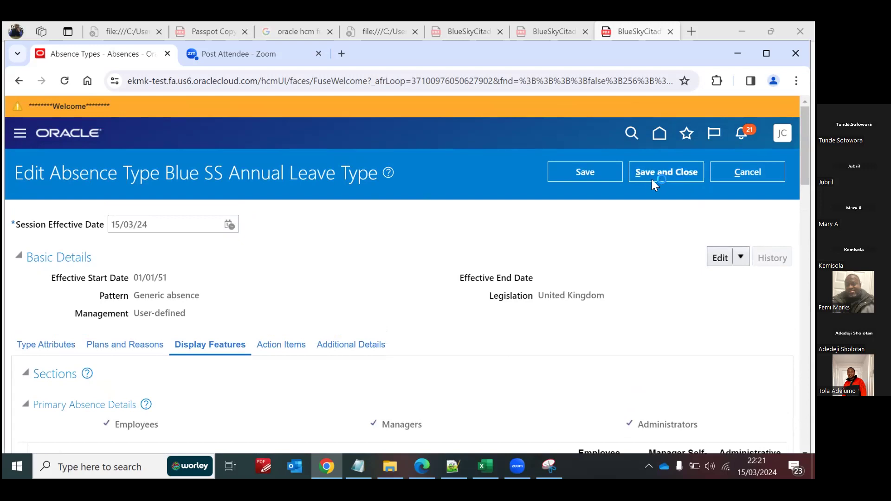
click(660, 136)
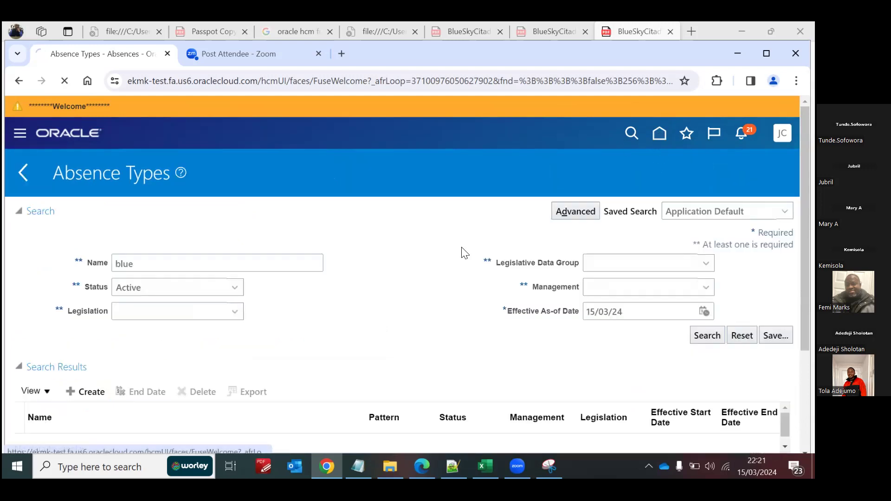
click(506, 369)
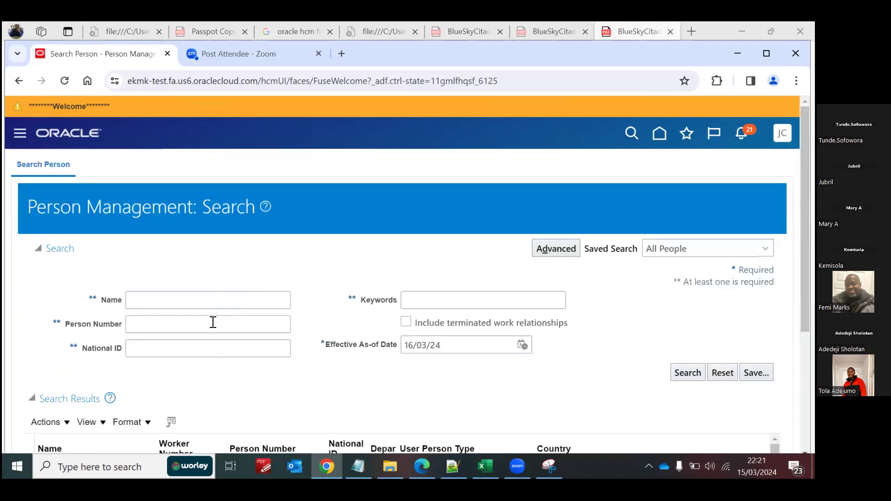
Step: Search for the enrolled employee by person number
click(214, 322)
text(1)
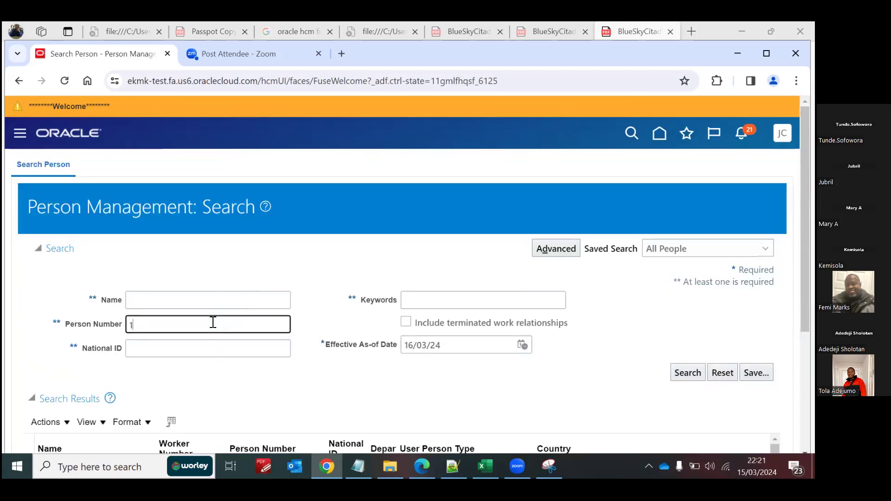
text(2121290)
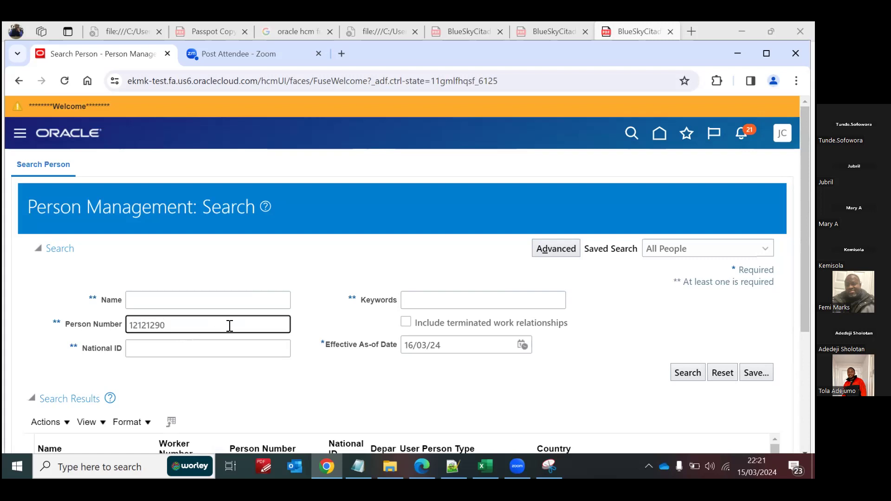
click(694, 371)
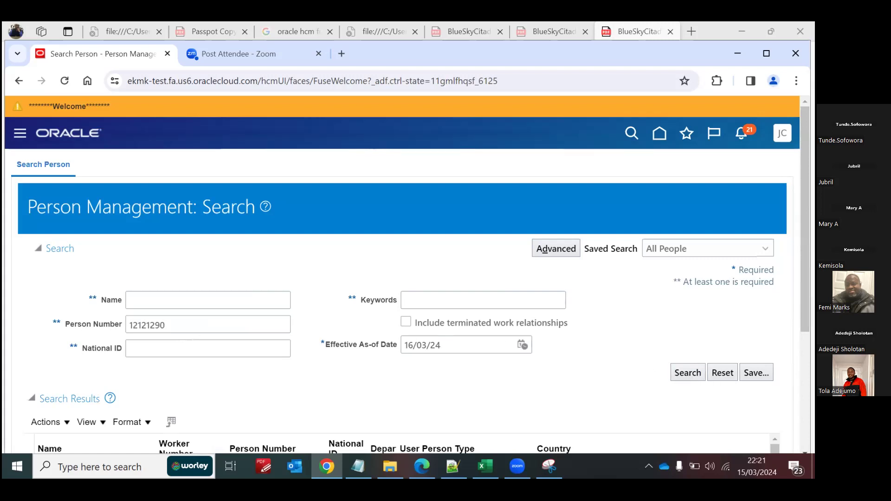
scroll(524, 324, down, 4)
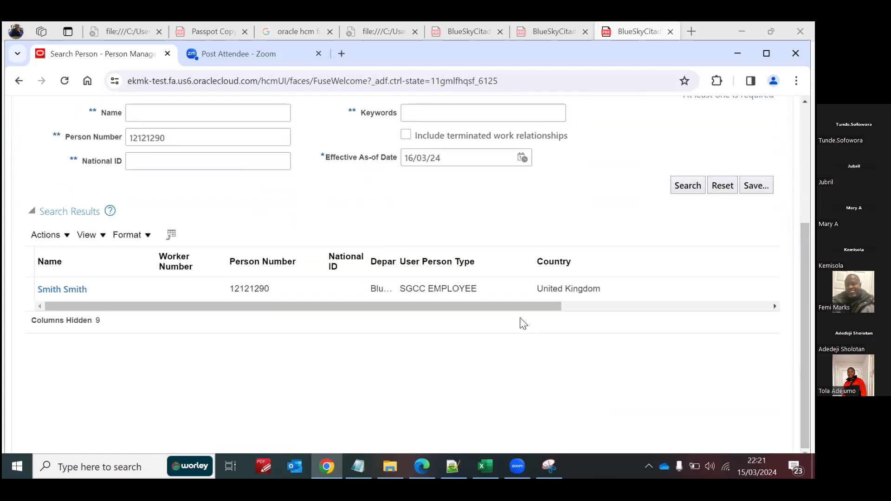
Step: Open the Absence Records of the employee found in the search results
drag(504, 306, 713, 306)
click(675, 288)
mouse_move(686, 310)
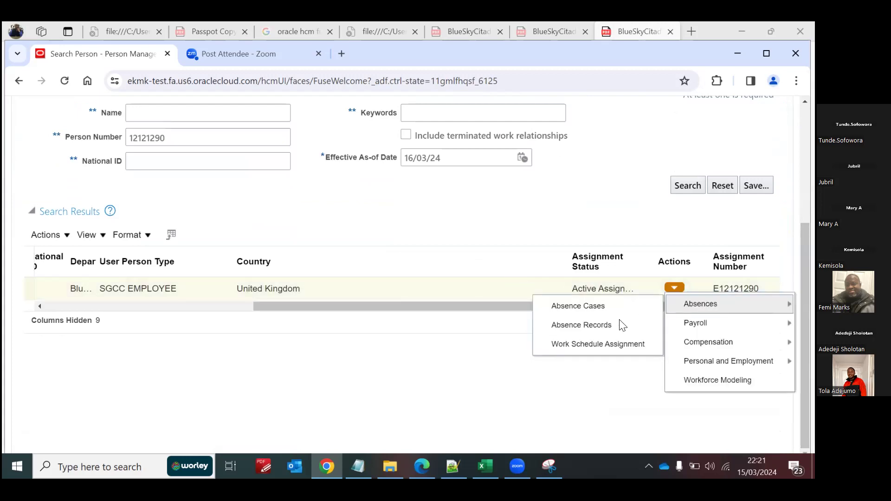
click(607, 325)
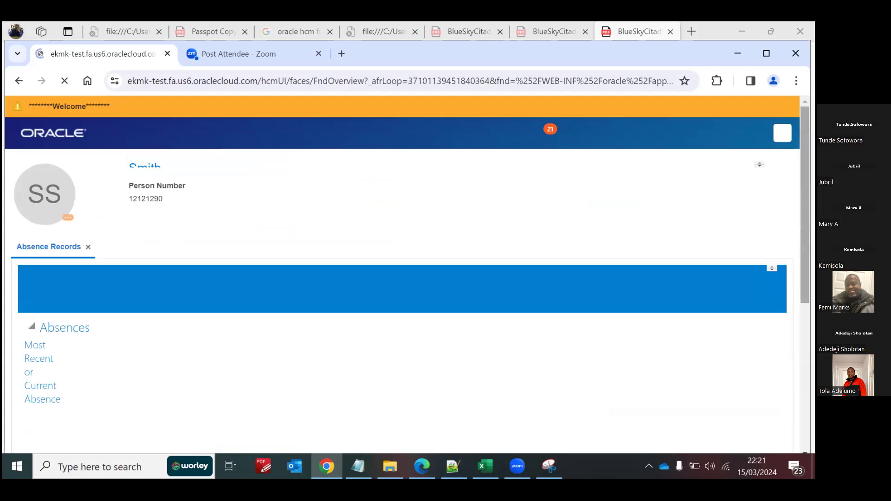
Step: Add a new absence for the employee with TESCO Generic Leave as the absence type
scroll(404, 274, down, 5)
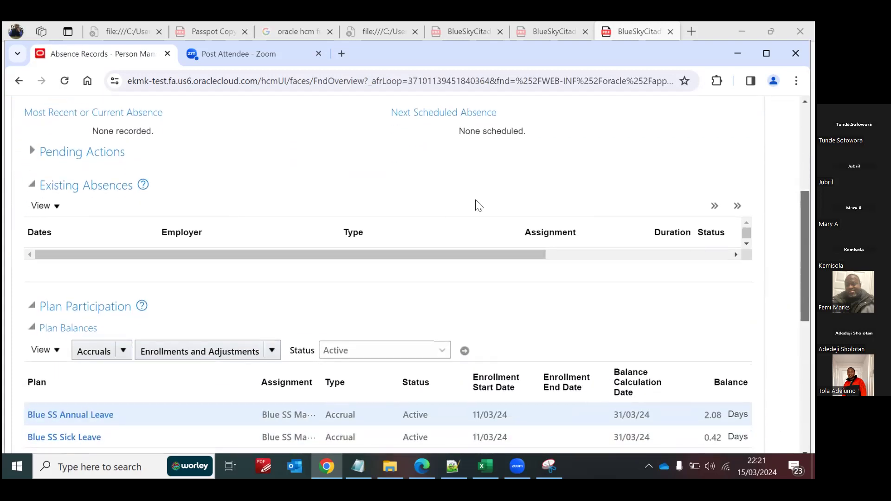
click(714, 206)
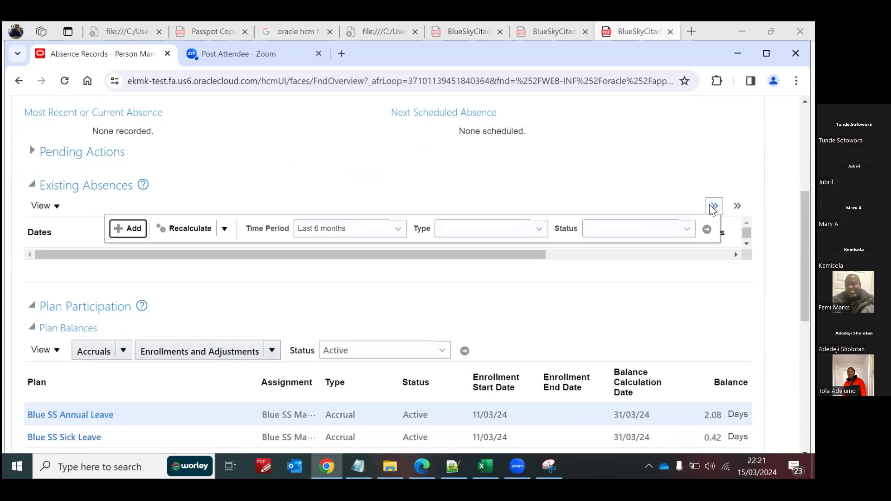
click(129, 226)
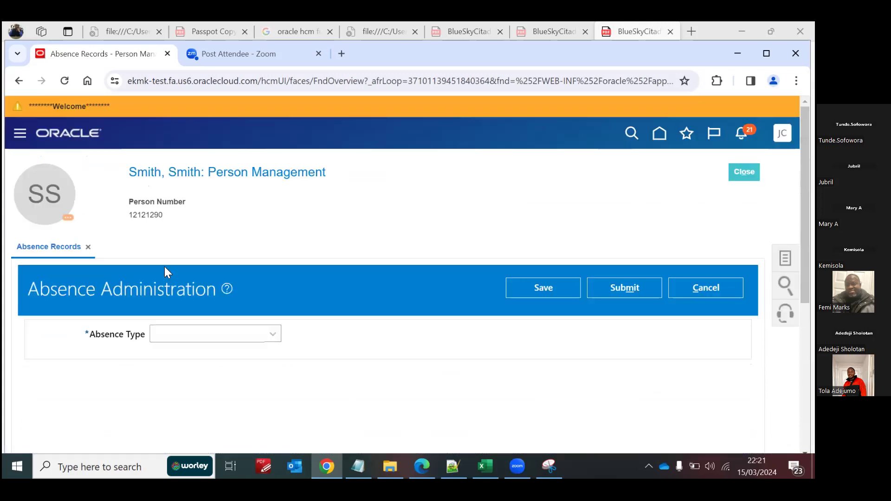
click(272, 335)
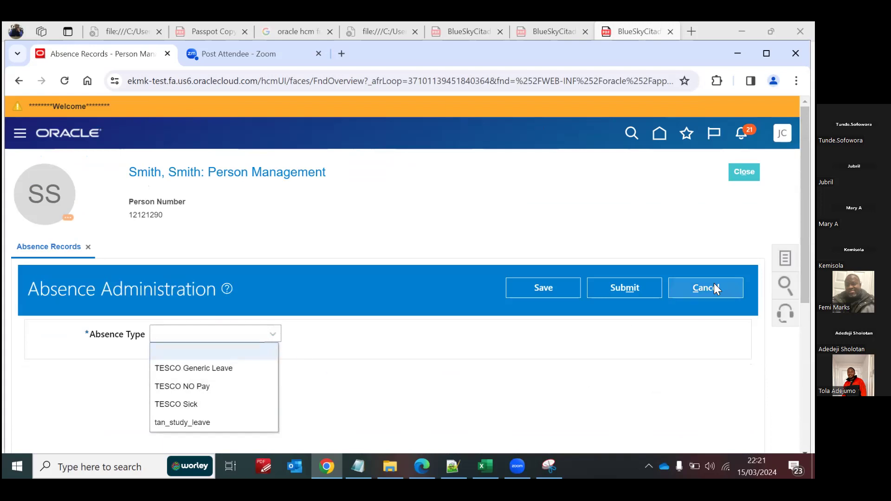
scroll(402, 274, down, 3)
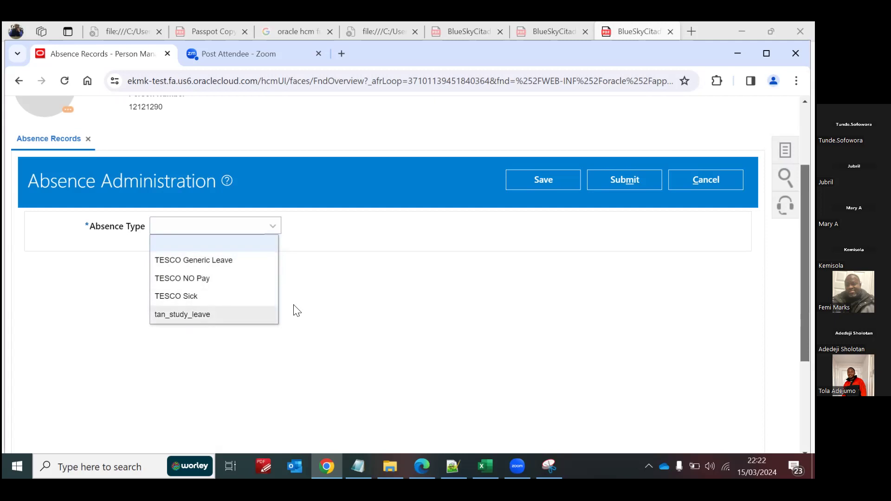
scroll(668, 214, up, 3)
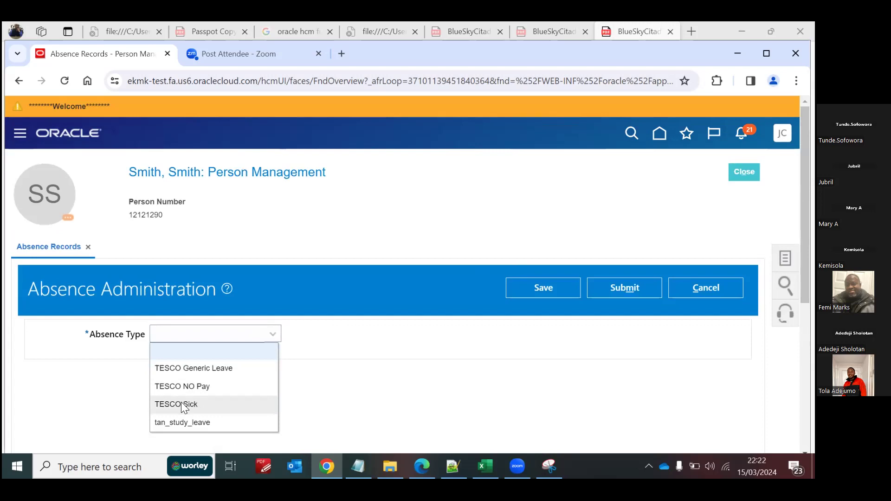
click(198, 362)
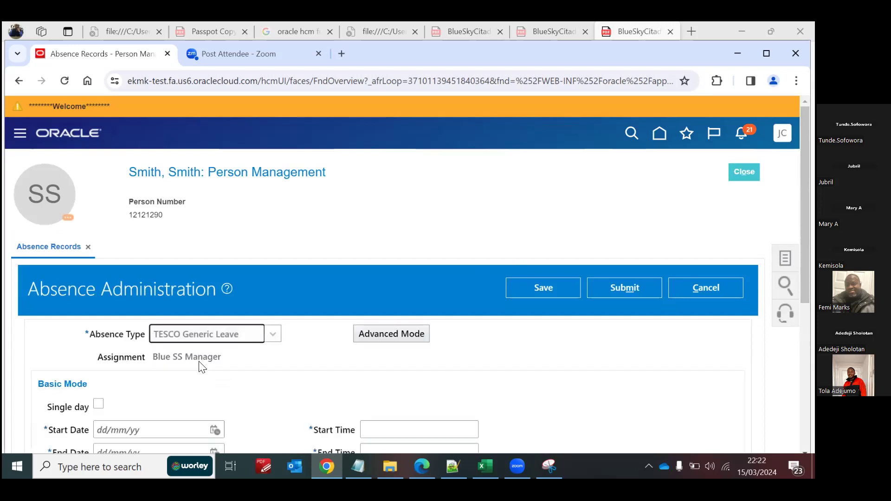
Step: Set the absence's start date to 12/03/24 and mark it as a single day
scroll(408, 274, down, 5)
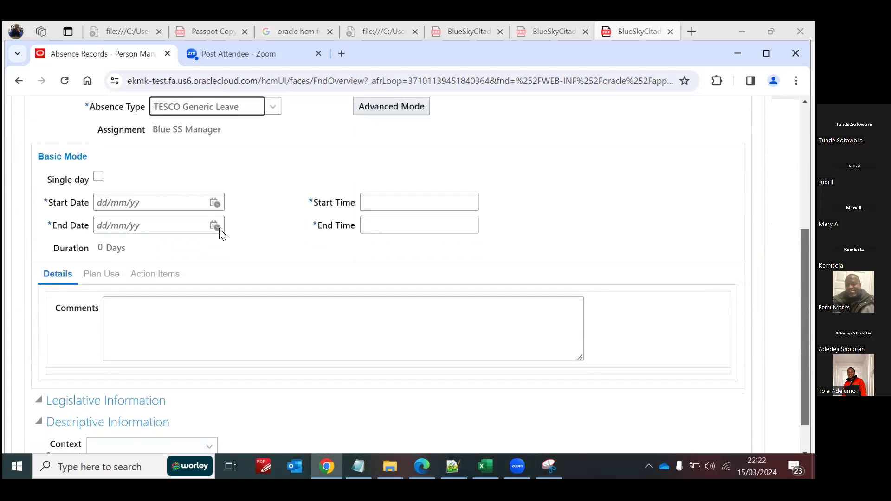
click(214, 203)
click(275, 299)
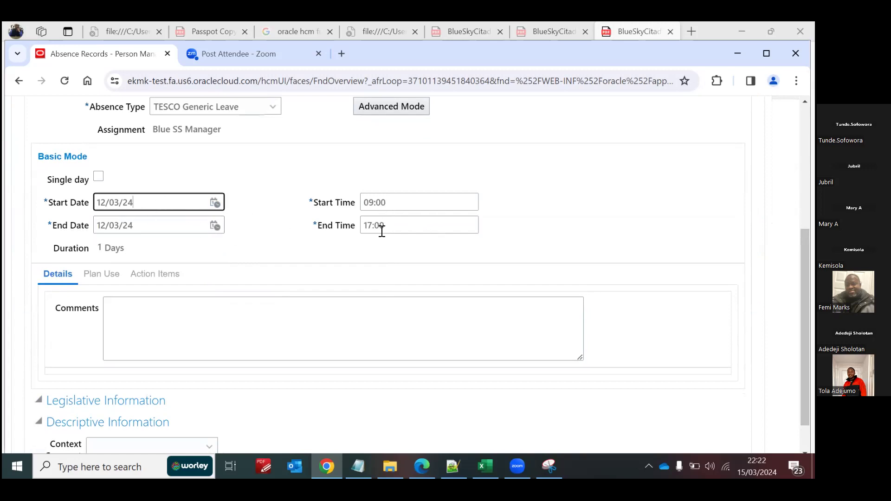
click(259, 215)
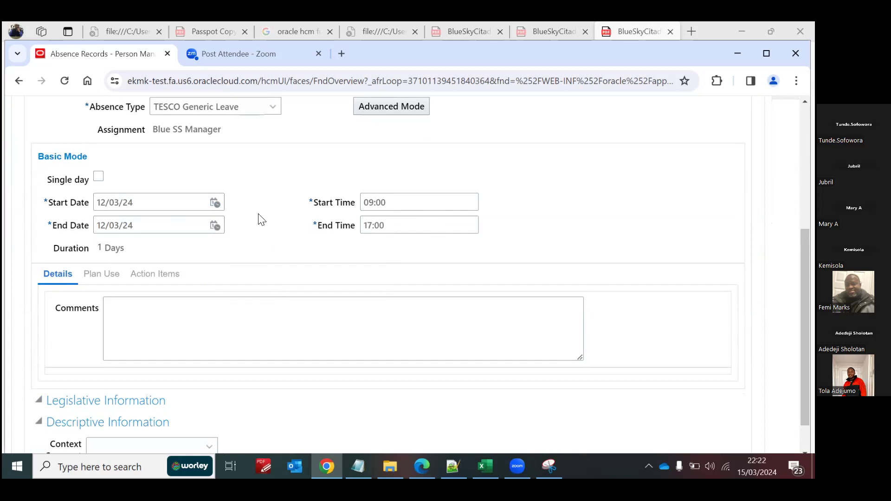
click(99, 179)
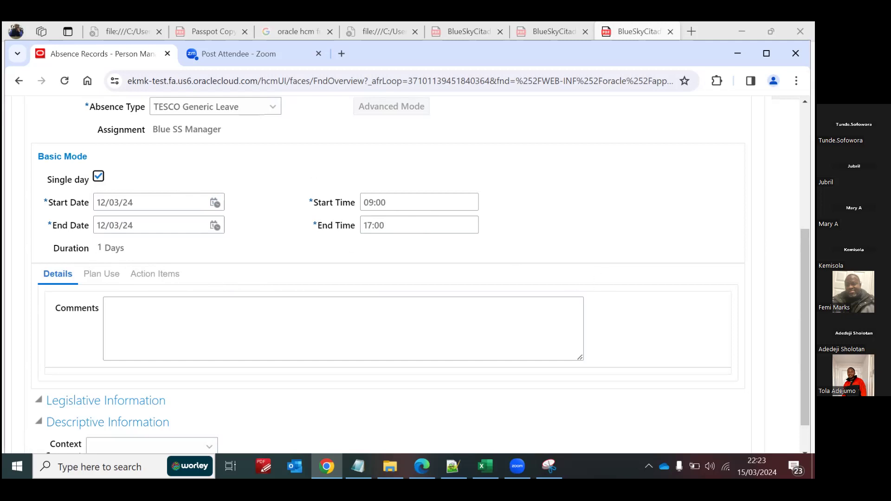
scroll(386, 274, down, 1)
scroll(385, 274, up, 1)
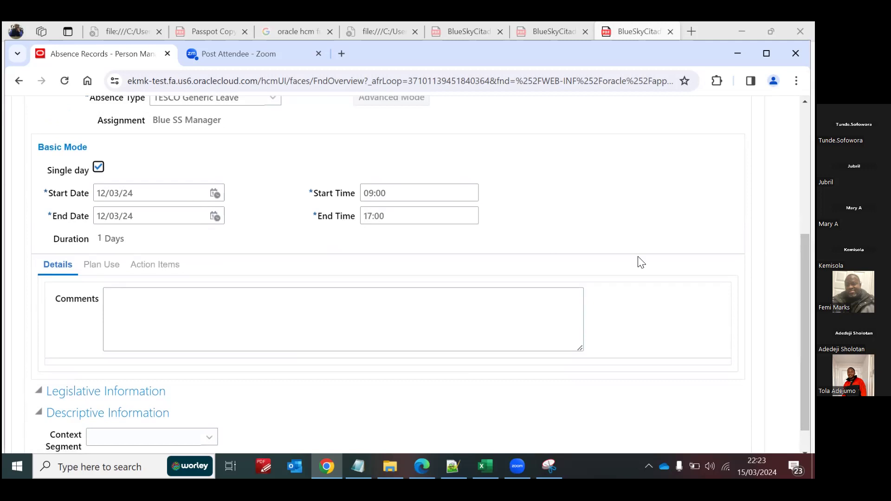
scroll(641, 195, up, 4)
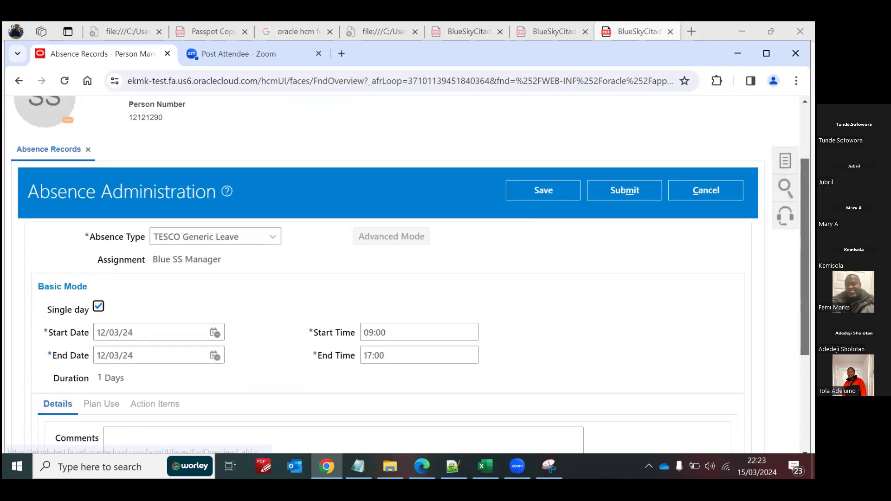
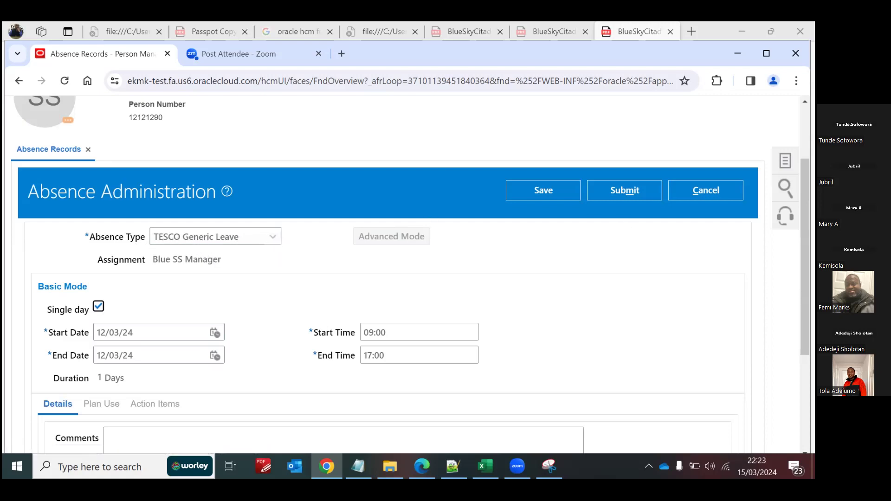
Step: Cancel the single-day TESCO Generic Leave absence entry and discard its unsaved changes
scroll(408, 269, up, 3)
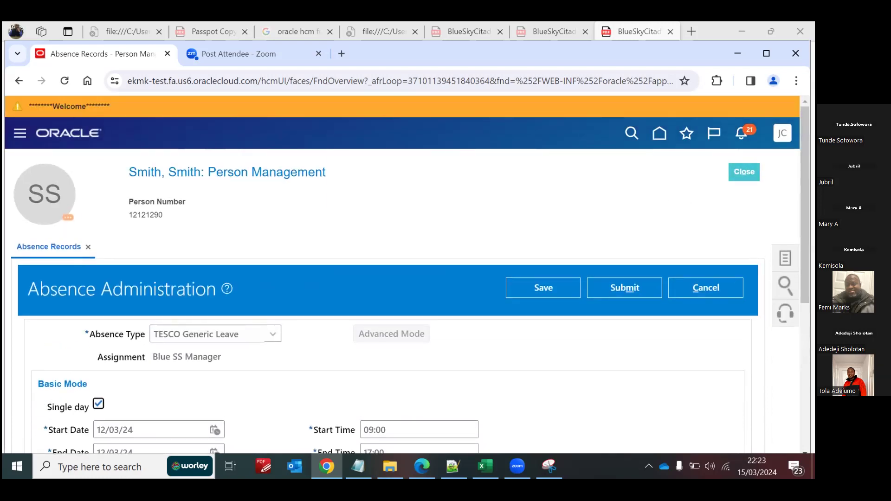
click(696, 289)
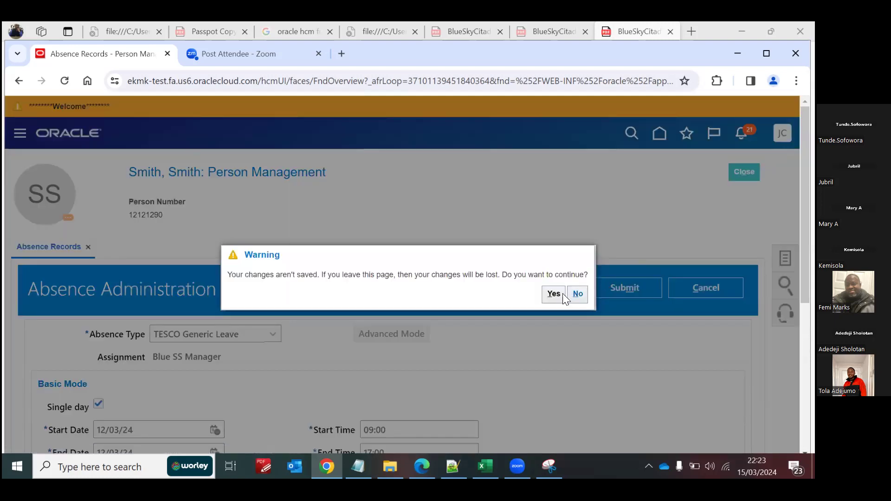
click(554, 294)
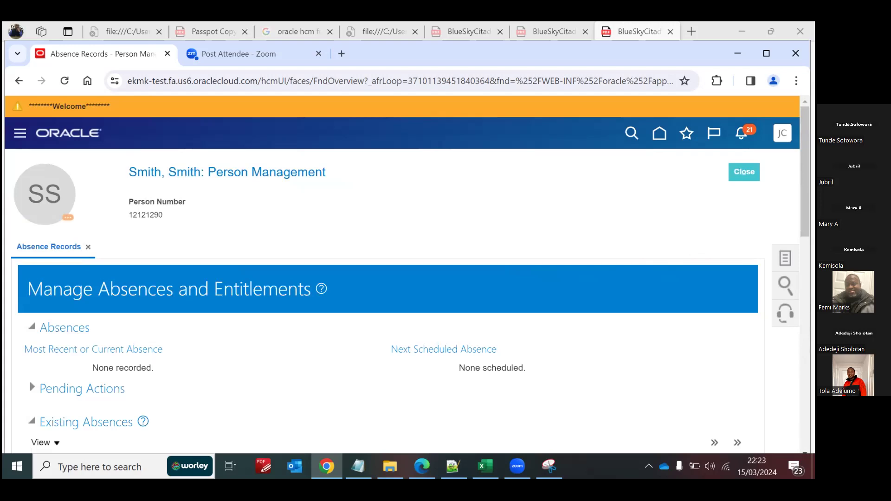
Step: Adjust the employee's Blue SS Annual Leave balance by 10 with reason Compensatory, dated 11/03/24, and submit it
scroll(409, 274, down, 8)
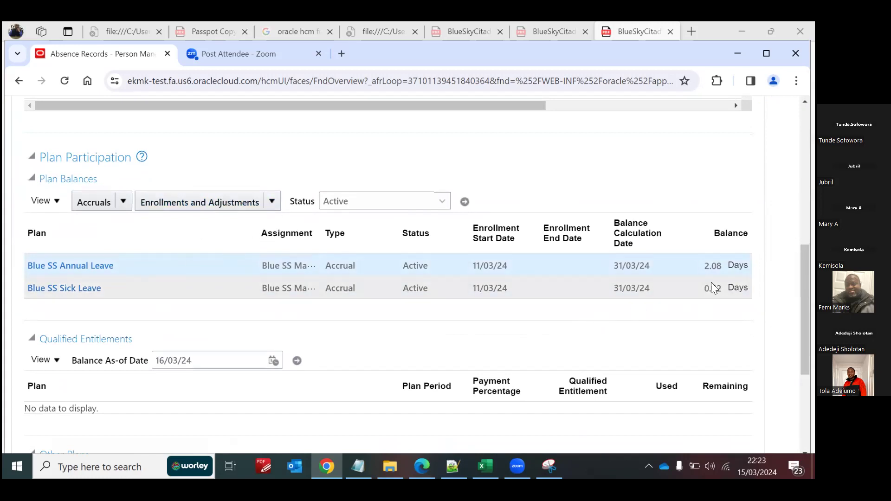
click(272, 203)
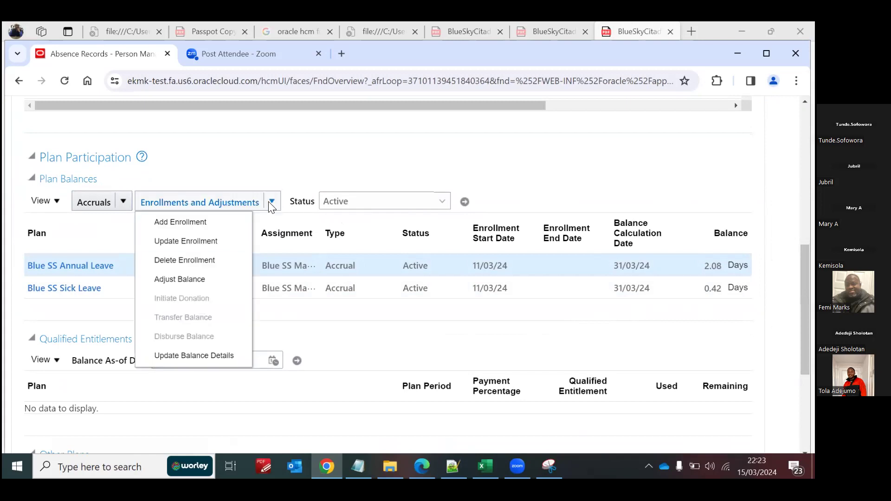
click(187, 280)
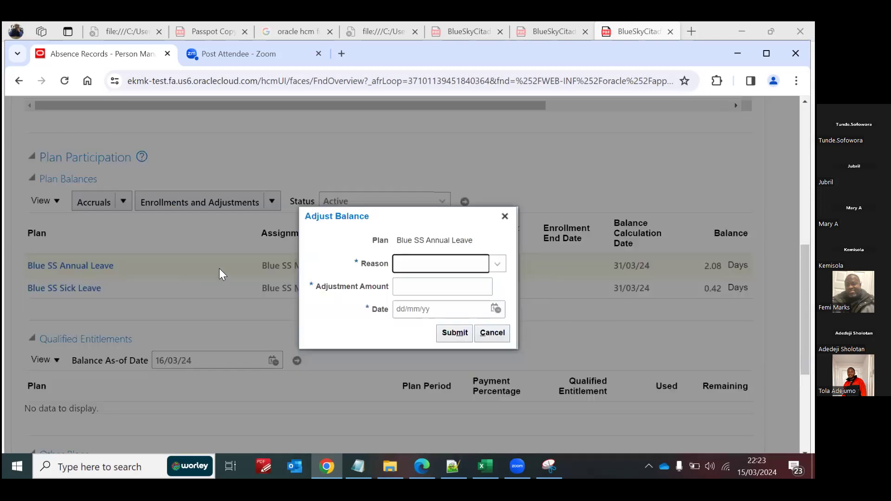
click(461, 264)
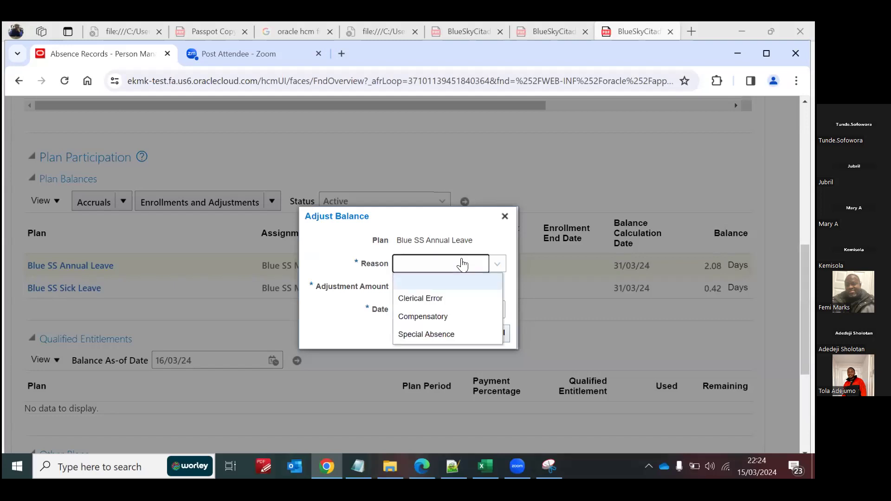
click(410, 316)
click(429, 287)
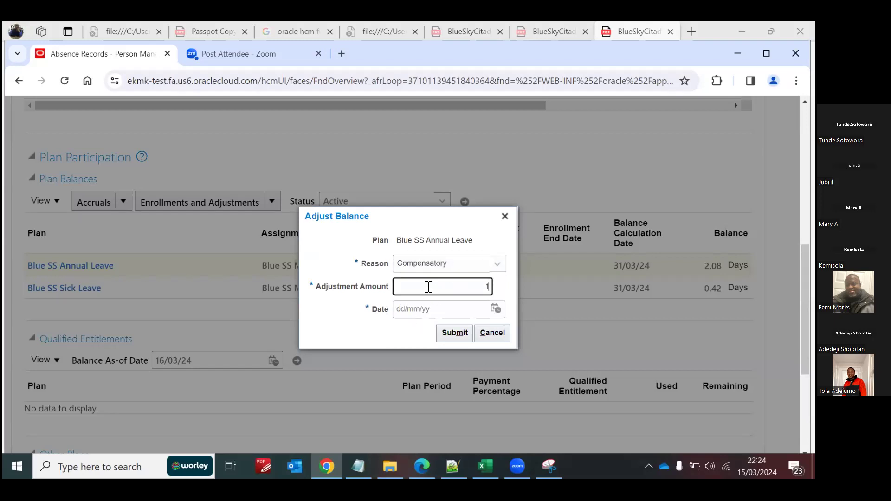
click(429, 313)
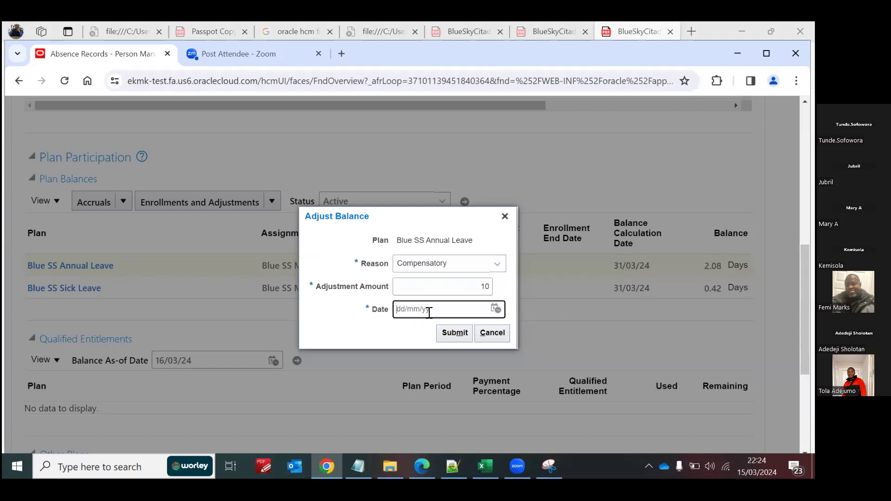
text(11/03/24)
click(447, 333)
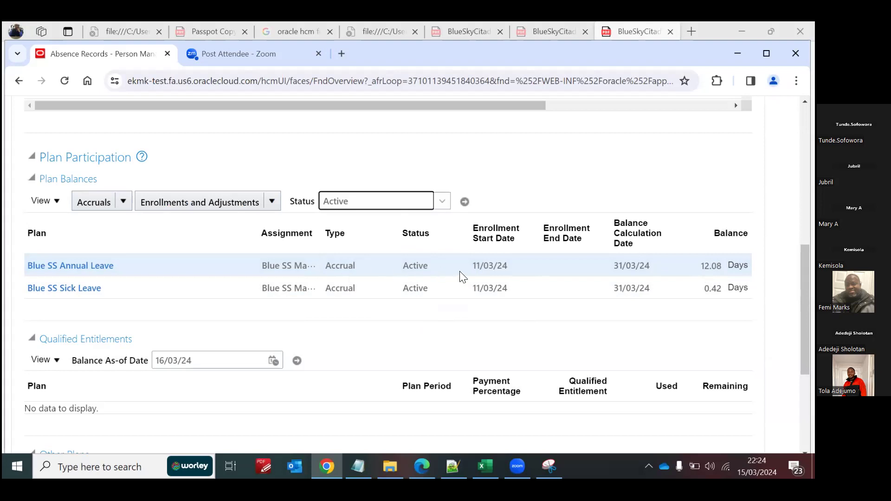
Step: Review the accrual plan balance summary for Blue SS Annual Leave and close it
mouse_move(806, 306)
mouse_down()
mouse_move(805, 313)
mouse_move(805, 290)
mouse_move(805, 310)
mouse_move(805, 301)
mouse_up()
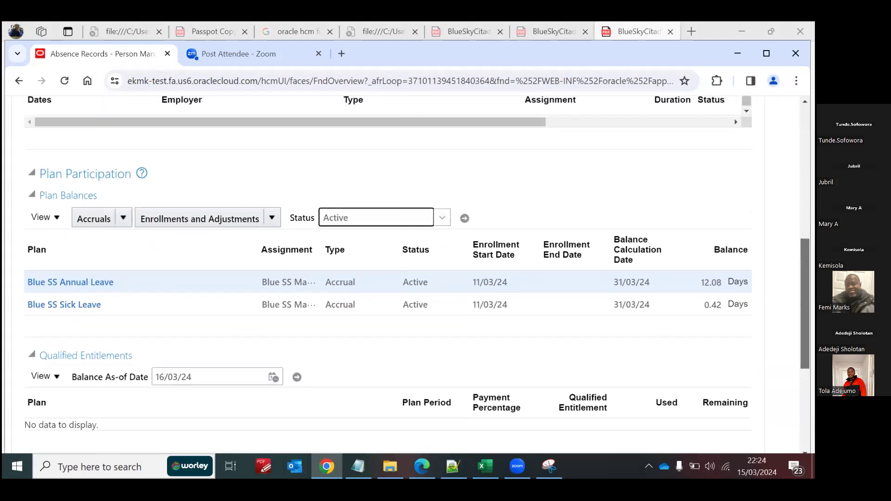
click(376, 277)
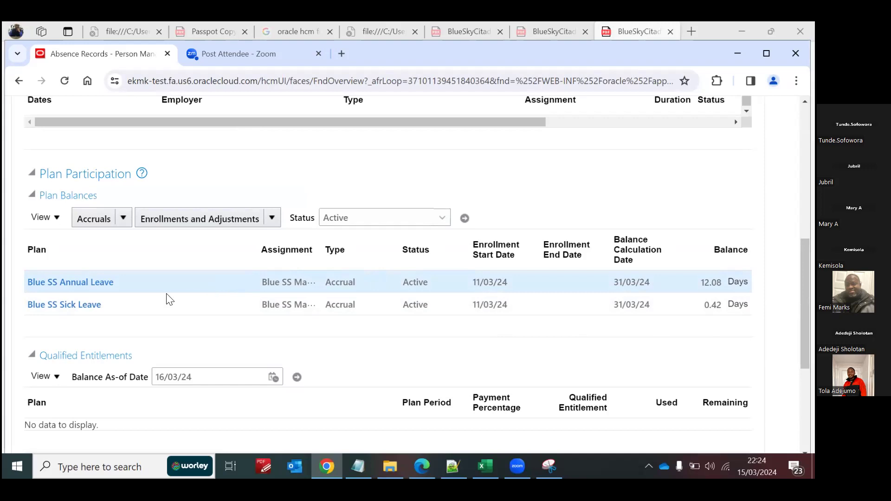
click(110, 283)
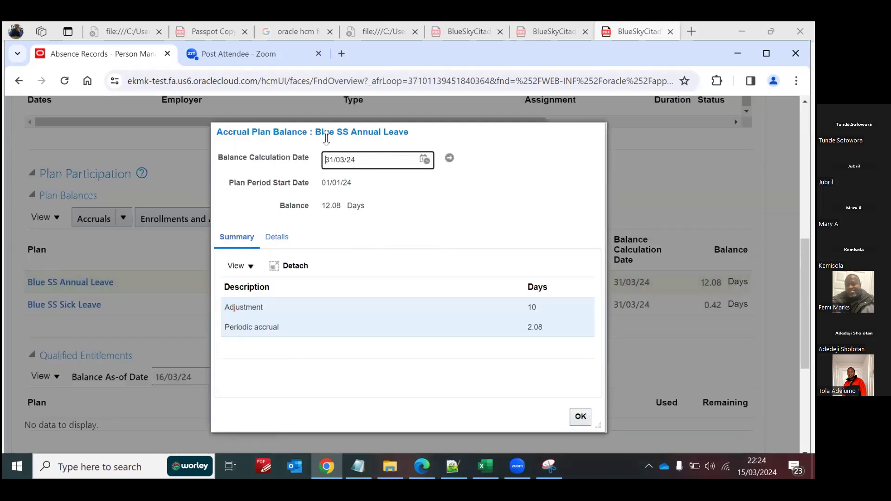
drag(315, 135, 331, 119)
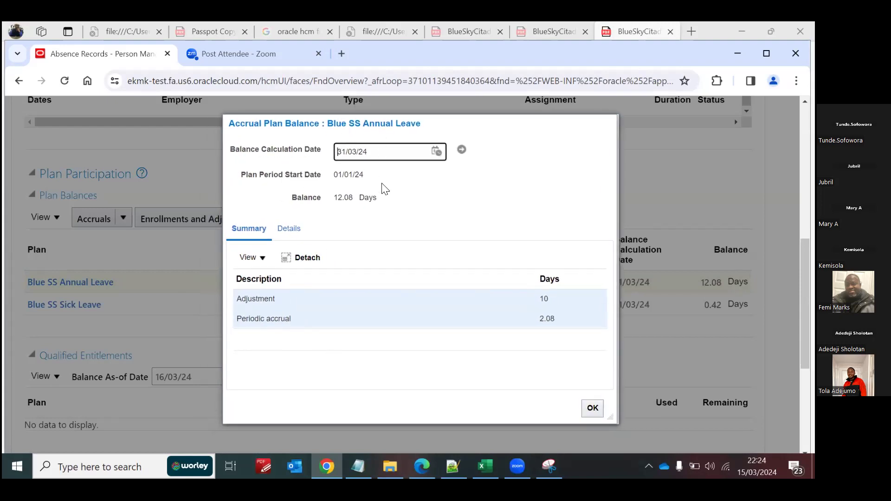
click(592, 408)
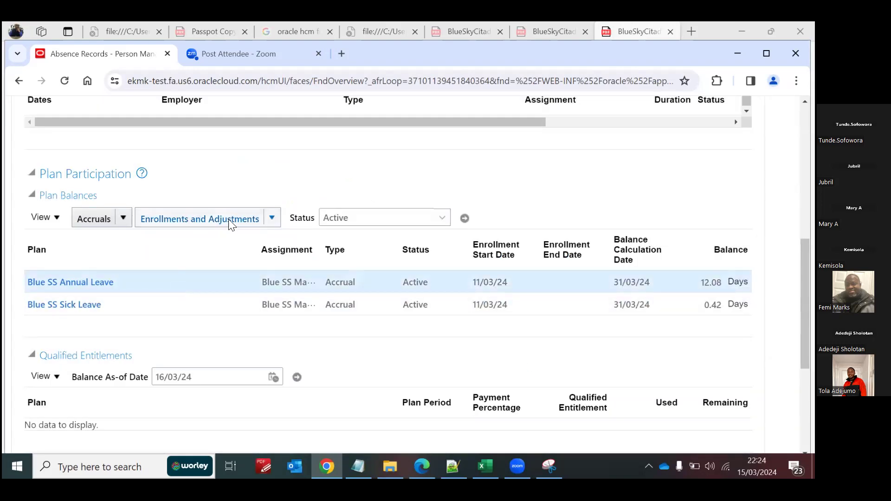
Step: Delete the employee's enrollments in the Blue SS Annual Leave and Blue SS Sick Leave plans
click(271, 219)
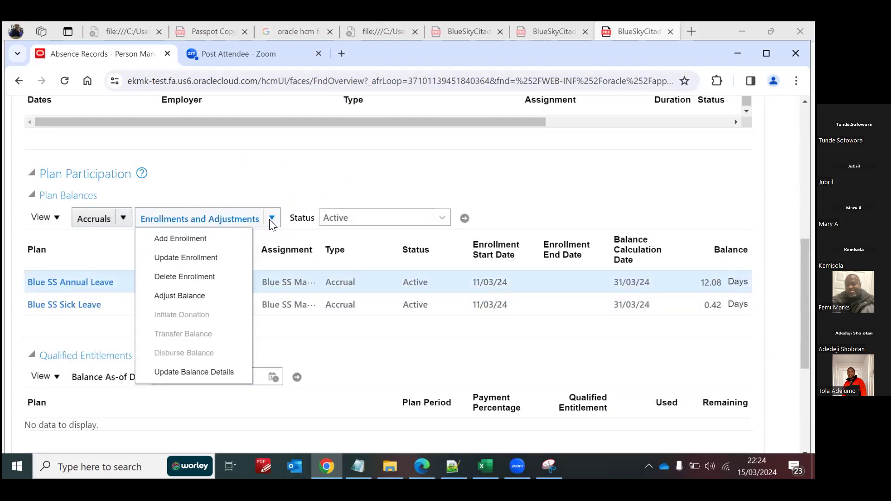
click(184, 276)
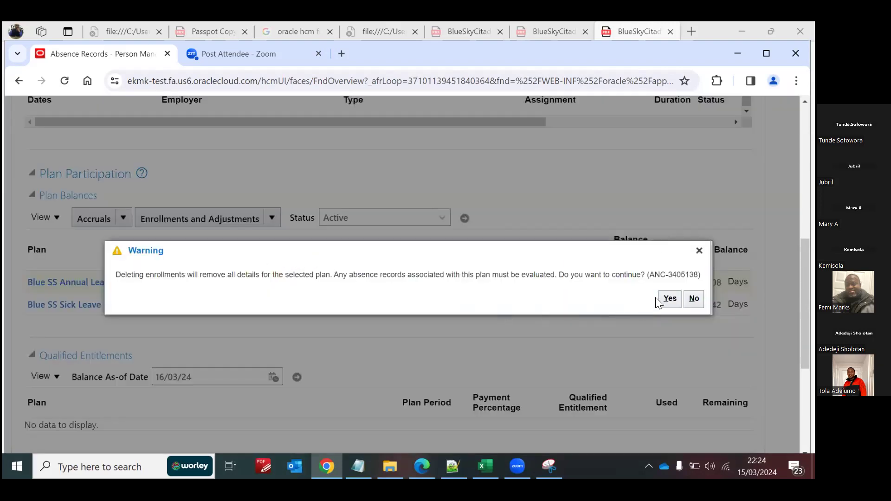
click(669, 298)
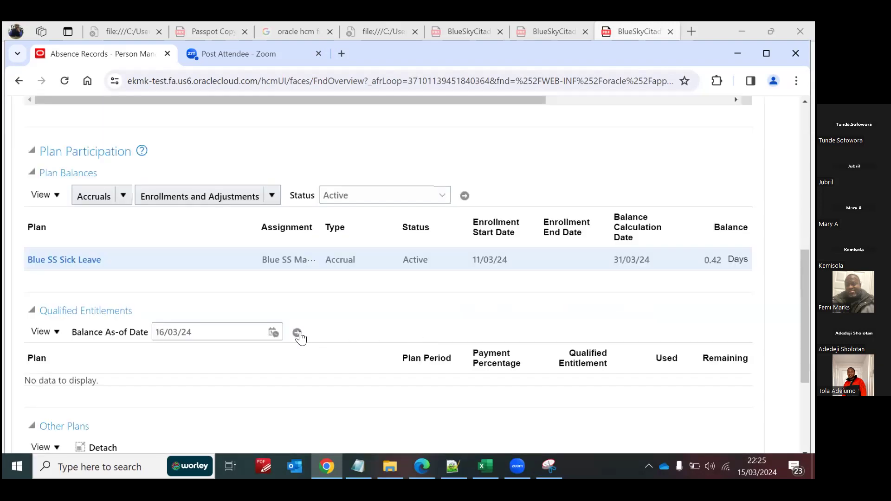
click(271, 196)
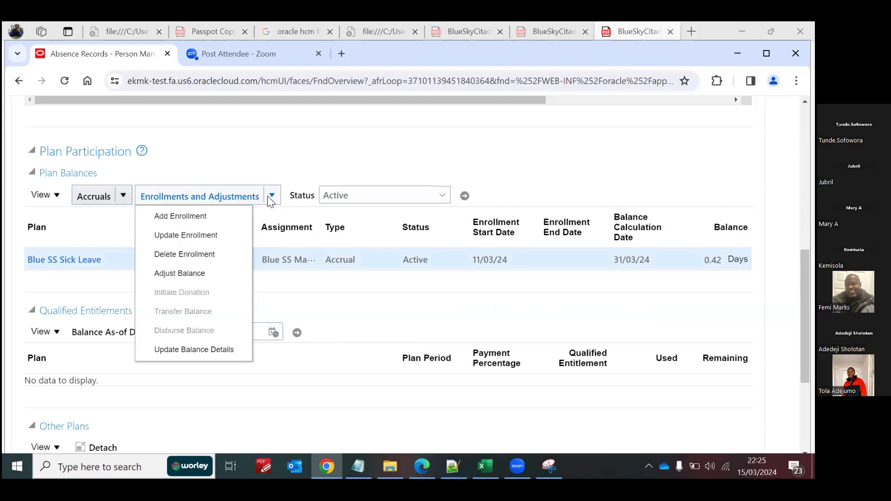
click(181, 254)
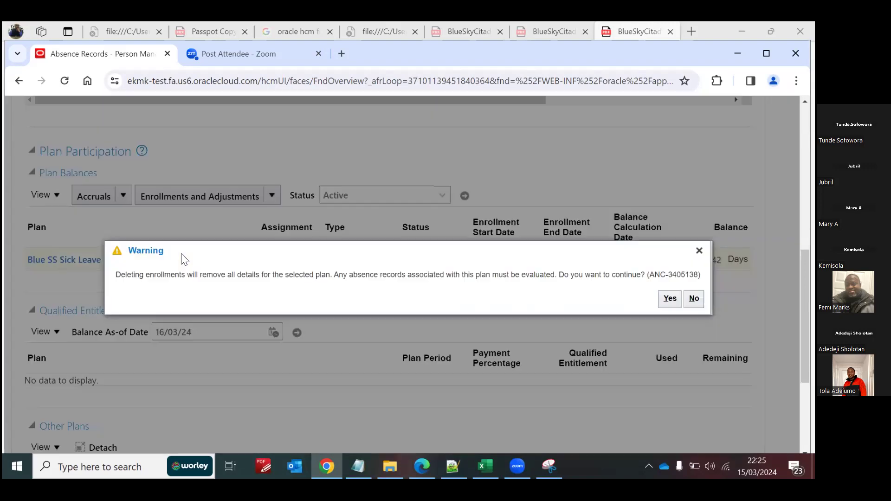
click(669, 298)
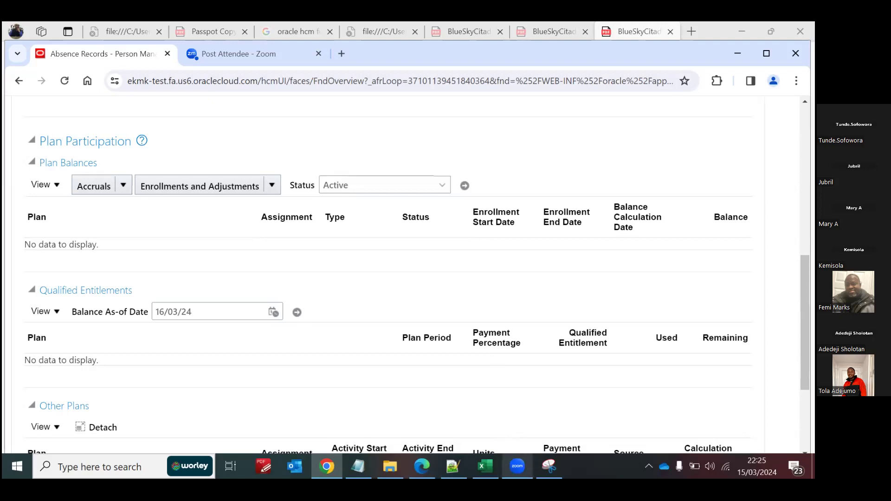
Step: Switch to the absence load workbook in Excel and enter the employee's person number in row 2 of the Enrolment sheet
click(486, 466)
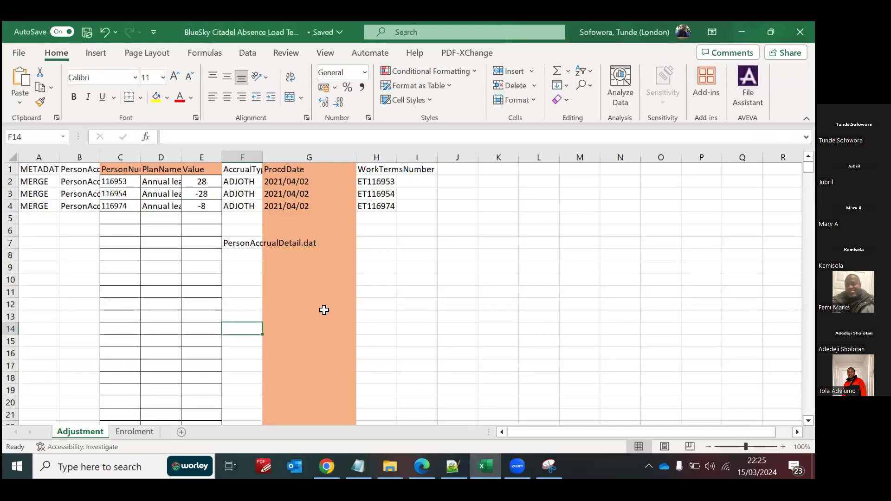
click(131, 433)
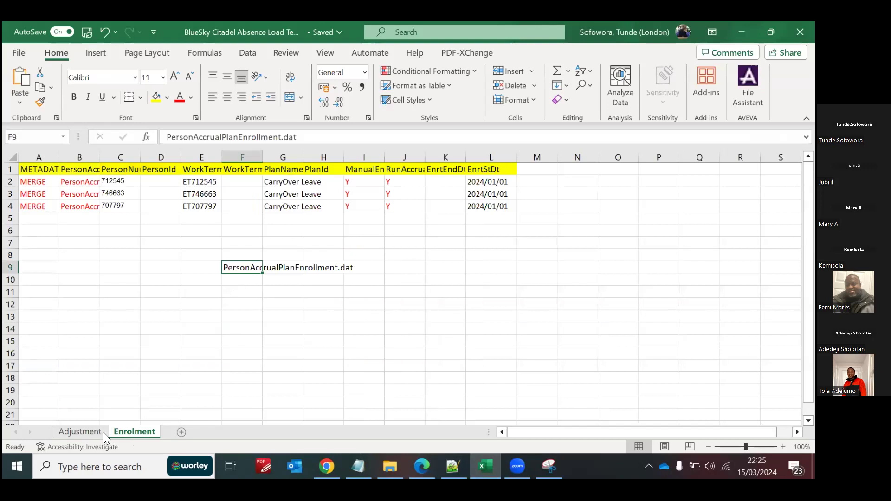
click(79, 432)
click(130, 433)
click(124, 182)
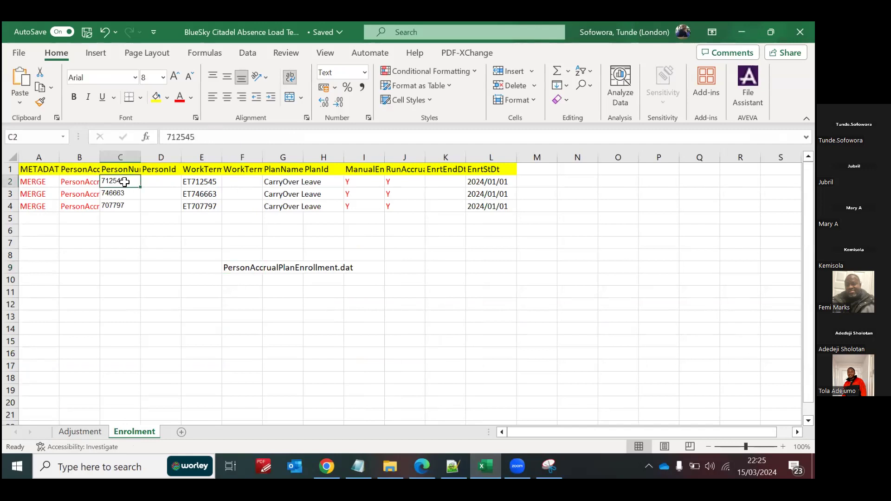
text(12121290)
Step: Replace the digits after ET in row 2's work terms number with the employee's person number copied from the same row
click(198, 183)
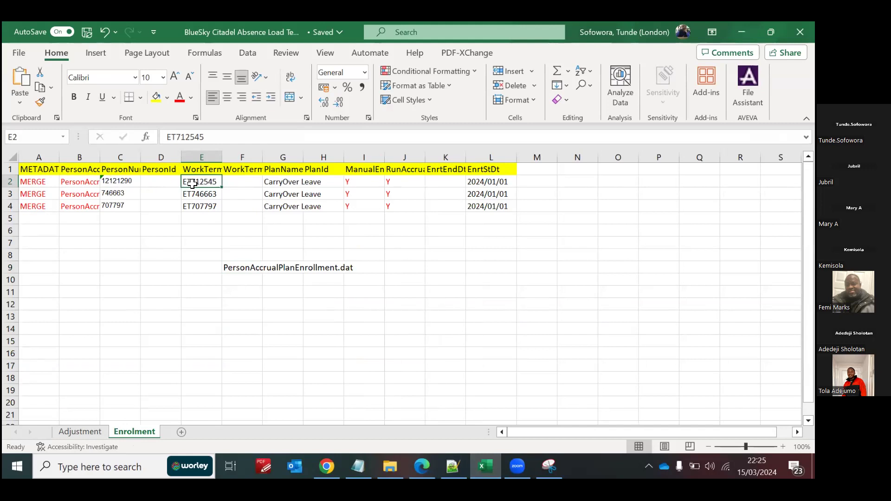
click(129, 183)
drag(205, 137, 166, 138)
key(ctrl+c)
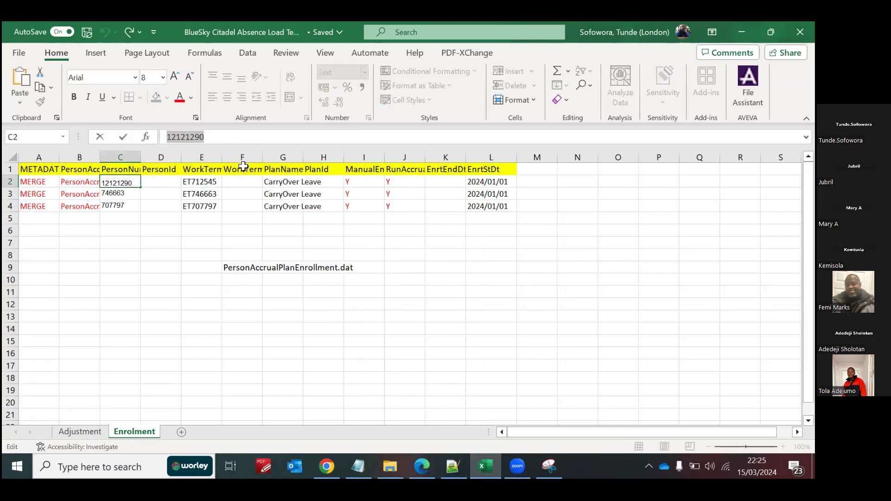
click(195, 181)
double_click(195, 182)
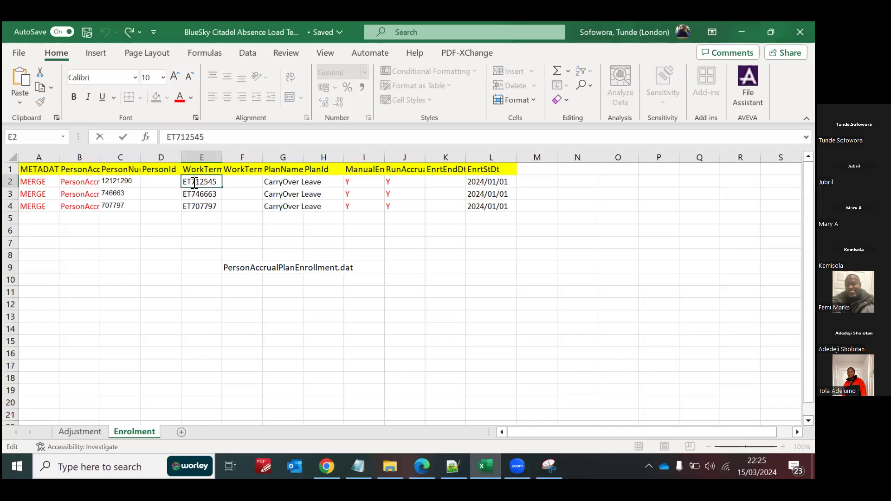
drag(195, 182, 220, 179)
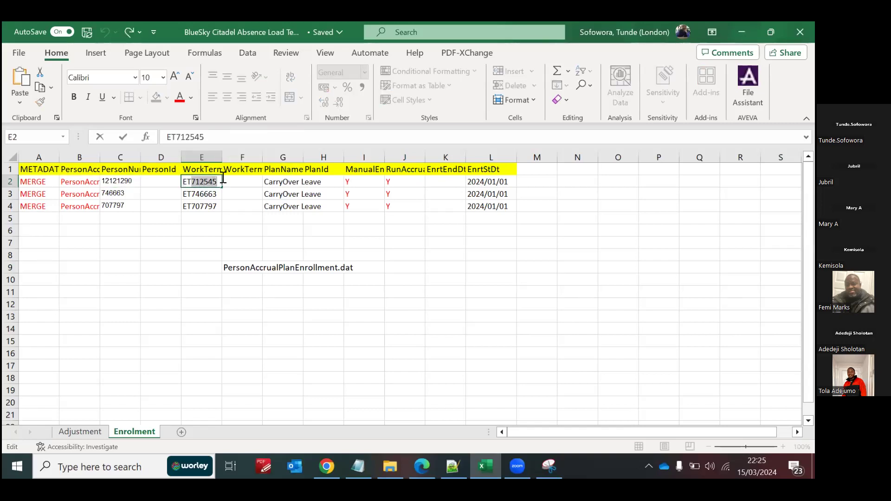
key(ctrl+v)
drag(245, 254, 569, 240)
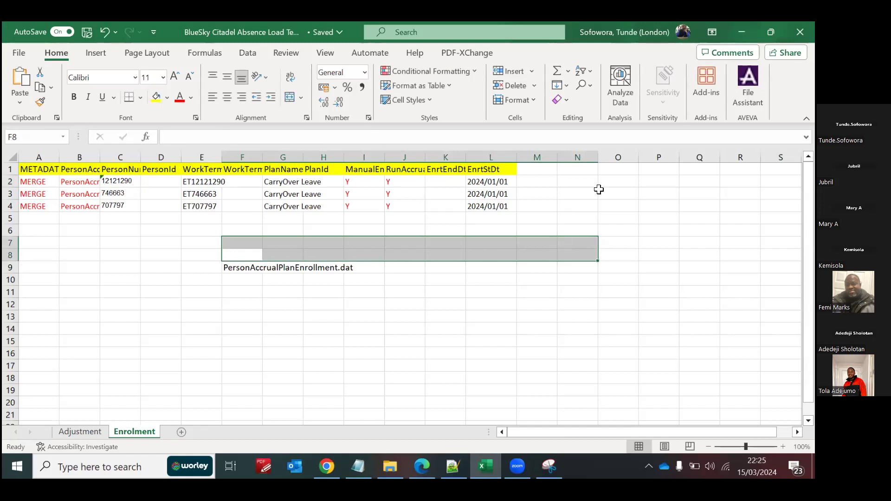
Step: Clear the sample records in rows 3 and 4 and set row 2's plan name to Blue SS Annual Leave
drag(36, 195, 502, 206)
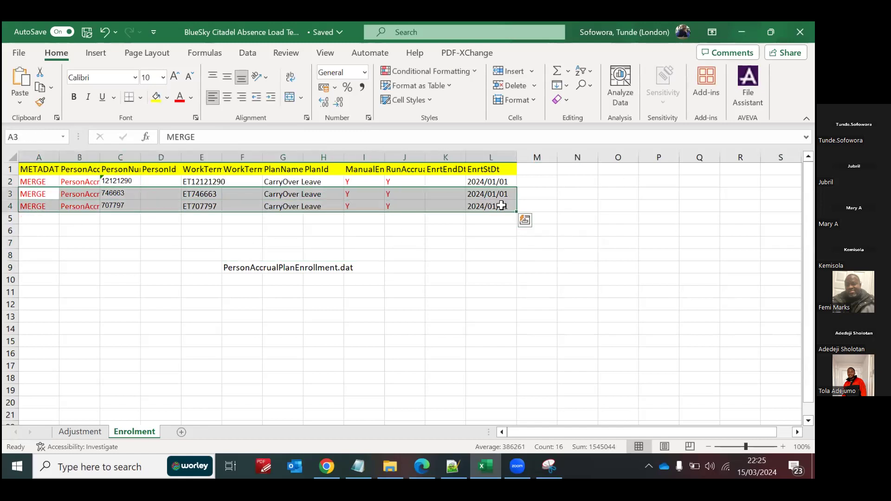
key(Delete)
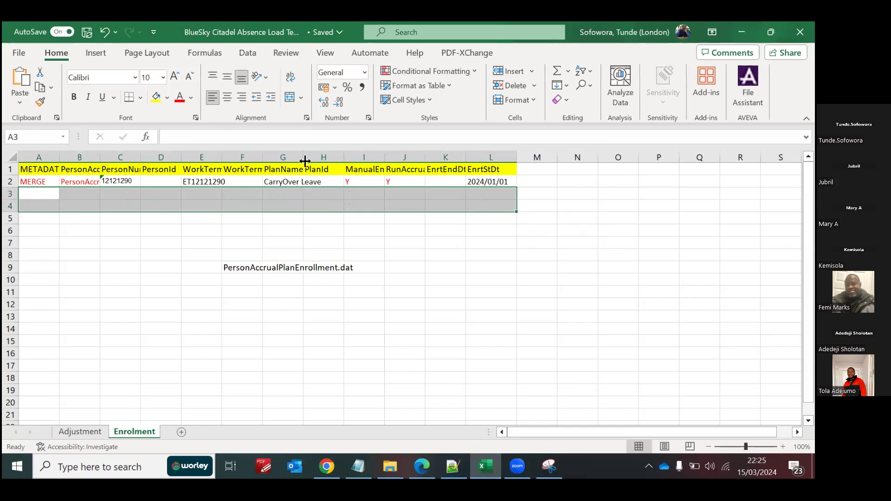
drag(302, 155, 314, 154)
click(283, 181)
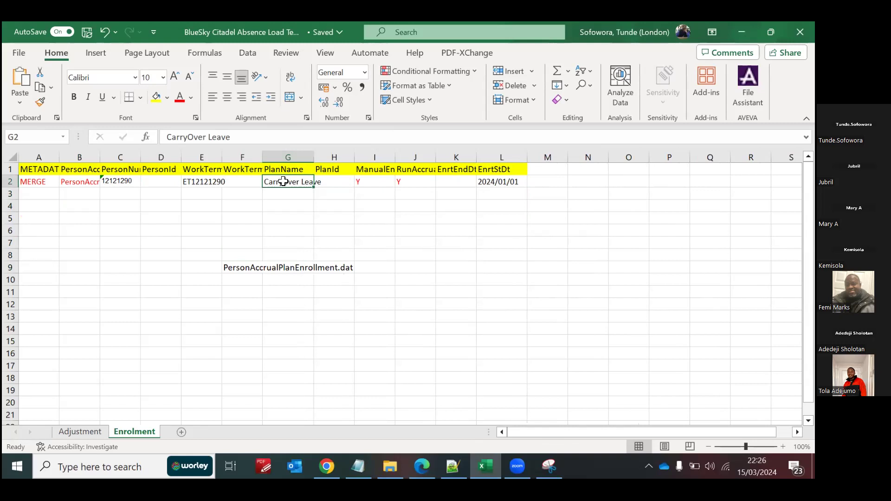
text(Blue SS Annu)
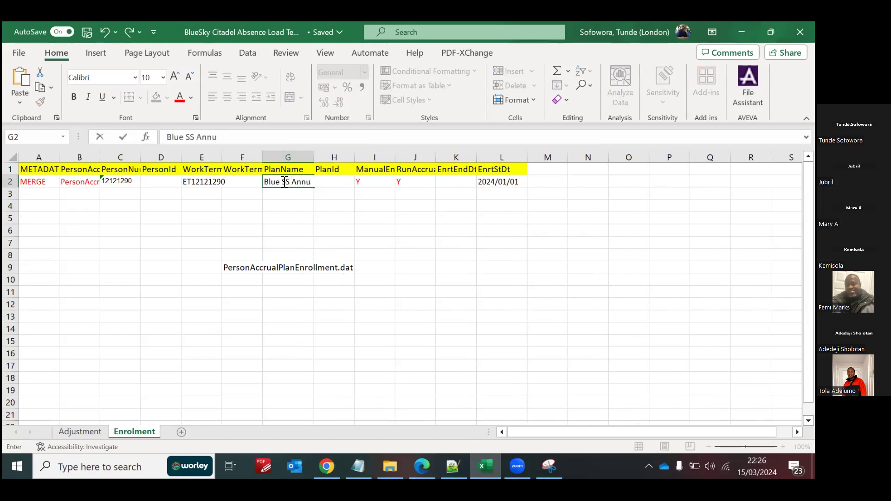
text(al Leave)
click(298, 218)
Step: Switch to Oracle Absence Records in Chrome and review the plan names available in the Add Enrollment form
click(327, 467)
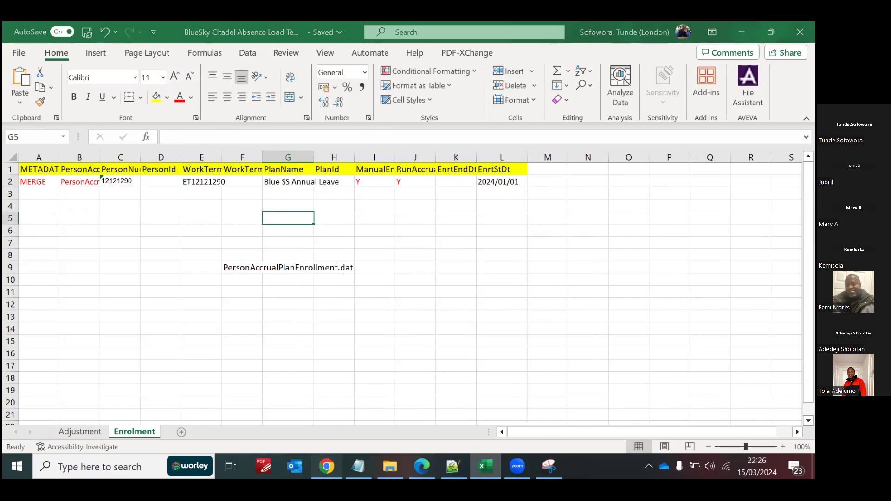
click(199, 186)
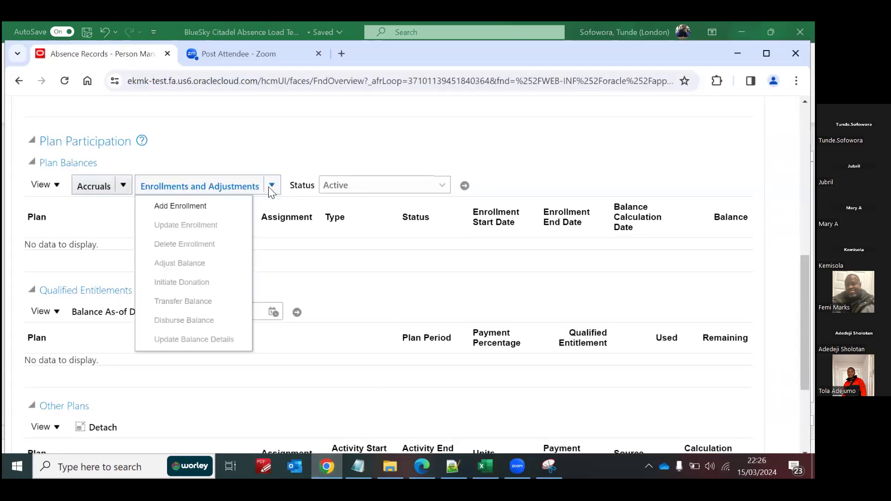
click(217, 200)
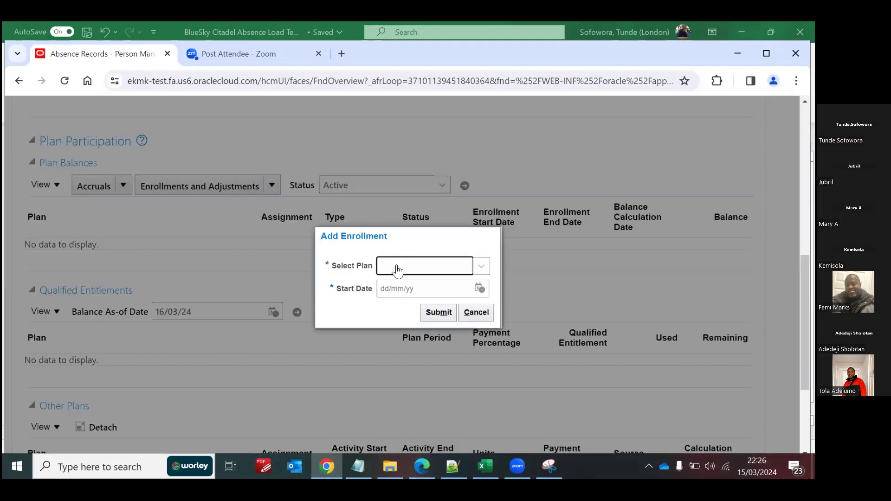
click(396, 267)
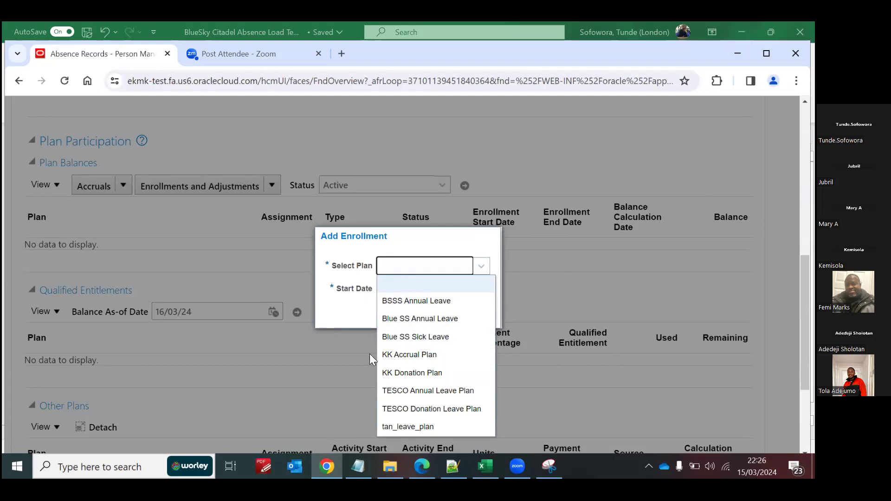
Step: Switch back to the absence load workbook in Excel and set row 2's enrolment start date to 2024/03/11
click(485, 466)
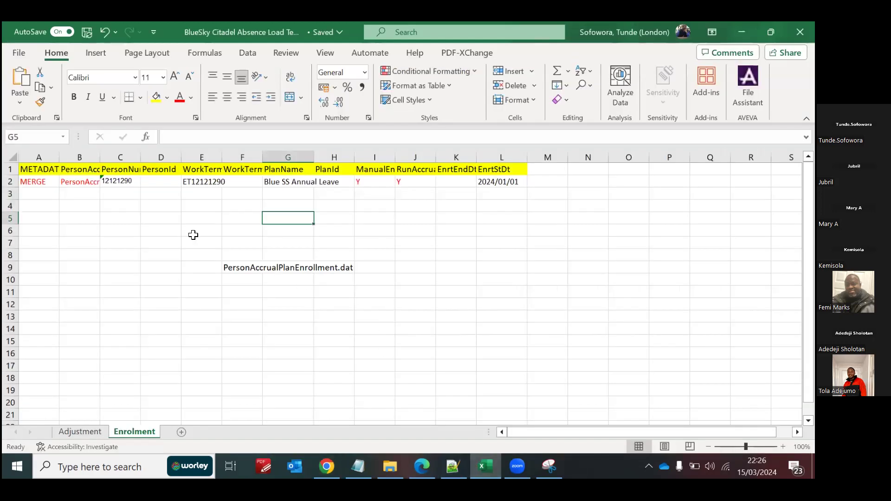
click(490, 183)
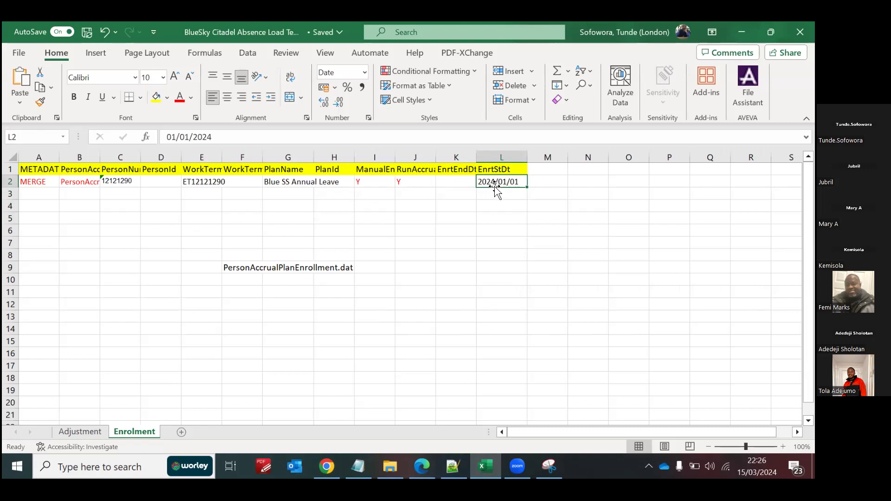
click(191, 138)
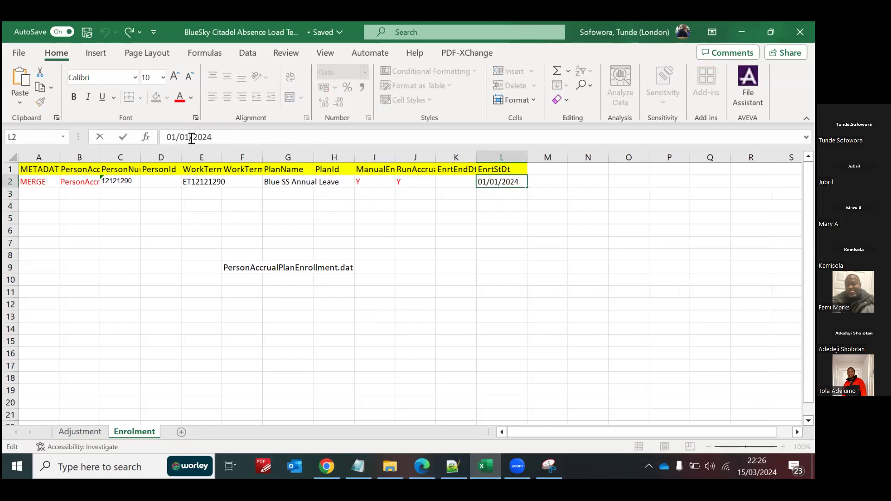
key(BackSpace)
text(3)
key(BackSpace)
key(BackSpace)
text(11)
click(198, 232)
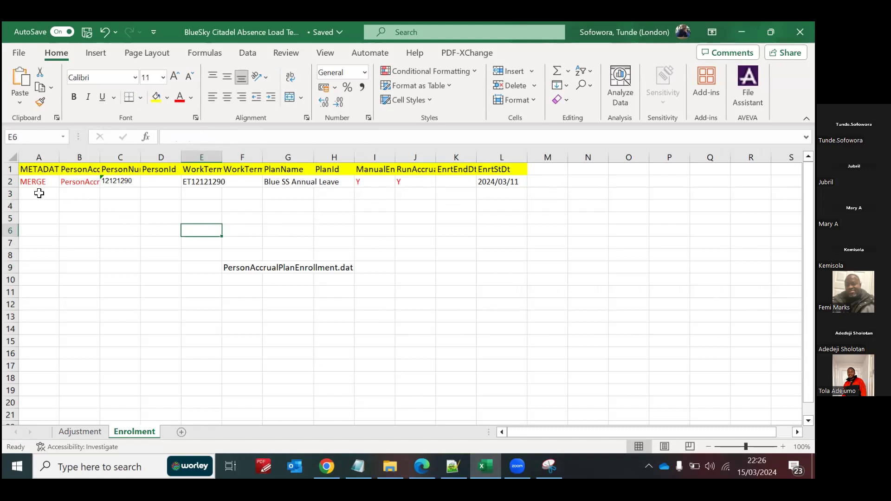
Step: Transfer the MERGE and PersonAccrualPlanEnrollment entries from row 2 to the first two columns of row 3
click(39, 193)
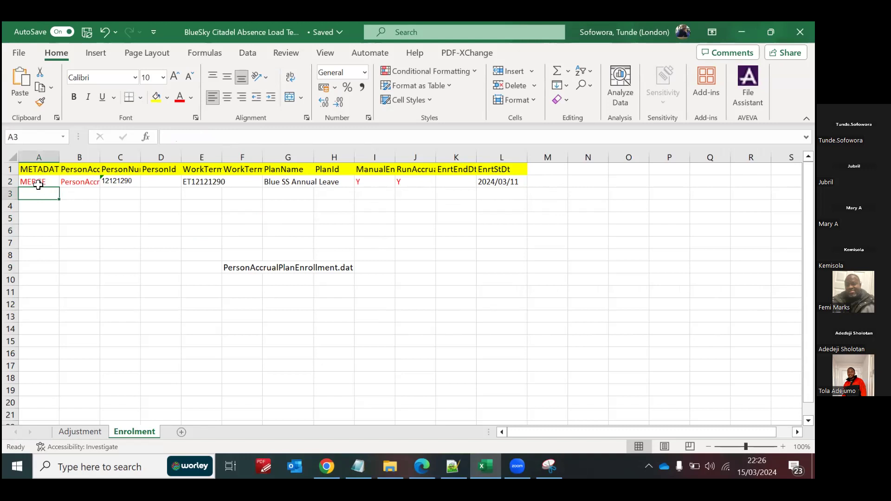
click(40, 183)
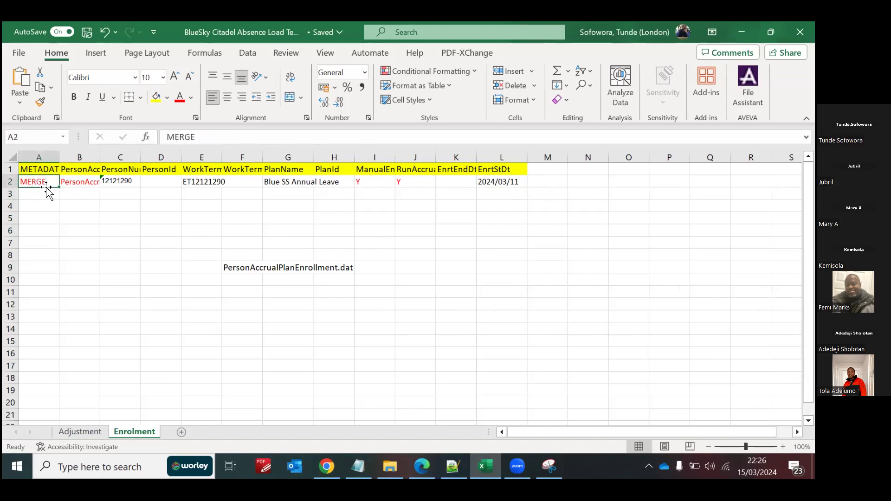
drag(44, 182, 87, 180)
key(ctrl+c)
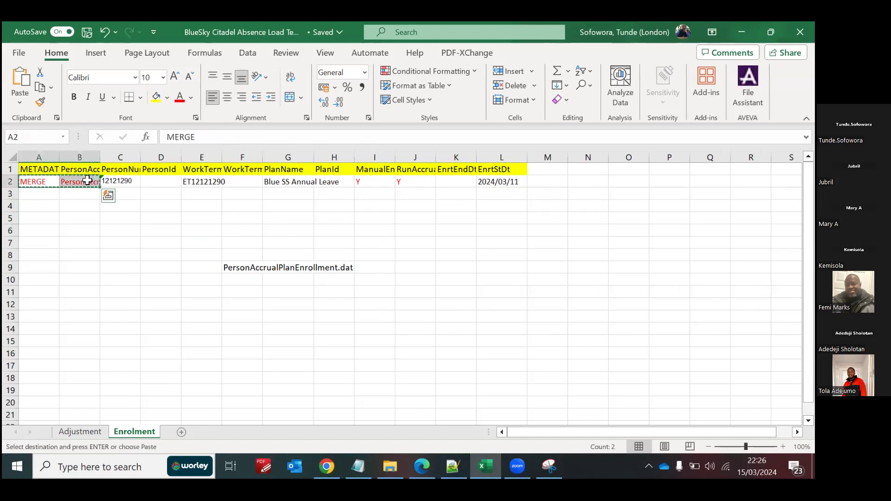
click(47, 198)
key(Return)
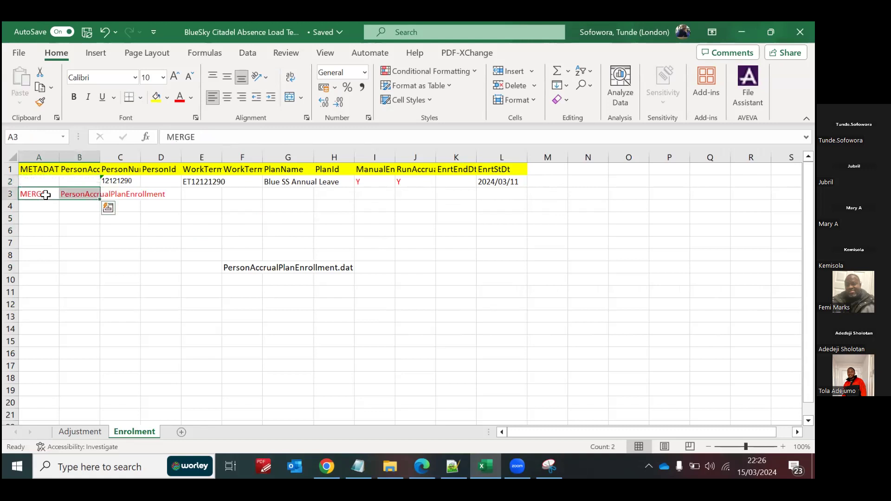
Step: Turn AutoSave off and copy the MERGE and PersonAccrualPlanEnrollment entries from row 3 back into row 2
click(31, 34)
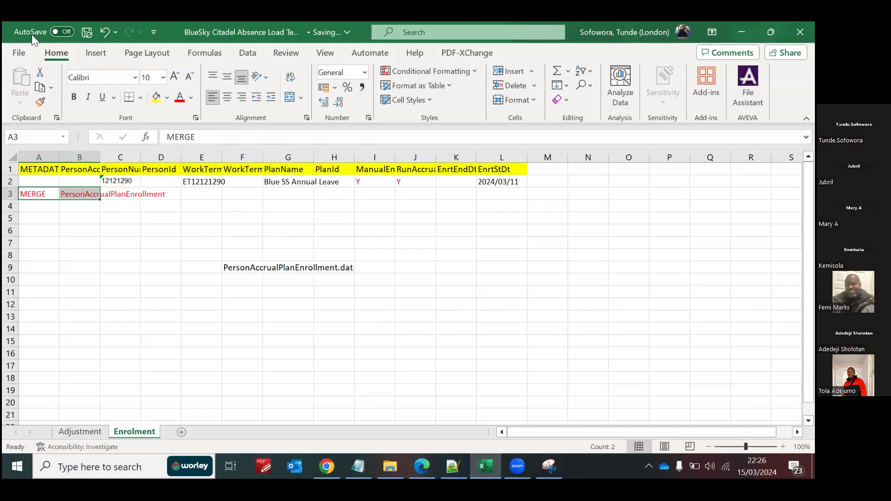
click(39, 179)
drag(47, 194, 70, 195)
key(ctrl+c)
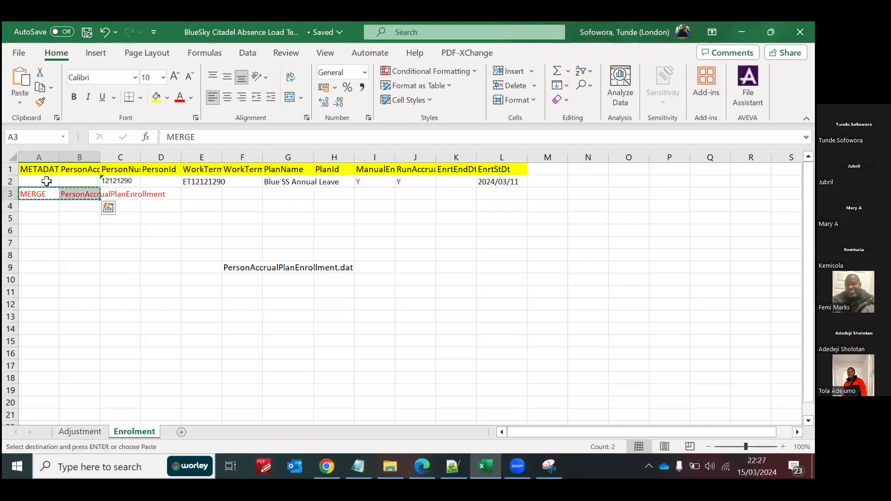
click(45, 181)
key(ctrl+v)
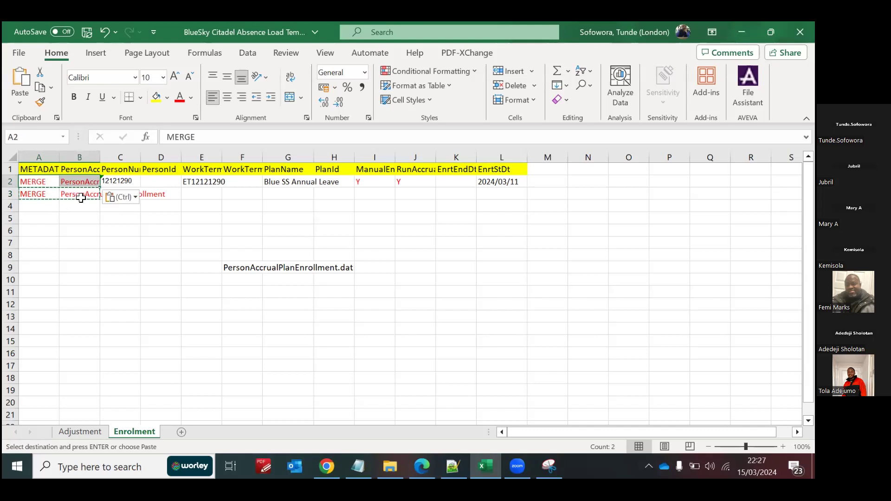
Step: Copy the cells from the person number through the work terms number in row 2 into row 3
click(162, 191)
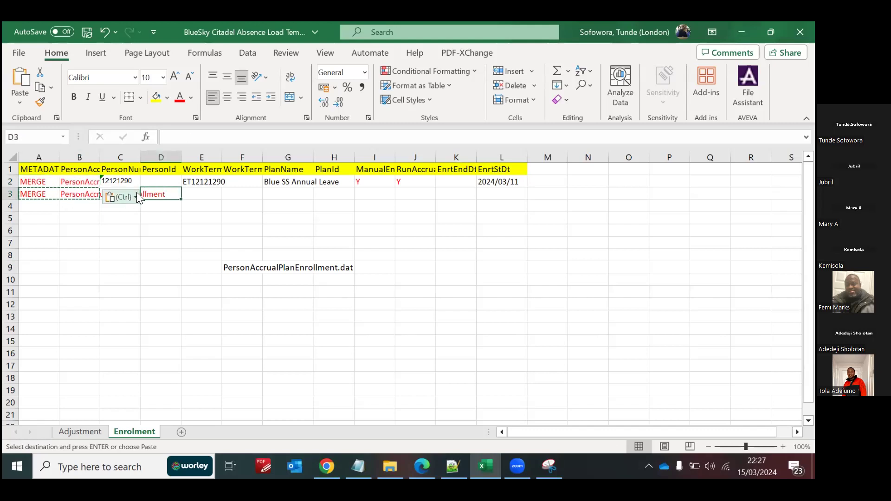
click(75, 191)
key(Right)
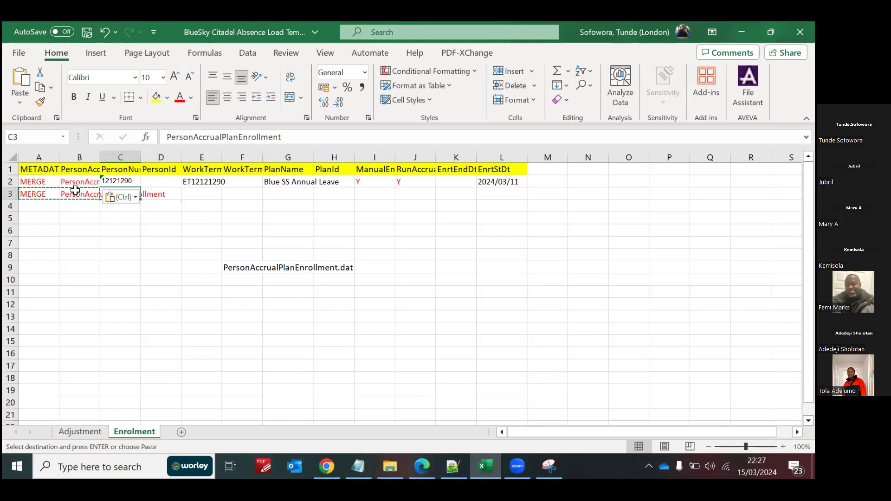
key(Delete)
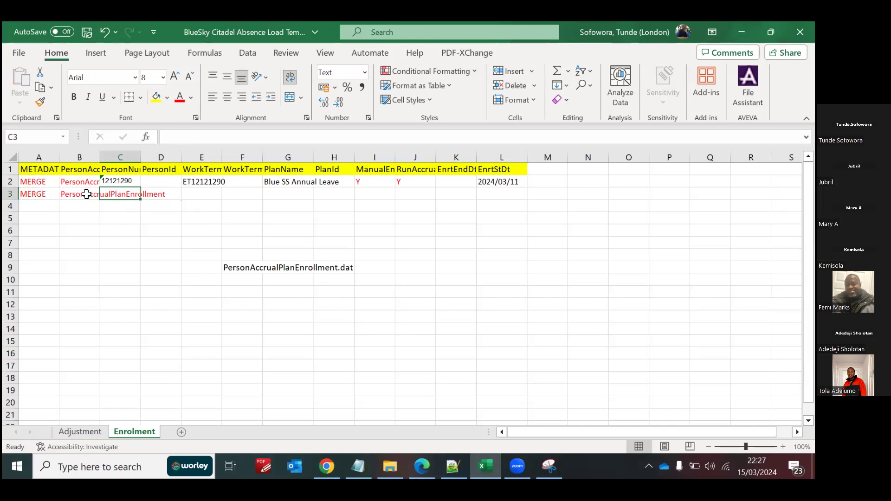
click(87, 195)
click(122, 181)
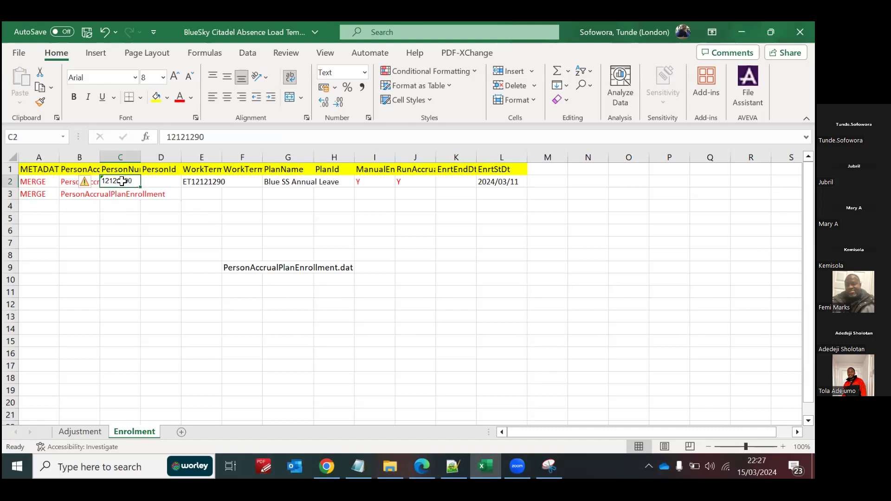
drag(122, 181, 201, 182)
key(ctrl+c)
click(121, 194)
key(ctrl+v)
click(87, 193)
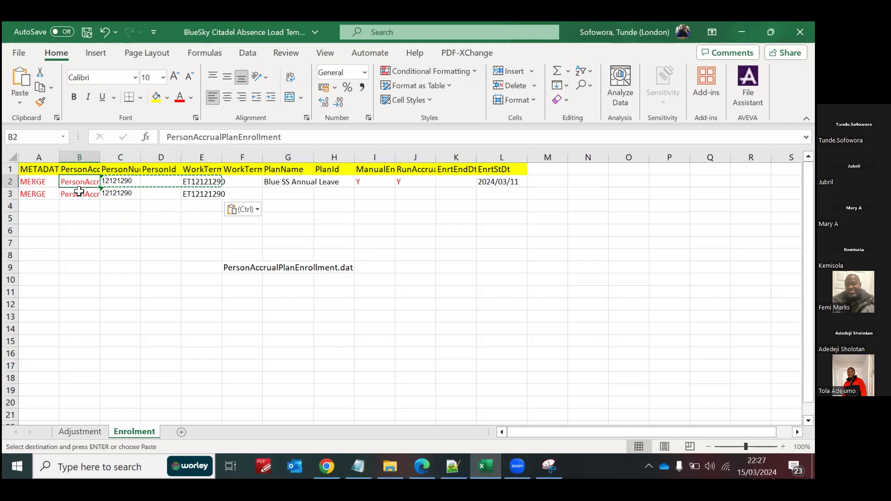
click(118, 195)
Step: Set row 3's plan name to Blue SS Sick Leave and compare it with the plan list in Oracle's Add Enrollment form
click(293, 195)
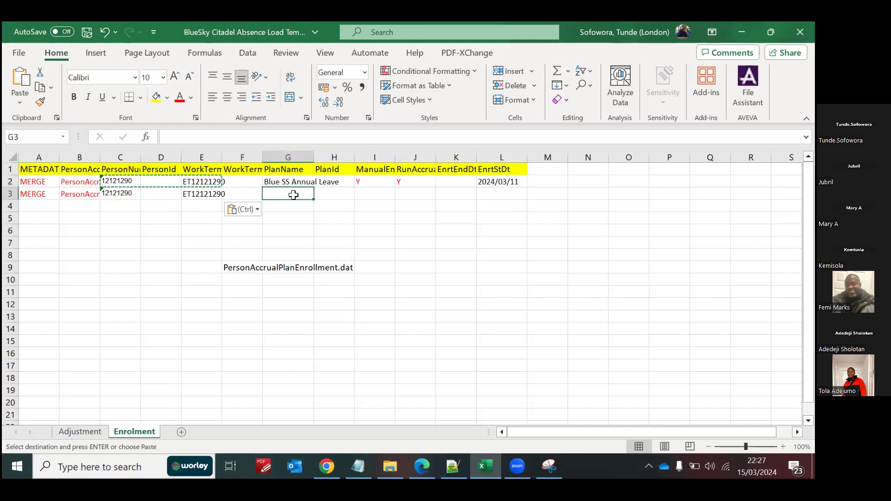
text(Blue )
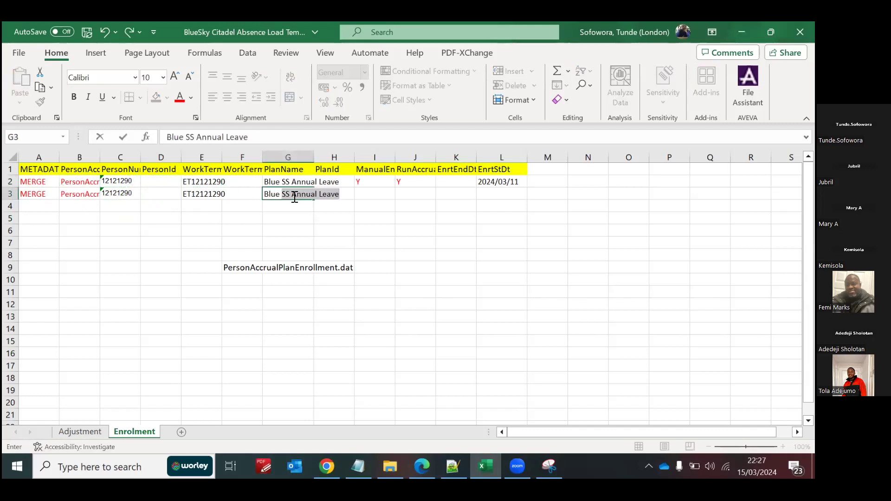
text(SS Sick Leave)
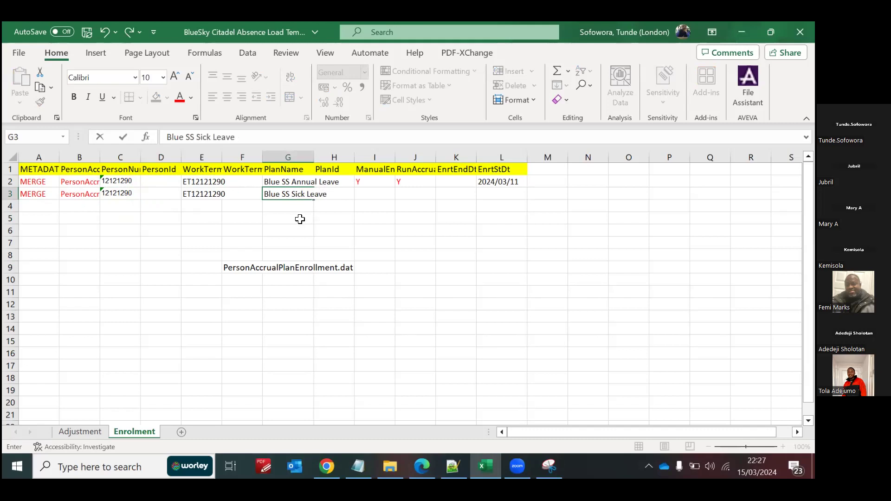
click(300, 219)
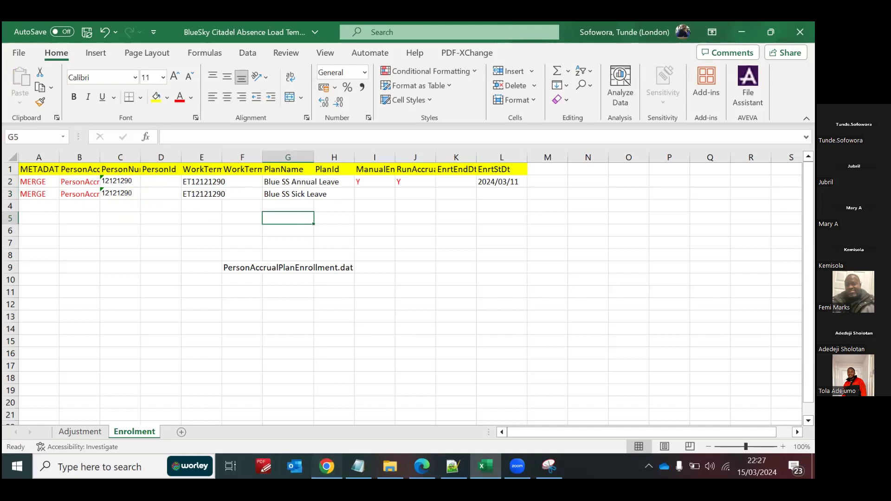
key(alt+Tab)
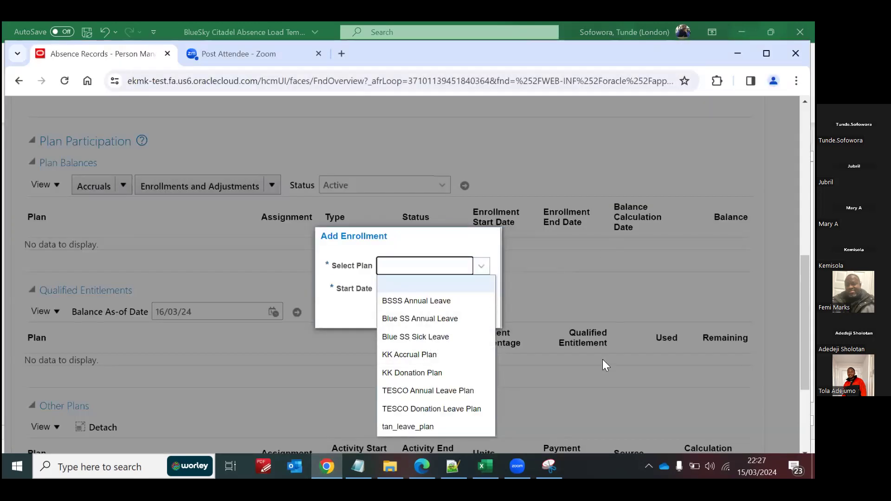
click(486, 467)
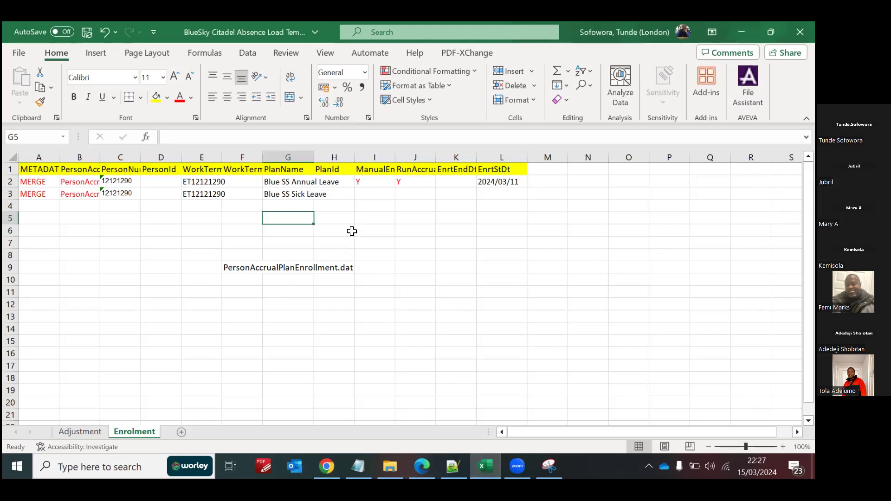
Step: Copy the manual enrolment and run accrual Y flags from row 2 into row 3
click(340, 191)
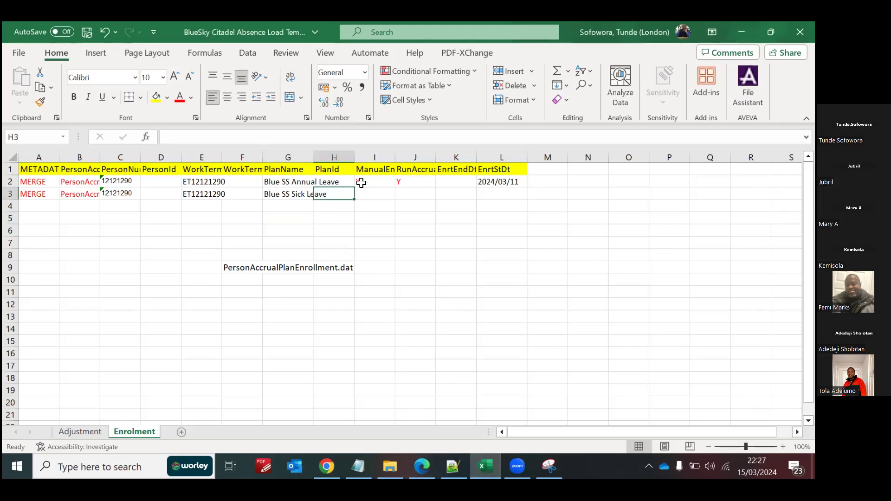
drag(365, 182, 401, 181)
key(ctrl+c)
click(378, 194)
key(ctrl+v)
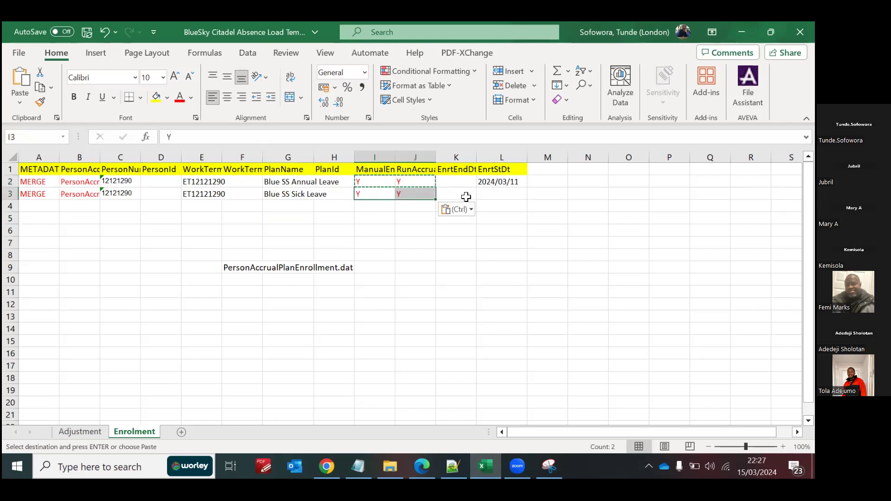
Step: Copy the enrolment start date 2024/03/11 from row 2 into row 3
click(492, 181)
key(ctrl+c)
click(496, 193)
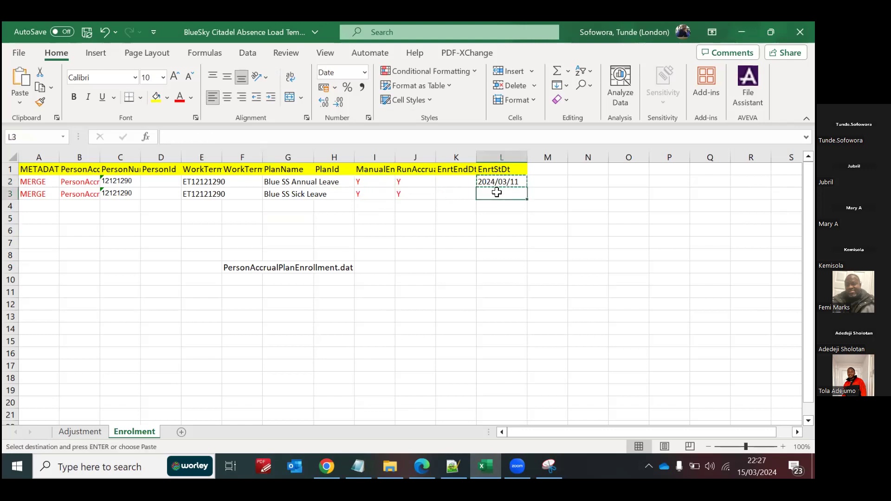
key(ctrl+v)
click(470, 253)
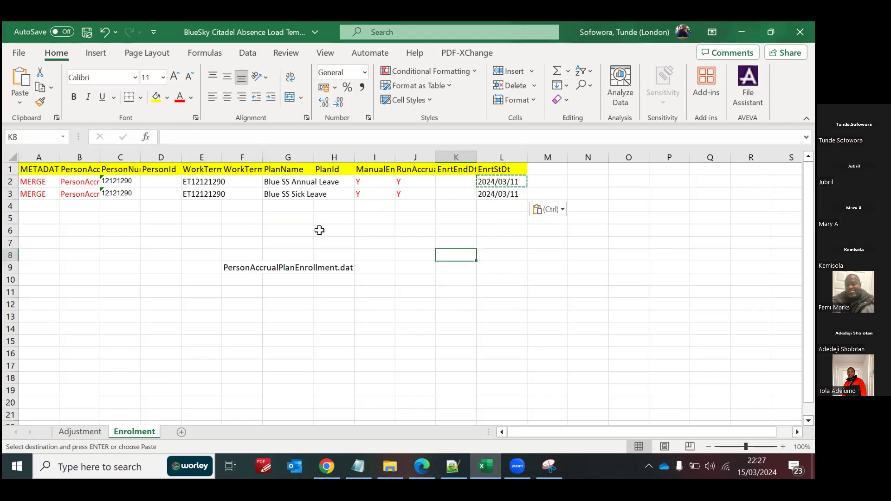
click(164, 217)
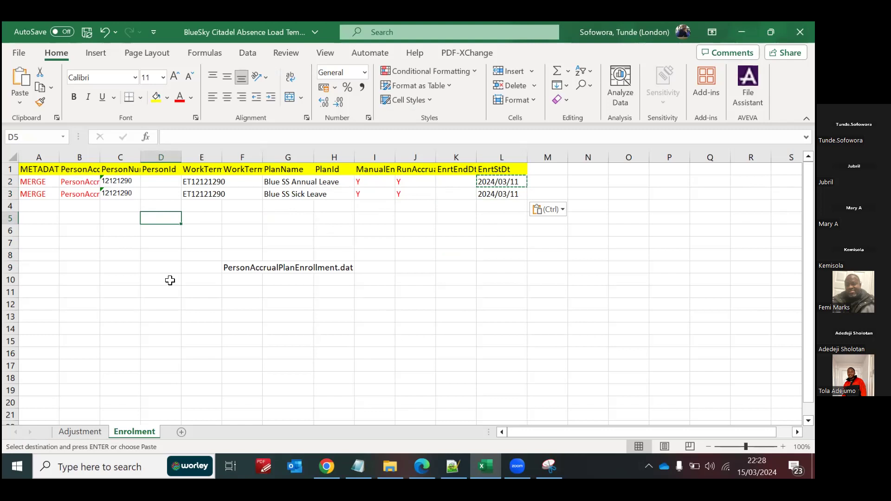
Step: Copy the header and both enrolment rows (A1:L3) and widen column B to fit PersonAccrualPlanEnrollment
click(132, 279)
drag(46, 167, 493, 192)
key(ctrl+c)
key(ctrl+q)
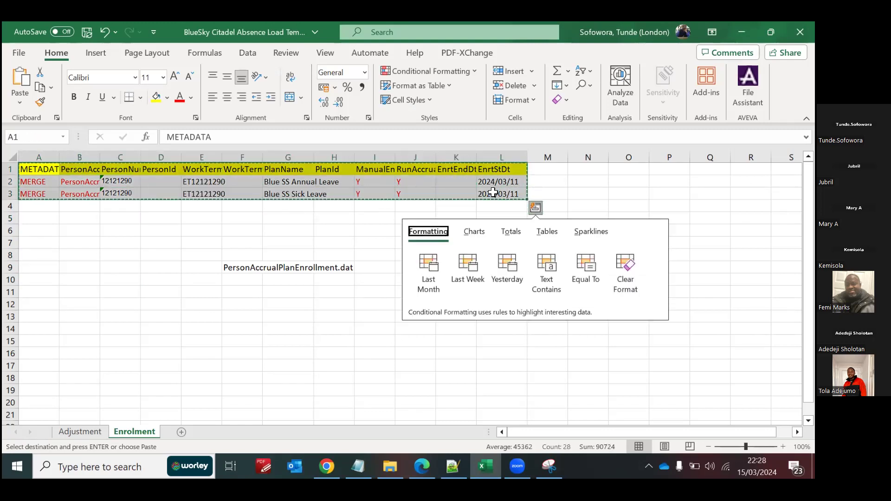
click(187, 229)
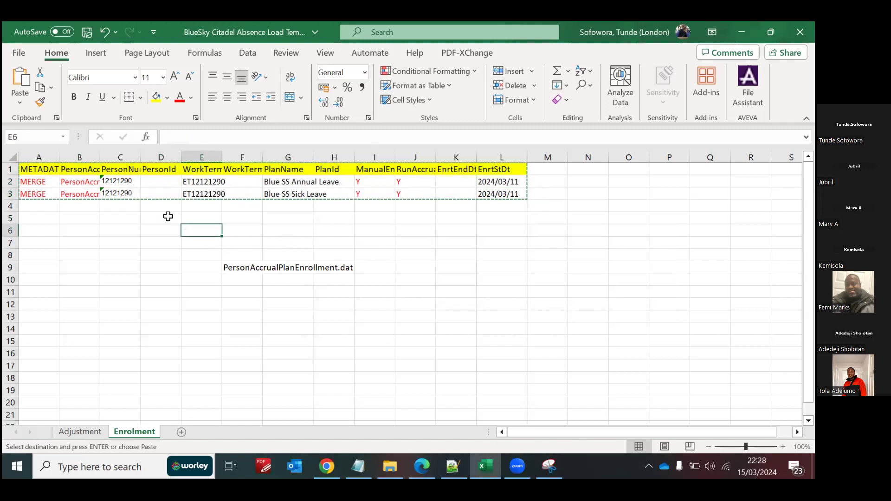
drag(98, 155, 197, 158)
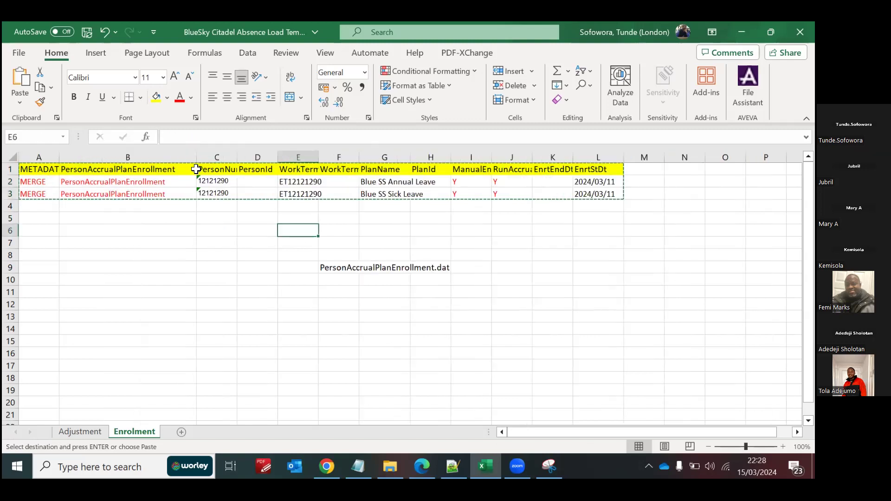
click(161, 255)
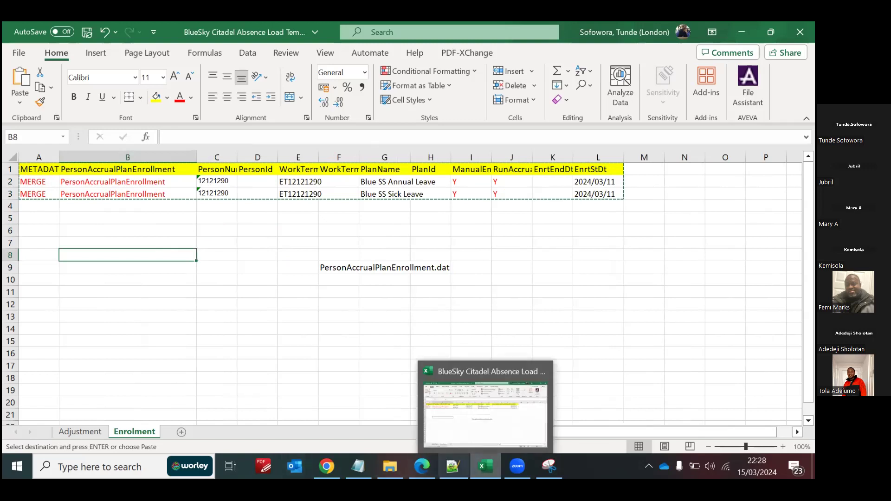
Step: Paste the copied enrolment rows into the blank Notepad++ document and replace every tab with a pipe (|)
click(453, 466)
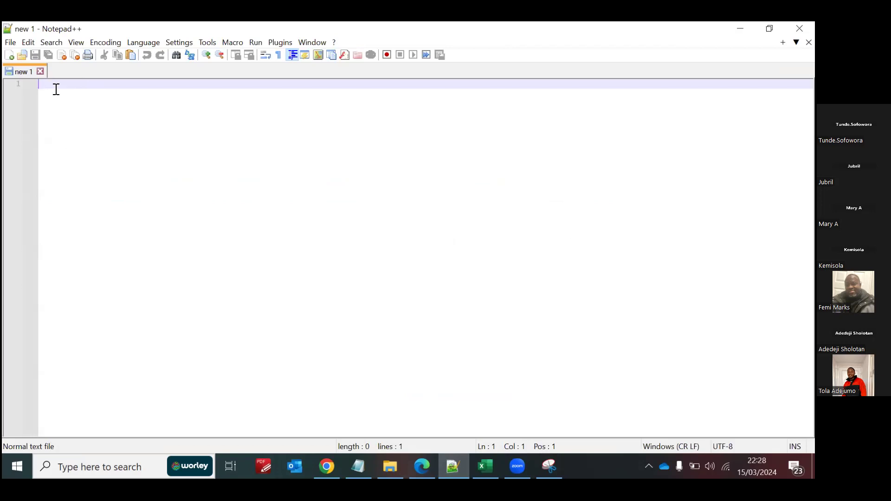
key(ctrl+v)
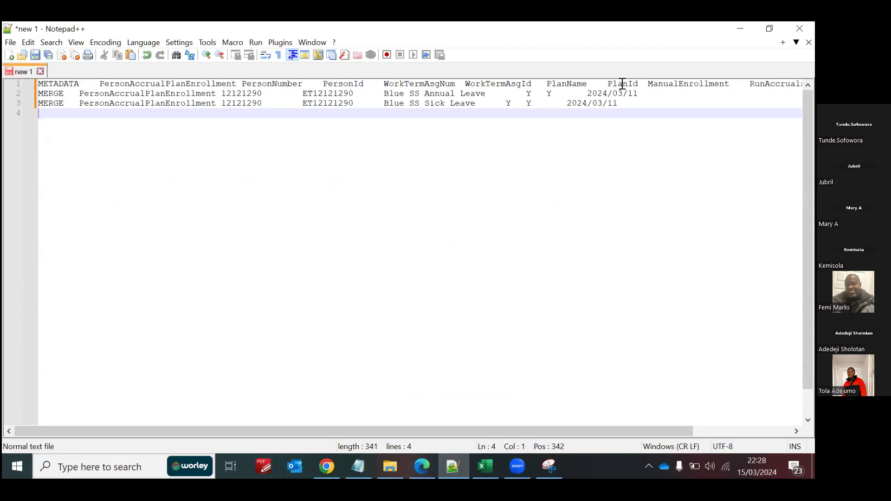
double_click(90, 84)
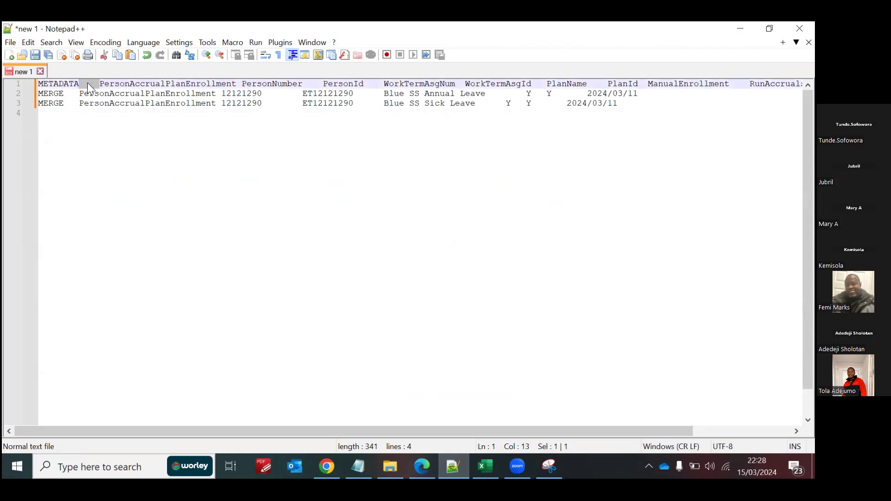
key(ctrl+h)
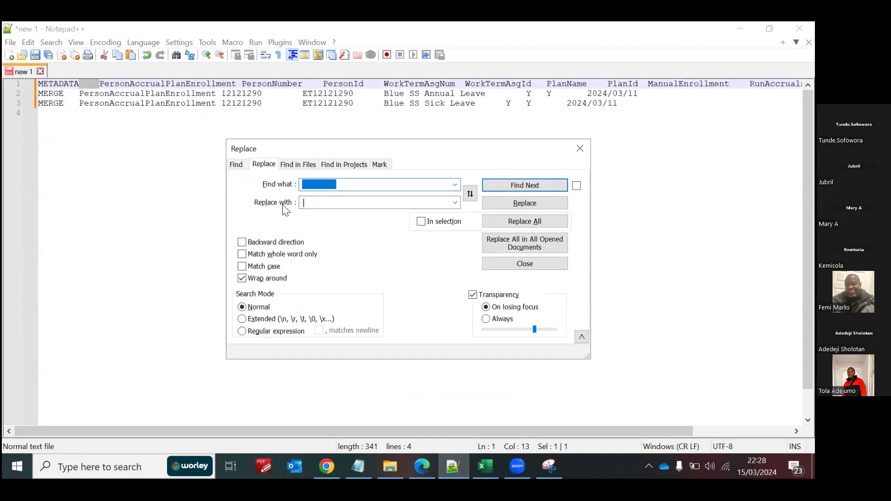
click(308, 202)
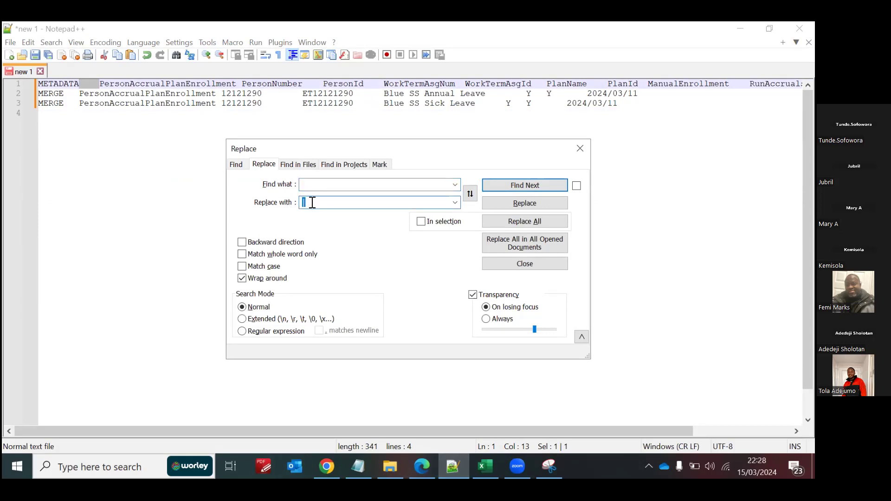
click(517, 218)
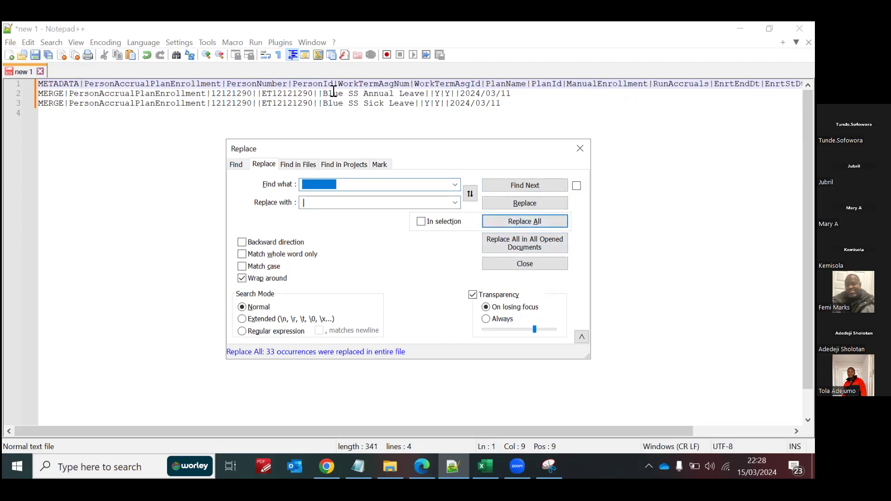
click(581, 149)
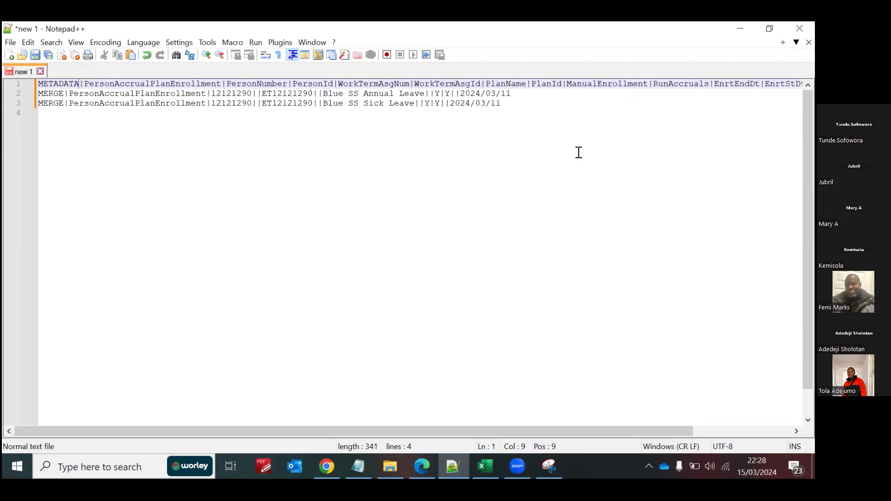
Step: Begin saving the document under the name PersonAccrualPlanEnrollment.dat, copied from cell F9 of the Excel Enrolment sheet, with file type All types
click(10, 44)
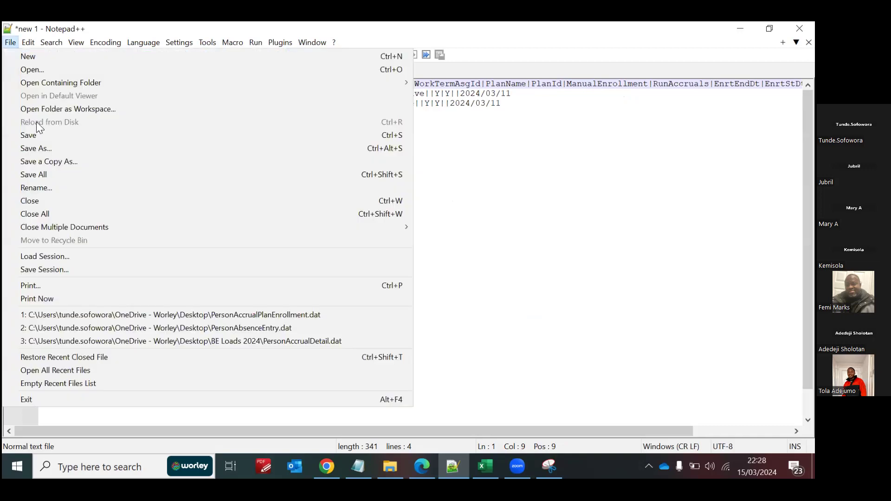
click(52, 148)
mouse_move(485, 466)
click(473, 437)
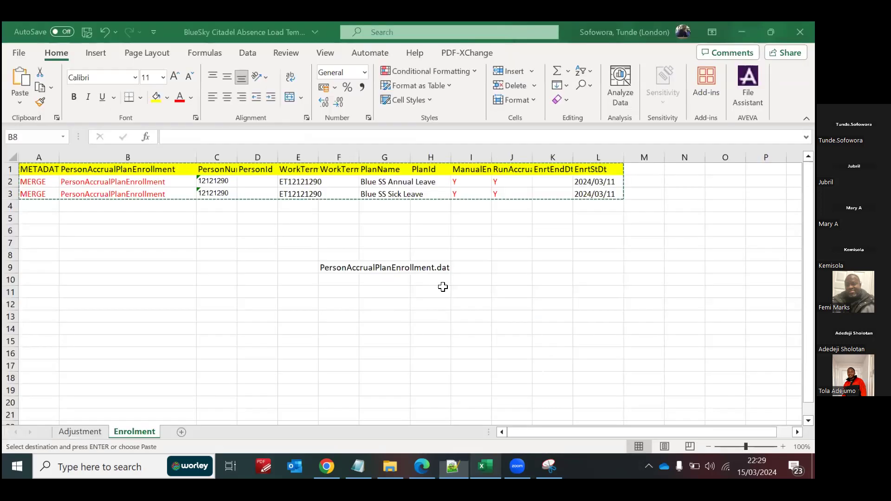
click(337, 265)
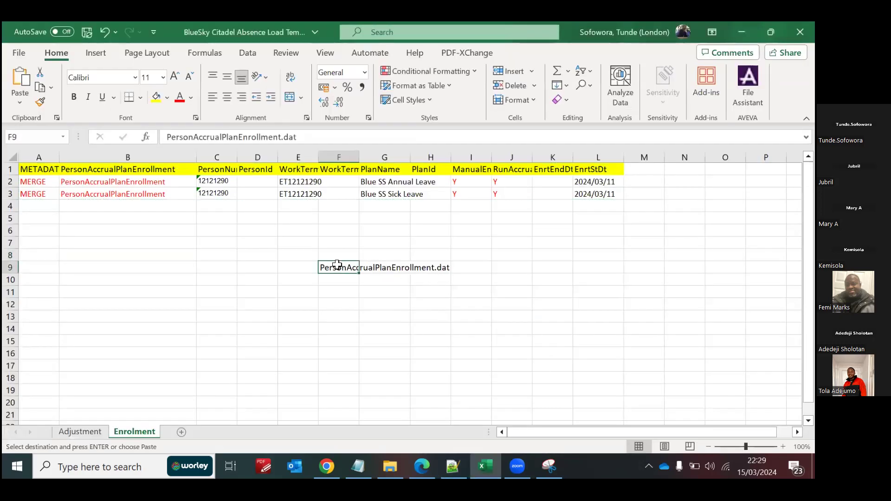
key(ctrl+c)
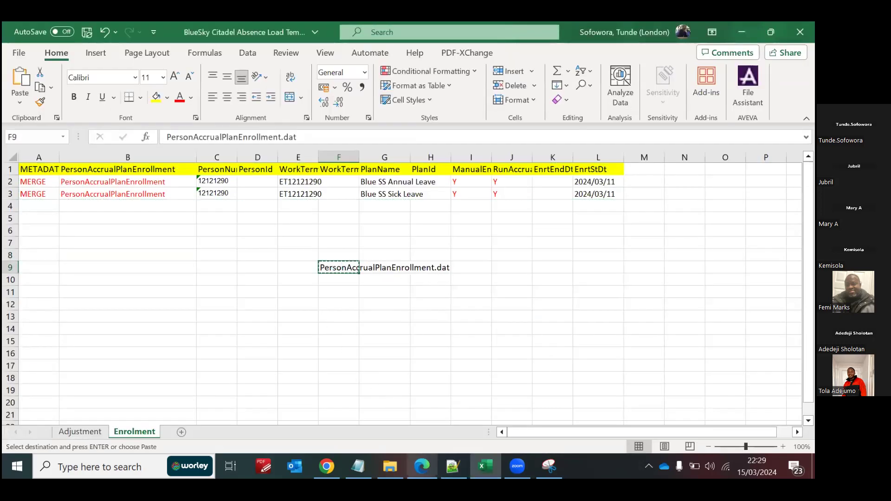
click(453, 466)
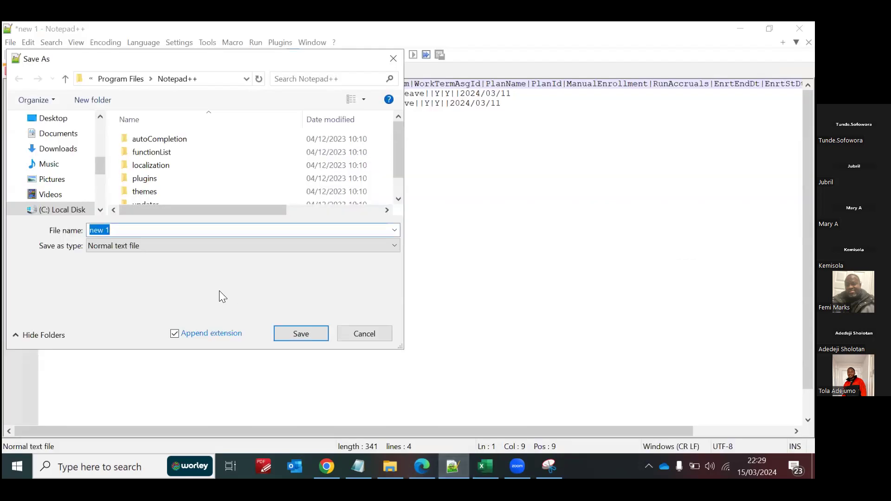
key(ctrl+v)
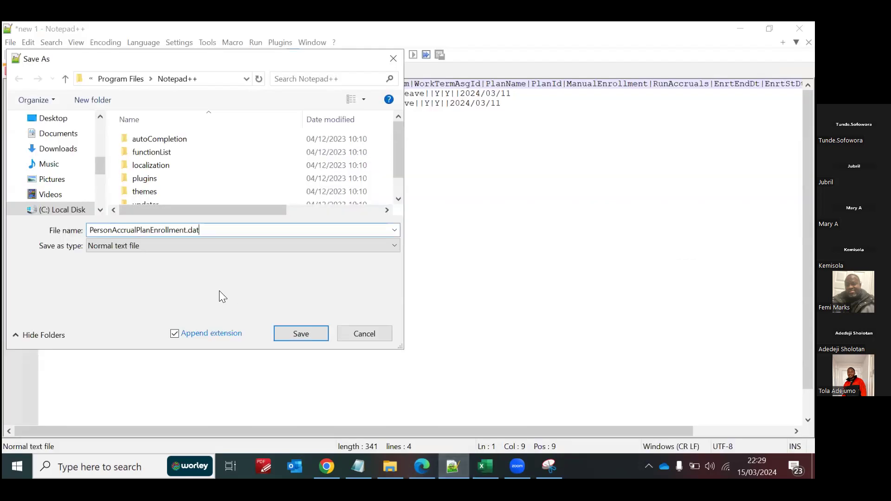
click(142, 245)
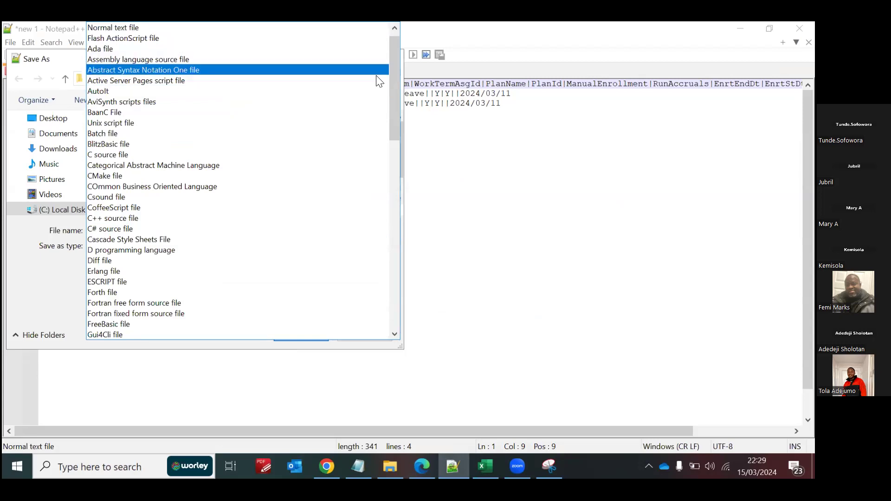
drag(396, 86, 395, 43)
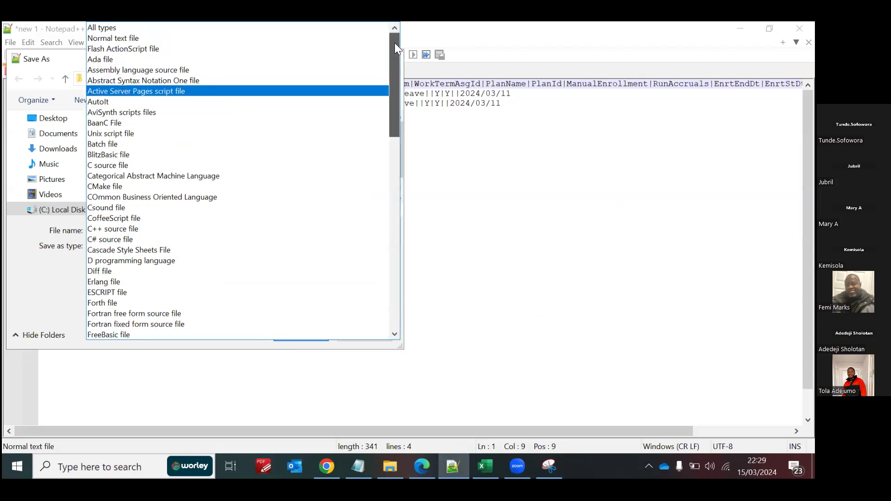
click(211, 27)
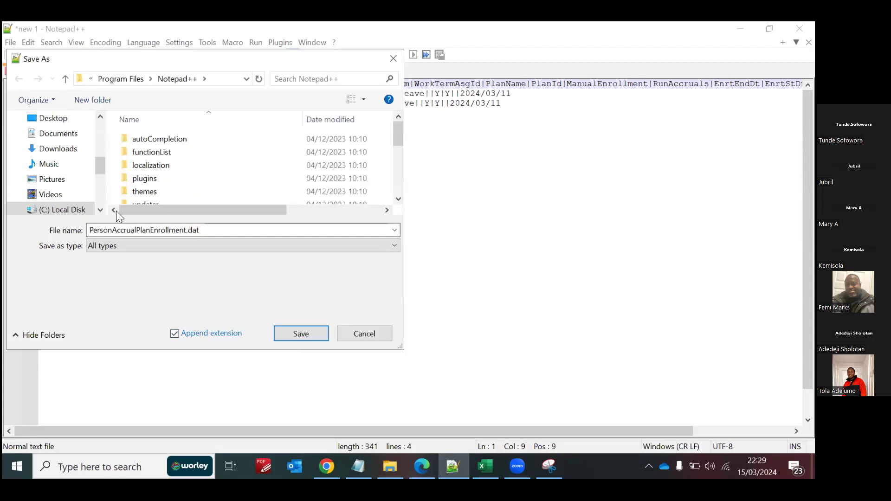
Step: Save the .dat file in the BlueSkyCitadel TraningMat folder inside My Desktop Files on the Desktop
click(60, 122)
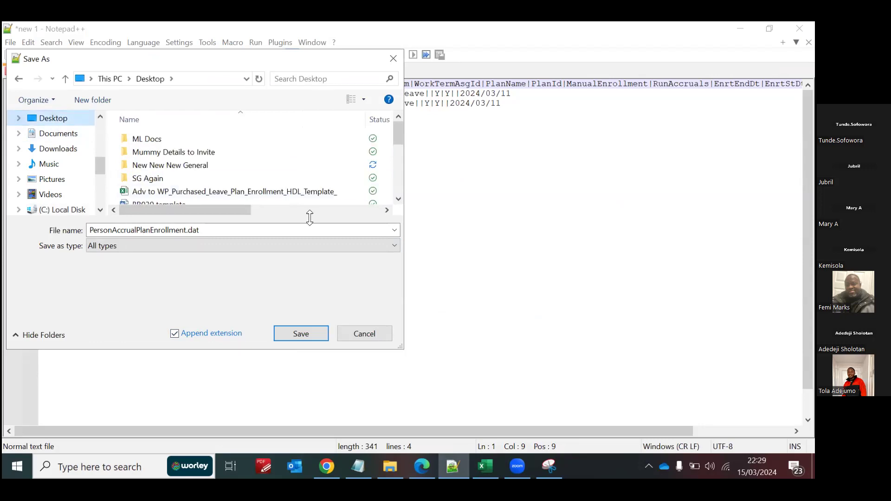
click(399, 200)
click(399, 199)
click(399, 199)
click(398, 199)
click(398, 199)
click(398, 199)
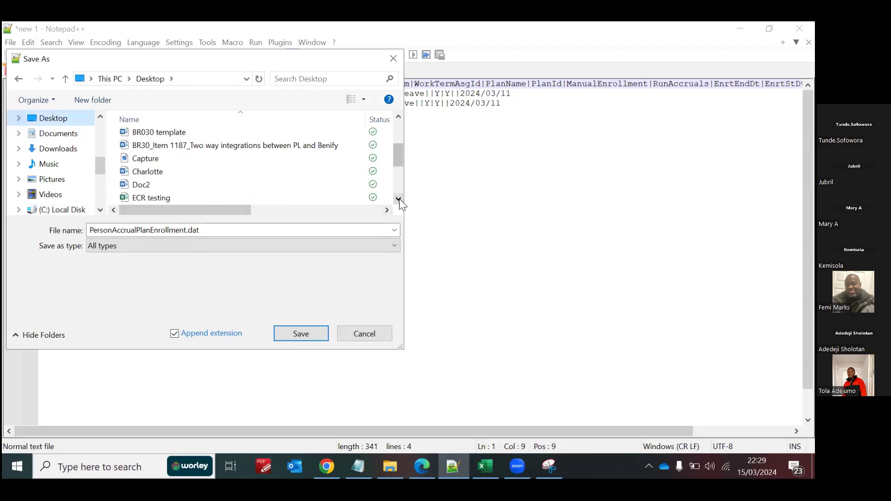
click(397, 117)
click(397, 117)
click(398, 117)
click(397, 117)
click(397, 117)
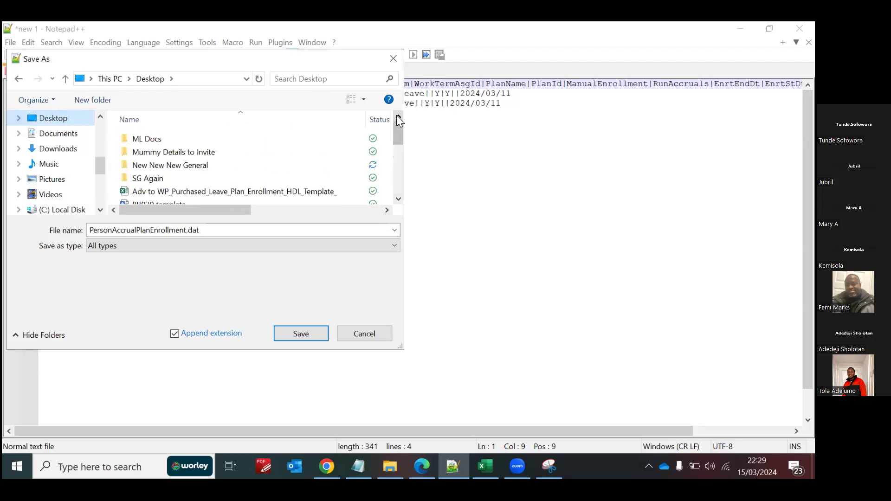
click(399, 199)
click(399, 199)
click(399, 199)
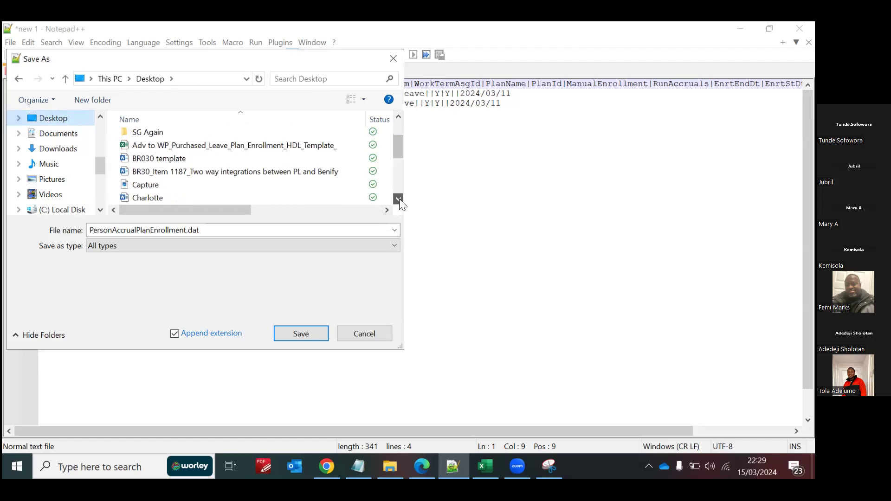
click(398, 199)
click(398, 199)
click(398, 199)
click(398, 200)
click(399, 199)
double_click(183, 171)
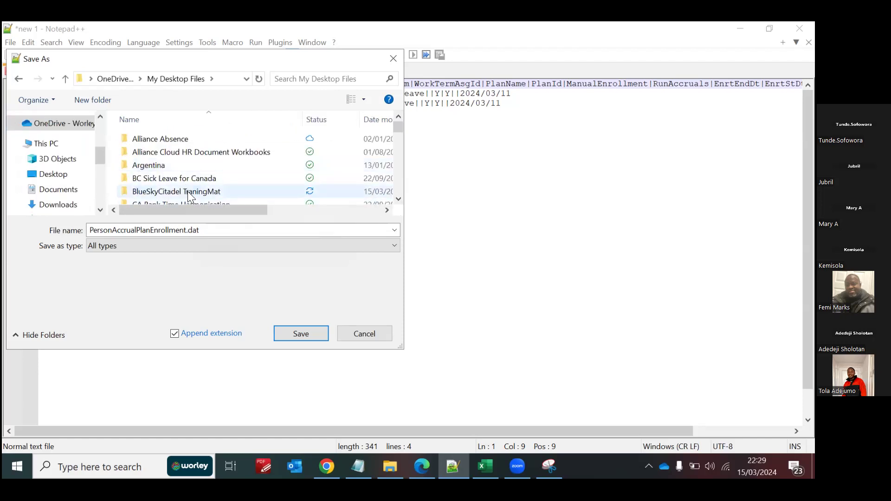
double_click(188, 191)
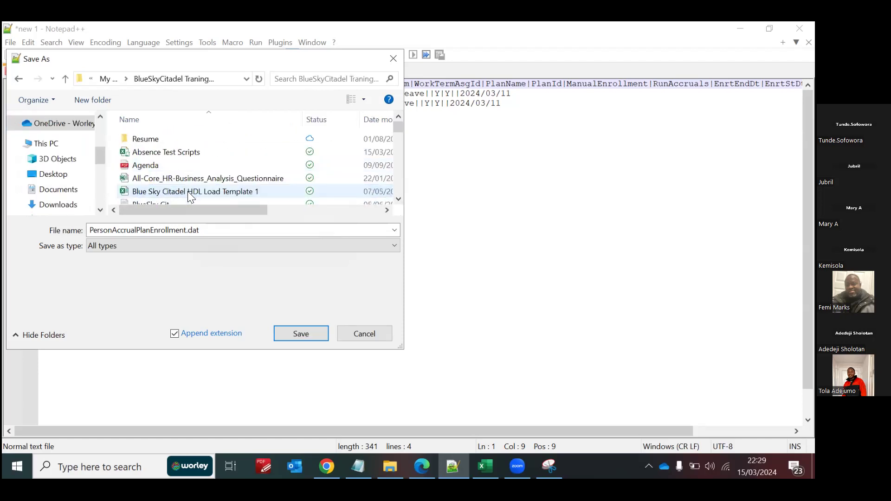
click(294, 333)
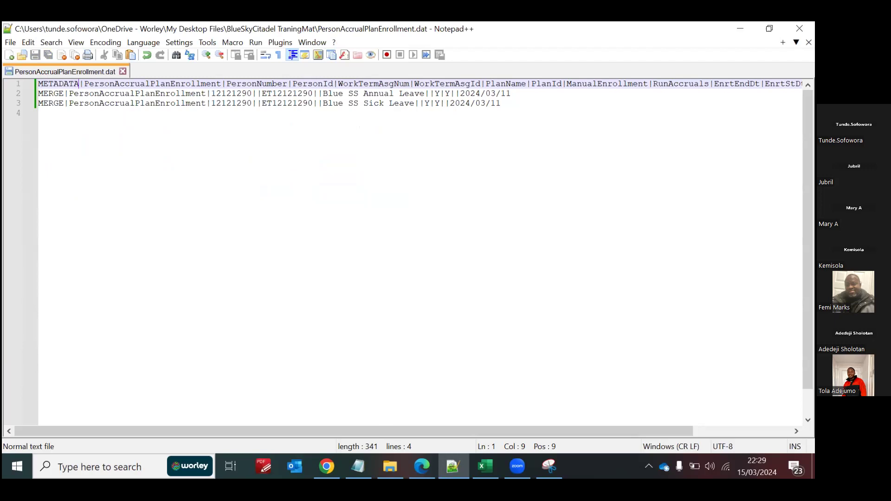
Step: Switch to File Explorer and compress the PersonAccrualPlanEnrollment DAT file into a zip folder, keeping the suggested name
click(390, 466)
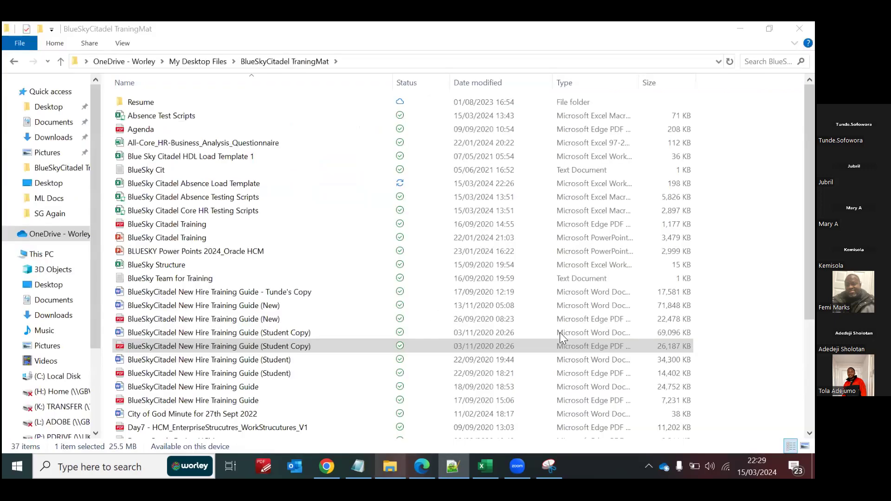
scroll(193, 416, down, 4)
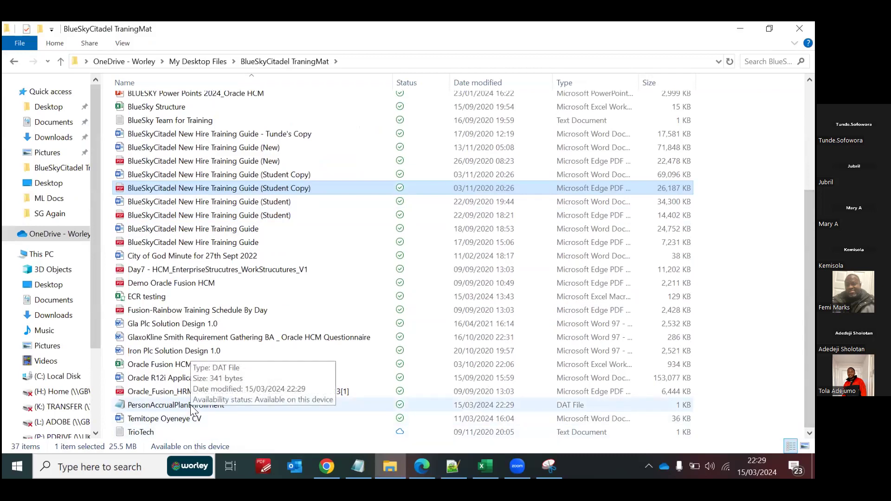
click(190, 404)
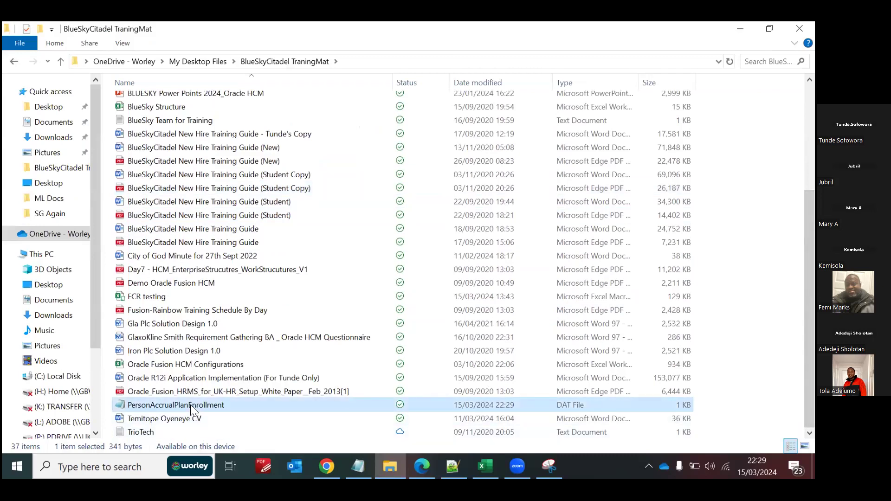
right_click(190, 405)
mouse_move(270, 297)
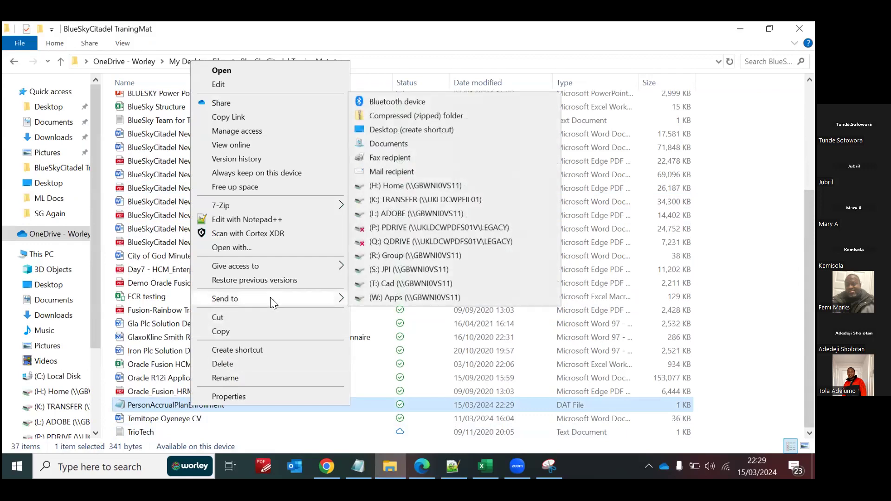
click(407, 120)
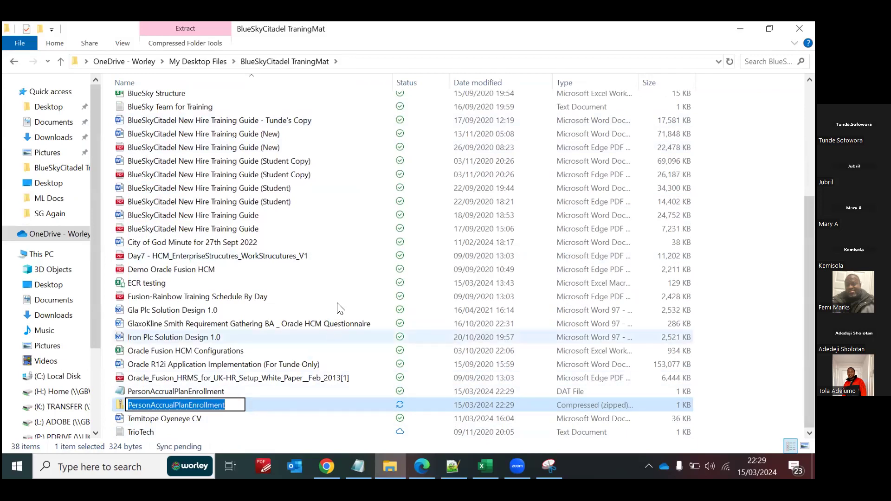
key(Return)
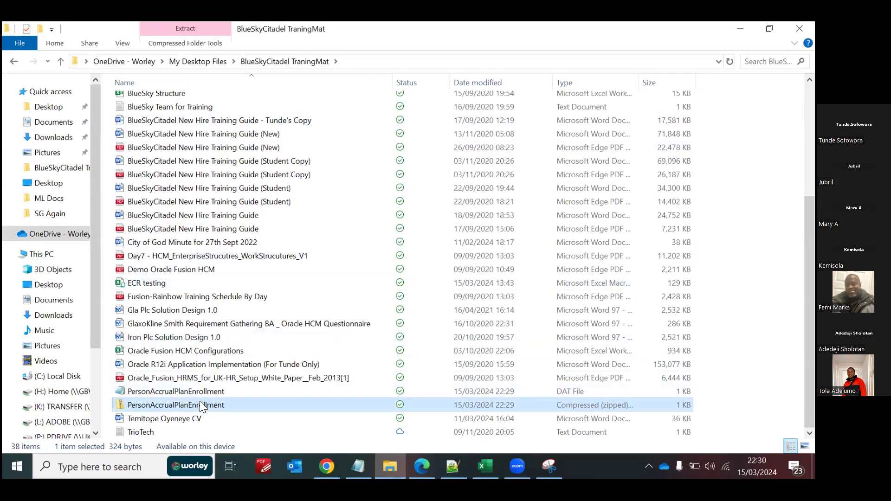
Step: Rename the zipped PersonAccrualPlanEnrollment folder as Blue Sky
right_click(201, 407)
click(249, 374)
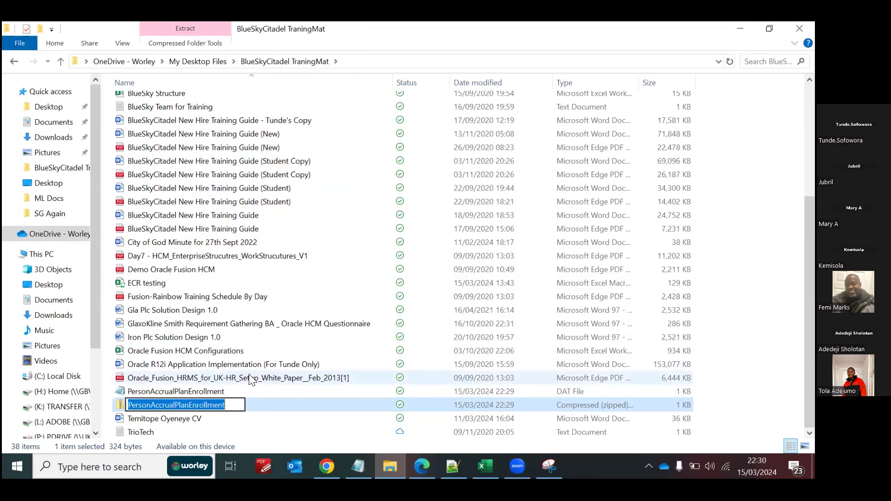
text(Blue )
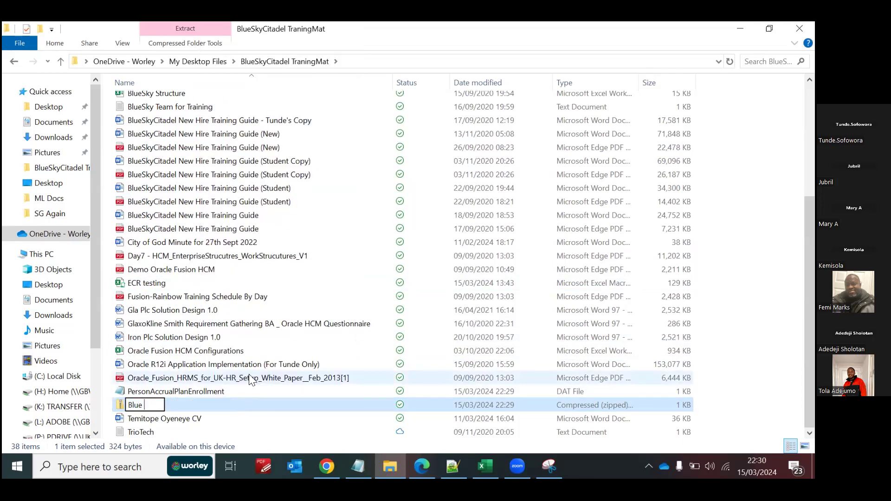
text(Sky)
key(Return)
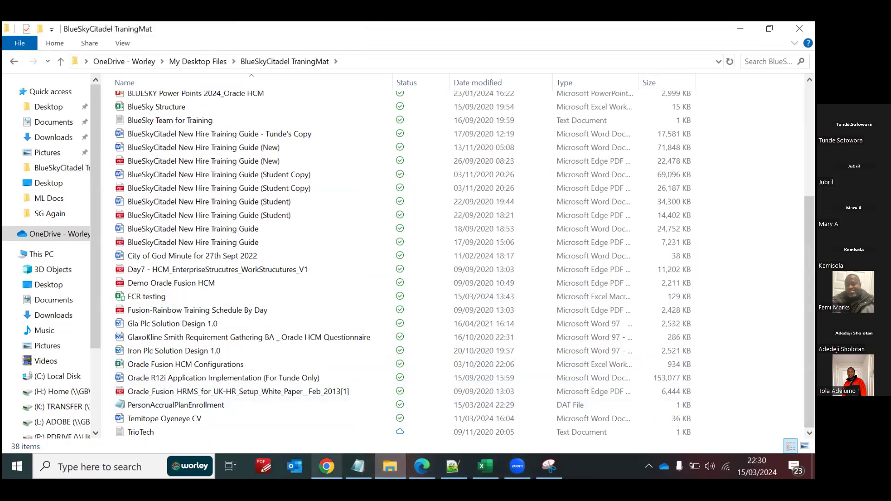
Step: Switch to Oracle in Chrome and cancel the open Add Enrollment form without submitting it
click(327, 467)
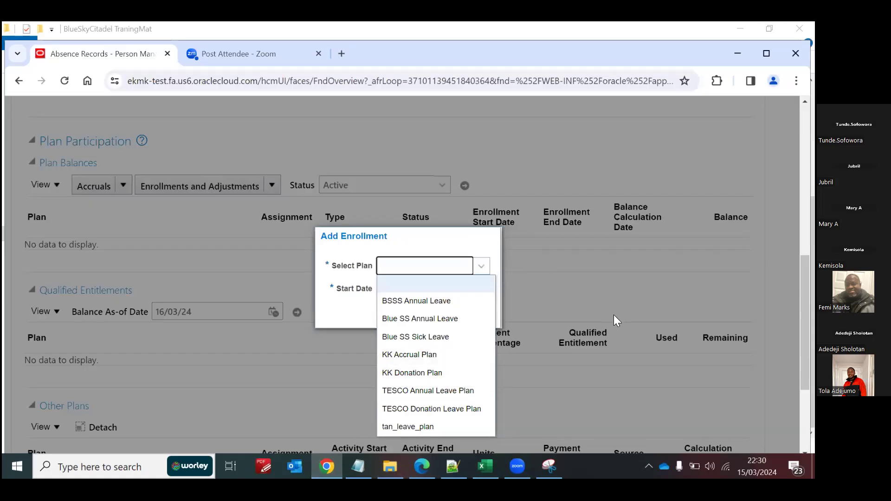
click(451, 301)
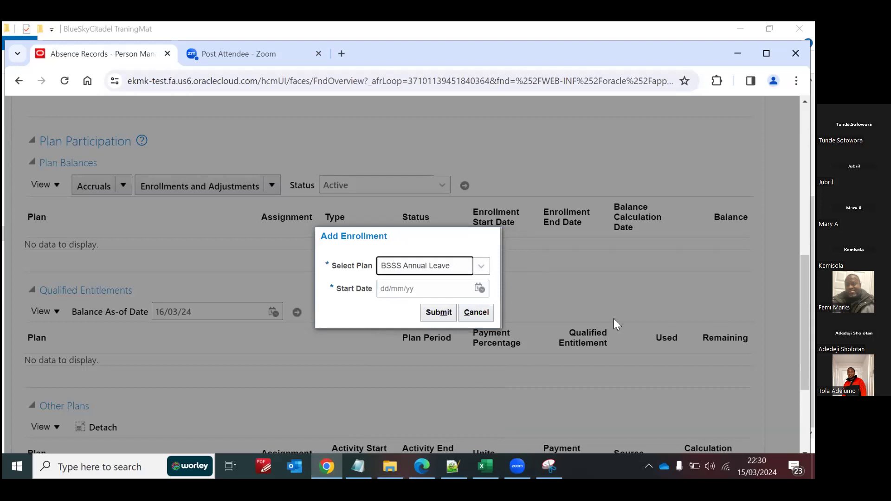
click(476, 312)
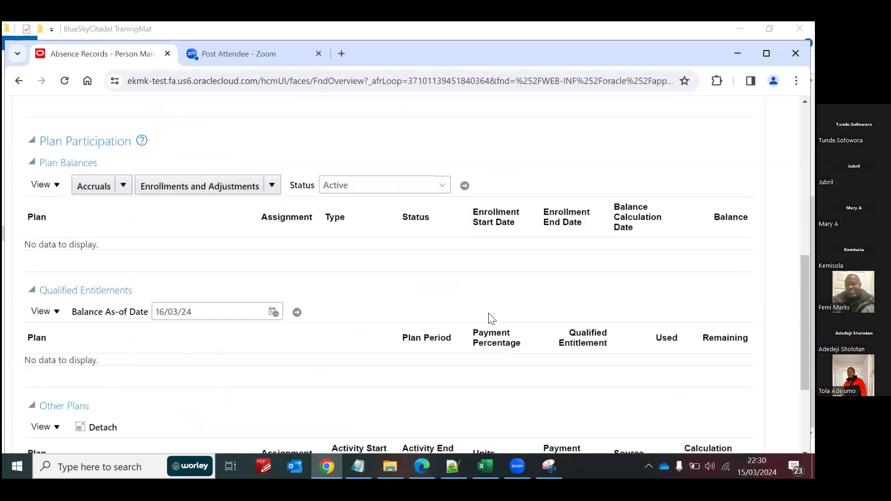
Step: Return to the Oracle home page and open Import and Load Data from Data Exchange in My Client Group
scroll(657, 139, up, 9)
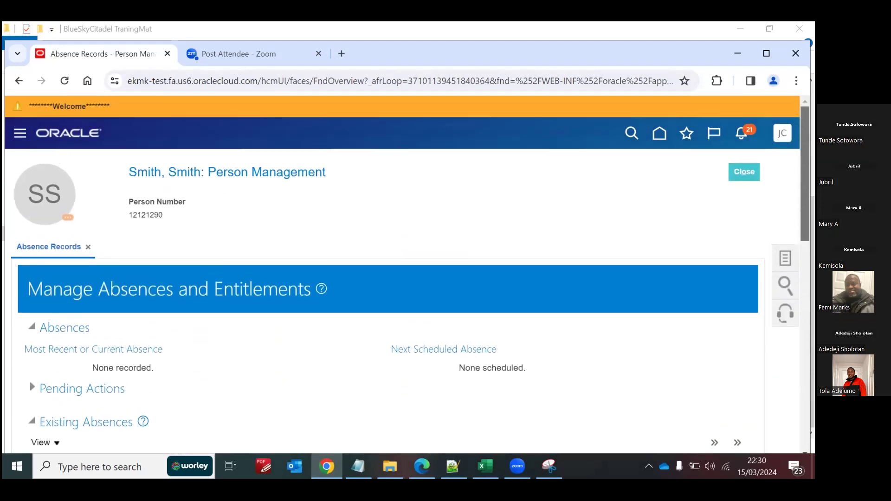
click(657, 136)
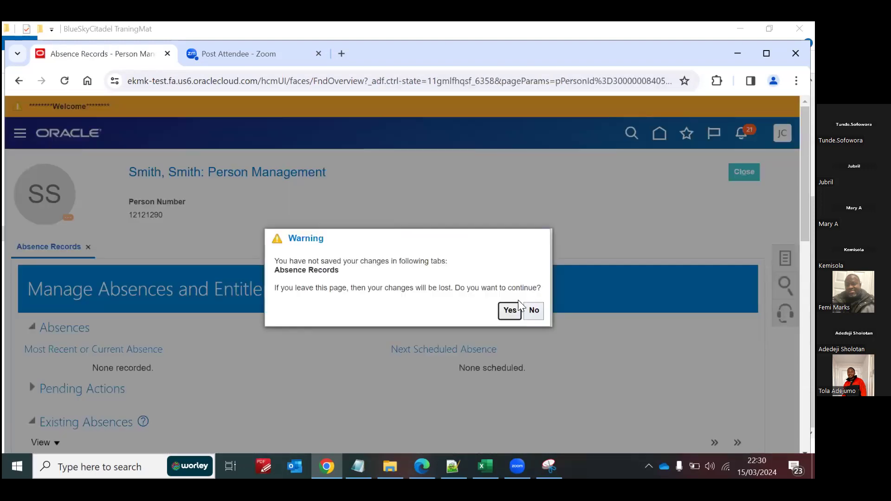
click(511, 311)
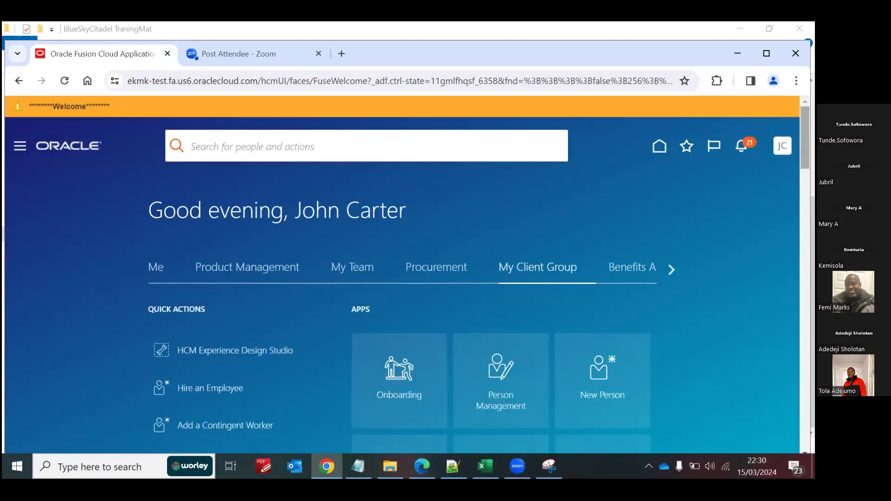
scroll(654, 179, down, 5)
scroll(655, 180, up, 5)
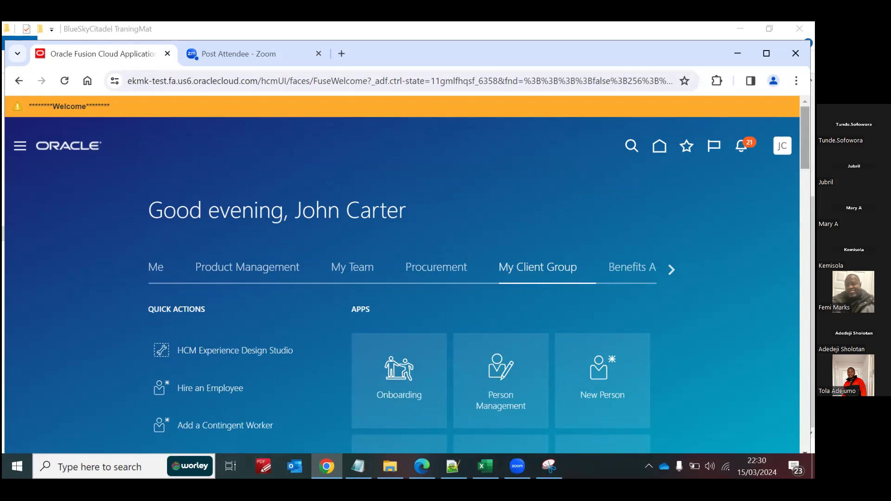
scroll(687, 264, down, 2)
scroll(482, 275, down, 12)
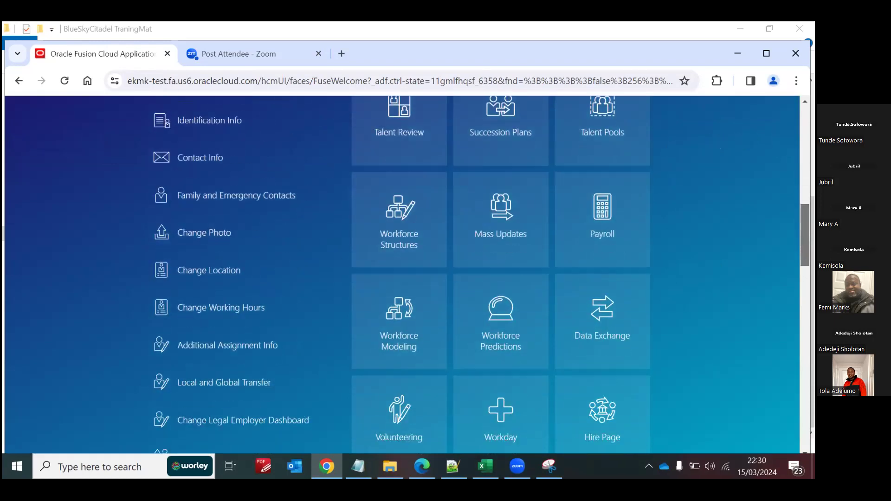
scroll(687, 266, down, 3)
scroll(686, 265, up, 4)
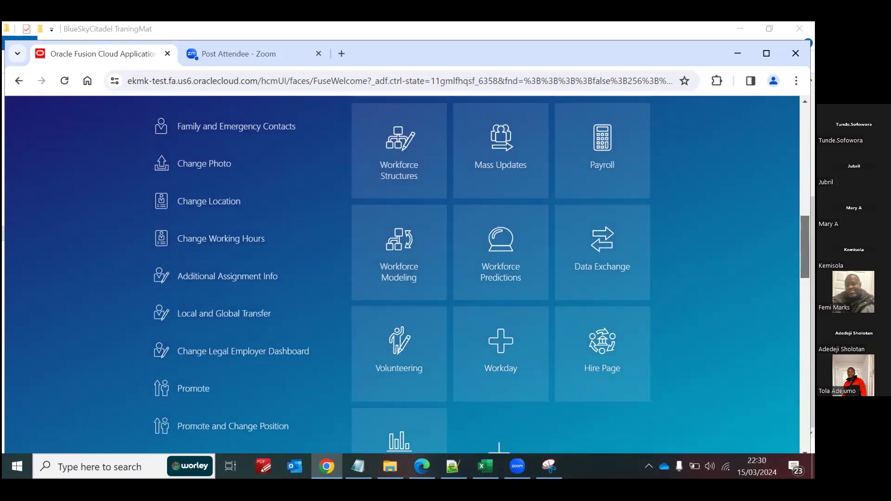
click(599, 246)
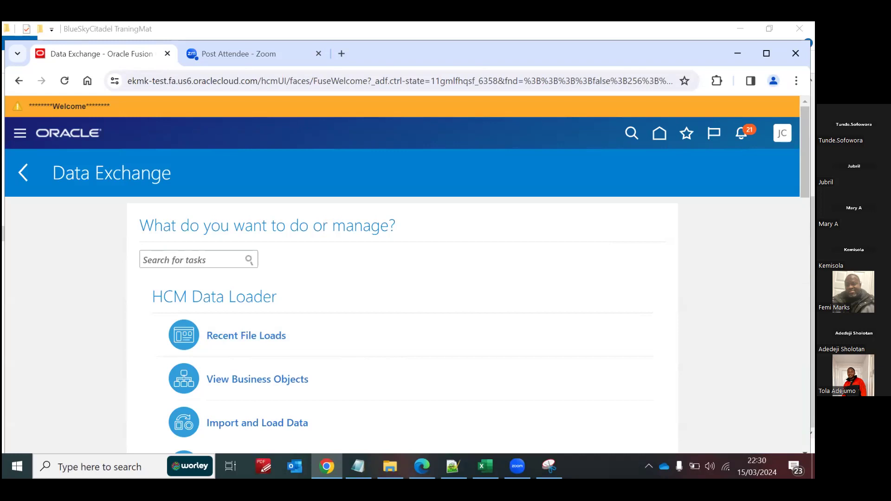
scroll(573, 195, down, 4)
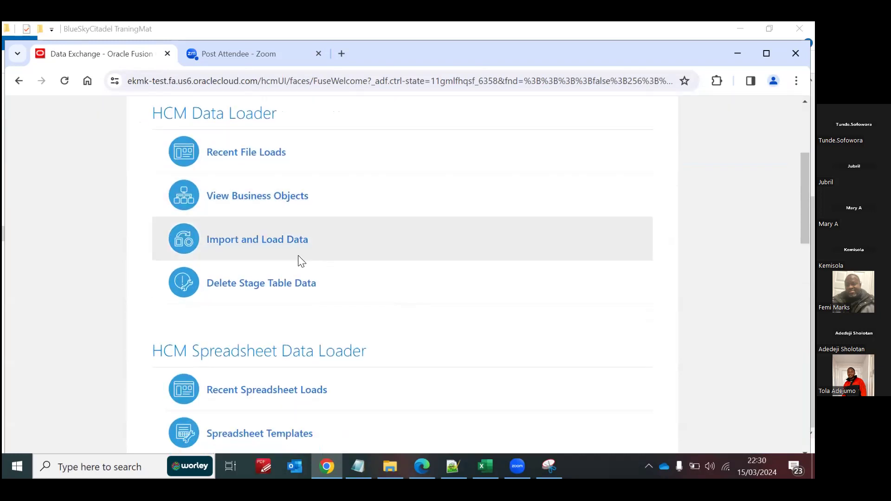
click(274, 242)
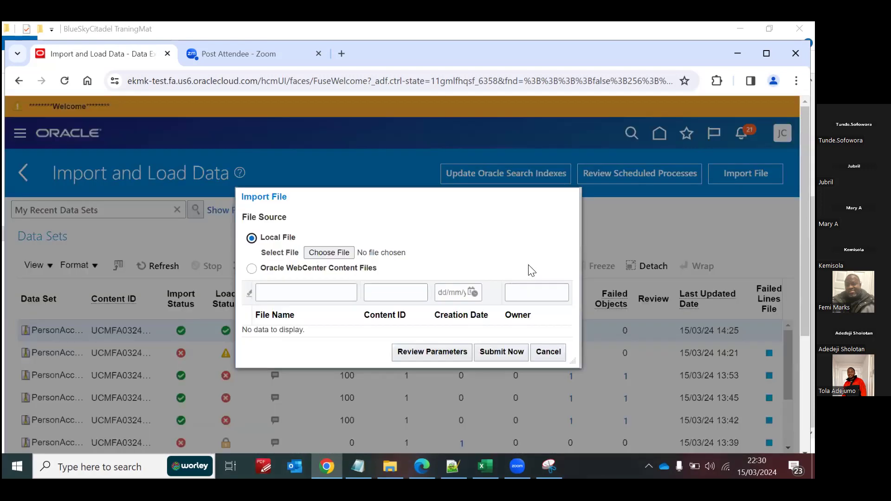
Step: Import the local file Blue Sky.zip from the BlueSkyCitadel TraningMat folder, submit it immediately and acknowledge the submission
click(329, 254)
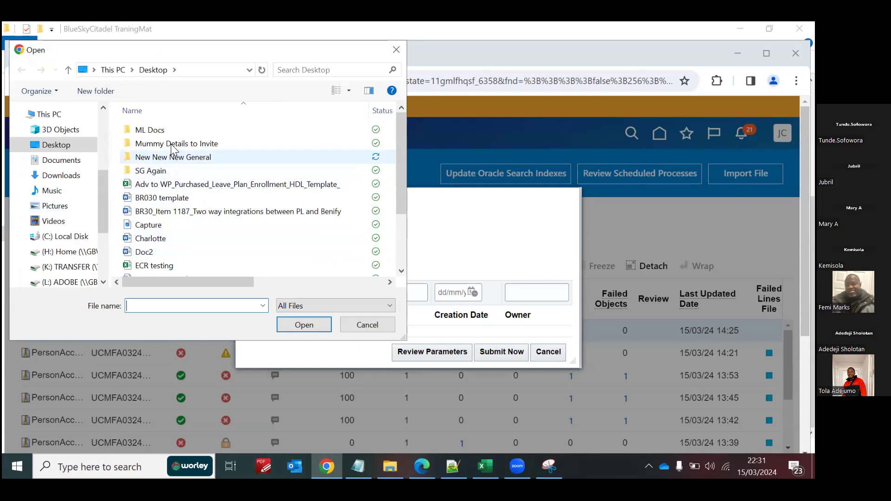
click(55, 145)
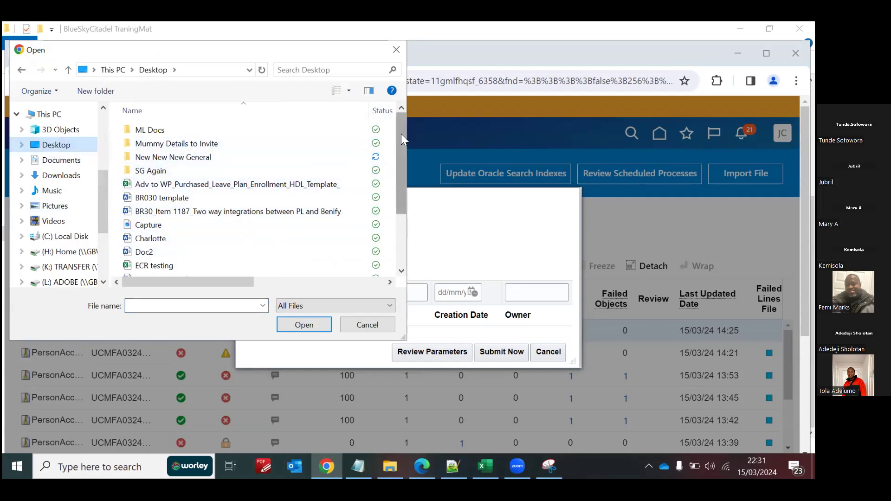
drag(401, 134, 405, 195)
double_click(195, 216)
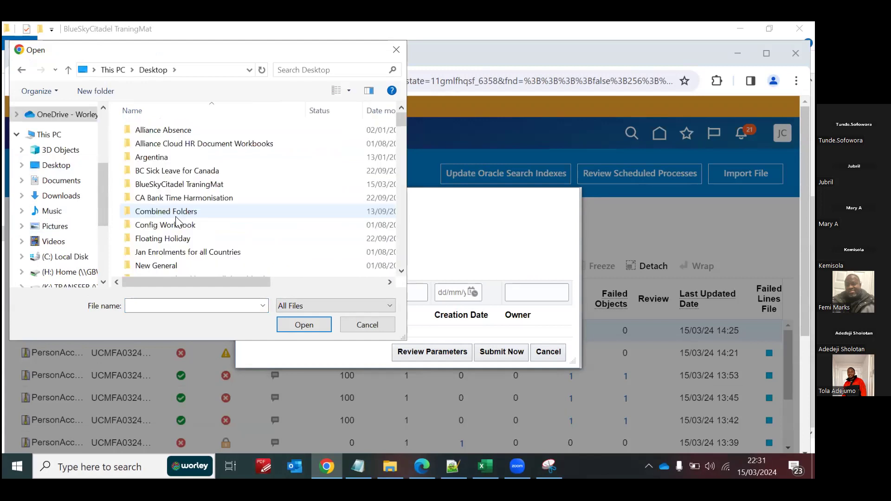
double_click(167, 184)
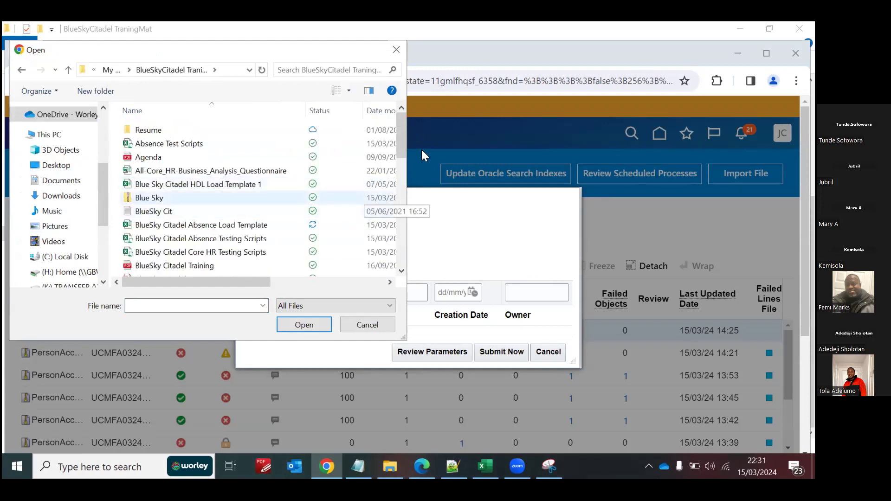
mouse_move(401, 134)
mouse_down()
mouse_move(407, 260)
mouse_move(394, 143)
mouse_up()
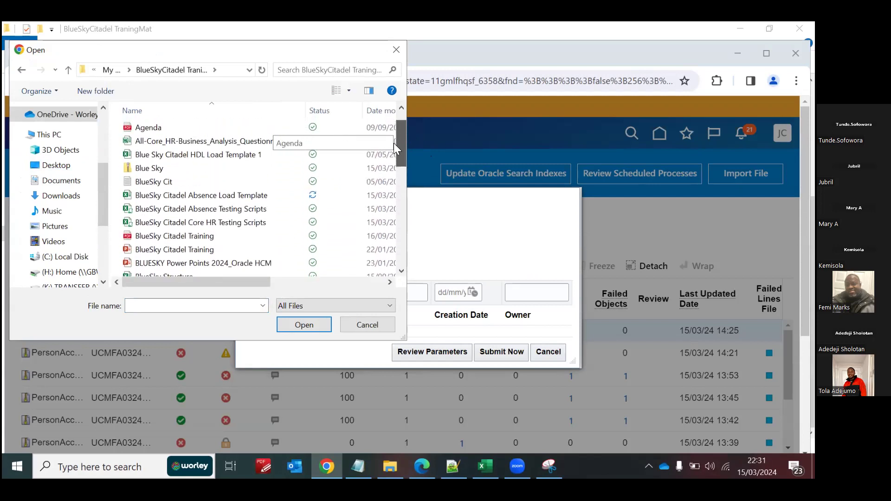
click(156, 168)
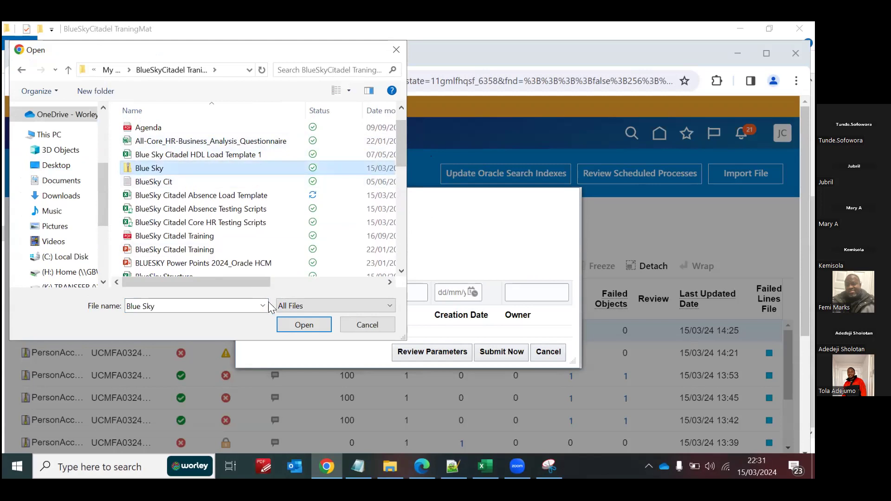
click(303, 325)
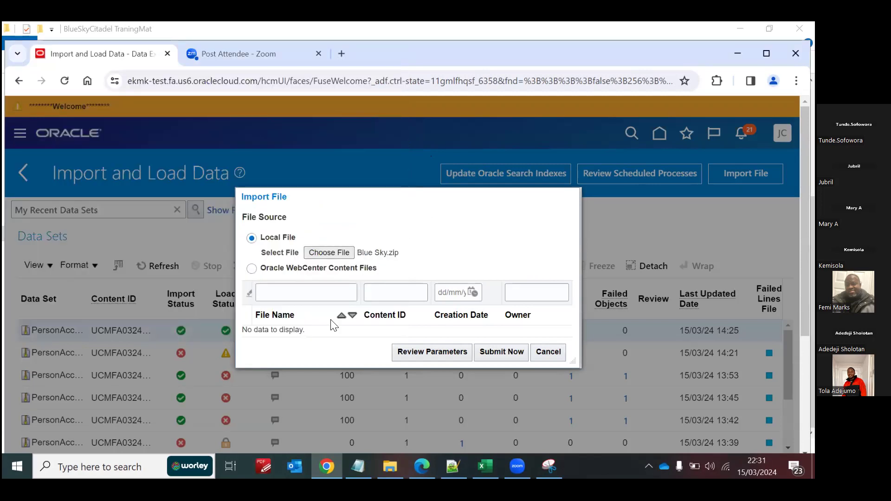
click(493, 352)
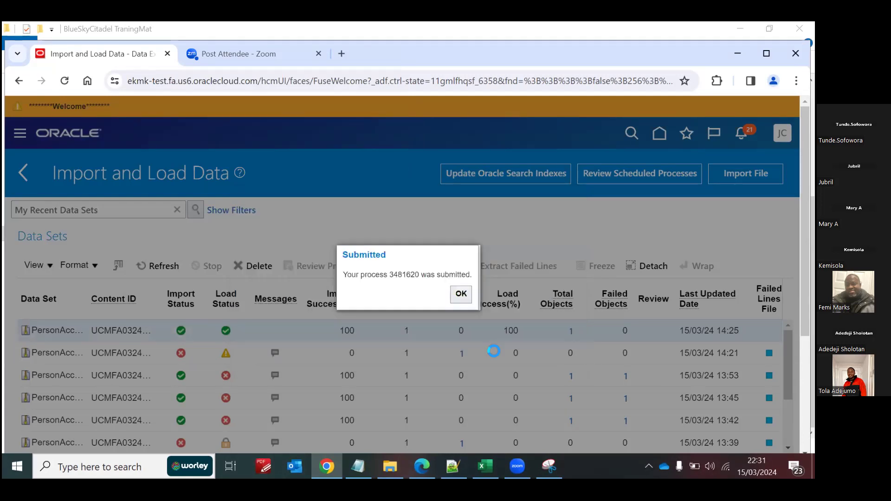
click(461, 294)
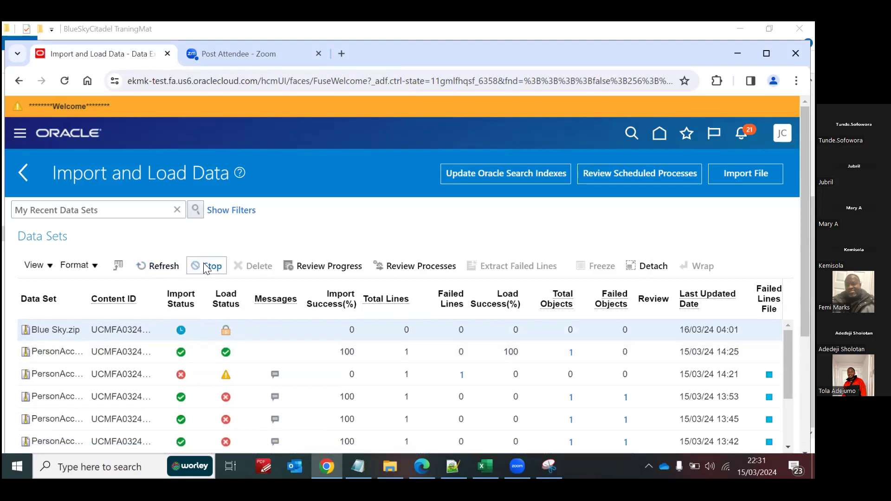
Step: Refresh the data sets until the Blue Sky.zip import and load finish, and open its failed object messages
click(166, 266)
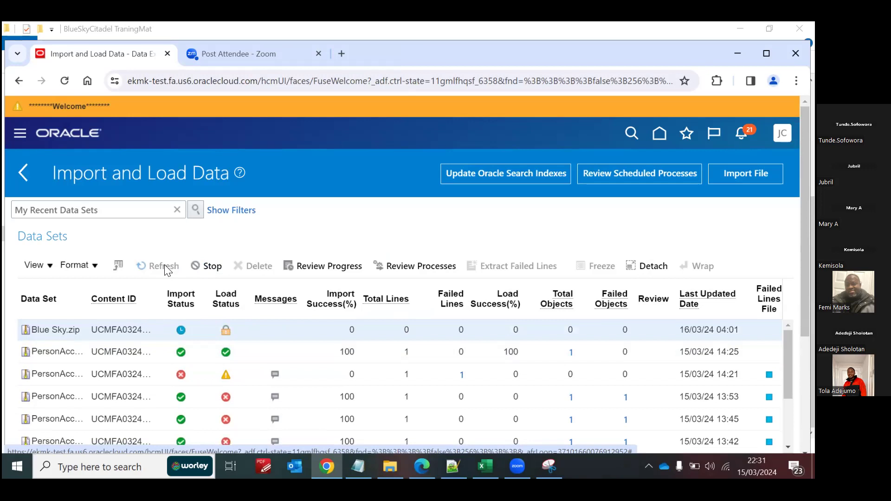
click(165, 267)
click(165, 266)
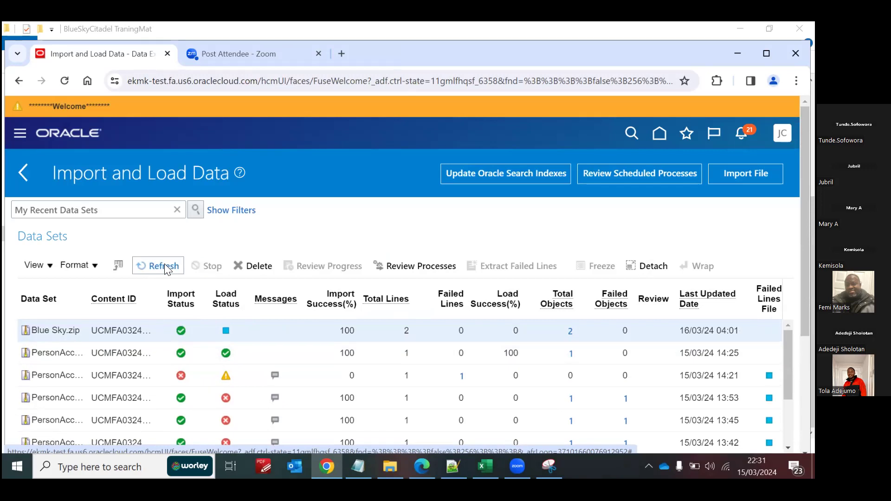
click(166, 267)
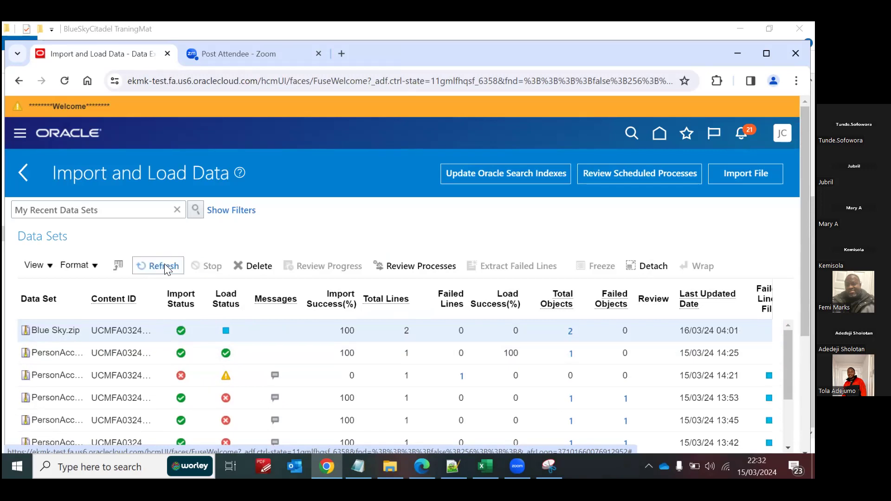
click(164, 265)
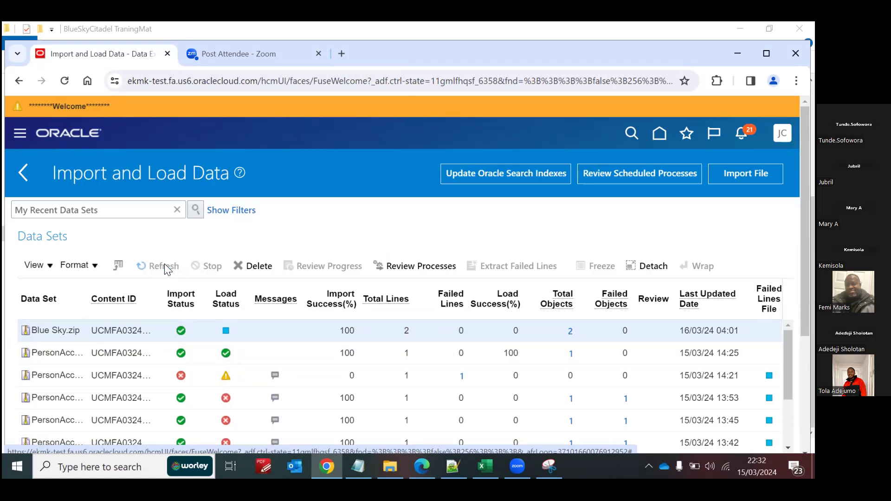
click(165, 265)
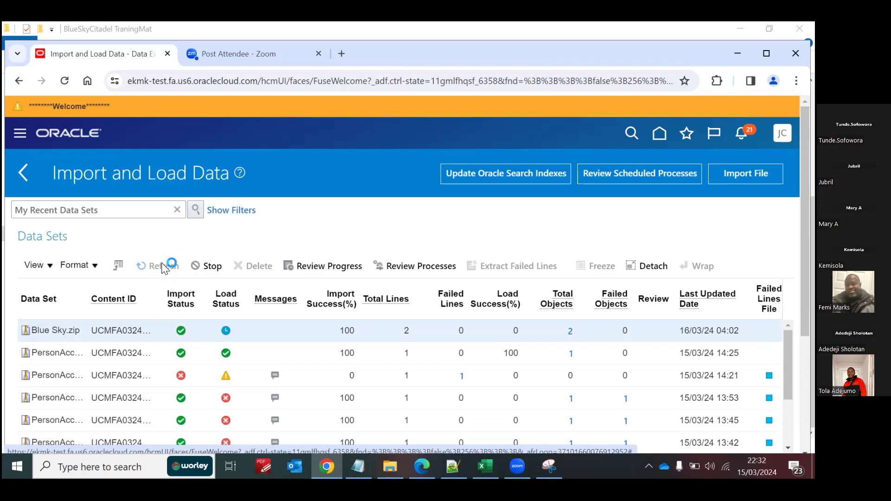
click(162, 265)
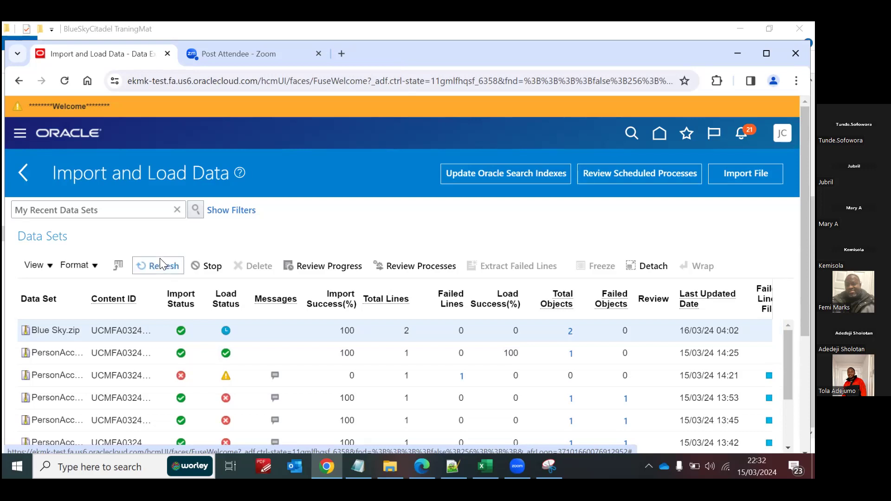
click(165, 266)
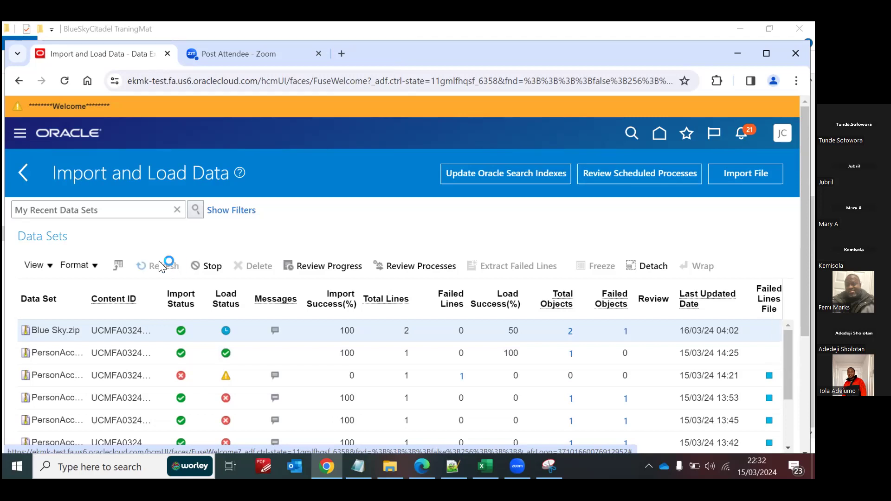
click(167, 266)
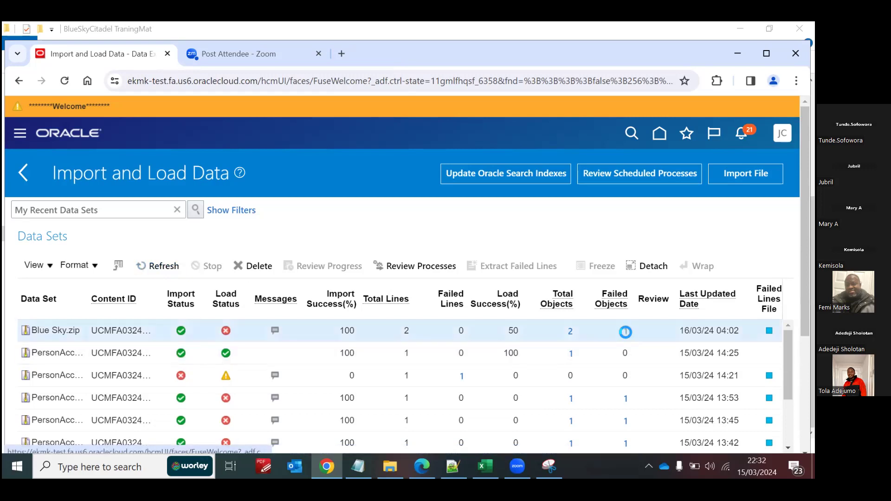
click(530, 330)
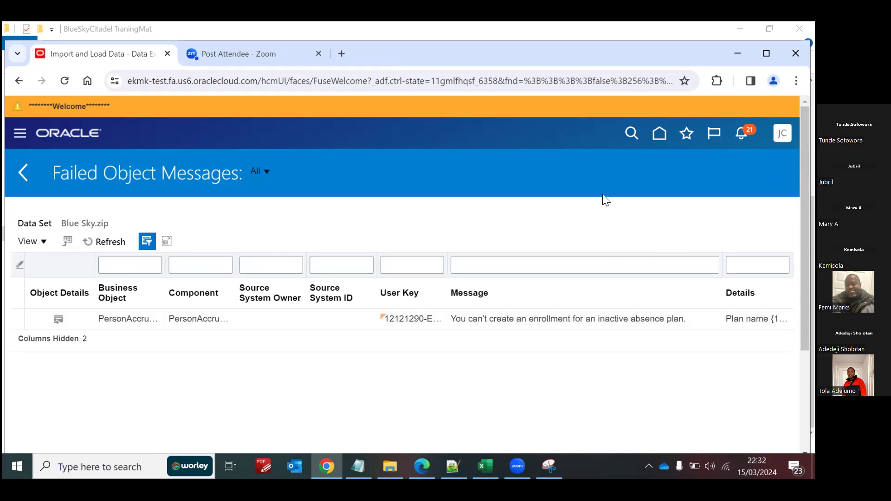
Step: Return to the home page and search Person Management for the employee by person number
click(661, 134)
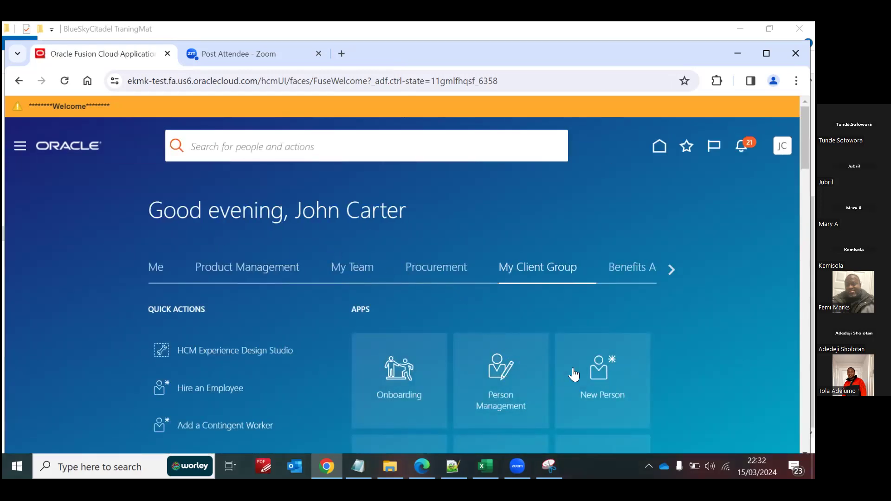
click(504, 367)
click(245, 323)
text(1)
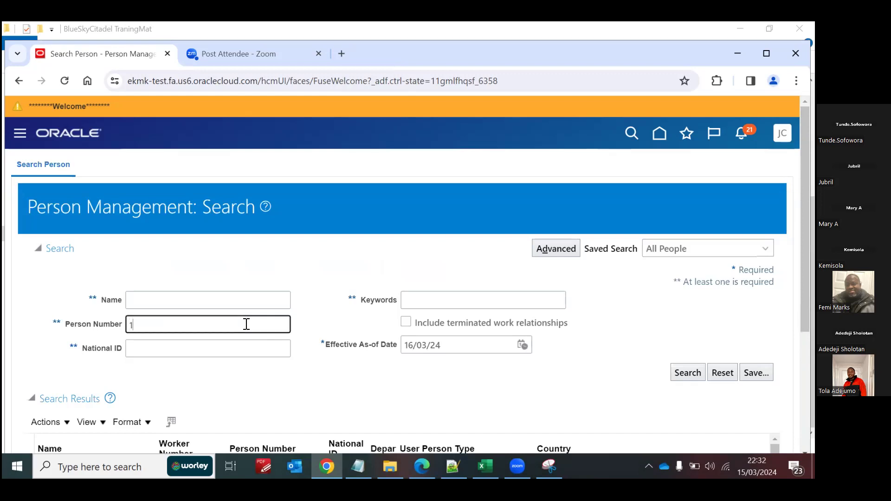
text(2121290)
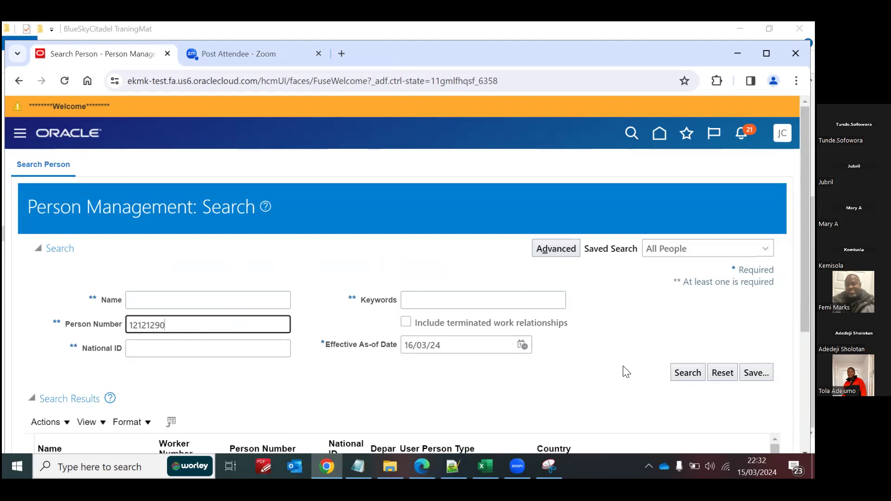
click(689, 373)
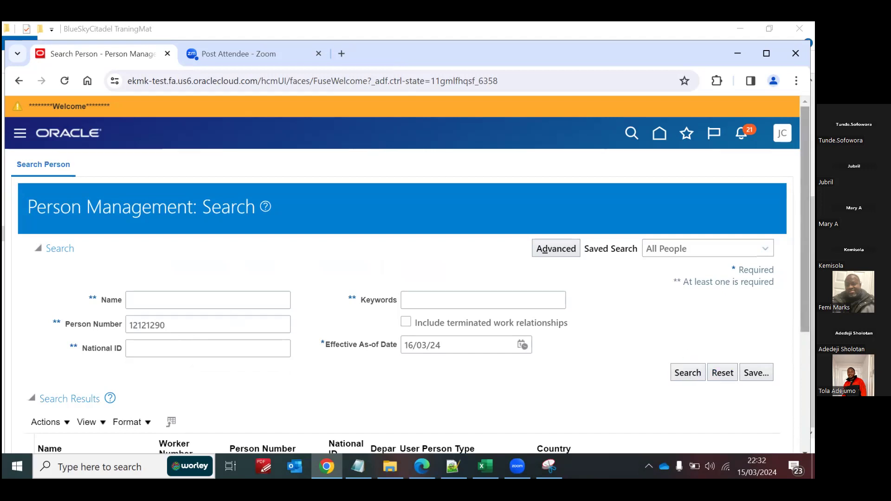
Step: Open the employee's absence records from the search result and examine the plan balances under Plan Participation
scroll(541, 354, down, 3)
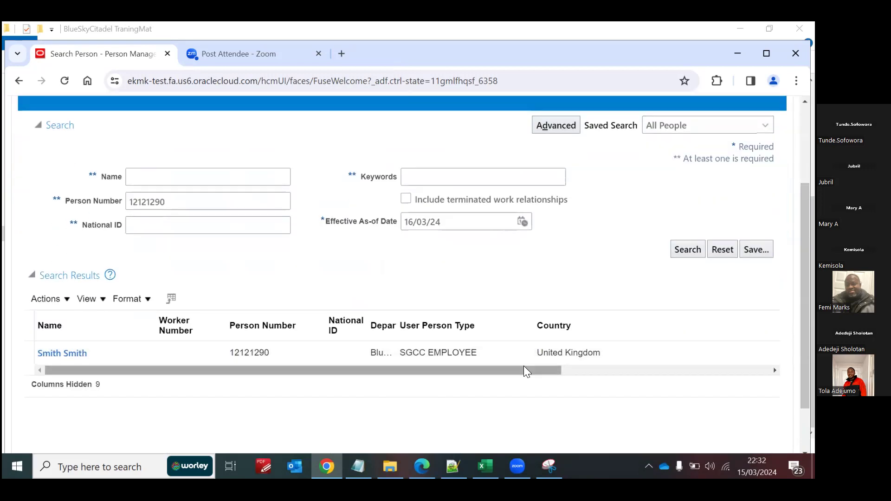
drag(524, 367, 732, 370)
click(676, 353)
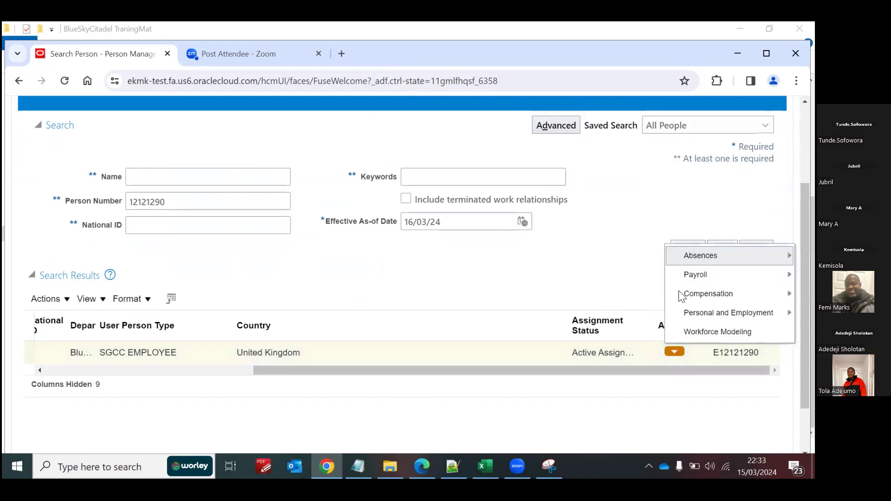
mouse_move(691, 262)
click(605, 276)
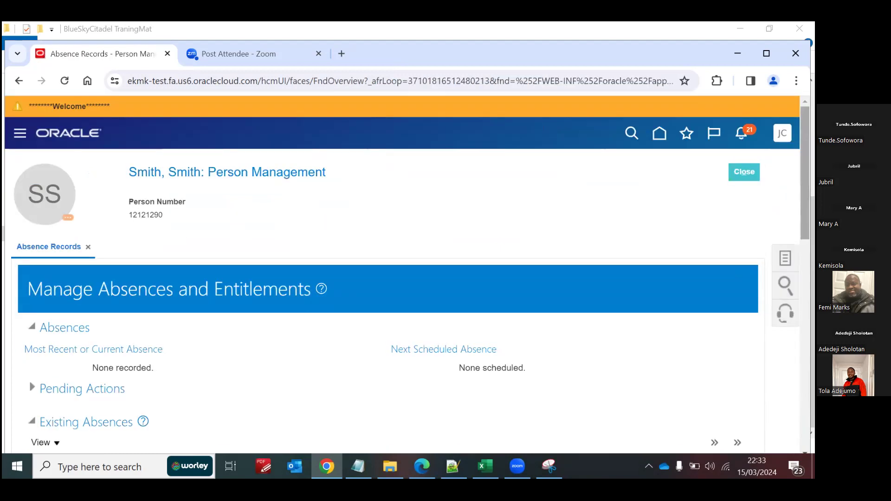
scroll(404, 274, down, 8)
scroll(378, 338, up, 1)
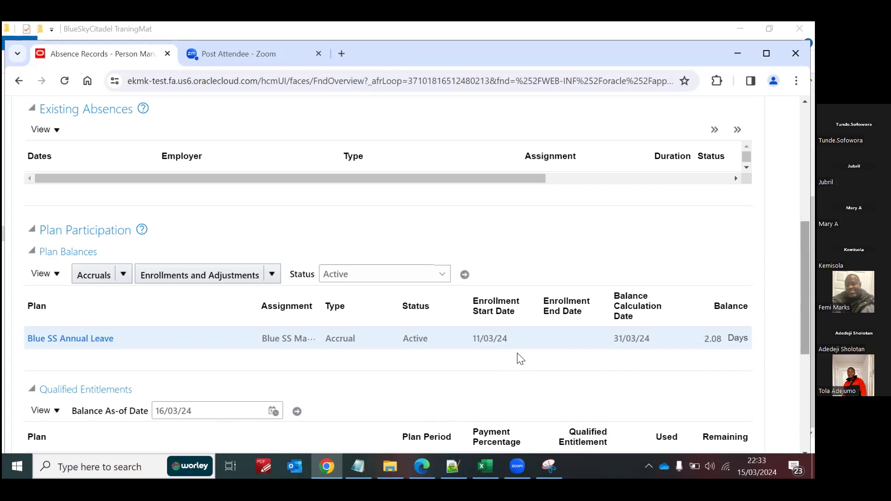
Step: Switch to the absence load template in Excel and examine the Blue SS Sick Leave row on the Enrolment sheet, from METADATA through EnrtStDt
click(485, 466)
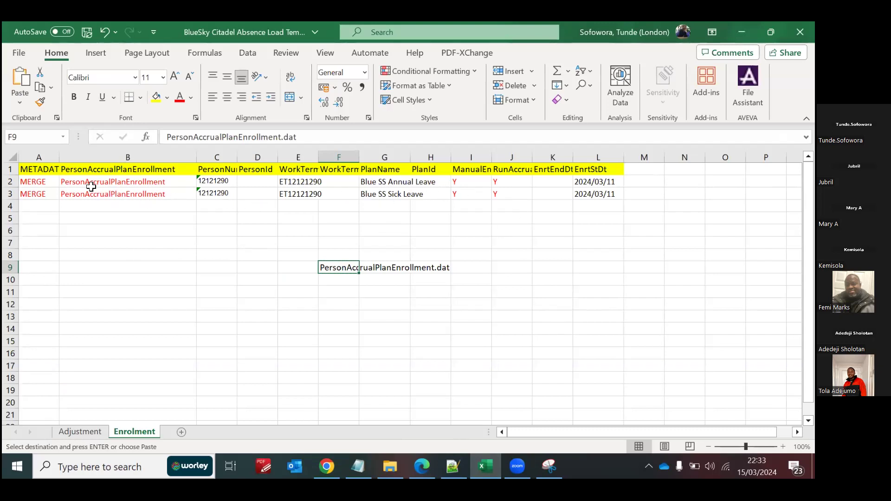
click(39, 194)
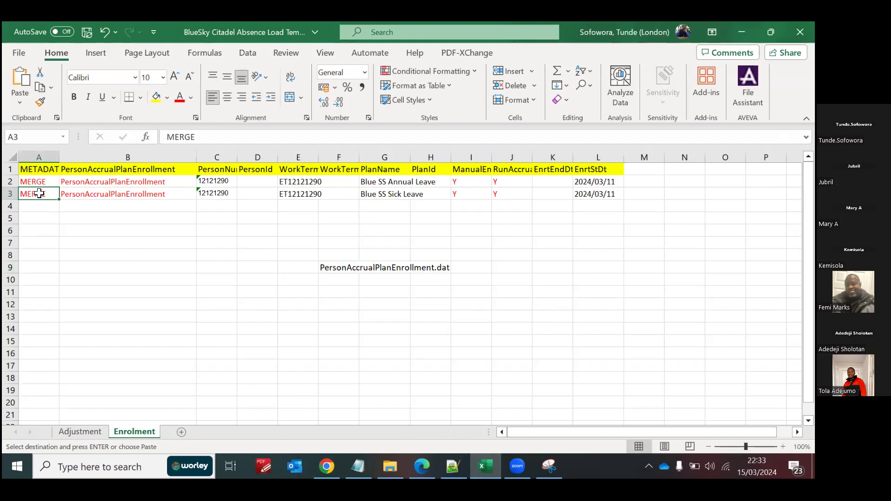
key(Right)
key(Right)
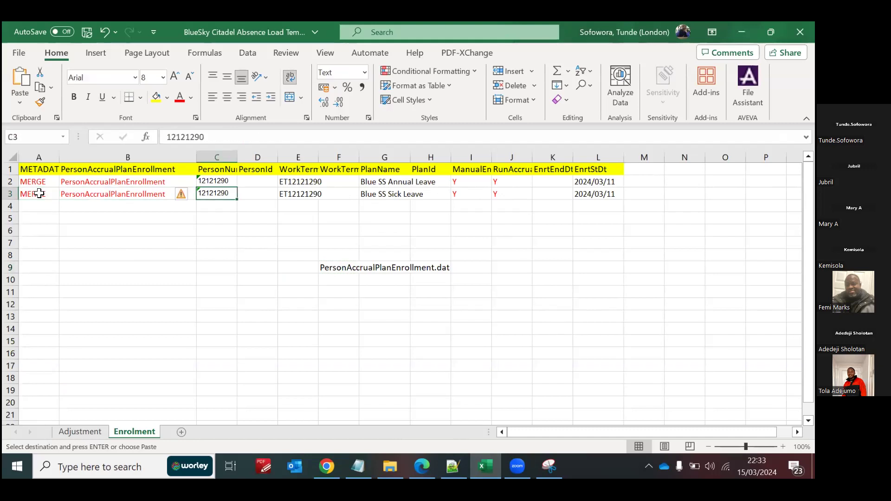
key(Right)
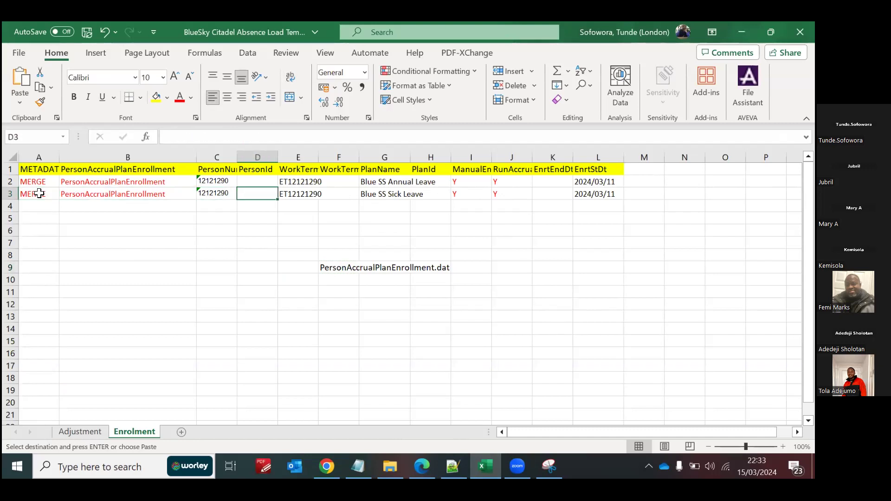
key(Right)
key(Right)
key(Right)
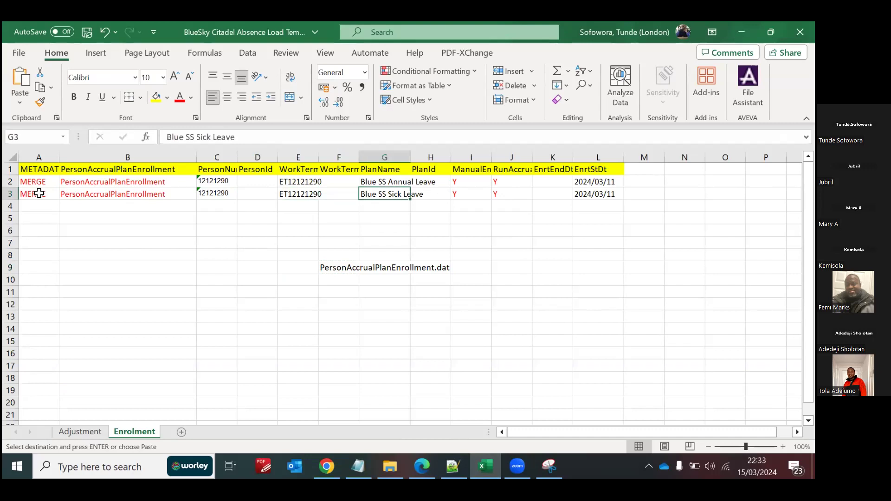
key(Right)
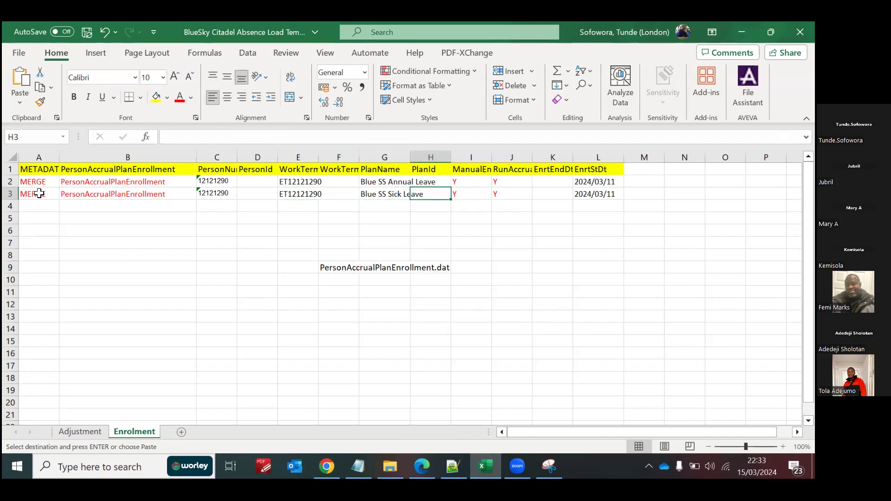
key(Right)
key(Right)
key(Right)
key(Right)
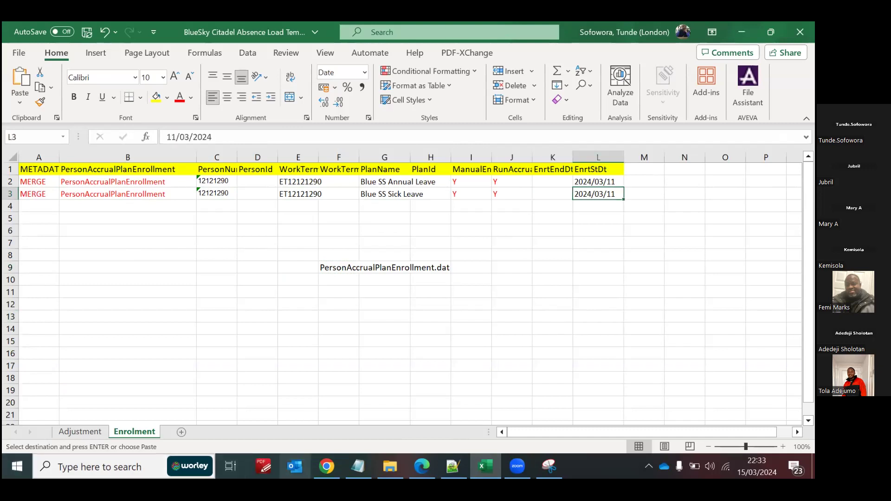
Step: Compare the employee's plan balances in Oracle with the Sick Leave row's object name and plan name in the Enrolment sheet
click(327, 466)
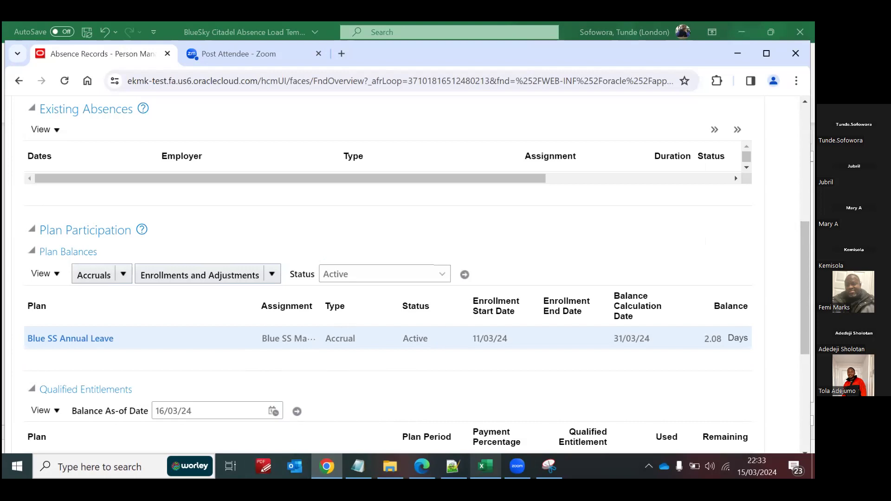
click(486, 466)
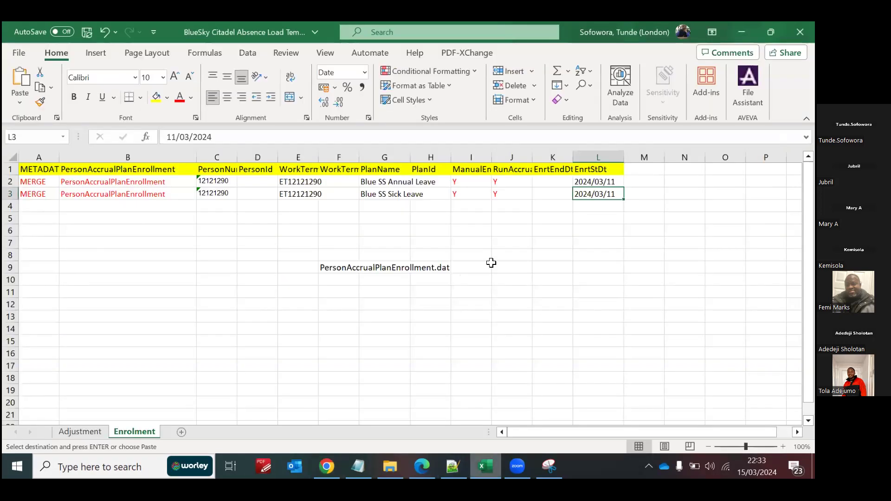
click(129, 193)
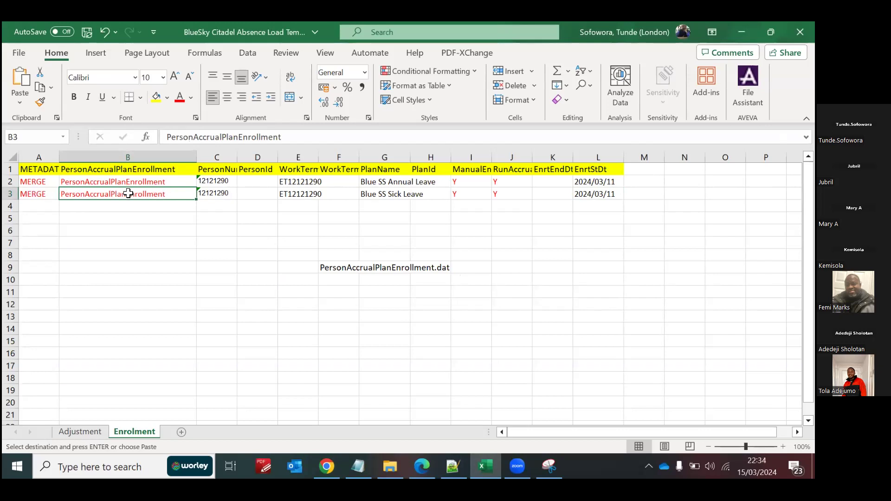
click(388, 192)
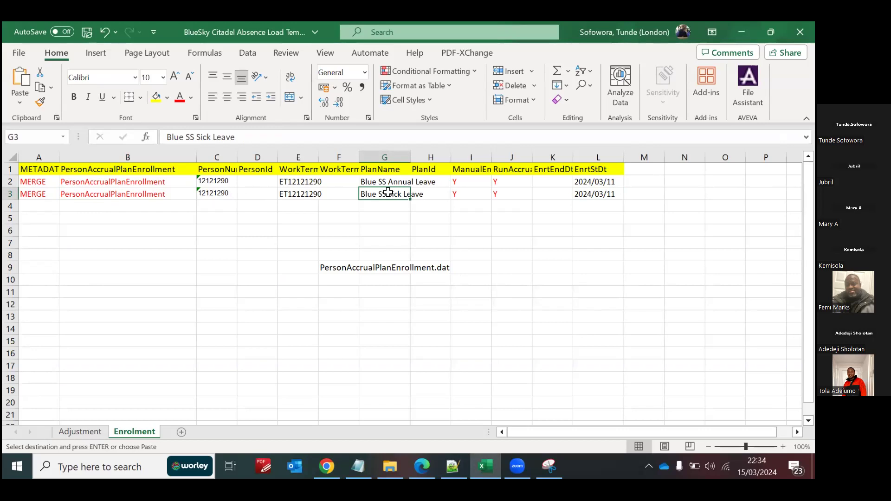
Step: Open the Adjustment sheet of the absence load template to view the PersonAccrualDetail layout
click(82, 431)
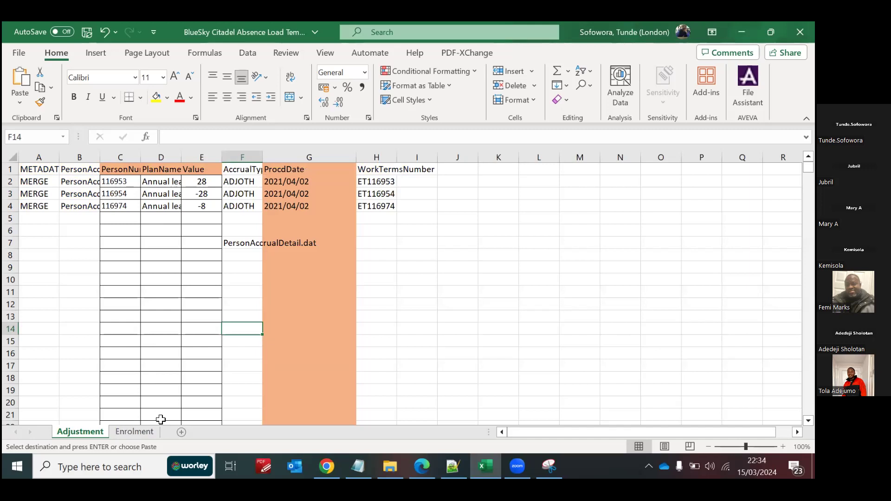
click(151, 356)
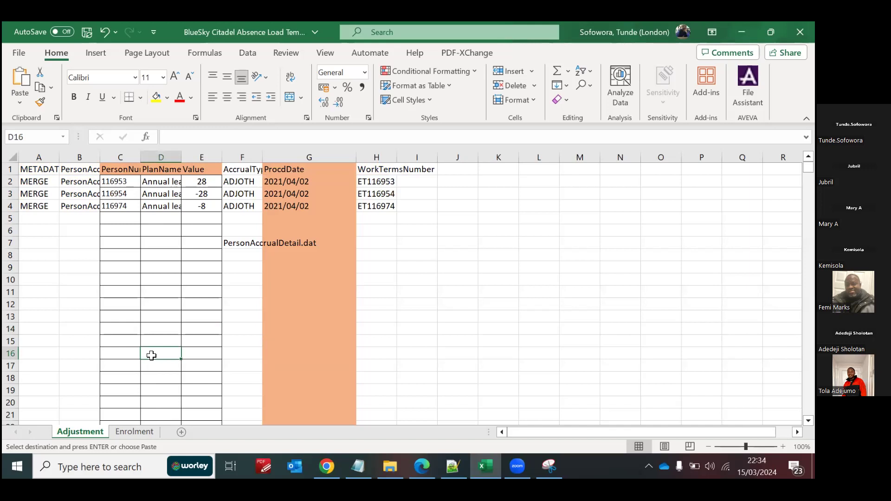